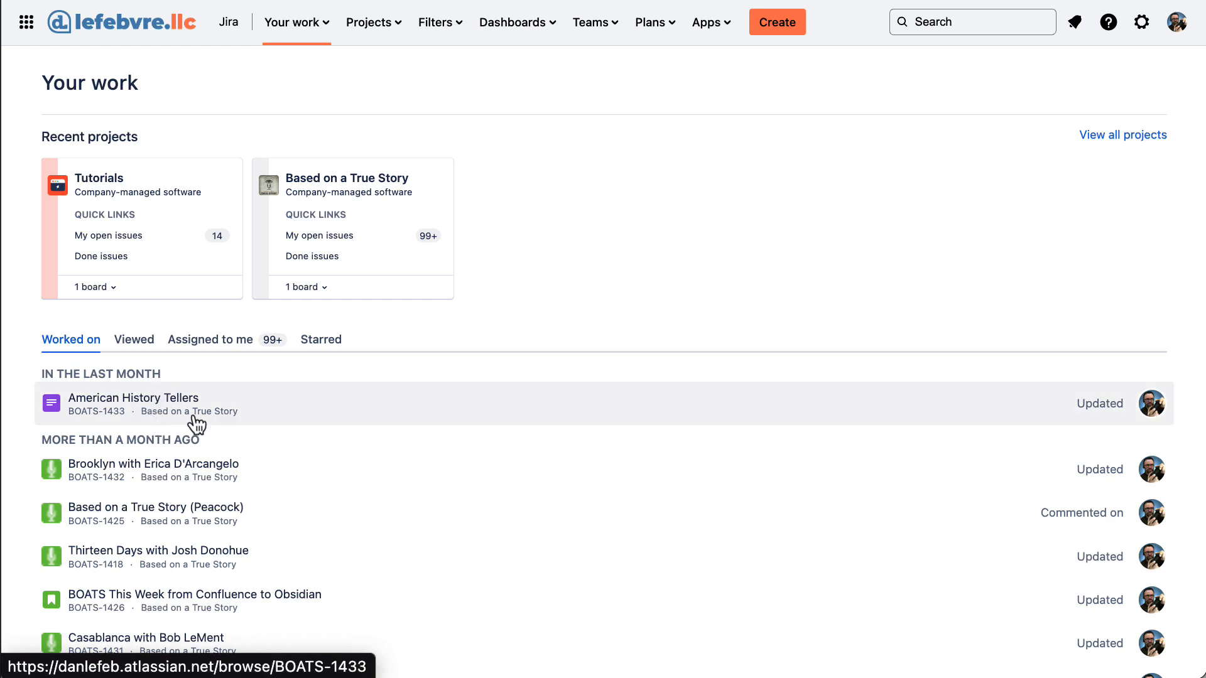
Show the Viewed list on Your work and scroll through today's and last week's items.
left_click(138, 352)
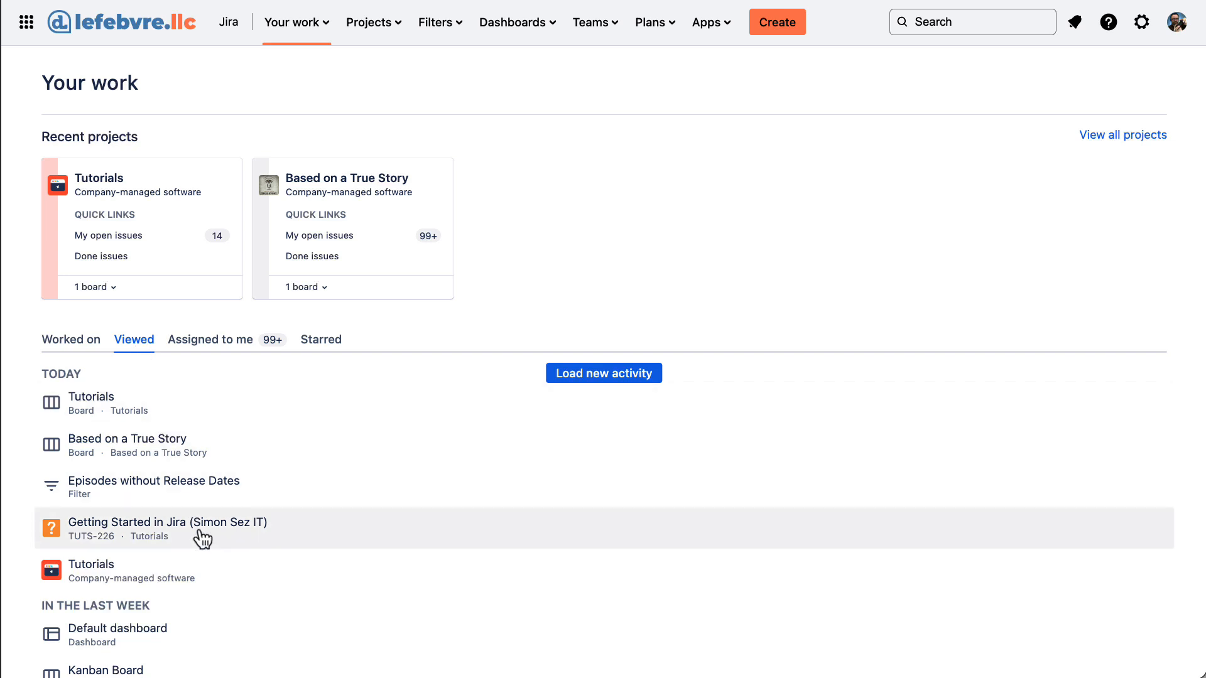
scroll(202, 539, "down", 3)
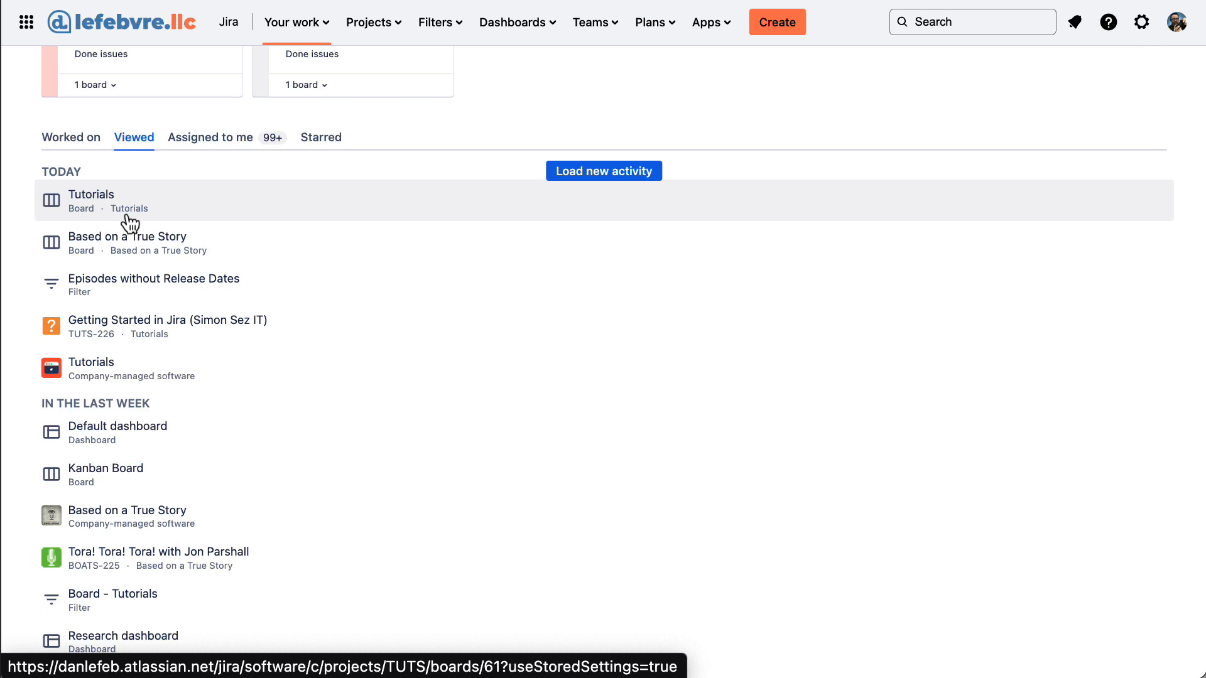
Check the Assigned to me list, then show the Starred filters and dashboard list from the top.
left_click(231, 149)
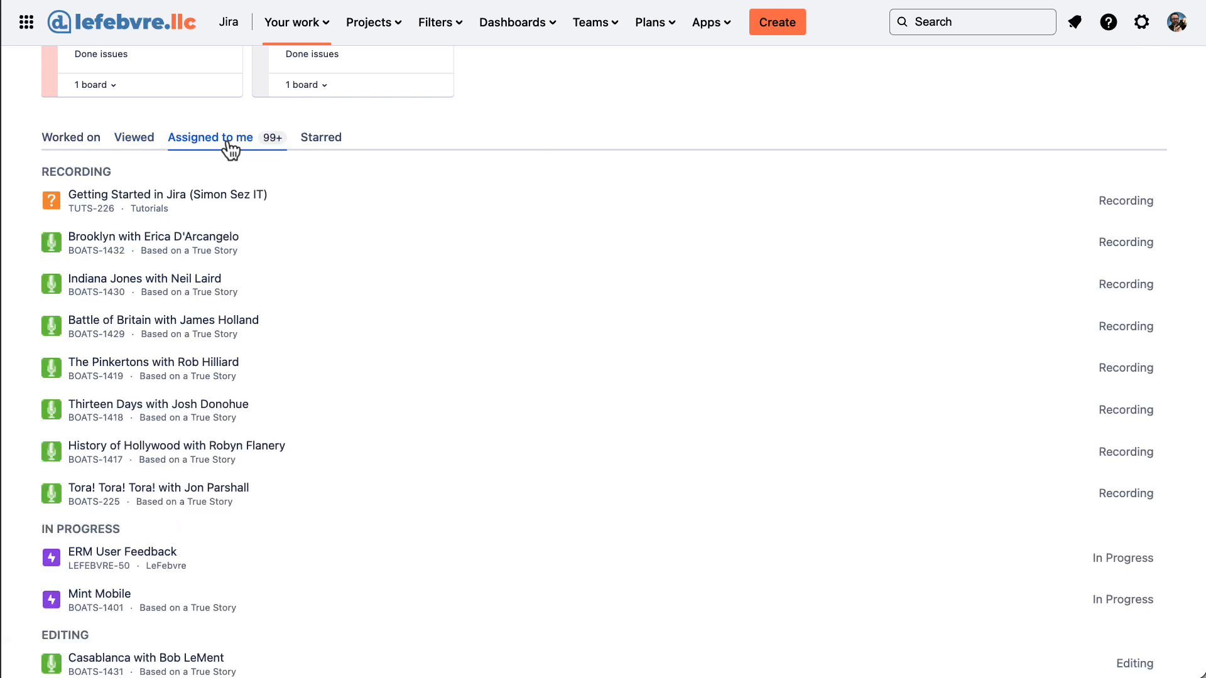
left_click(319, 142)
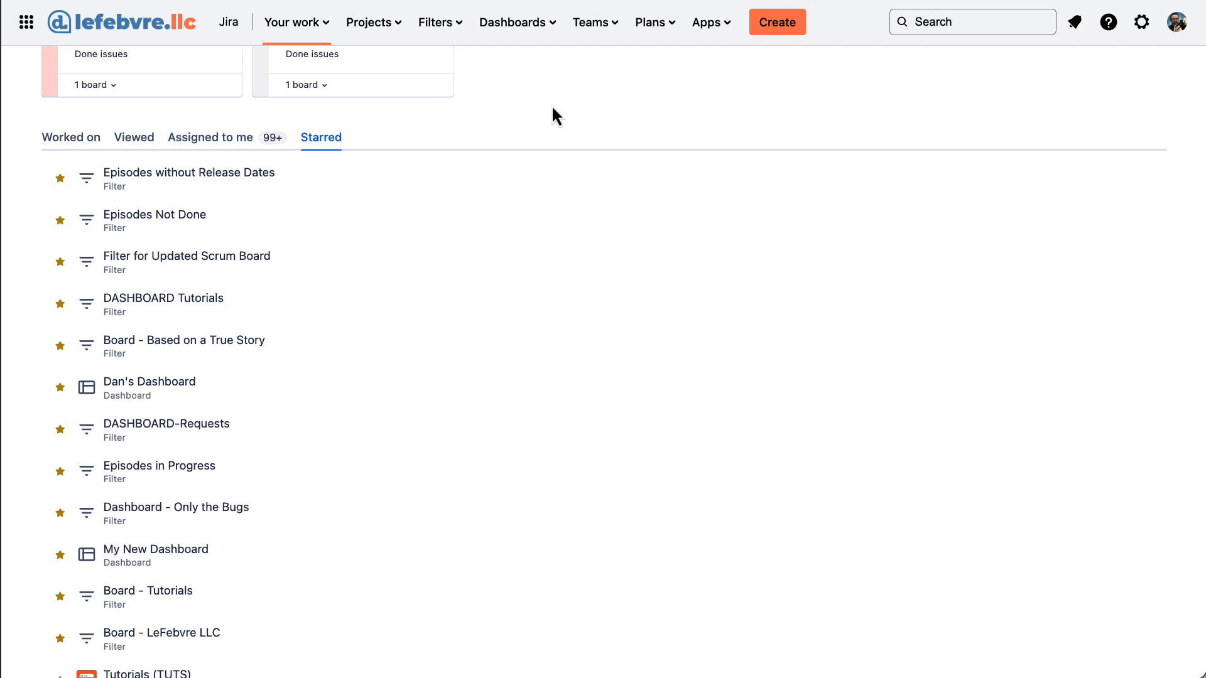
scroll(552, 108, "up", 5)
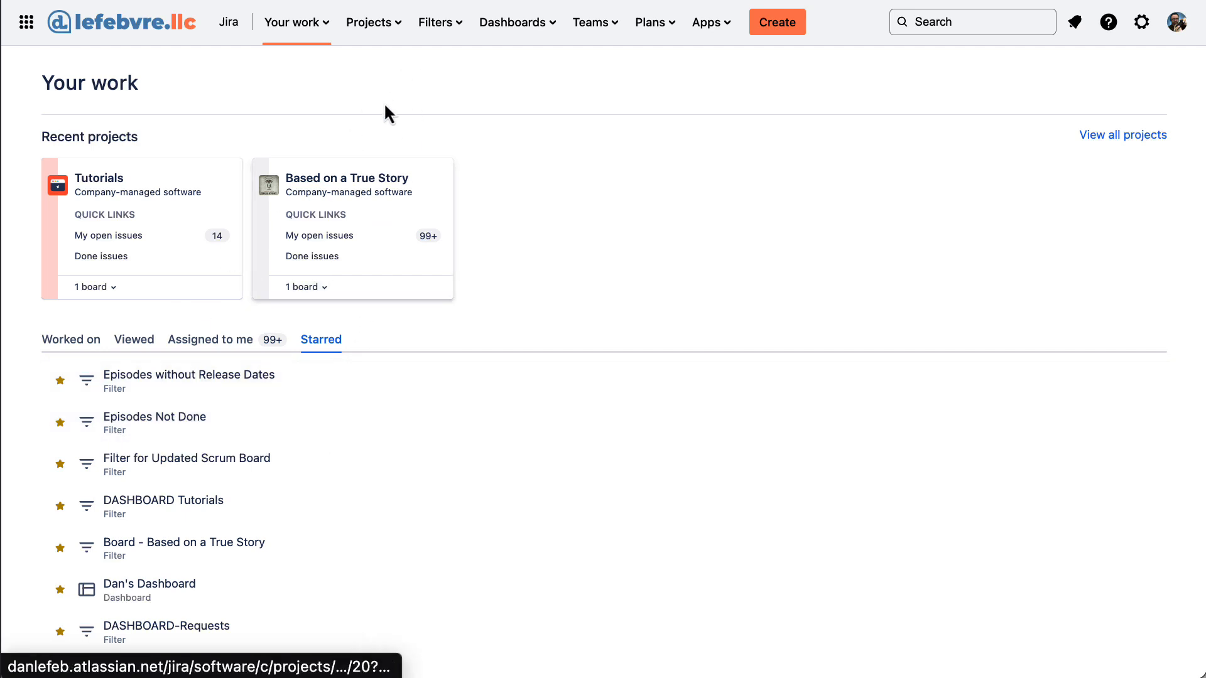
left_click(448, 25)
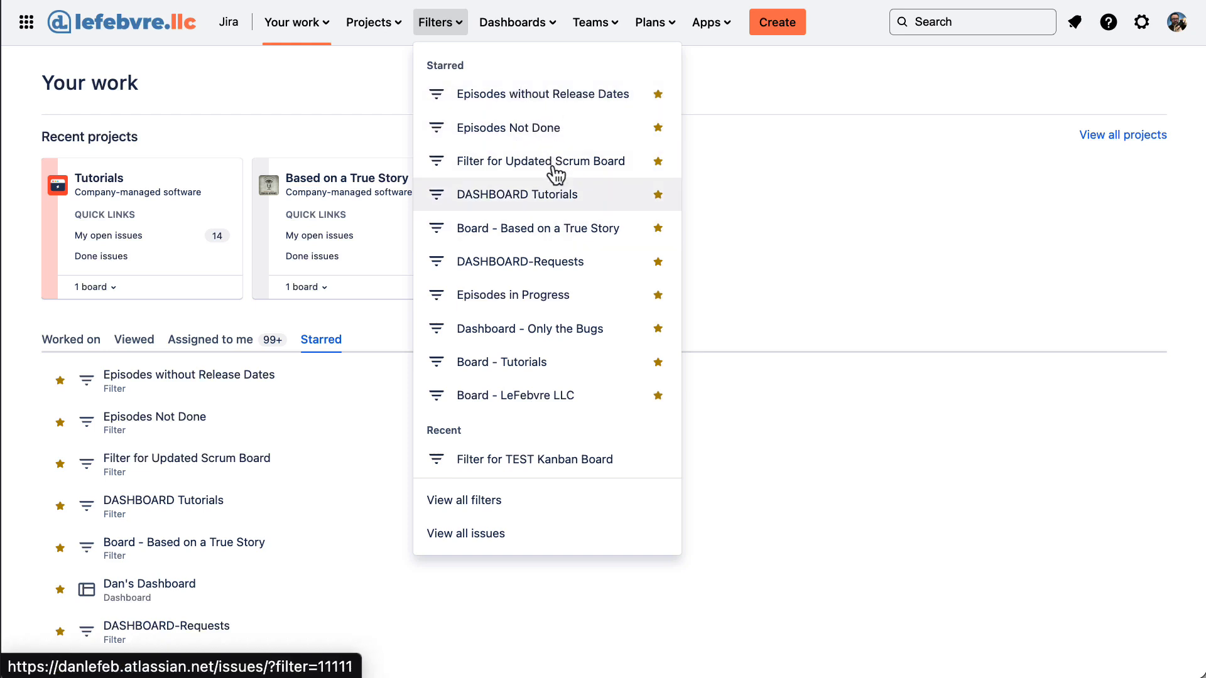
left_click(432, 25)
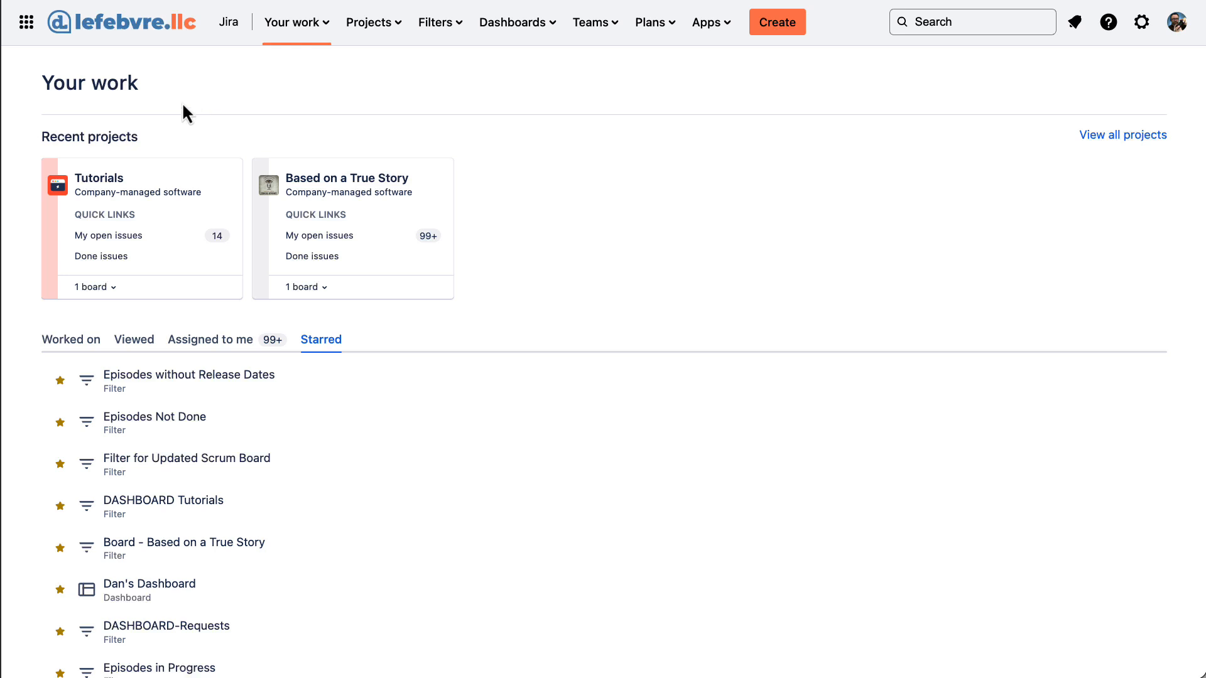
Open the app switcher listing Atlassian Home, Jira, Confluence, Bitbucket and Administration.
left_click(25, 33)
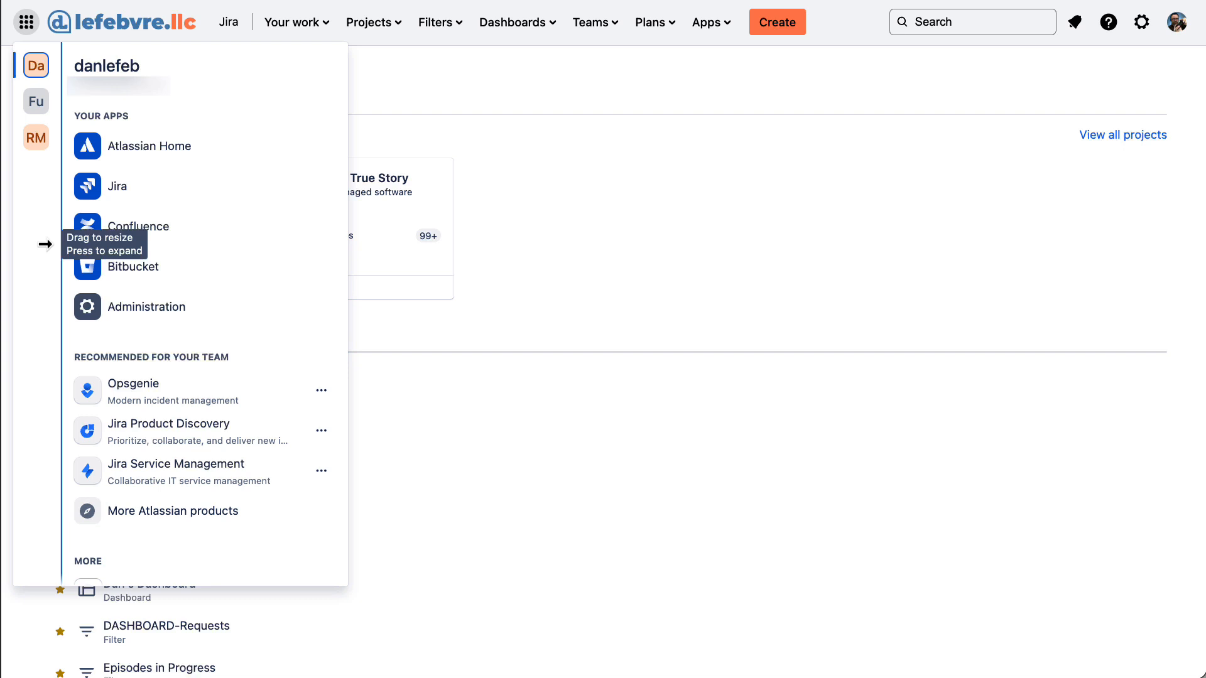
Close the app switcher and reload the Your work page via the site logo.
left_click(28, 23)
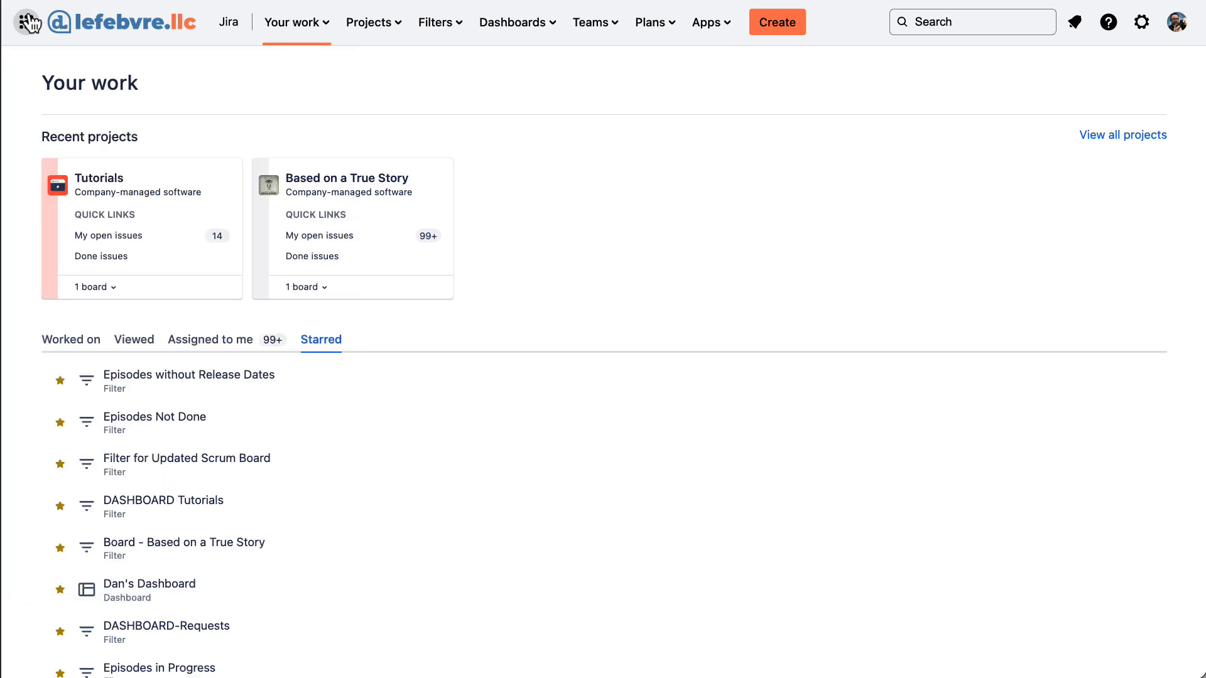
left_click(123, 40)
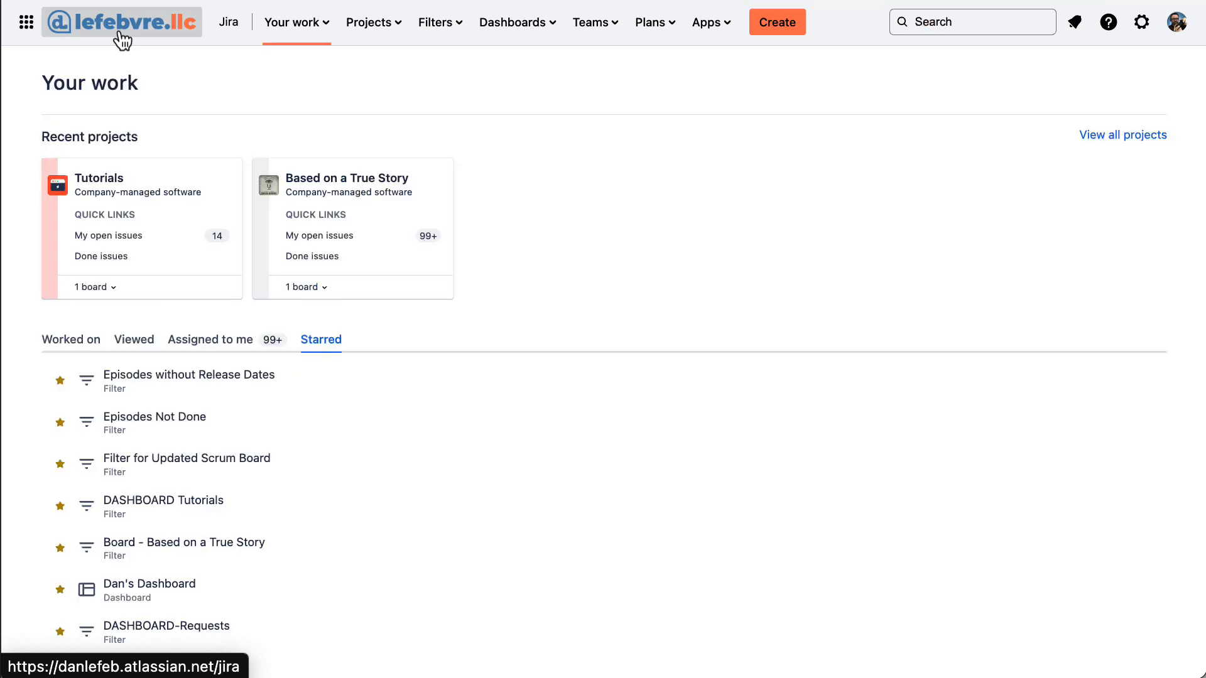
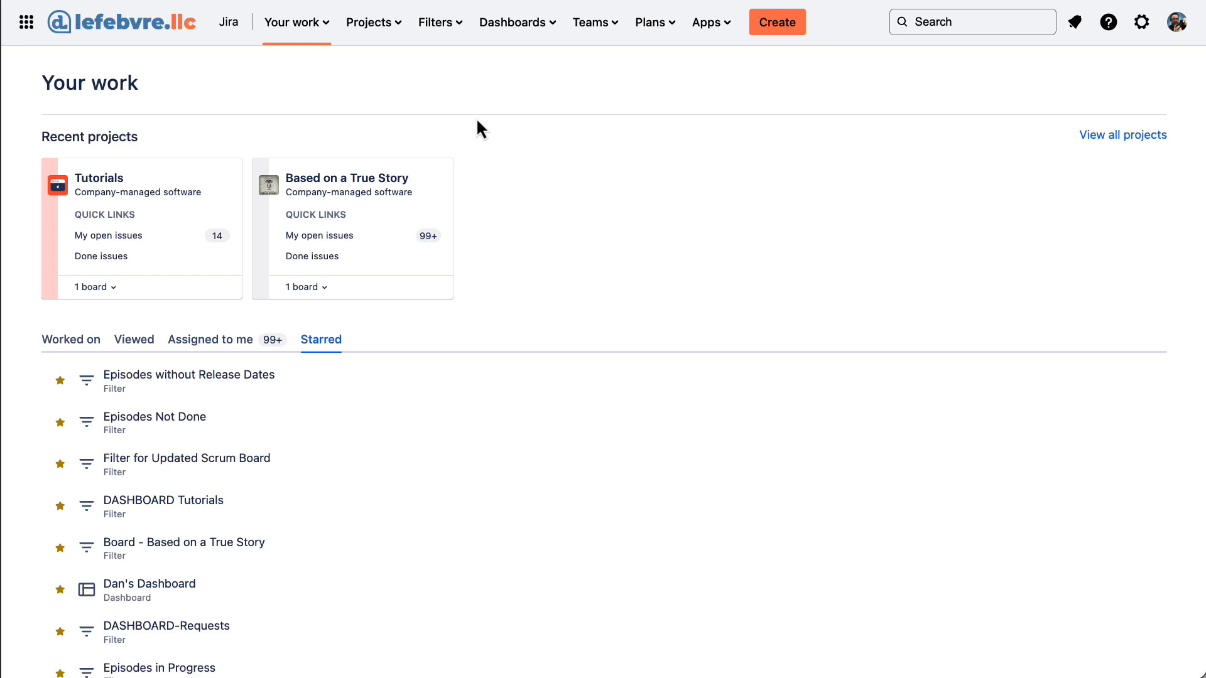
Show the Projects menu with Tutorials (TUTS) starred and Based on a True Story (BOATS) recent.
left_click(390, 31)
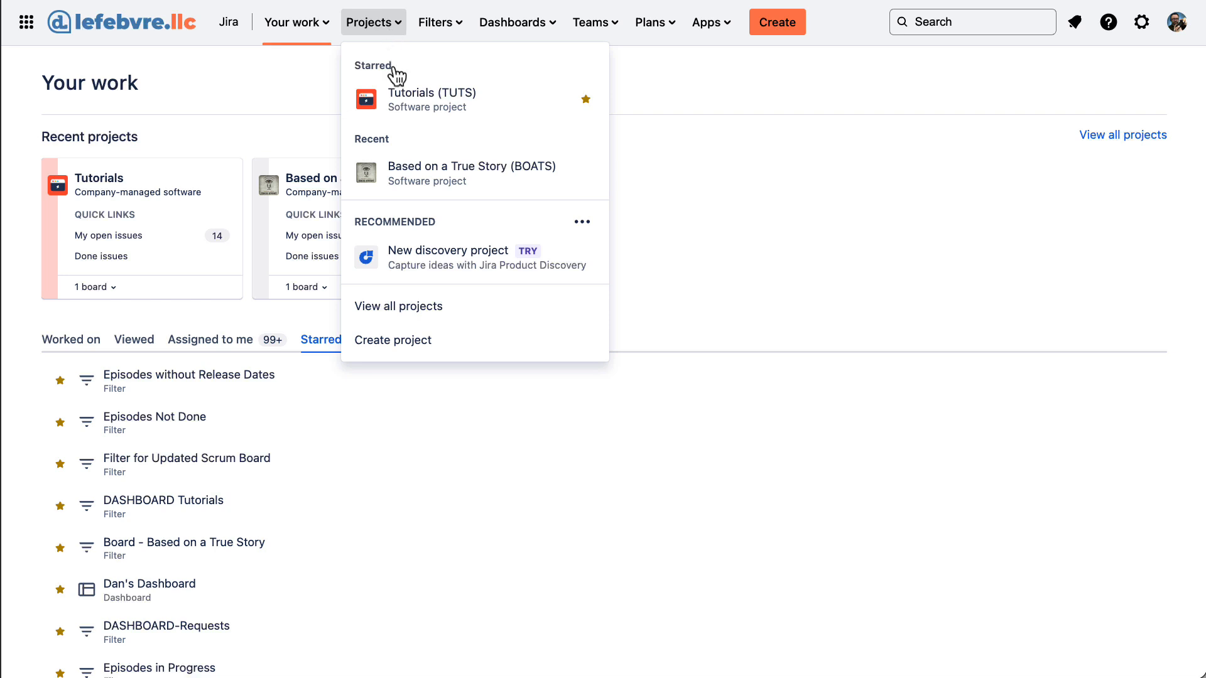
Close and revisit the Projects menu, then show the Filters menu's starred and recent filters.
left_click(692, 100)
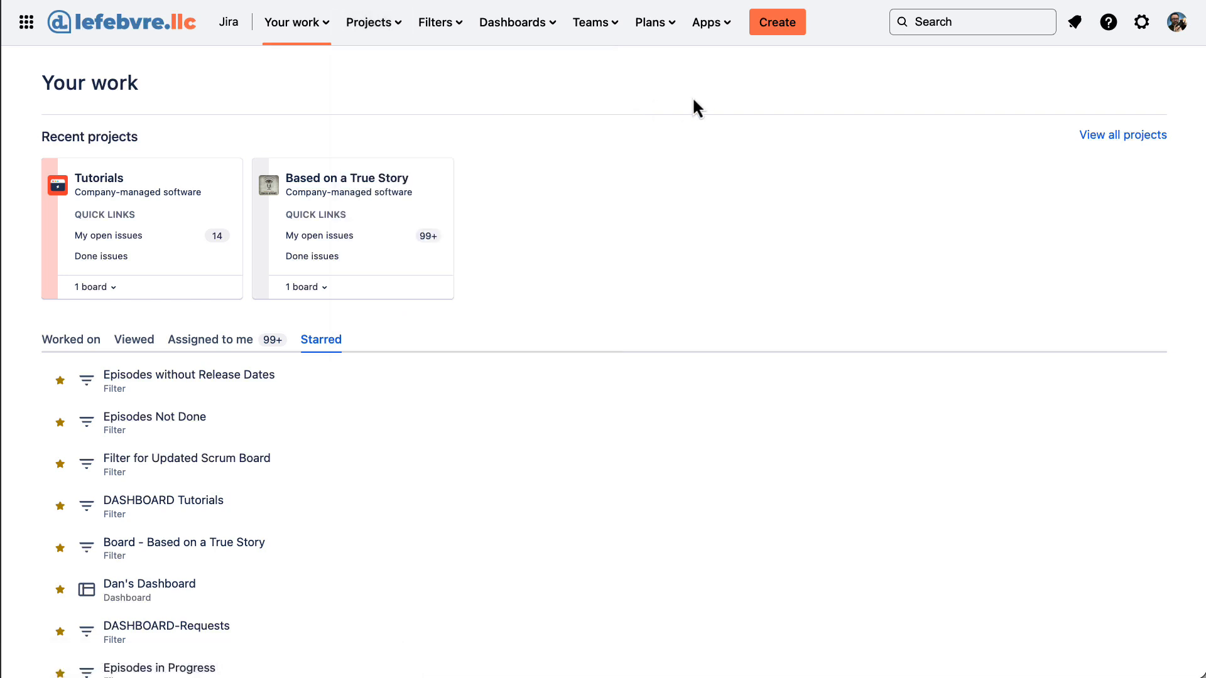
scroll(594, 431, "down", 5)
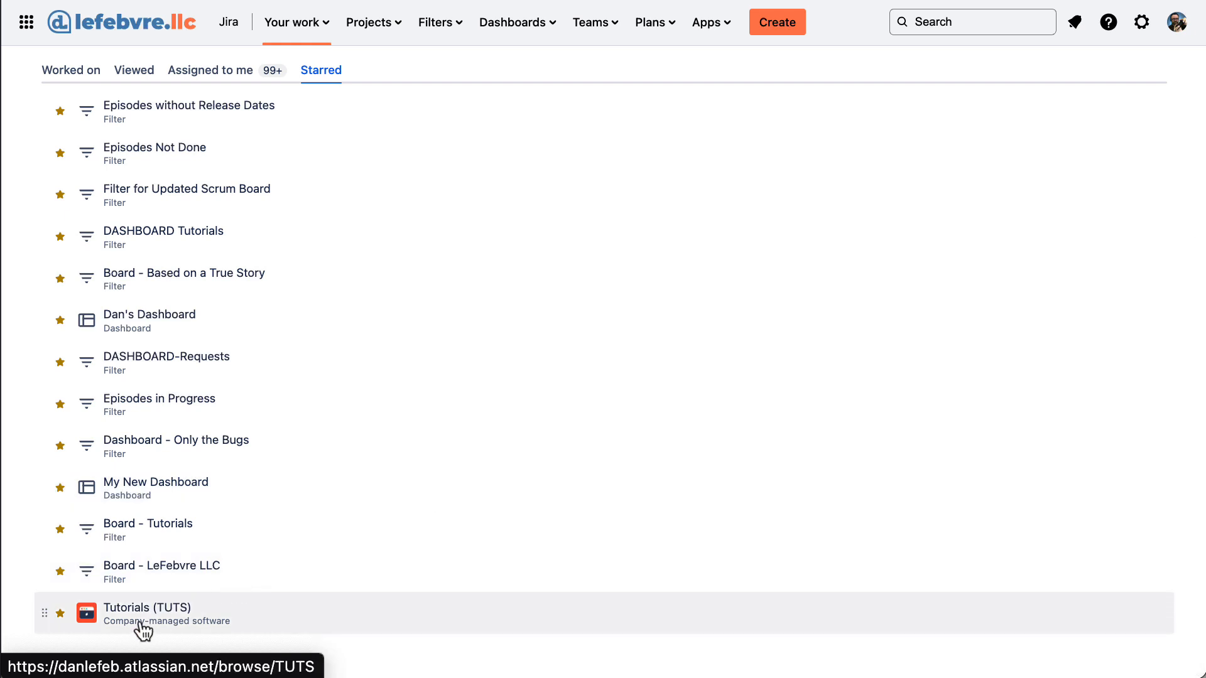
scroll(397, 365, "up", 5)
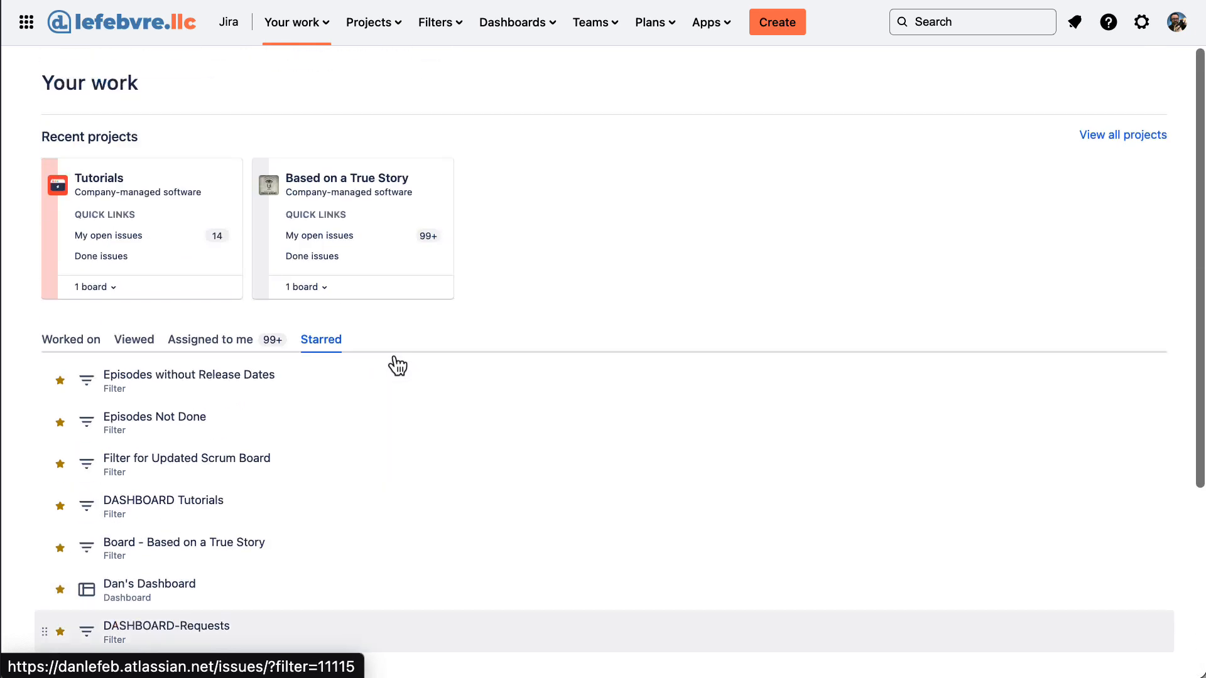
left_click(388, 33)
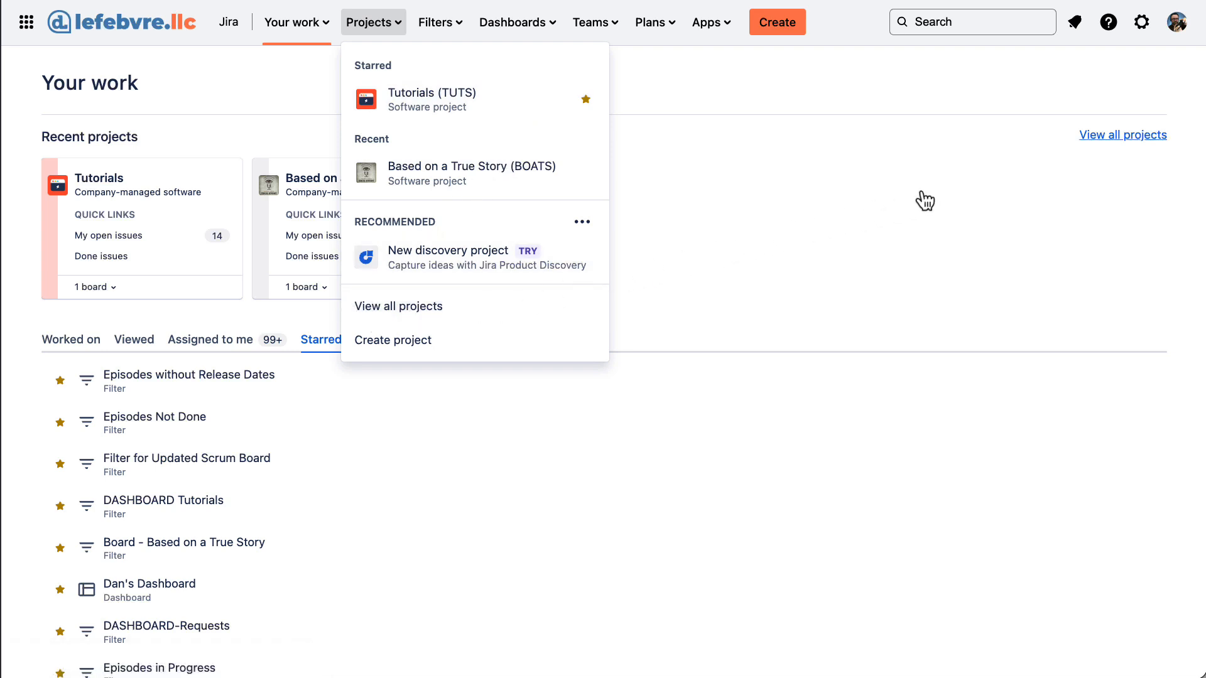
left_click(763, 91)
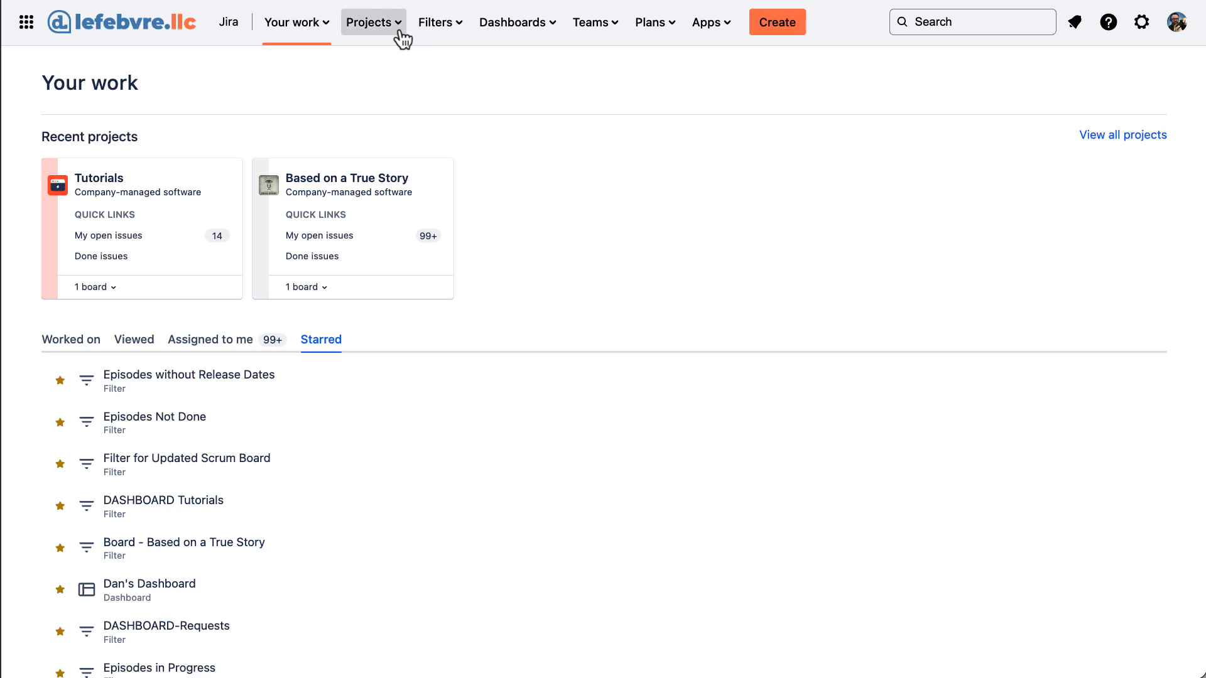
left_click(458, 25)
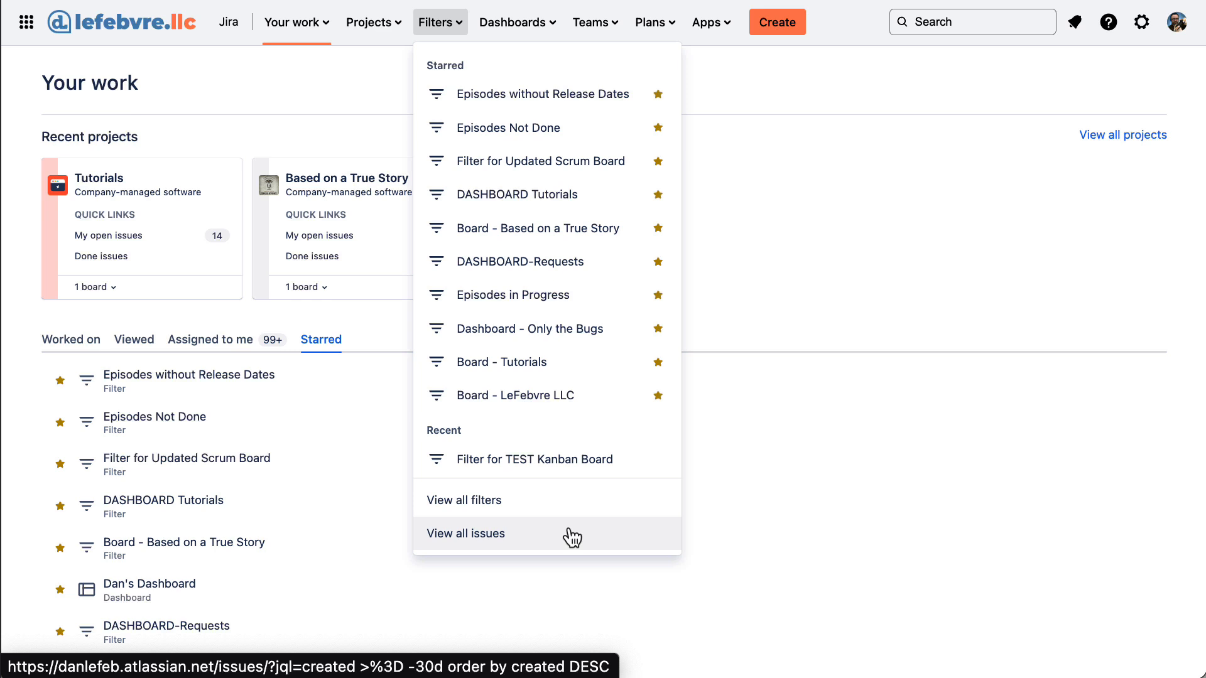
Open the first starred dashboard with the Based on a True Story pie chart and DASHBOARD-Requests results.
left_click(537, 25)
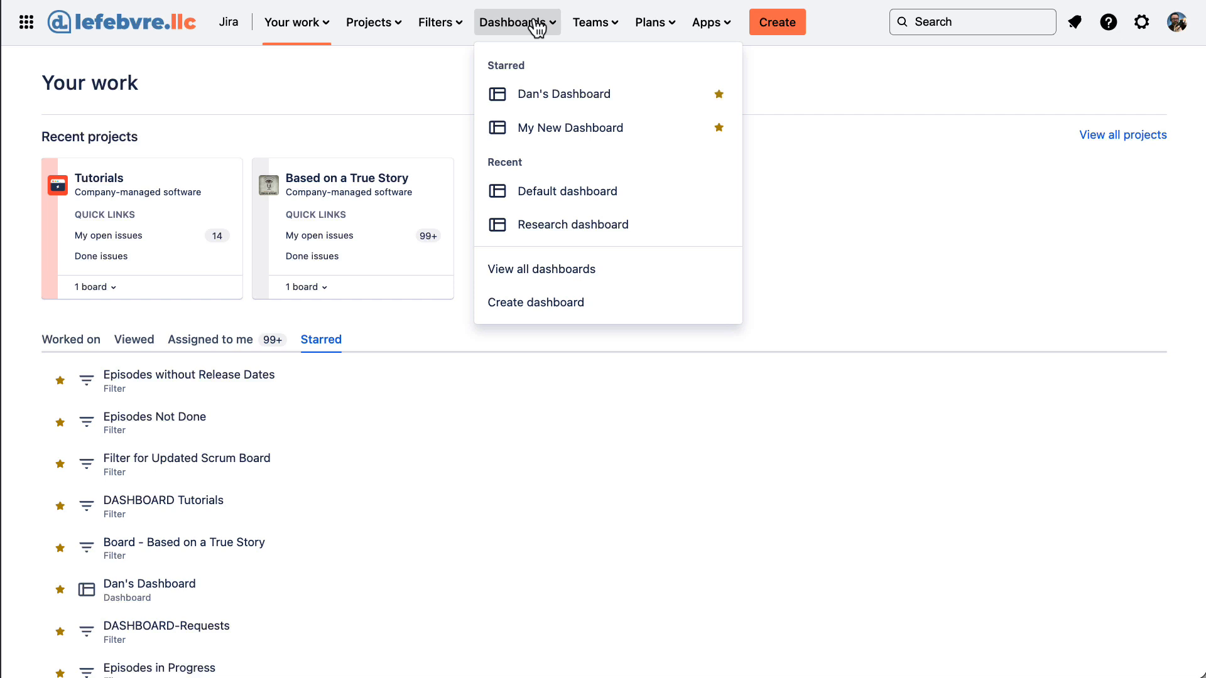
left_click(566, 97)
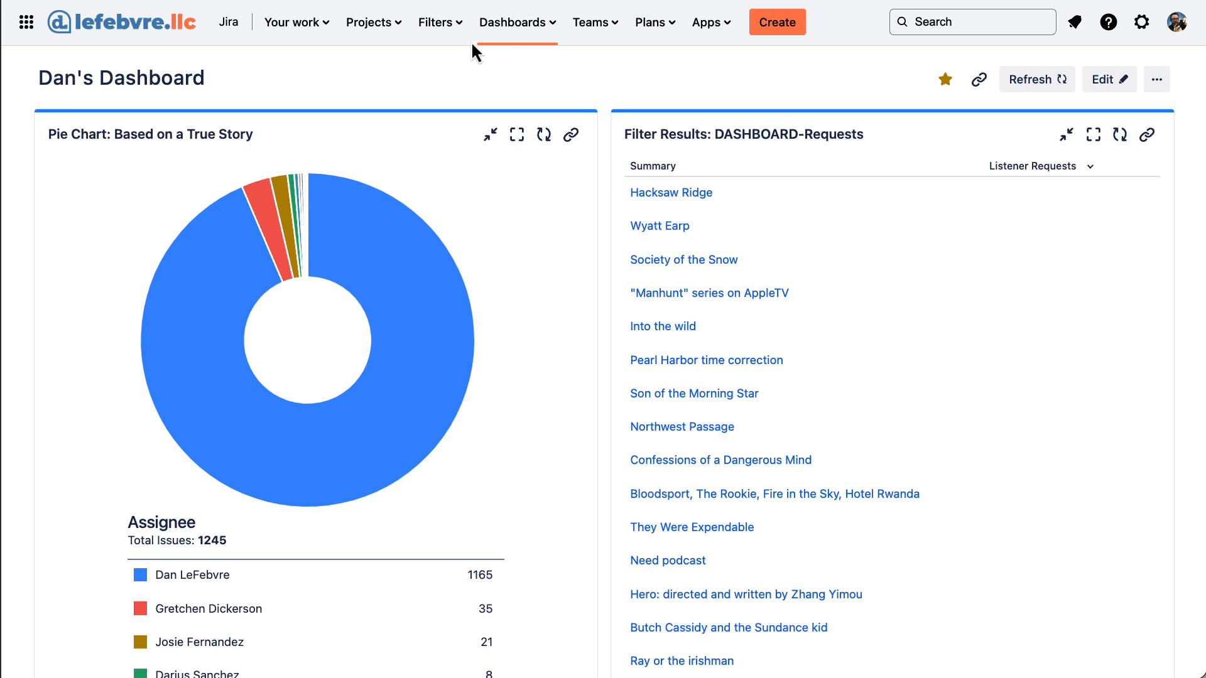
Glance at the Your work list, then show the Teams menu with its collaborator and team options.
left_click(328, 28)
left_click(331, 36)
left_click(603, 29)
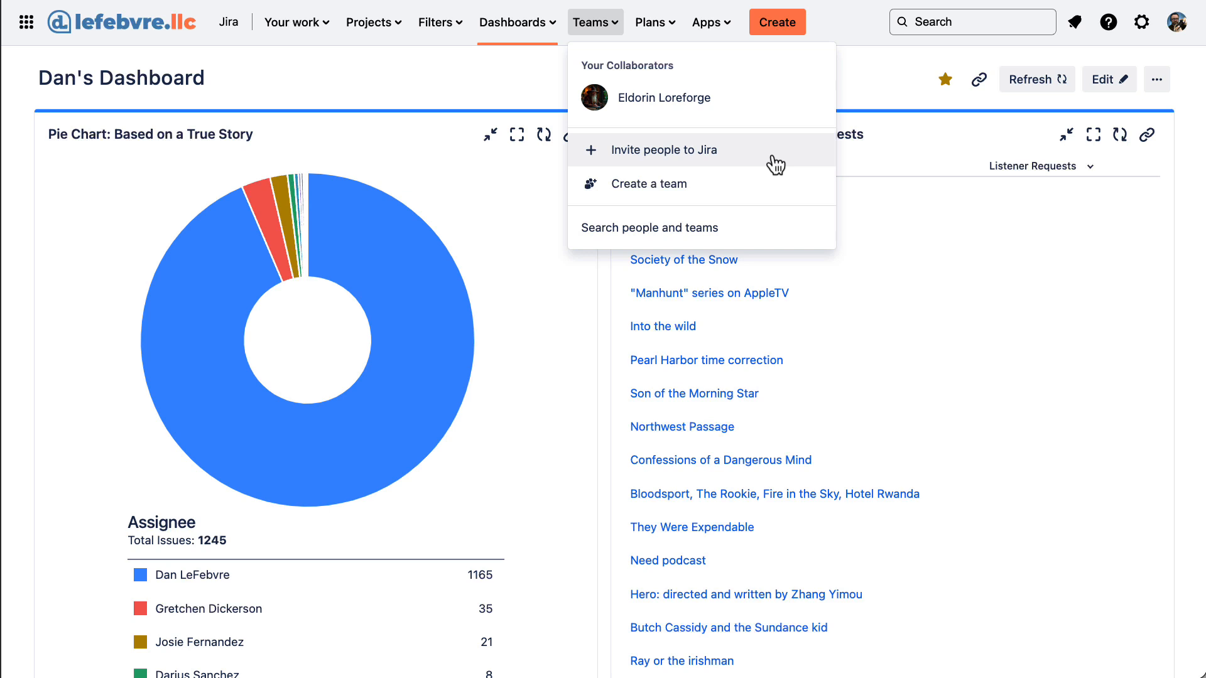
View the Plans offer, then show the Apps menu recommending Atlas CRM, Power BI and Easy Agile TeamRhythm.
left_click(656, 24)
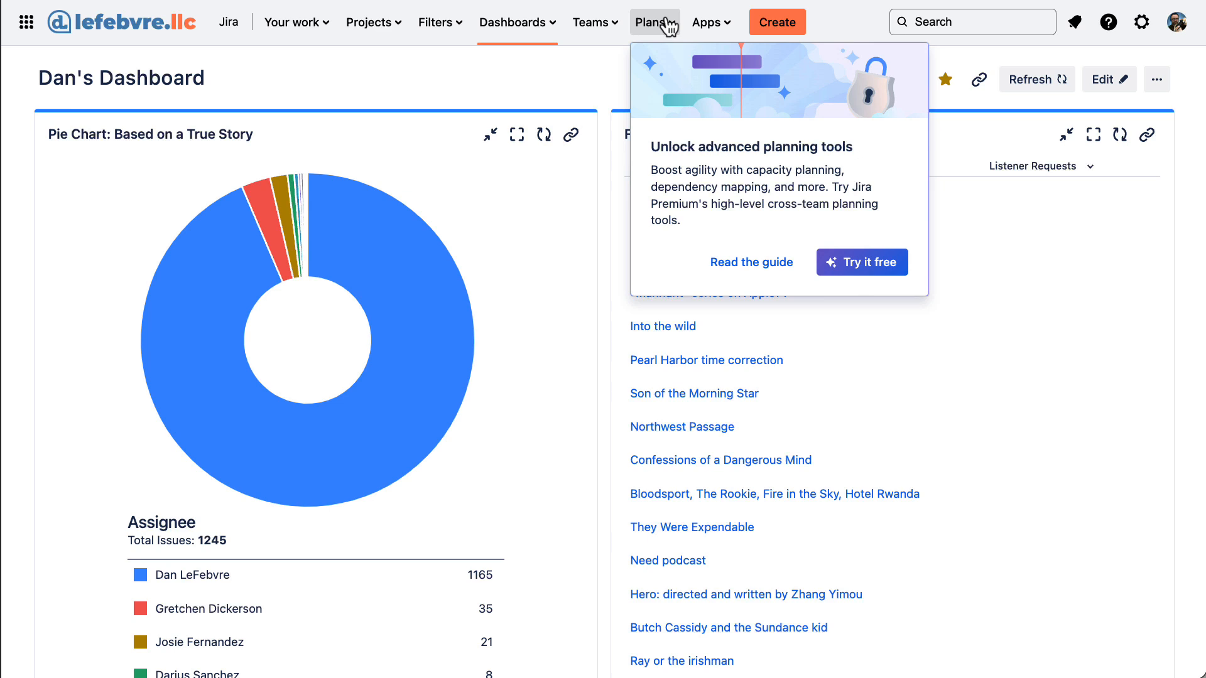
left_click(708, 25)
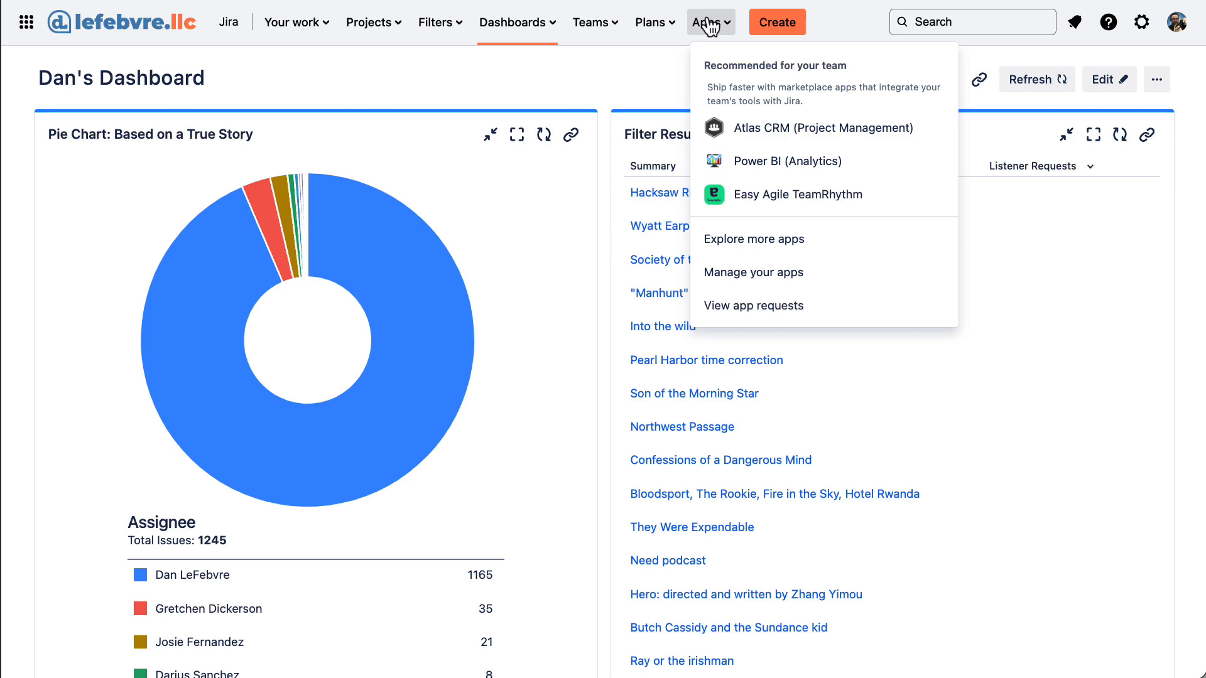
left_click(786, 240)
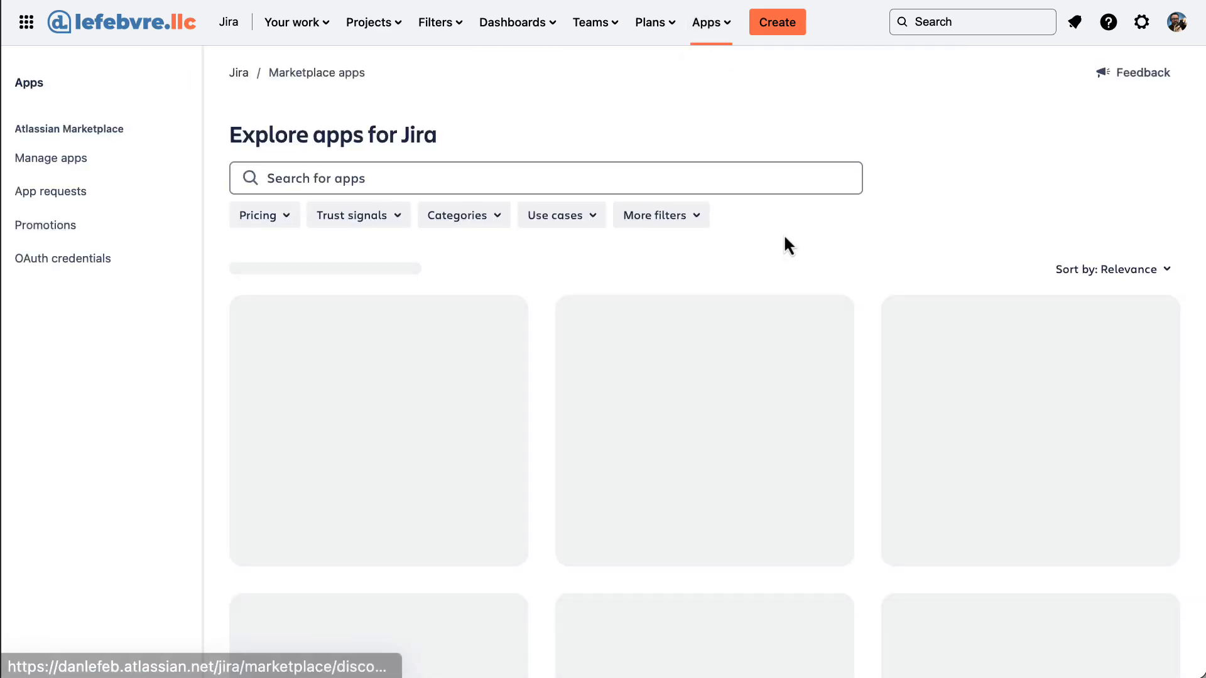
scroll(784, 237, "down", 10)
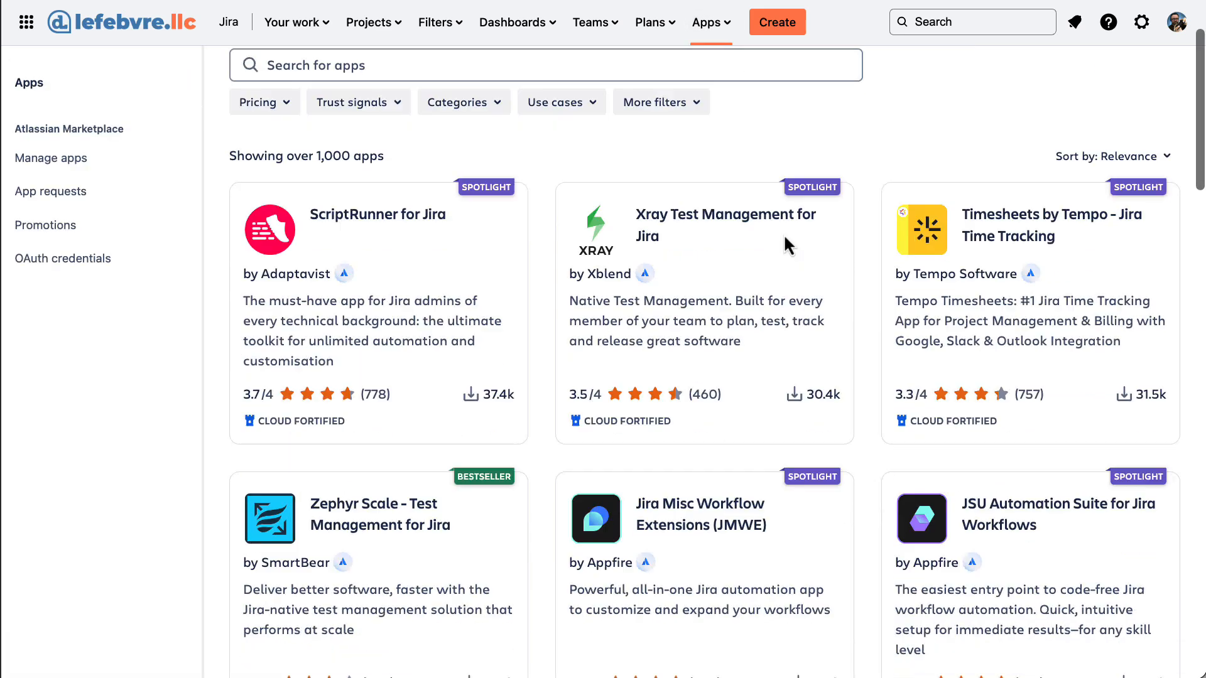
scroll(787, 242, "down", 10)
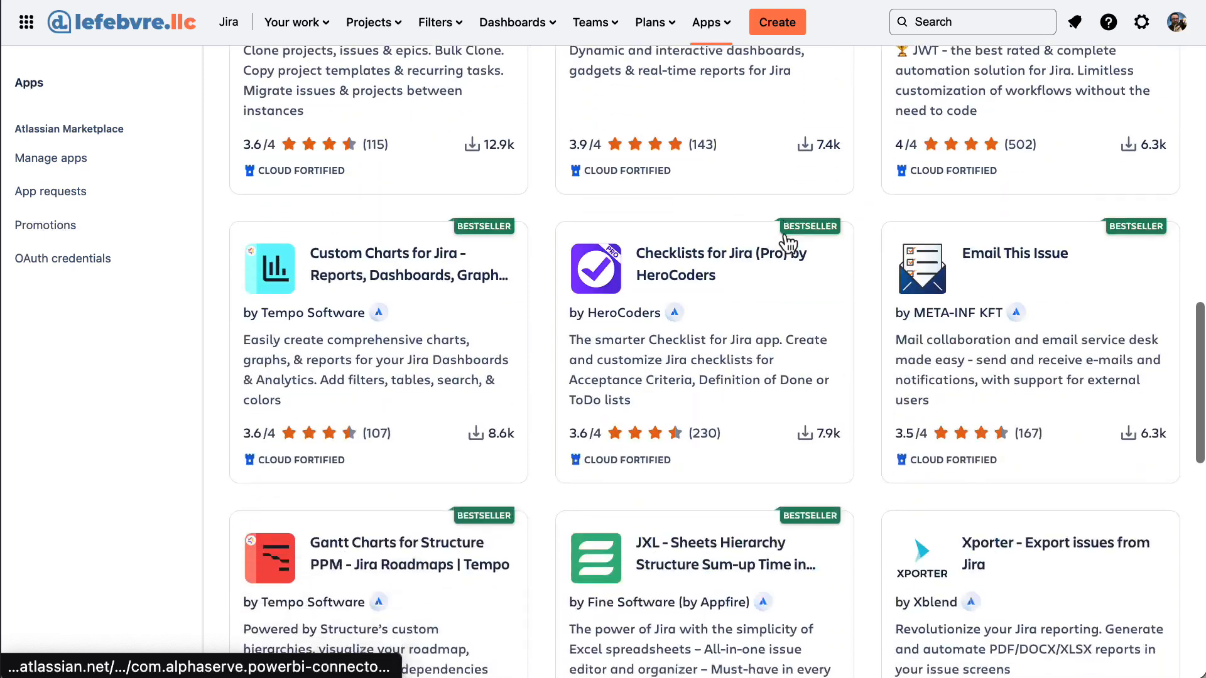
scroll(787, 242, "down", 2)
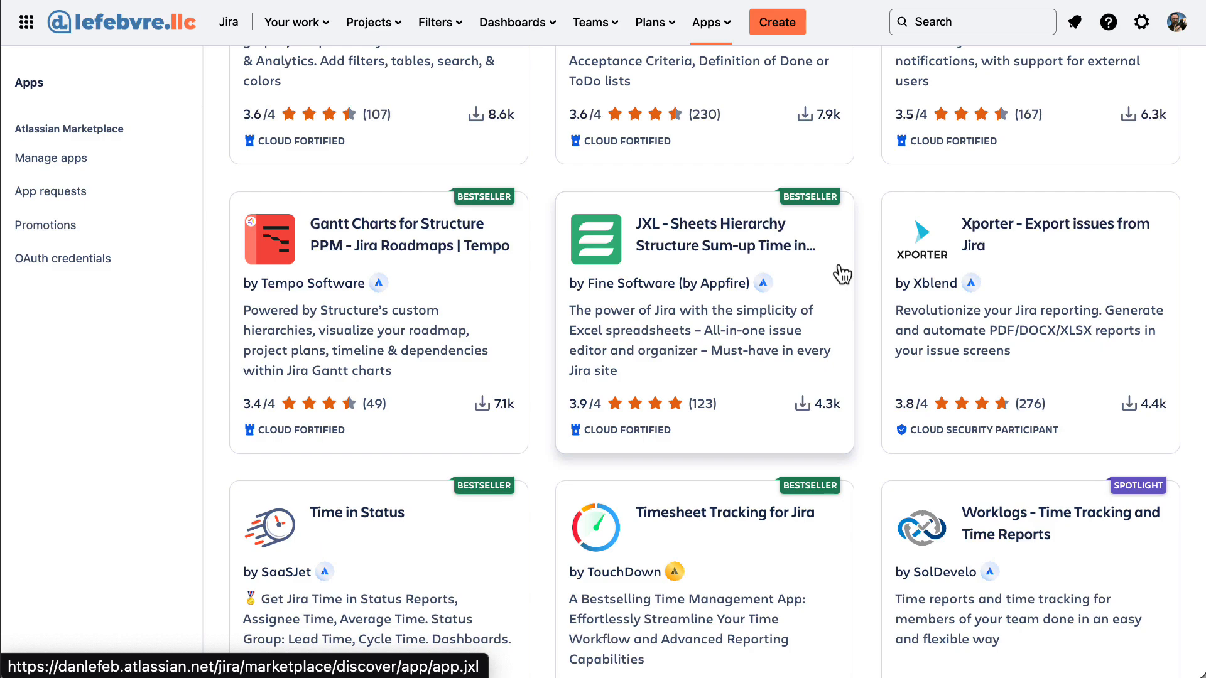
scroll(842, 274, "up", 10)
scroll(841, 273, "up", 2)
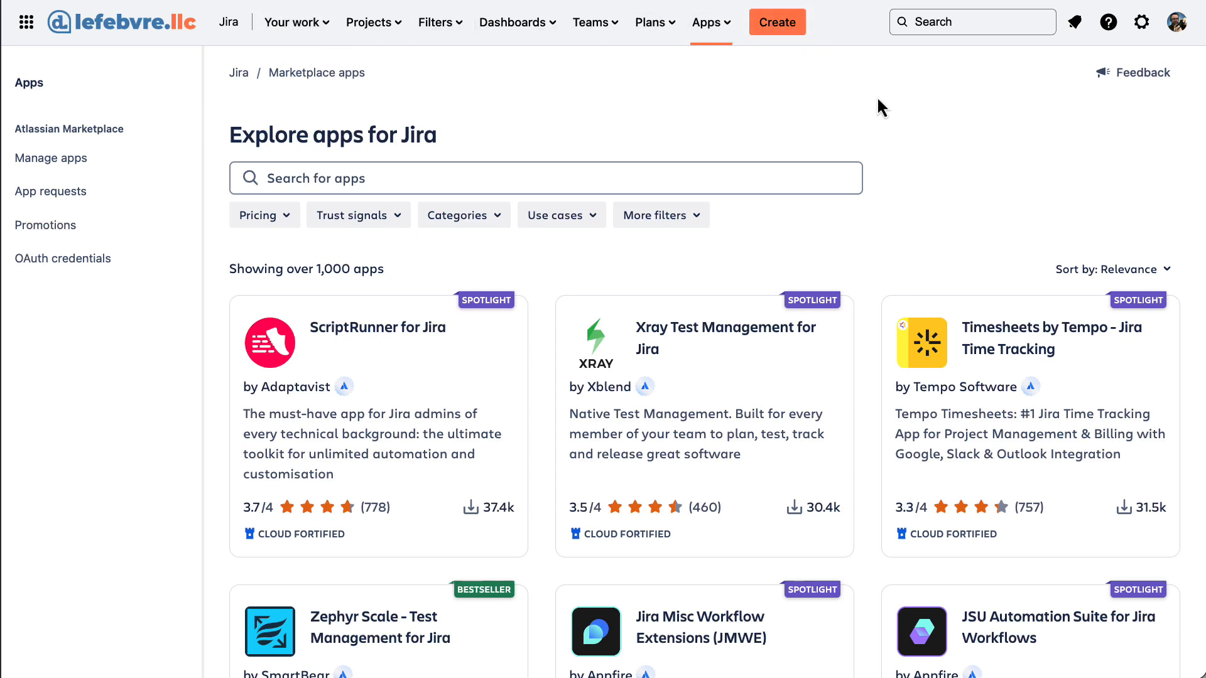
key("c")
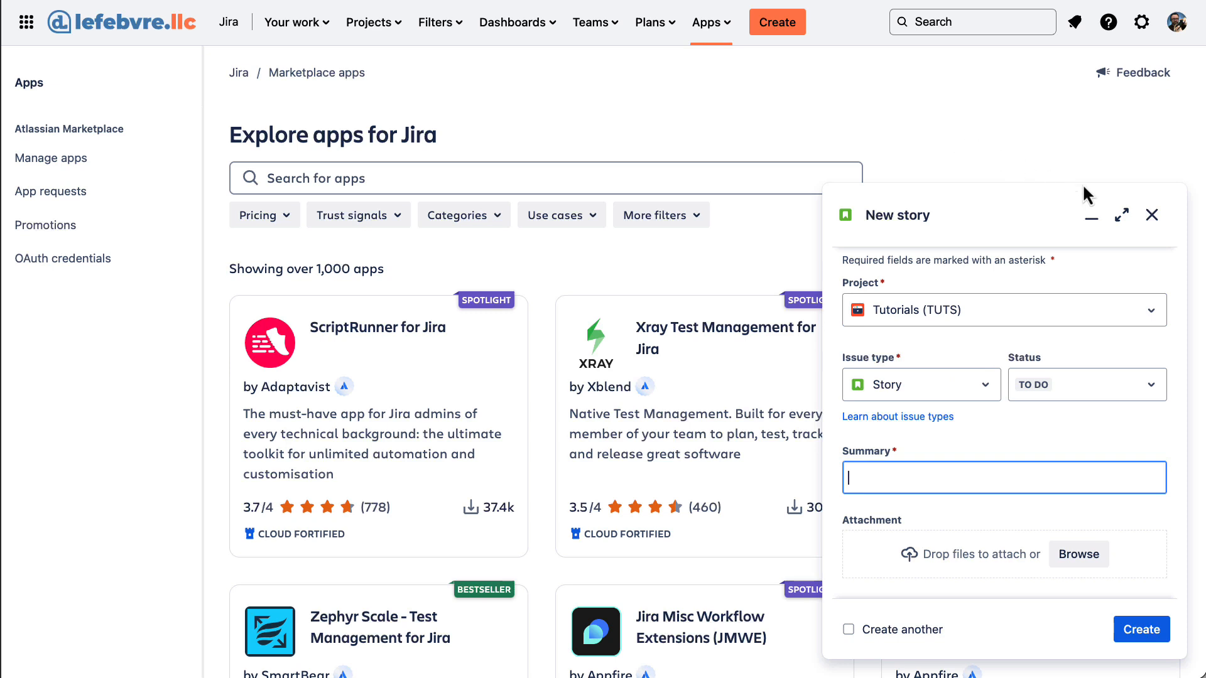
left_click(1152, 215)
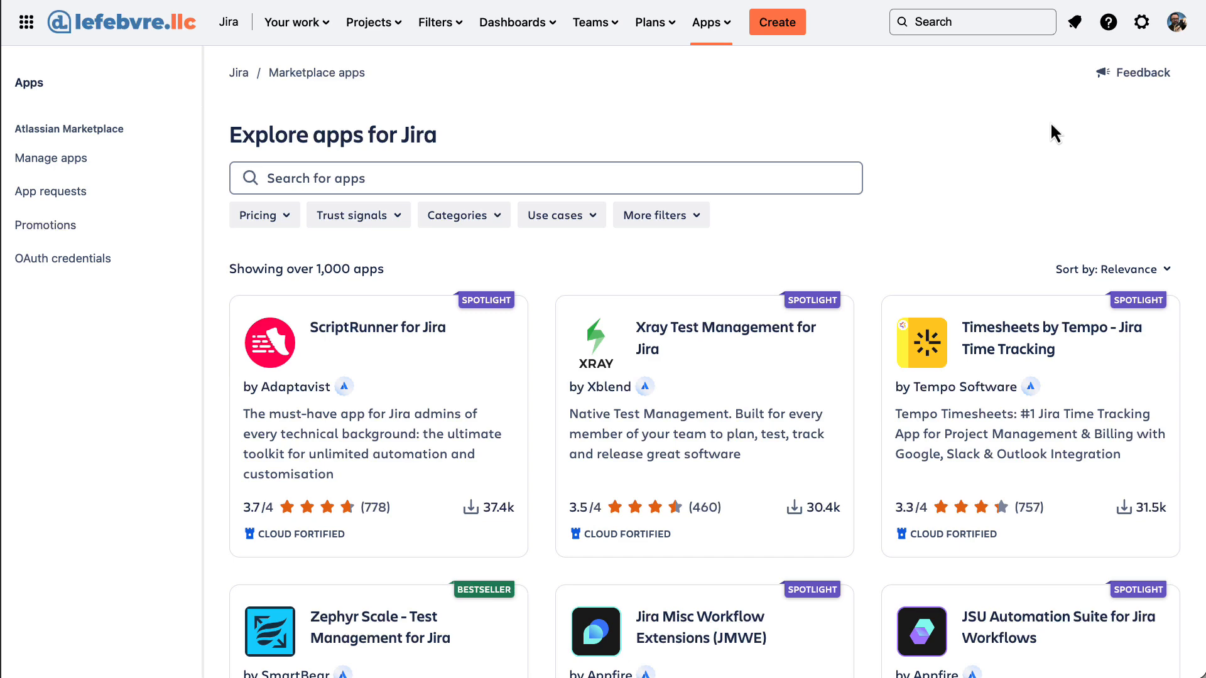
left_click(943, 22)
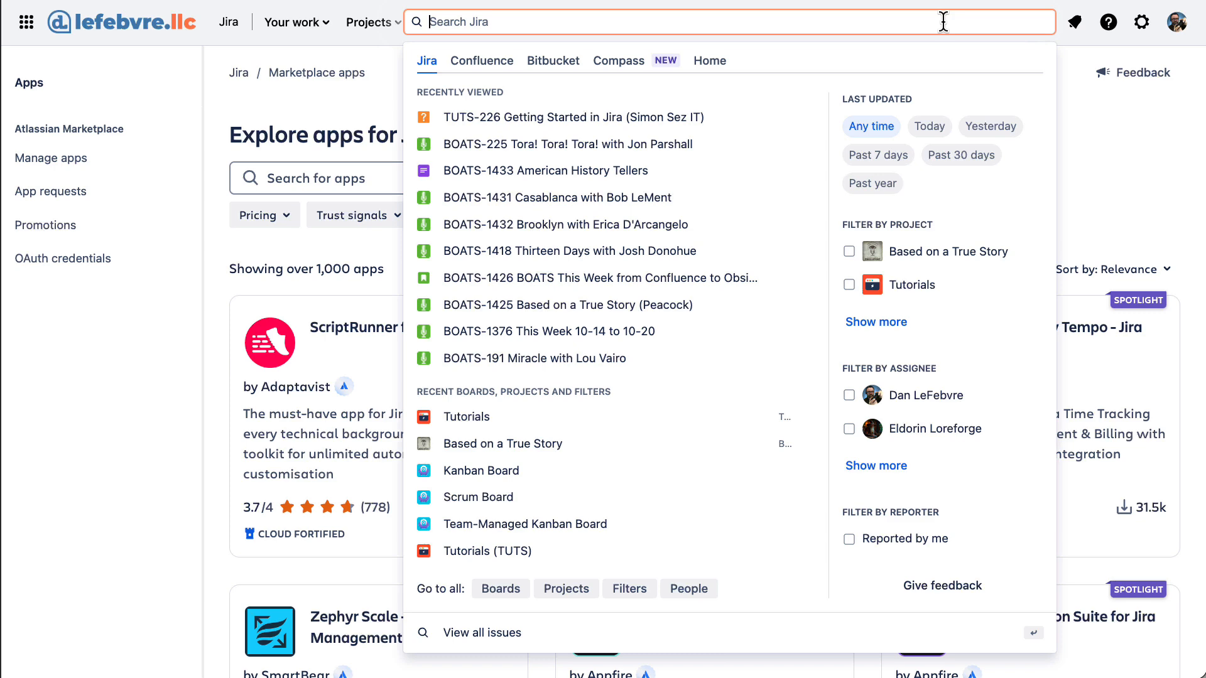
left_click(1093, 179)
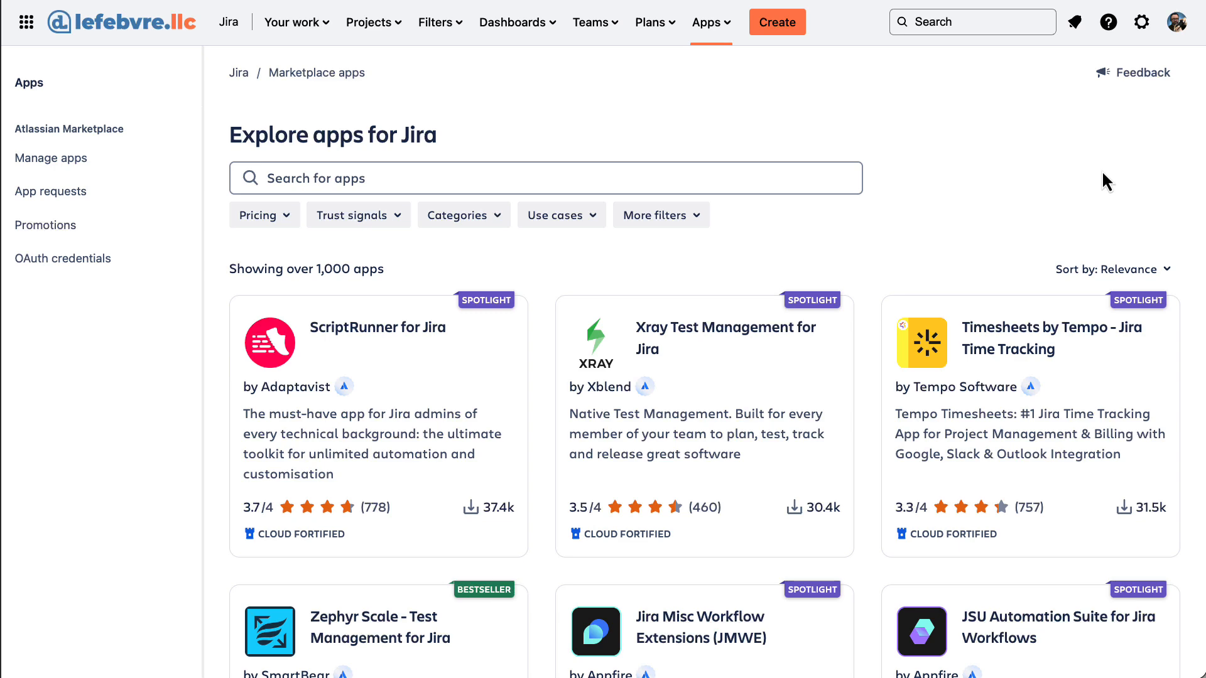
key("/")
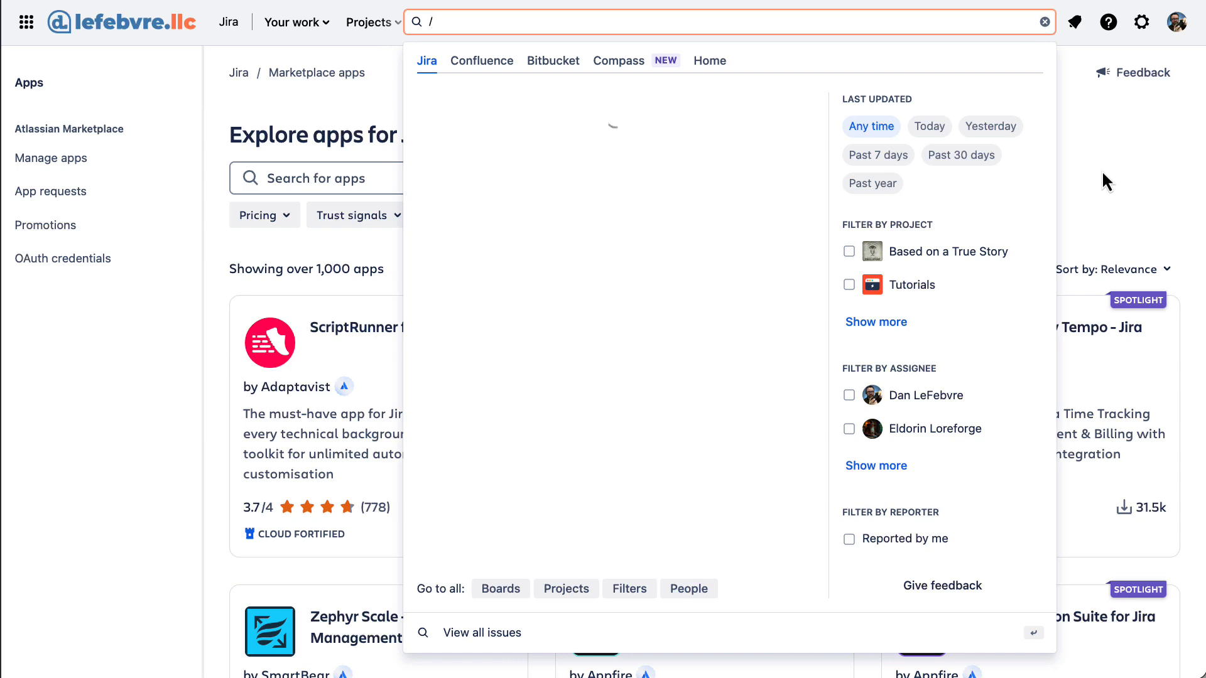
key("BackSpace")
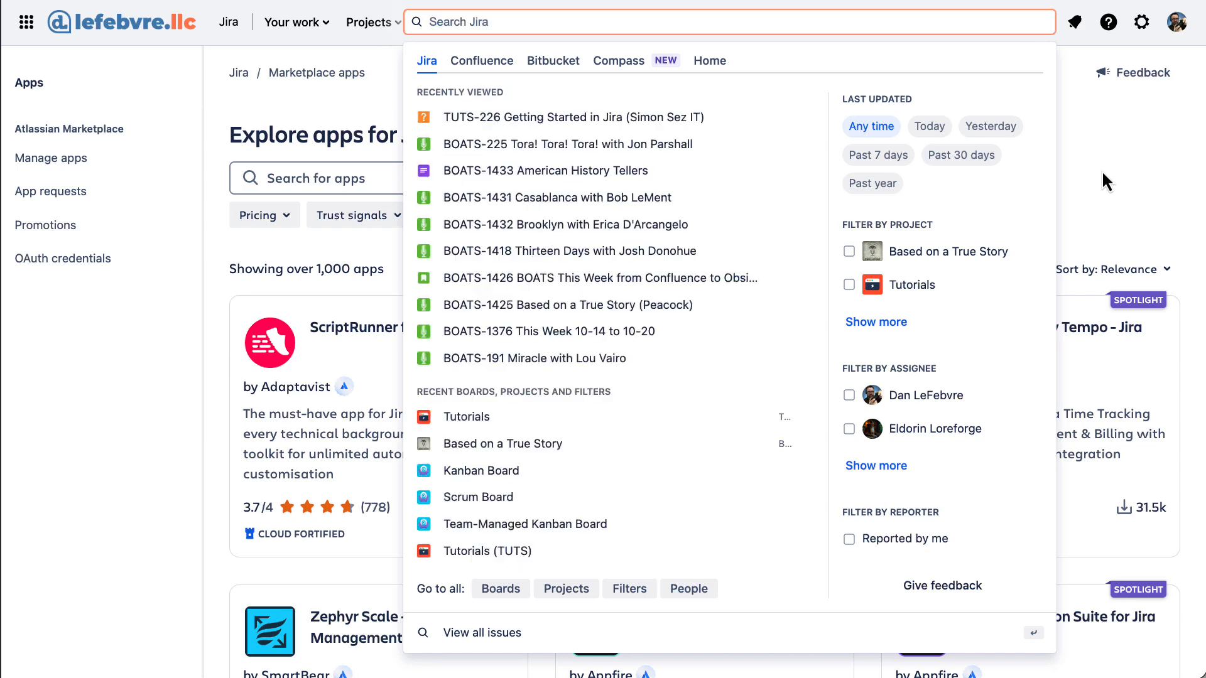
left_click(1084, 105)
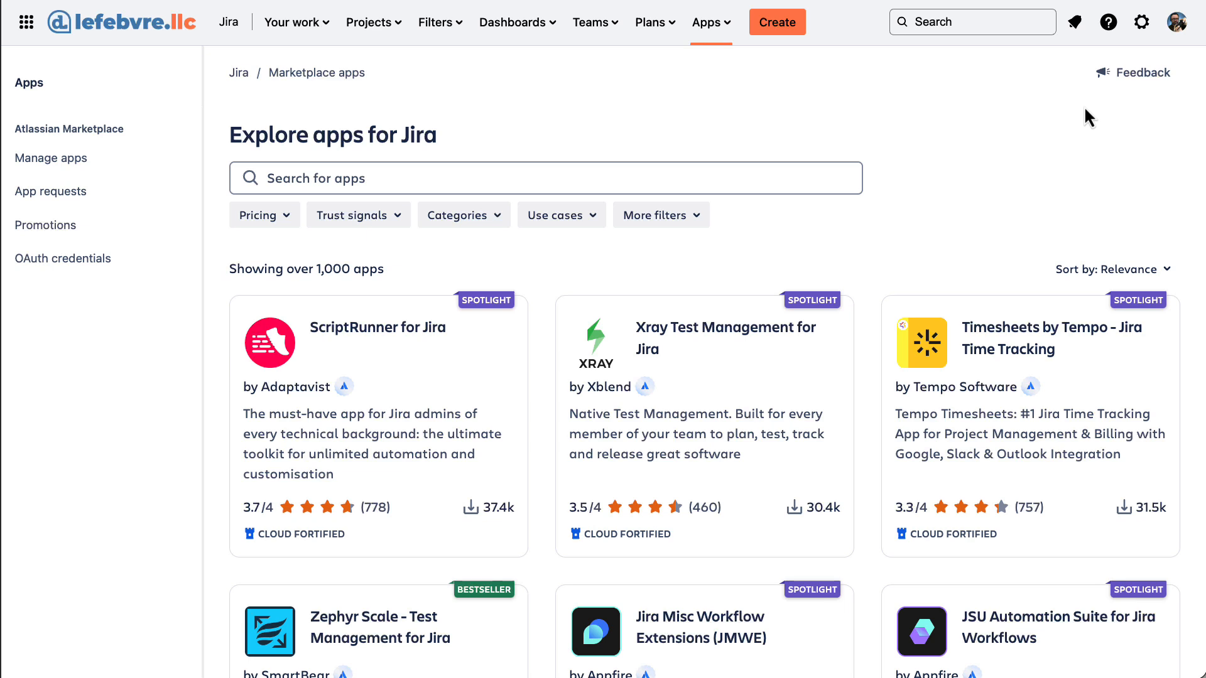
left_click(1073, 30)
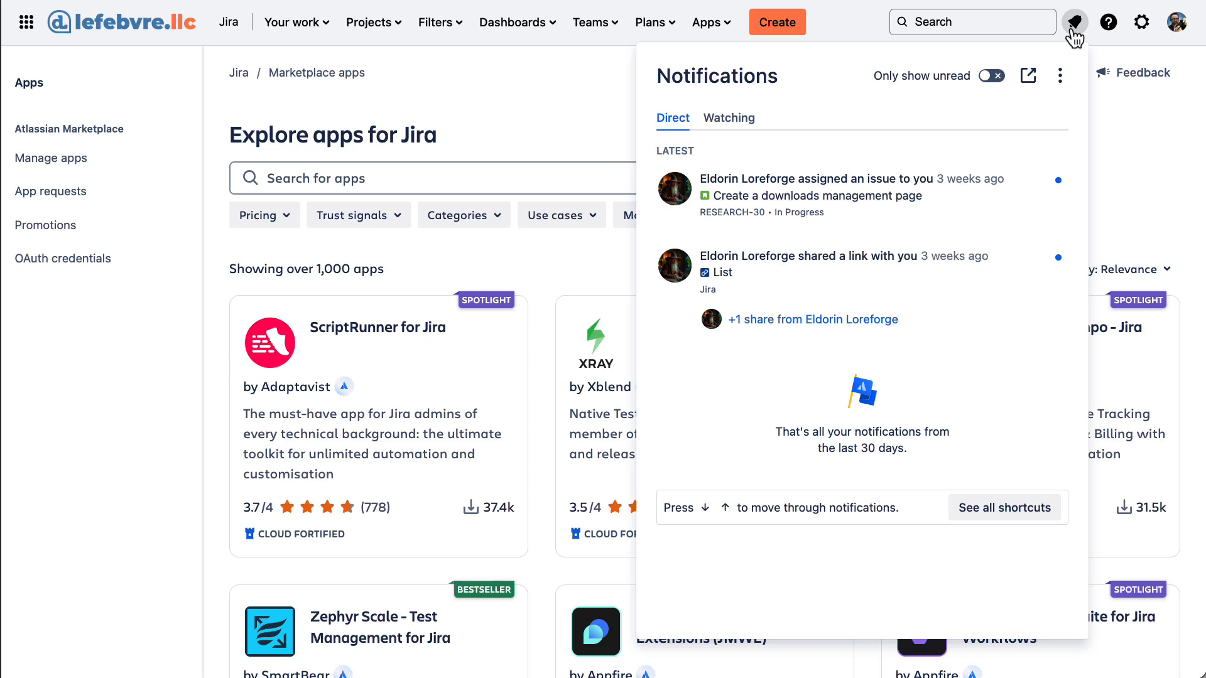
left_click(1074, 31)
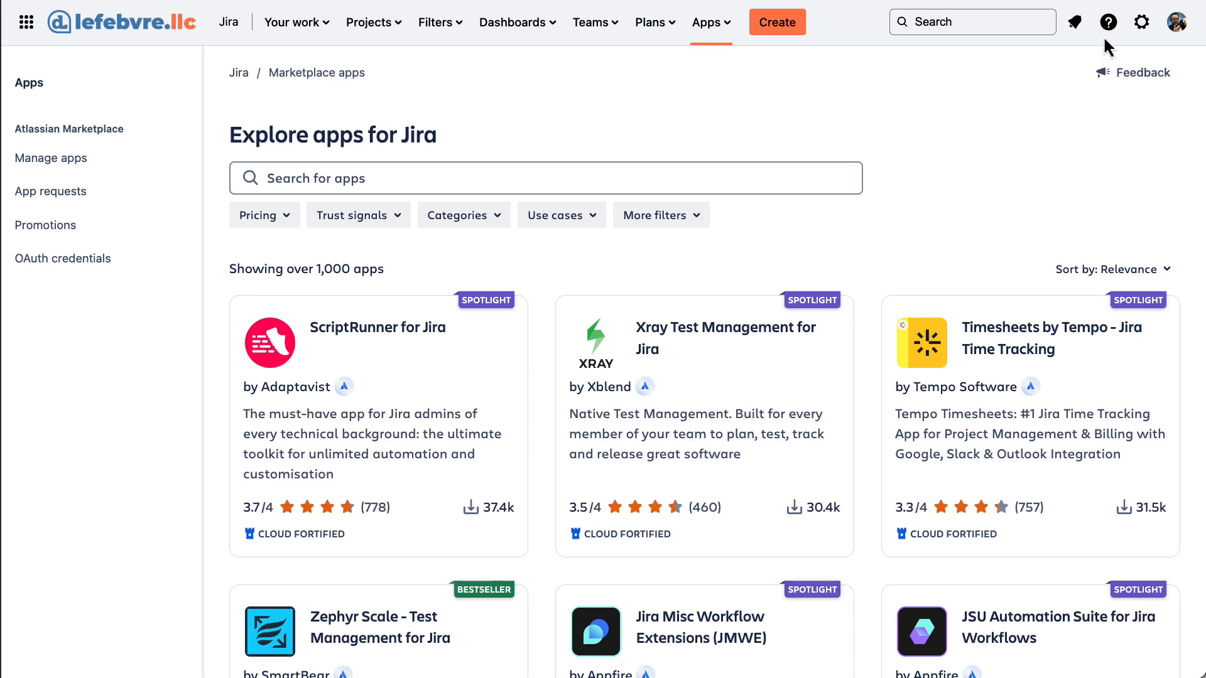
Check the Settings menu, then show the account menu with profile, personal settings, theme and log-out choices.
left_click(1143, 24)
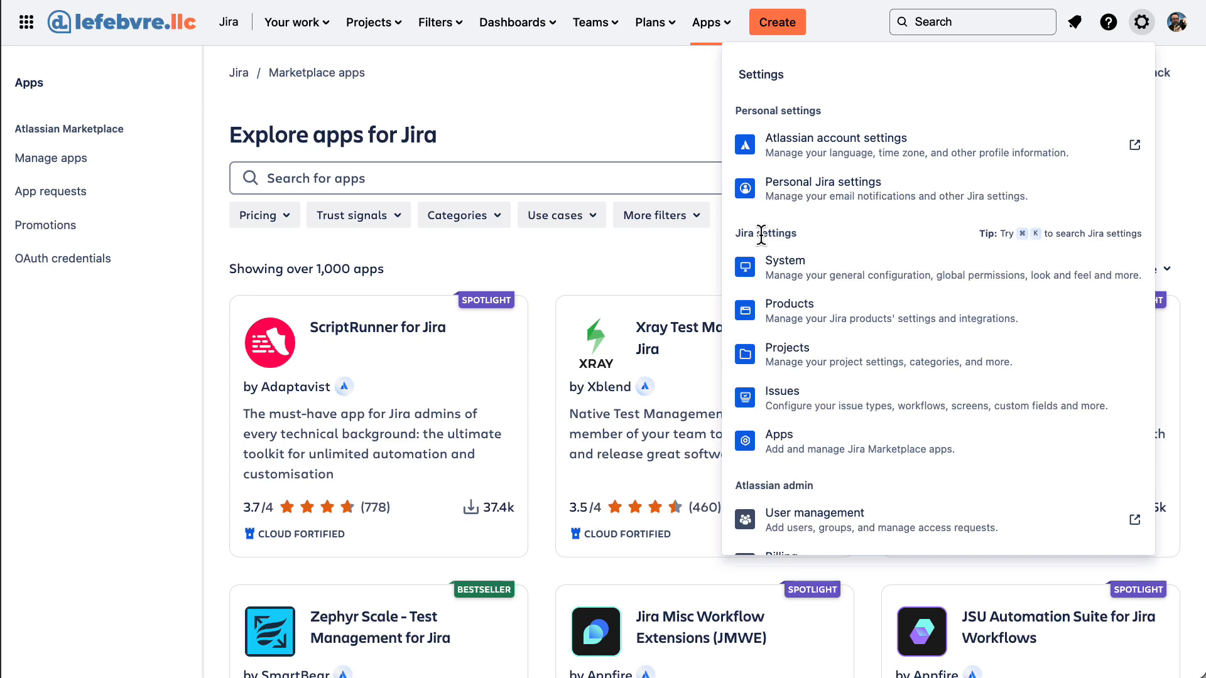
left_click(1141, 24)
left_click(1175, 24)
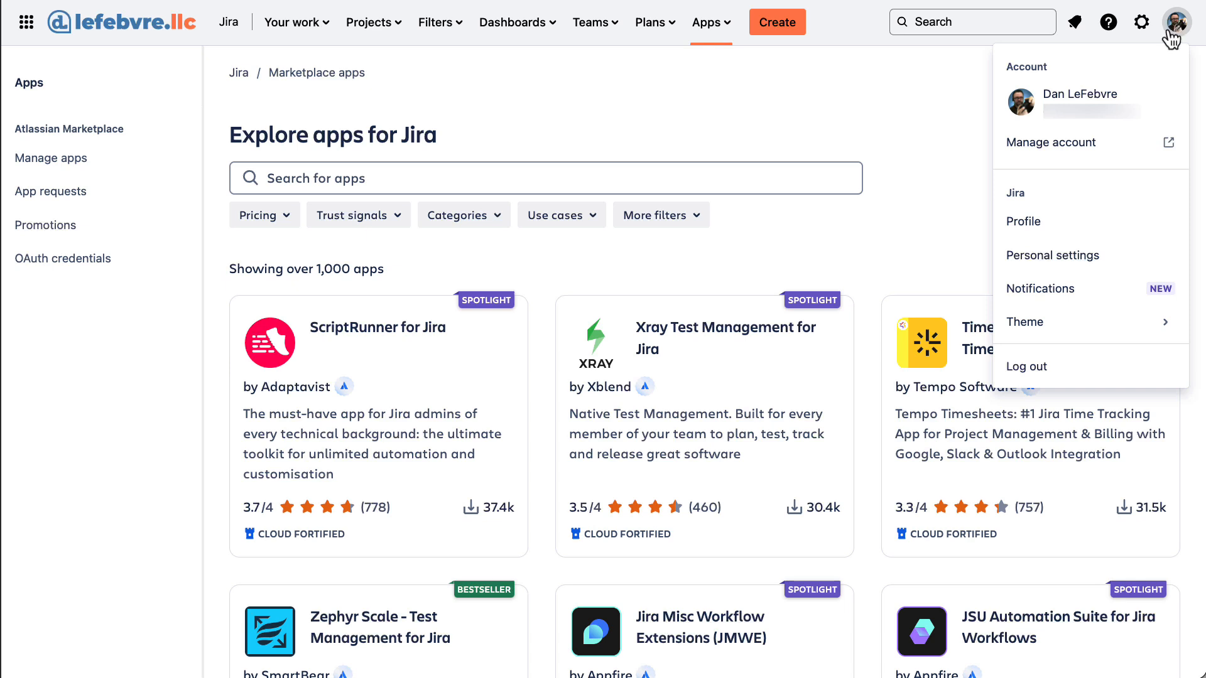
Switch Jira to the Dark theme and save Dashboards as Your Jira homepage in Personal settings.
left_click(1075, 324)
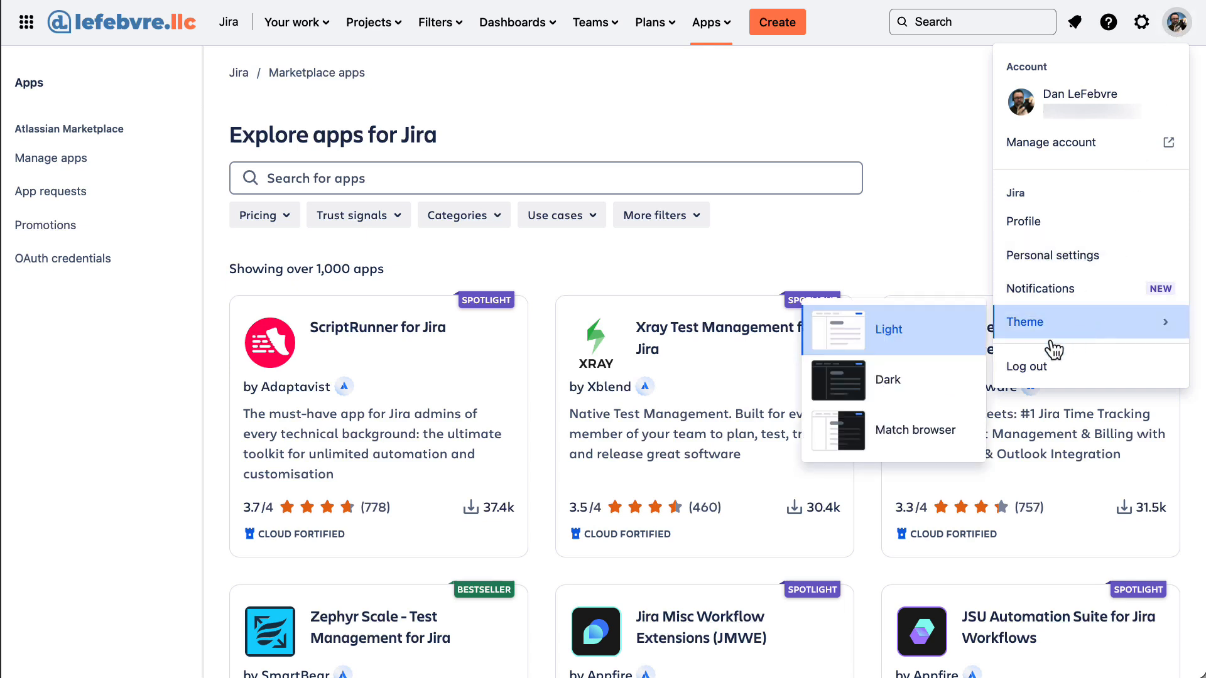
left_click(917, 386)
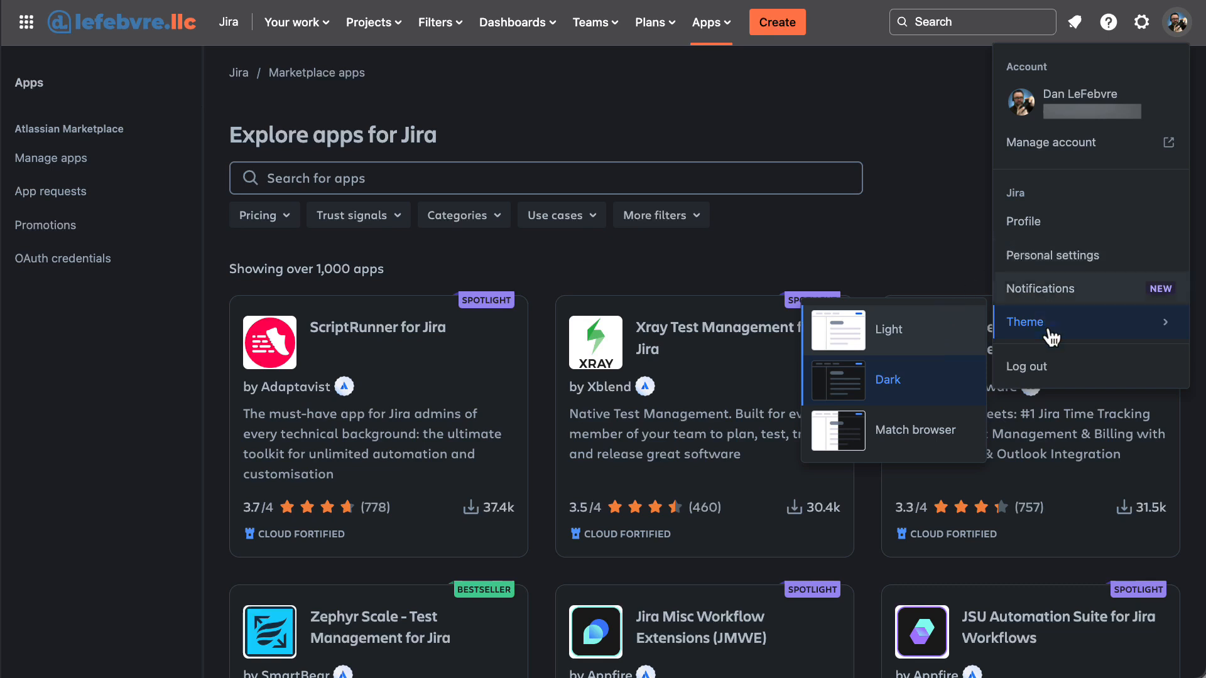
left_click(1094, 266)
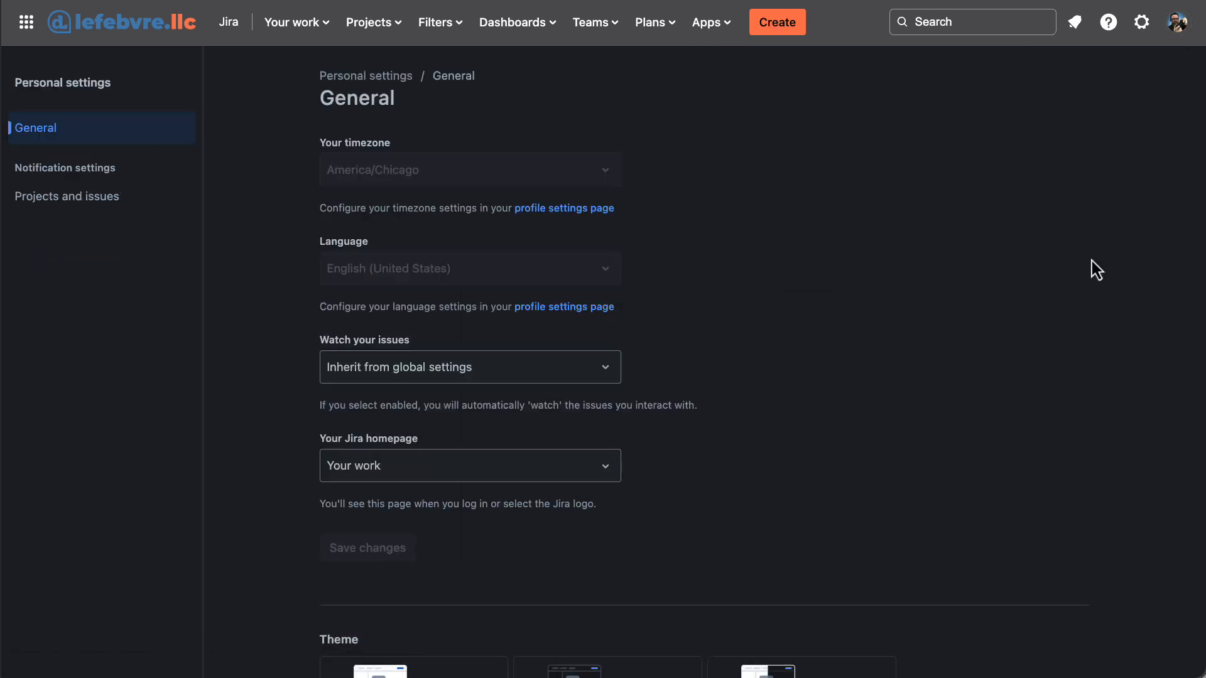
scroll(925, 236, "down", 2)
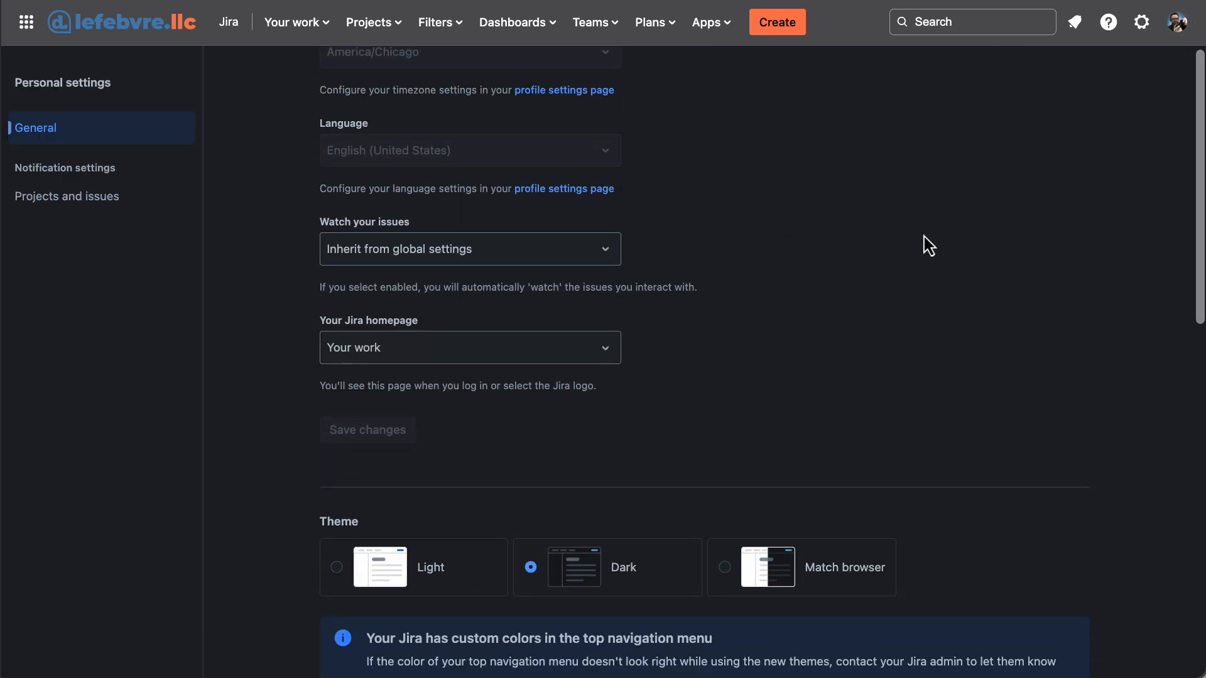
left_click(461, 353)
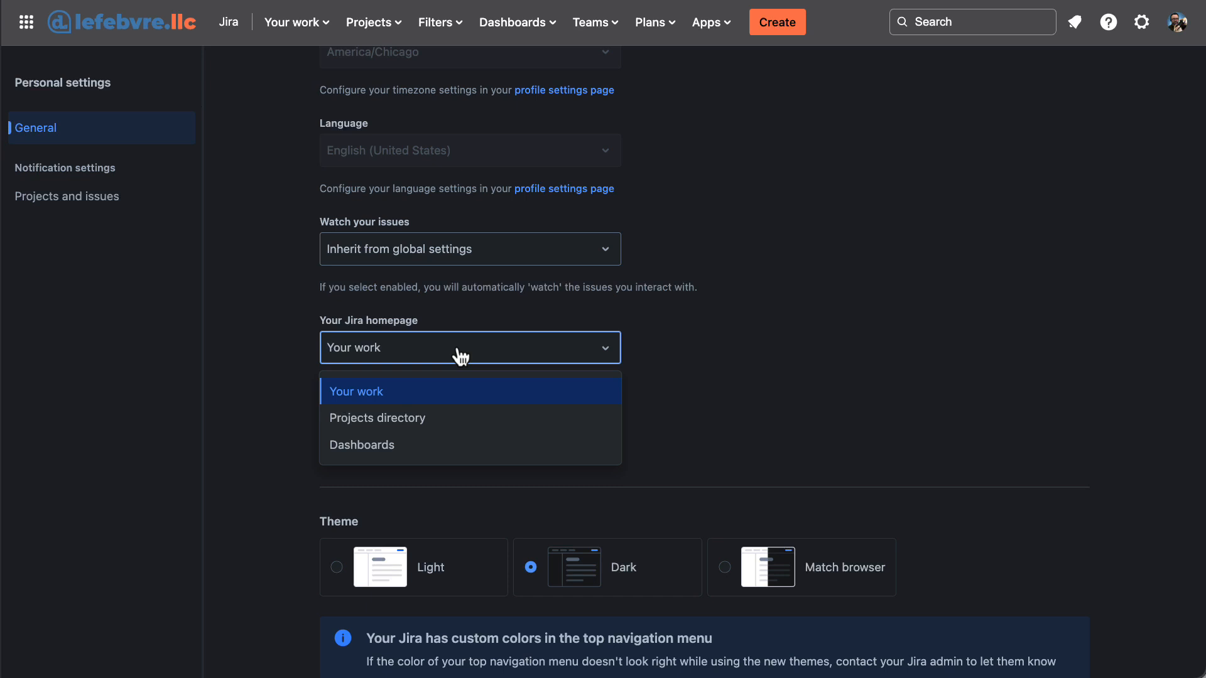
left_click(383, 446)
left_click(371, 446)
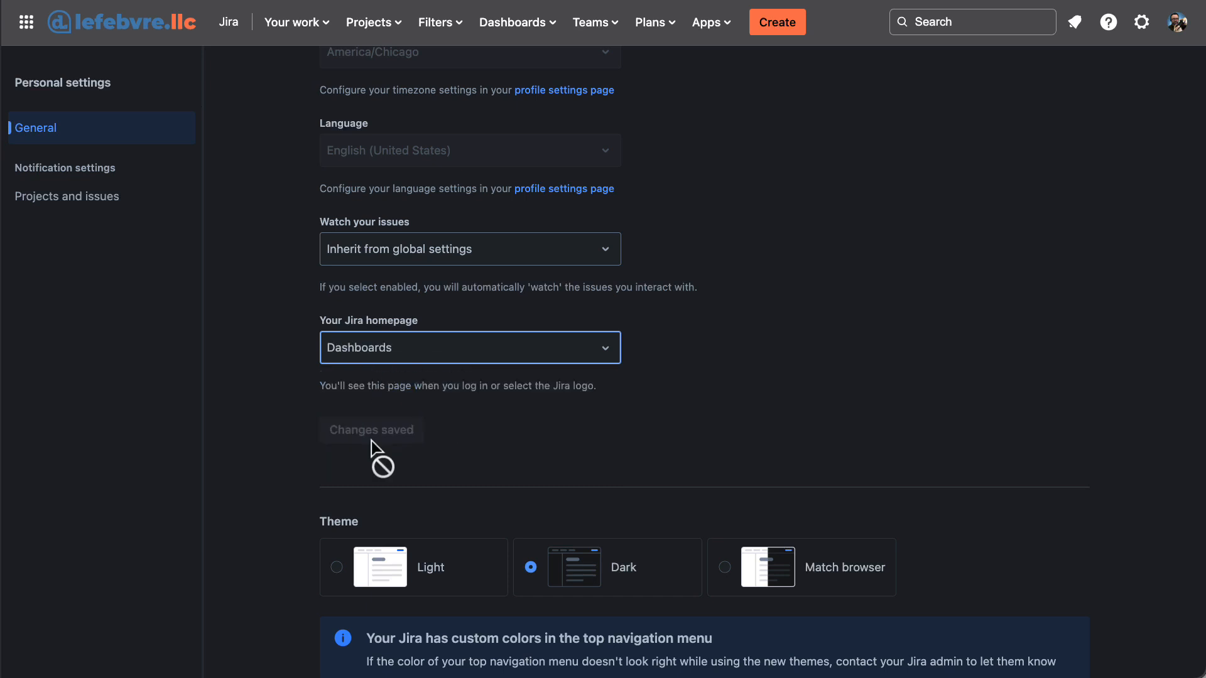
Go to the new Dashboards homepage, then return to the Your work page.
left_click(162, 29)
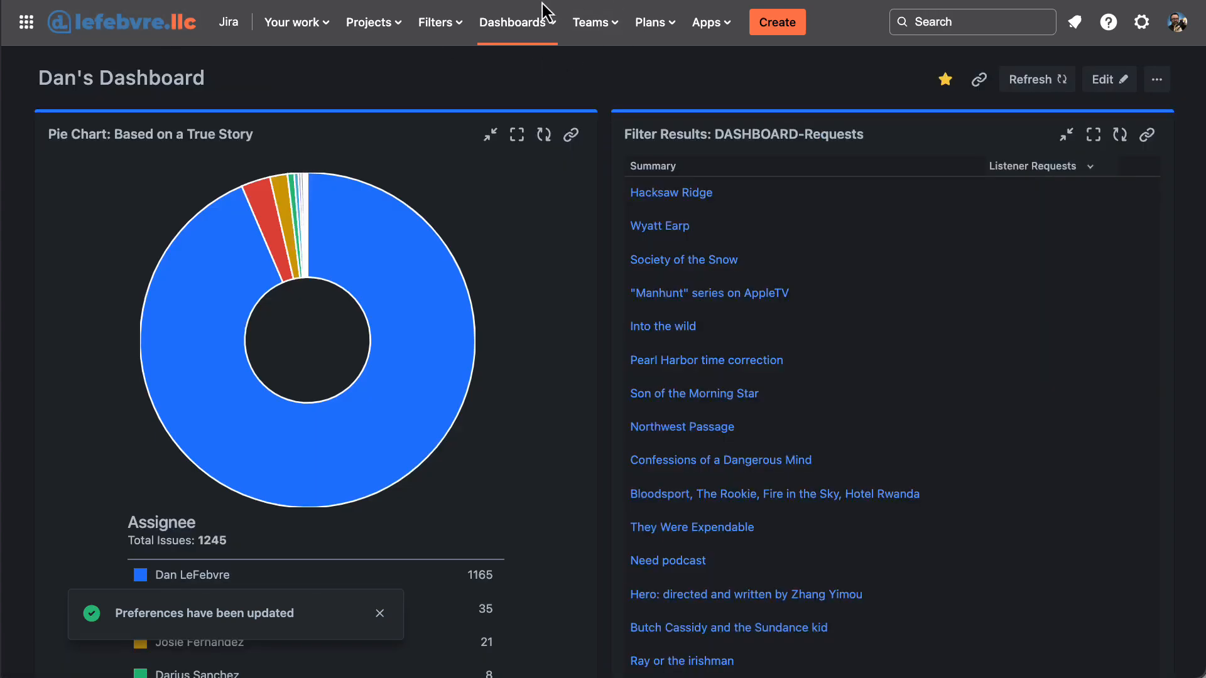
left_click(304, 28)
left_click(345, 568)
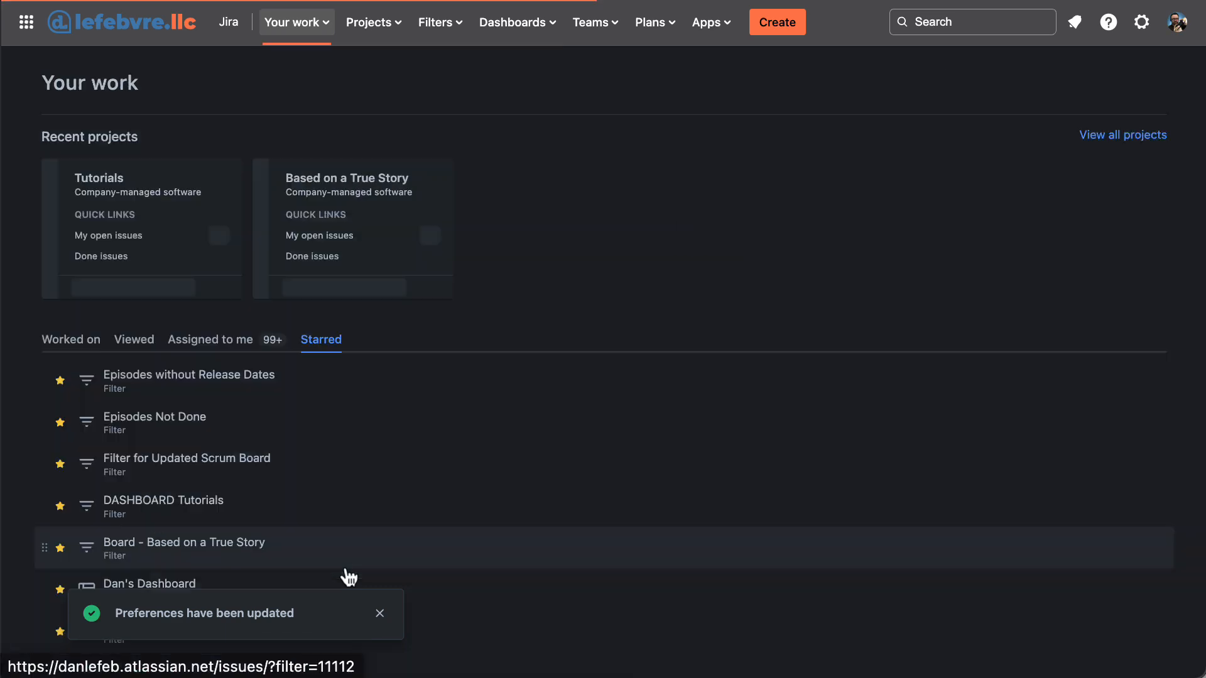
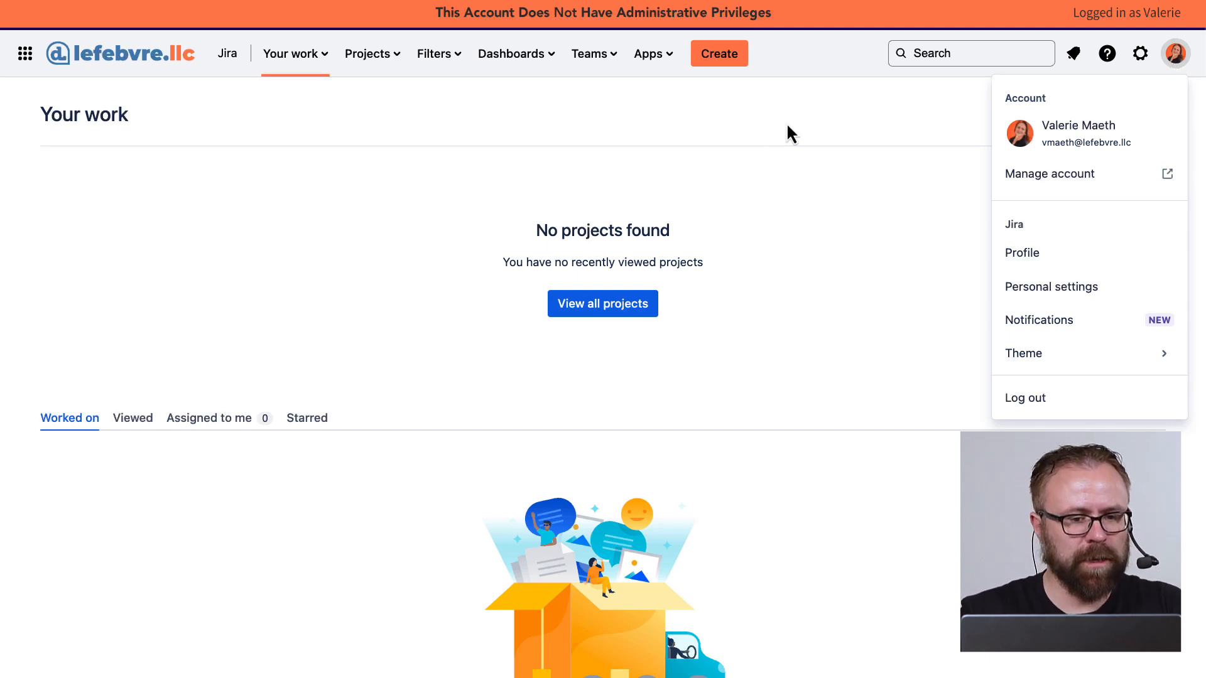
Choose Create project from the Projects dropdown to reach the template gallery's Bundles page.
left_click(377, 57)
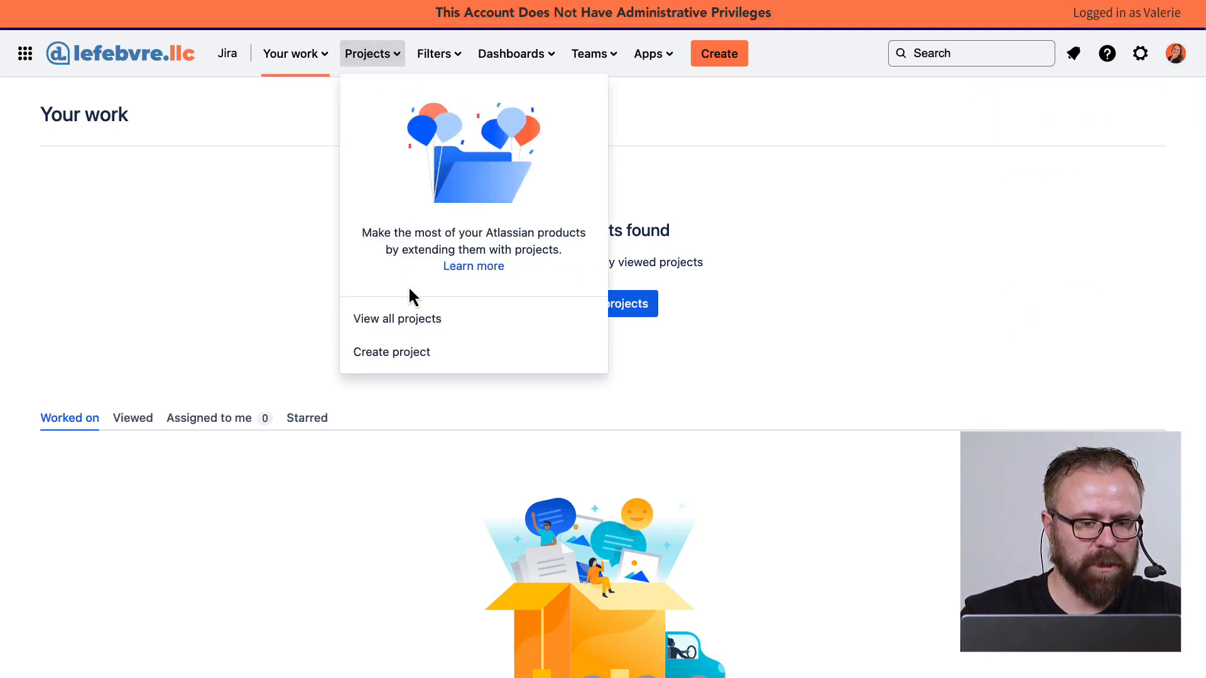
left_click(415, 348)
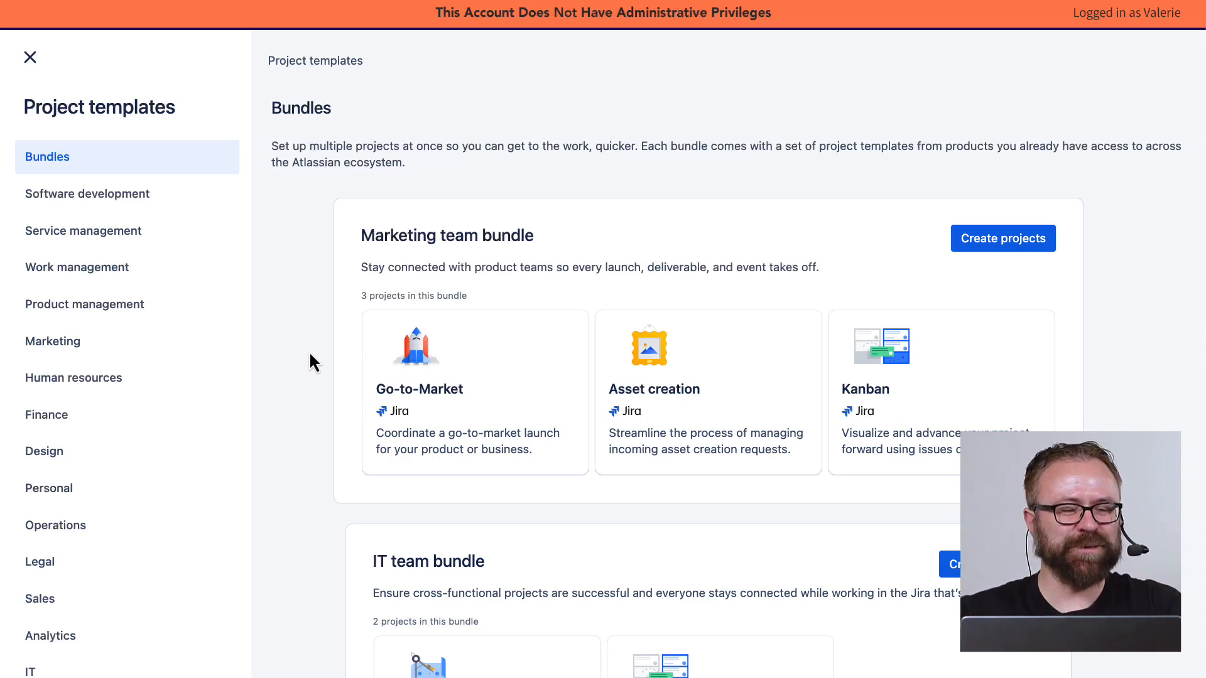
Preview the IT service management template under Service management, then close its details.
left_click(127, 219)
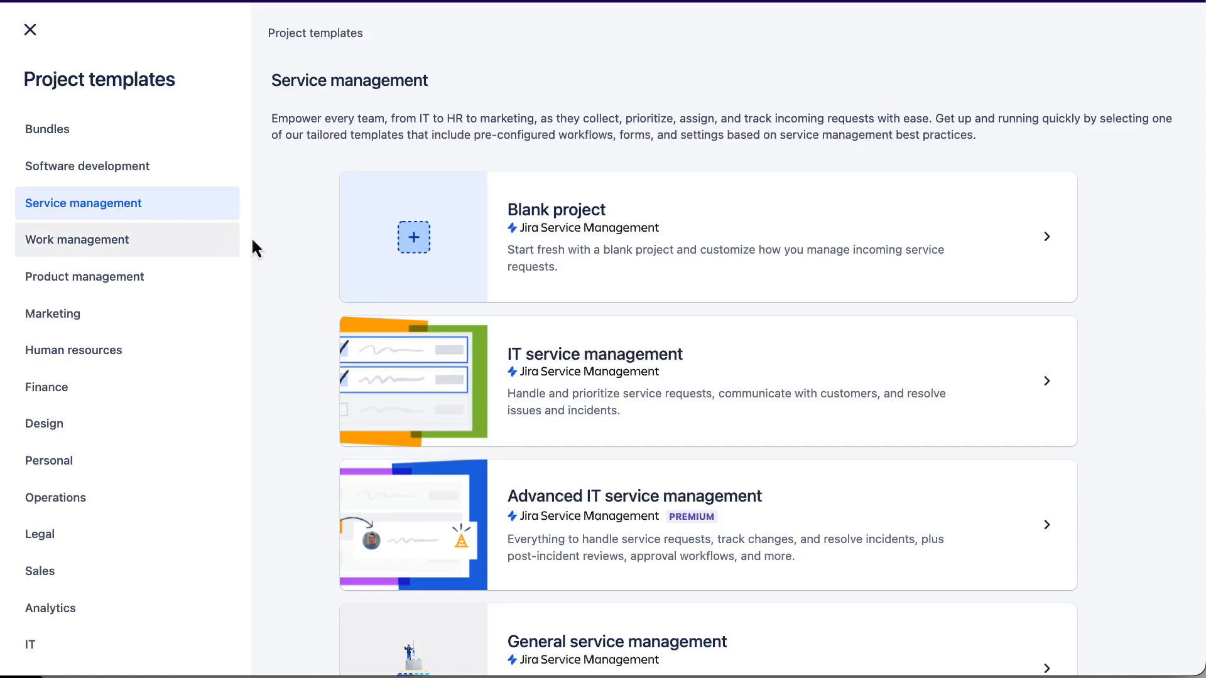
left_click(801, 396)
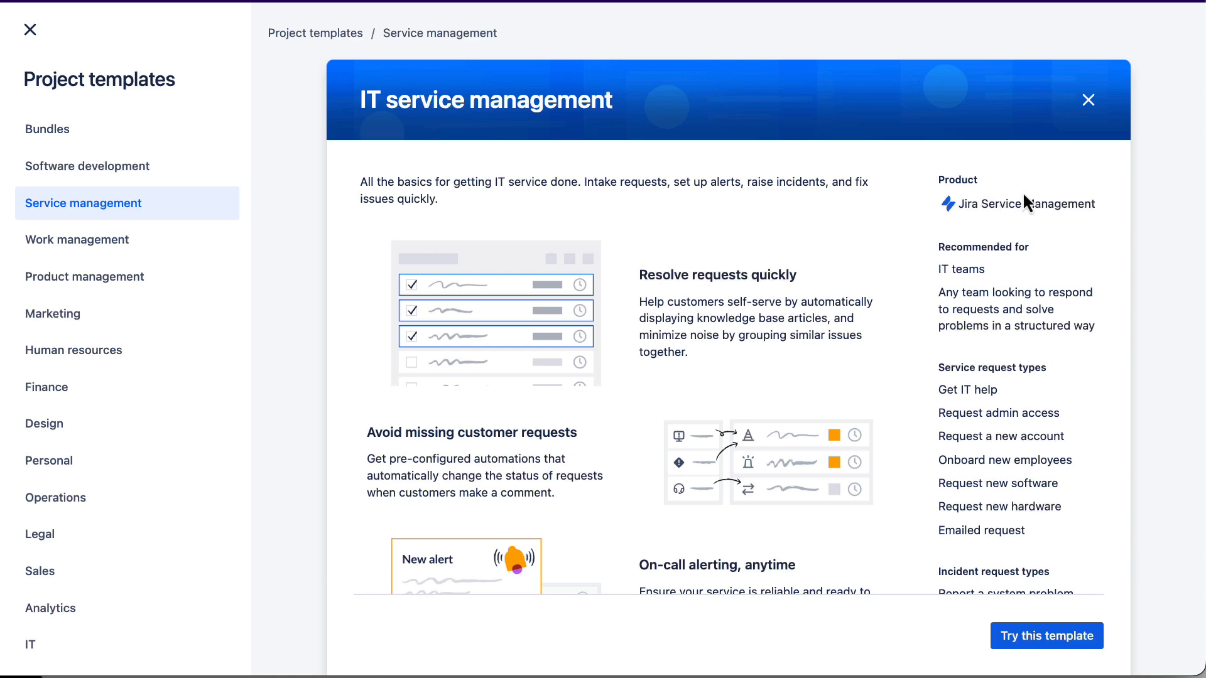
left_click(1089, 100)
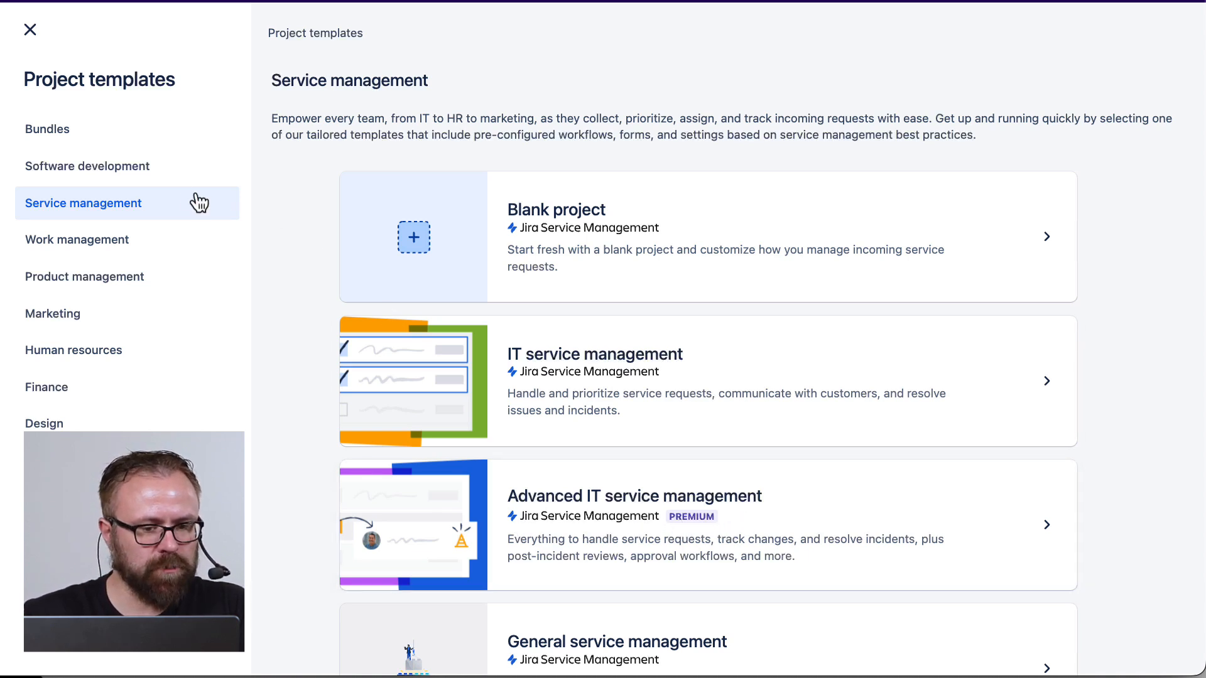
Preview the Premium Top-level planning template under Software development, then close its details.
left_click(151, 171)
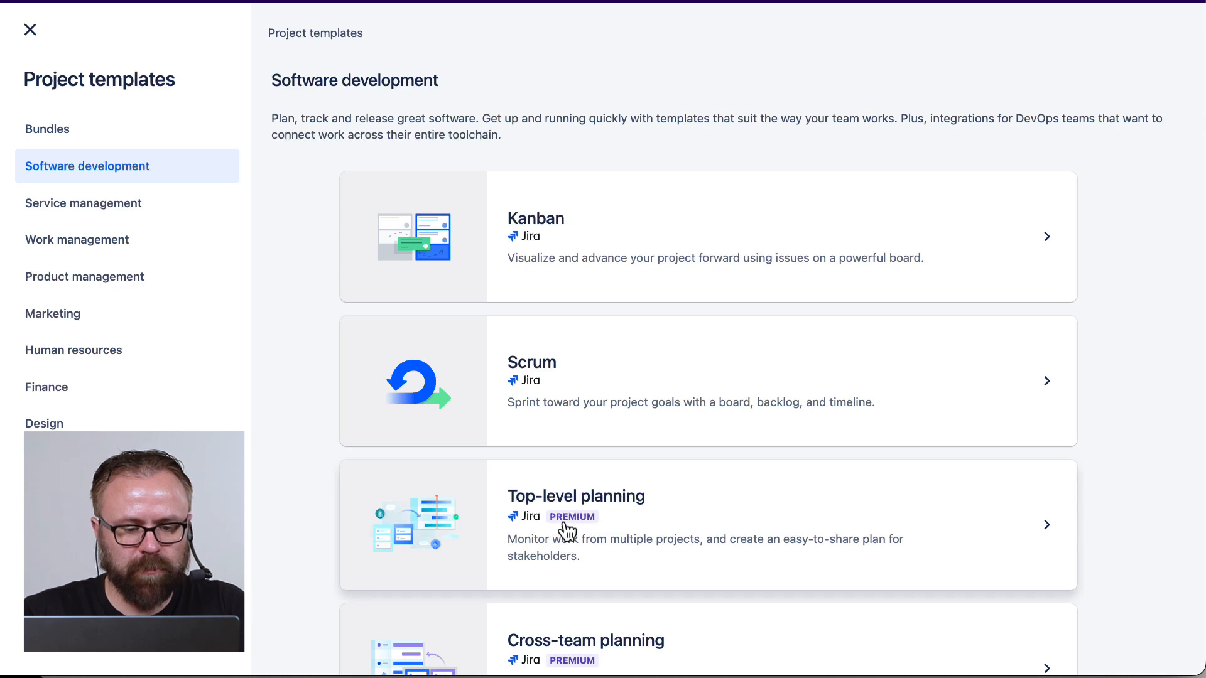
left_click(751, 528)
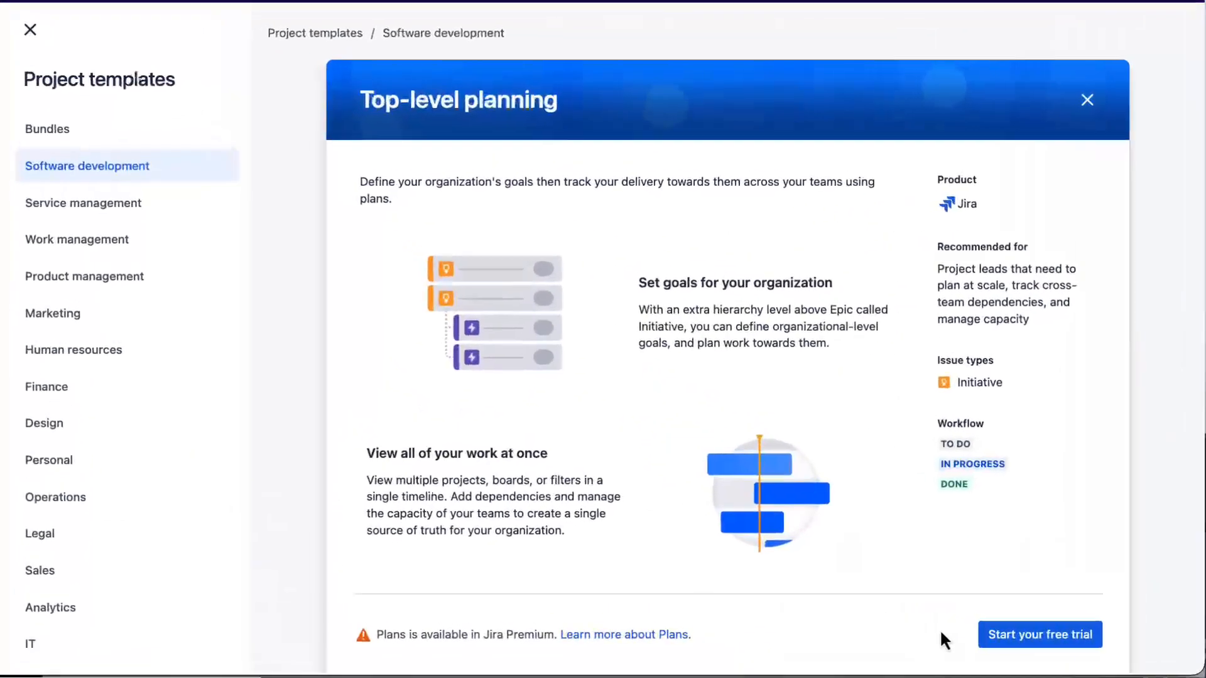
left_click(637, 138)
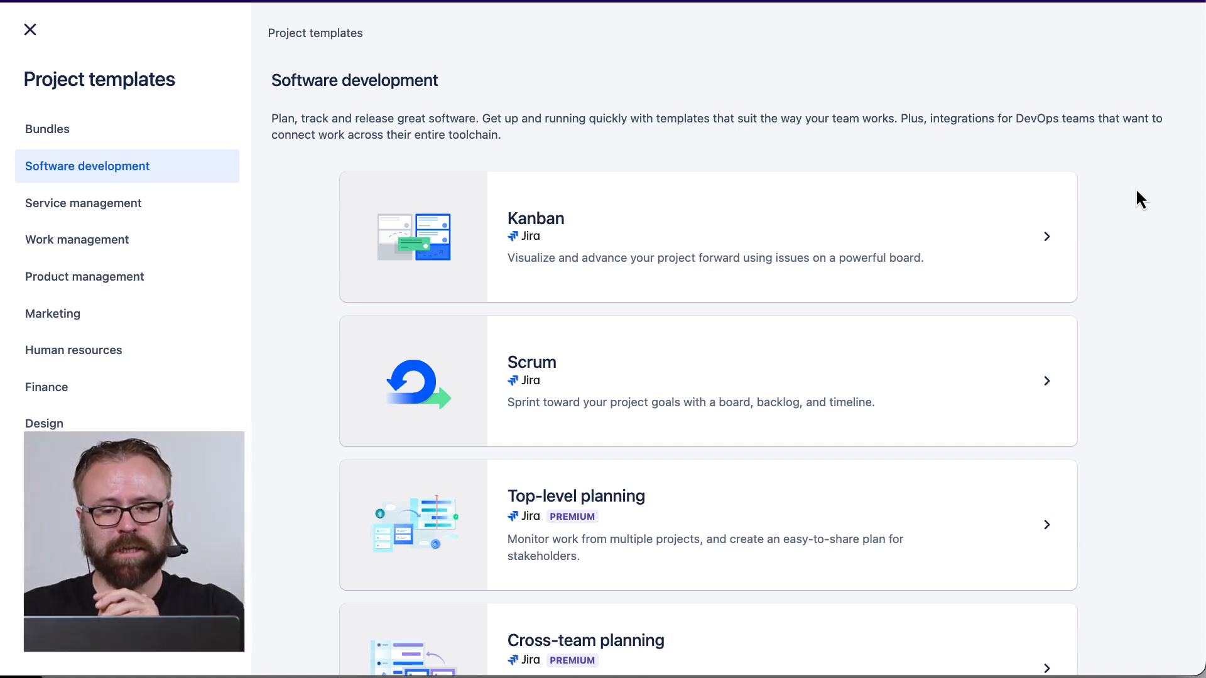
Use the Kanban template and scroll to the project type options.
left_click(978, 235)
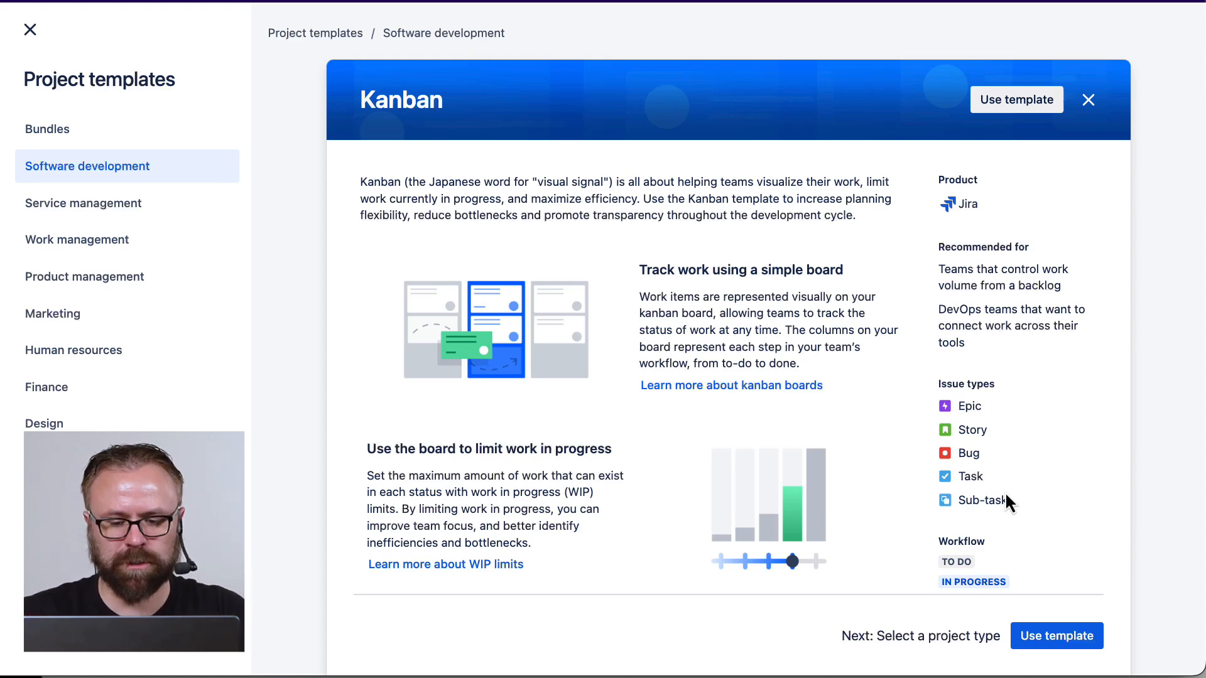
left_click(1060, 639)
scroll(1062, 498, "down", 1)
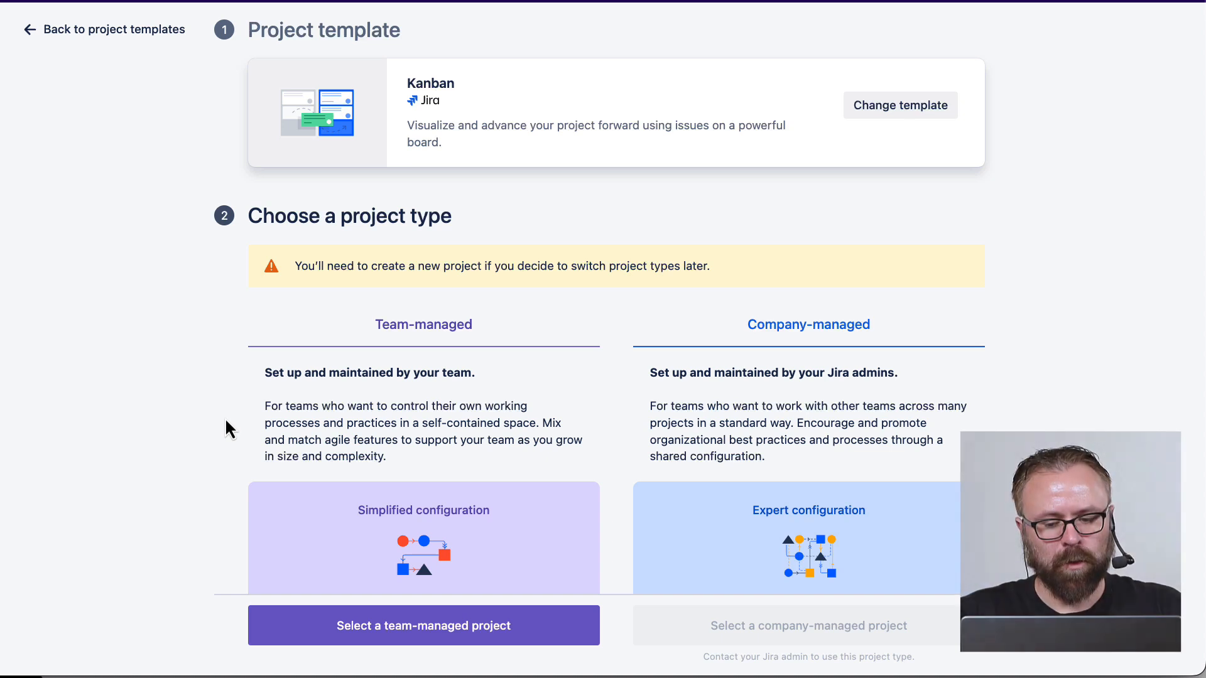
Choose team-managed, name the project 'Podcast Mobile App Development' and confirm the key PMAD.
left_click(320, 636)
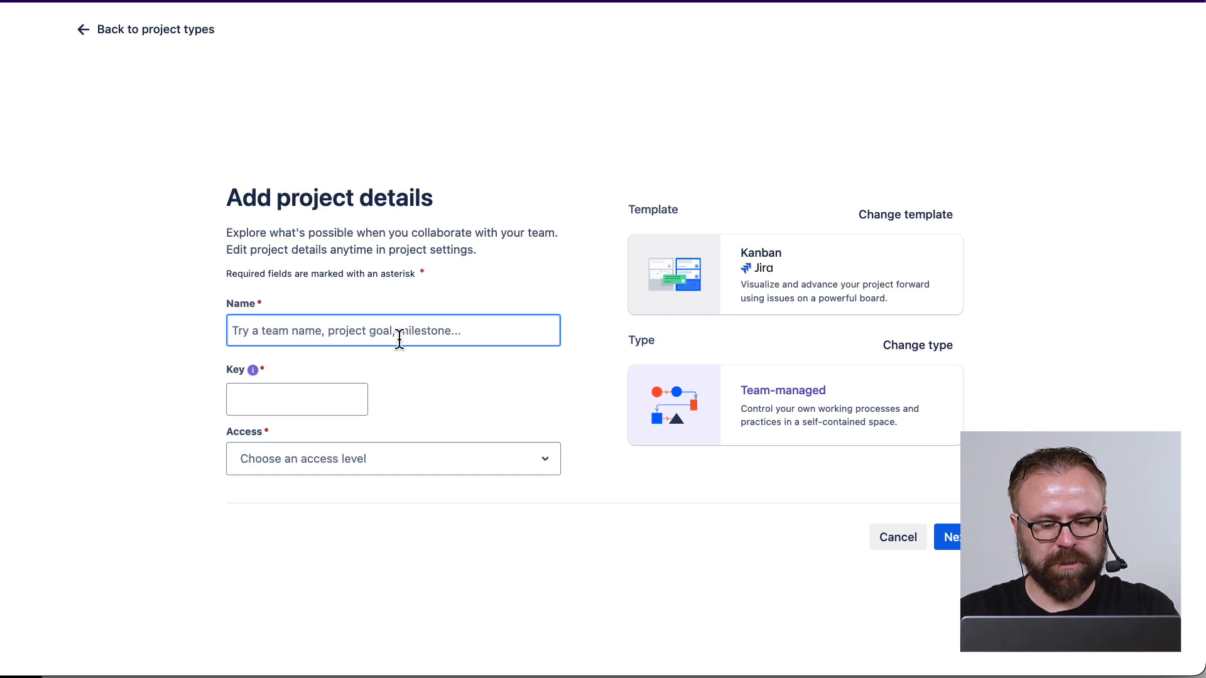
type("Podcast ")
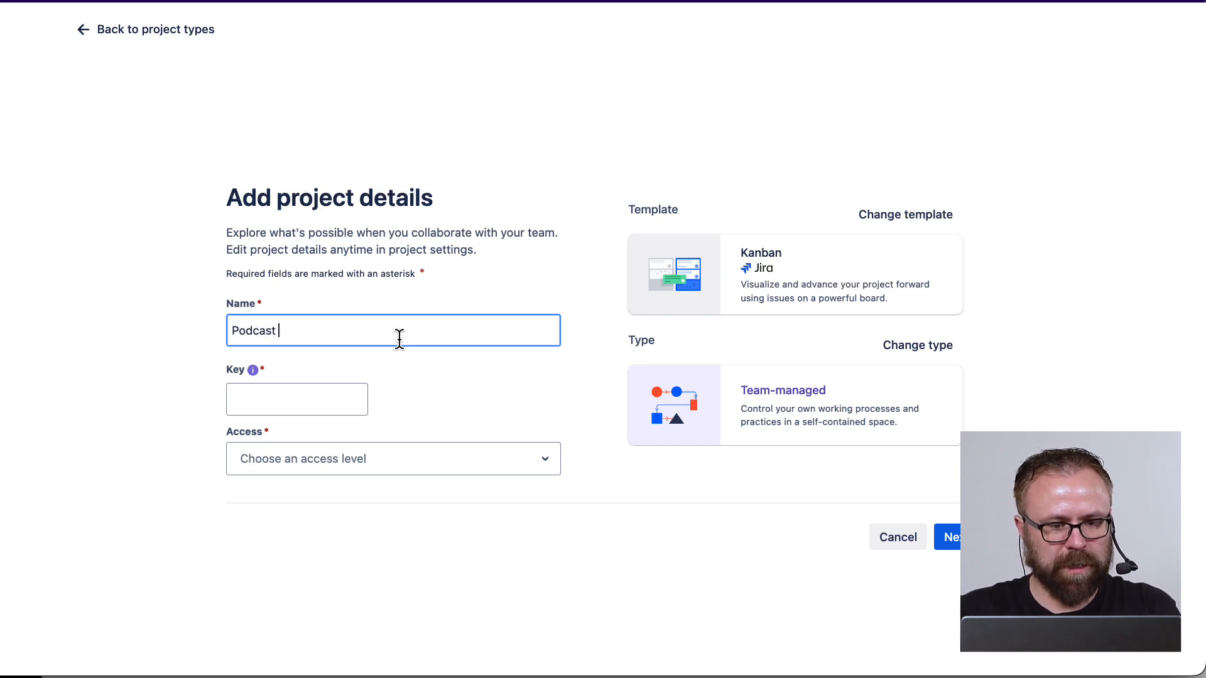
type("Mobile App Deve")
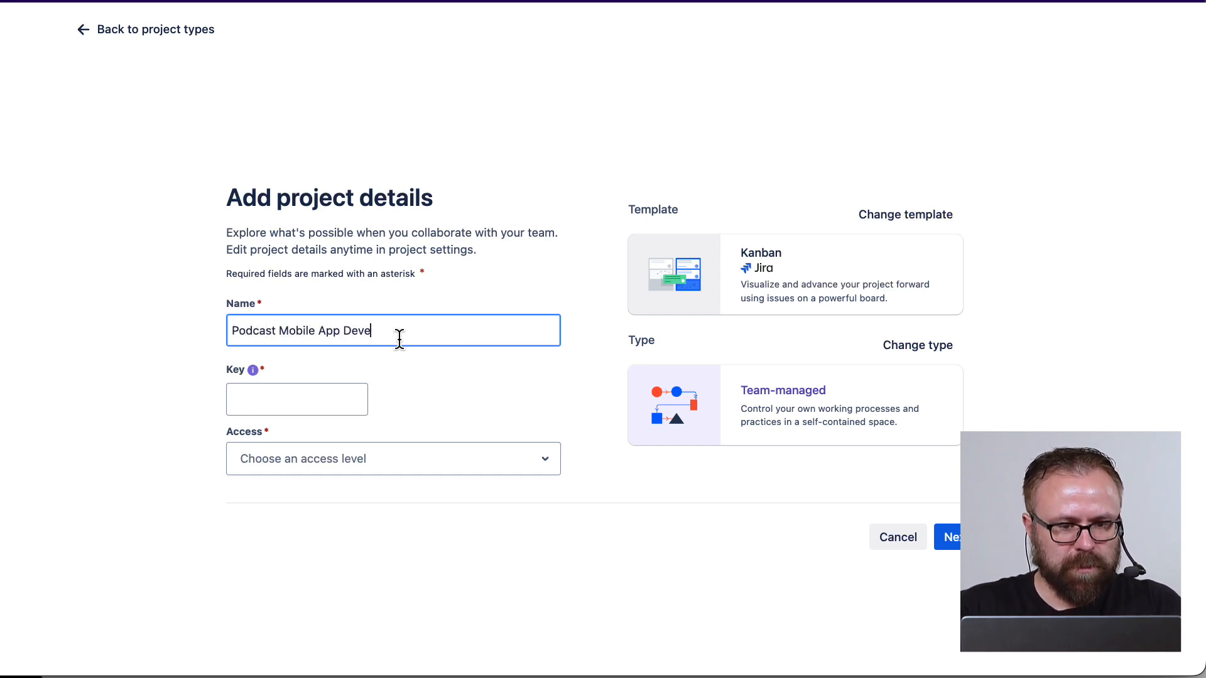
type("lopment")
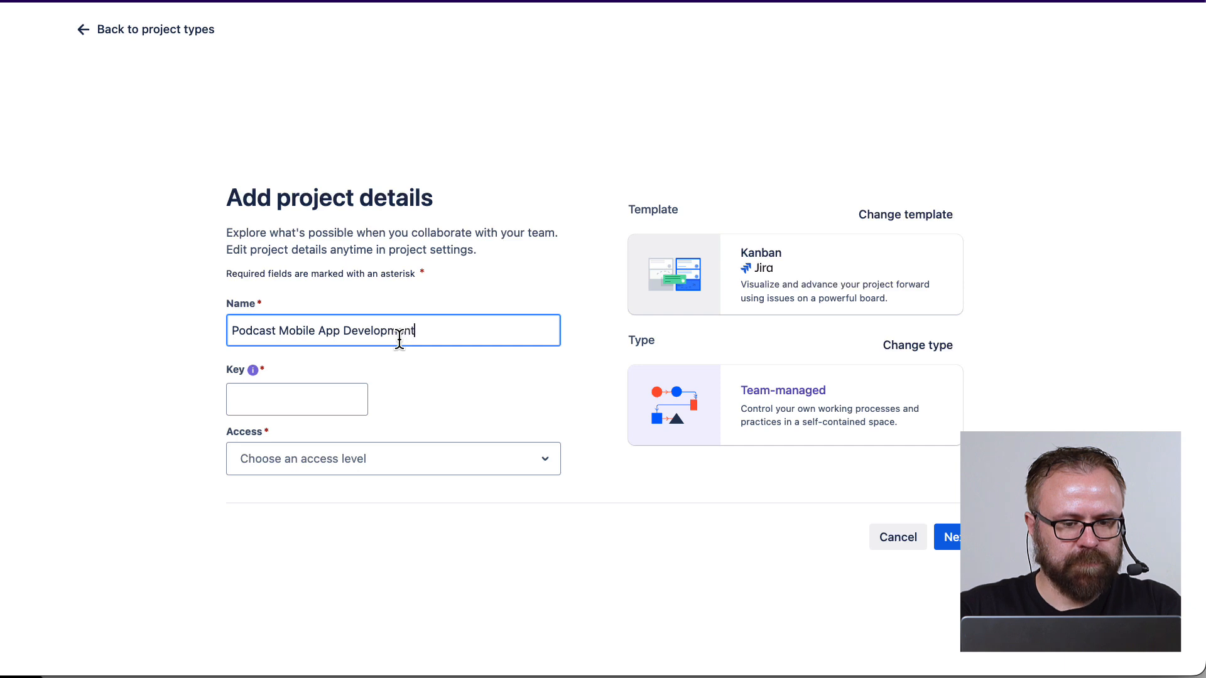
left_click(298, 405)
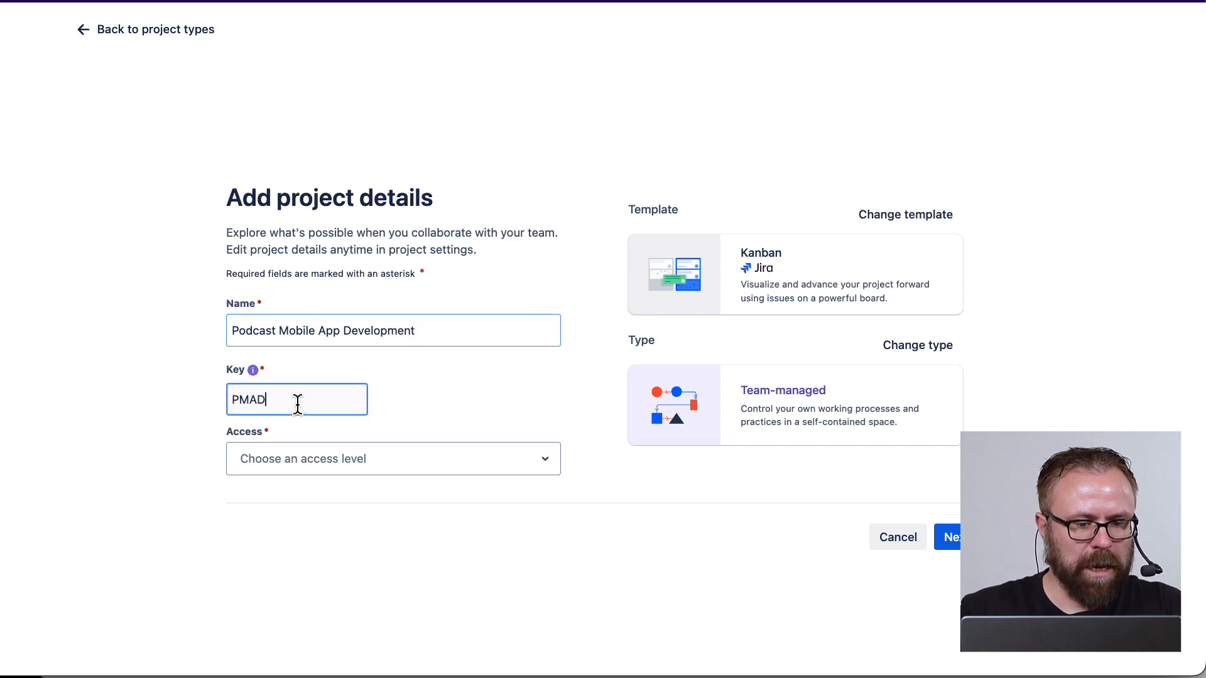
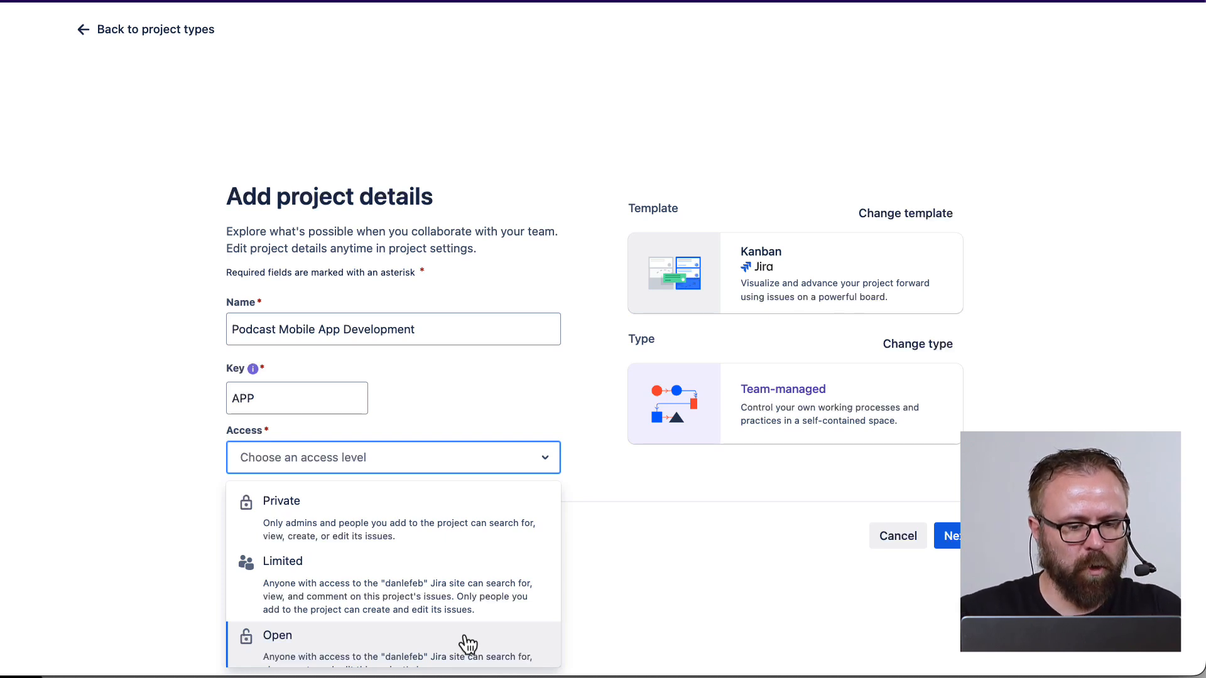
Set the project's access to Open and submit the project details.
left_click(468, 644)
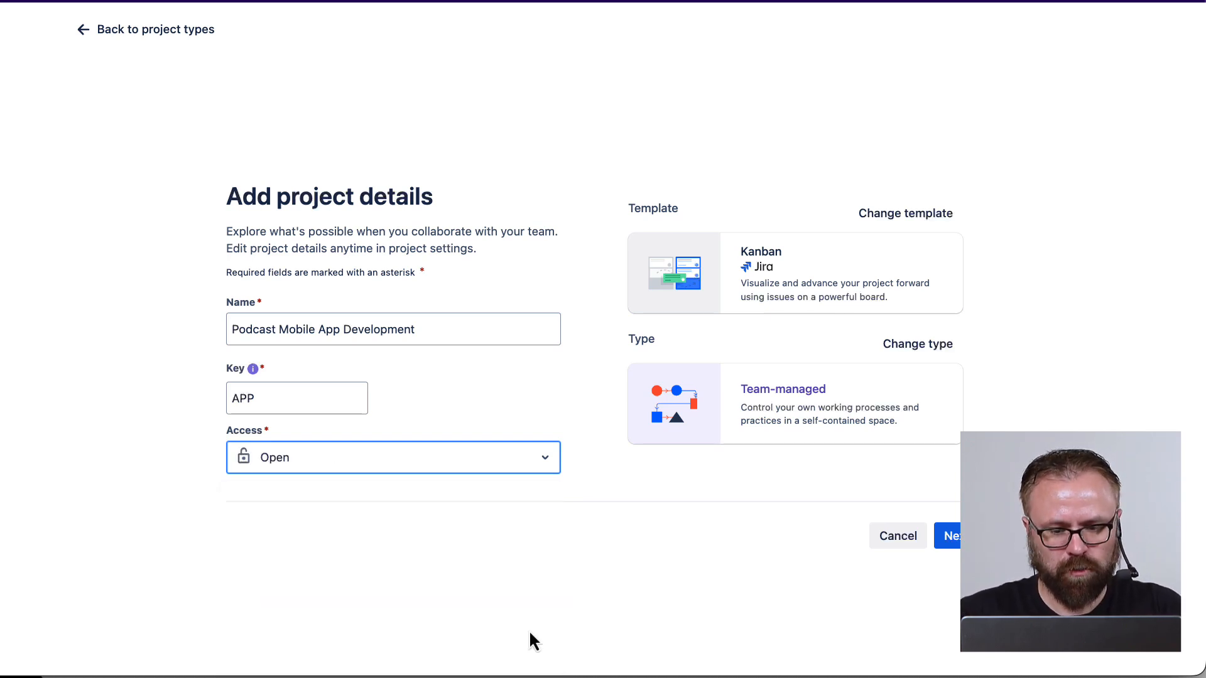
left_click(972, 542)
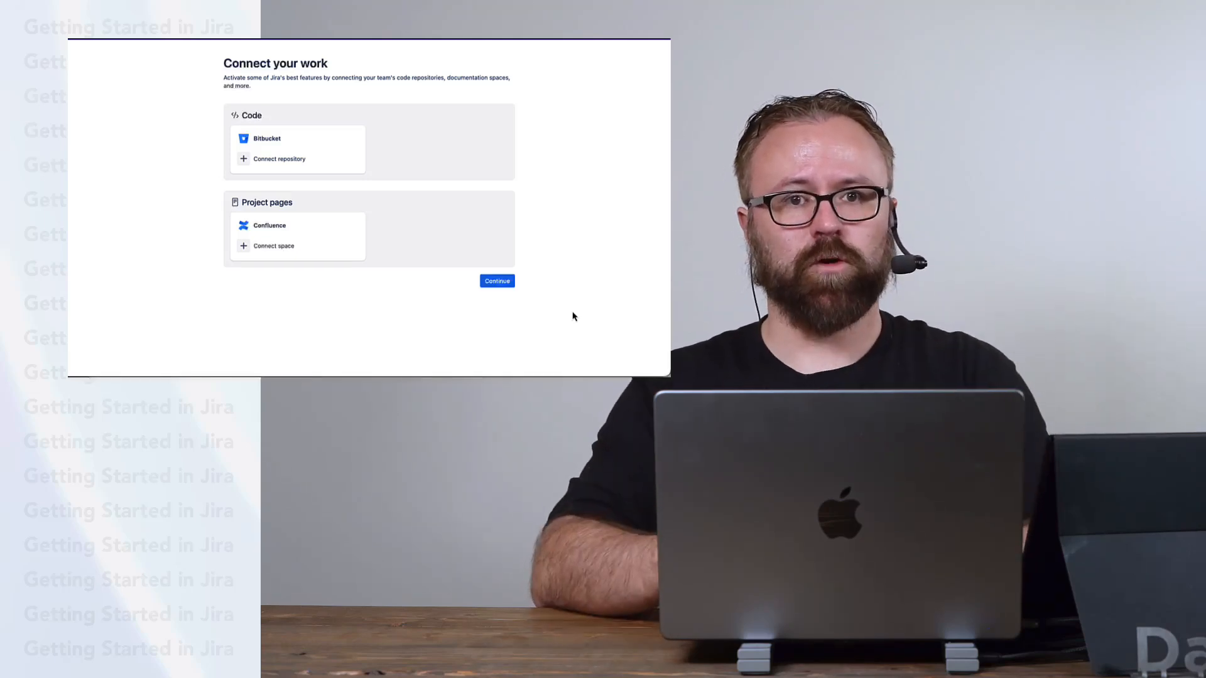
Skip tool connections to reach the APP board, then collapse and re-expand the sidebar.
left_click(499, 283)
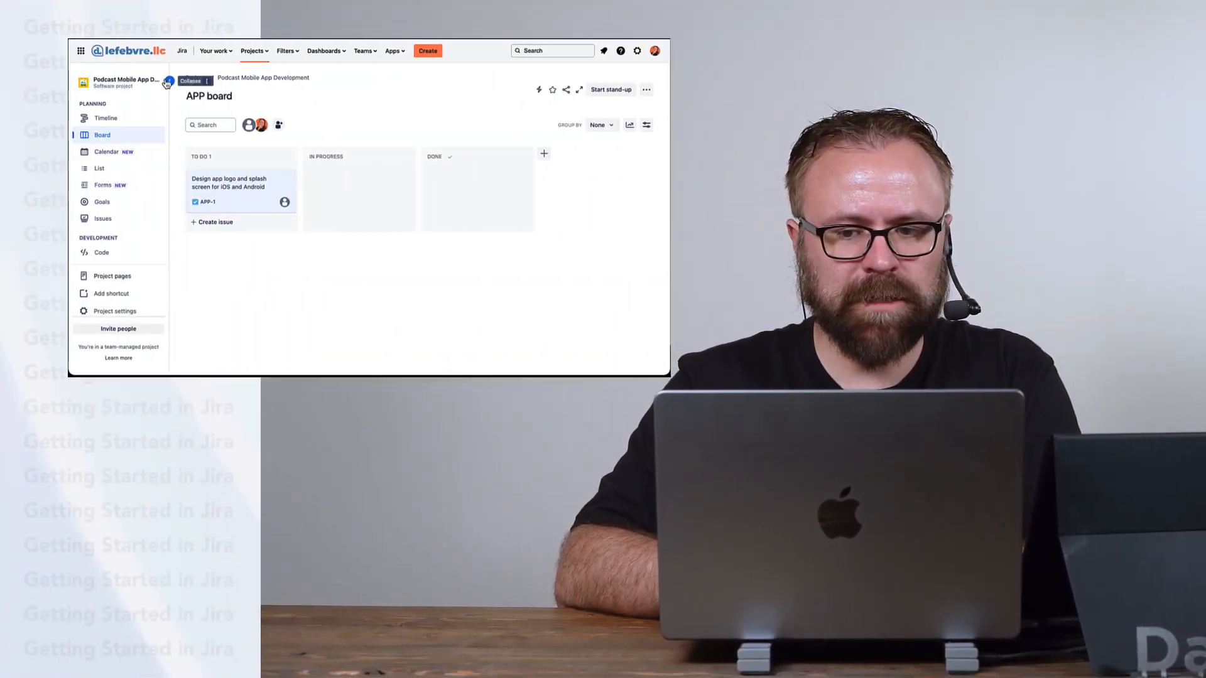
left_click(168, 81)
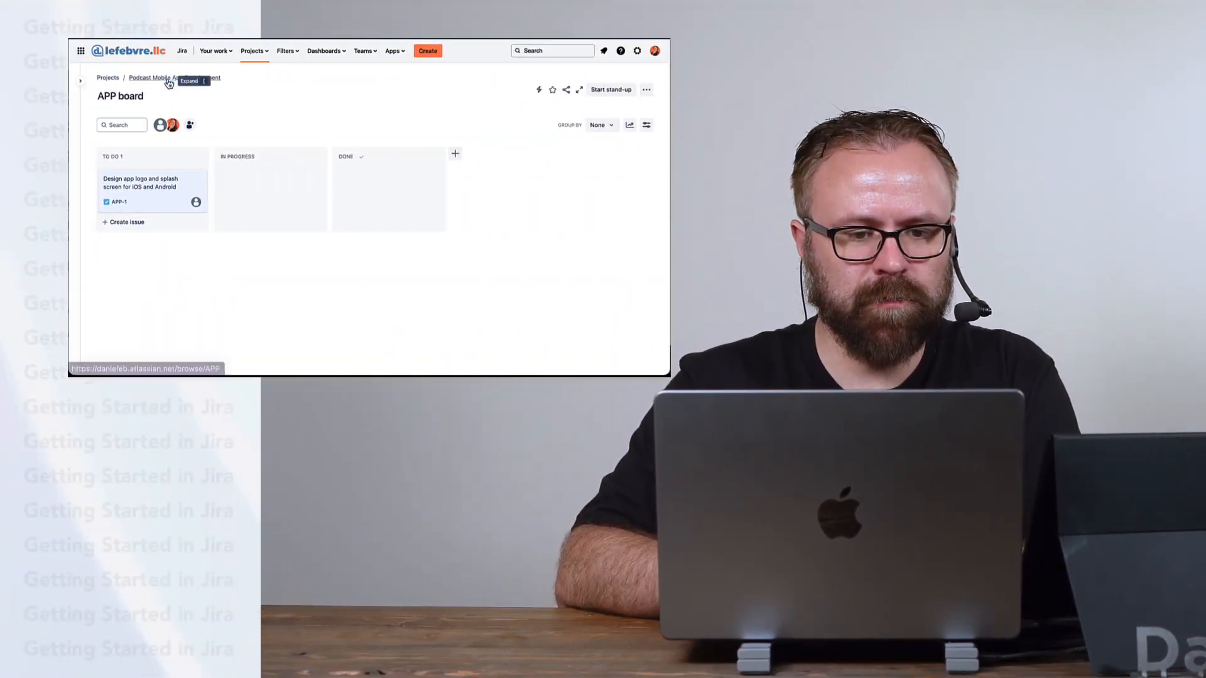
left_click(78, 82)
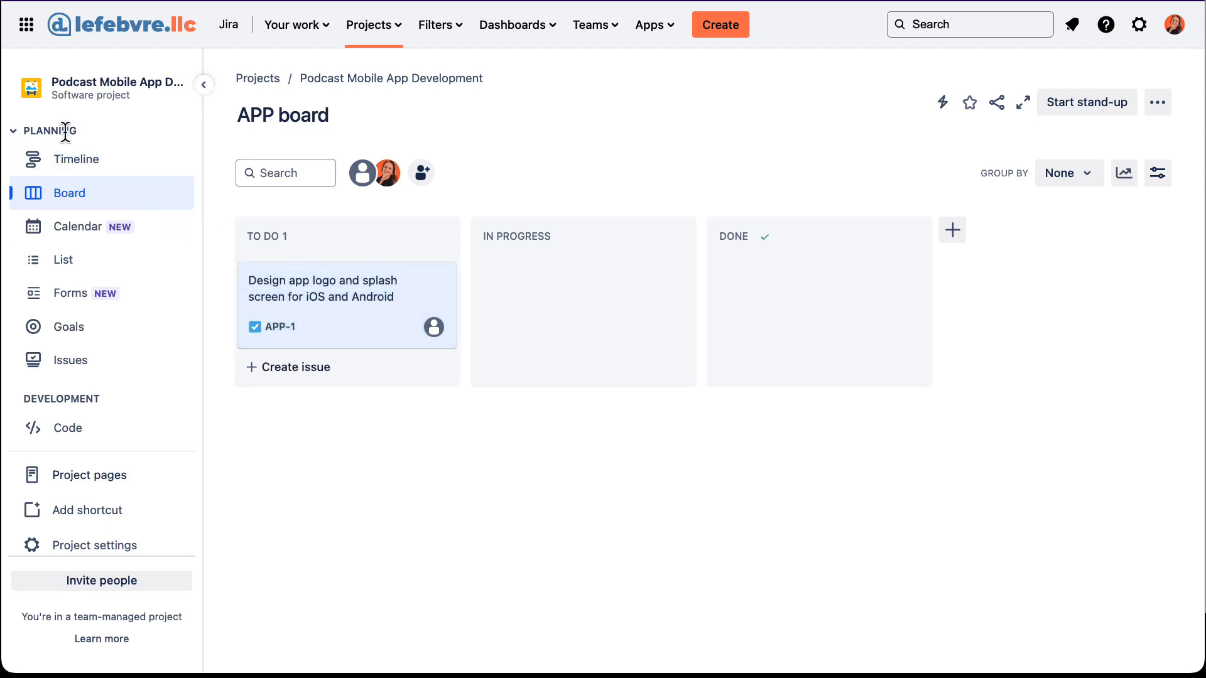
Collapse and re-expand the Planning group, then view the project Timeline.
left_click(12, 132)
left_click(14, 132)
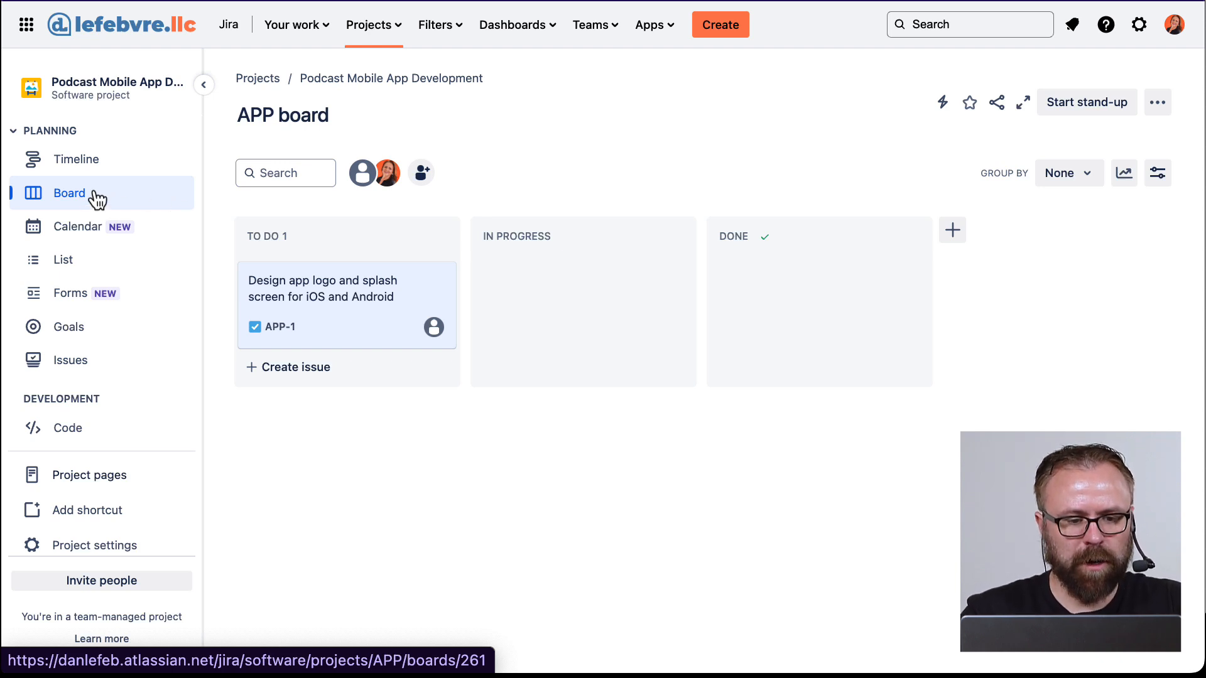
left_click(157, 169)
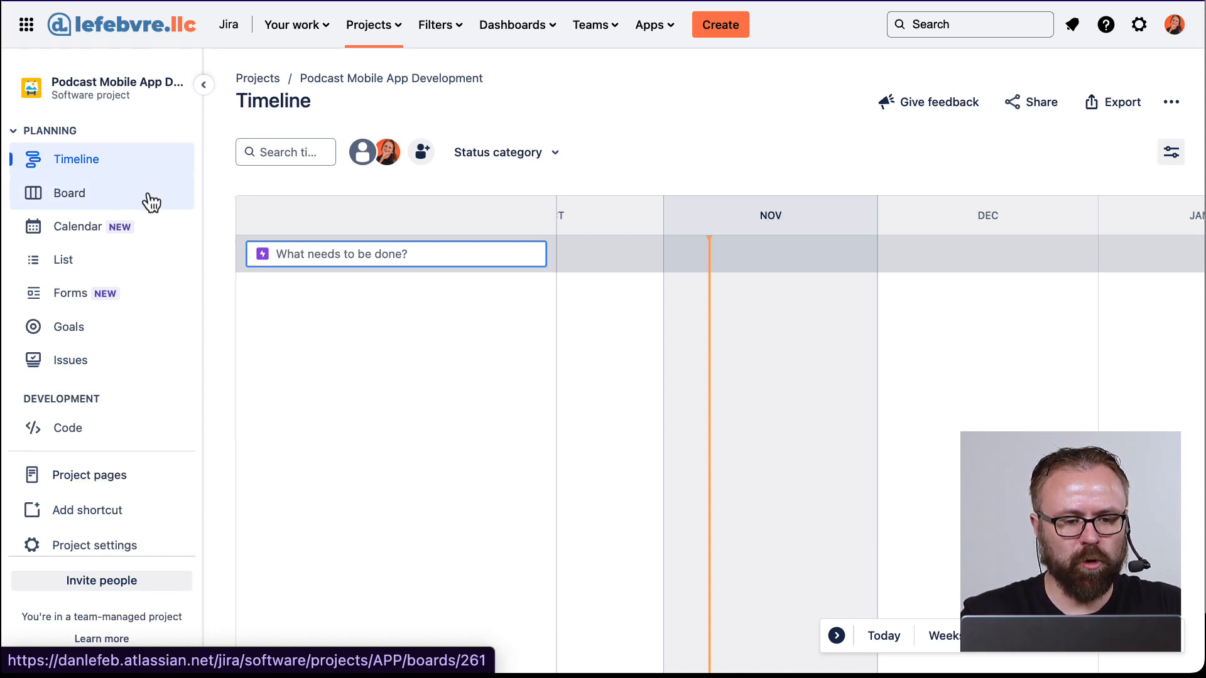
Check the project Calendar, then go back to the board and open APP-1.
left_click(166, 234)
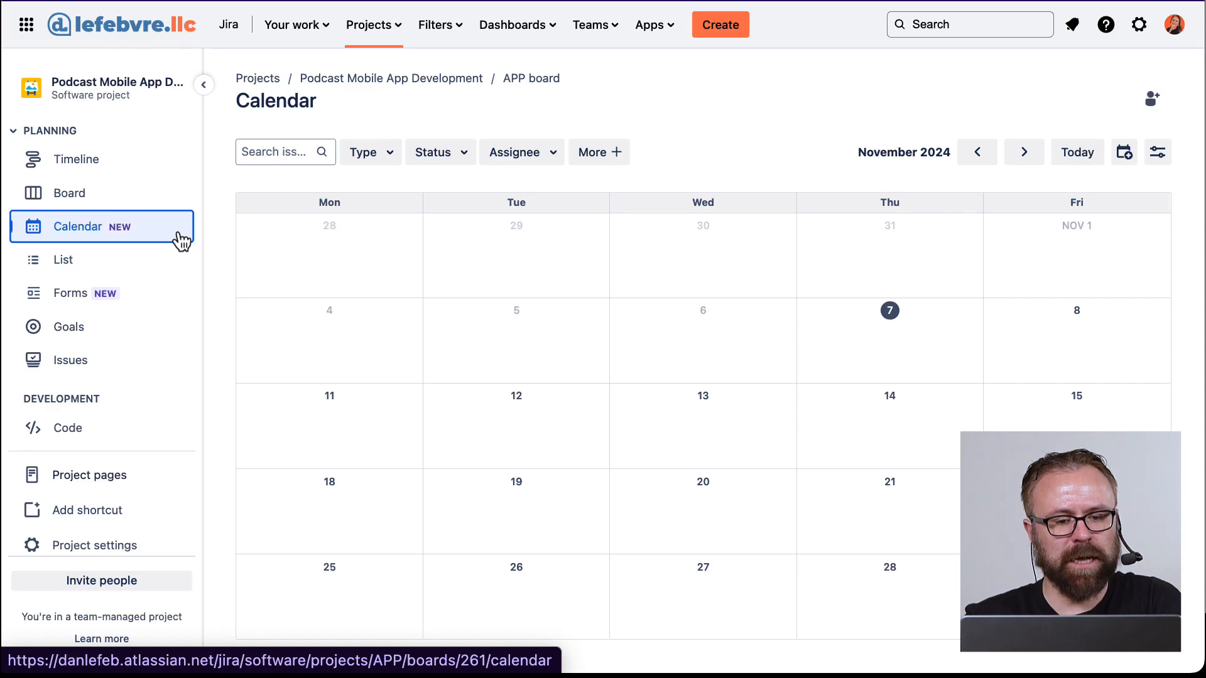
left_click(147, 193)
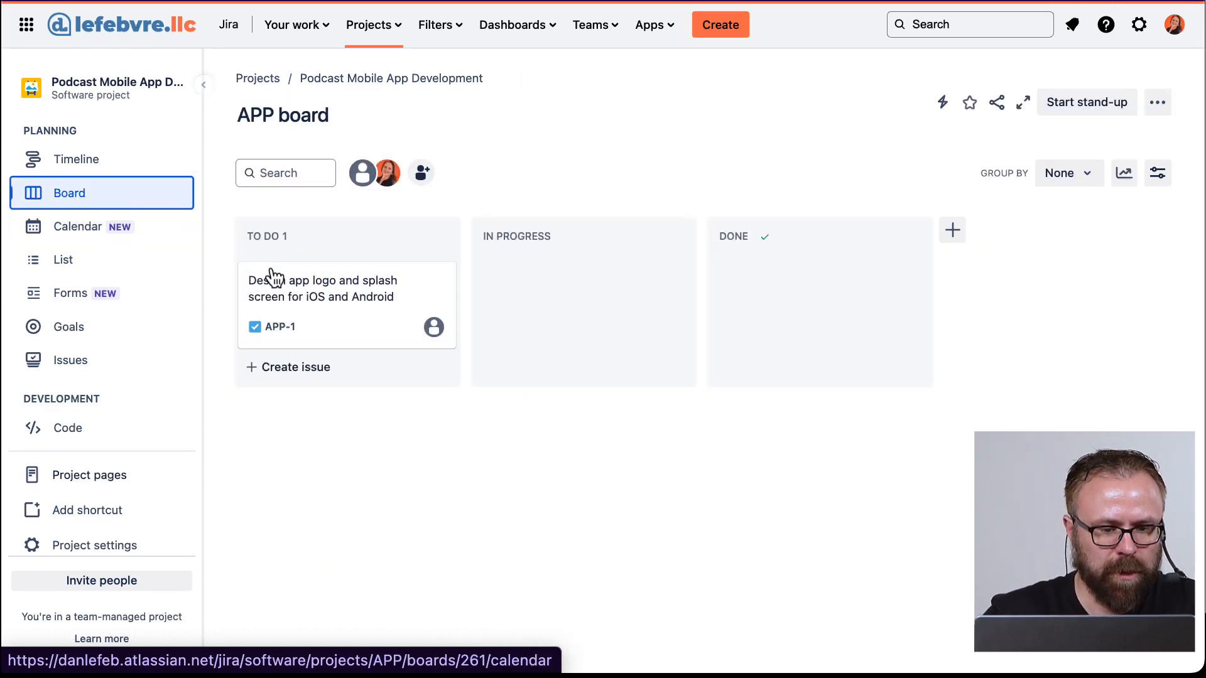
left_click(336, 319)
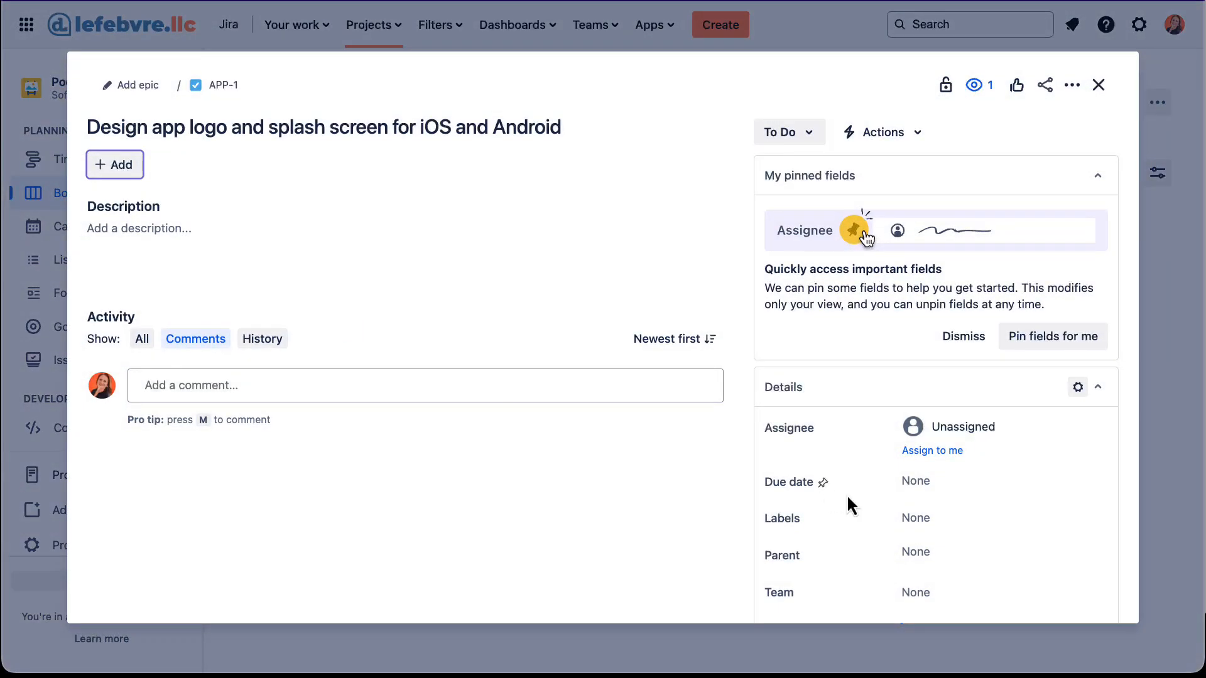
Set APP-1's due date to Nov 07, 2024.
left_click(939, 485)
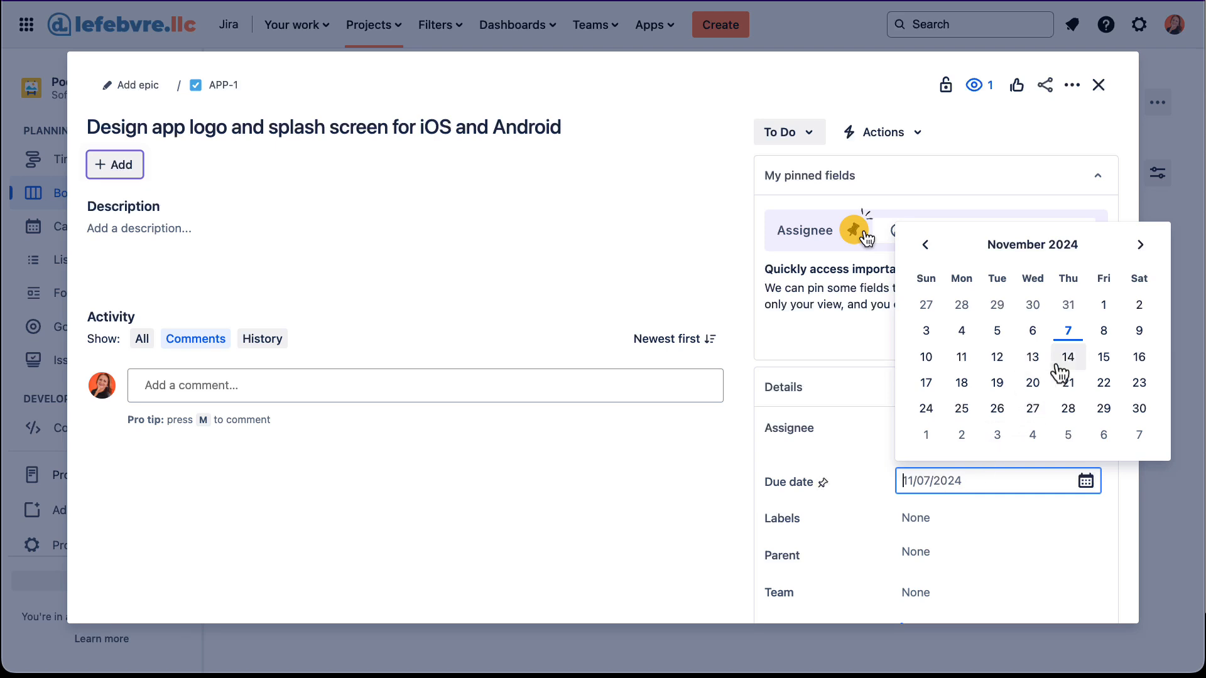
left_click(1070, 333)
left_click(1115, 472)
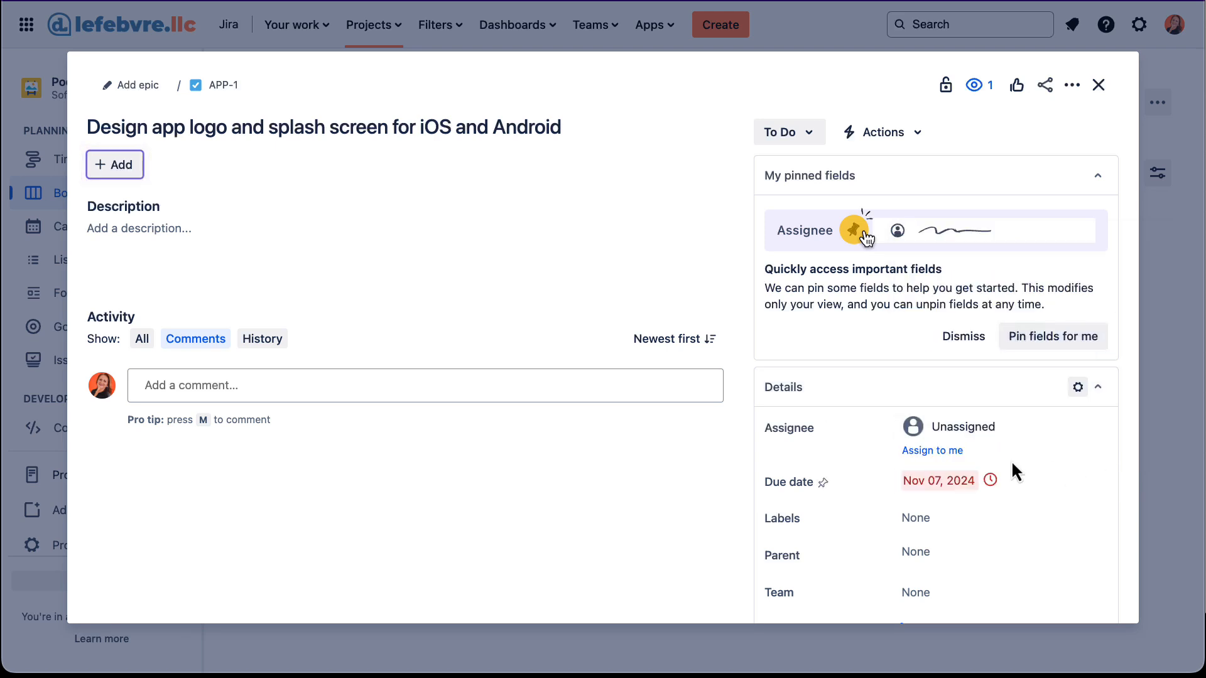
Close the APP-1 details and switch to the project's Calendar view.
left_click(1104, 96)
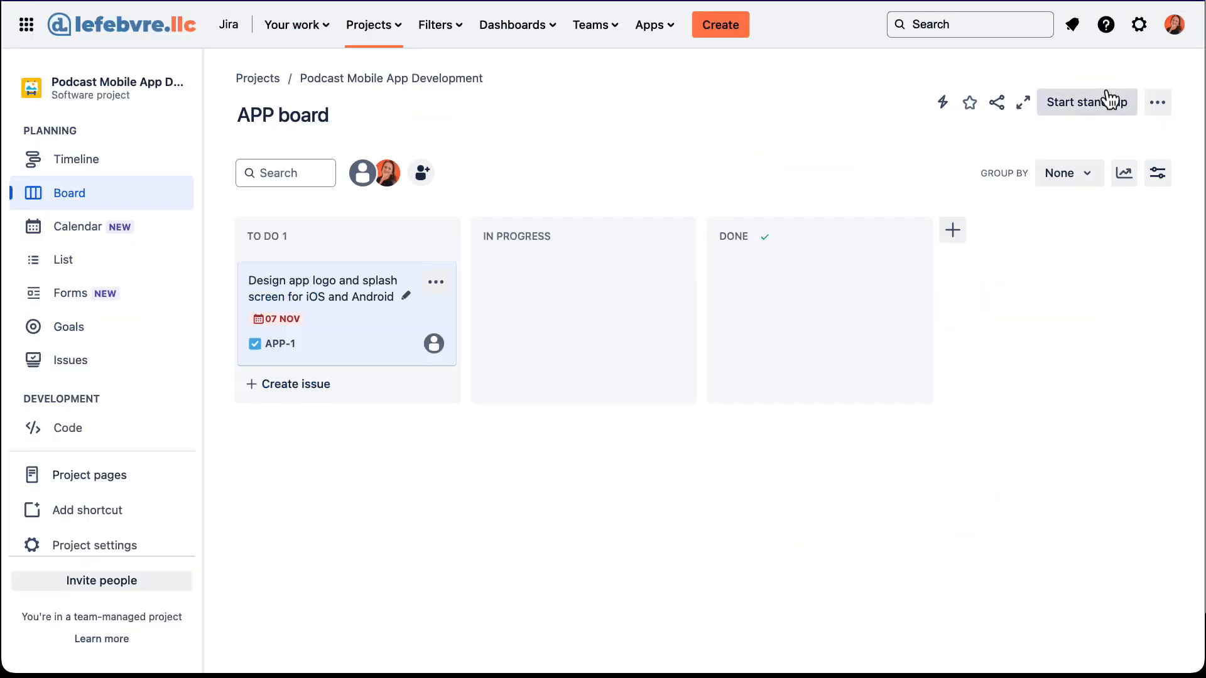
left_click(159, 245)
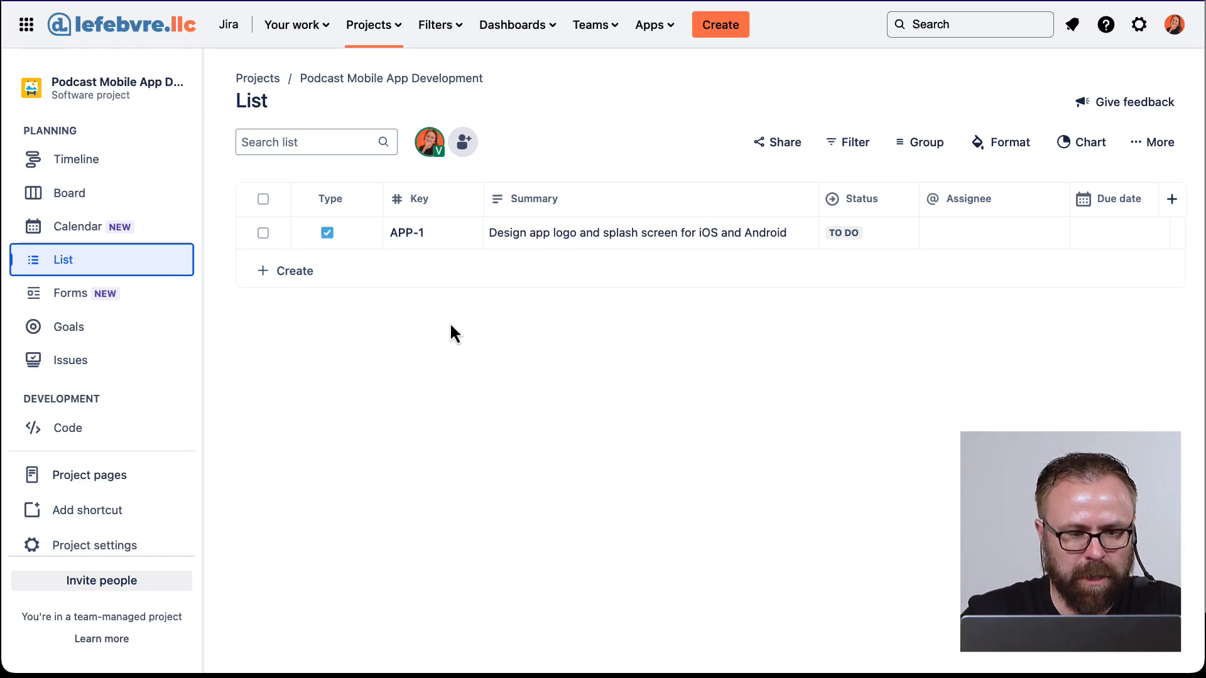
Look through the project's Forms introduction page.
left_click(169, 299)
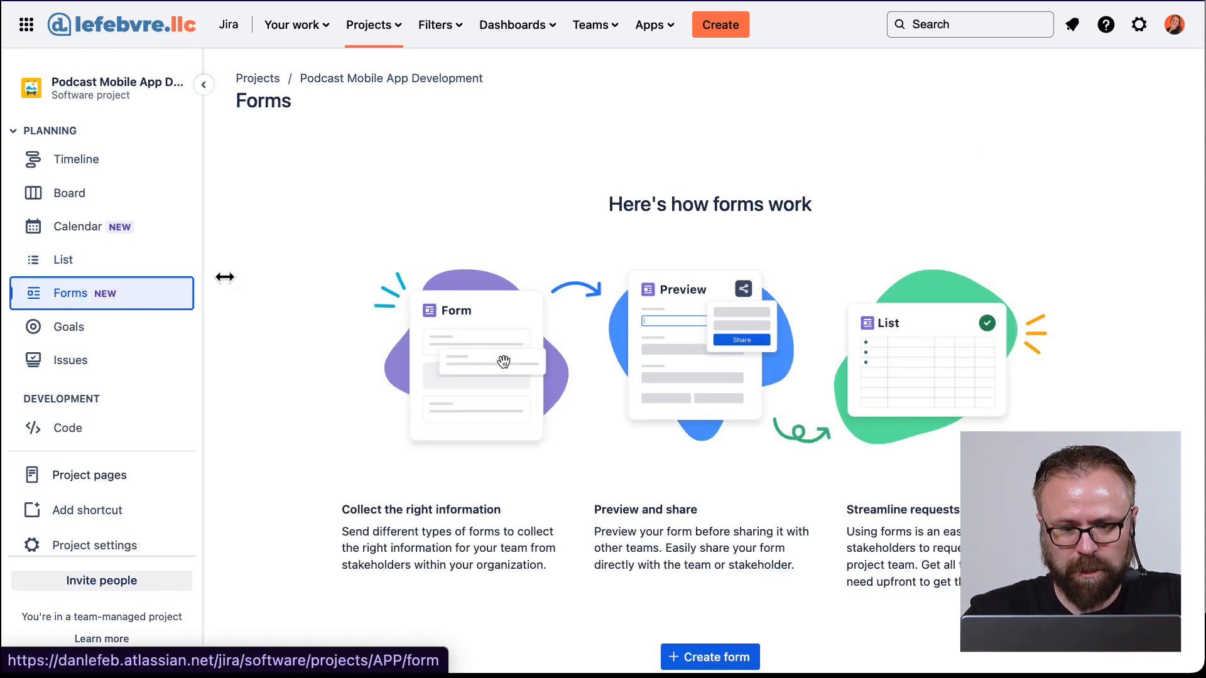
scroll(308, 286, "down", 1)
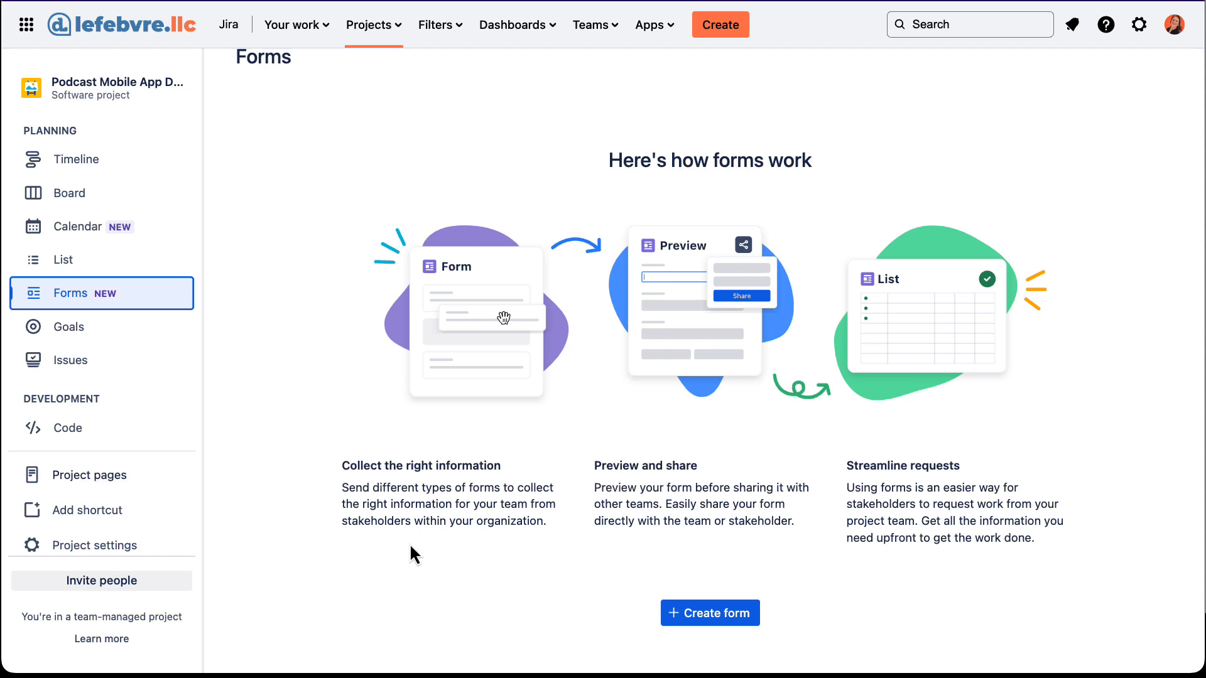
scroll(320, 382, "up", 2)
Go to the project's Goals page and scroll through it.
left_click(133, 345)
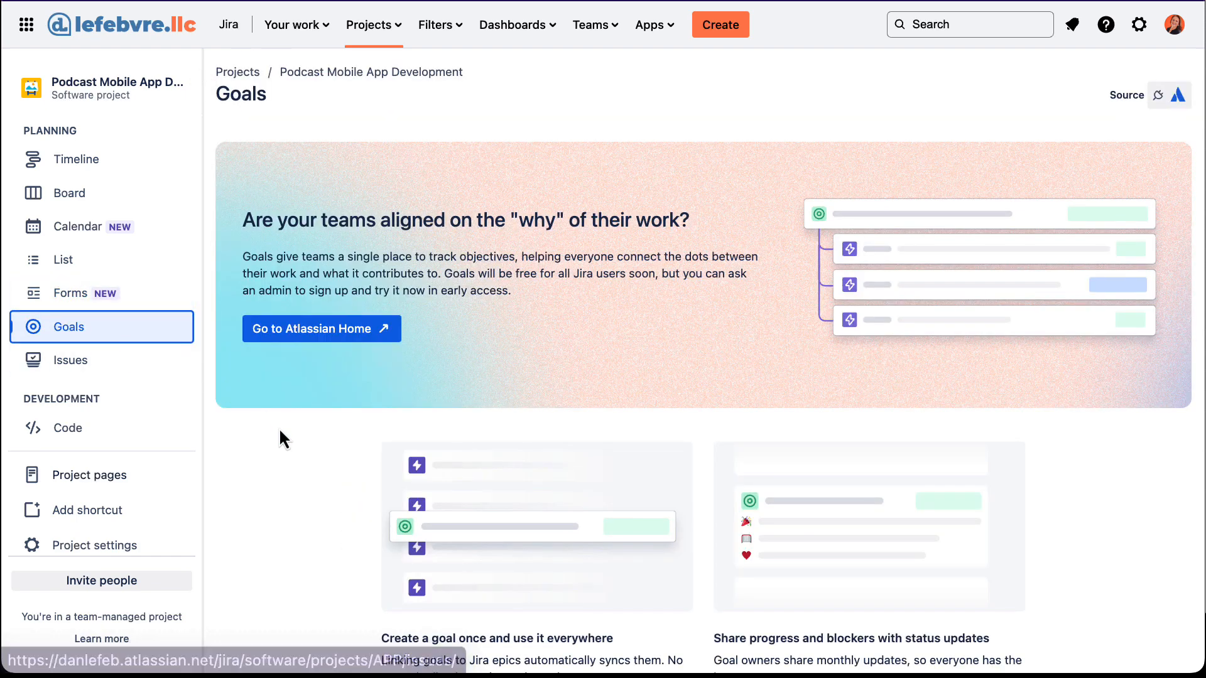
scroll(280, 432, "down", 2)
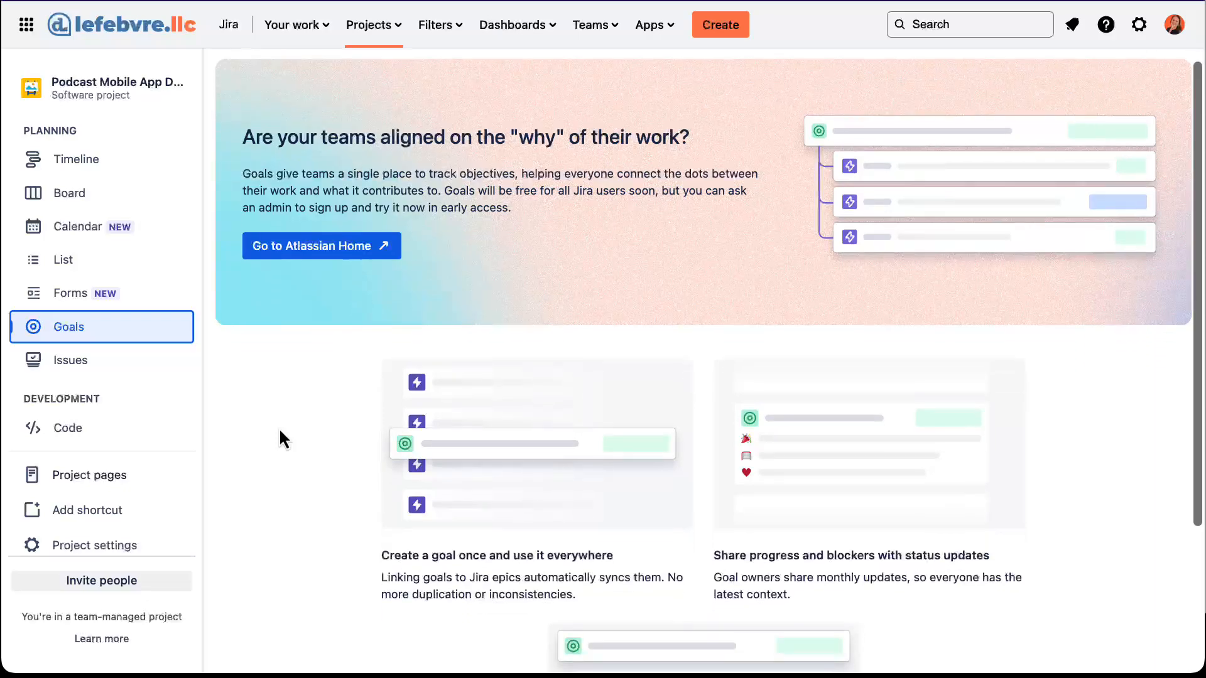
scroll(280, 433, "up", 1)
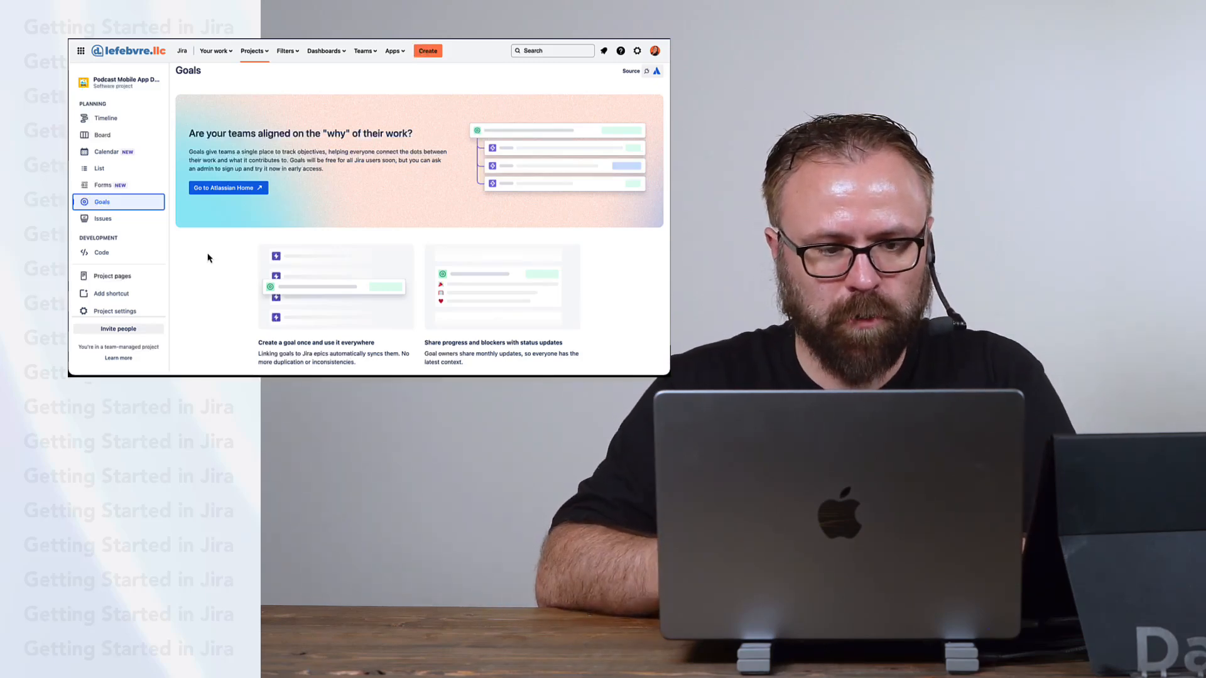
Review APP-1 in the Issues view, then go to the Code page under Development.
left_click(128, 220)
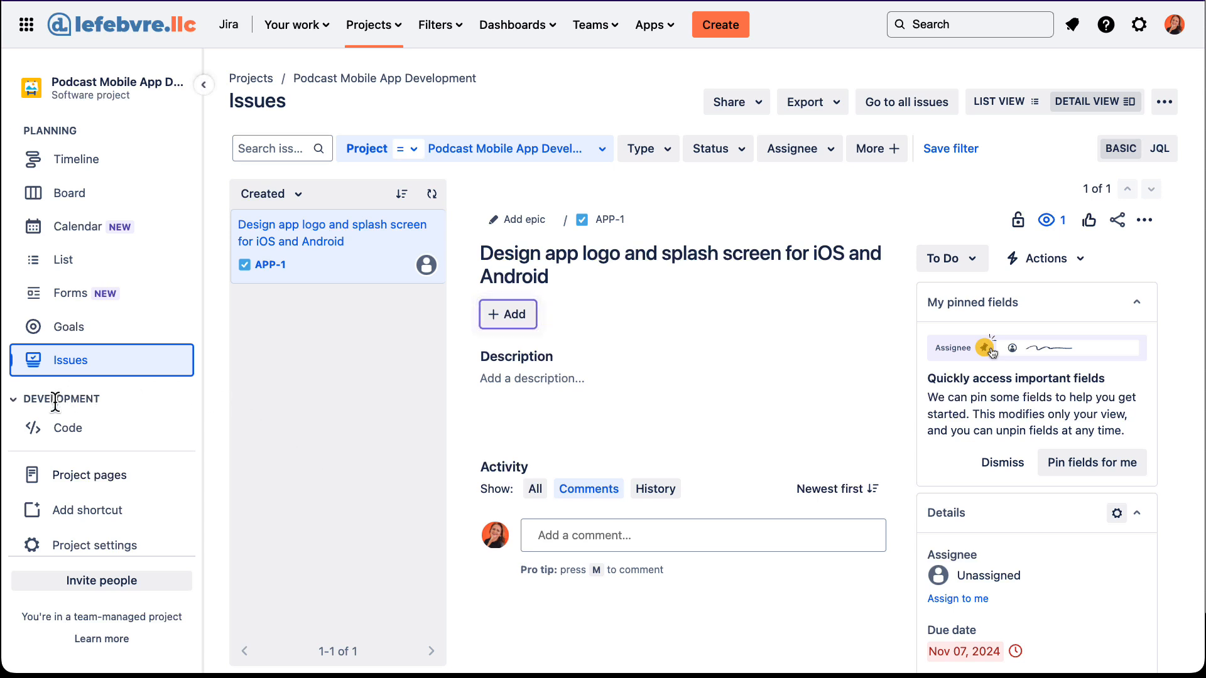
left_click(80, 440)
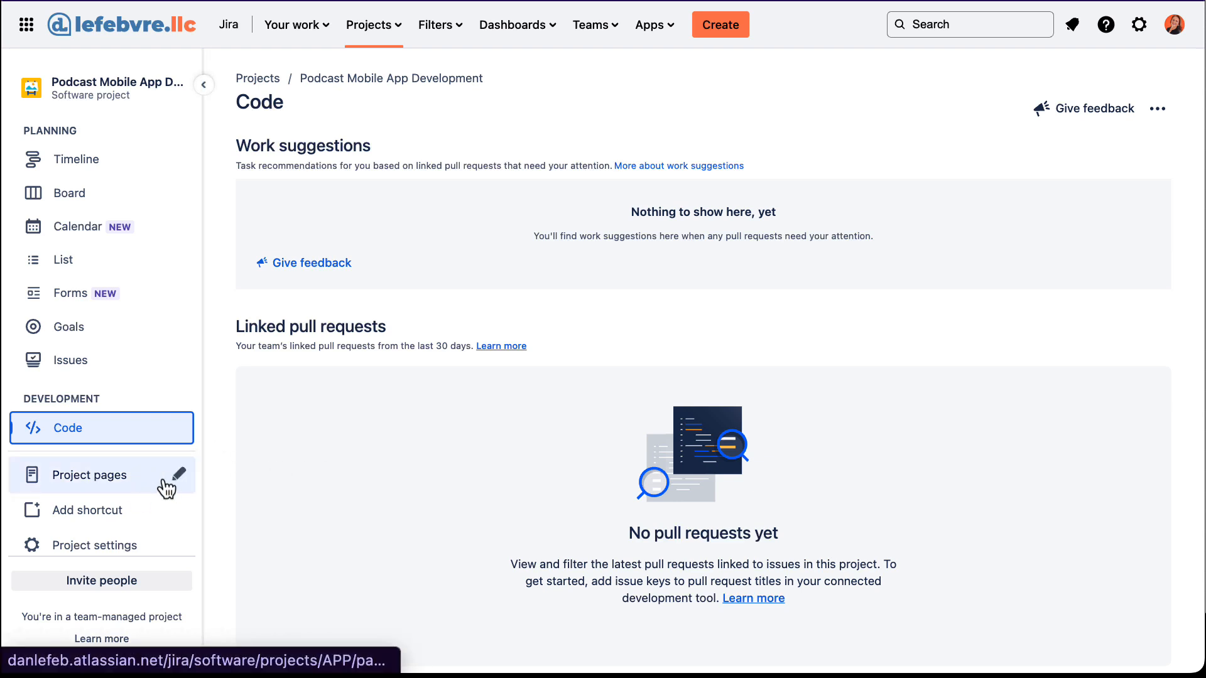
Visit Project pages, cancel adding a shortcut, then show the Project settings Details page.
left_click(124, 488)
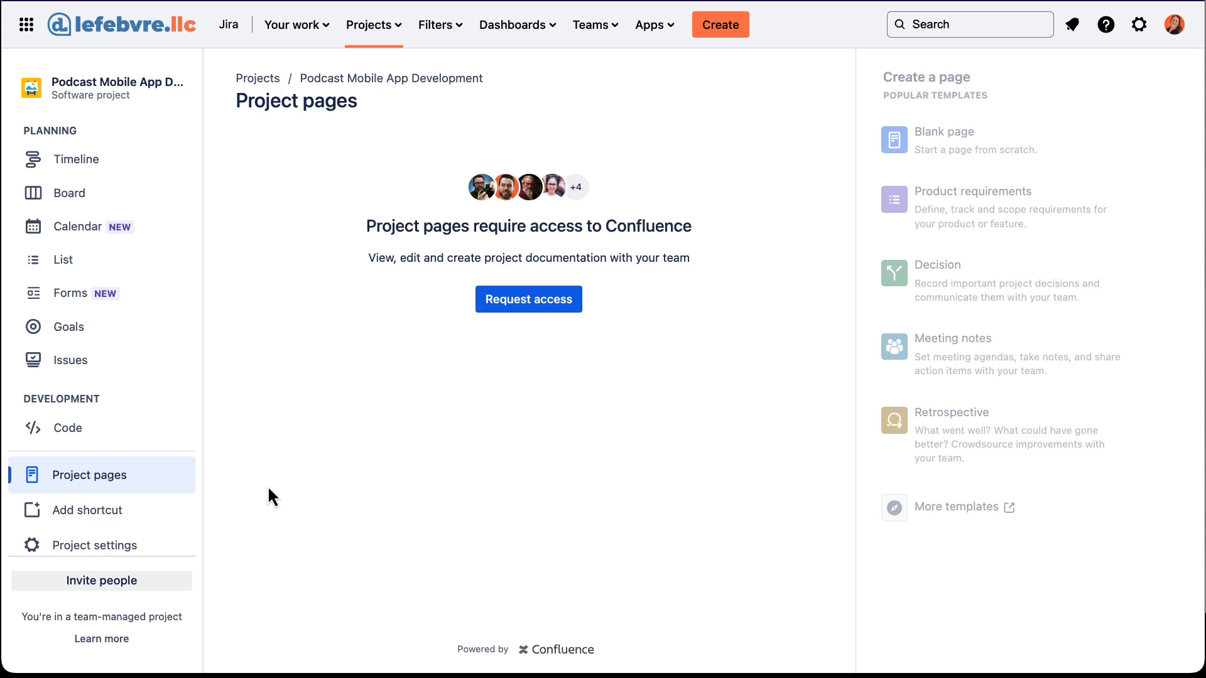
left_click(124, 511)
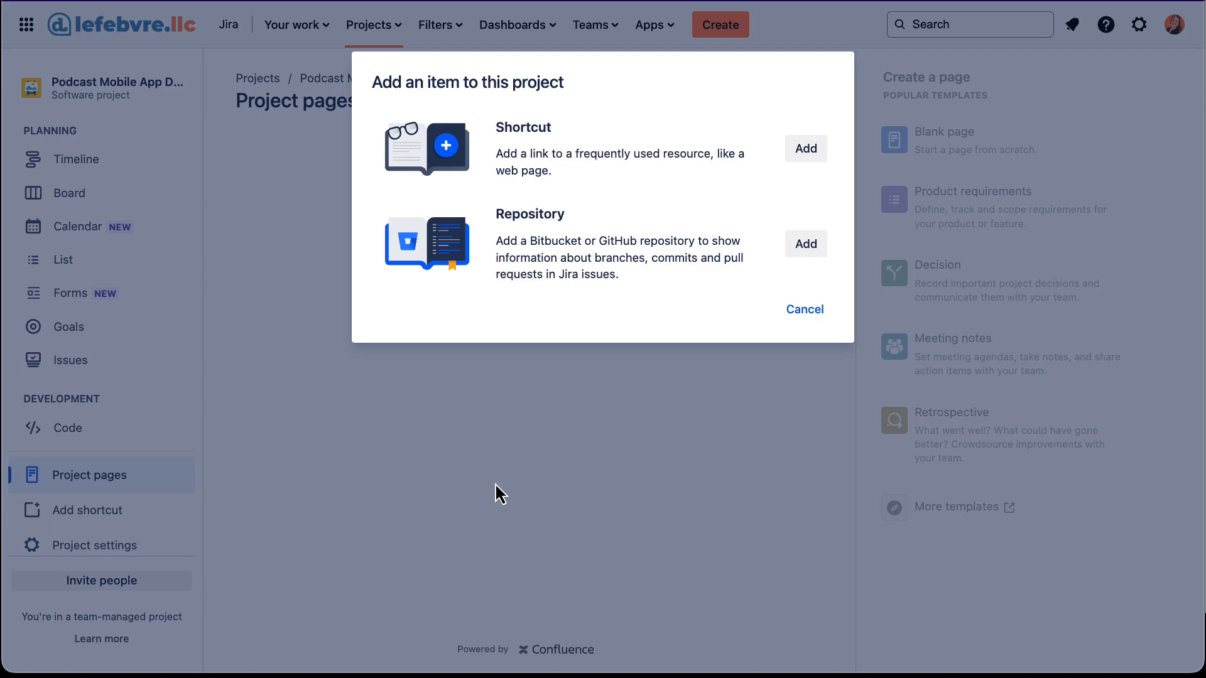
left_click(813, 312)
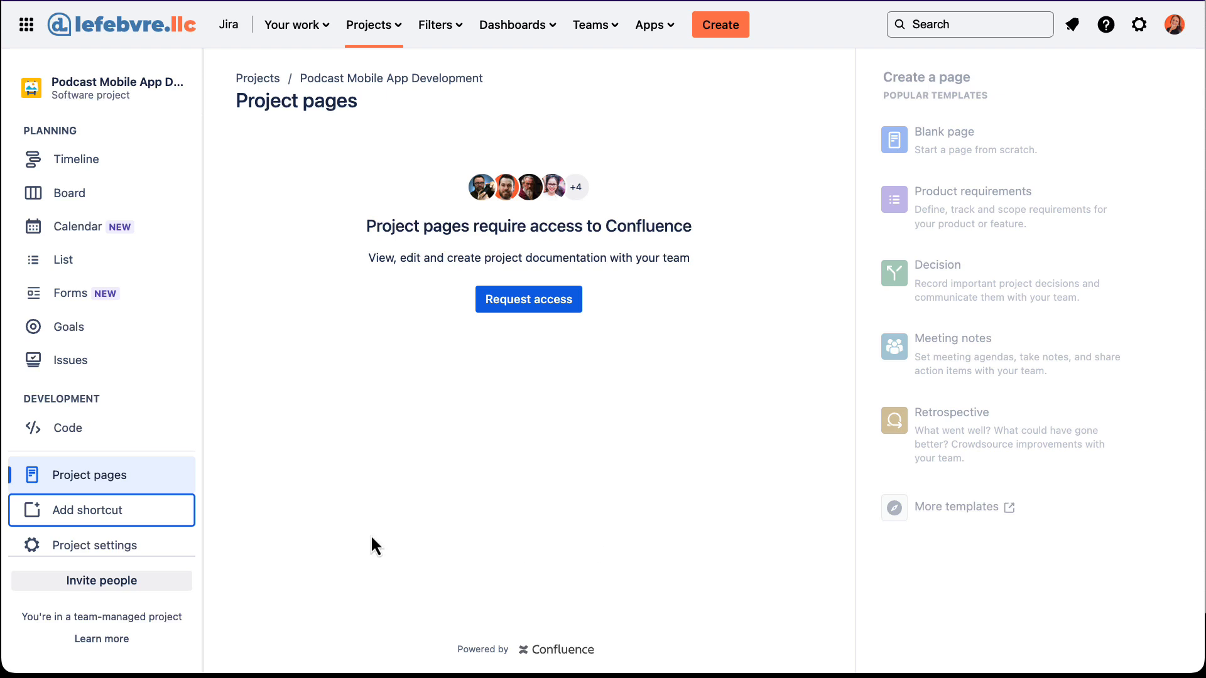
left_click(129, 549)
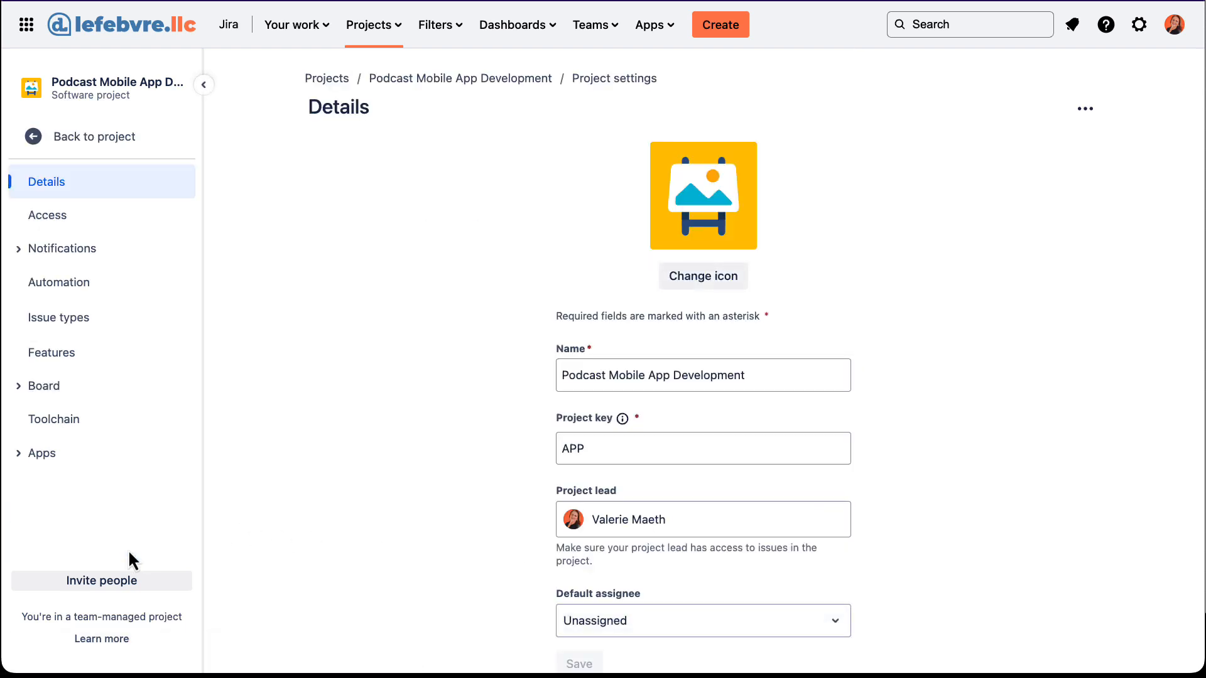
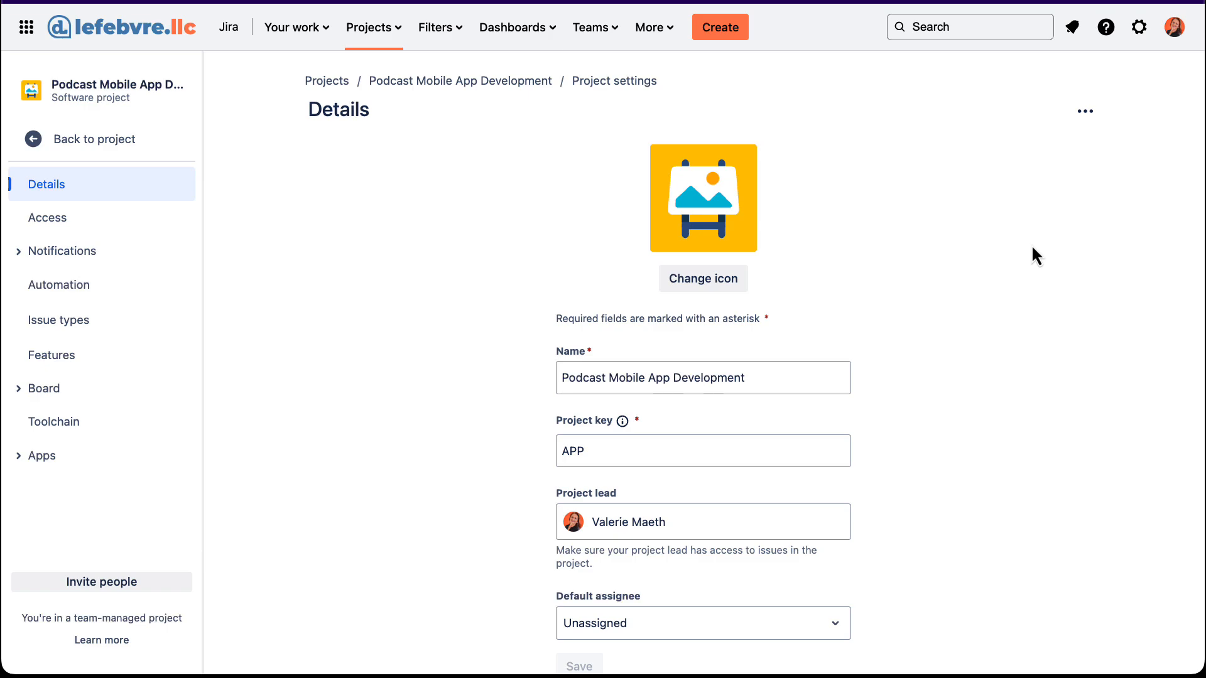
Open a new Task issue form for Podcast Mobile App Development and look through its fields.
key("c")
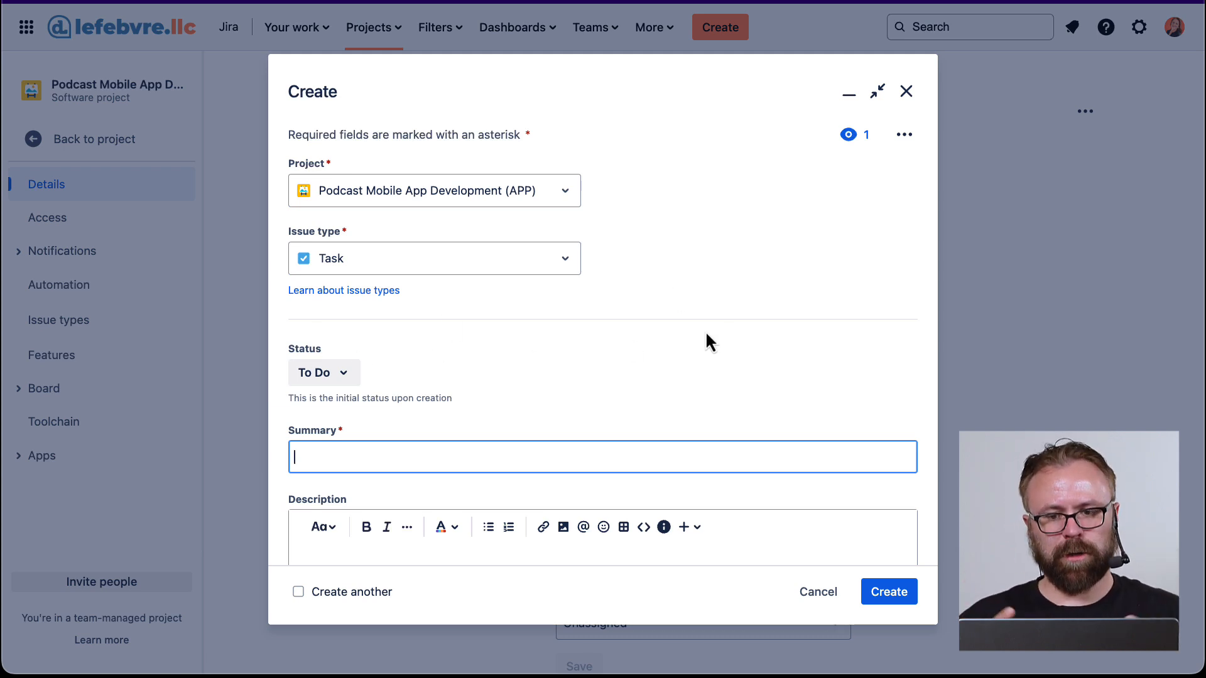
scroll(708, 352, "down", 6)
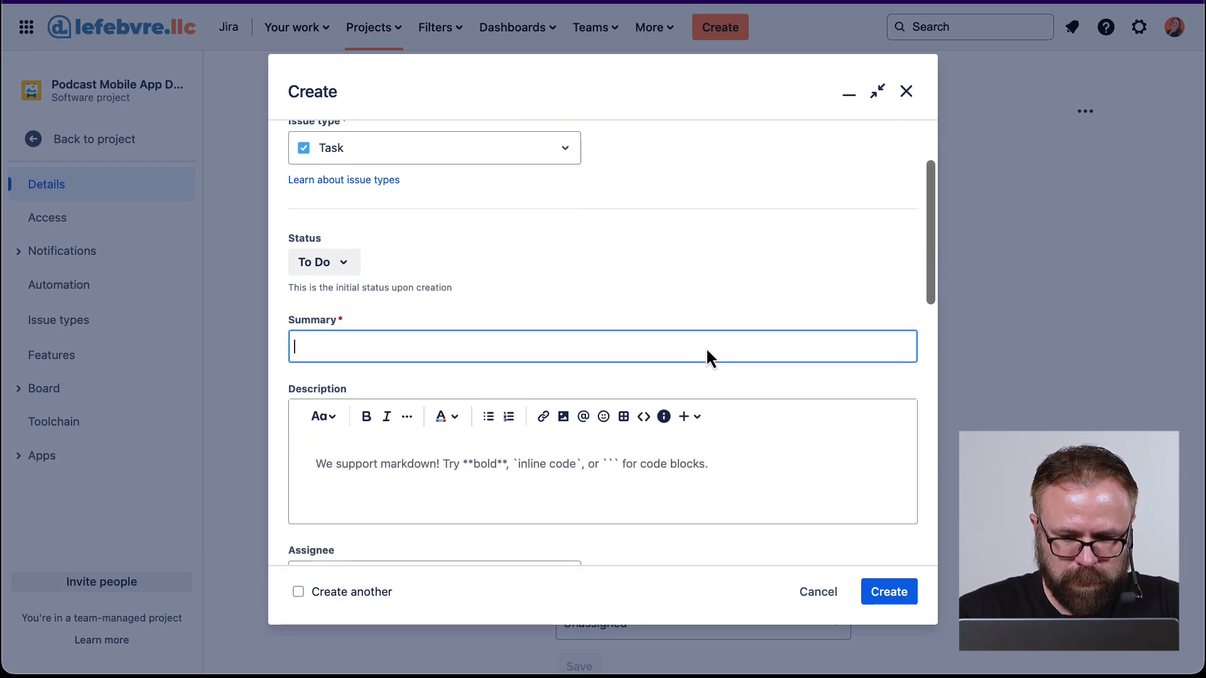
scroll(708, 357, "down", 3)
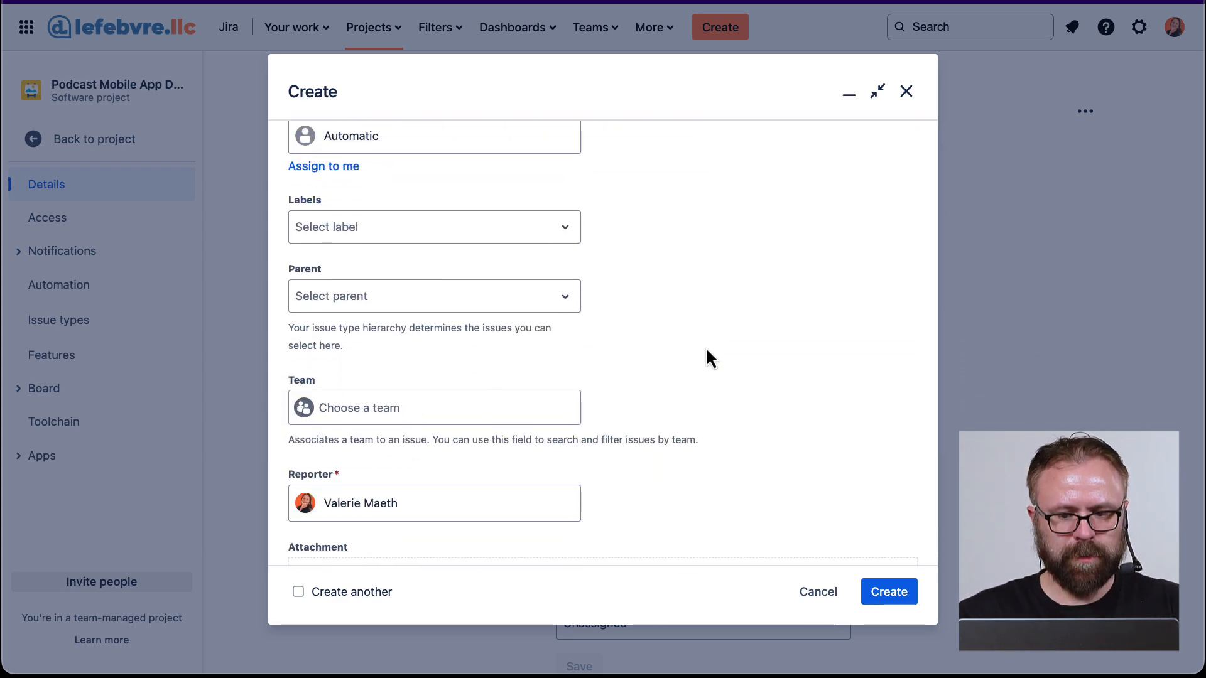
scroll(706, 347, "down", 2)
scroll(706, 347, "up", 10)
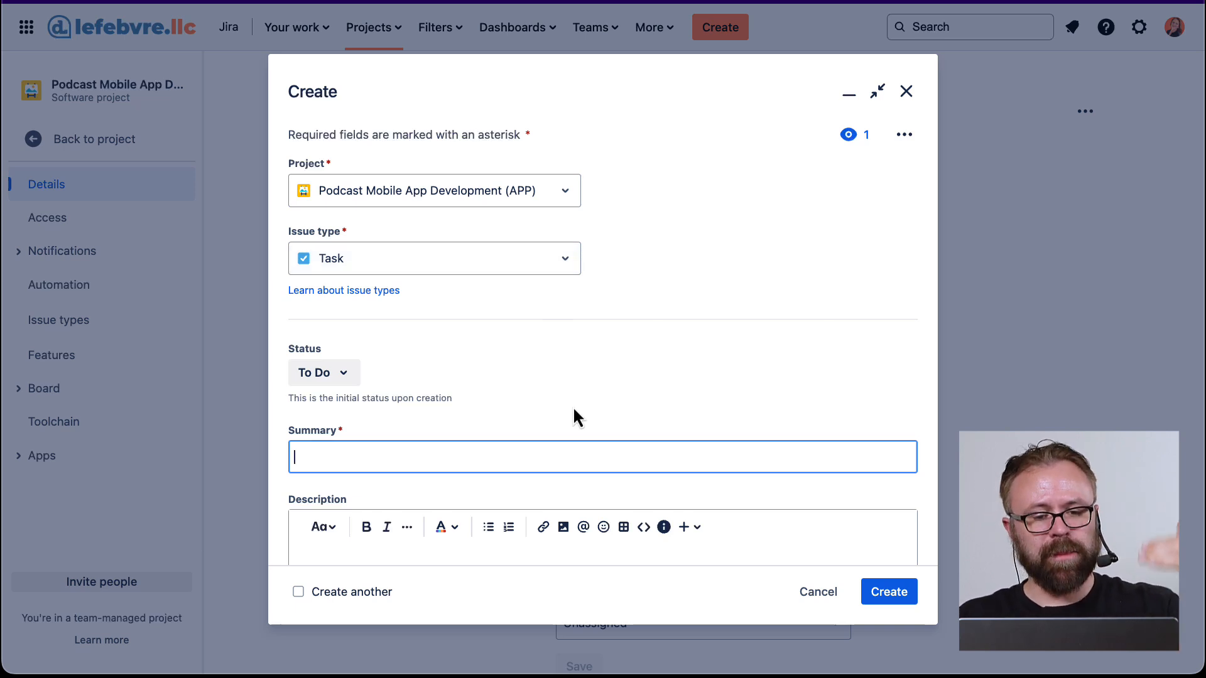
Move the draft issue to Based on a True Story (BOATS) as an Episode with a Primary Category field.
left_click(569, 264)
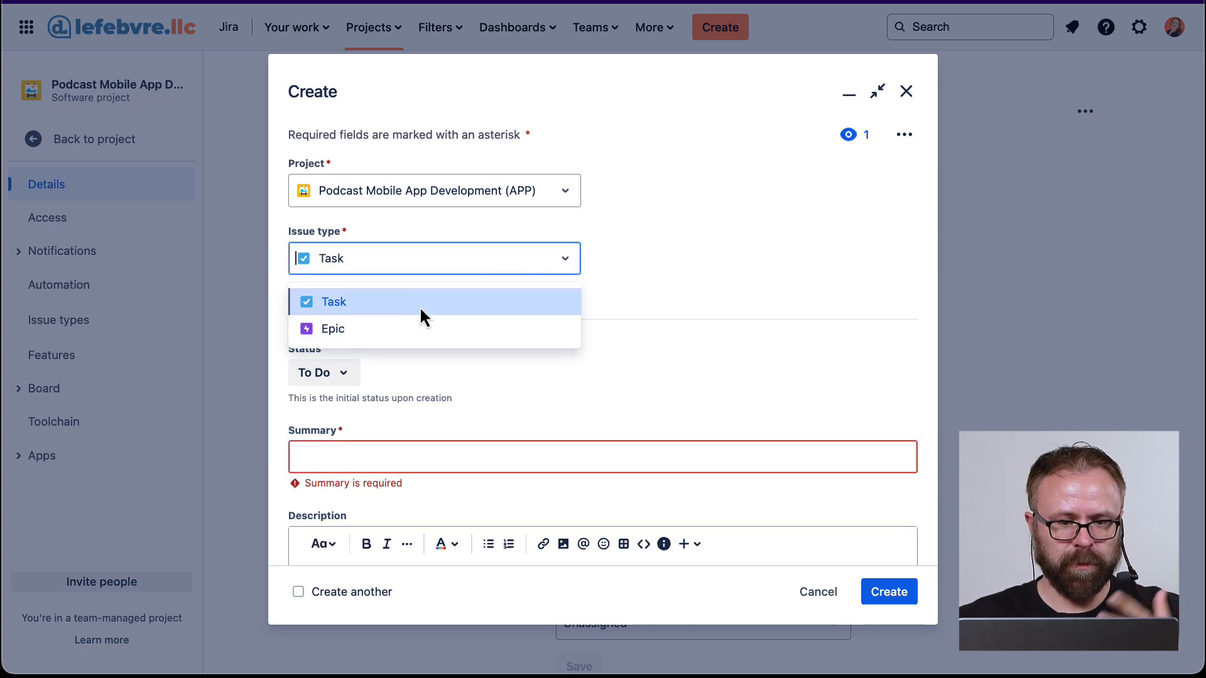
left_click(552, 211)
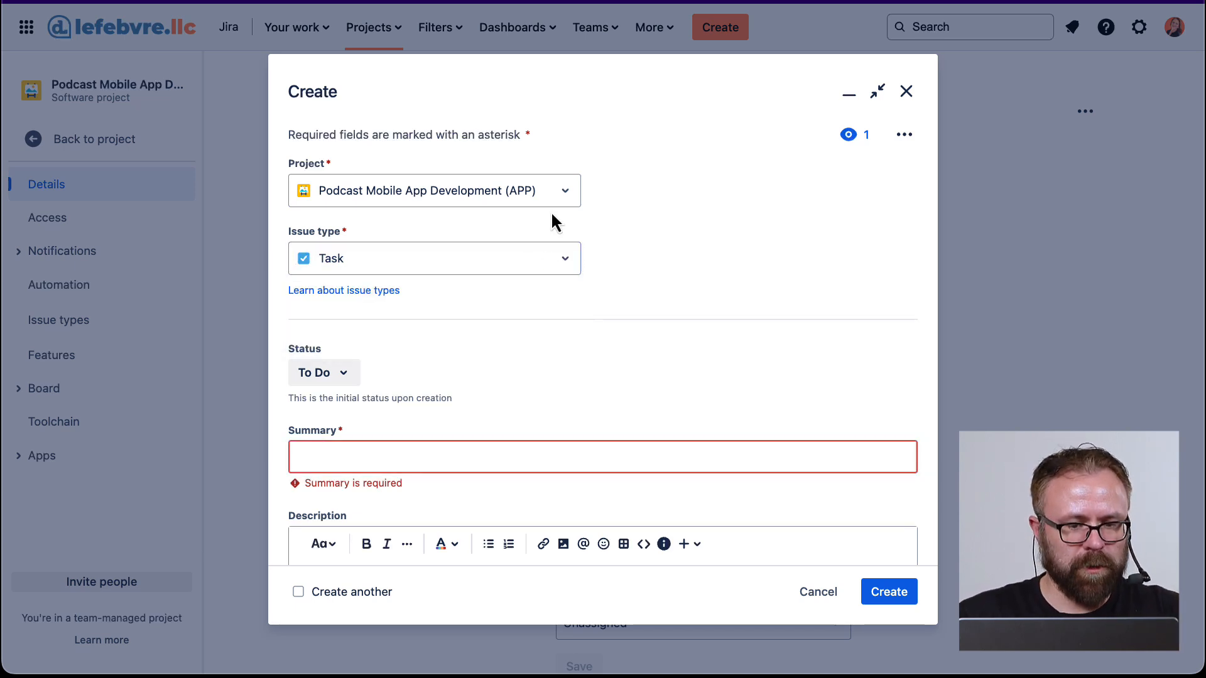
left_click(560, 203)
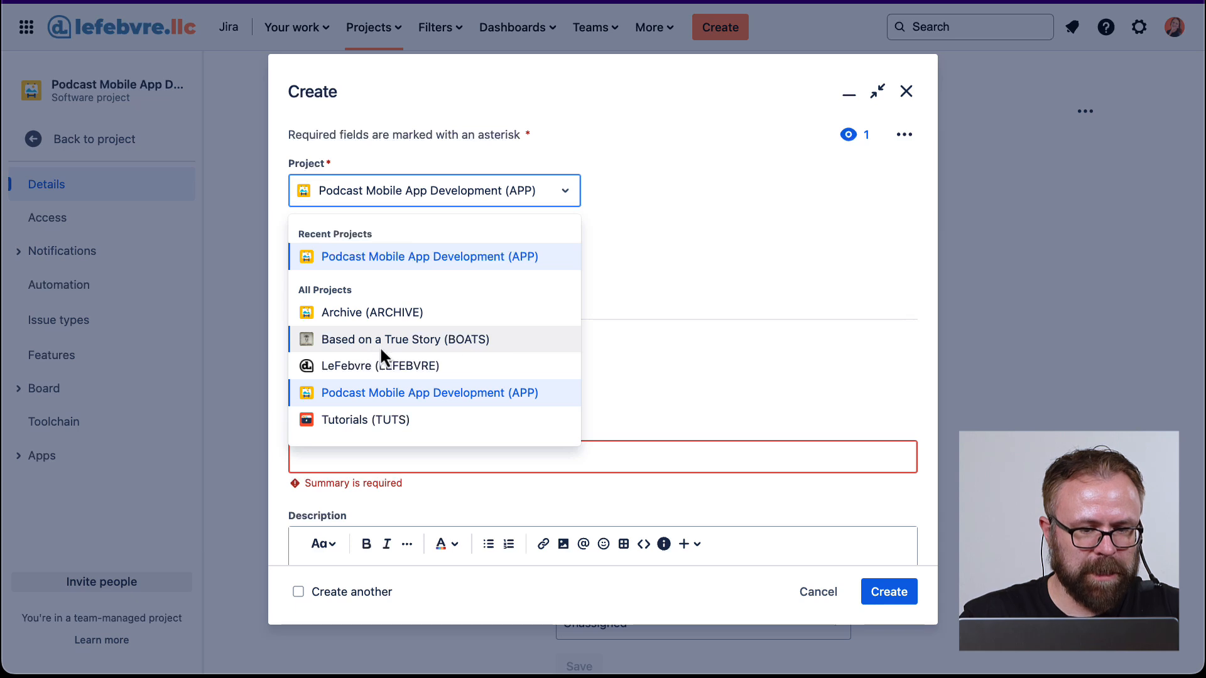
left_click(406, 339)
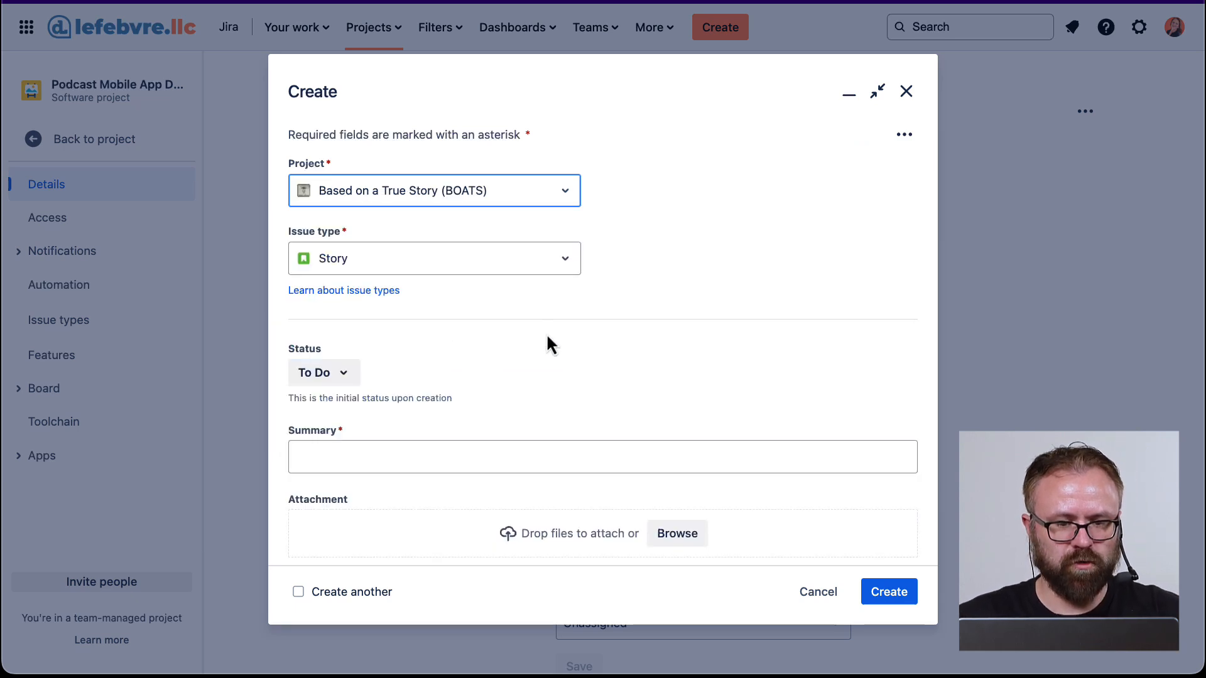
left_click(565, 260)
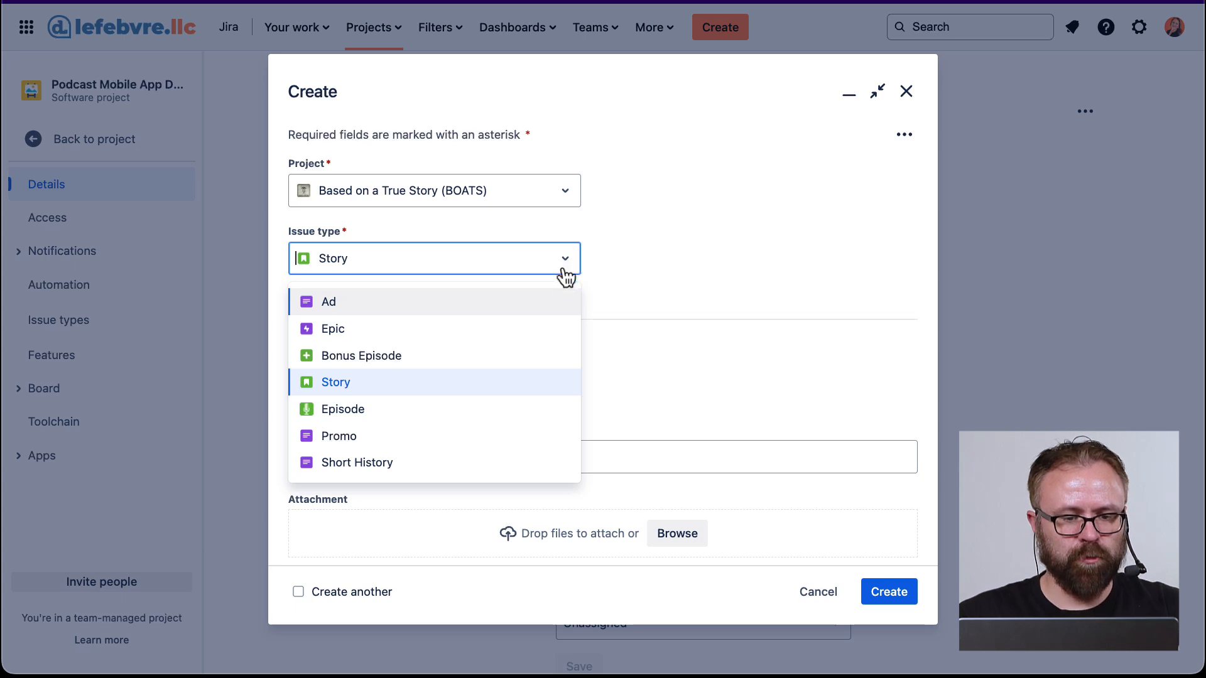
left_click(514, 411)
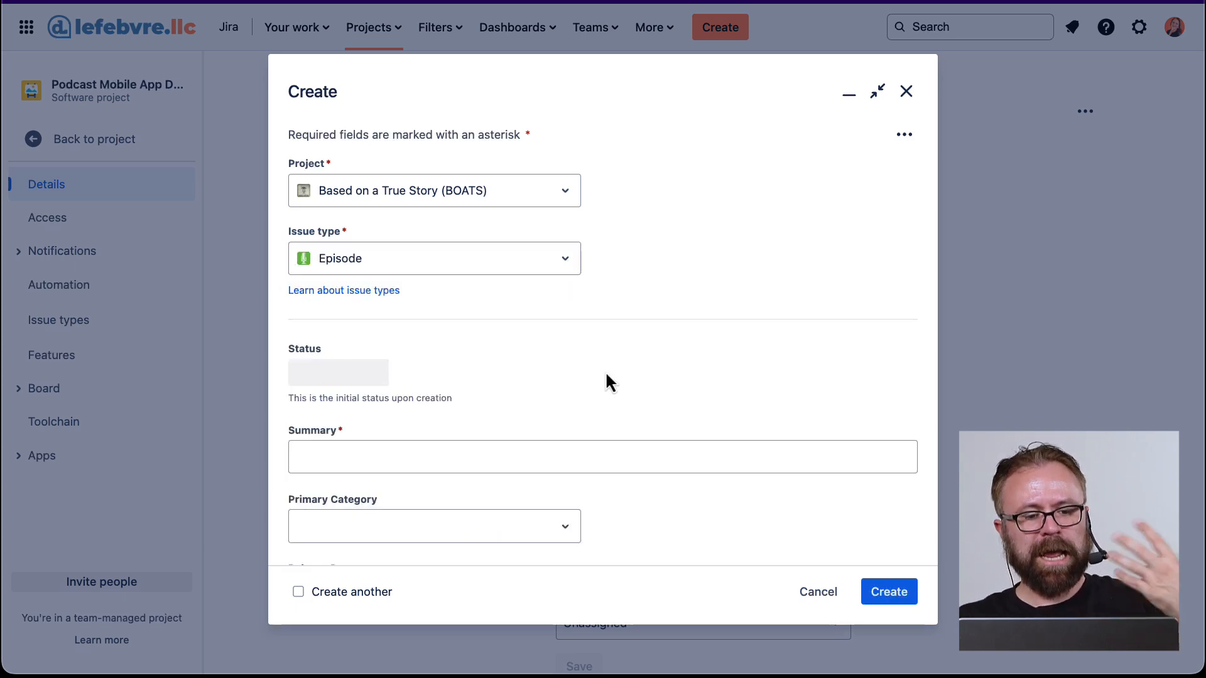
scroll(605, 377, "down", 5)
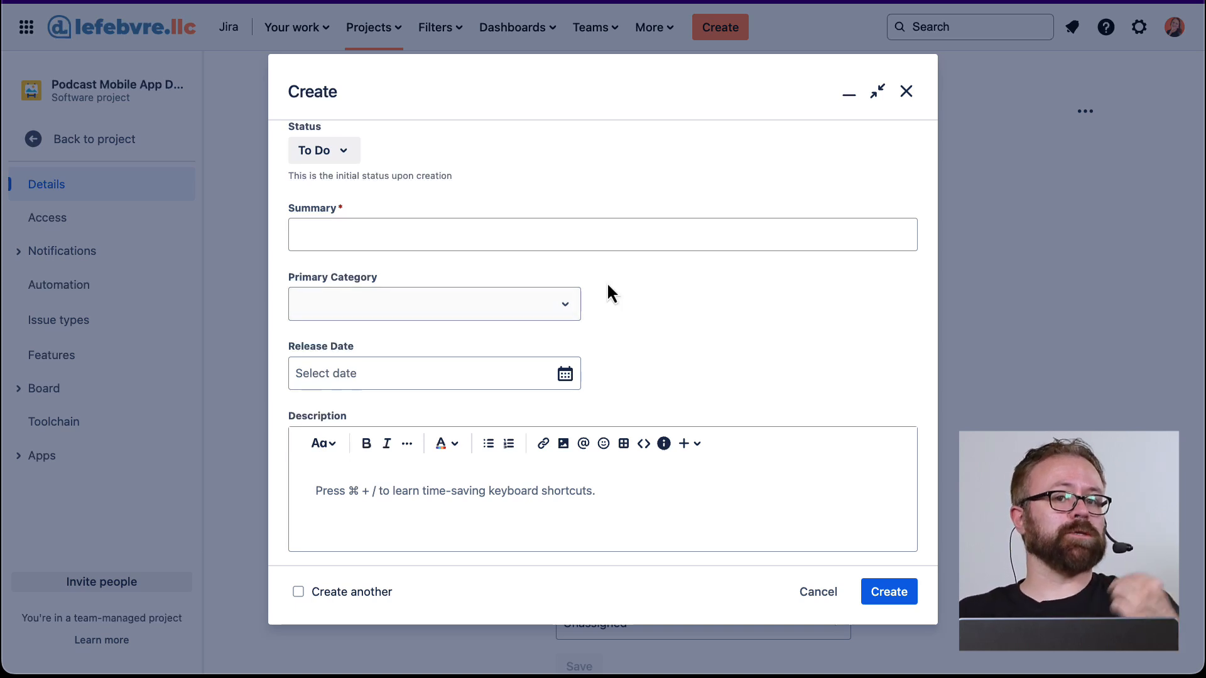
scroll(806, 414, "up", 5)
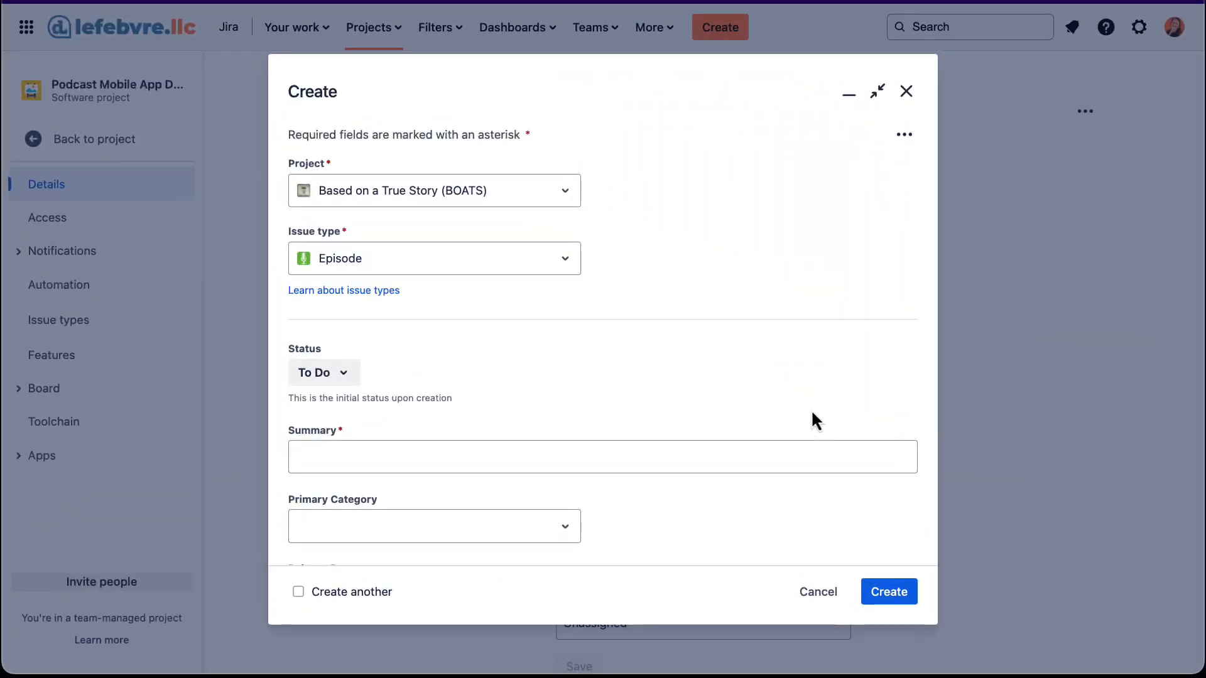
Return the draft issue to Podcast Mobile App Development (APP) and start on its Summary.
left_click(561, 200)
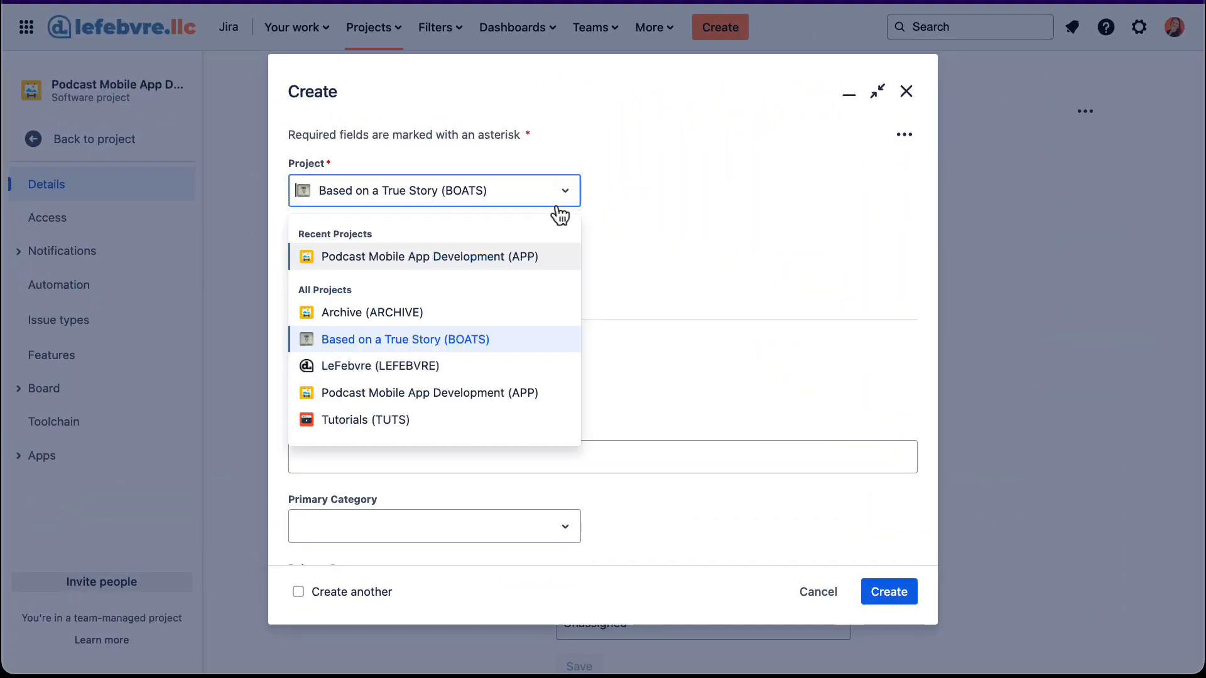
left_click(497, 260)
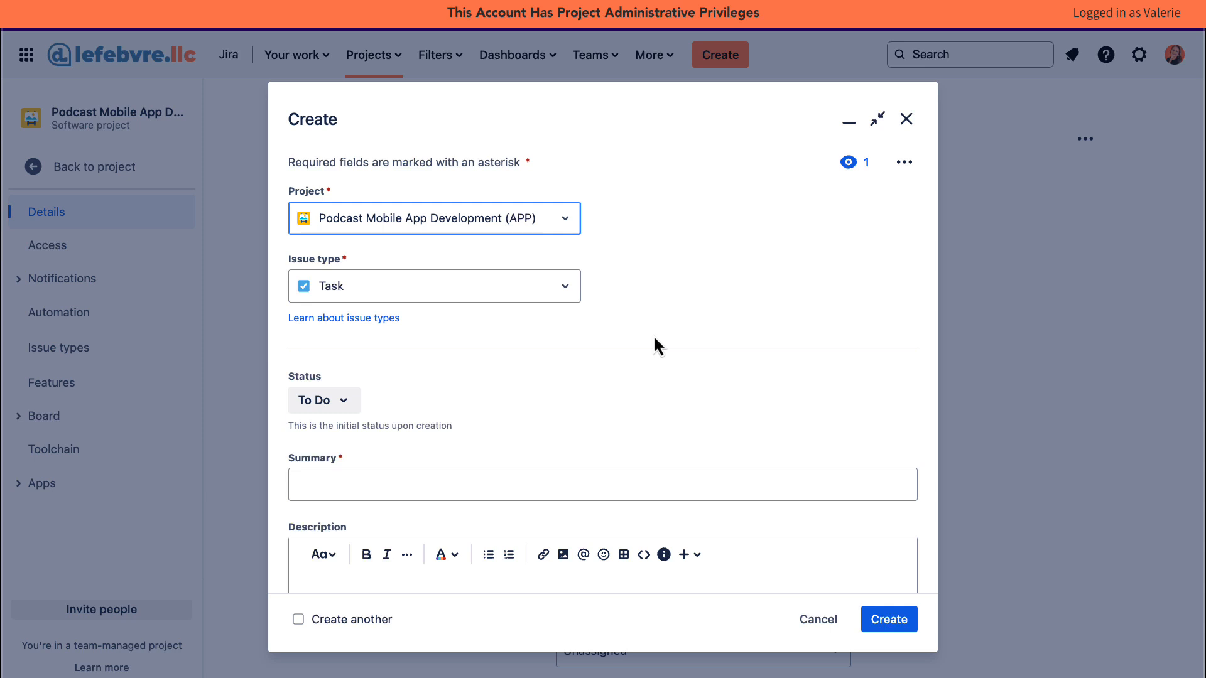
left_click(583, 482)
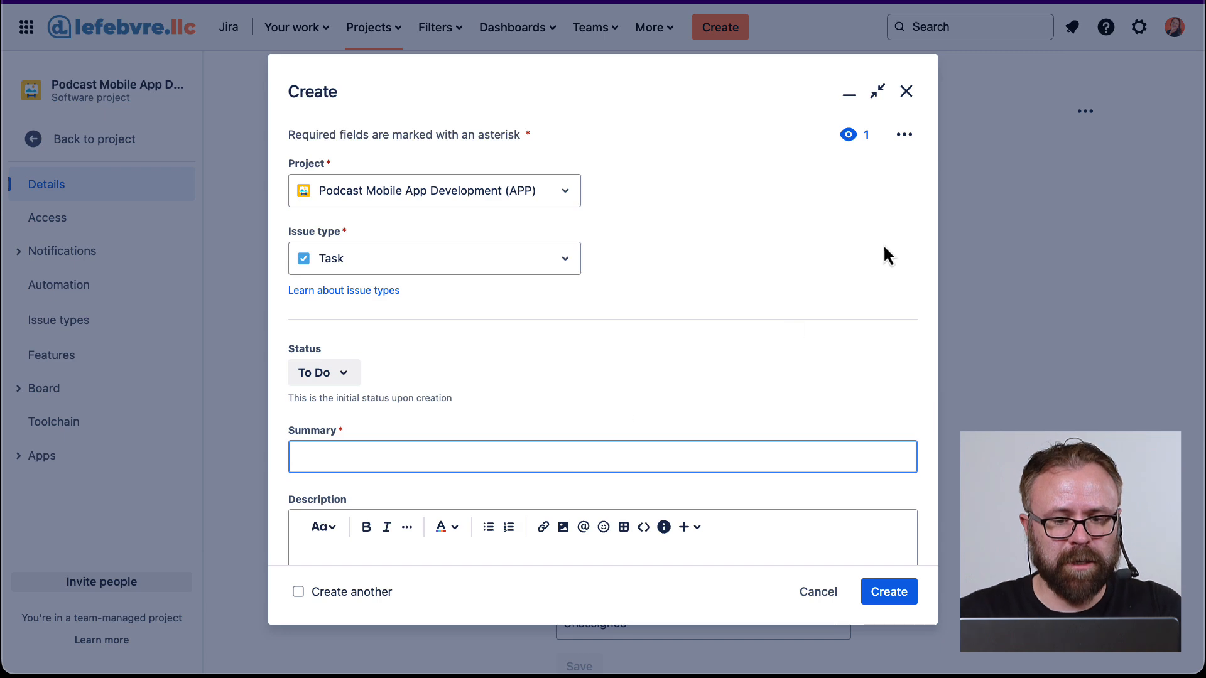
Discard the draft issue, browse the project's Issues and List views, and begin a new issue.
left_click(907, 94)
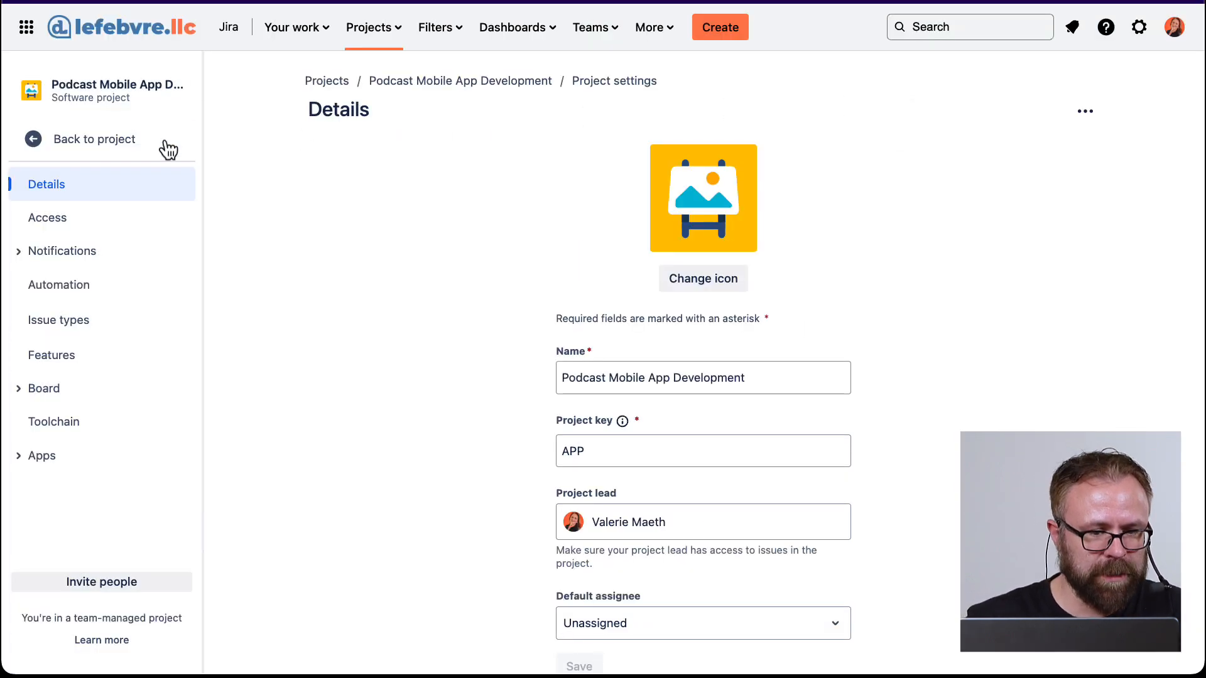
left_click(144, 141)
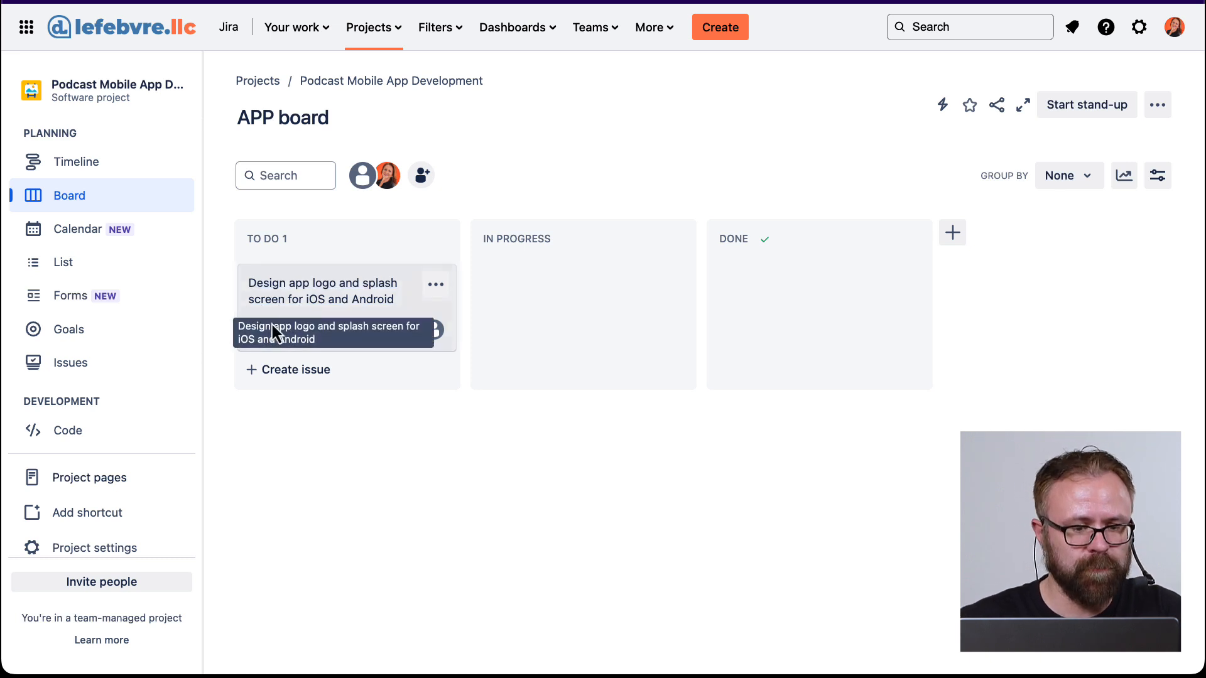
left_click(103, 371)
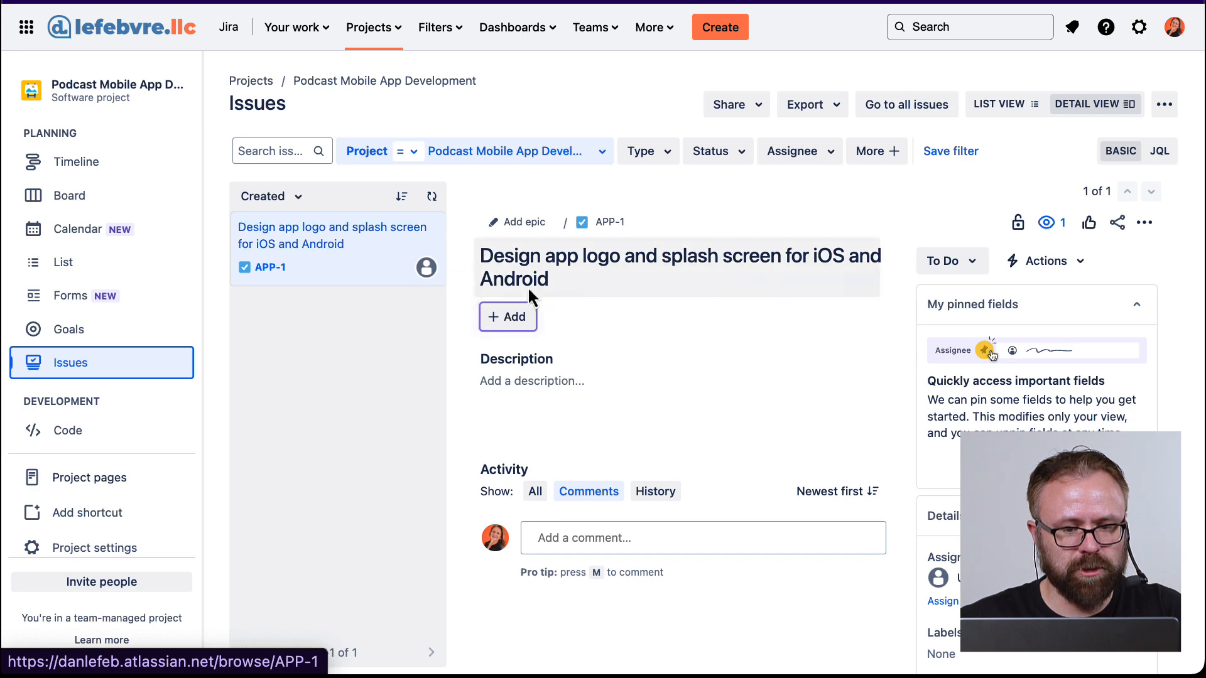
left_click(97, 279)
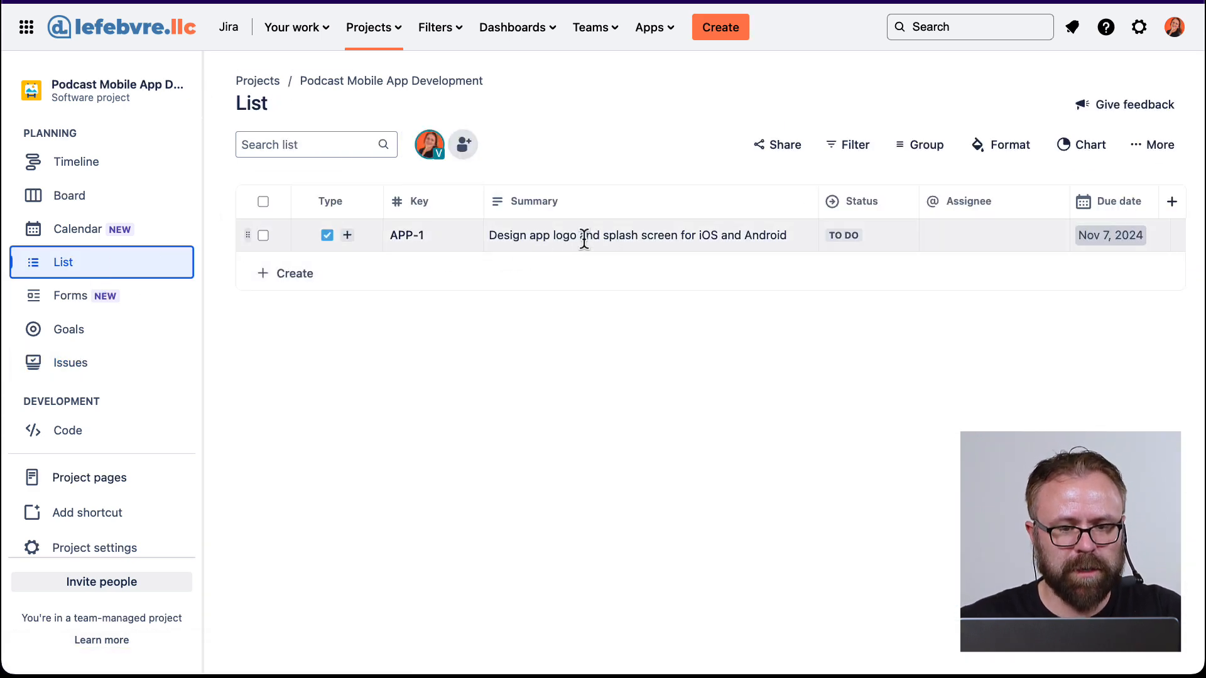
left_click(733, 39)
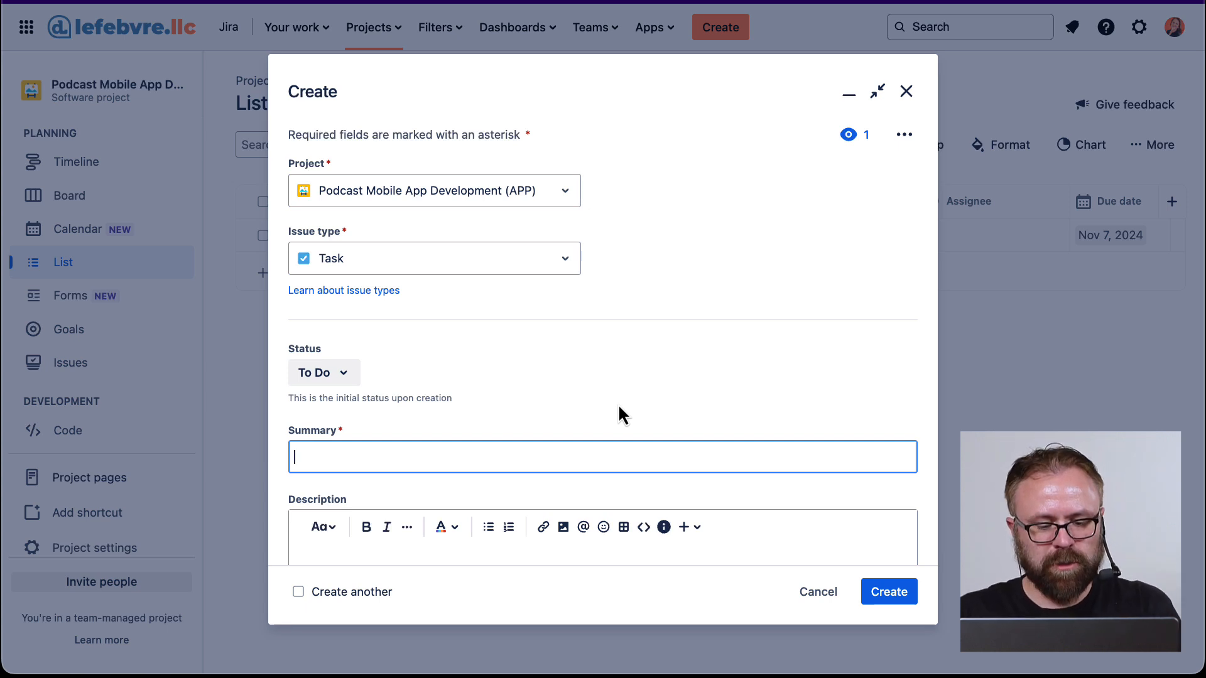
Create task APP-2 'Create podcast playlist feature to allow users to queue episodes'.
type("Create pod")
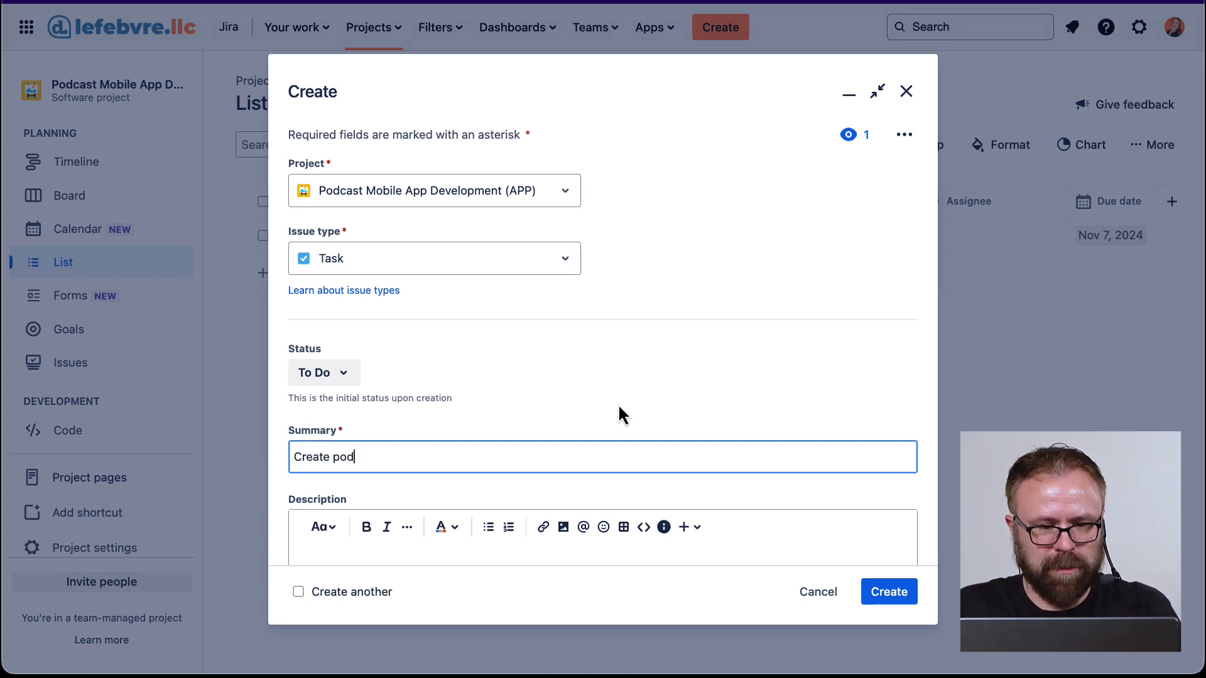
type("cast playlist")
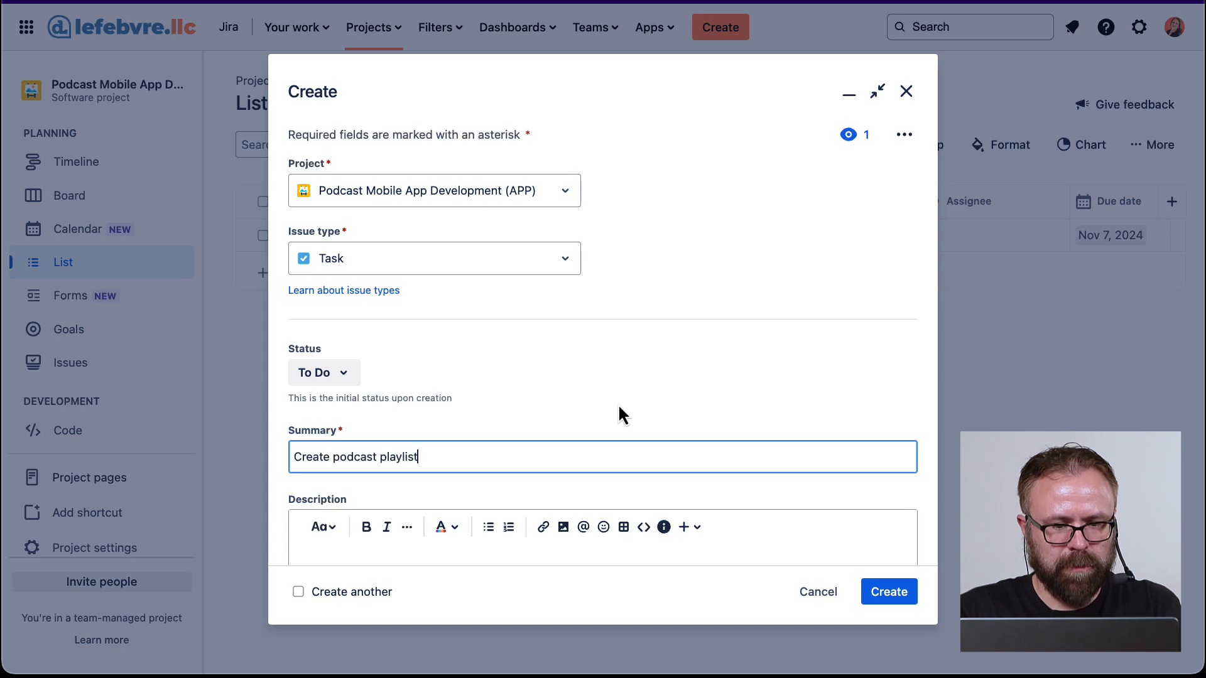
type(" feature ")
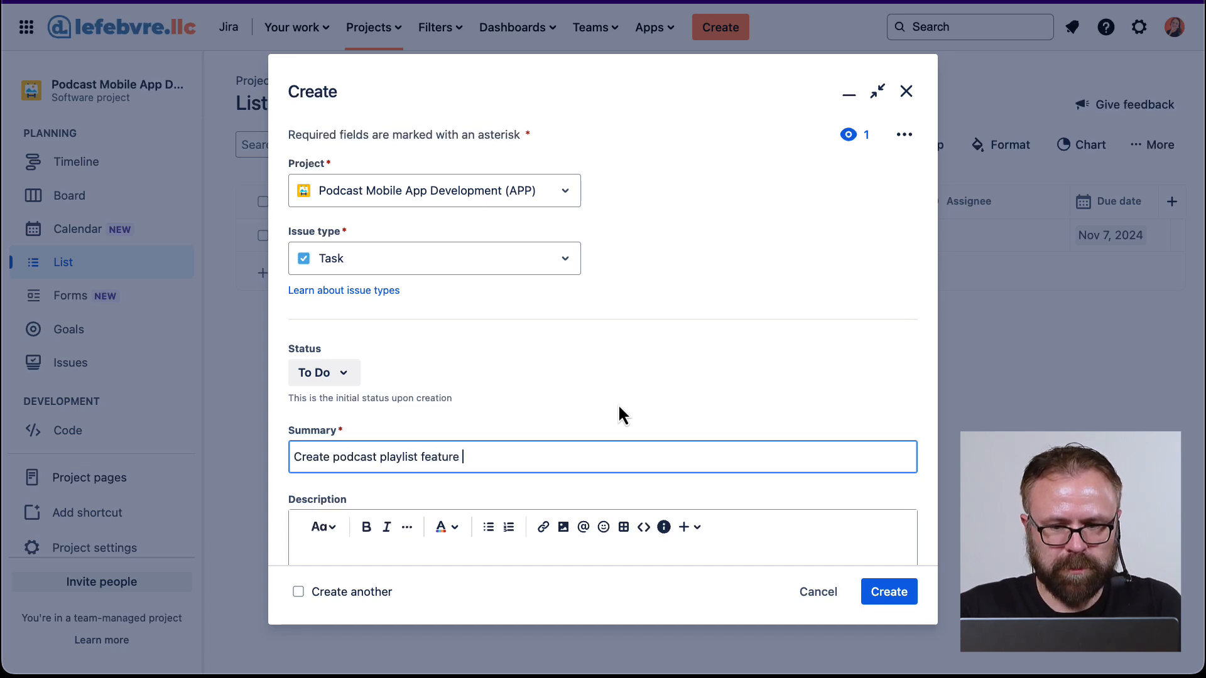
type("to allow ")
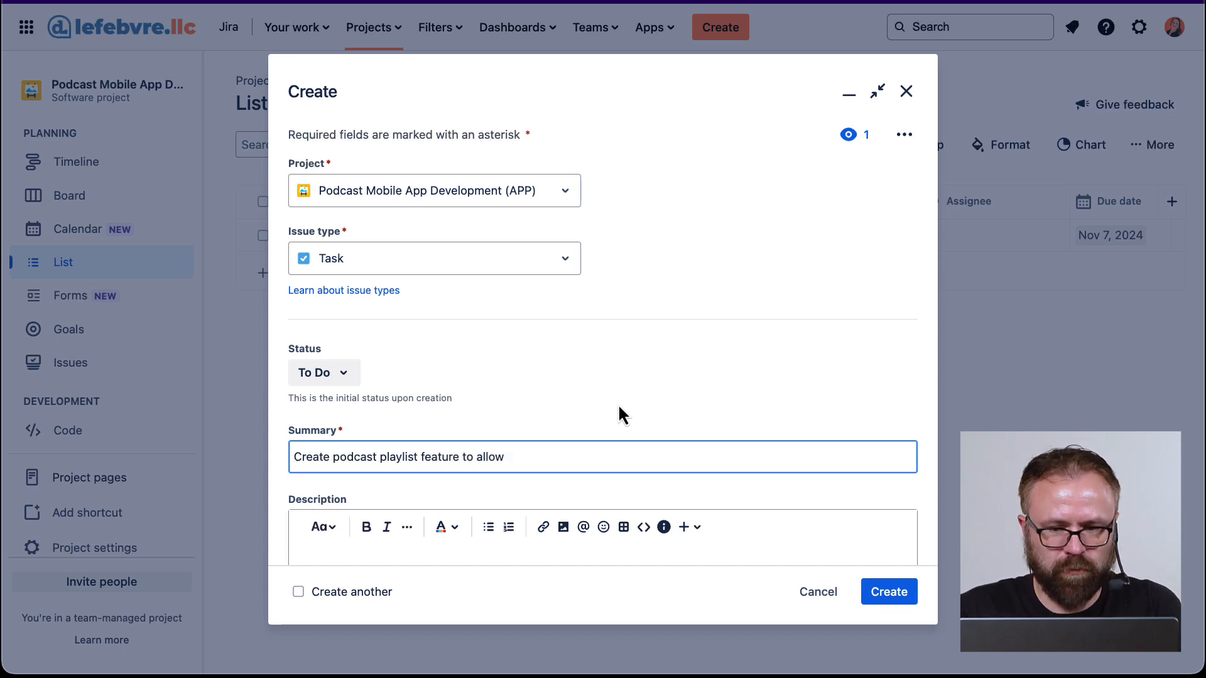
type("users")
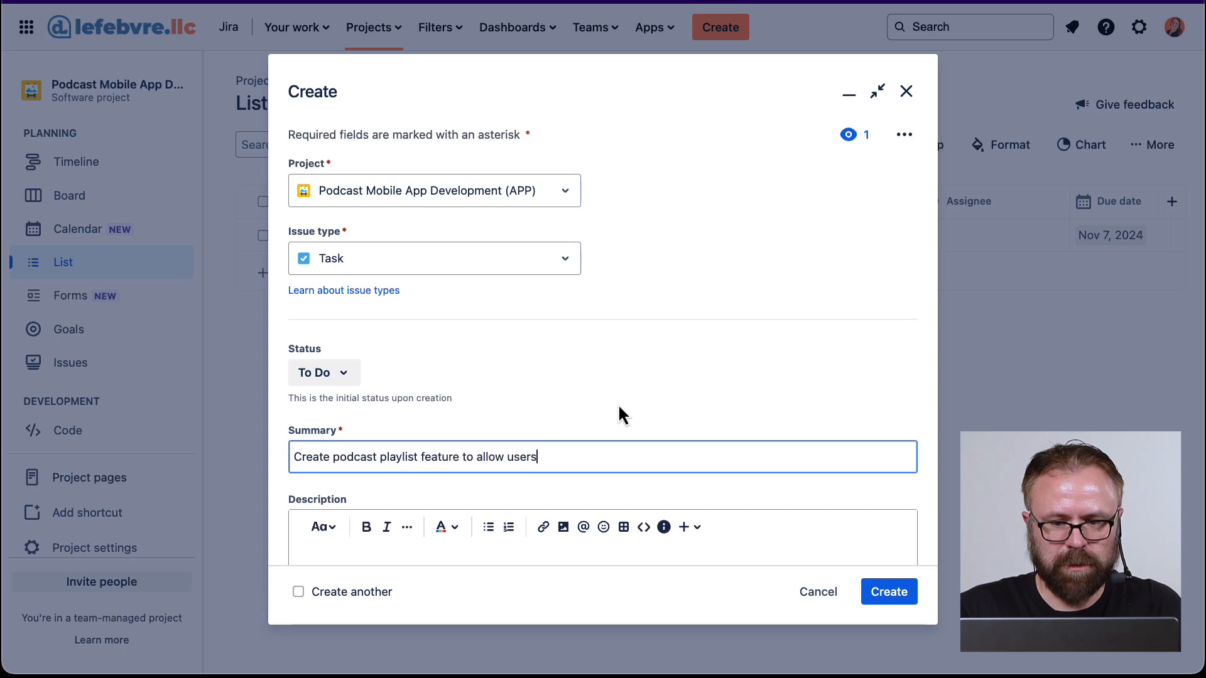
type(" to queue episodes")
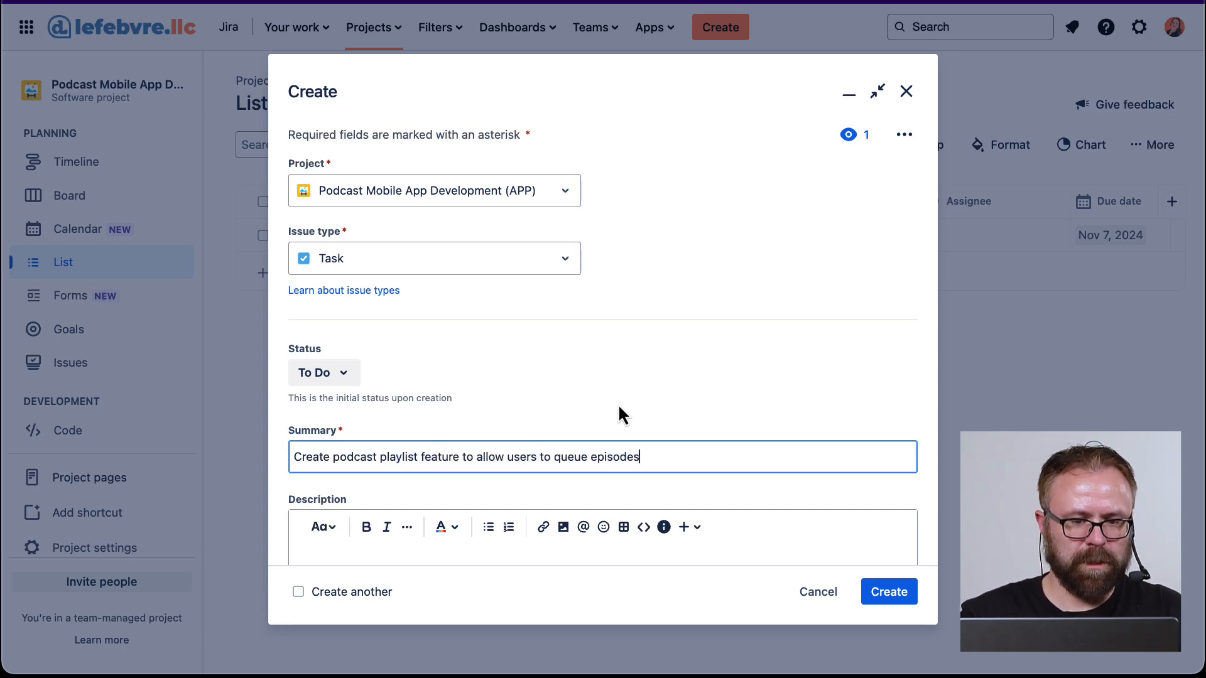
scroll(648, 277, "down", 3)
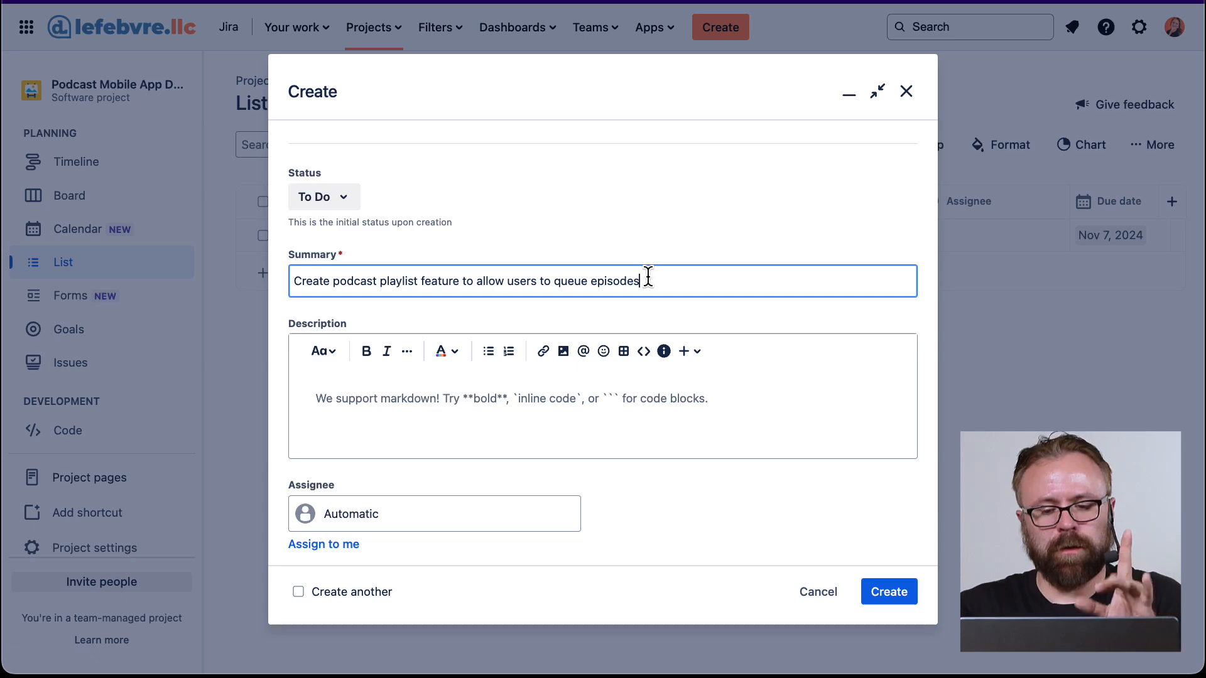
scroll(648, 277, "down", 10)
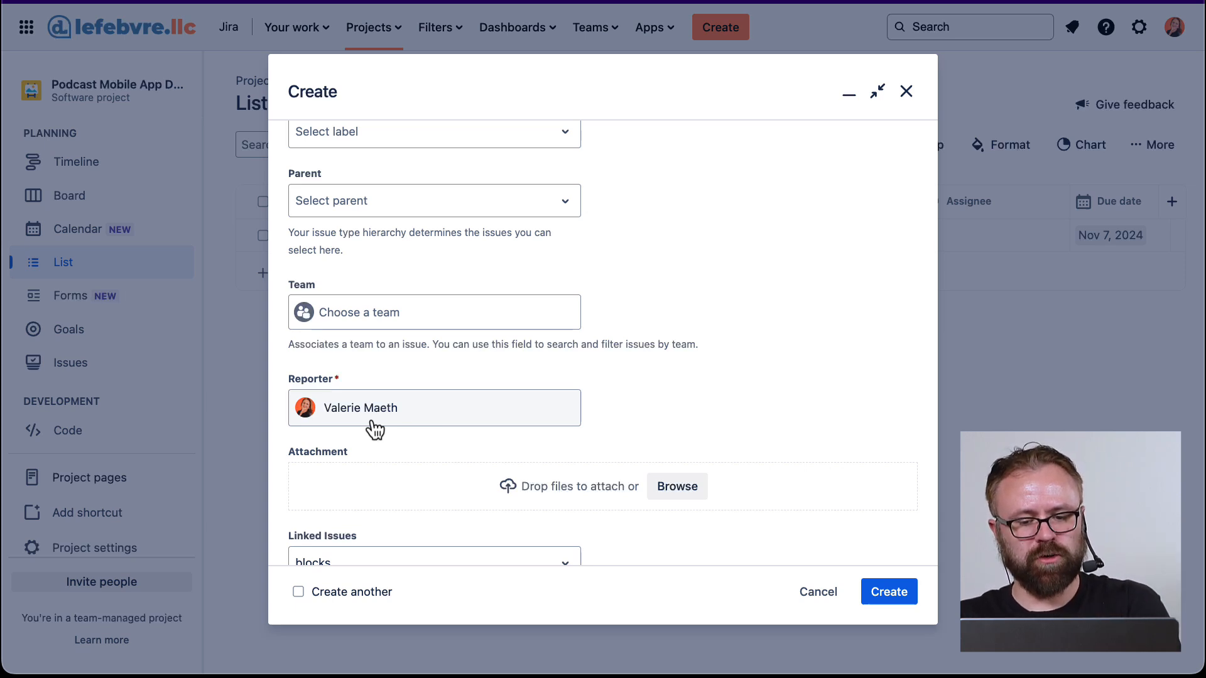
left_click(889, 602)
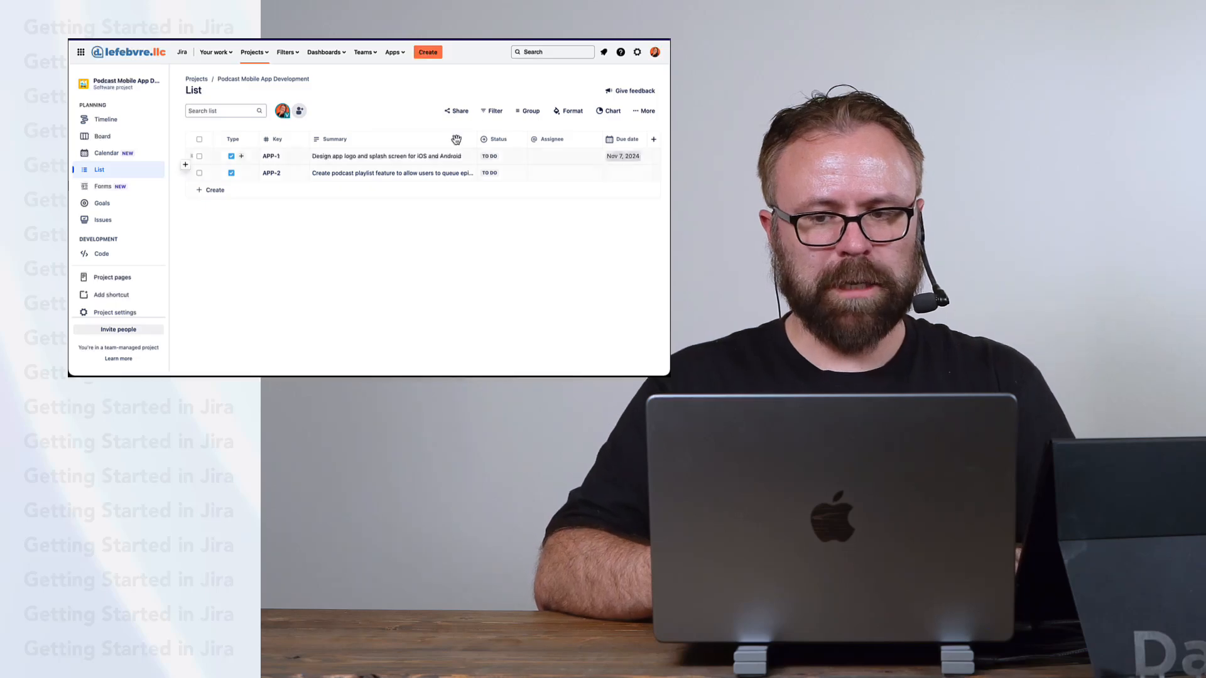
left_click(437, 57)
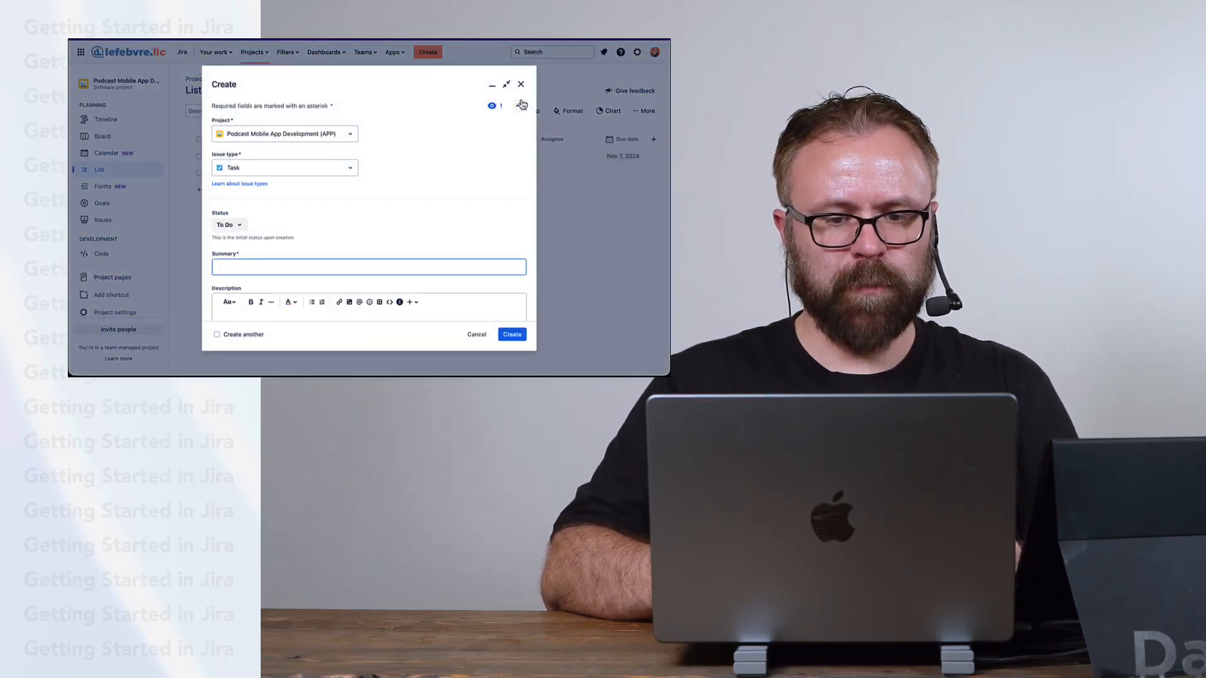
left_click(492, 85)
left_click(588, 358)
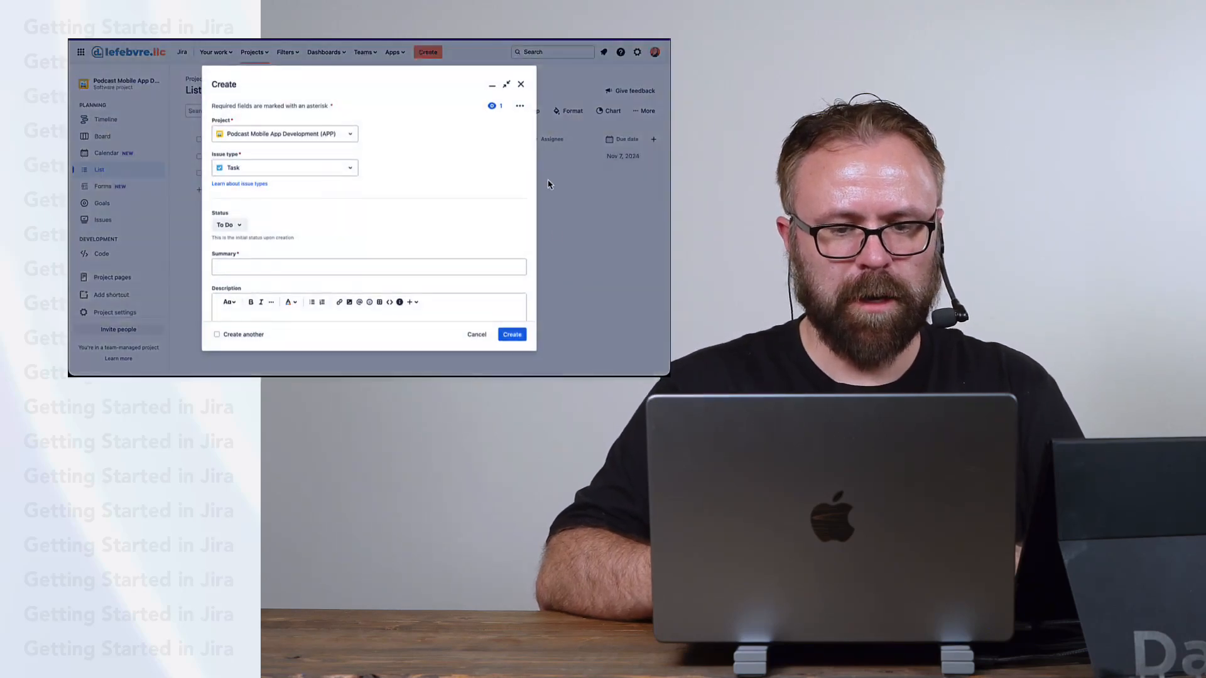
left_click(509, 84)
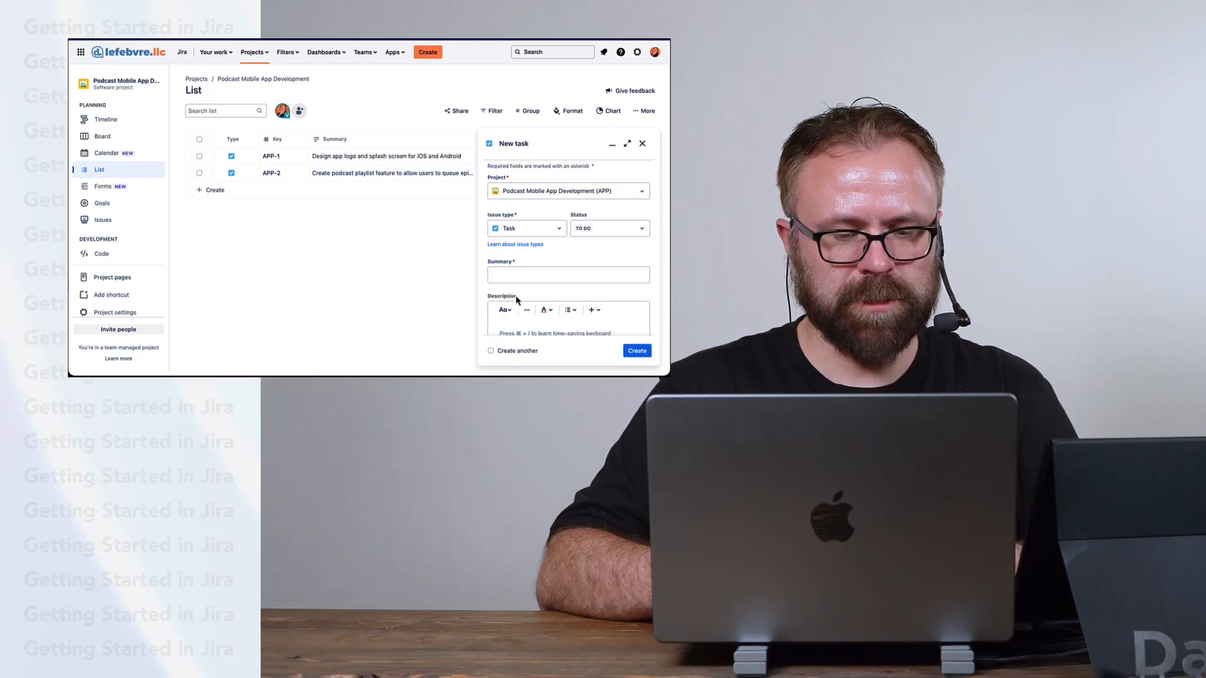
left_click(627, 144)
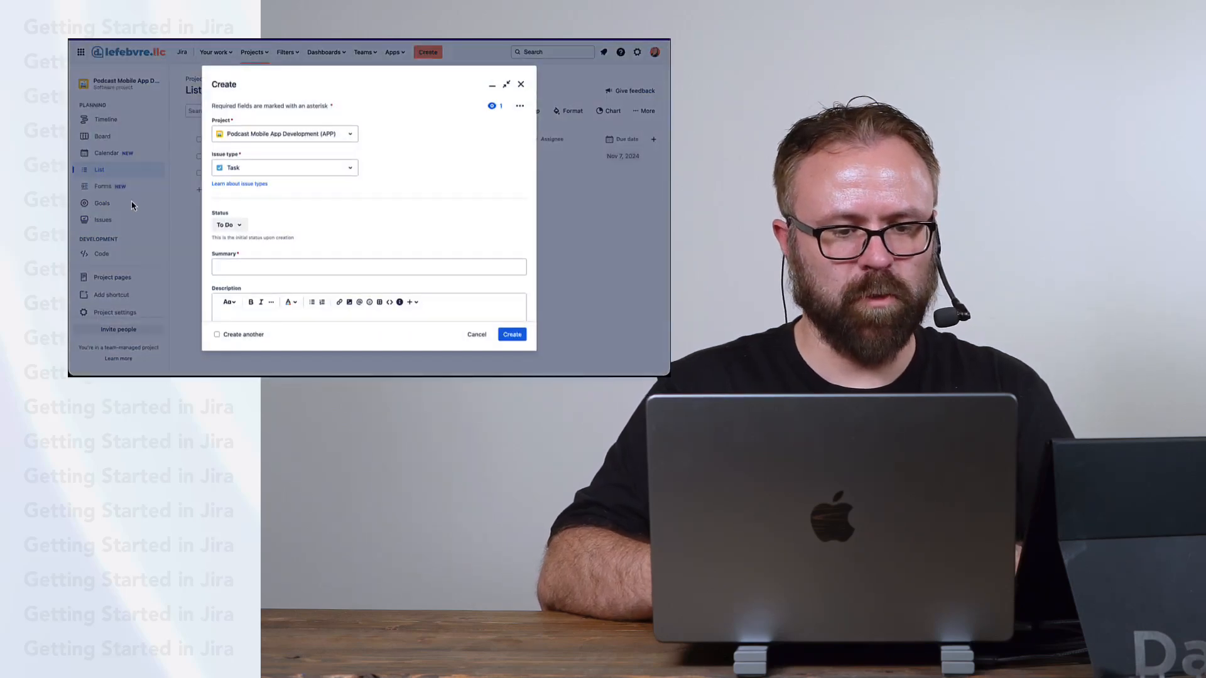
left_click(520, 85)
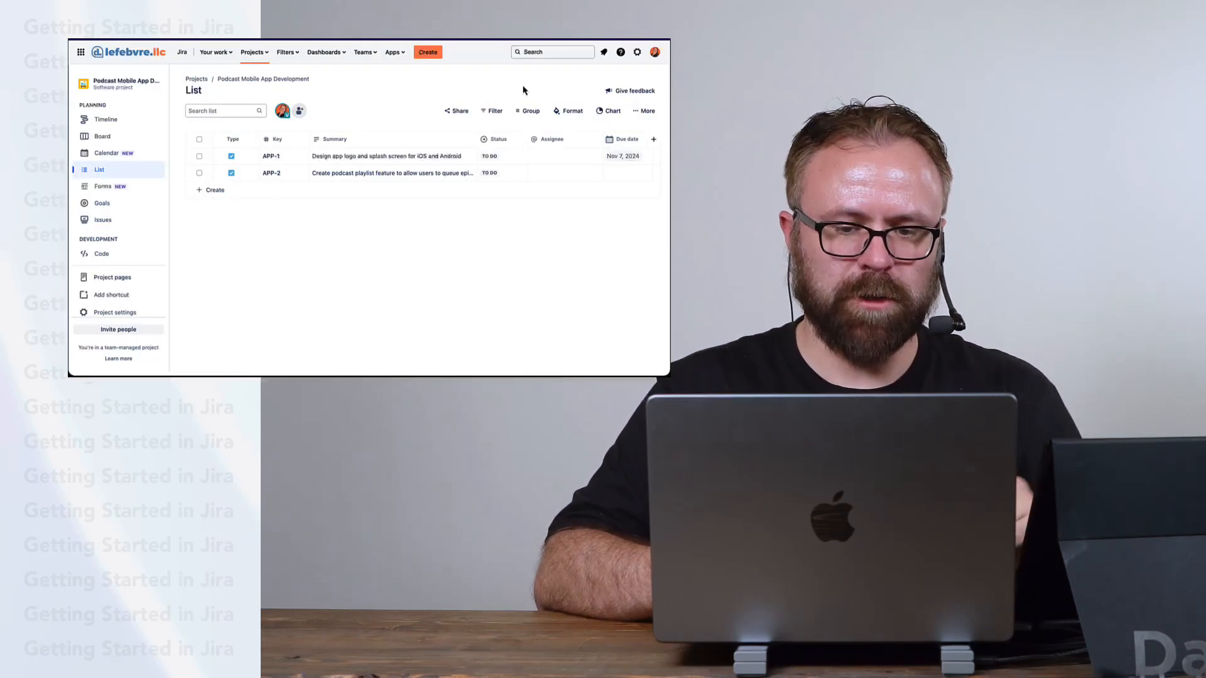
left_click(427, 54)
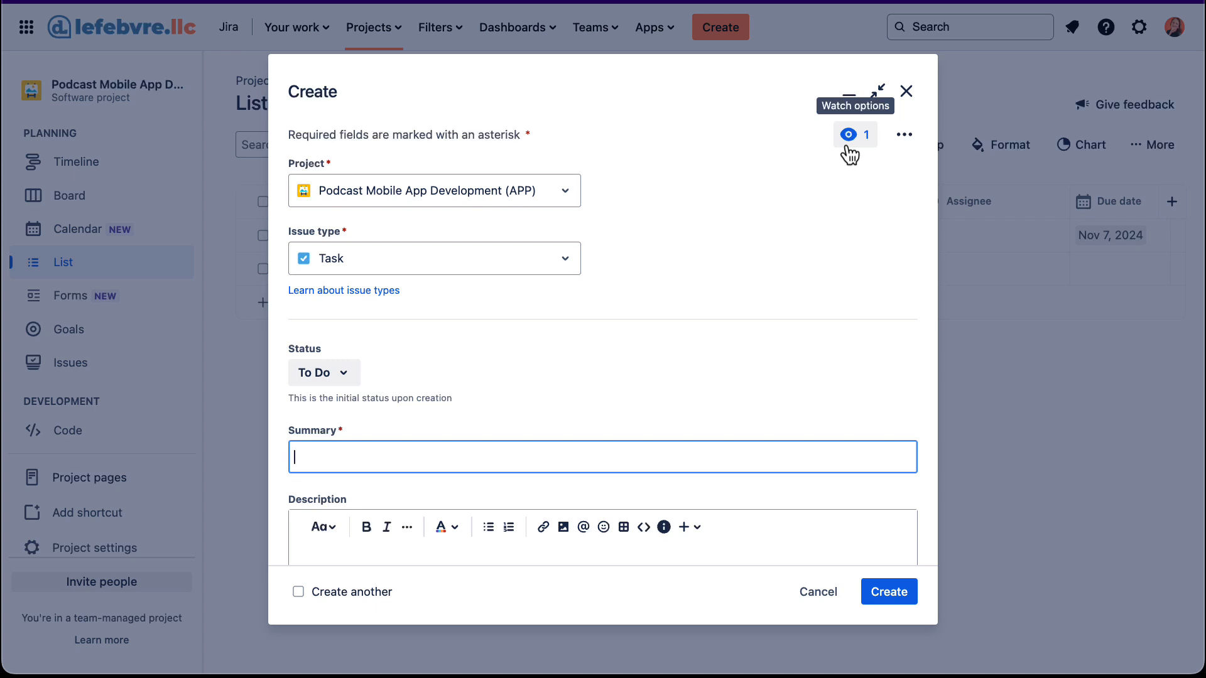
left_click(850, 154)
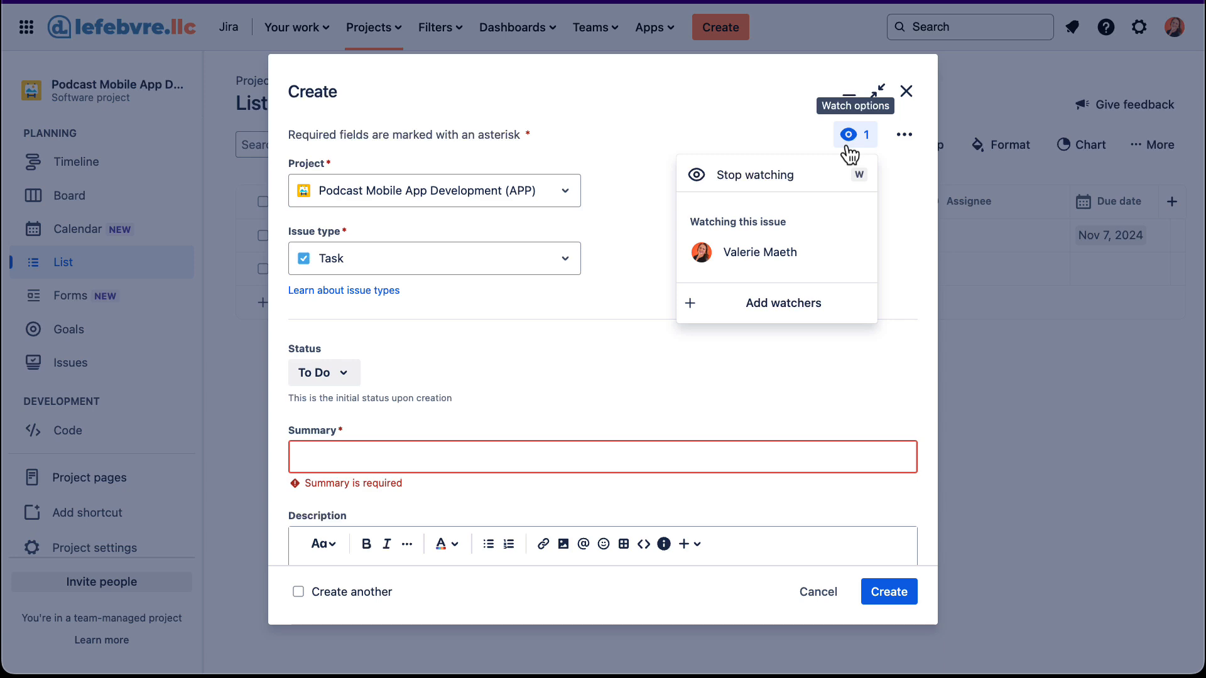
left_click(907, 95)
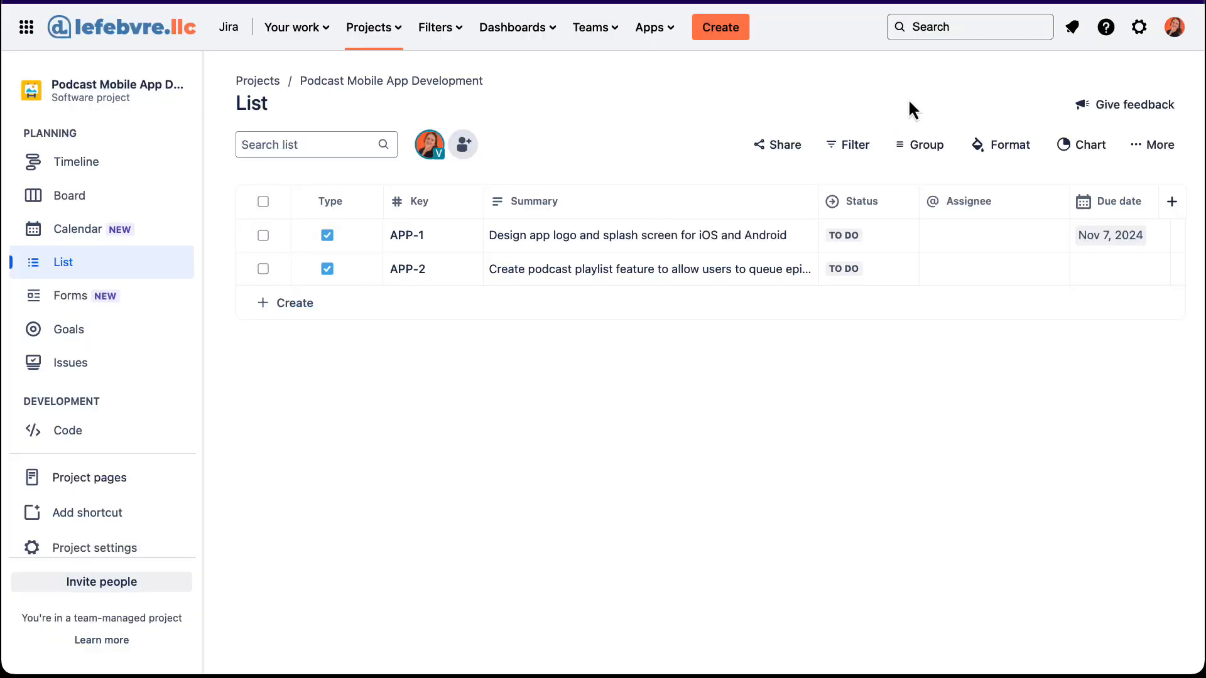
left_click(408, 269)
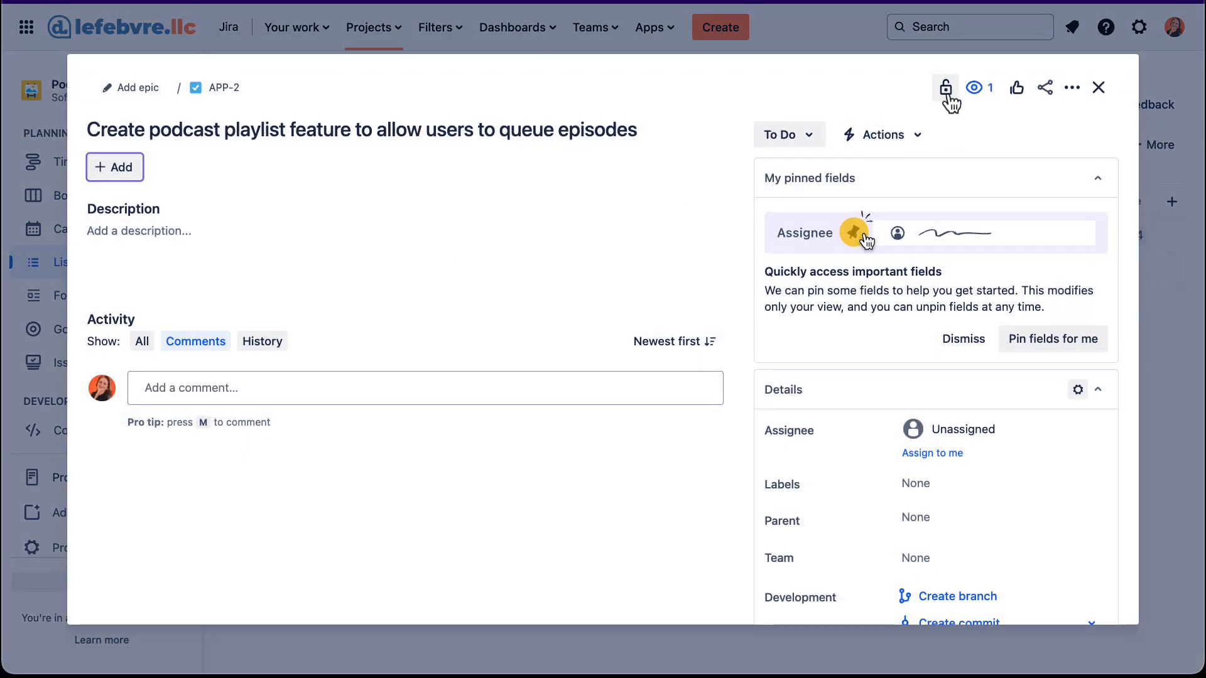
left_click(975, 87)
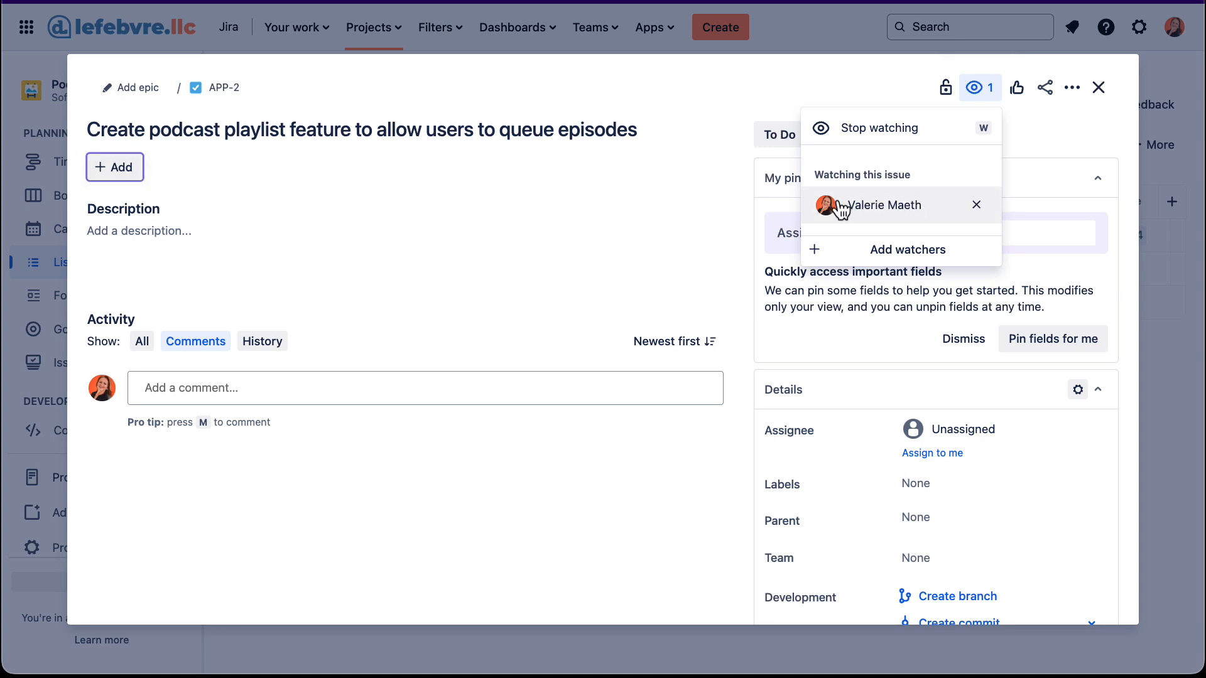
left_click(976, 206)
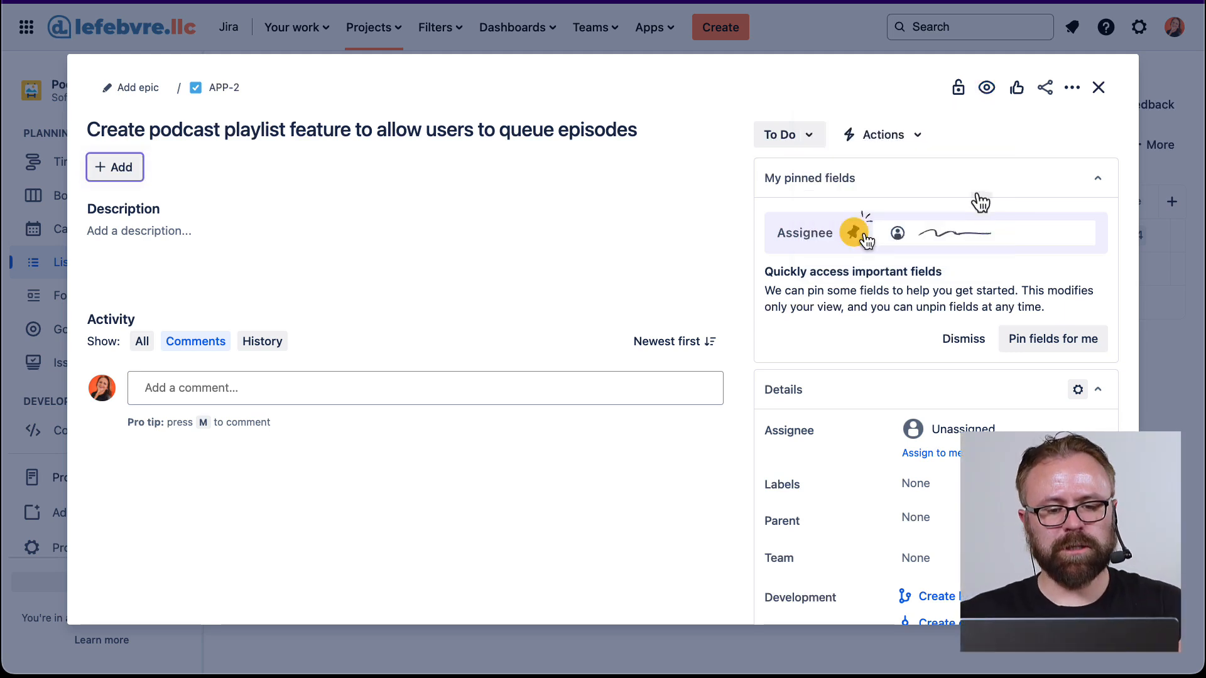
left_click(988, 92)
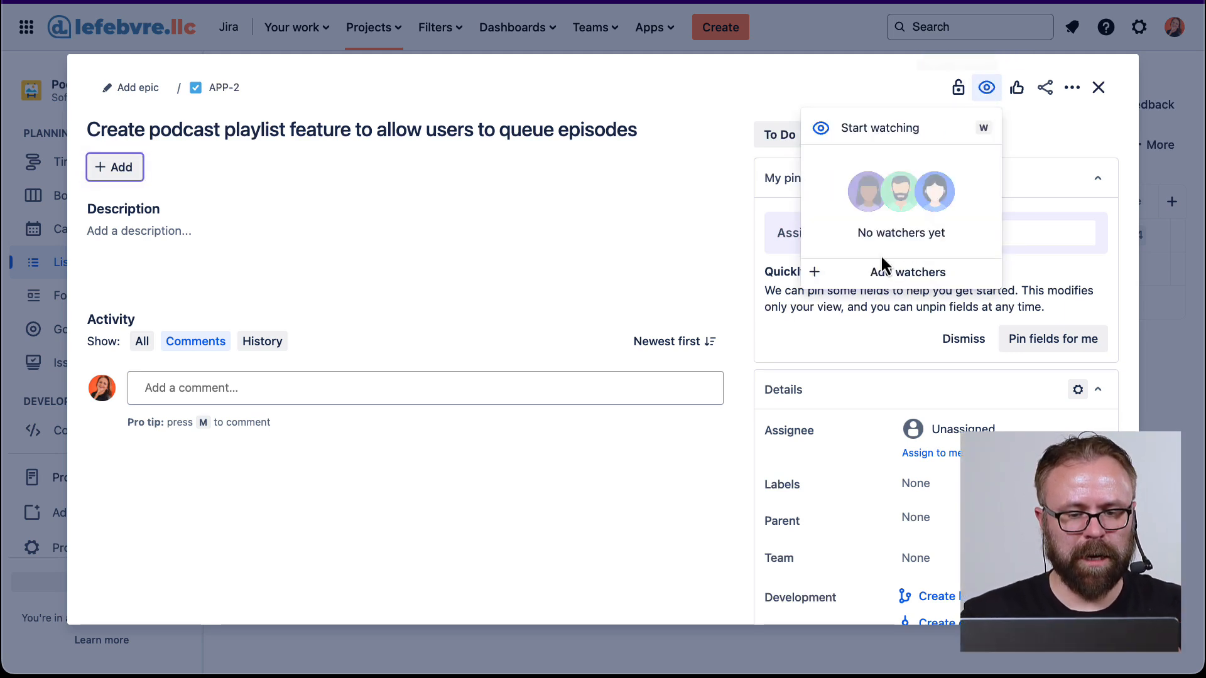
left_click(882, 275)
type("valer")
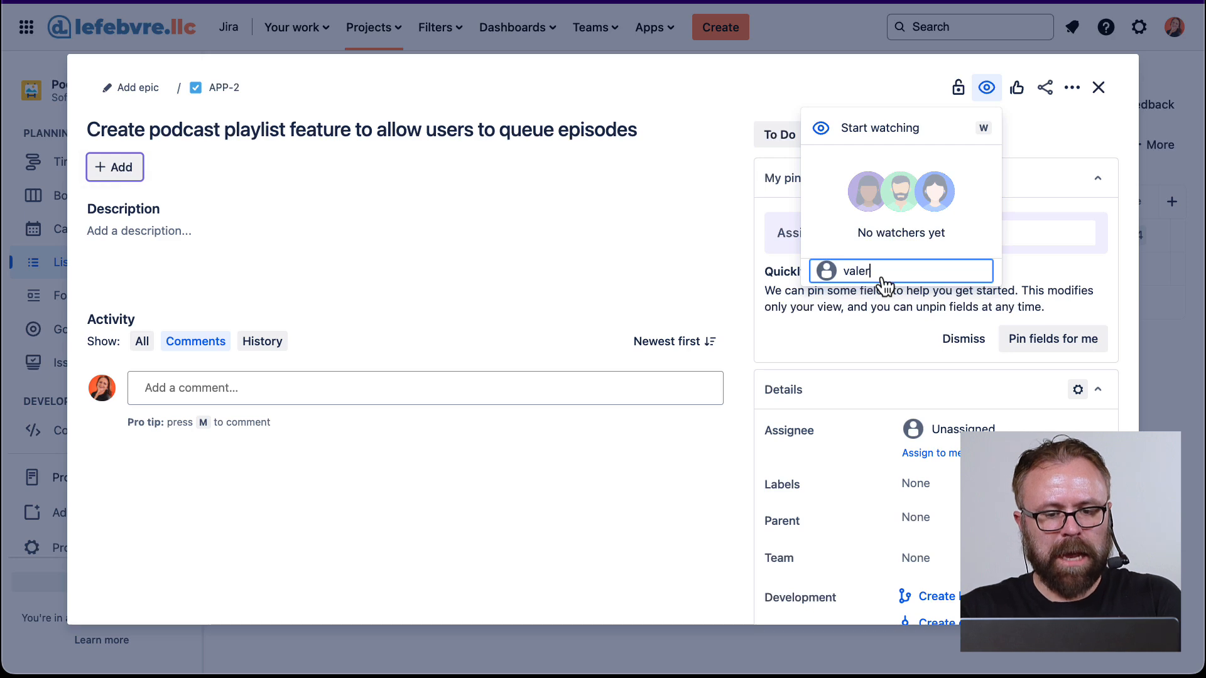
left_click(882, 325)
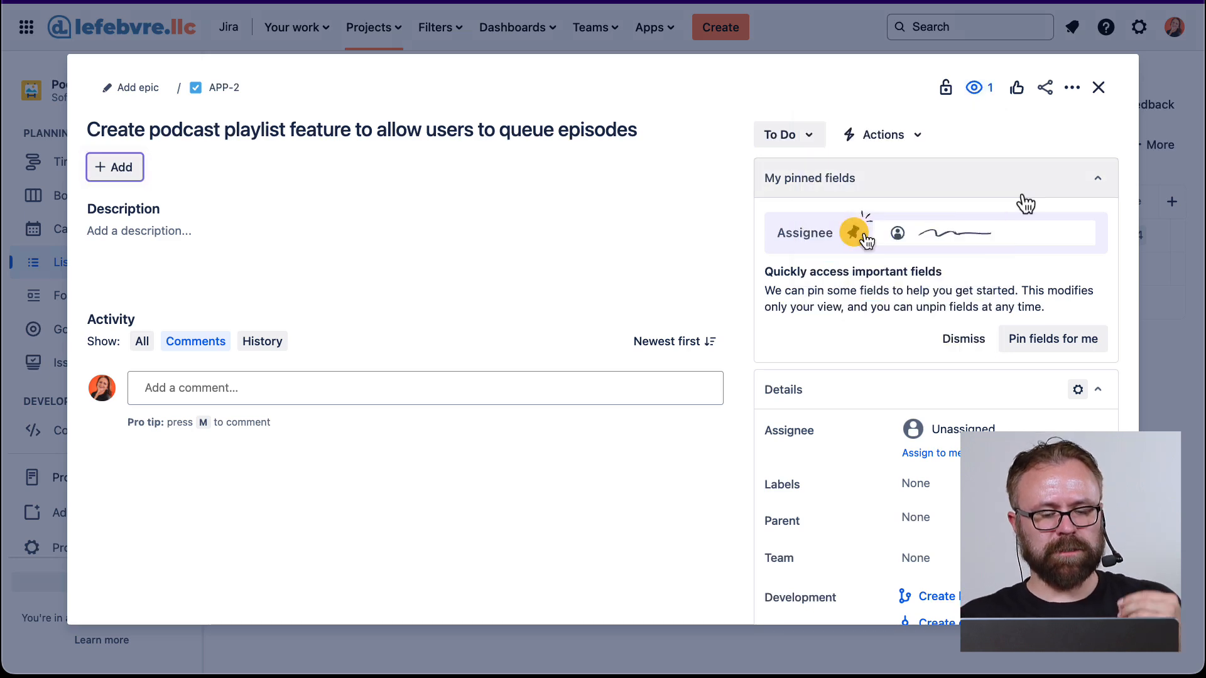
left_click(1099, 88)
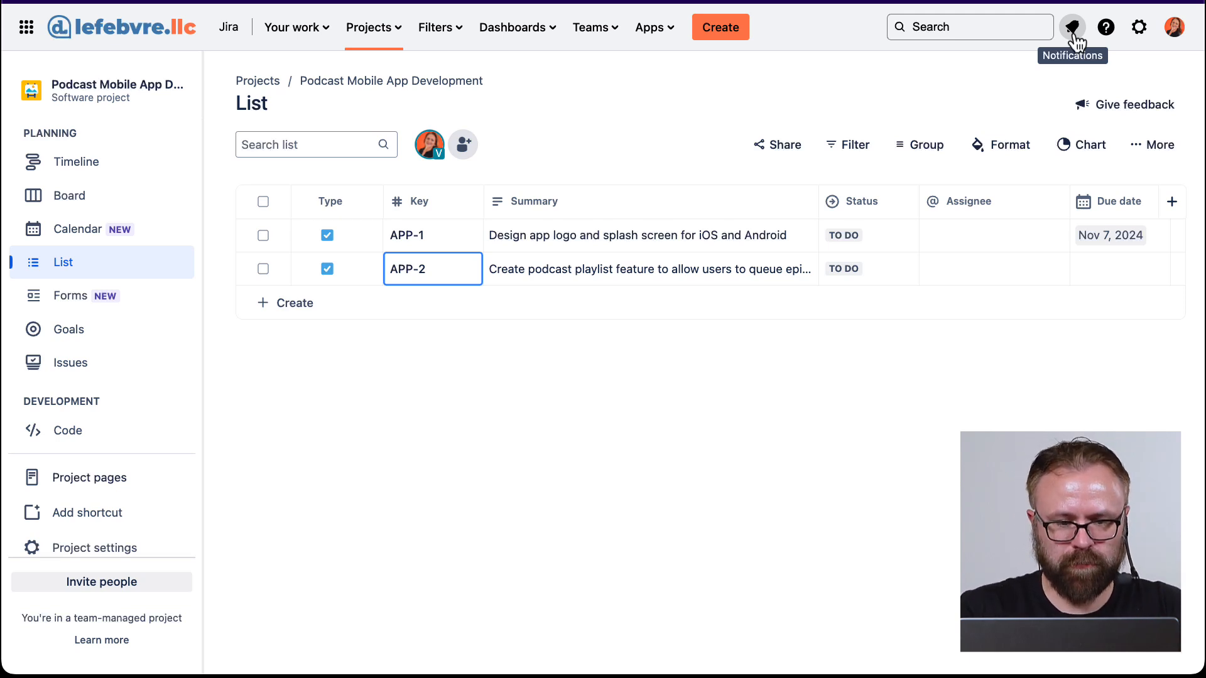
Open a new Create form and set its field chooser to Custom fields.
left_click(724, 28)
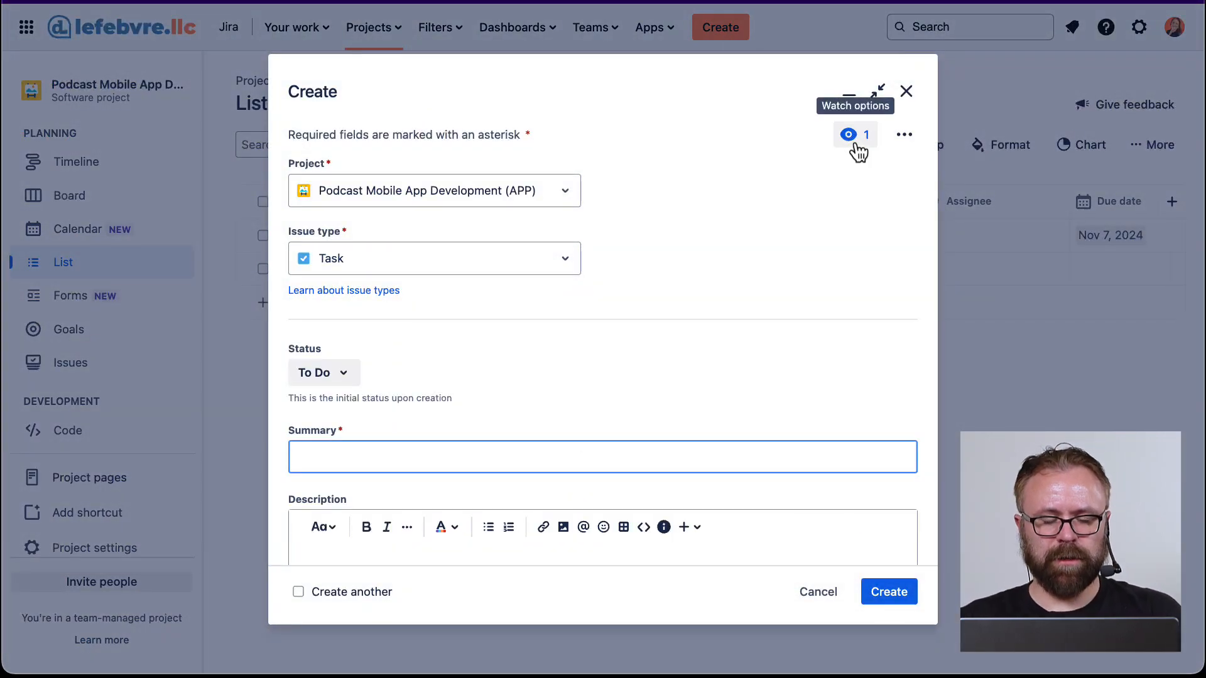
left_click(904, 137)
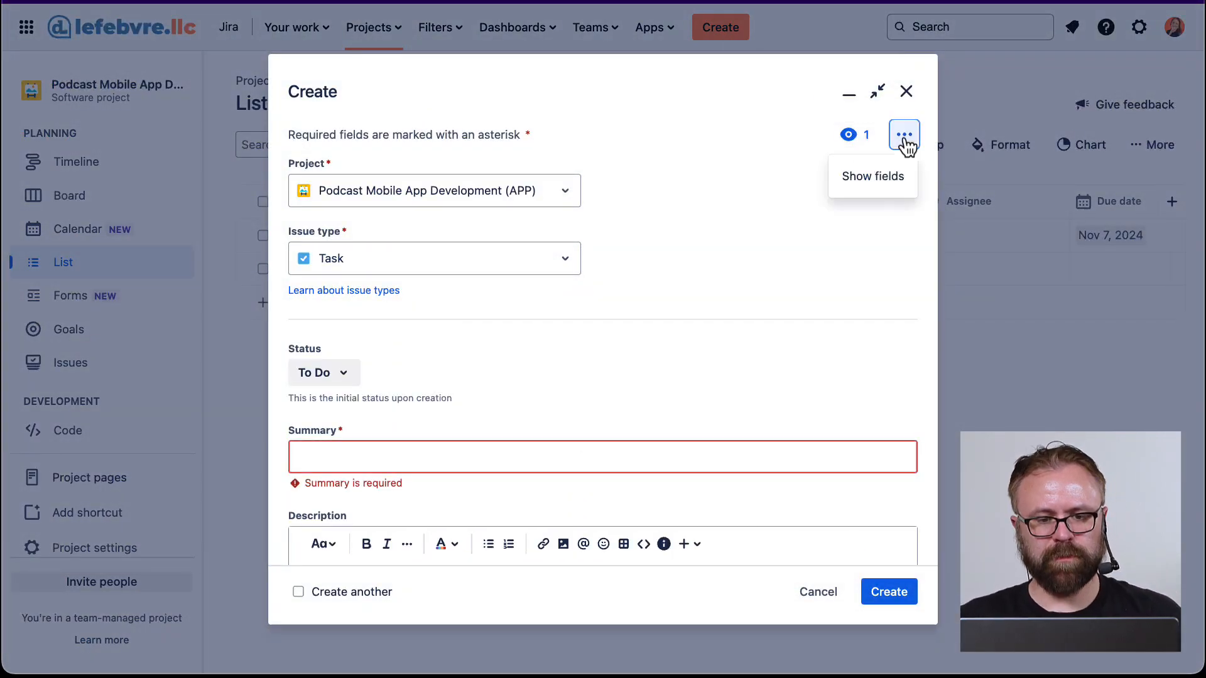
left_click(890, 176)
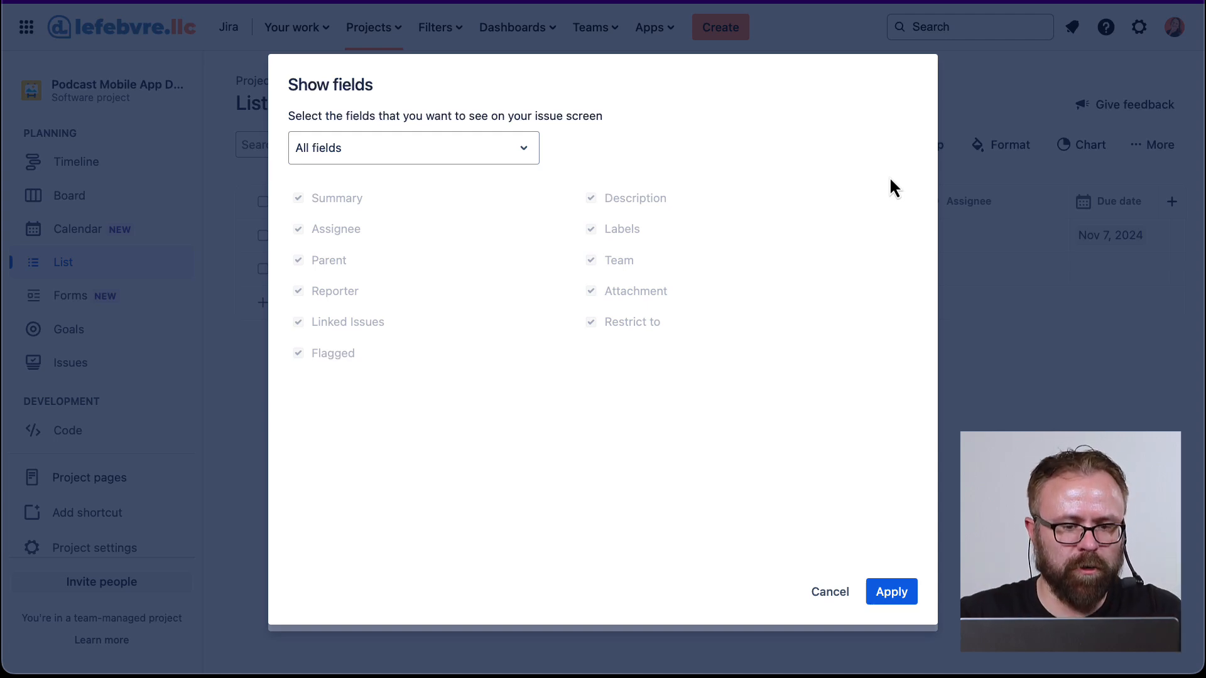
left_click(497, 161)
left_click(470, 214)
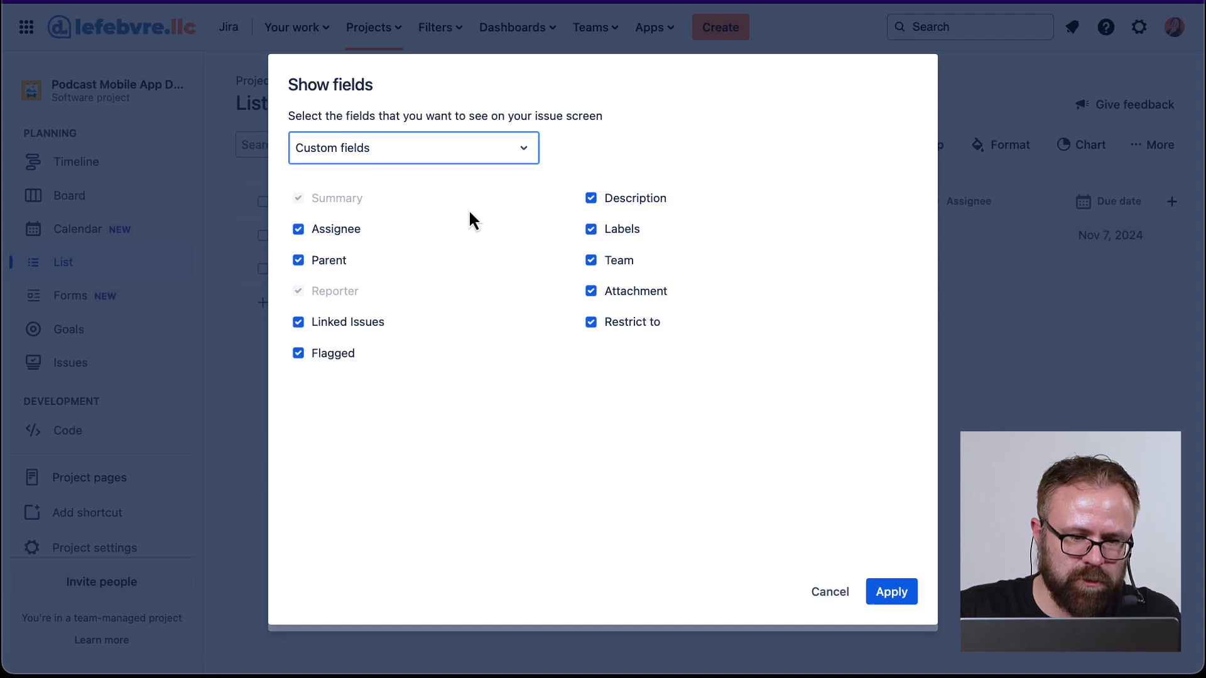
Hide Team, Attachment, Flagged and Linked Issues from the form, apply, and review it.
left_click(613, 261)
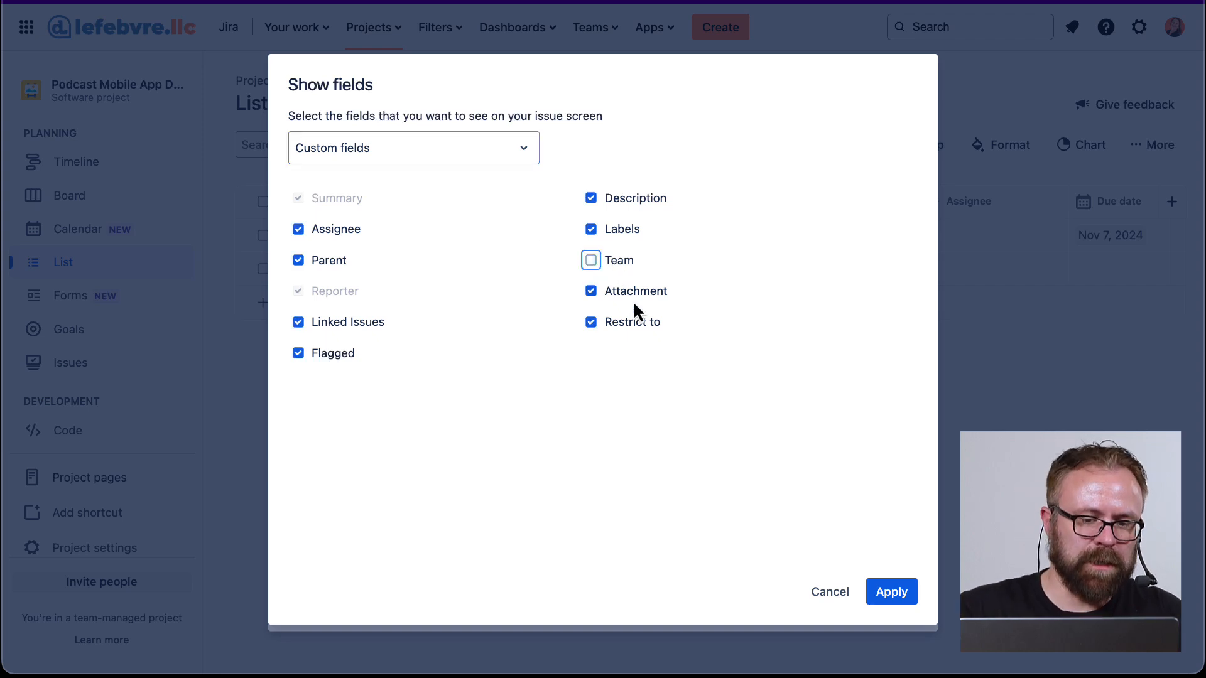
left_click(634, 296)
left_click(351, 361)
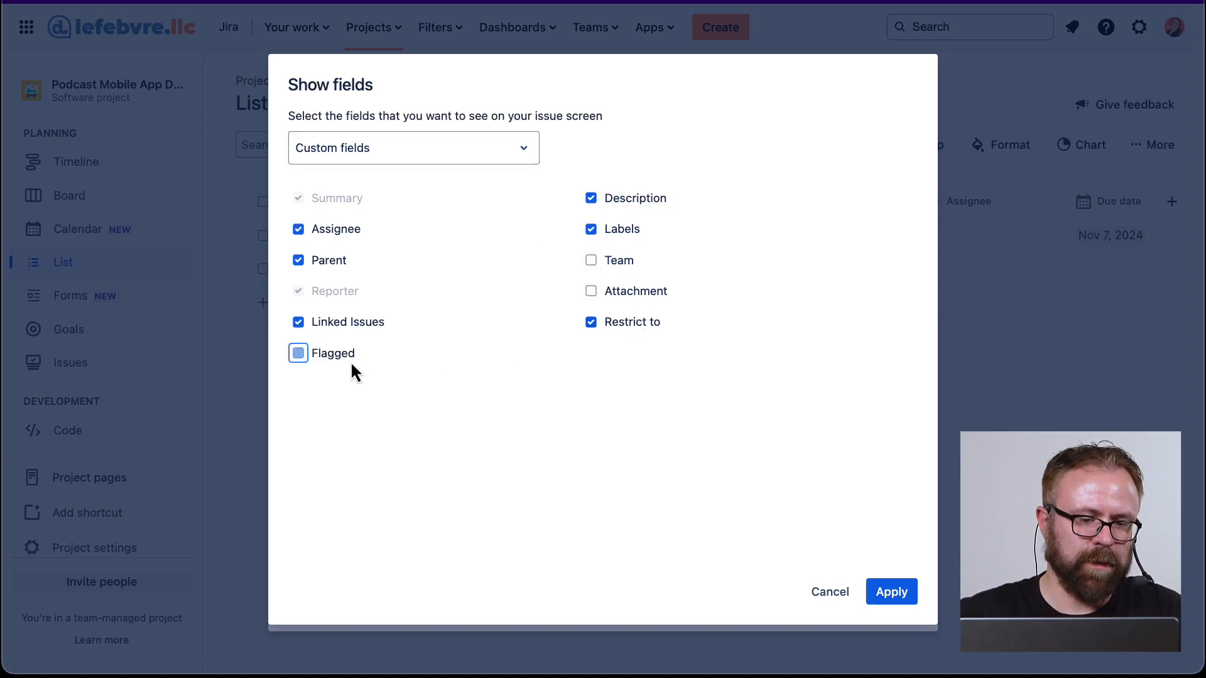
left_click(353, 324)
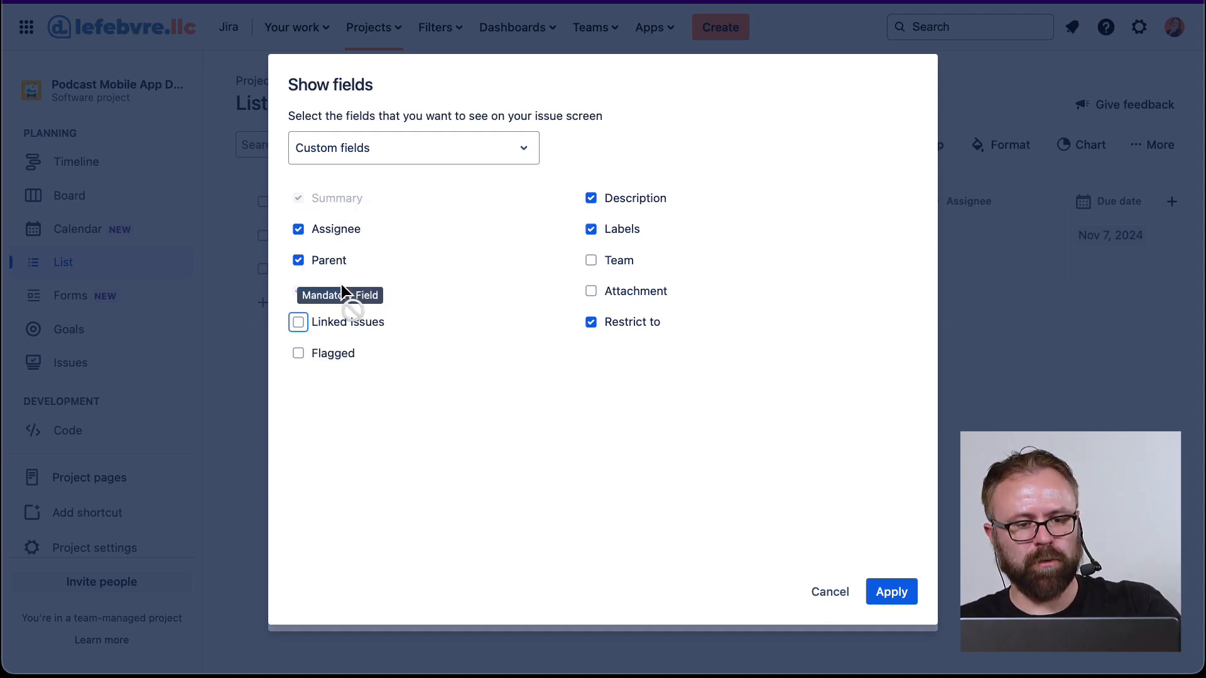
left_click(892, 591)
scroll(802, 432, "down", 3)
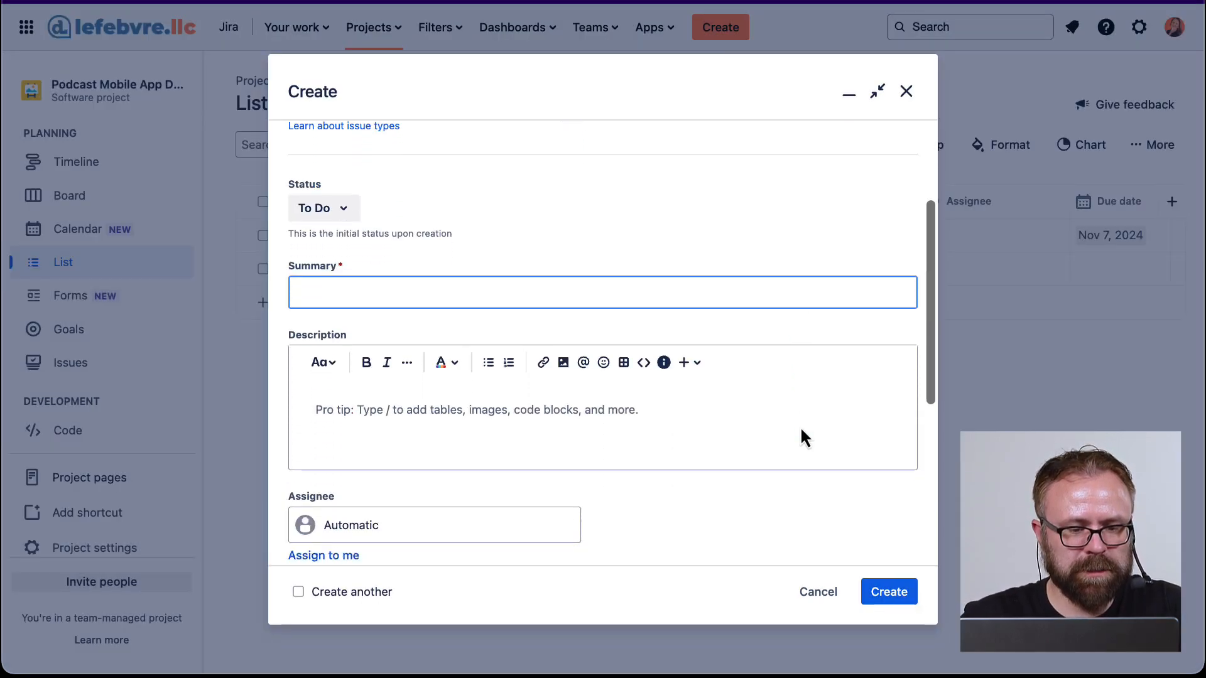
scroll(802, 432, "down", 5)
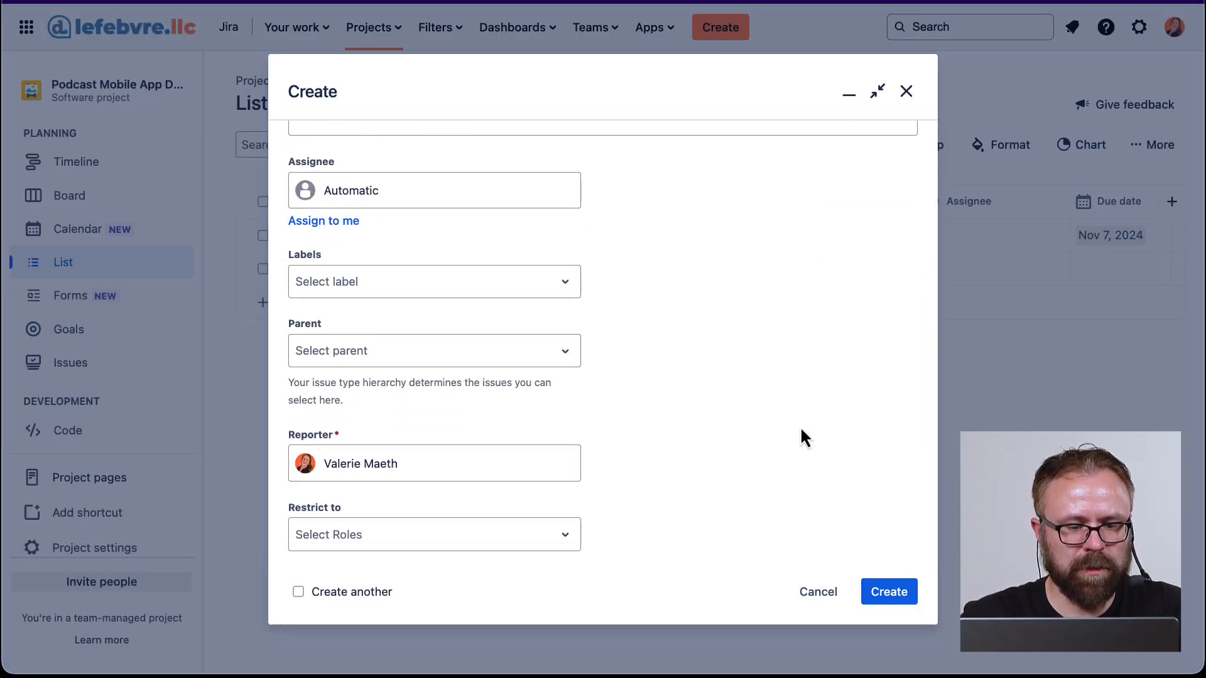
scroll(692, 347, "up", 5)
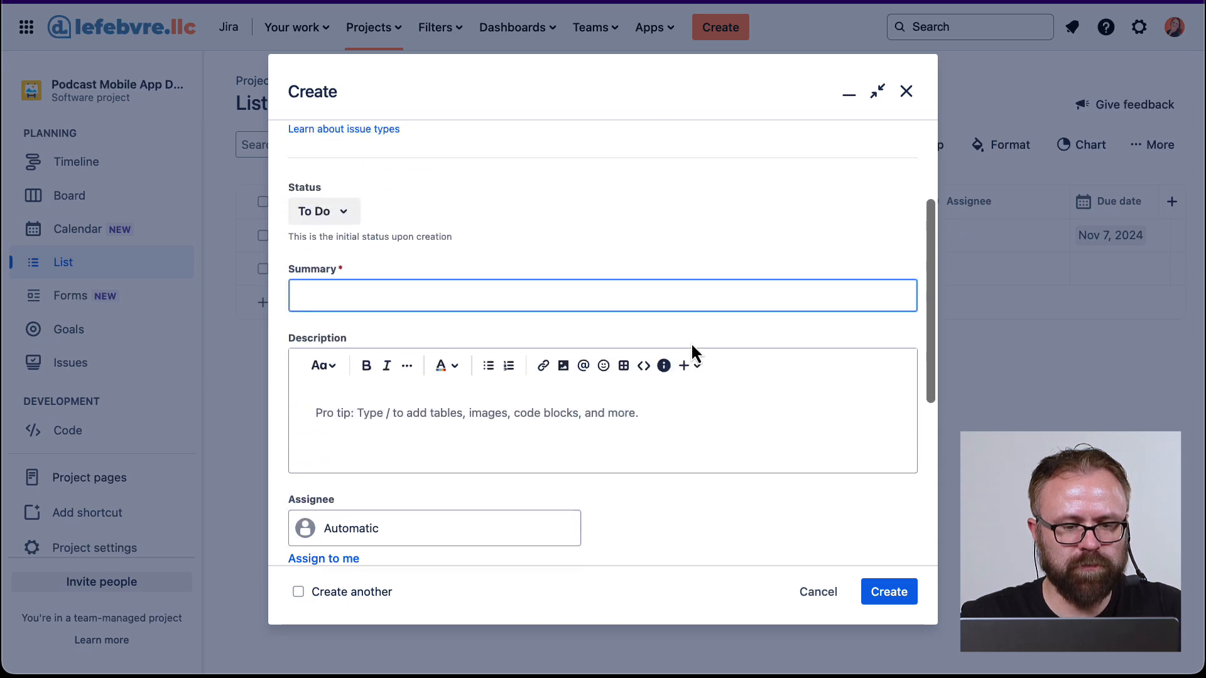
scroll(691, 342, "up", 2)
scroll(690, 342, "down", 5)
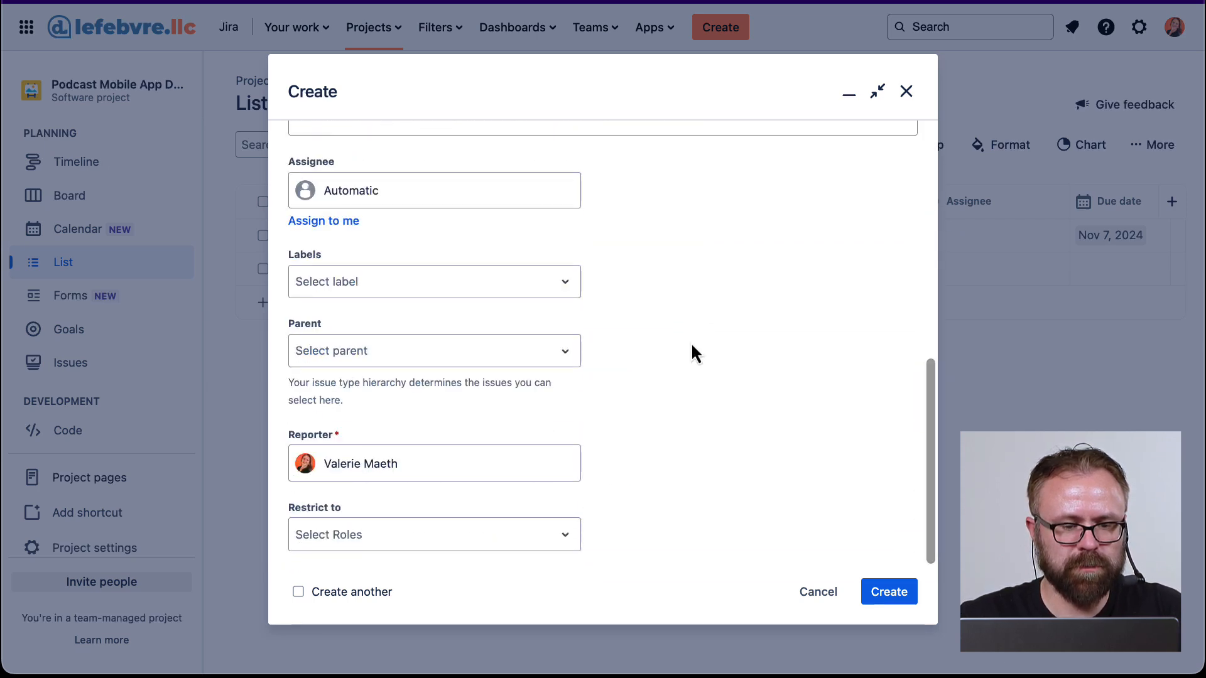
scroll(691, 342, "up", 6)
Restore all fields on the Create form, including Team, Attachment, Flagged and Linked Issues.
left_click(904, 133)
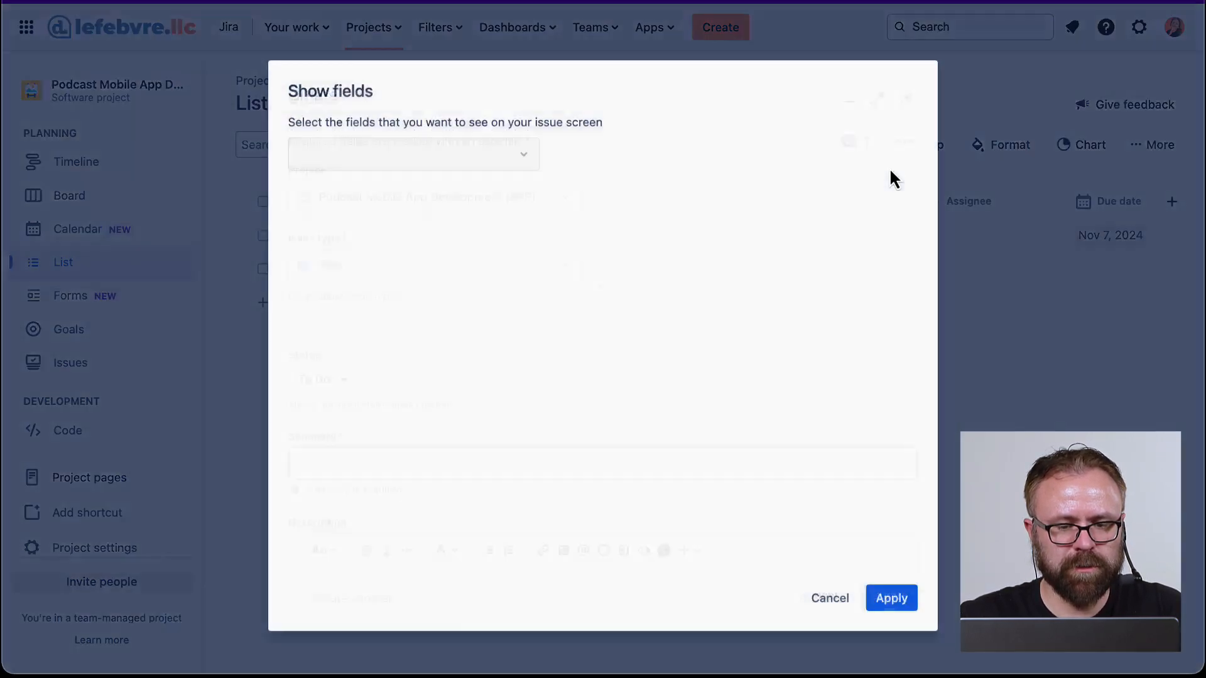
left_click(421, 159)
left_click(422, 187)
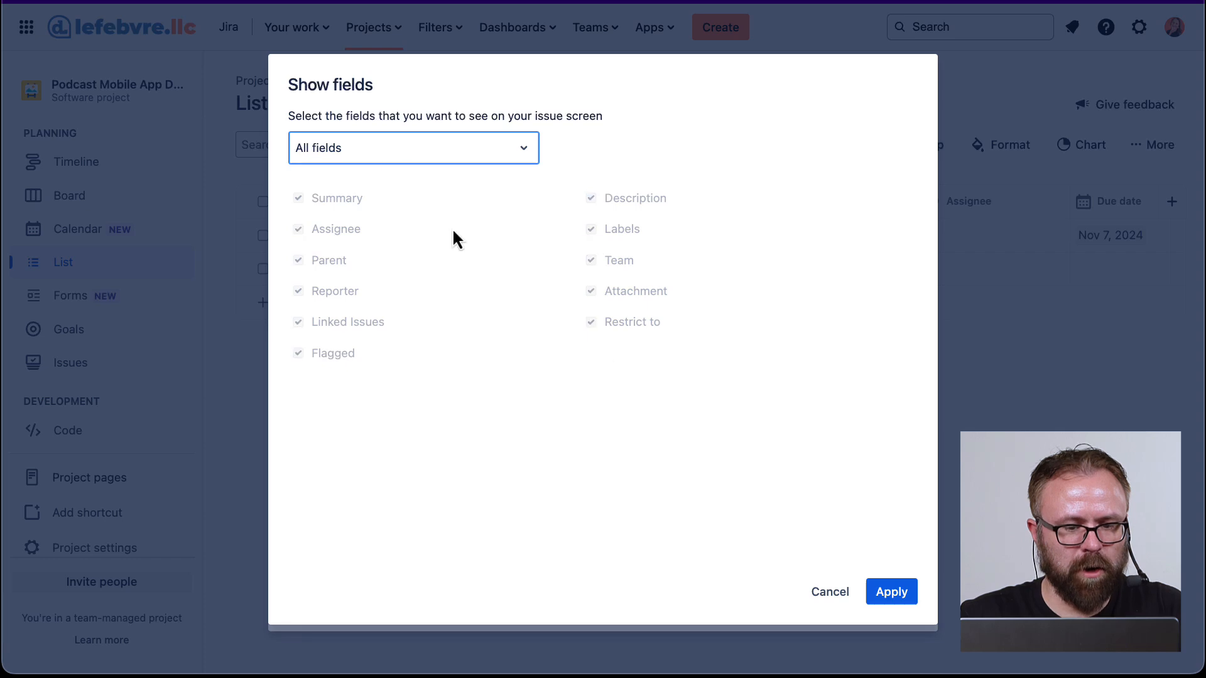
left_click(903, 591)
scroll(757, 435, "down", 6)
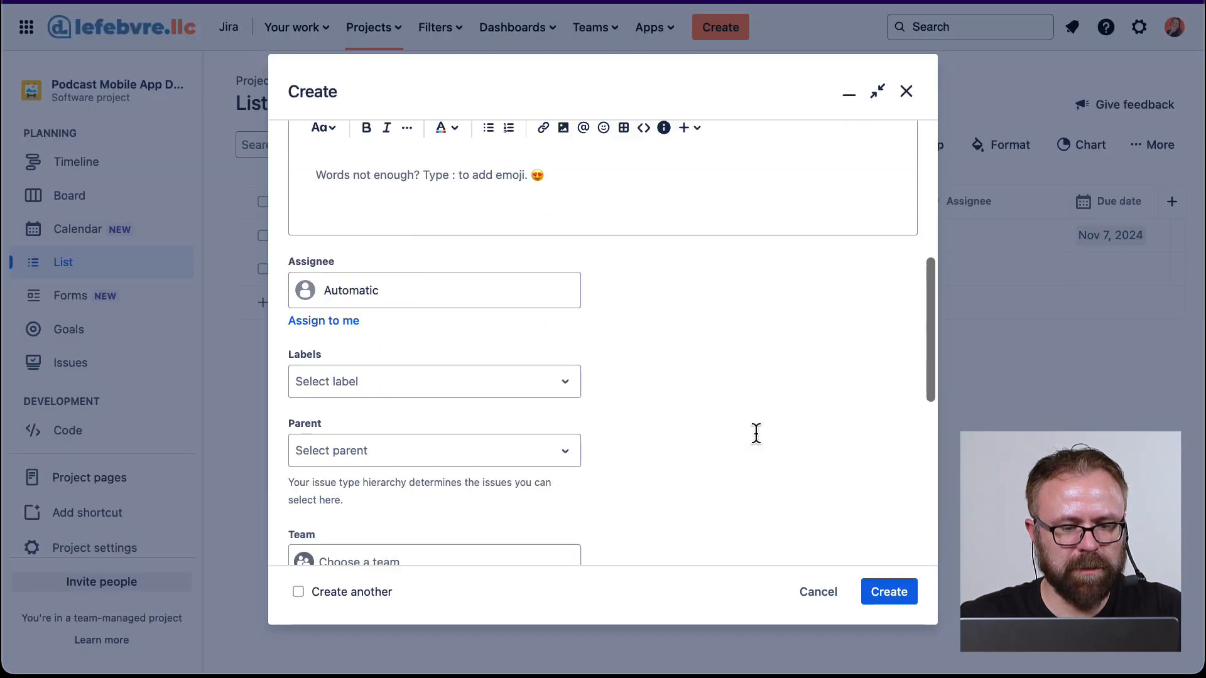
scroll(757, 435, "down", 10)
scroll(757, 435, "up", 1)
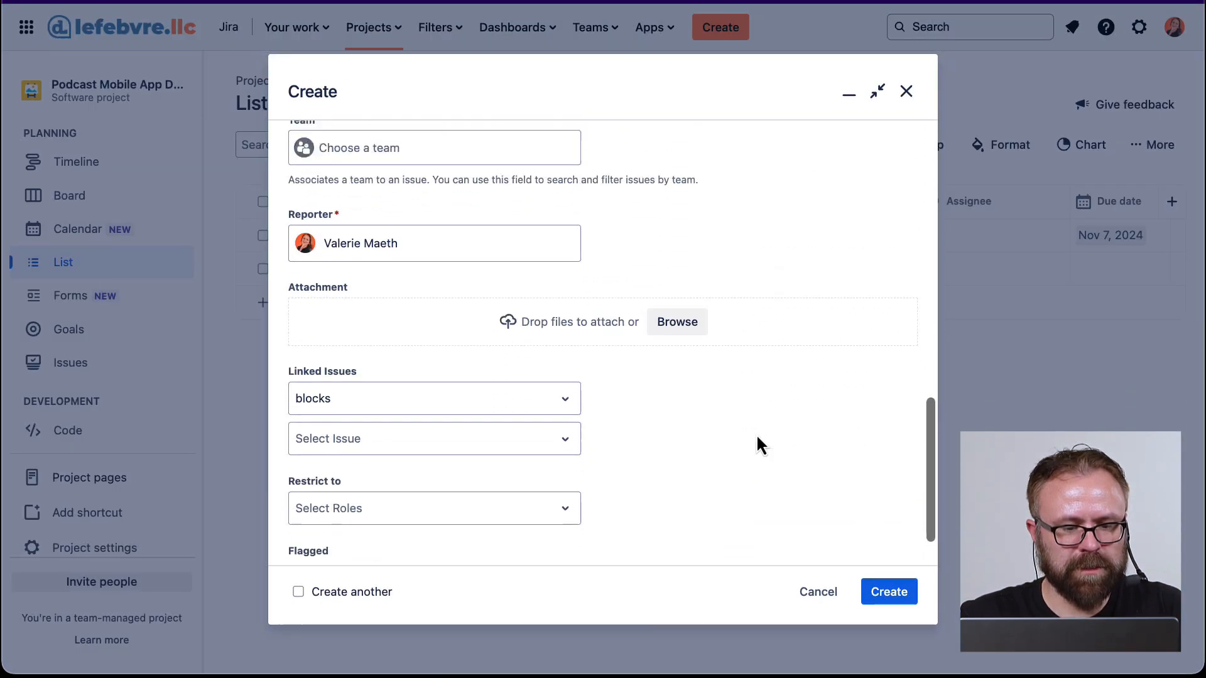
scroll(756, 434, "up", 15)
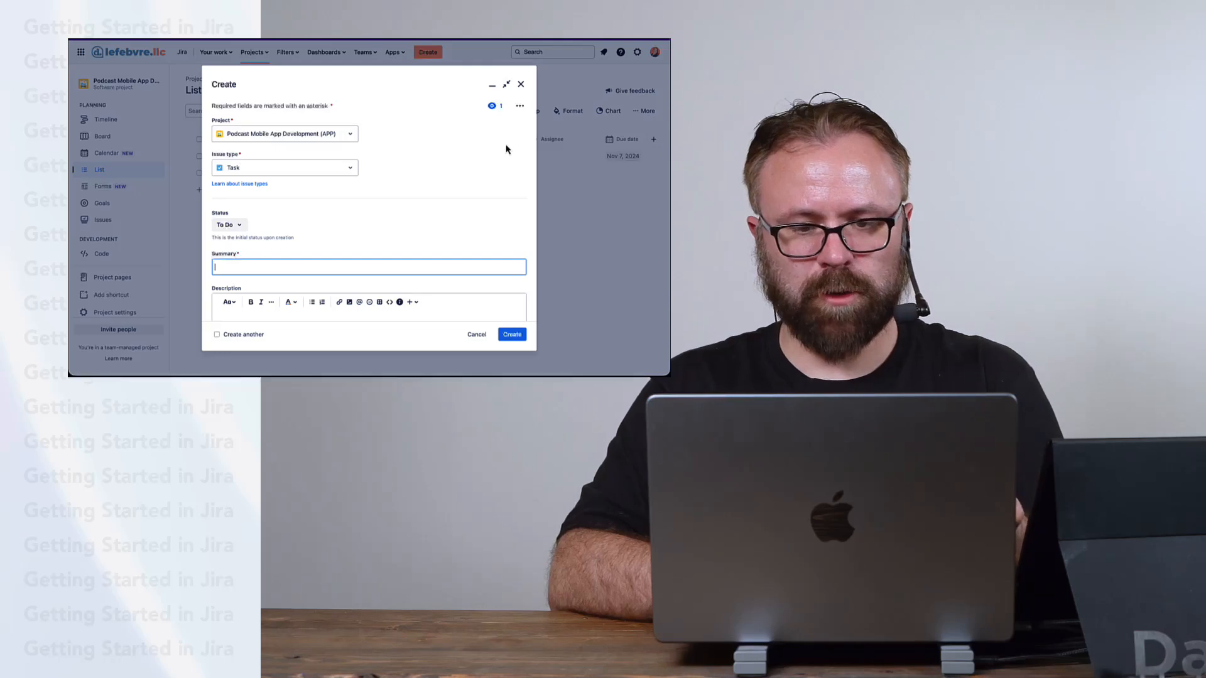
Reopen the form's Show fields chooser filtered to Custom fields.
left_click(519, 106)
left_click(509, 127)
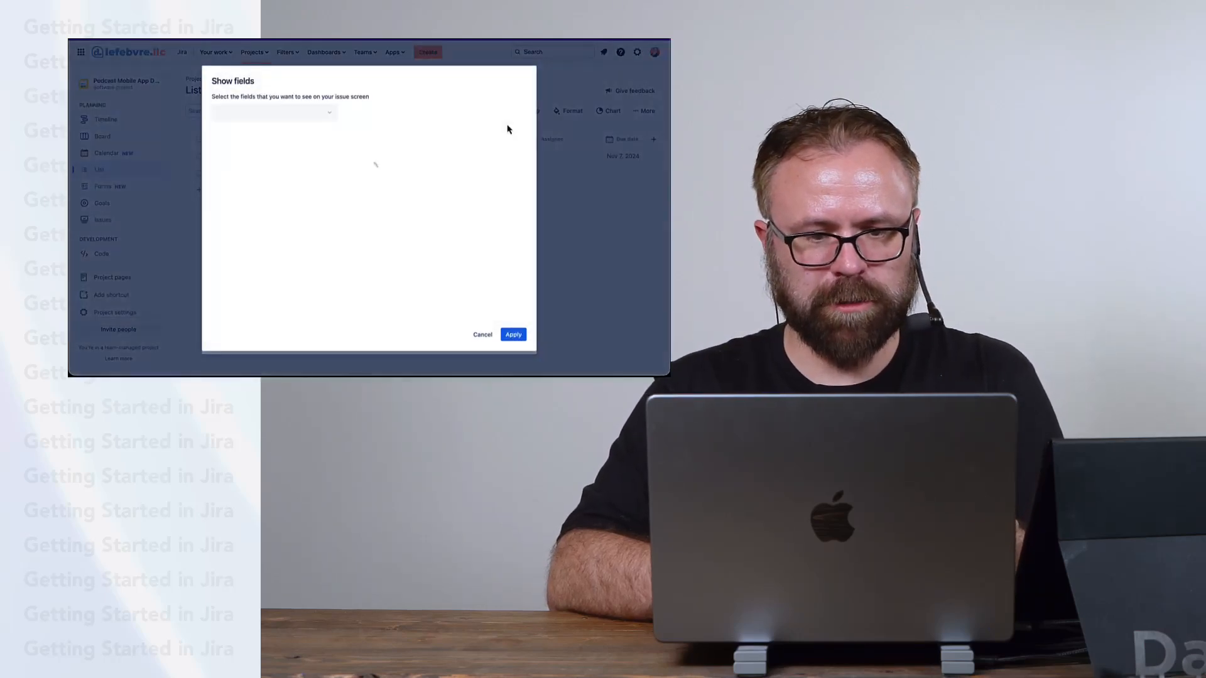
left_click(307, 113)
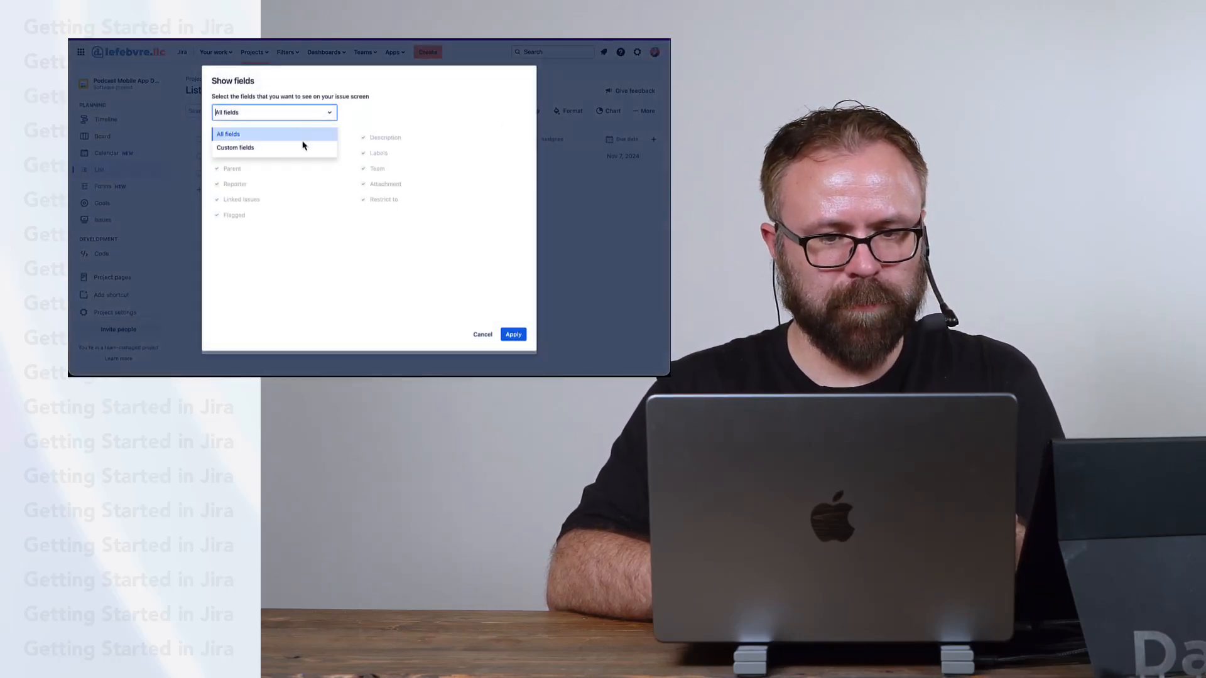
left_click(309, 149)
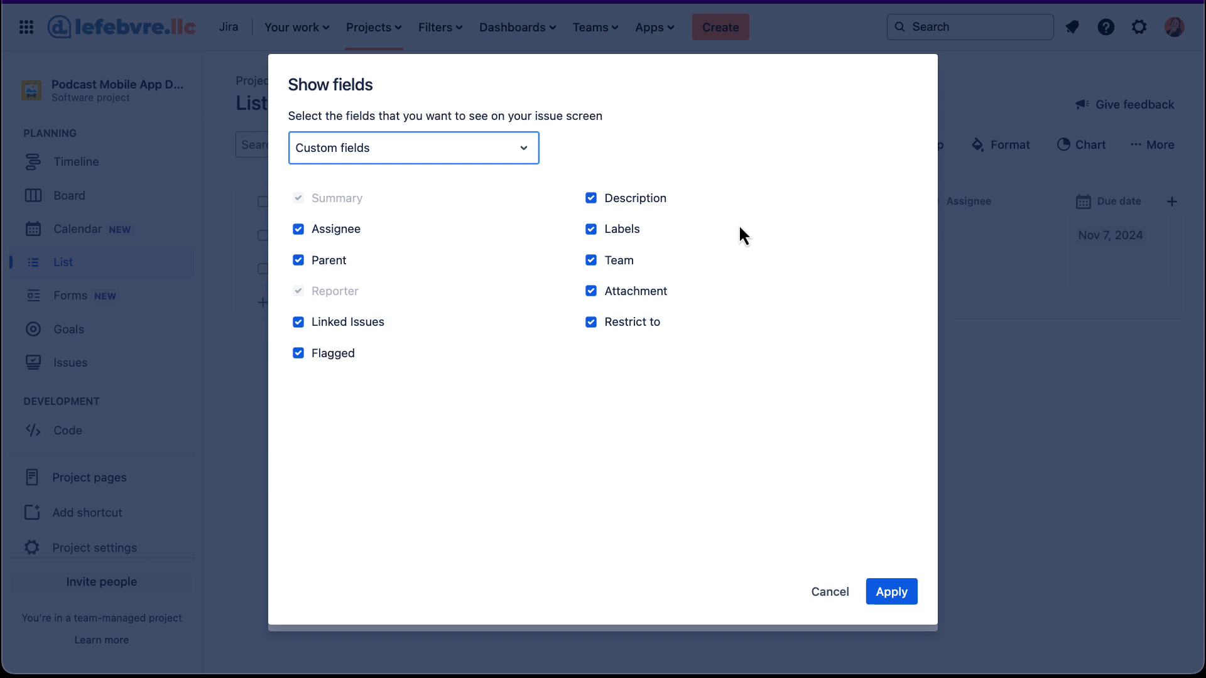
Cancel the field chooser and review the form with Task as the issue type.
left_click(830, 587)
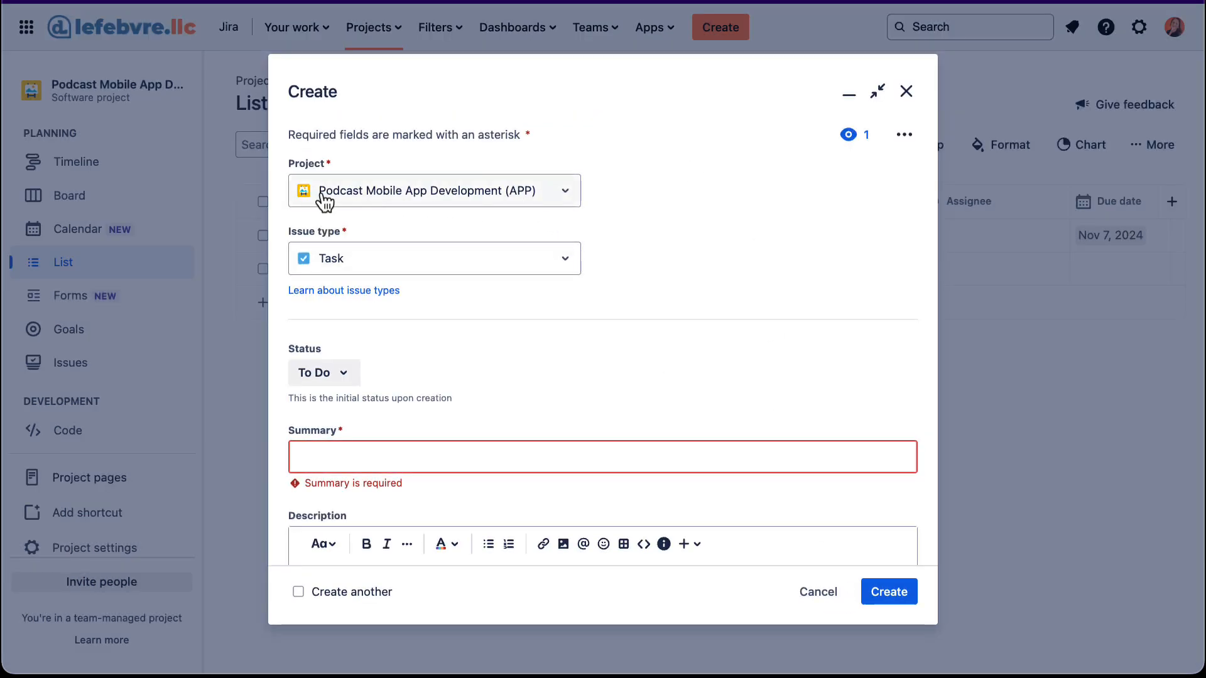
left_click(519, 264)
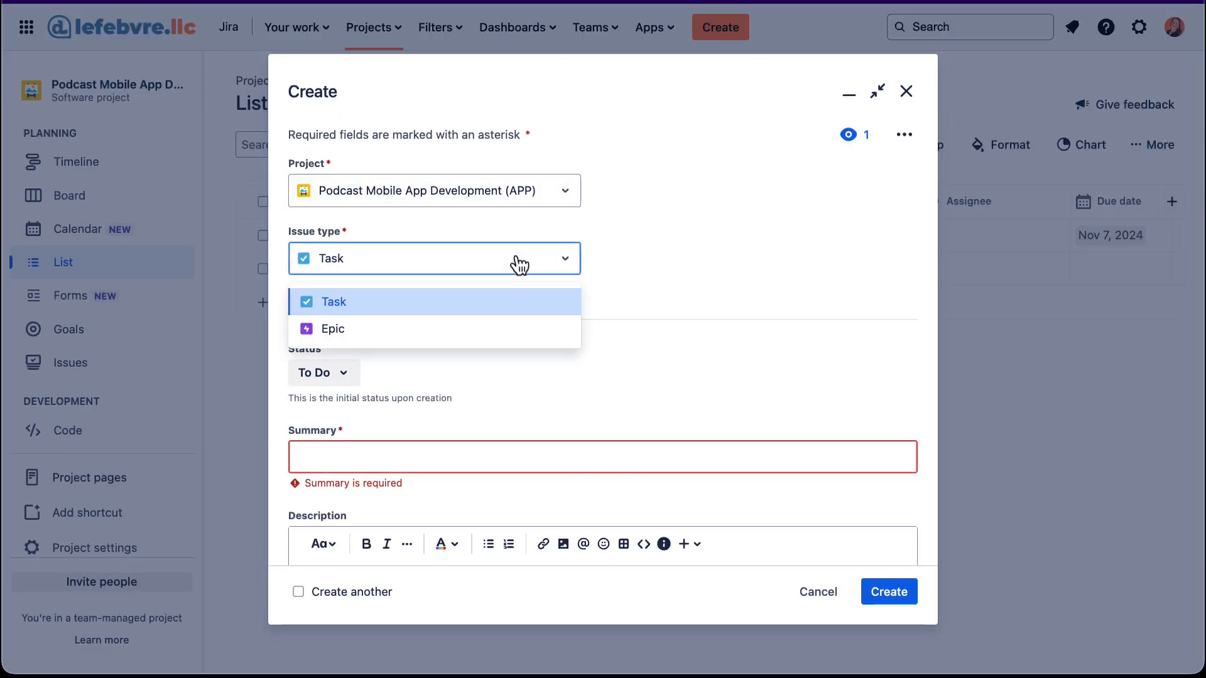
left_click(347, 301)
scroll(616, 382, "down", 10)
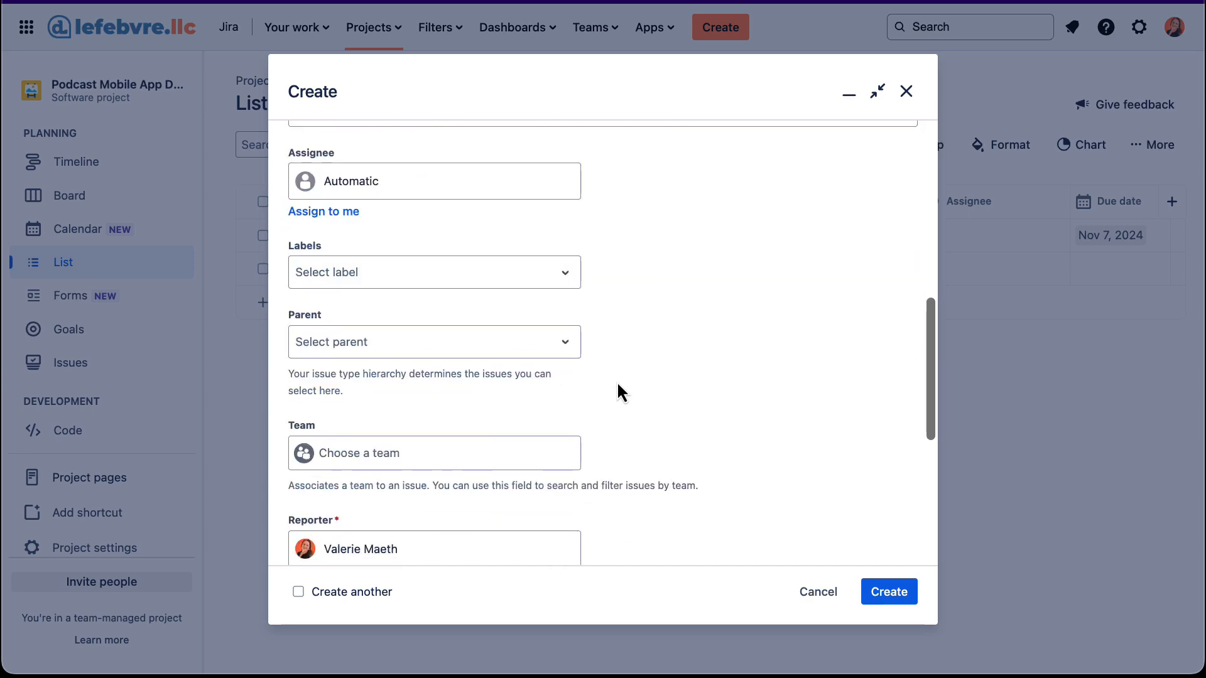
scroll(616, 382, "up", 10)
Switch the issue type to Epic to compare its fields, then back to Task.
left_click(452, 270)
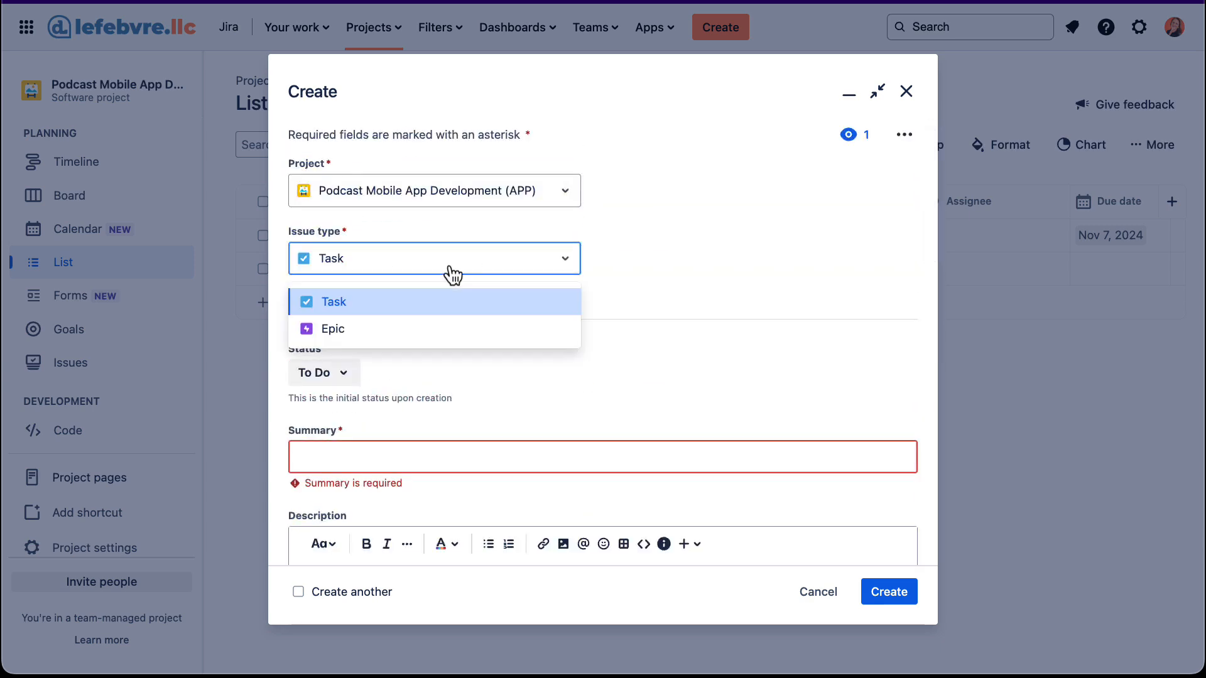
left_click(448, 303)
scroll(675, 345, "down", 10)
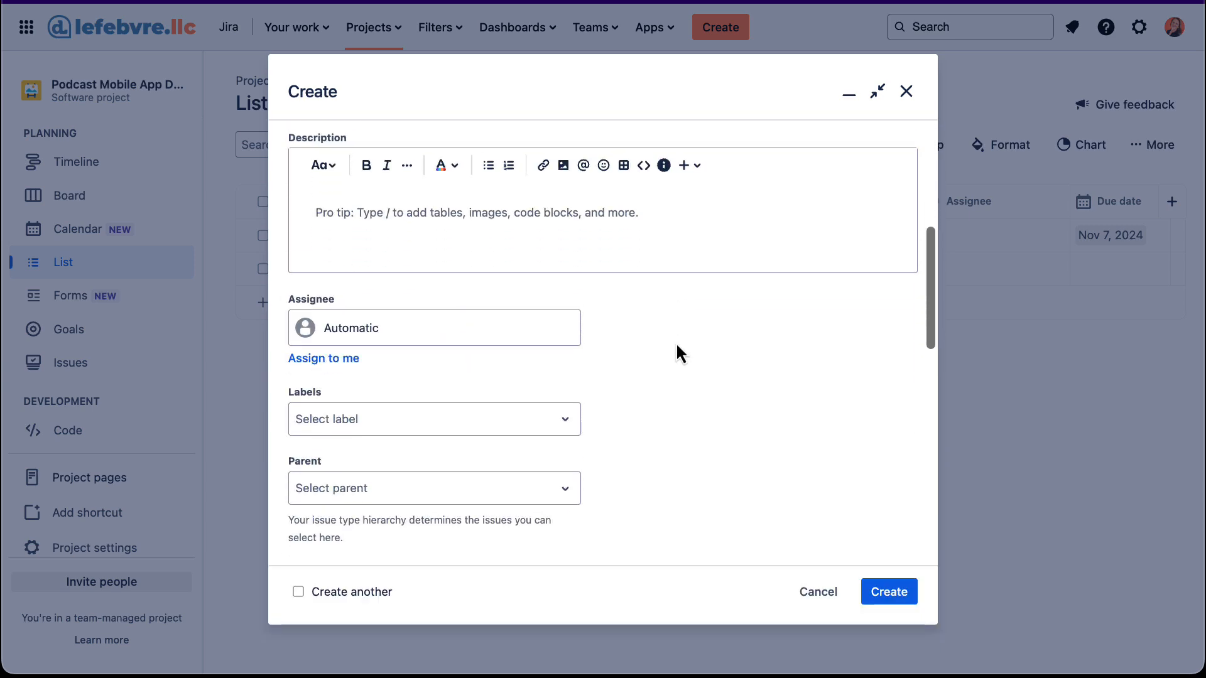
scroll(676, 342, "down", 3)
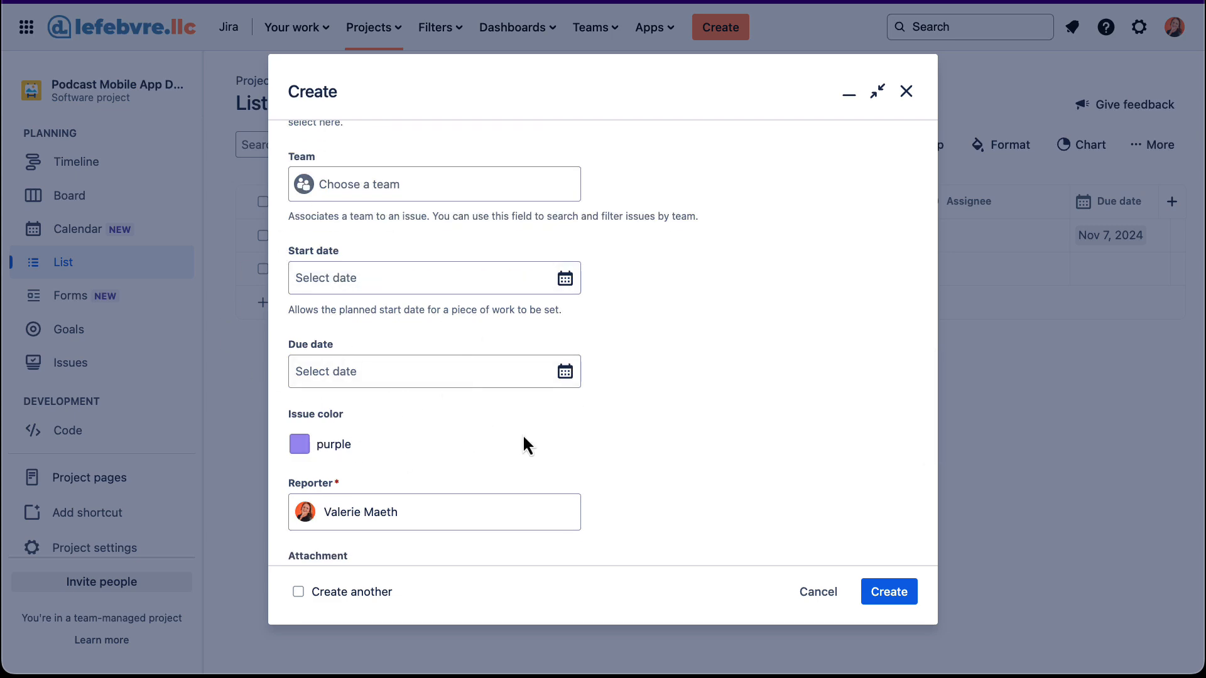
scroll(527, 444, "up", 10)
left_click(471, 271)
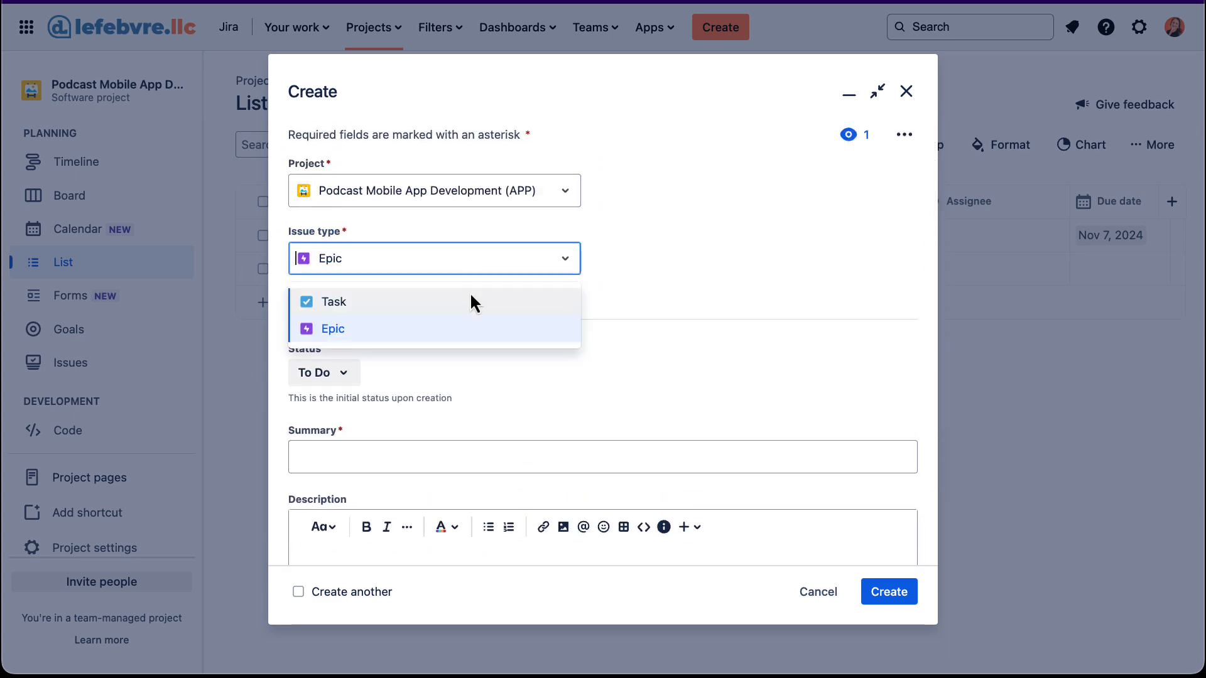
left_click(471, 302)
scroll(647, 380, "down", 10)
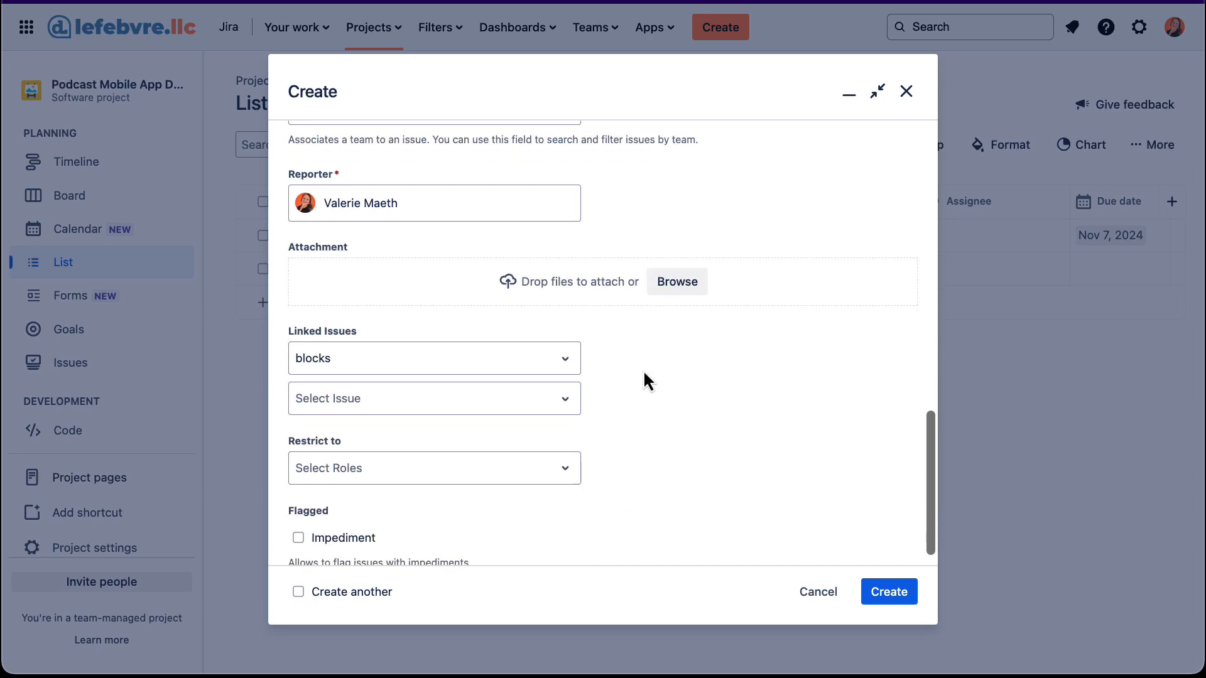
scroll(643, 371, "up", 10)
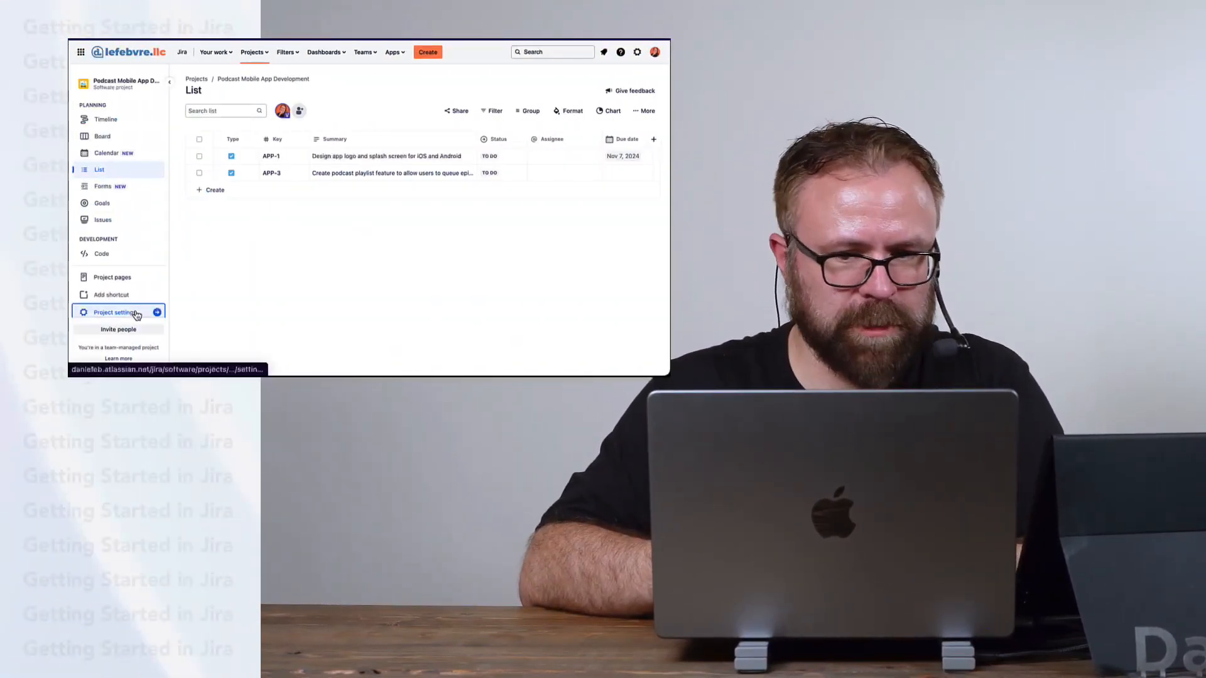
Show the Access page under Podcast Mobile App Development's Project settings.
left_click(138, 312)
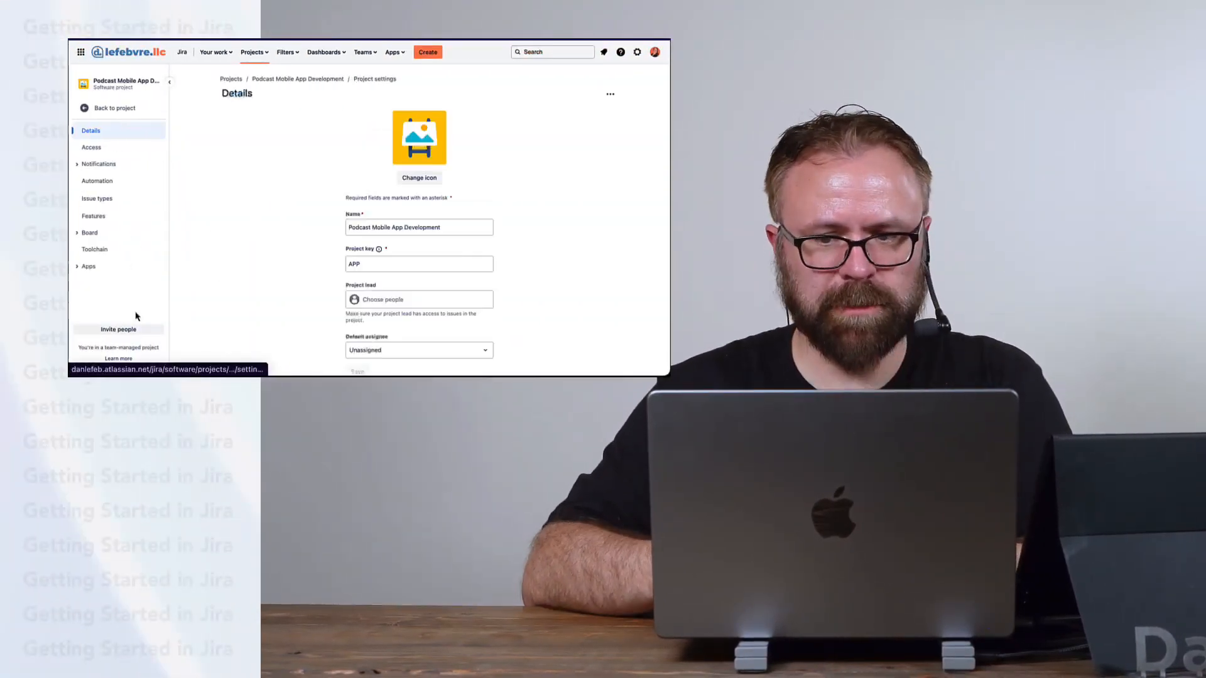
left_click(121, 150)
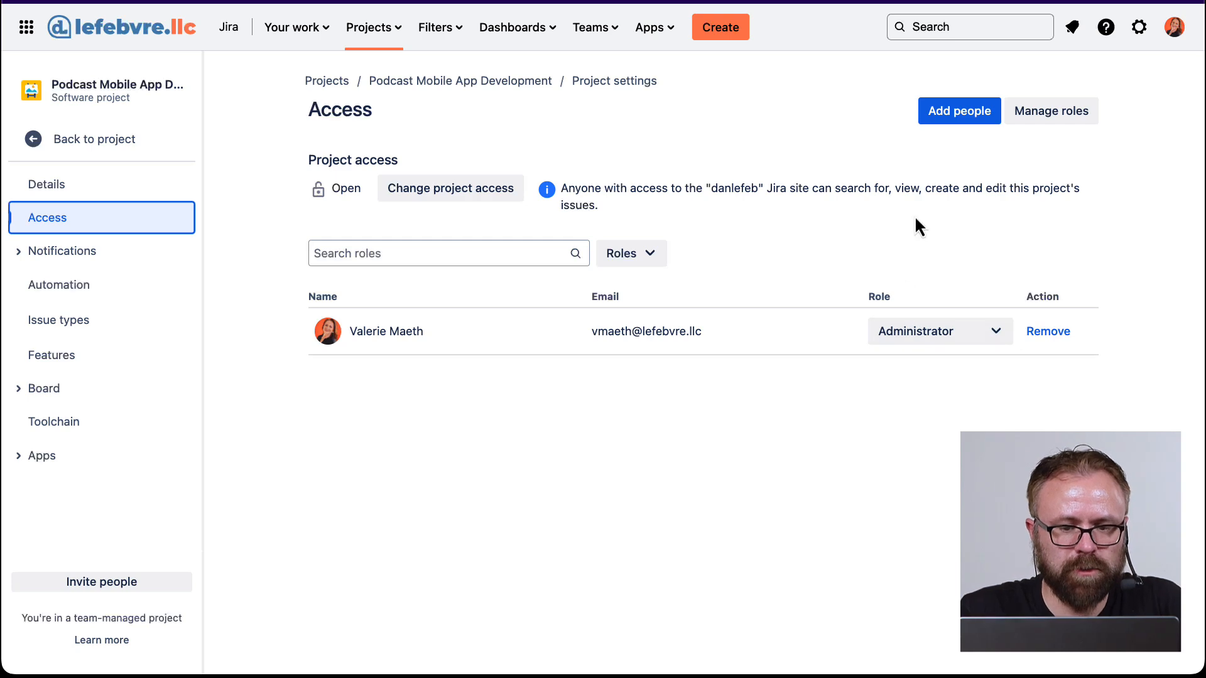
Add two teammates found by name search to the project as Members.
left_click(961, 113)
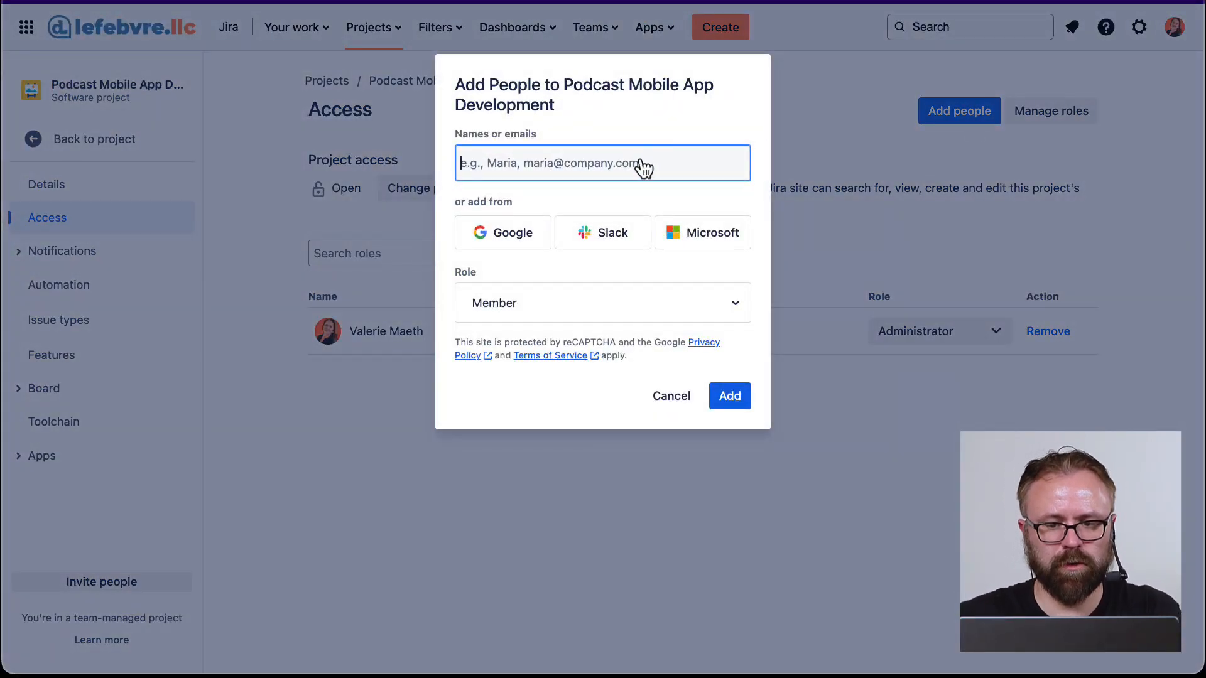
type("sofia")
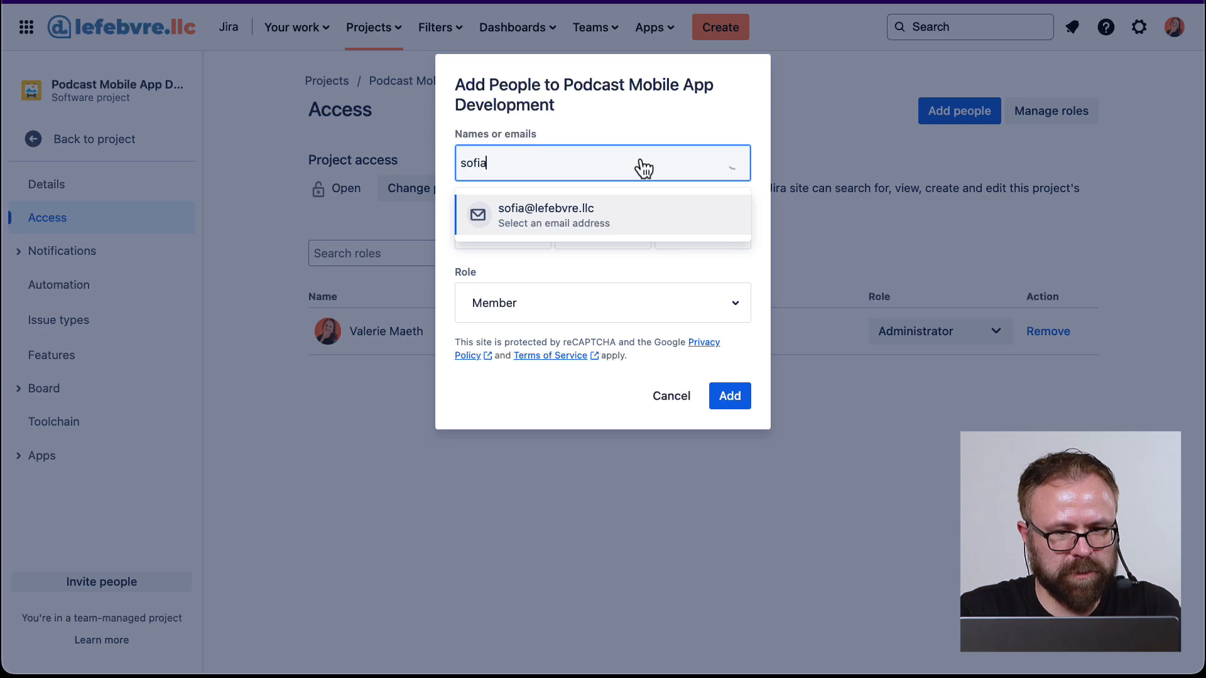
left_click(551, 223)
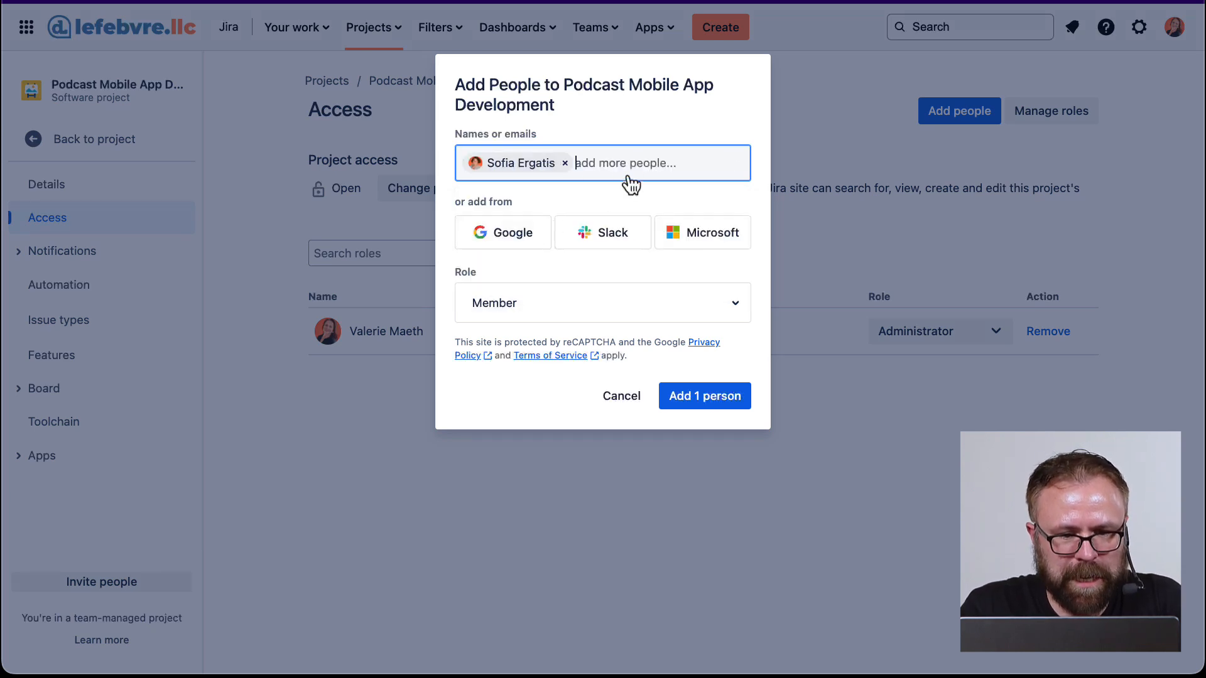
type("etha")
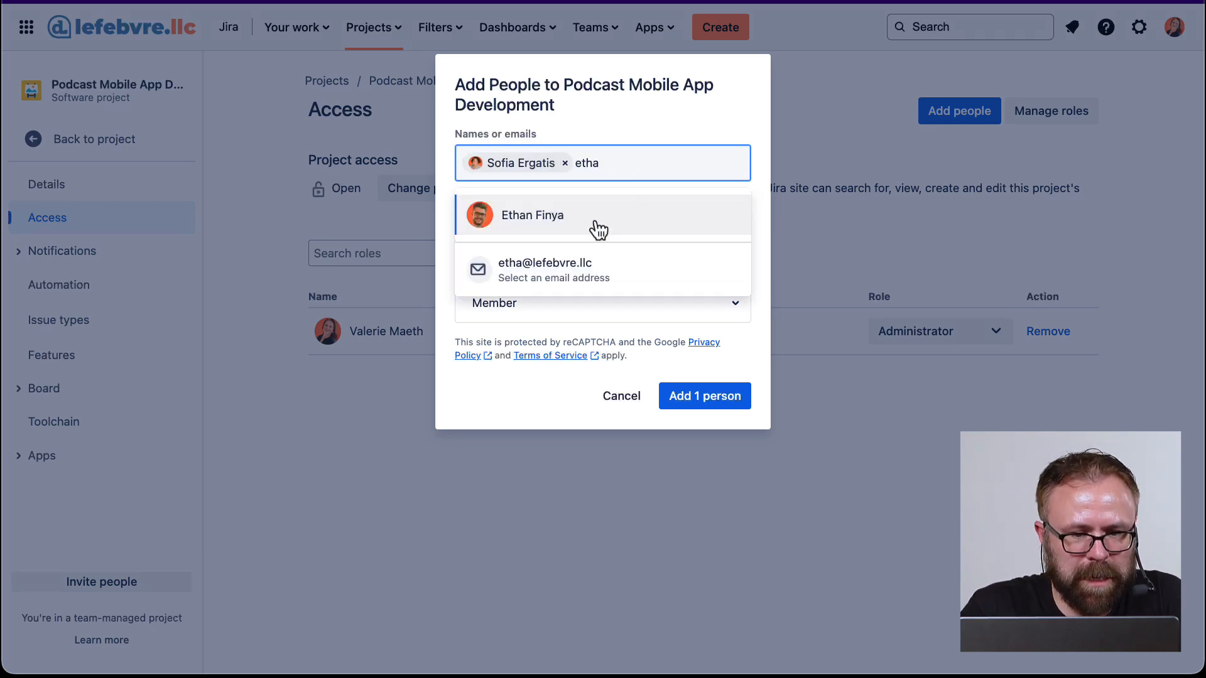
left_click(596, 224)
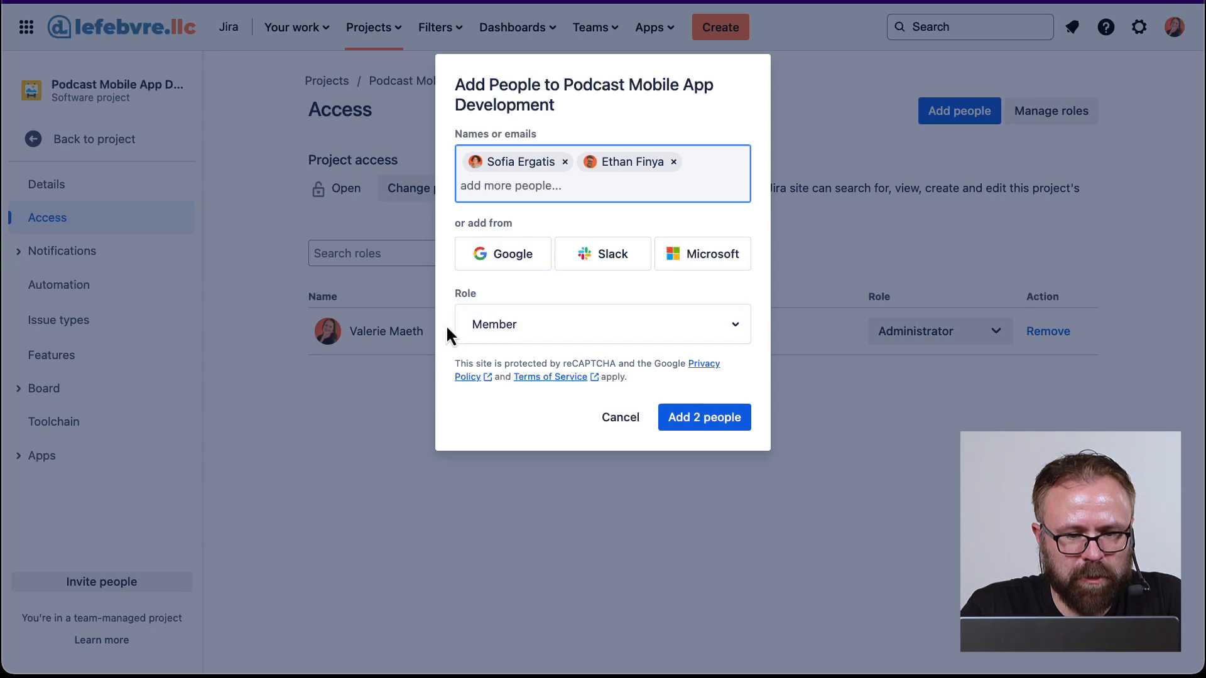
left_click(721, 419)
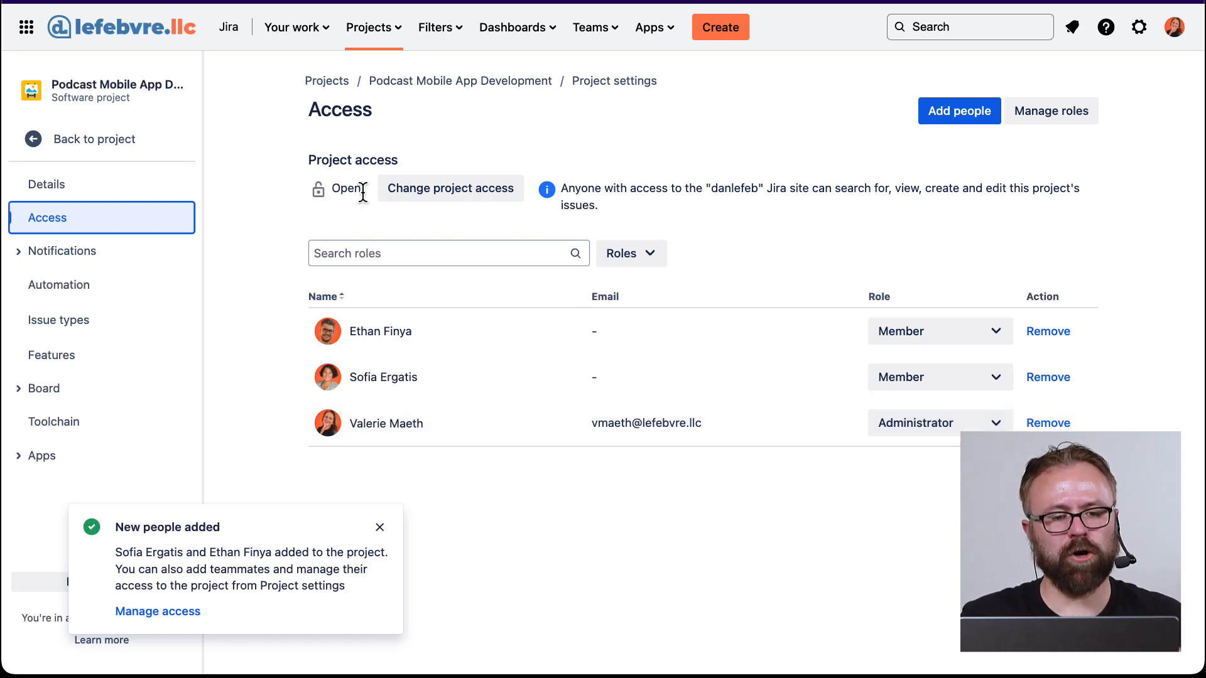
left_click(405, 190)
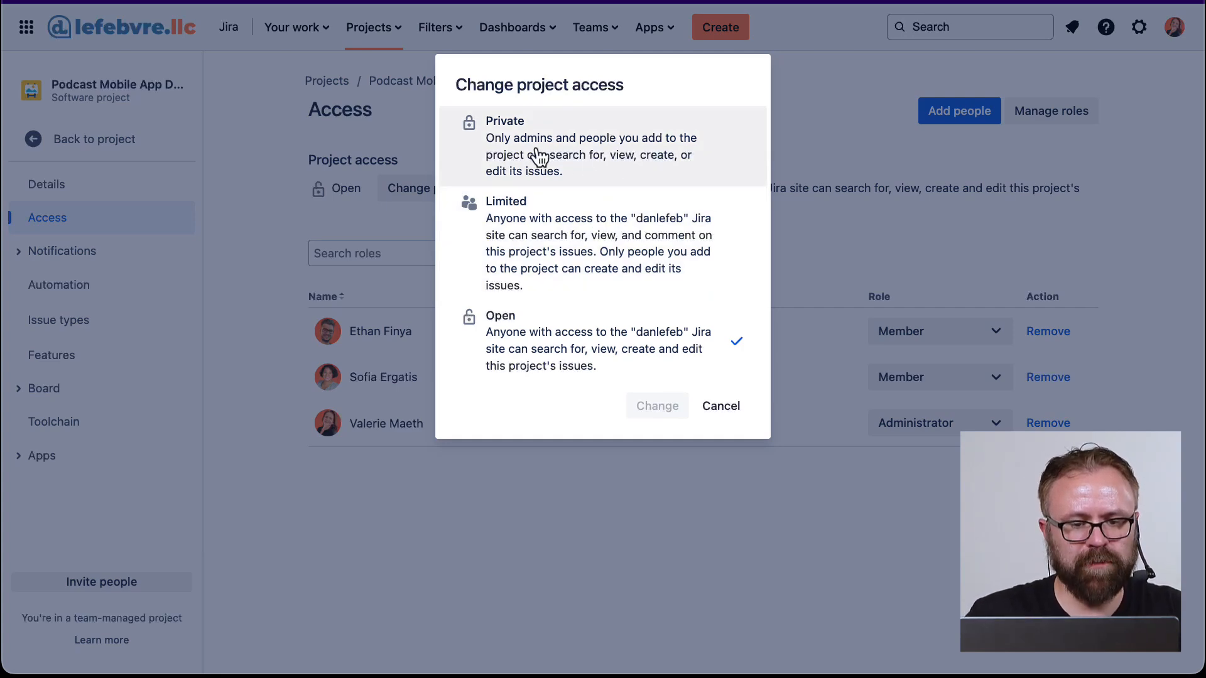
Switch the project's access from Open to Private and confirm making it private.
left_click(577, 150)
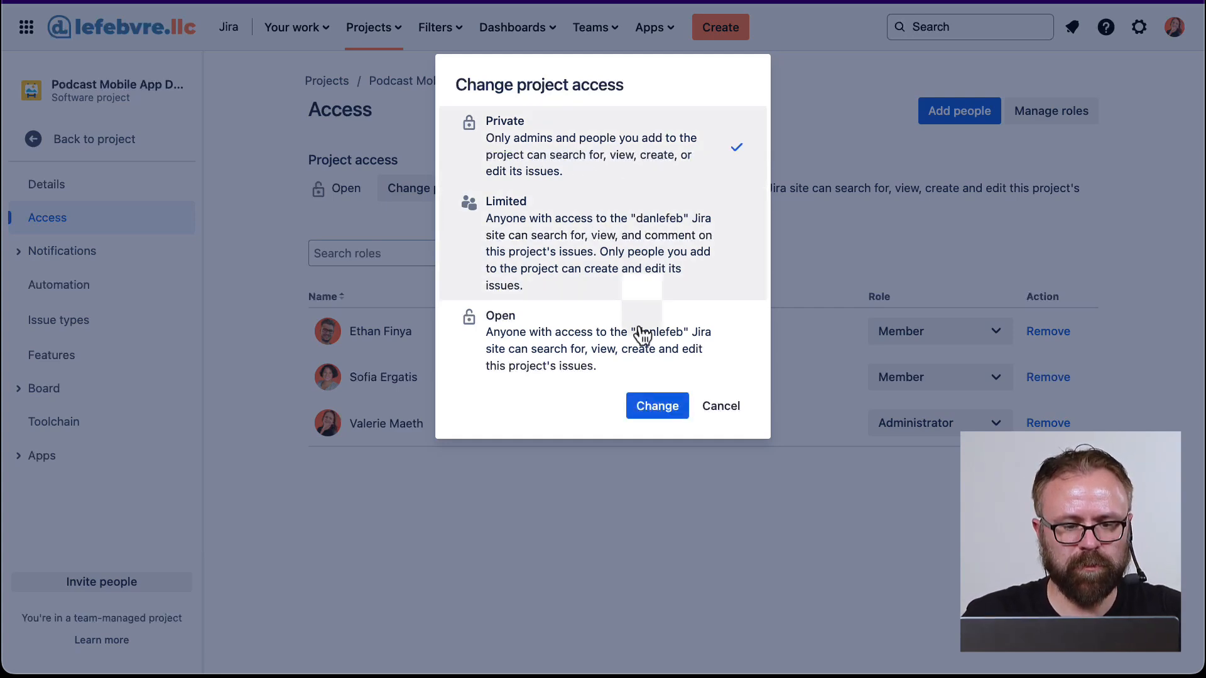
left_click(655, 412)
left_click(629, 198)
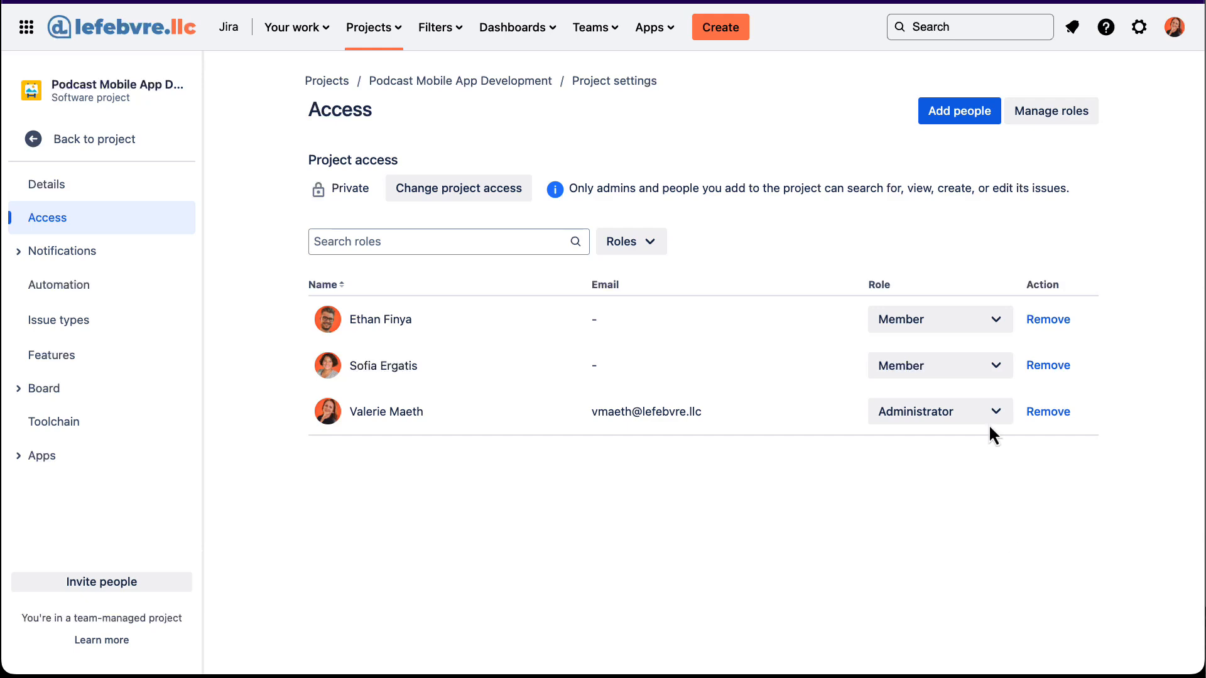
Add the suggested user to the project with the Administrator role.
left_click(967, 121)
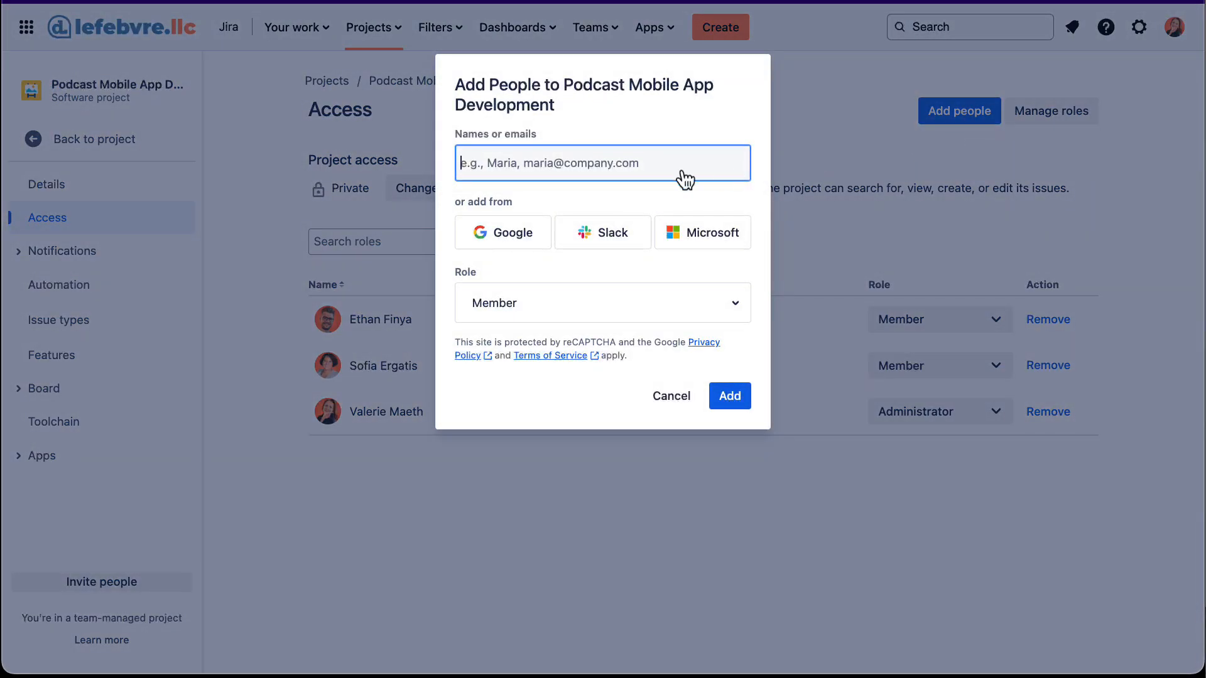
type("maxw")
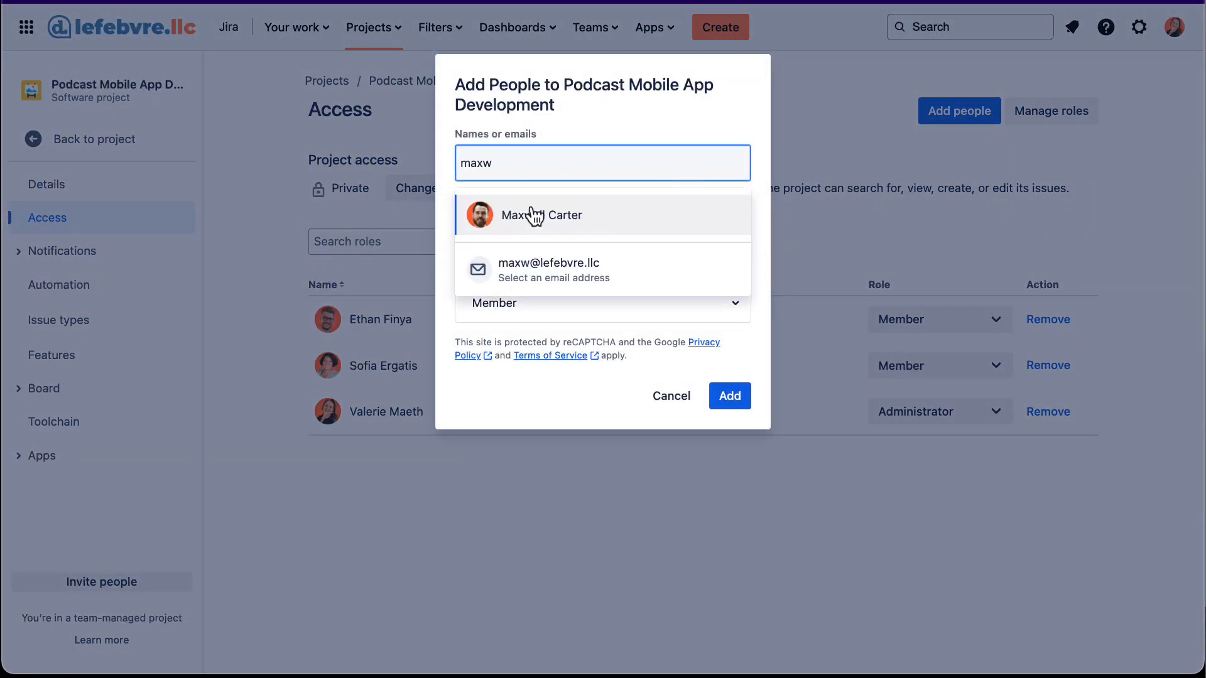
left_click(542, 216)
left_click(535, 303)
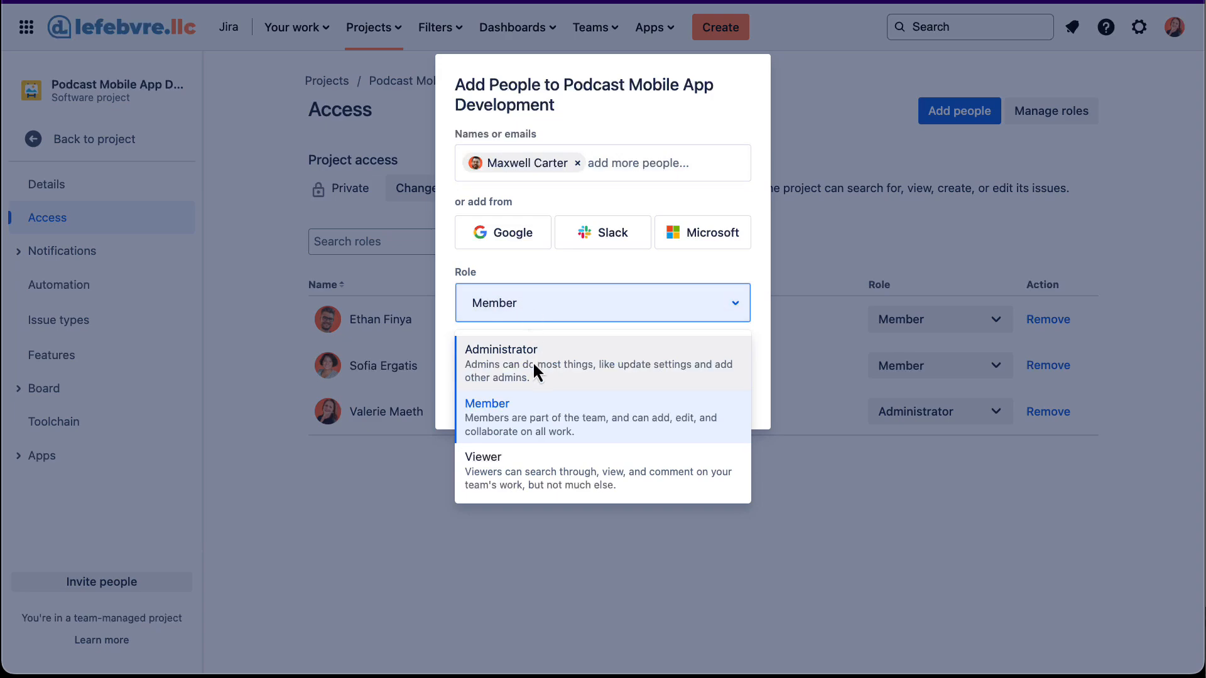
left_click(573, 361)
left_click(708, 398)
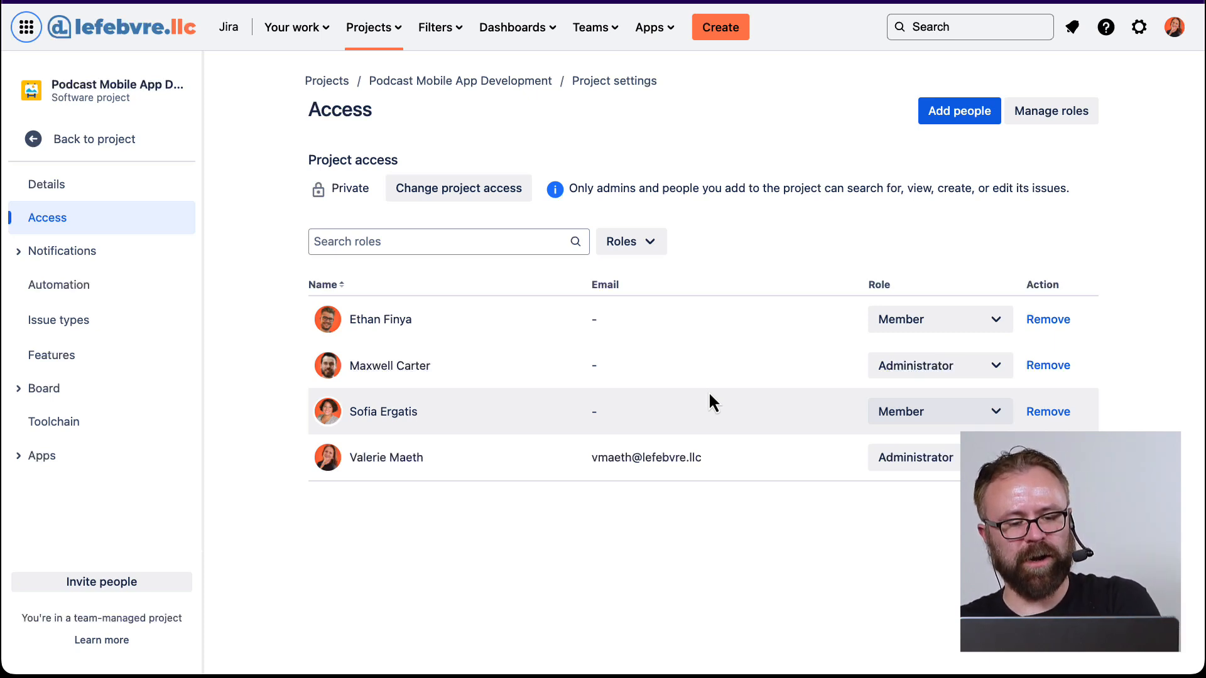
Request access for a new user by email as a Member and highlight the confirmation.
left_click(960, 113)
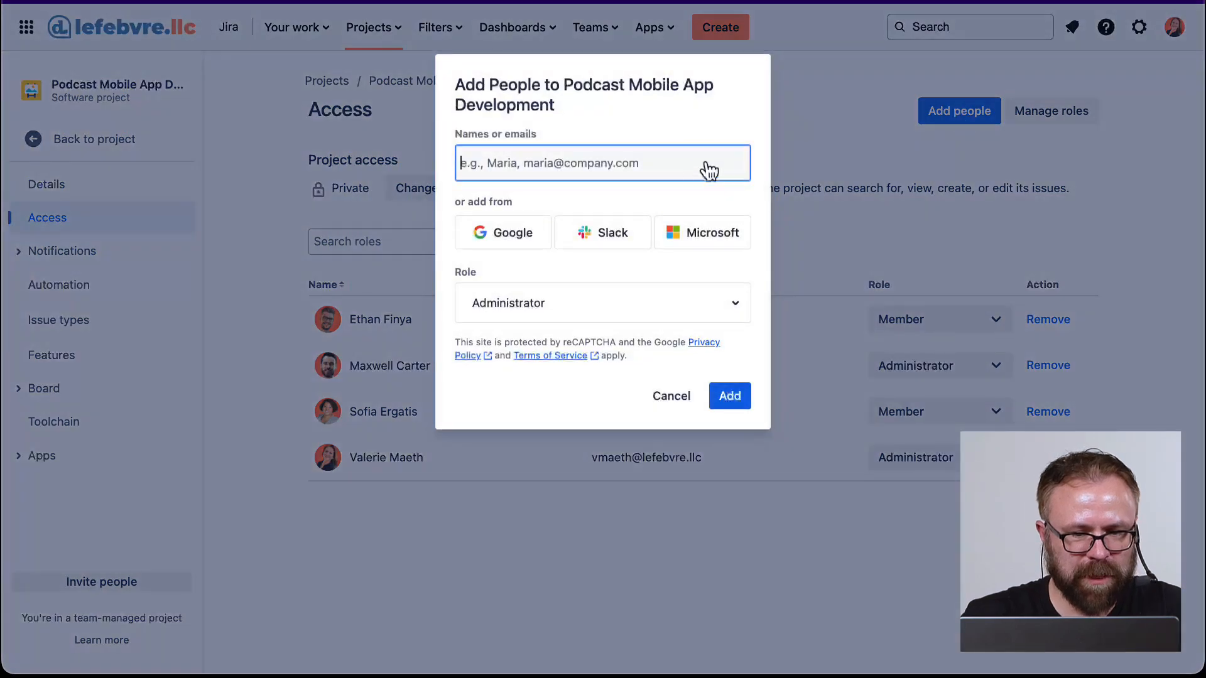
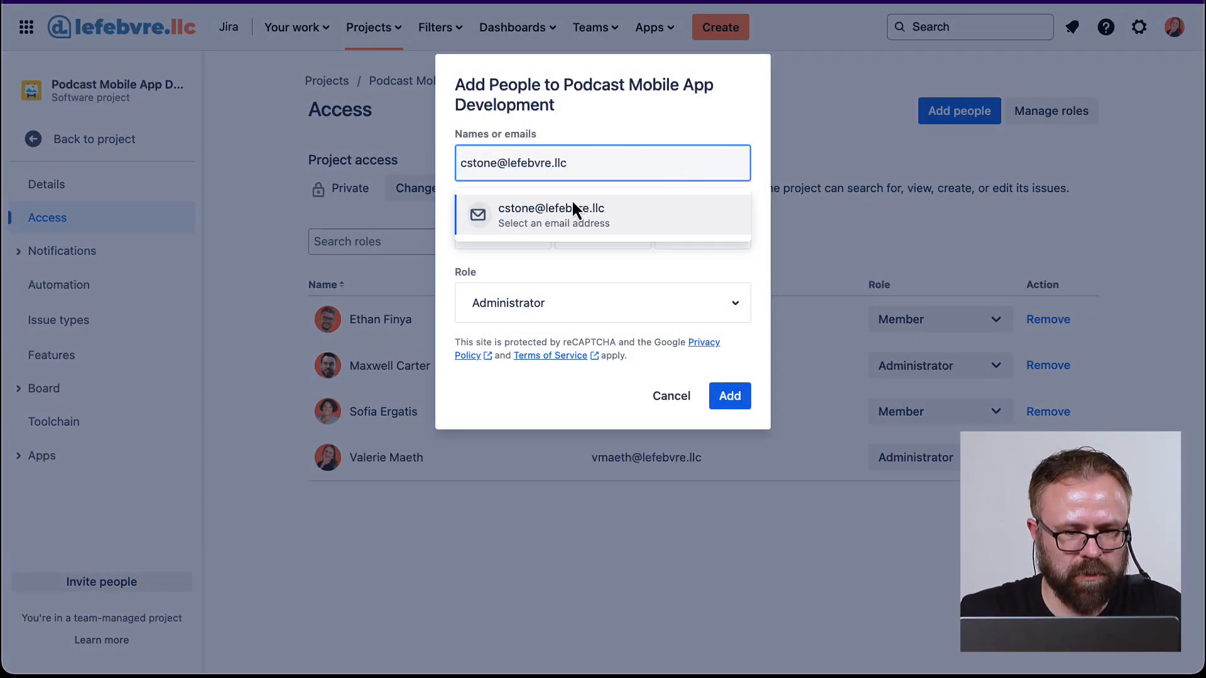
left_click(600, 228)
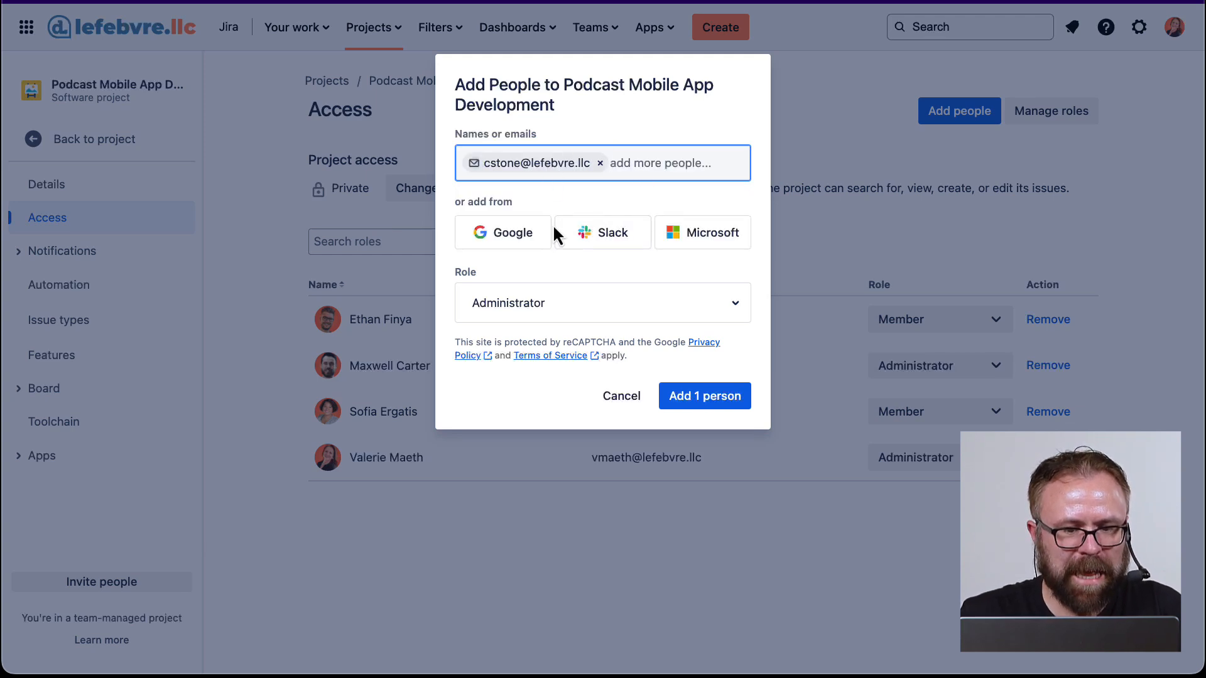
left_click(510, 311)
left_click(529, 413)
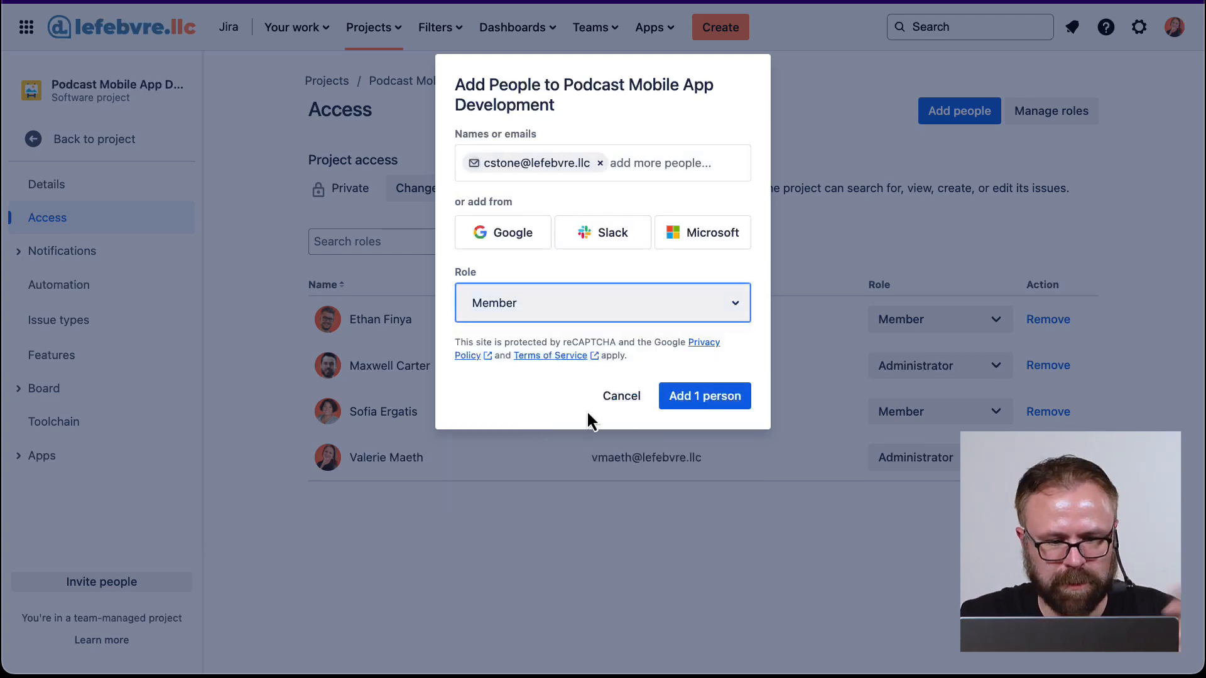
left_click(727, 396)
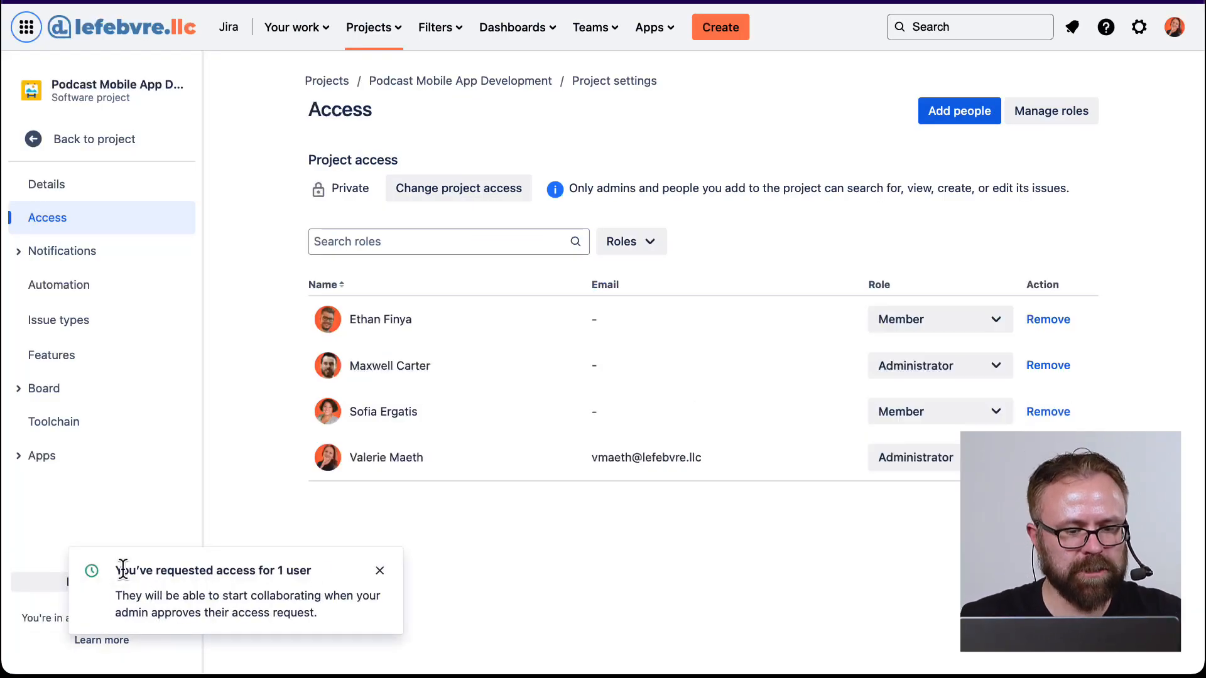
left_click_drag(115, 571, 332, 612)
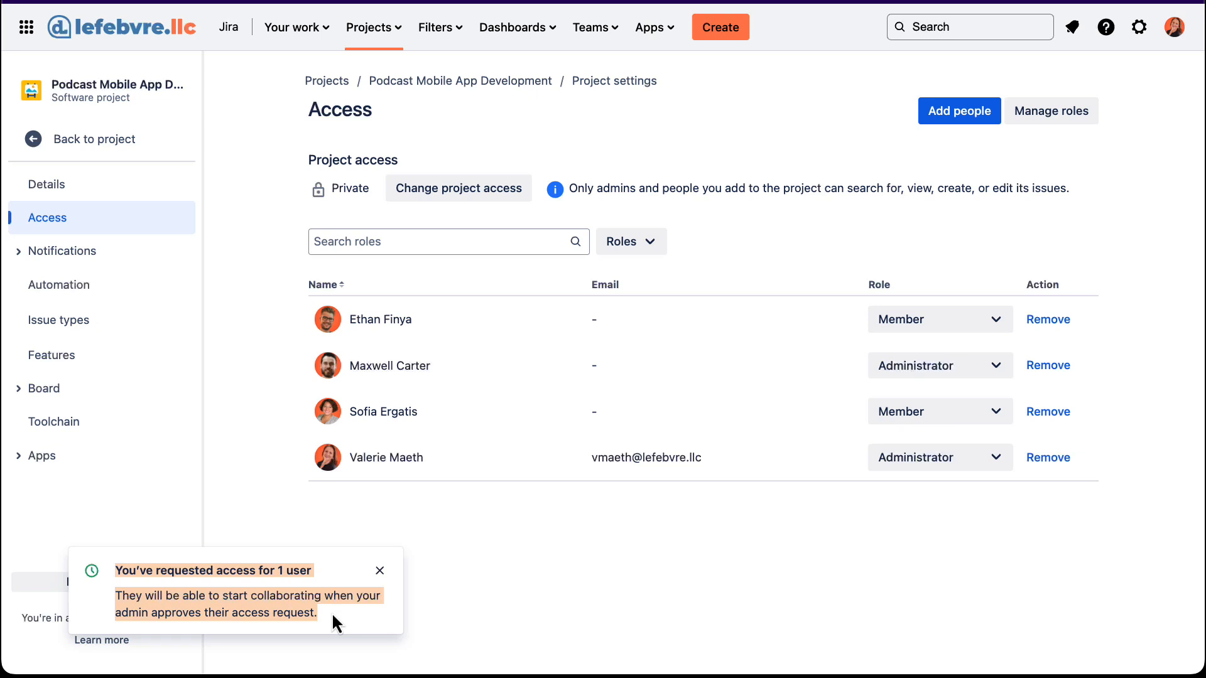
Open the account menu and close it again.
left_click(1183, 35)
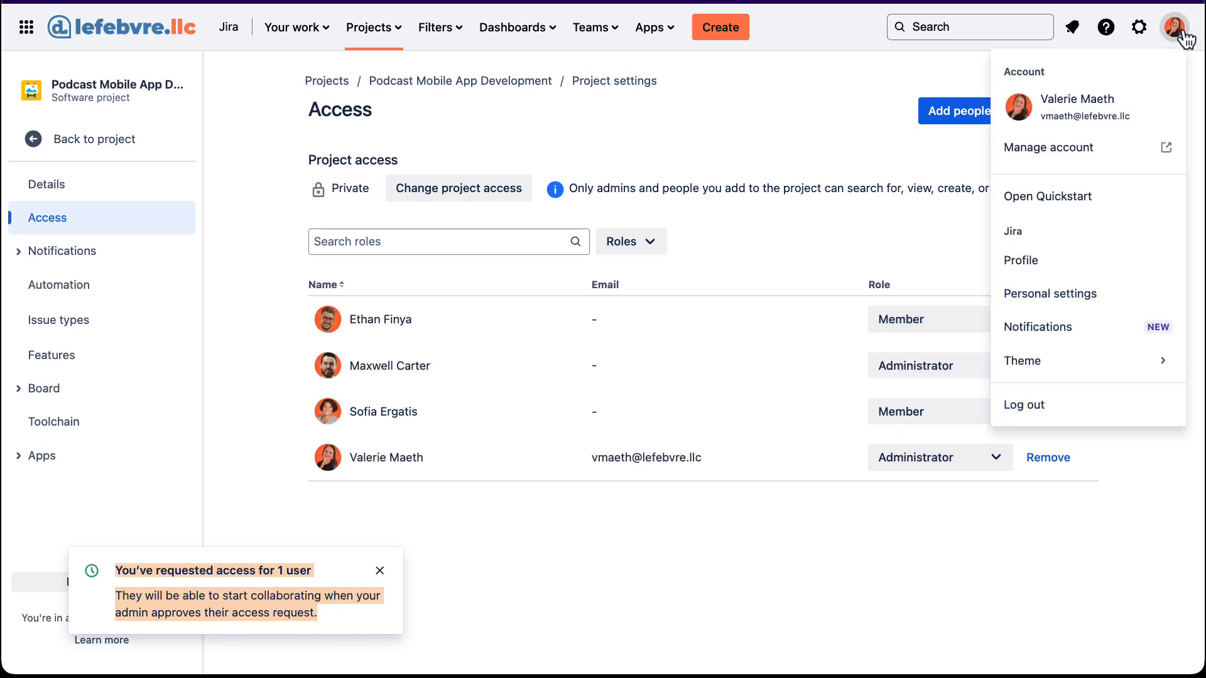
left_click(1184, 37)
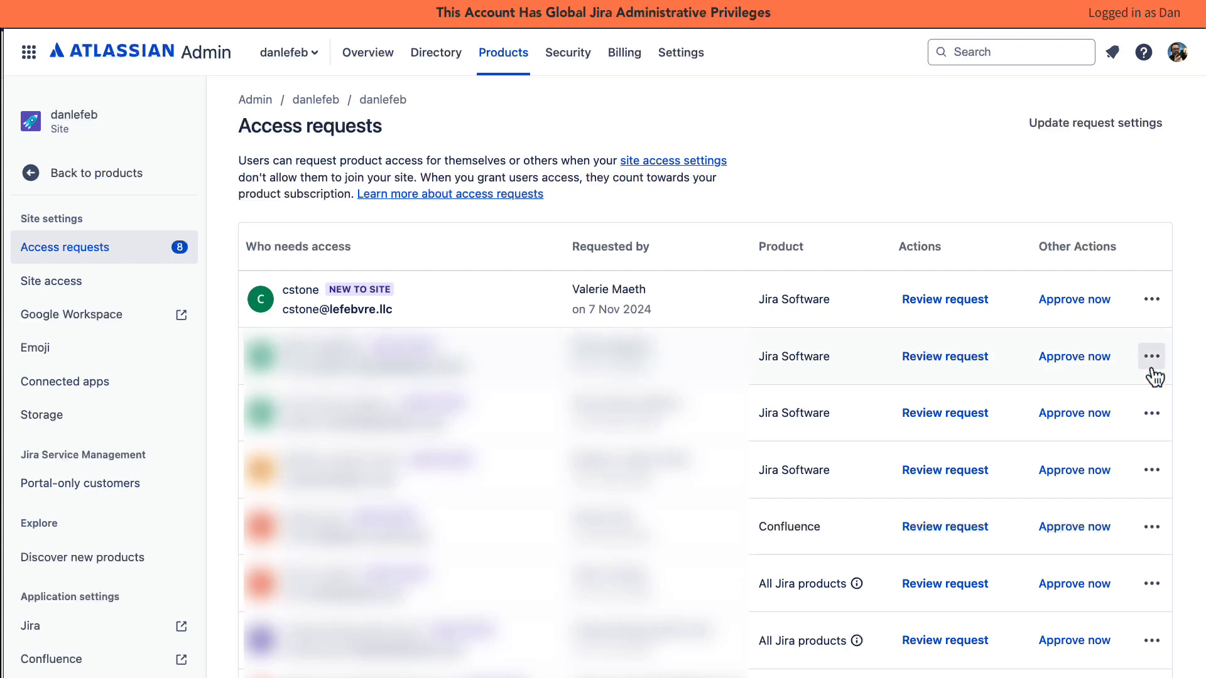
Open the admin account menu and close it again.
left_click(1178, 55)
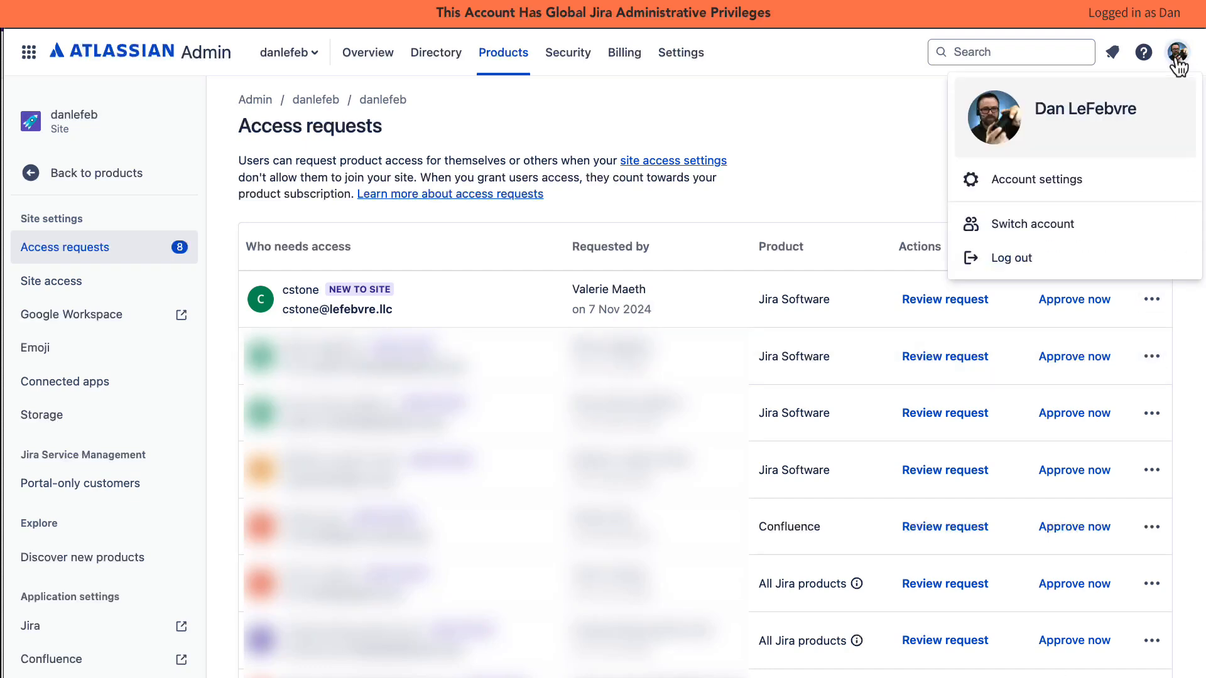
left_click(908, 143)
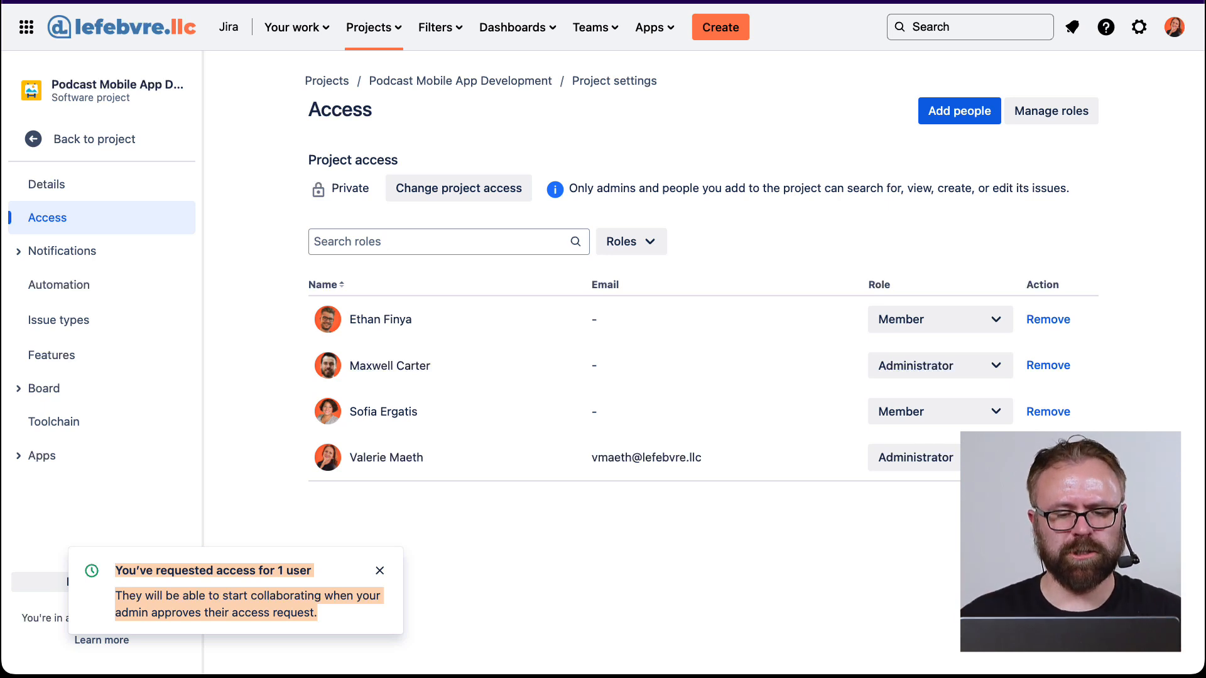
Start a new project role named Elevated Member, described 'Basically an admin without adding users'.
left_click(991, 371)
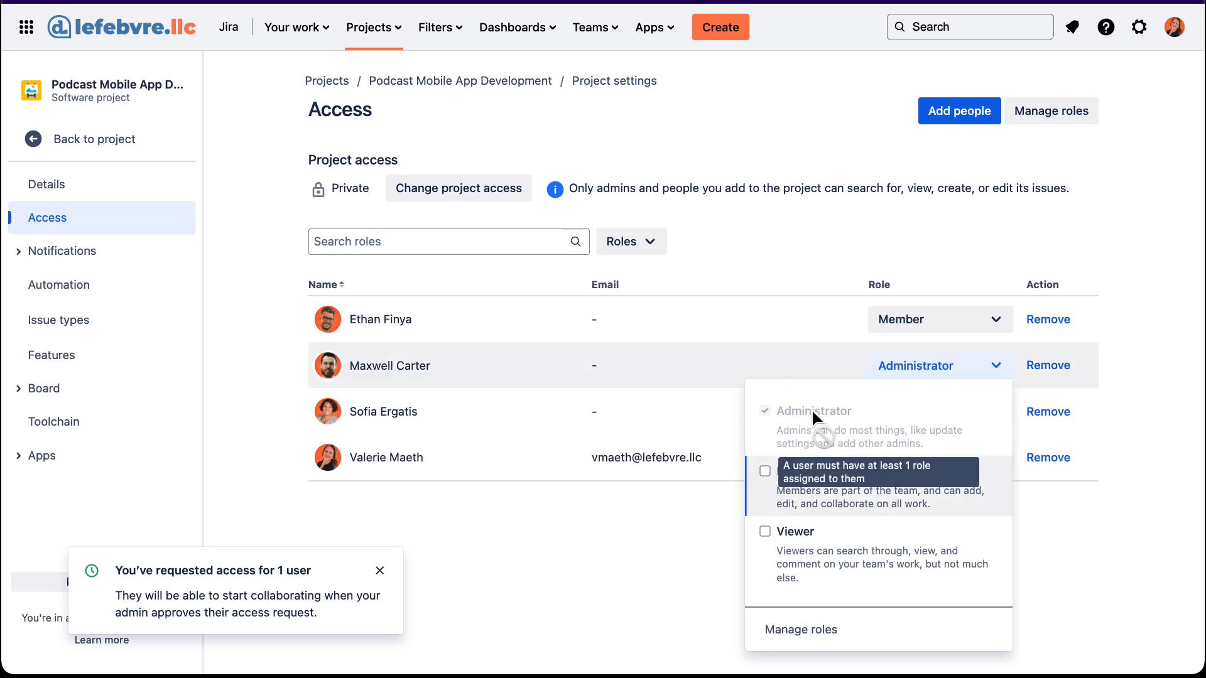
left_click(820, 633)
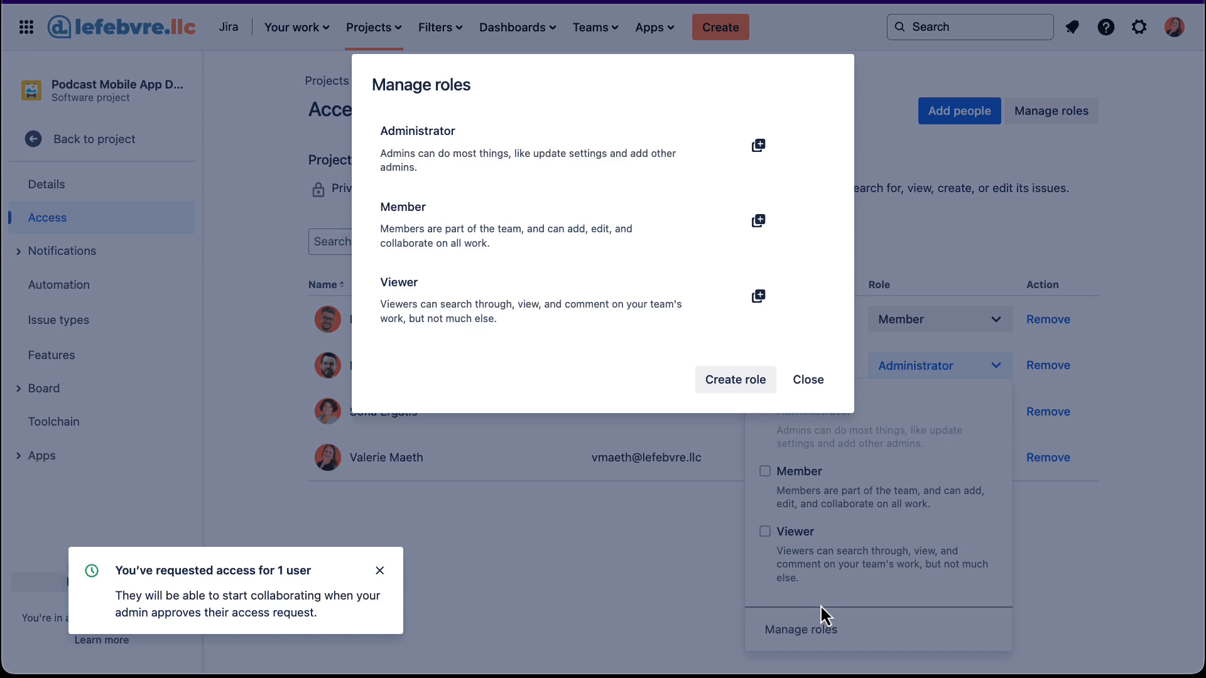
left_click(743, 398)
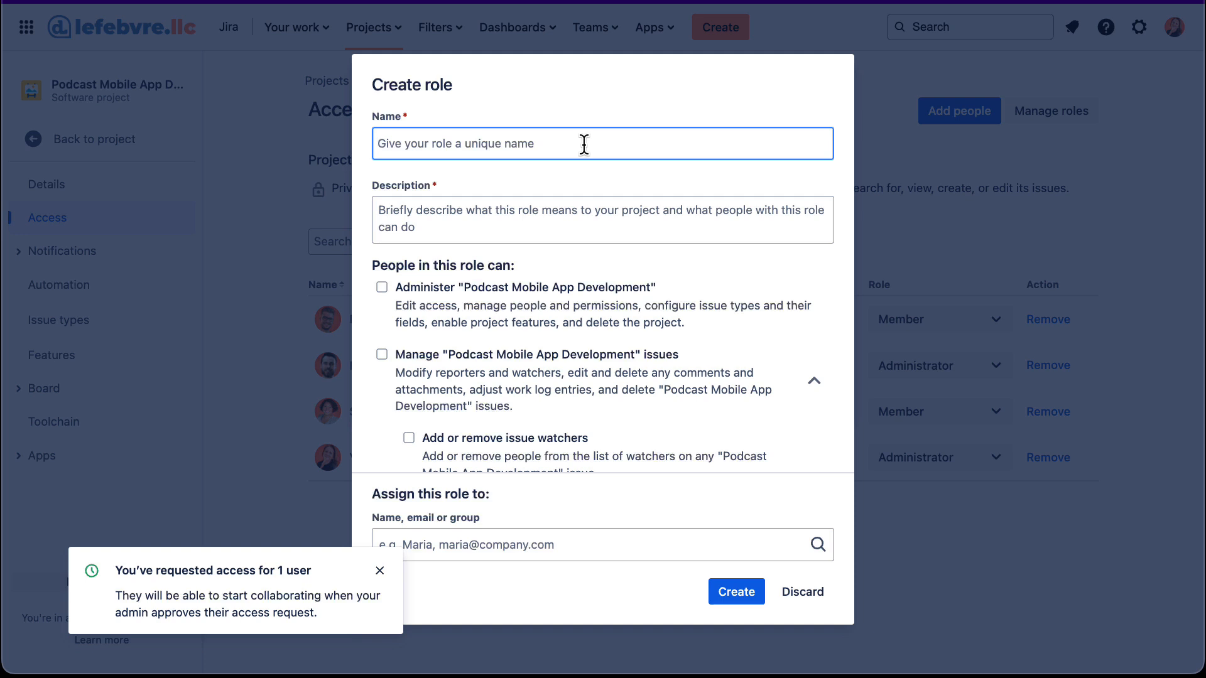
type("Elevated Member")
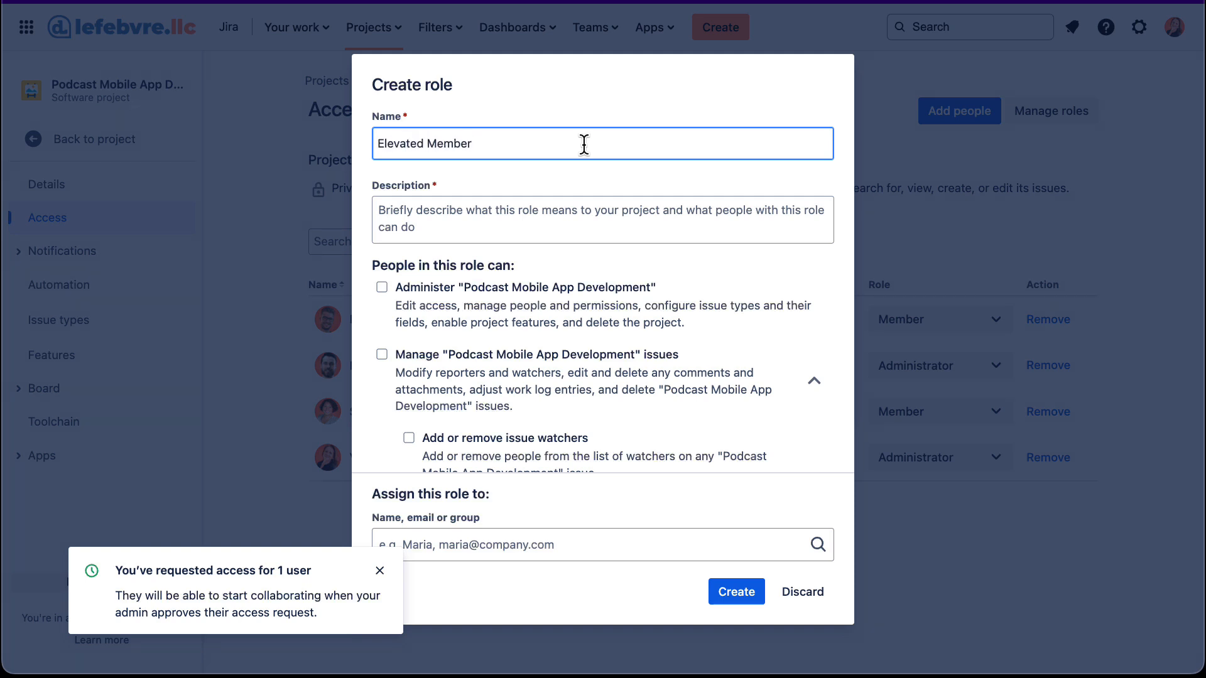
left_click(594, 230)
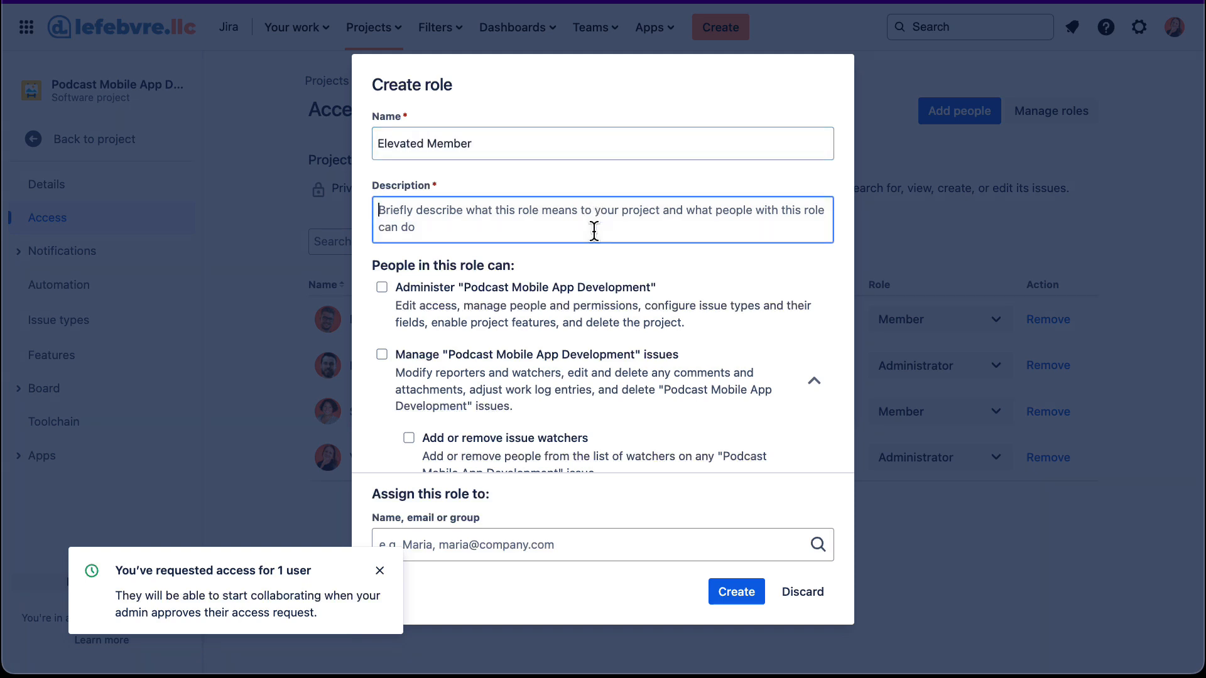
type("Basically a")
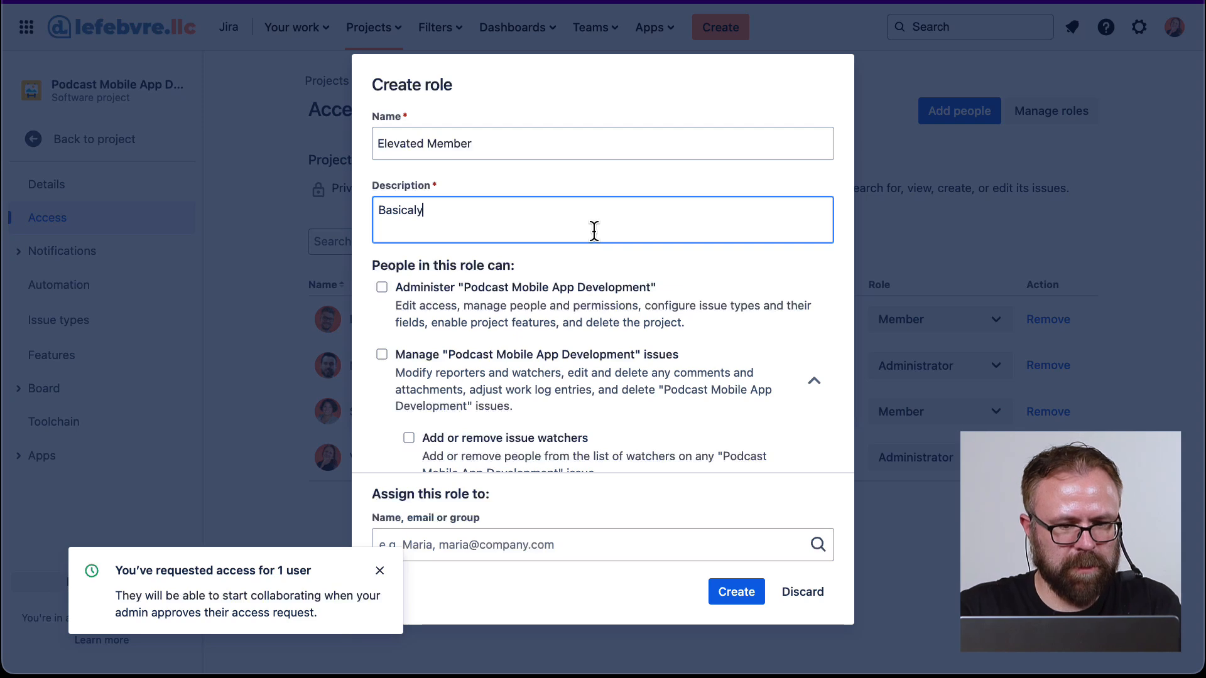
type("n admin without adding users")
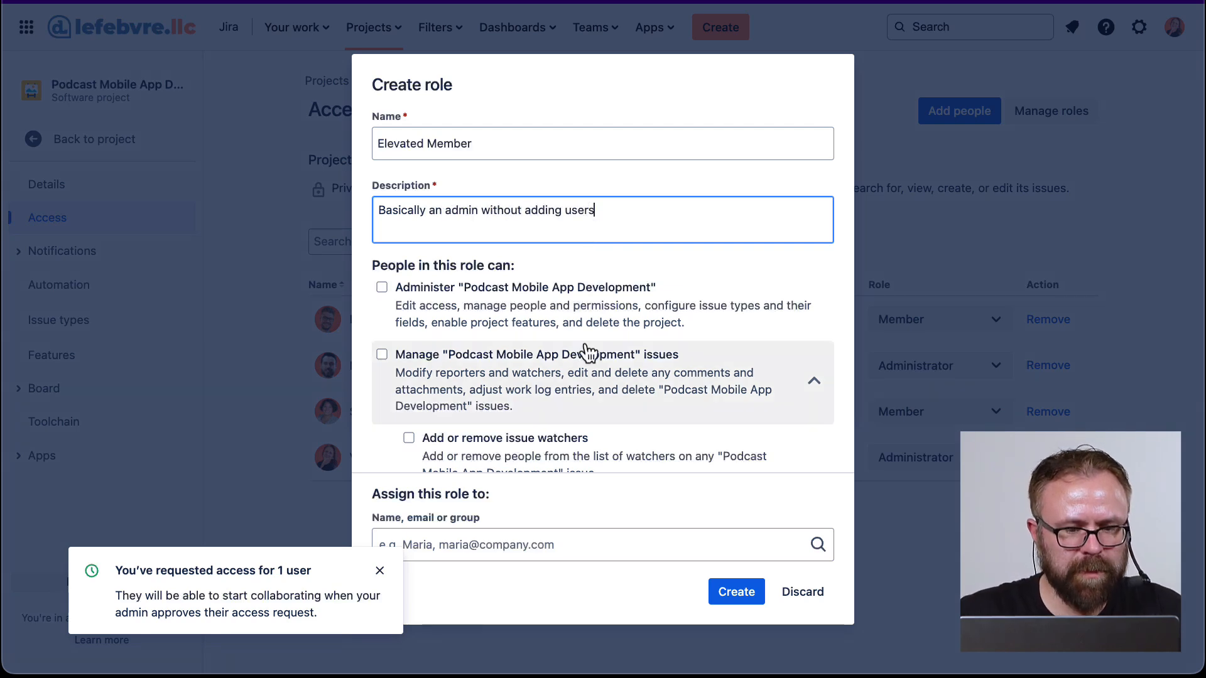
Allow the Elevated Member role to manage all project issues, create it, and close the roles overview.
scroll(586, 352, "down", 2)
left_click(468, 308)
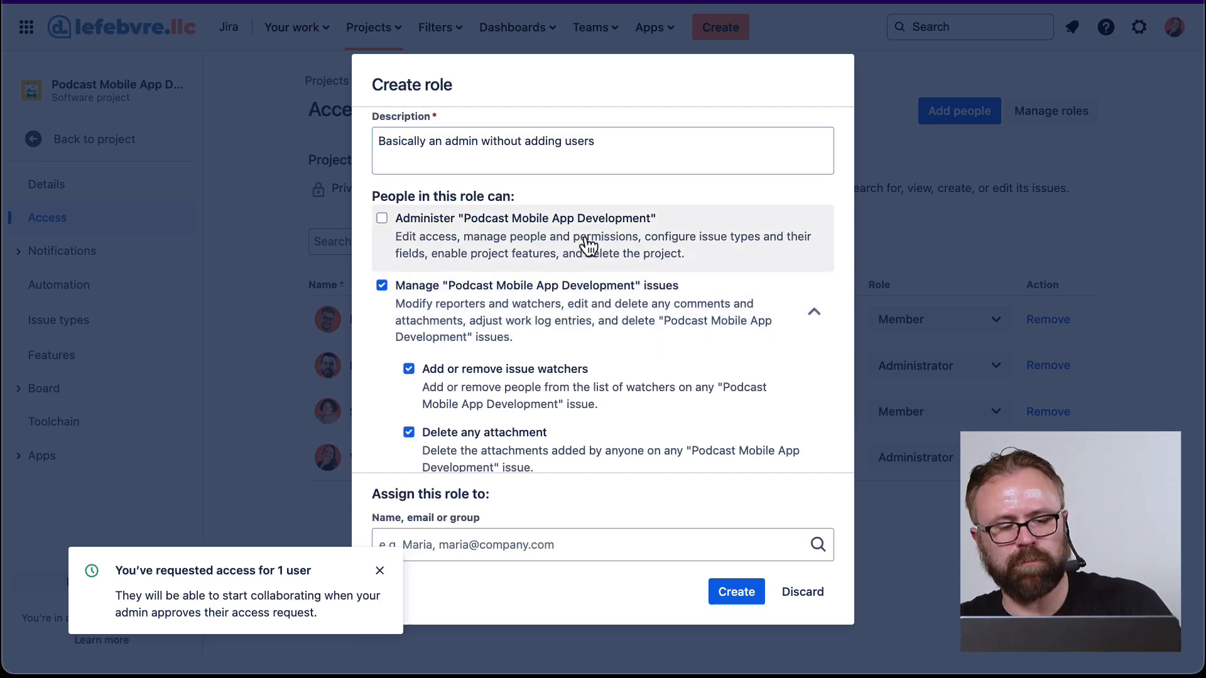
scroll(567, 252, "down", 6)
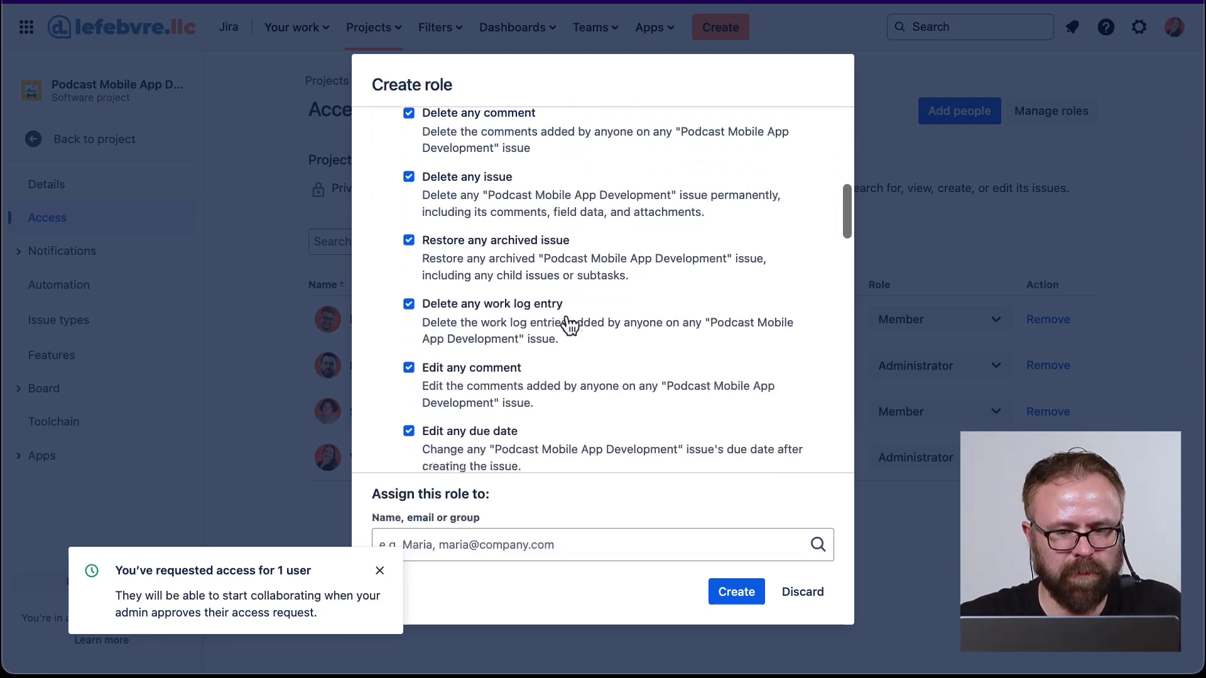
scroll(569, 323, "down", 10)
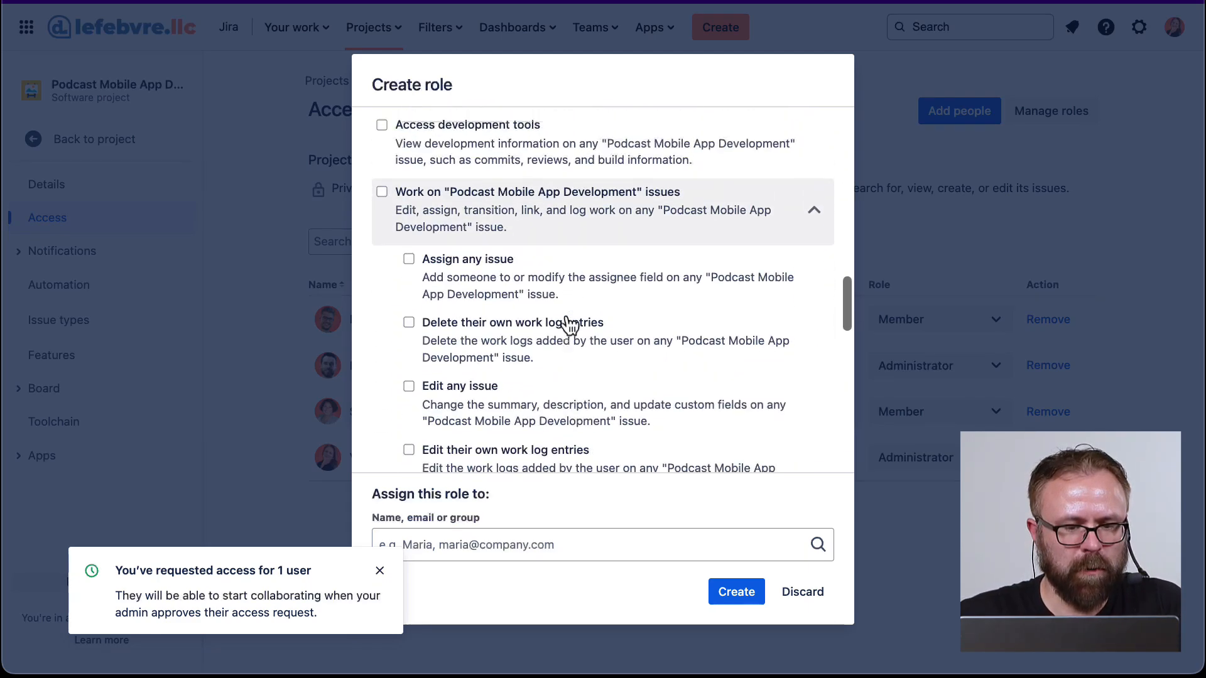
scroll(569, 324, "up", 4)
scroll(569, 324, "down", 5)
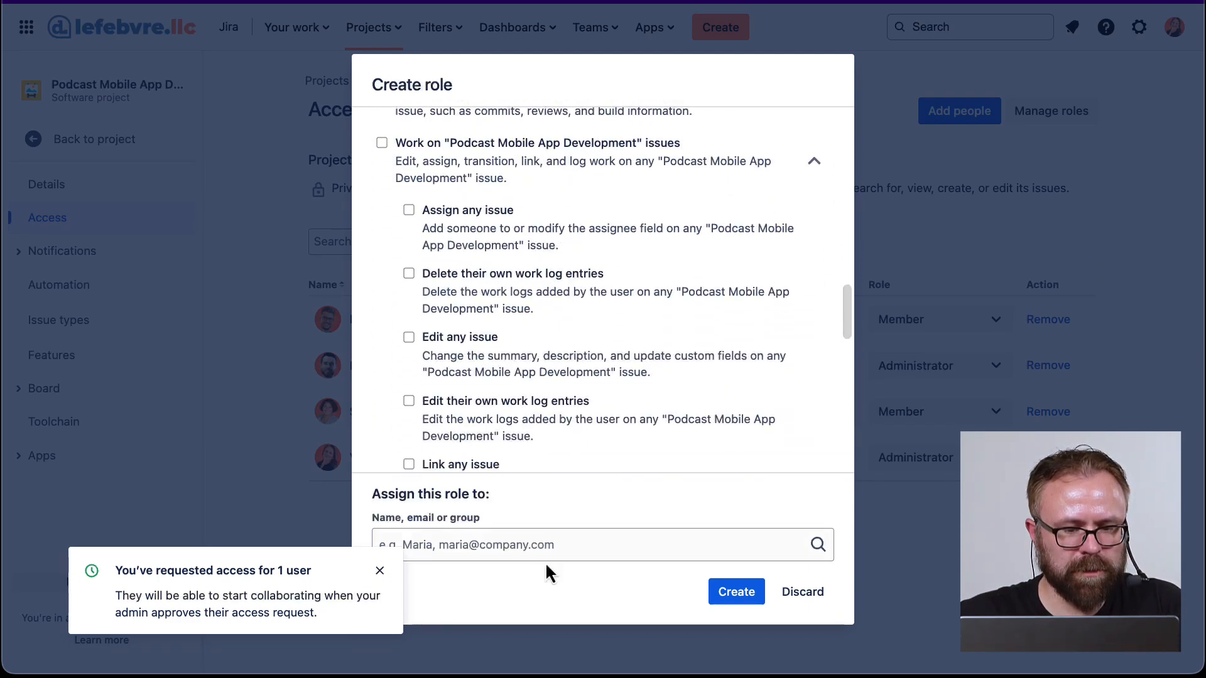
left_click(727, 593)
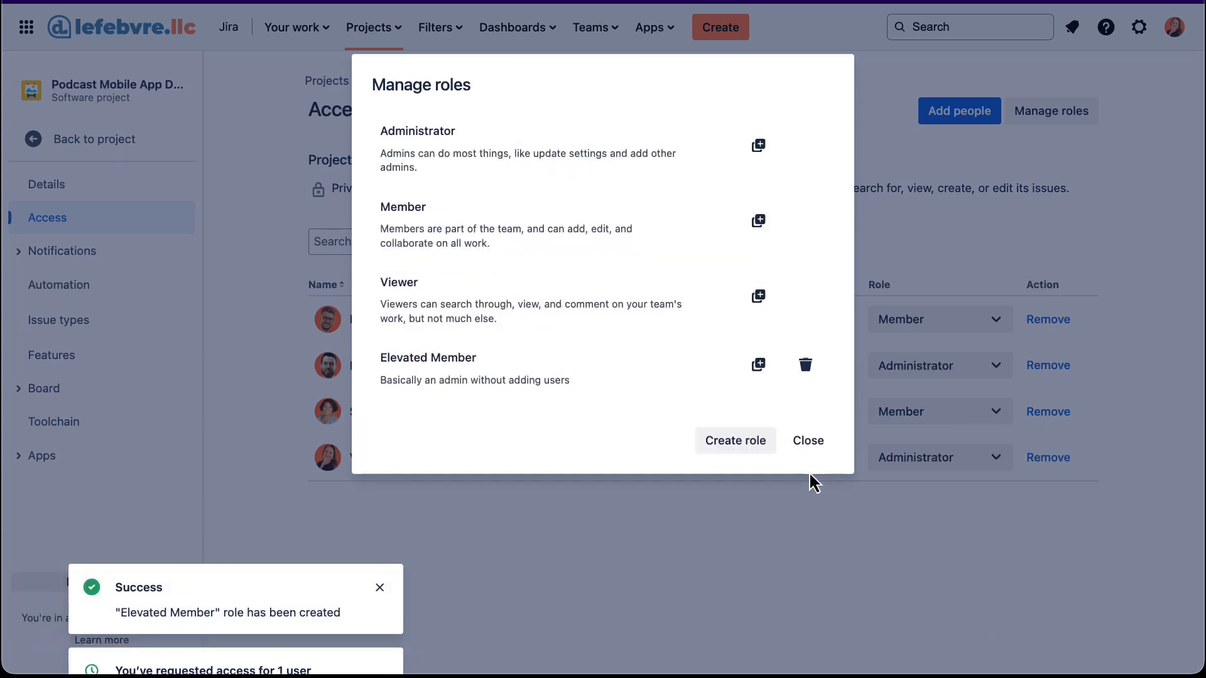
left_click(797, 441)
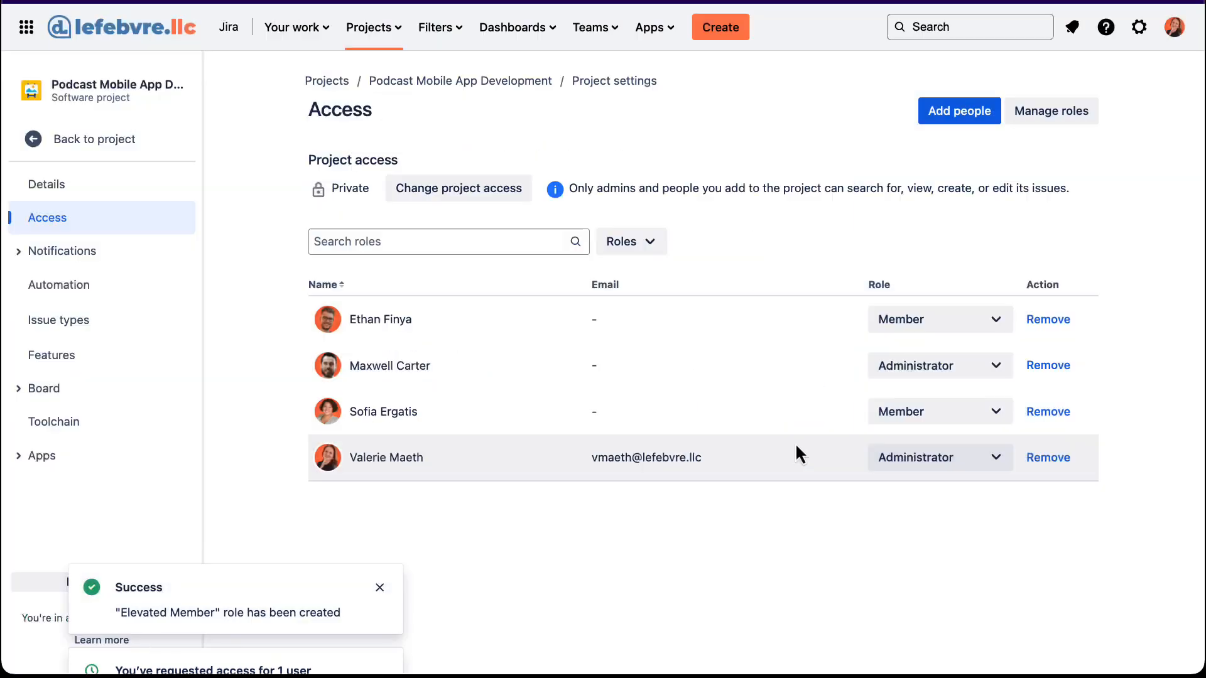
Give the second member the Elevated Member role and remove their Administrator role.
left_click(949, 377)
left_click(894, 627)
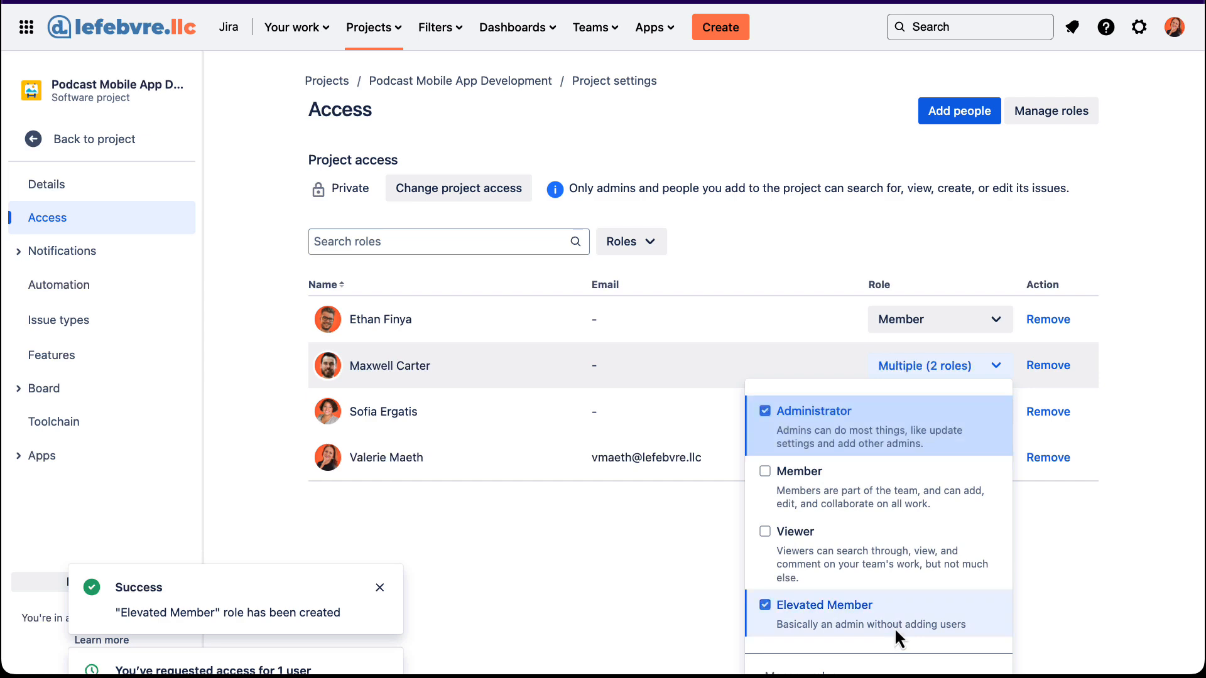
left_click(927, 419)
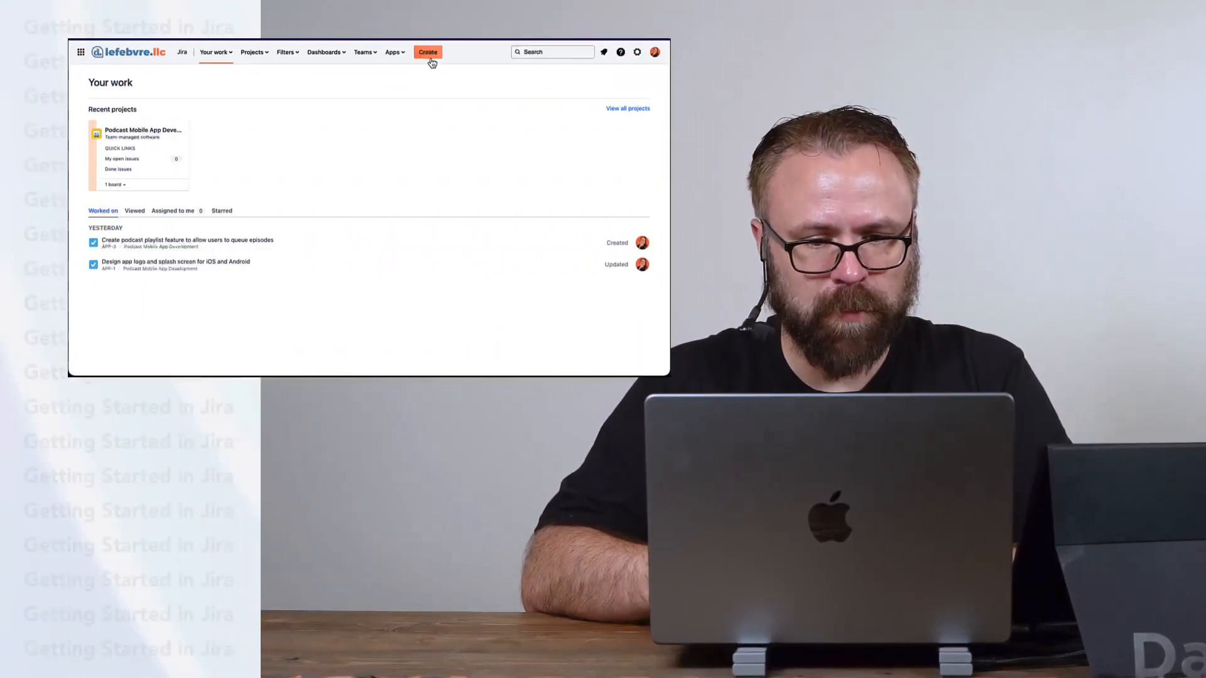
Open the new-issue form, look through its issue types, then close it without creating anything.
left_click(307, 52)
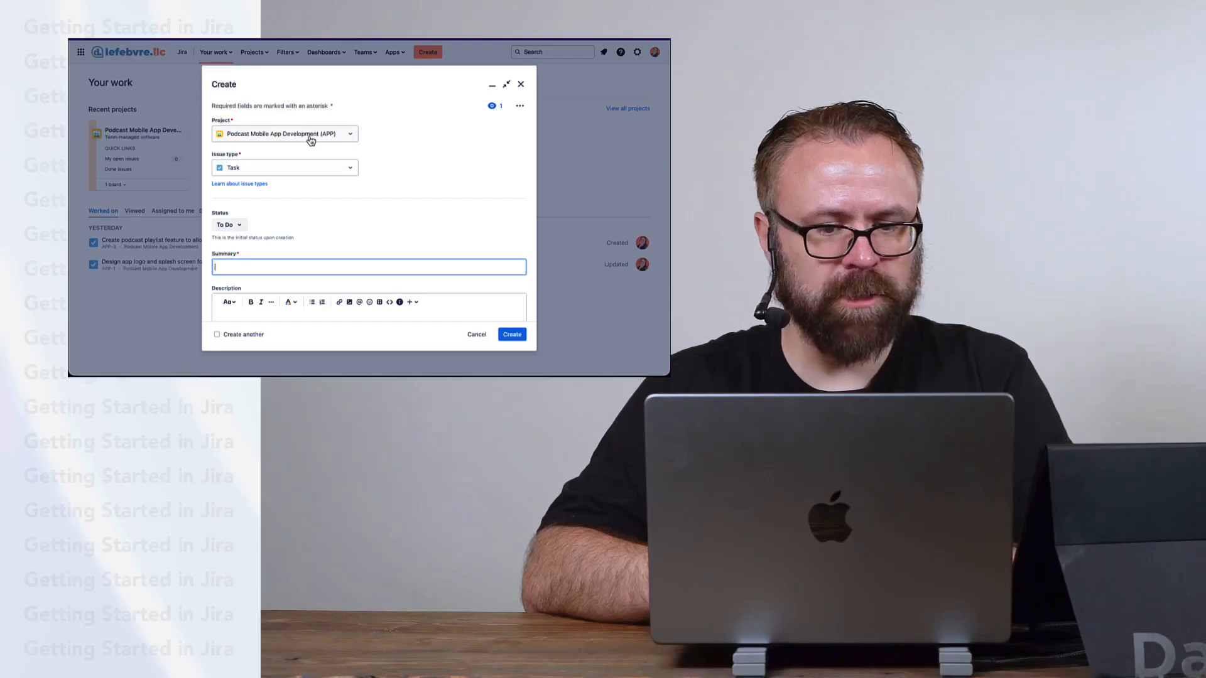
left_click(319, 169)
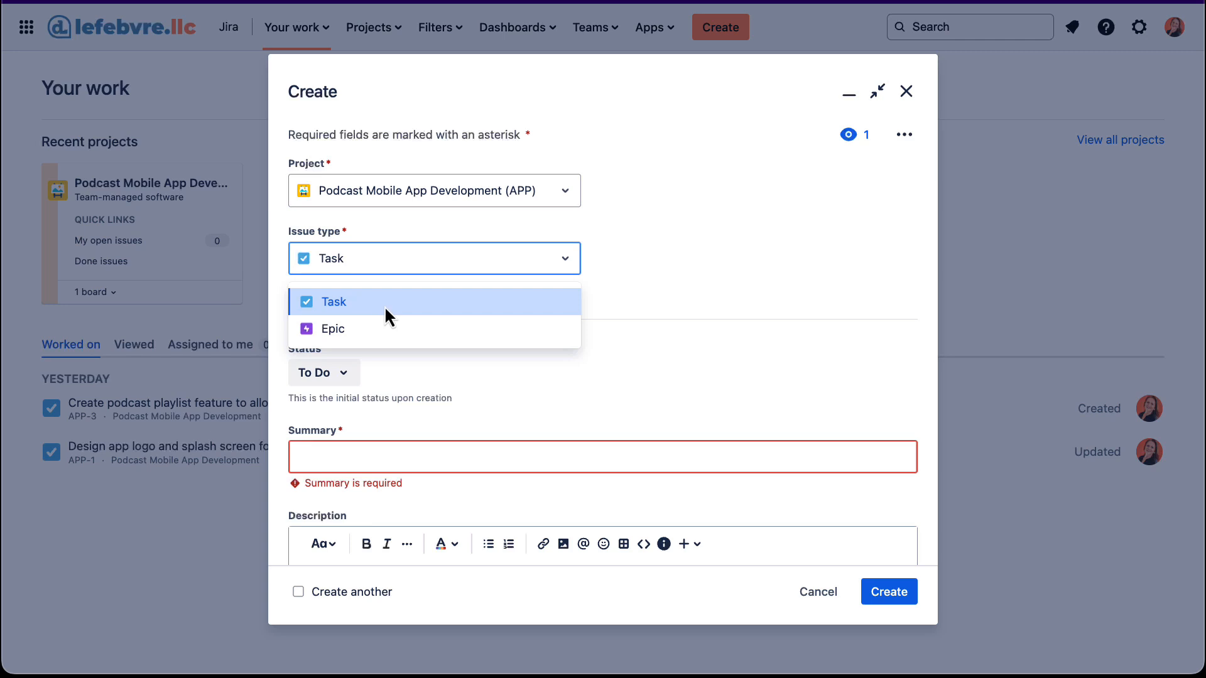
left_click(906, 92)
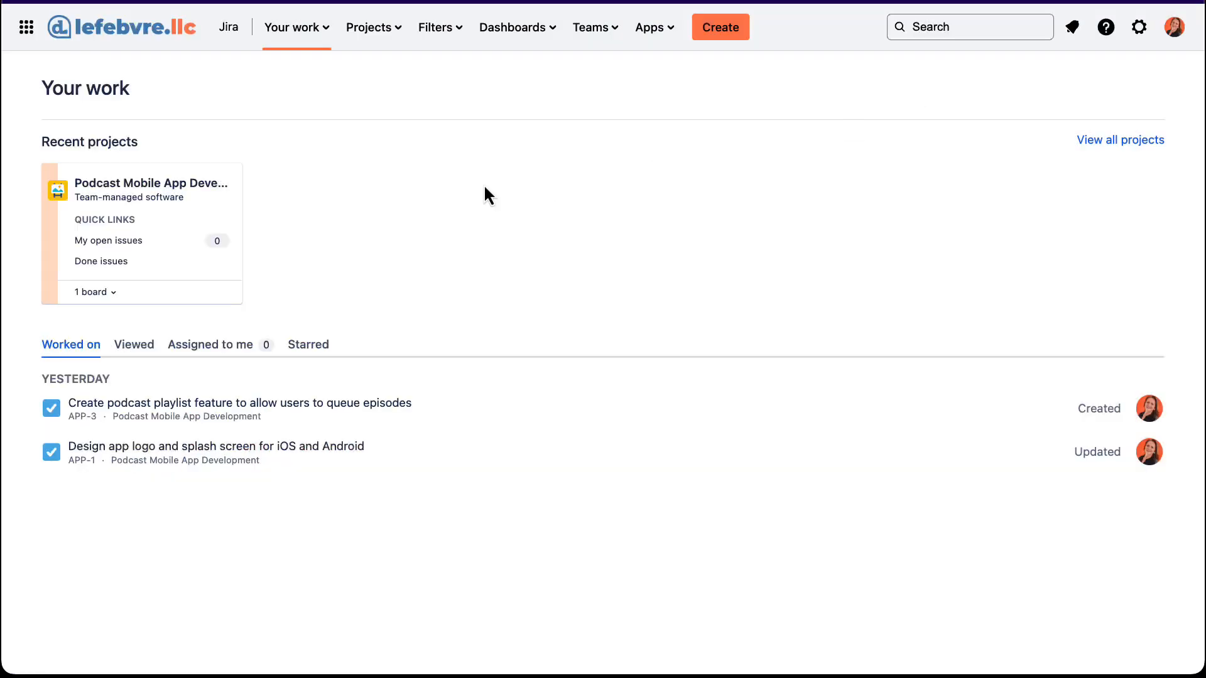
Add Story as an issue type under the Podcast Mobile App project's Issue types settings.
left_click(154, 197)
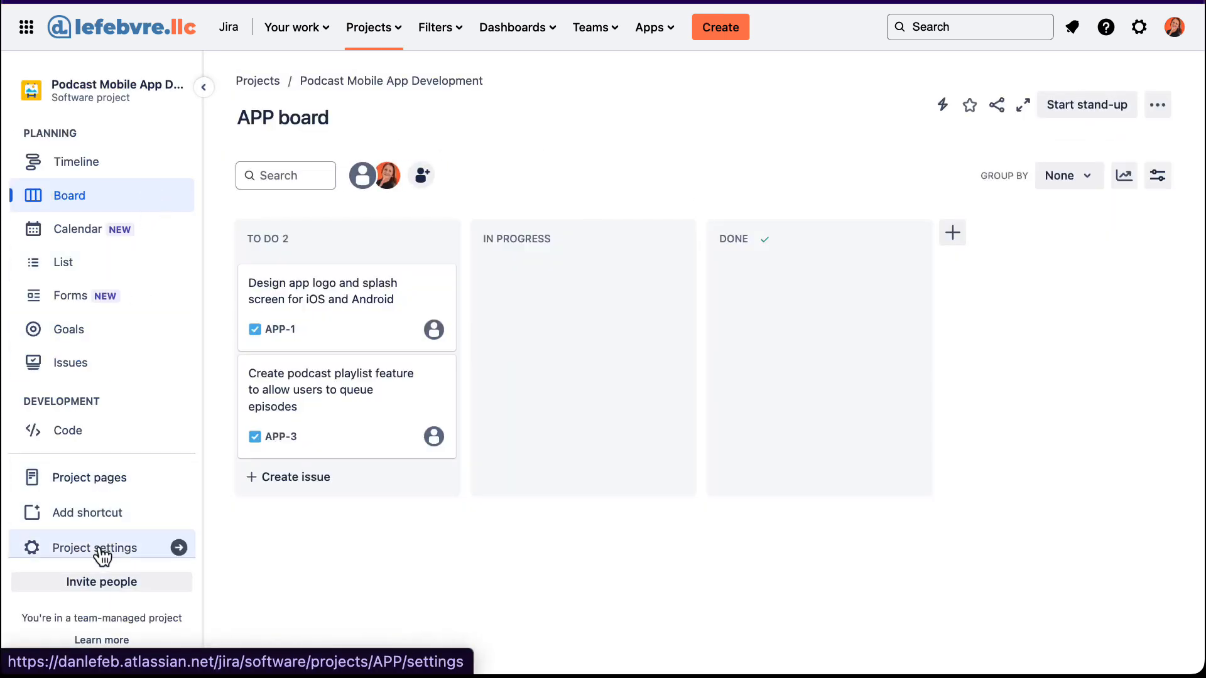
left_click(99, 553)
left_click(108, 322)
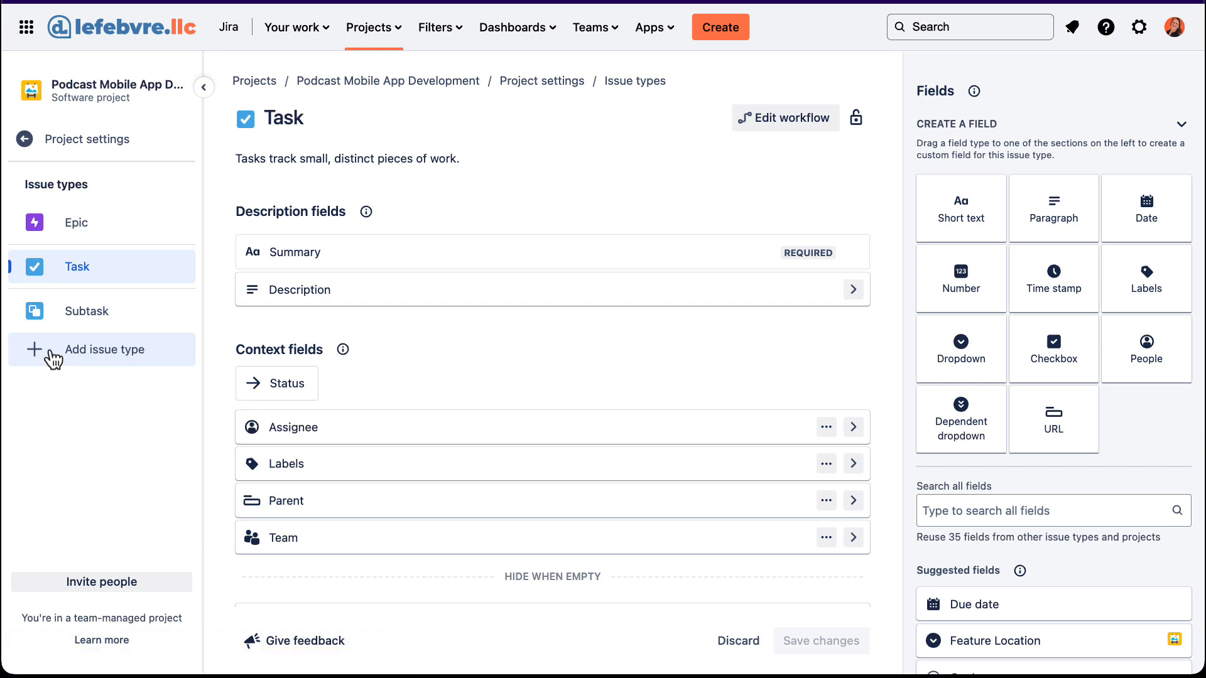
left_click(105, 354)
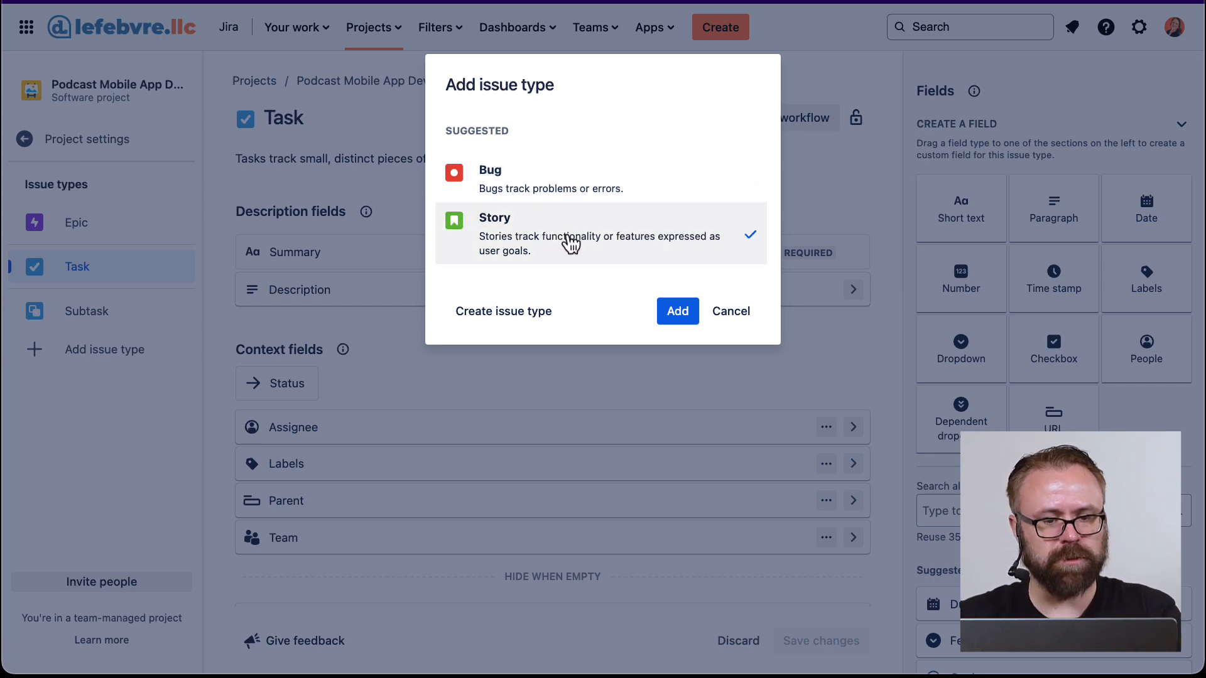
left_click(695, 317)
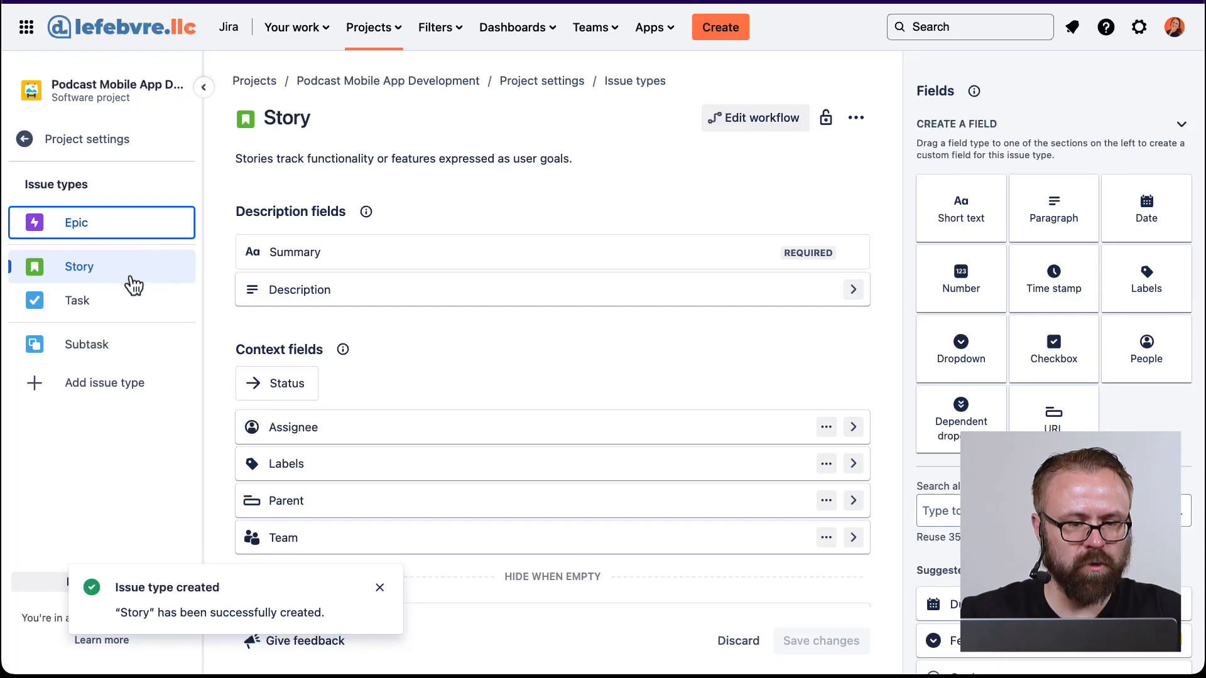
left_click(723, 31)
left_click(553, 267)
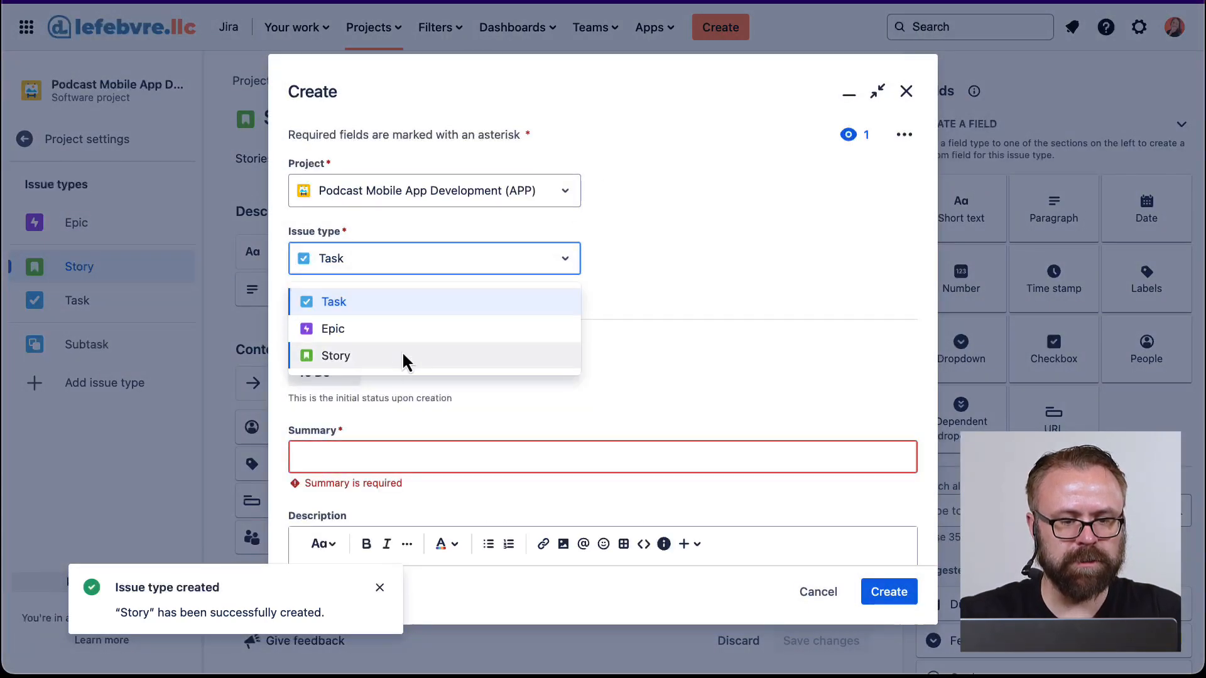
left_click(437, 355)
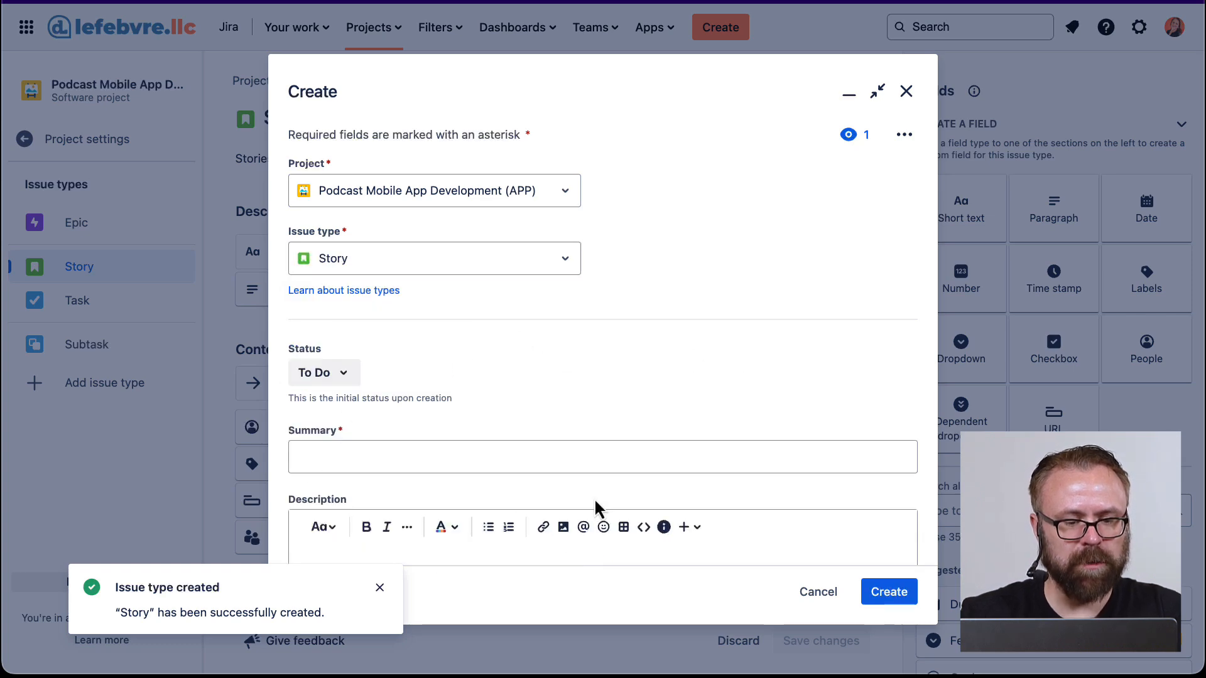
scroll(749, 410, "down", 3)
scroll(749, 409, "up", 3)
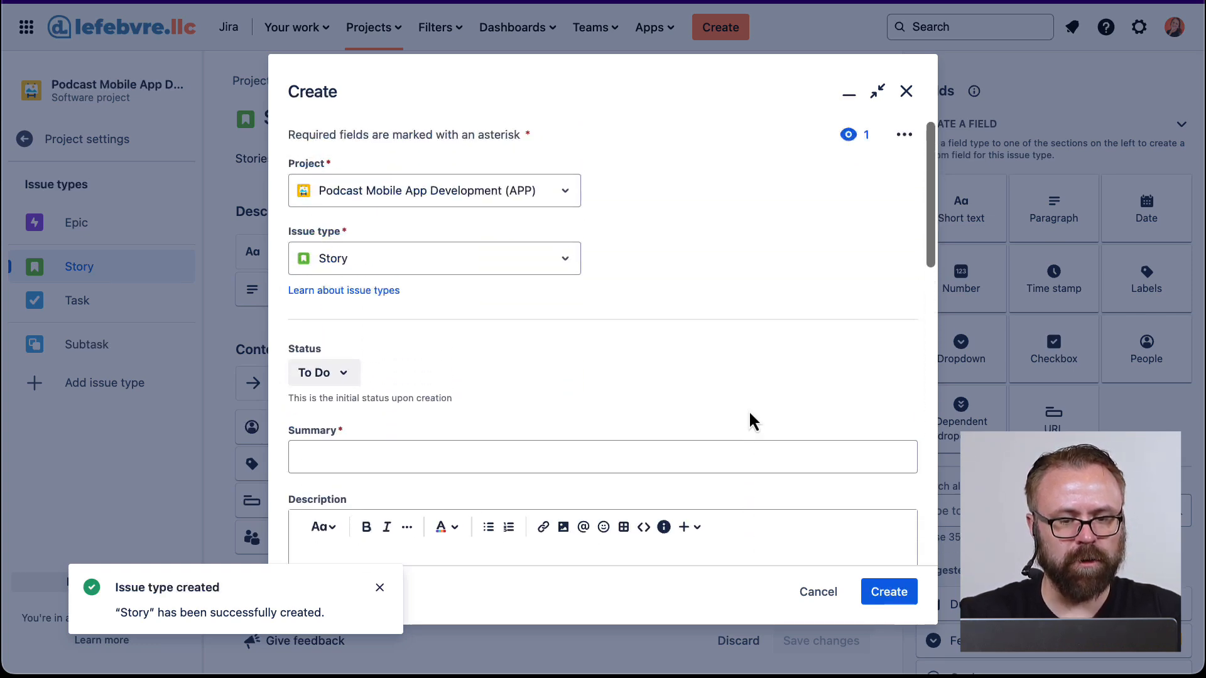
left_click(907, 92)
left_click(379, 589)
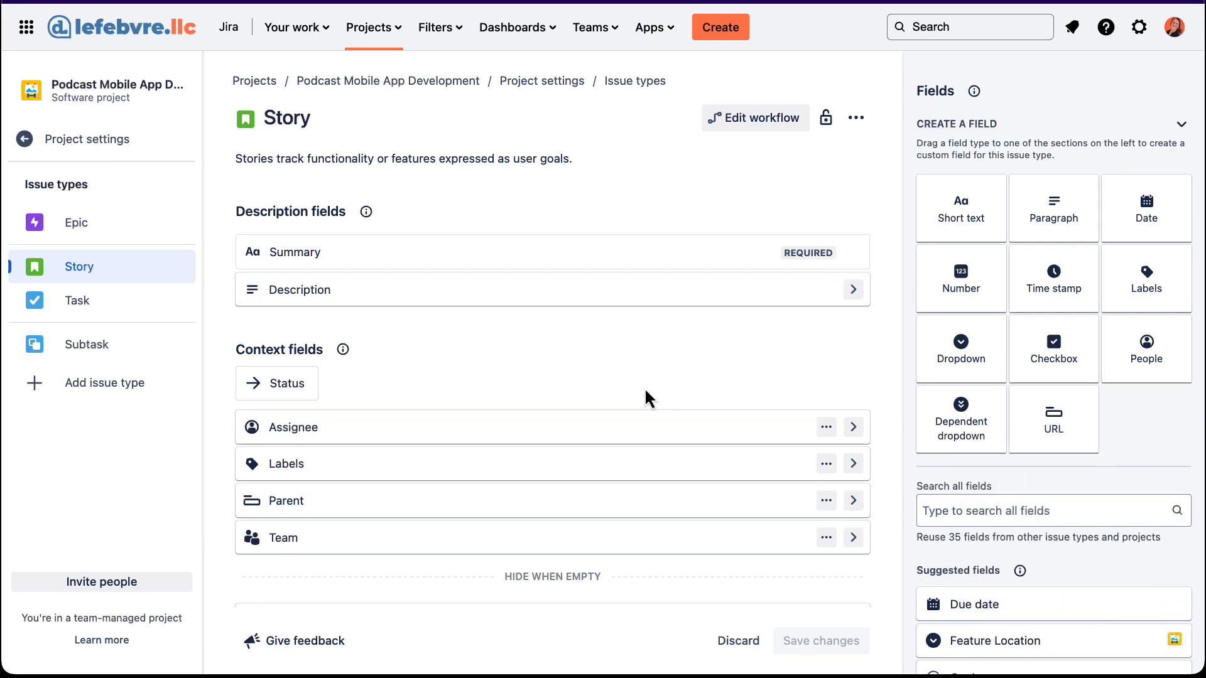
Add Due date to the Story issue type's description fields and save the changes.
scroll(1016, 420, "down", 2)
scroll(1017, 419, "up", 2)
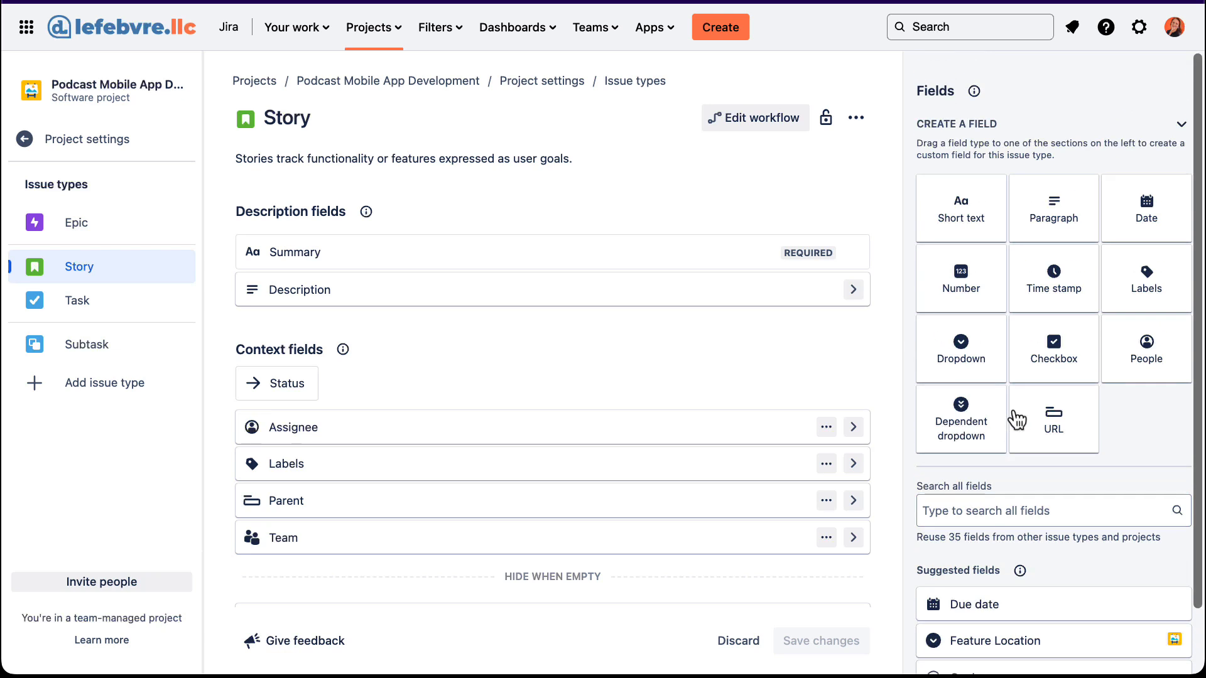
left_click_drag(976, 604, 488, 331)
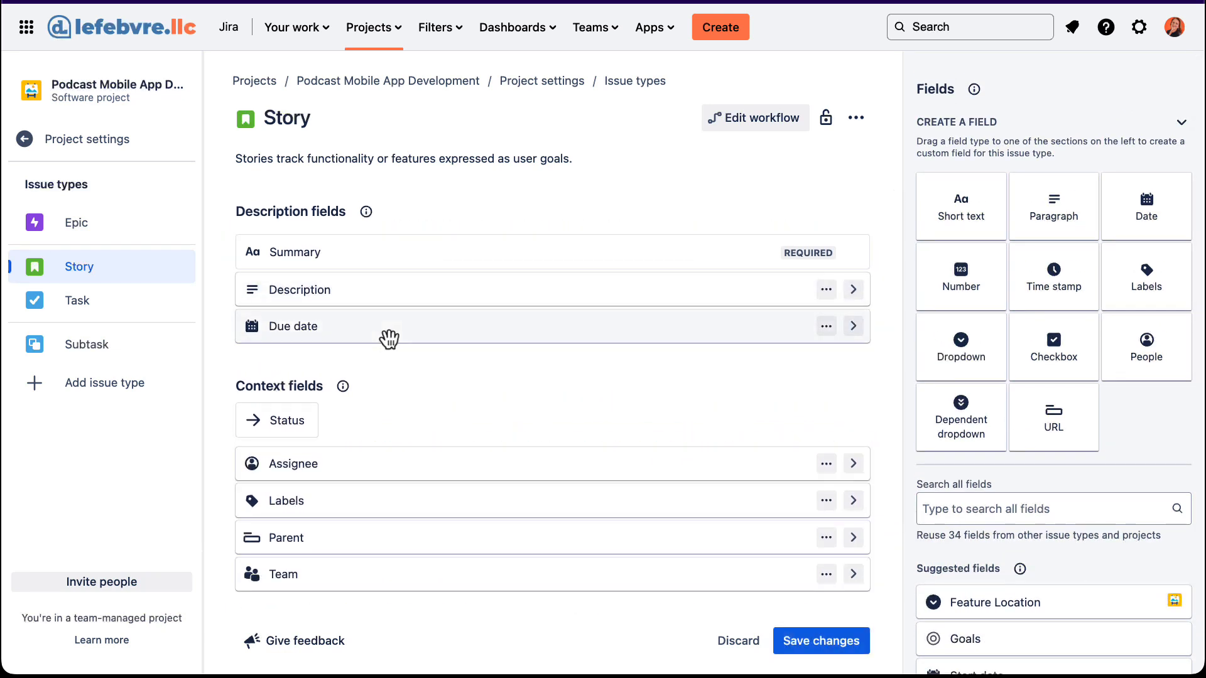
left_click(791, 640)
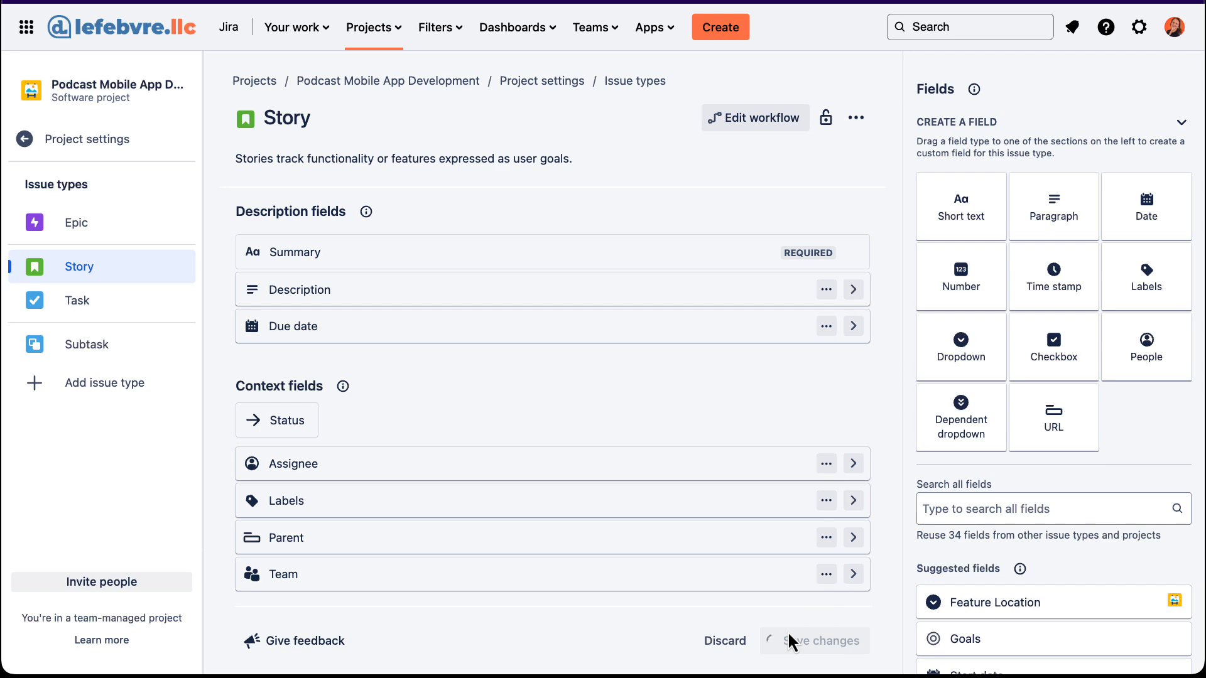
Preview the Story new-issue form with its Due date field, then cancel it.
left_click(733, 34)
left_click(563, 262)
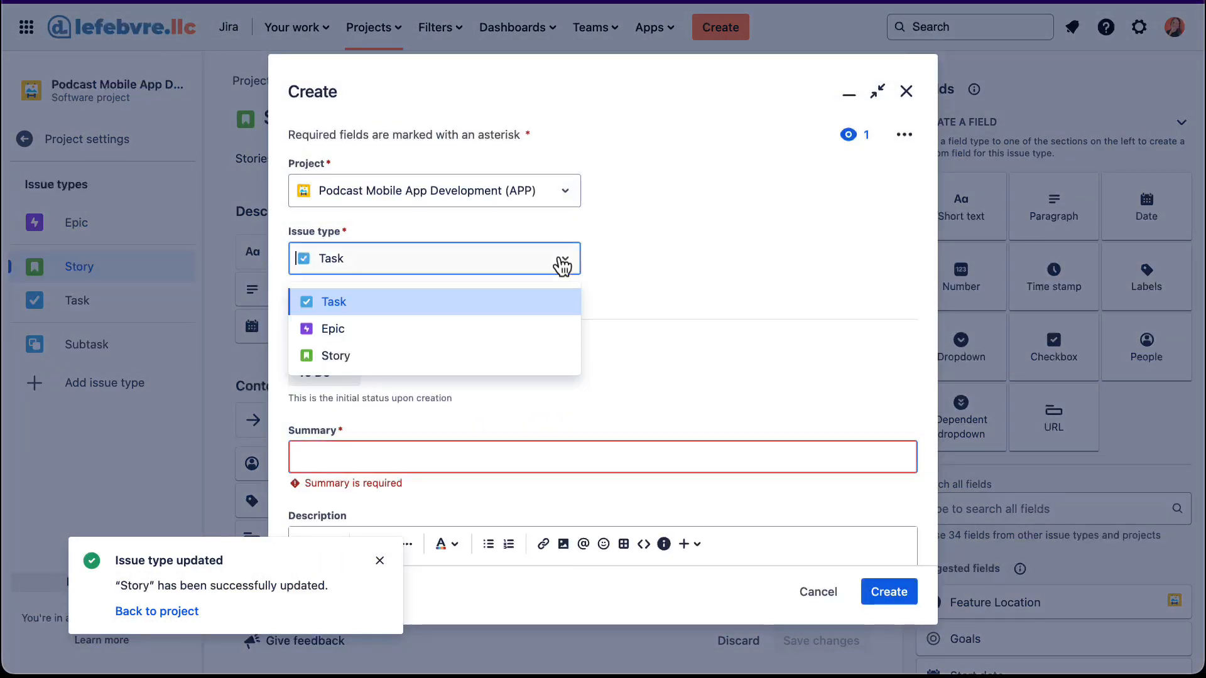
left_click(499, 354)
scroll(499, 352, "down", 5)
scroll(500, 357, "down", 2)
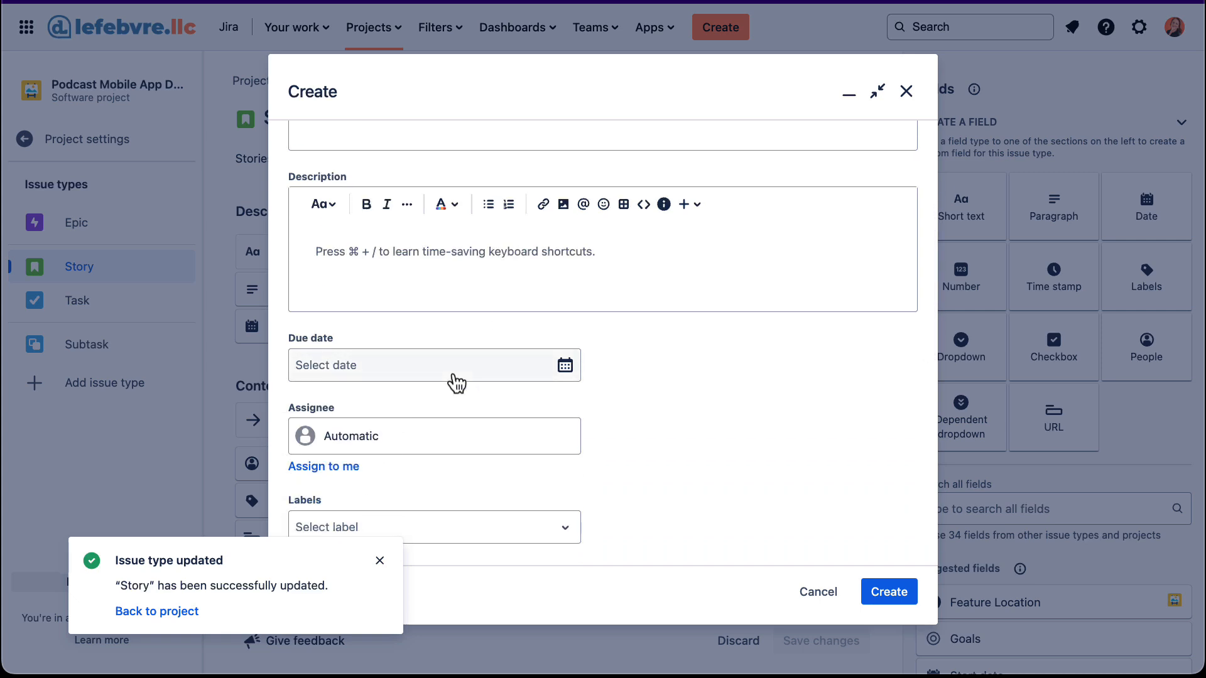
left_click(818, 592)
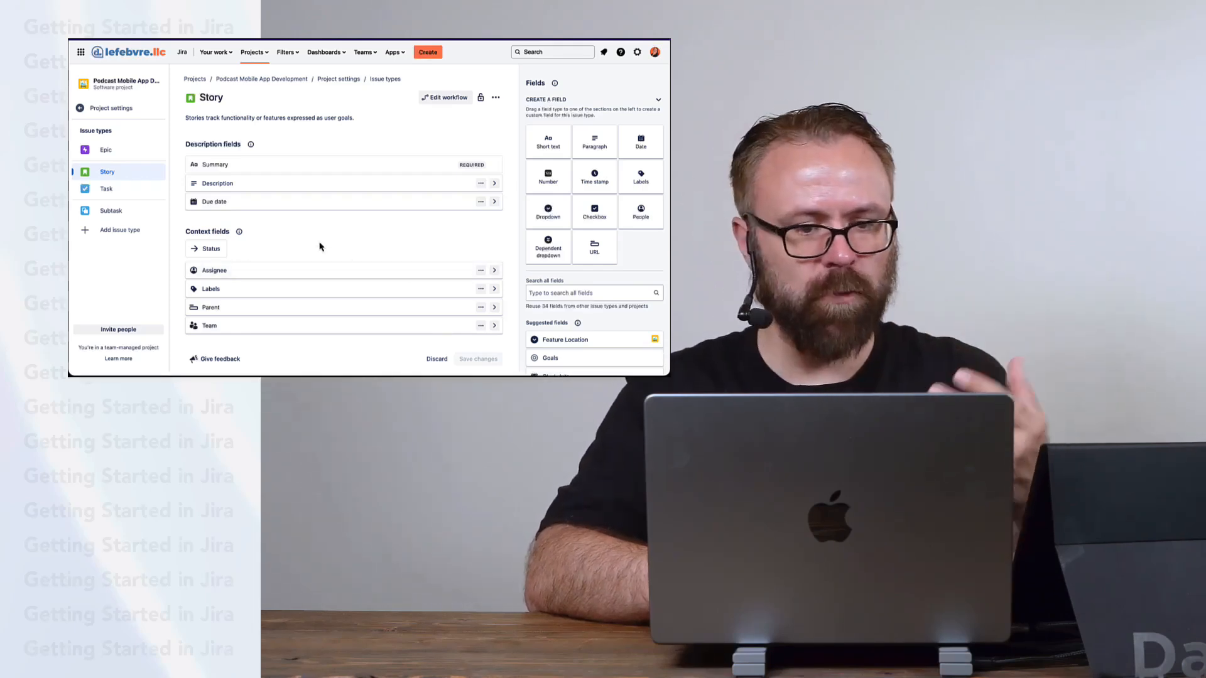
Start adding a new issue type from the Issue types sidebar.
left_click(120, 233)
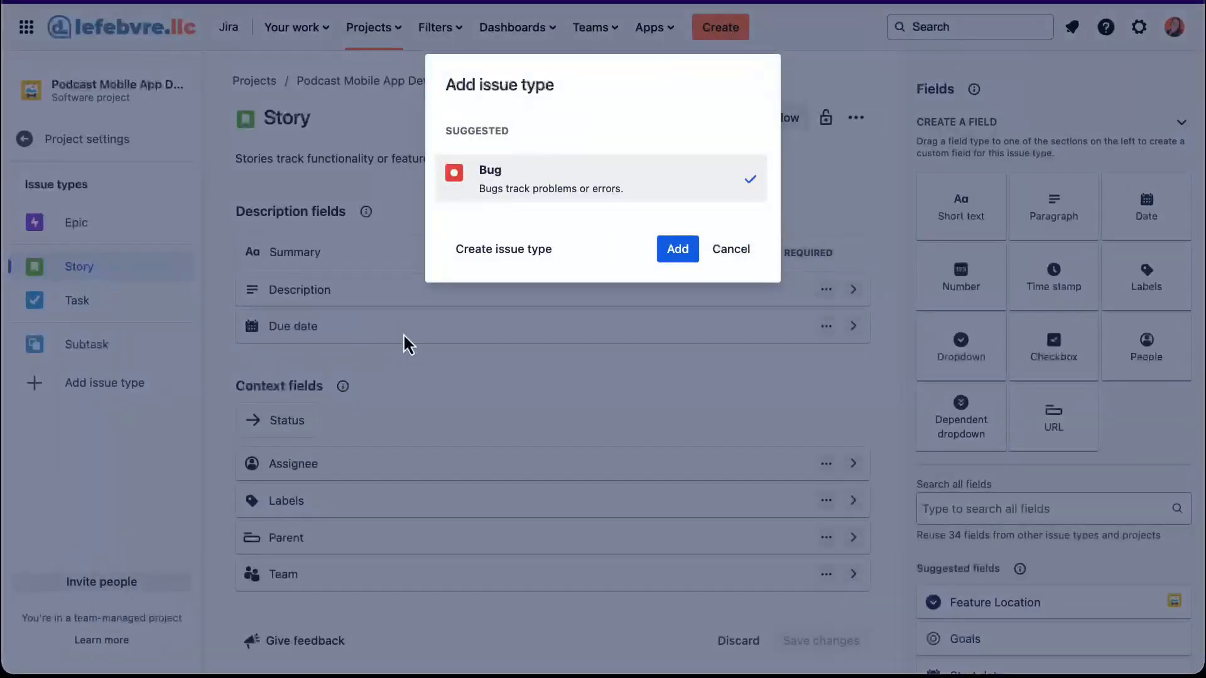
Name the custom issue type 'New Feature' and describe it as for requesting new app features.
left_click(515, 251)
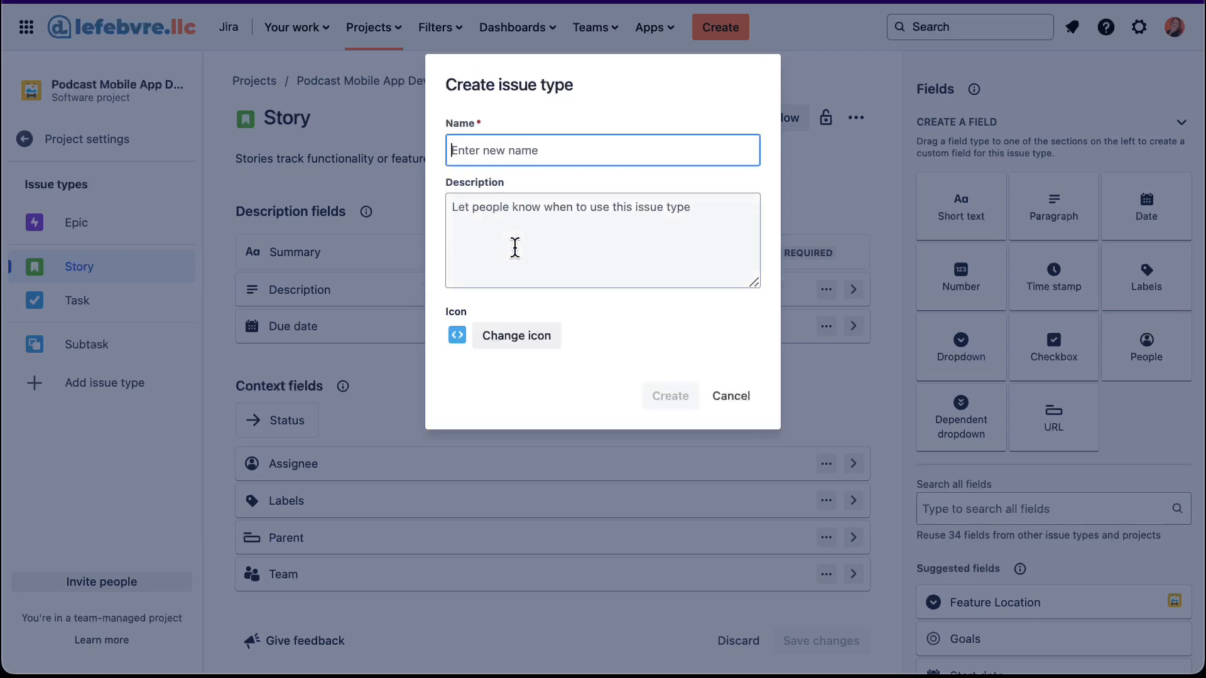
type("New Feature")
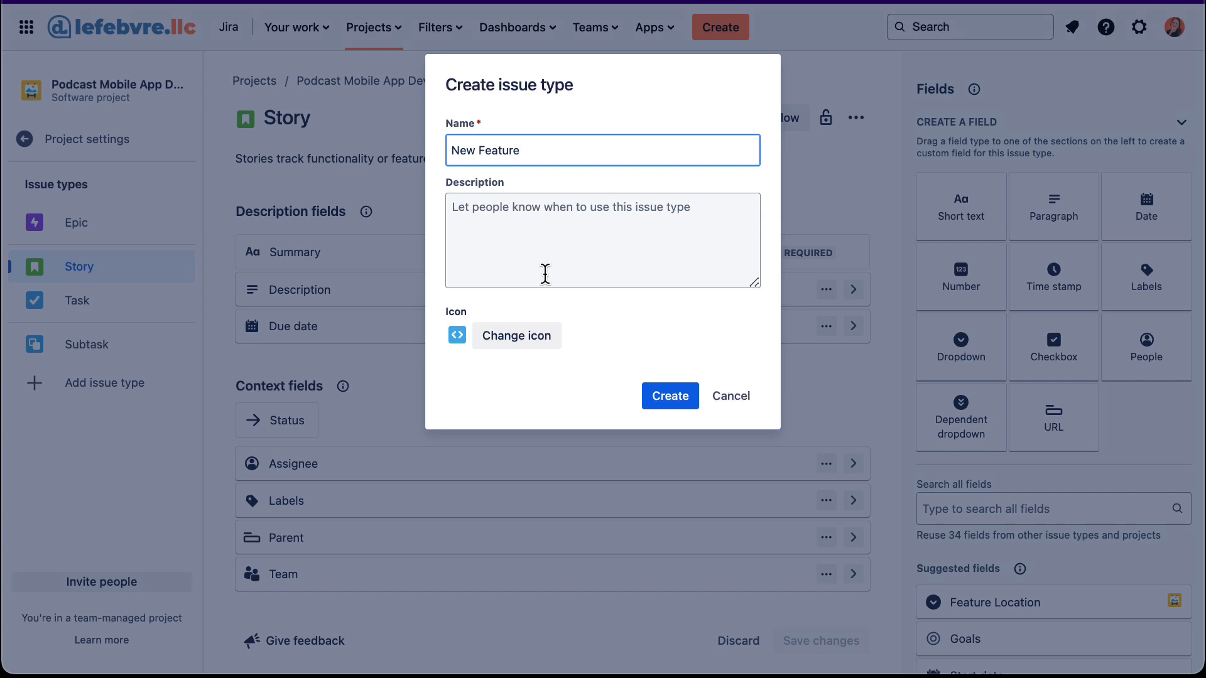
left_click(554, 263)
type("Add")
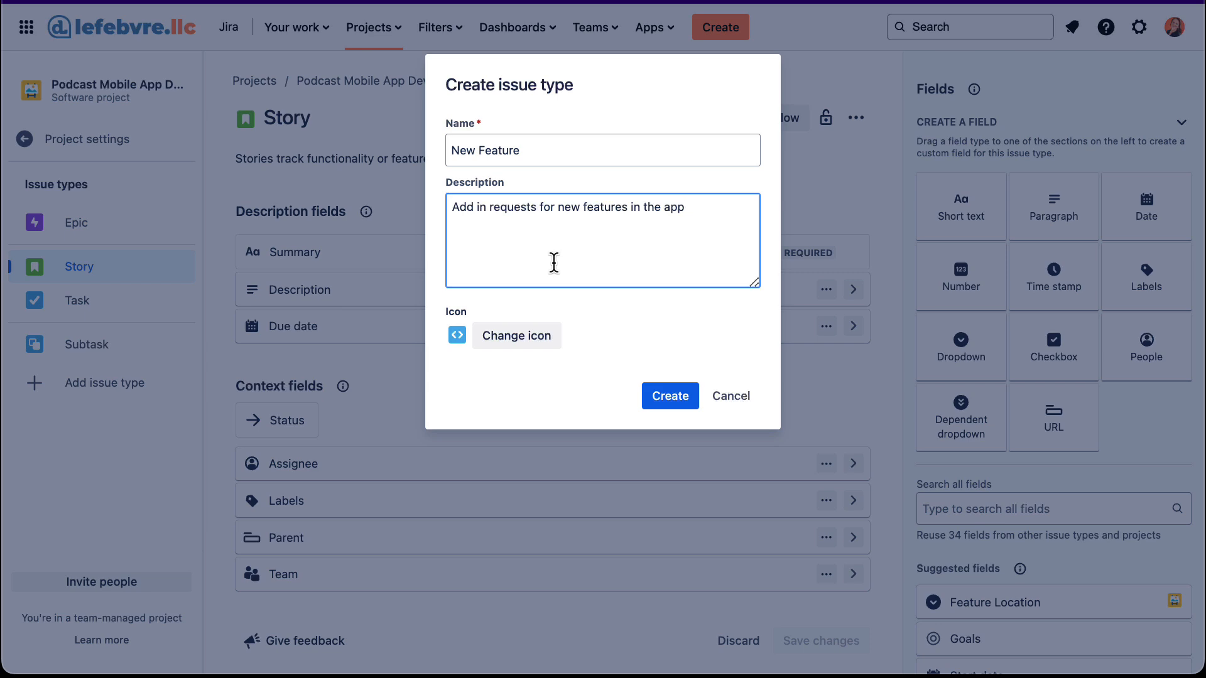
Give the New Feature issue type the lightbulb icon from the default icons.
left_click(452, 338)
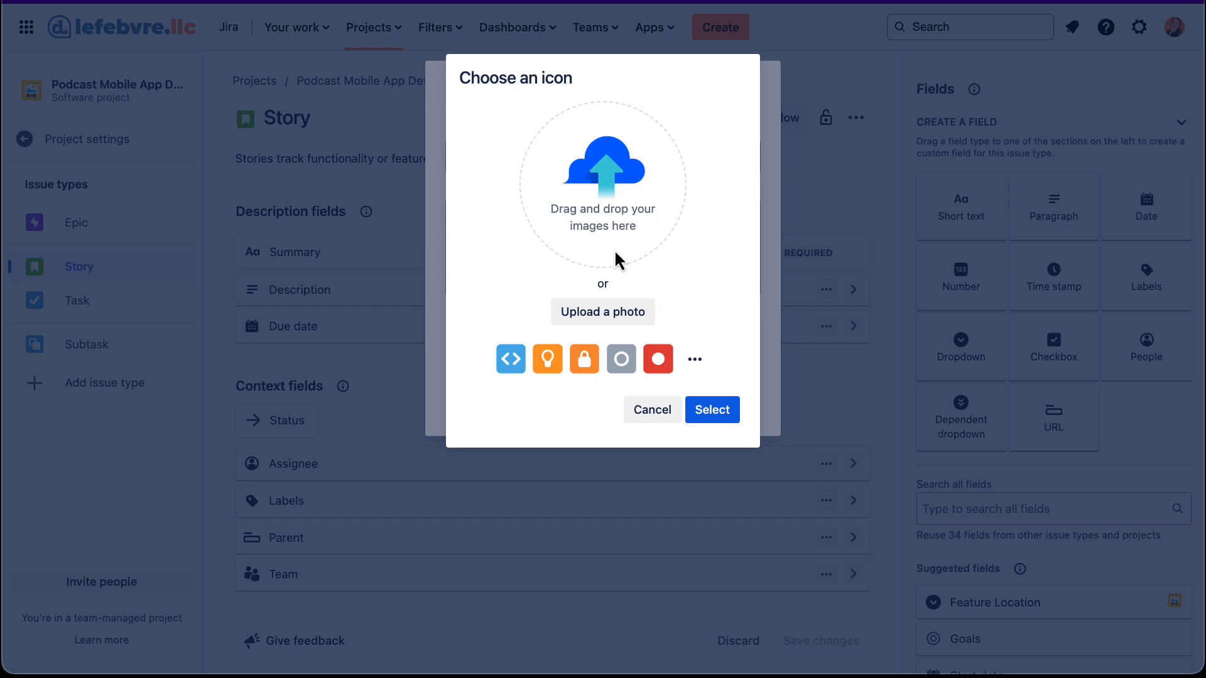
left_click(696, 364)
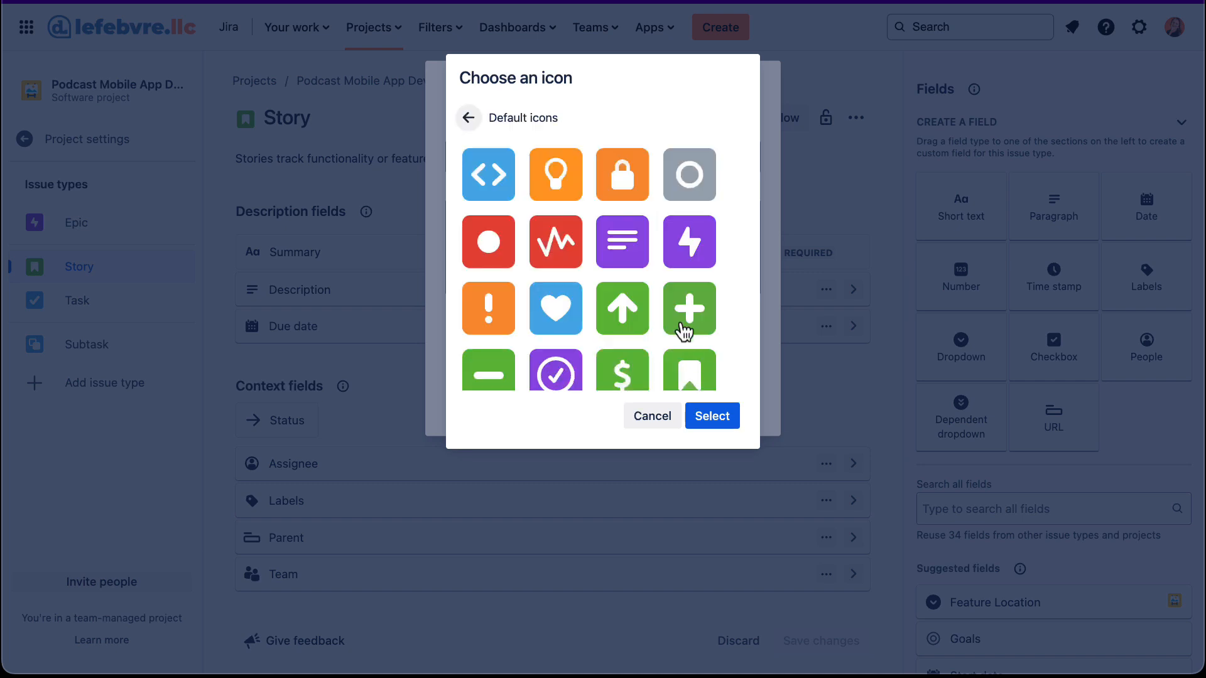
scroll(666, 292, "down", 3)
scroll(666, 292, "up", 3)
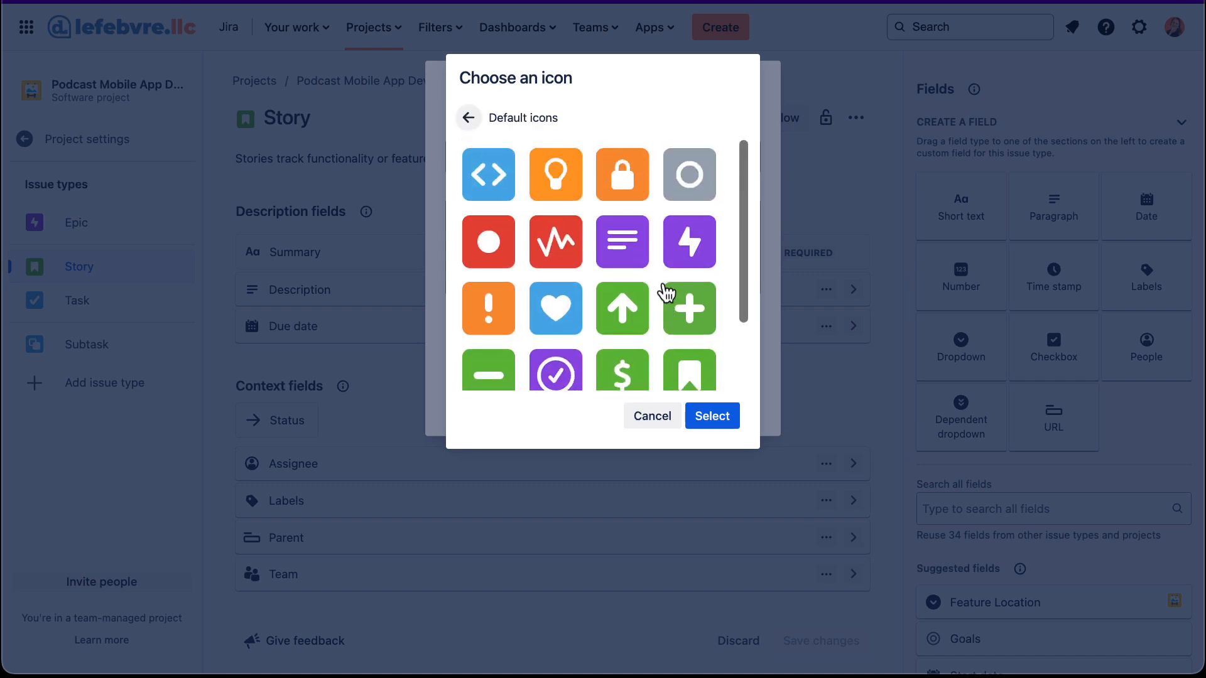
left_click(560, 192)
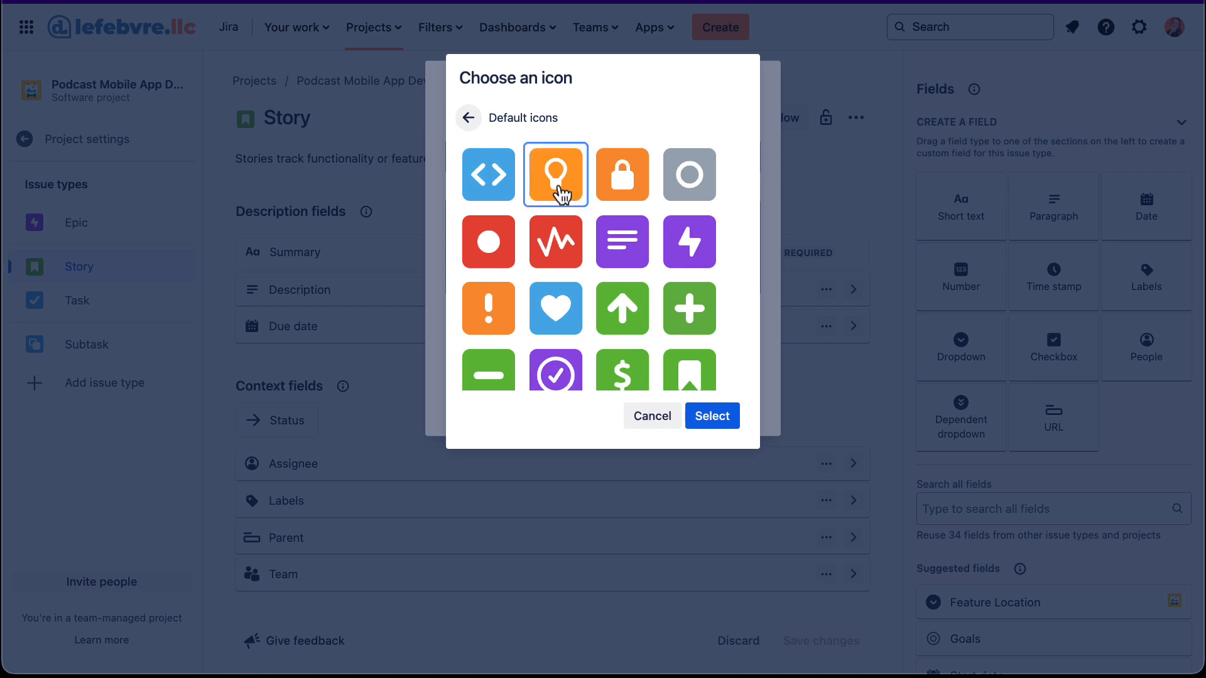
left_click(715, 418)
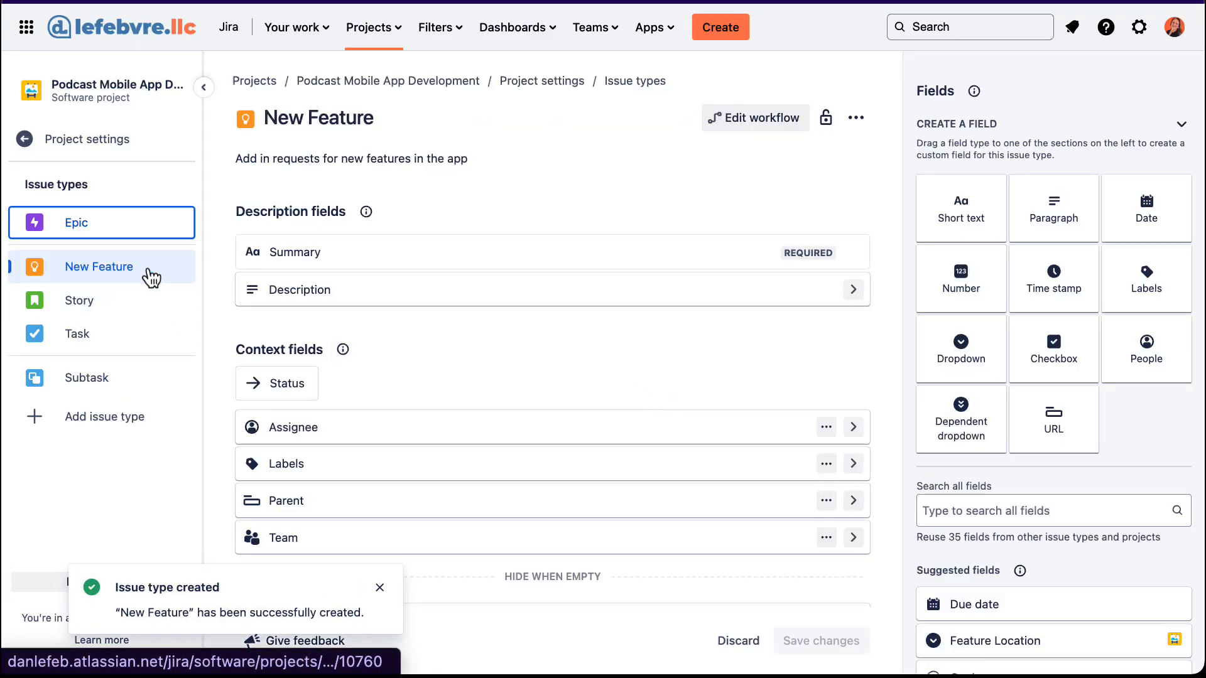
Confirm New Feature appears in the new-issue form's issue type list.
left_click(737, 32)
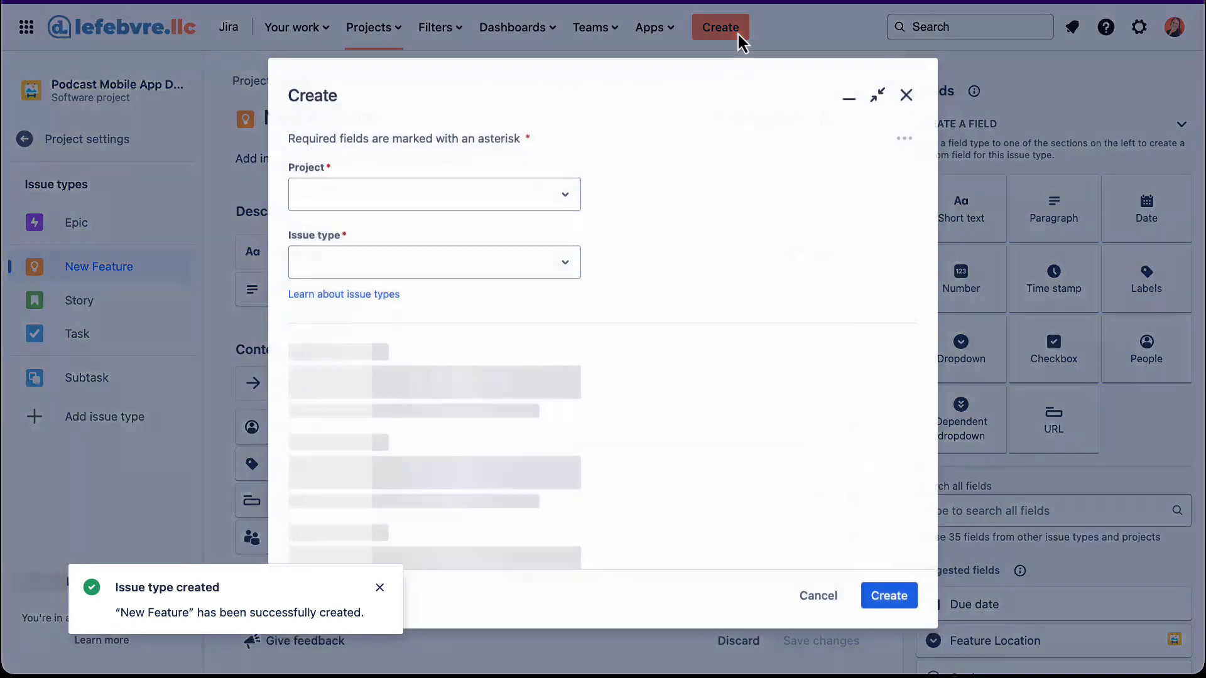
left_click(540, 271)
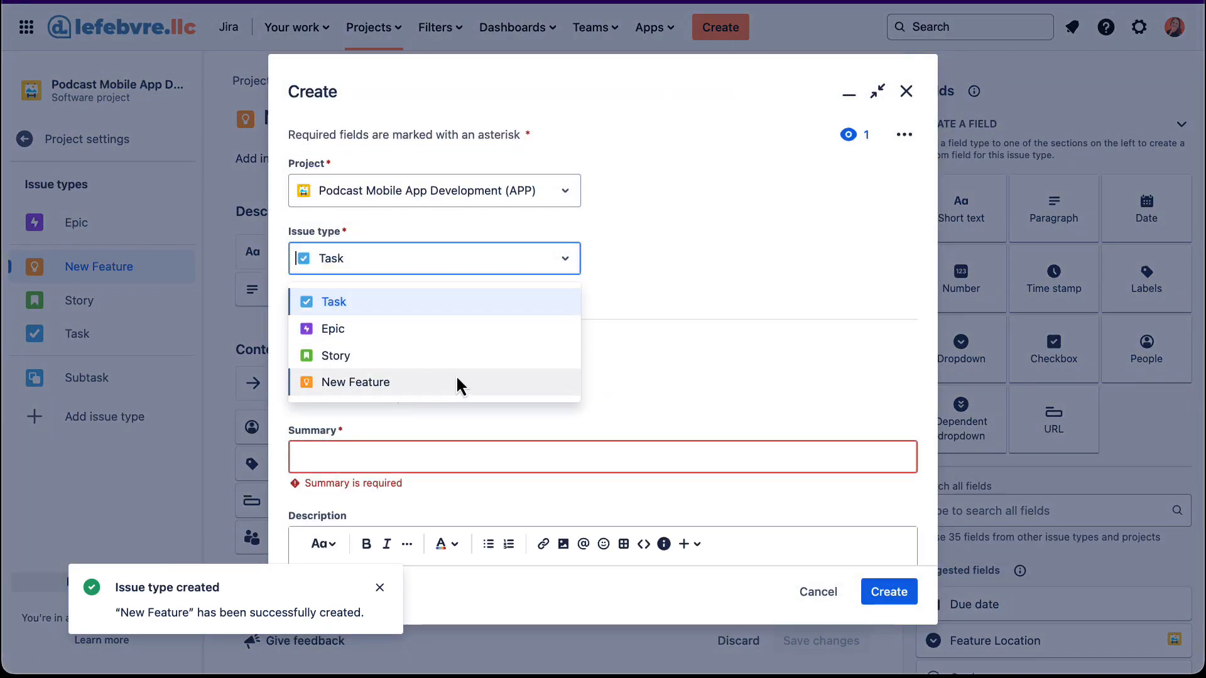
left_click(906, 93)
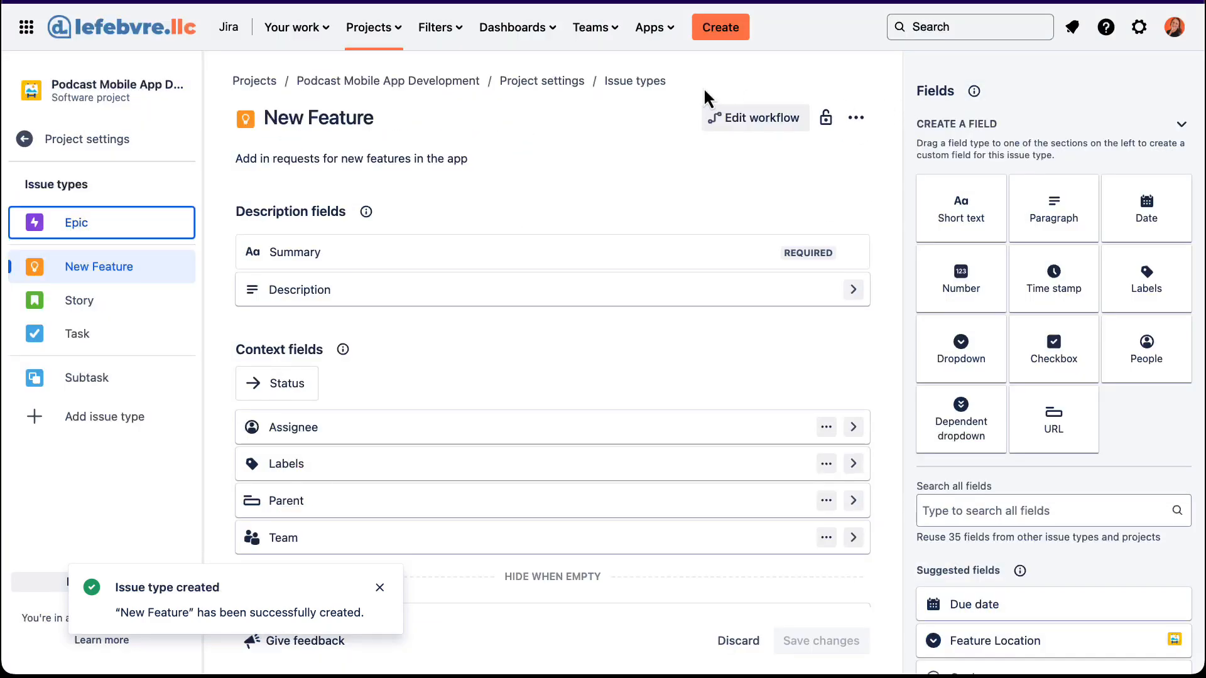
Add a Dropdown field named 'Feature Location' to the New Feature issue type.
left_click(380, 587)
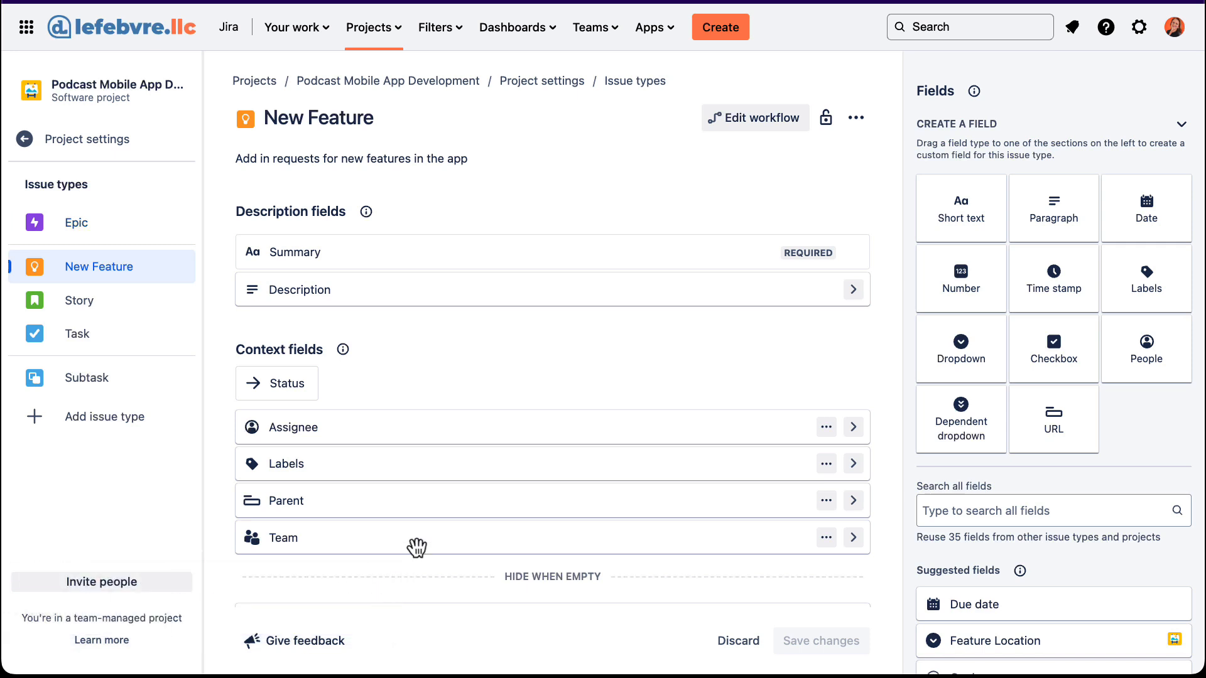
scroll(539, 415, "down", 1)
scroll(1144, 506, "down", 2)
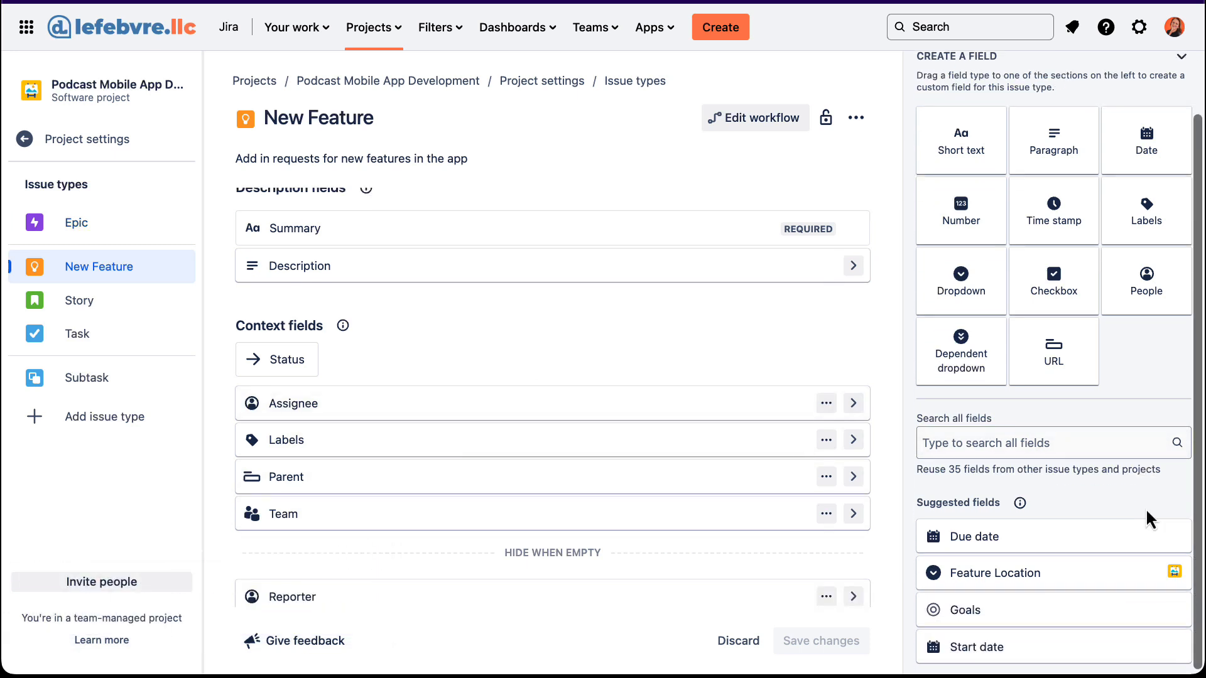
scroll(1146, 507, "up", 2)
scroll(809, 314, "up", 1)
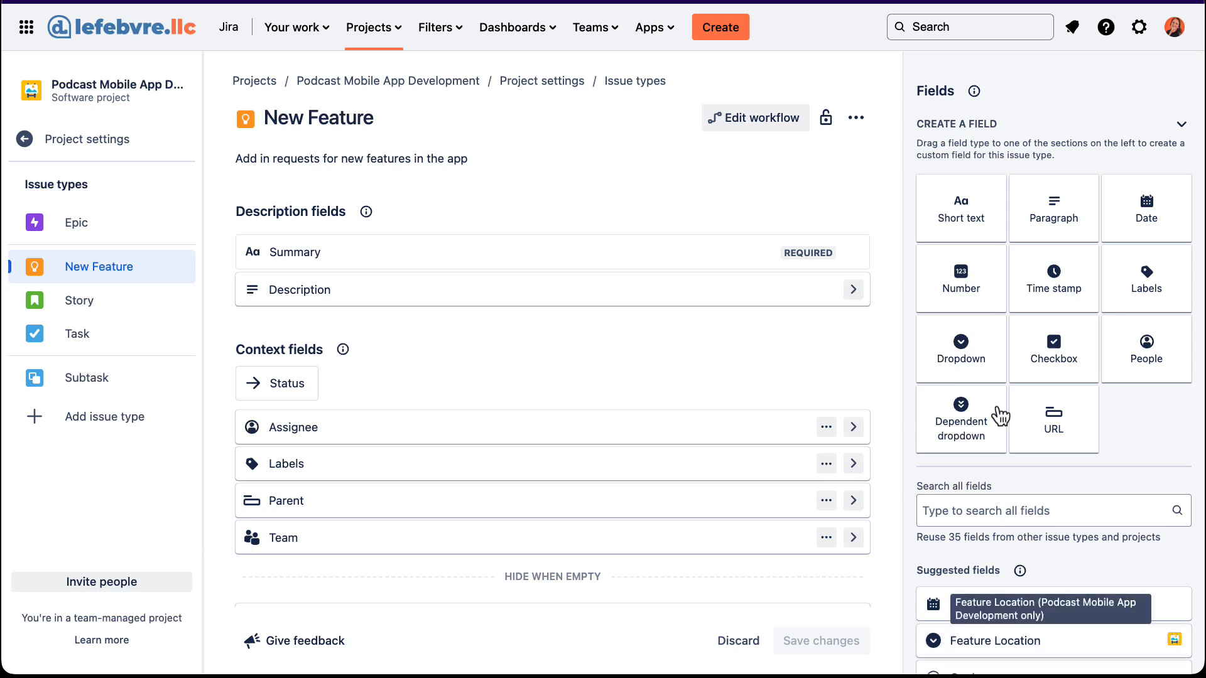
left_click_drag(978, 358, 482, 341)
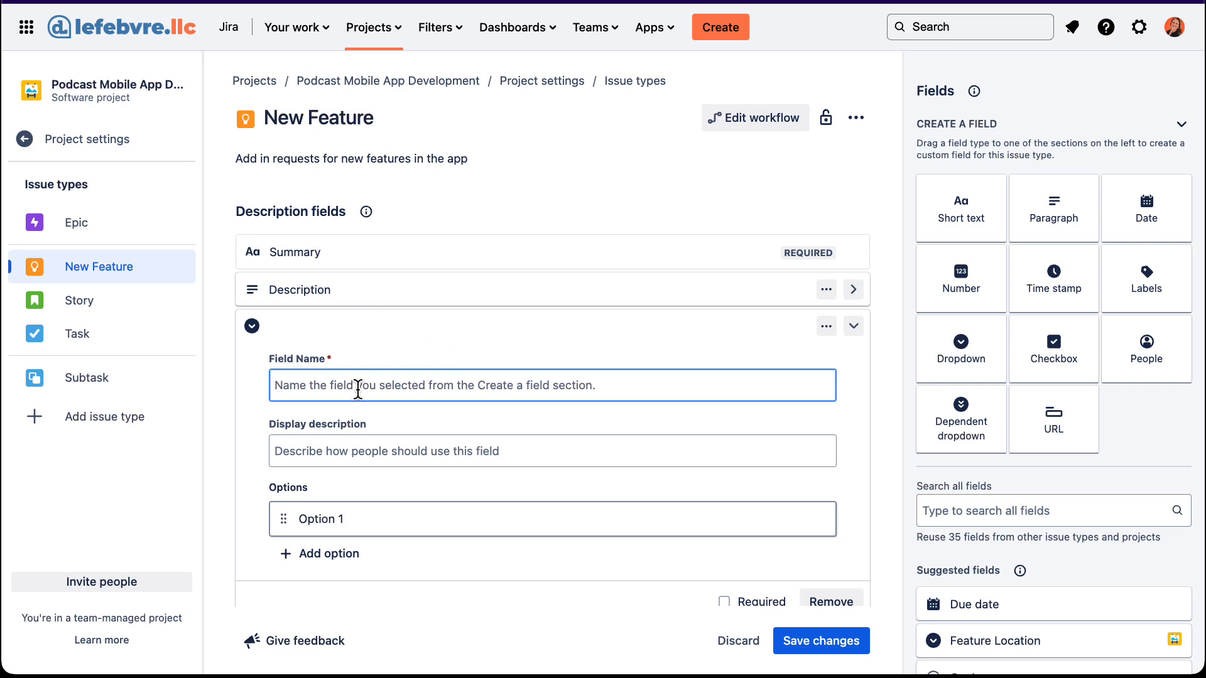
type("Feature Location")
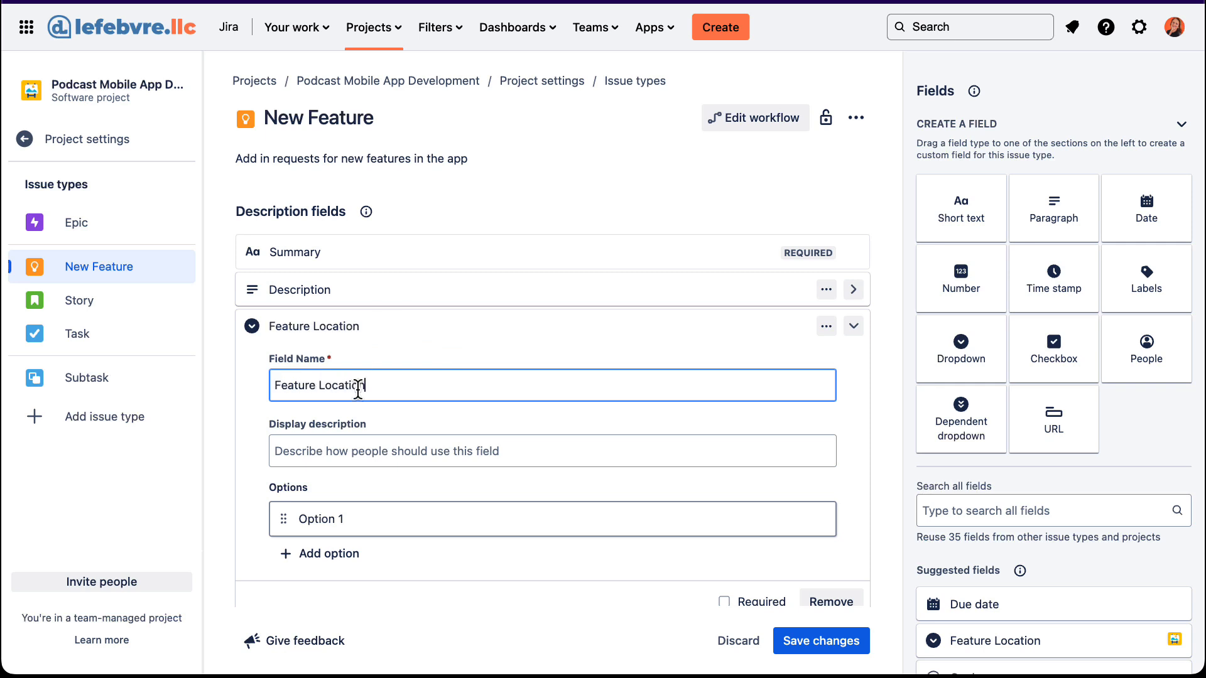
Enter the options Now Playing Screen, Podcast Library, Settings Page, Discover Screen and Playlist.
left_click(396, 522)
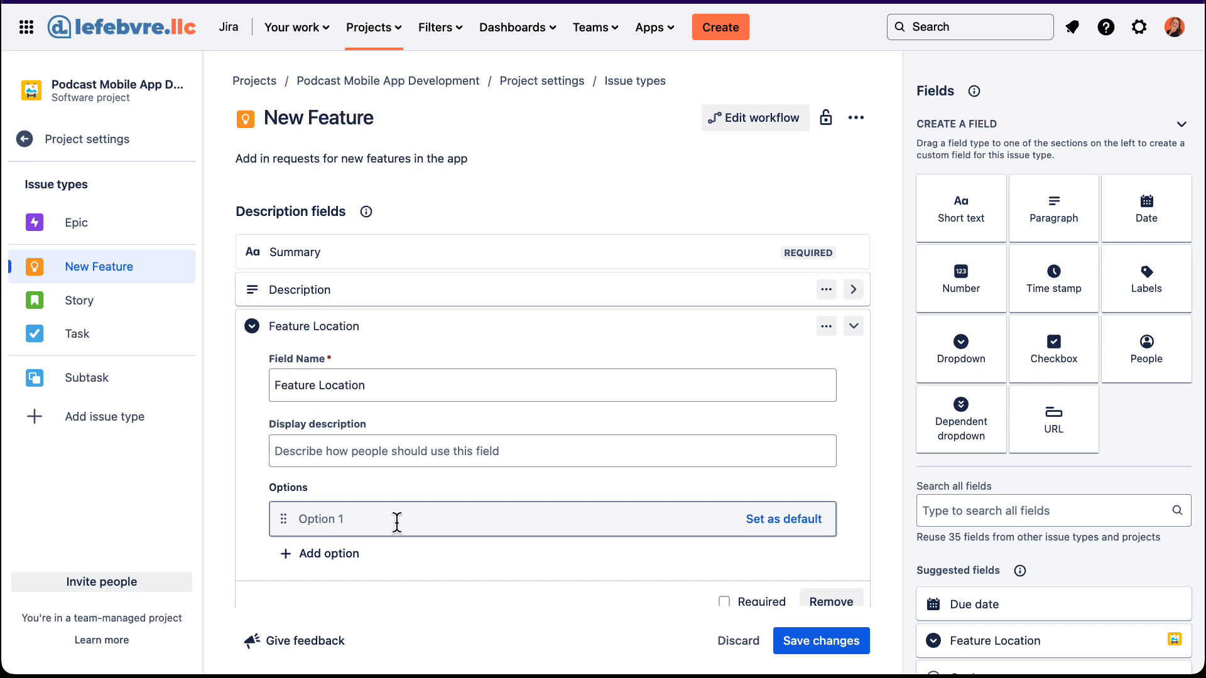
type("Now Playing Screen")
key("Return")
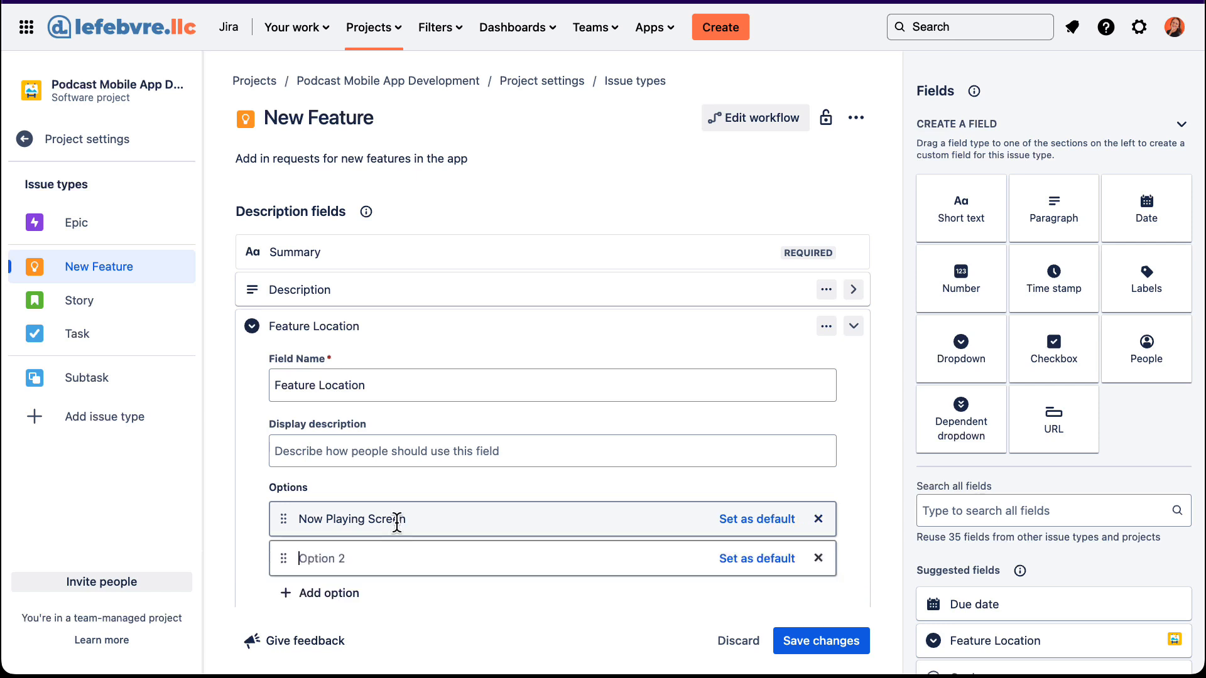
type("Podcast Library")
key("Return")
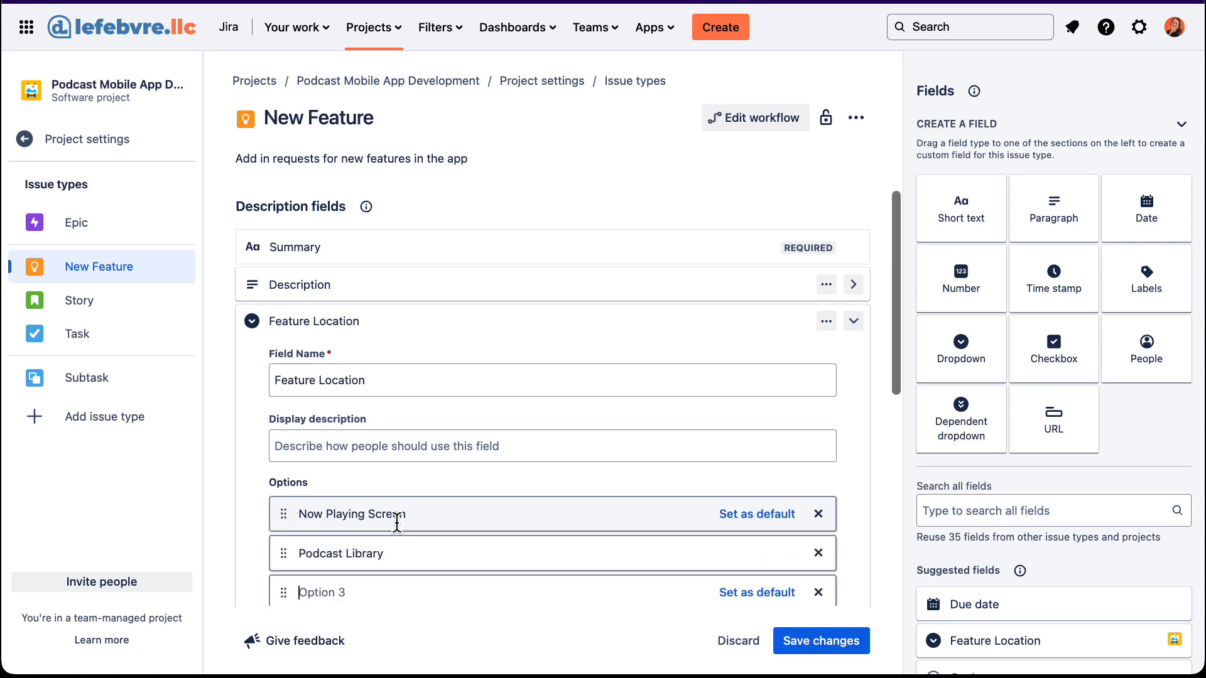
type("Settings P")
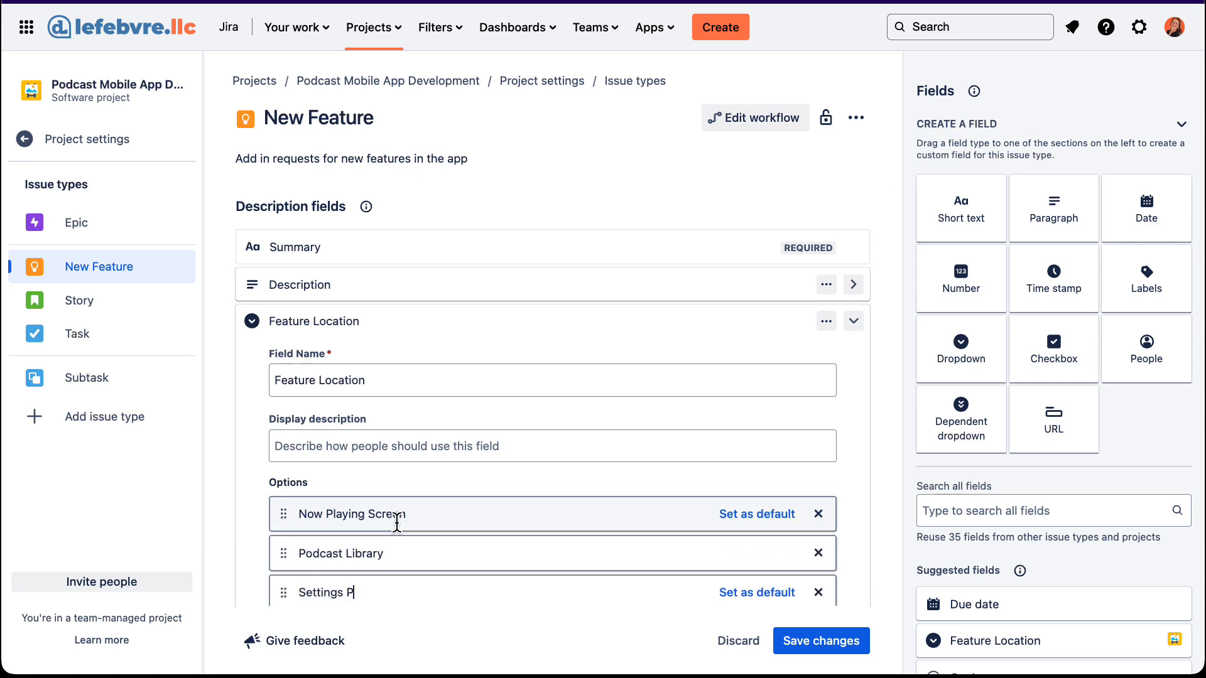
type("age")
key("Return")
type("Dis")
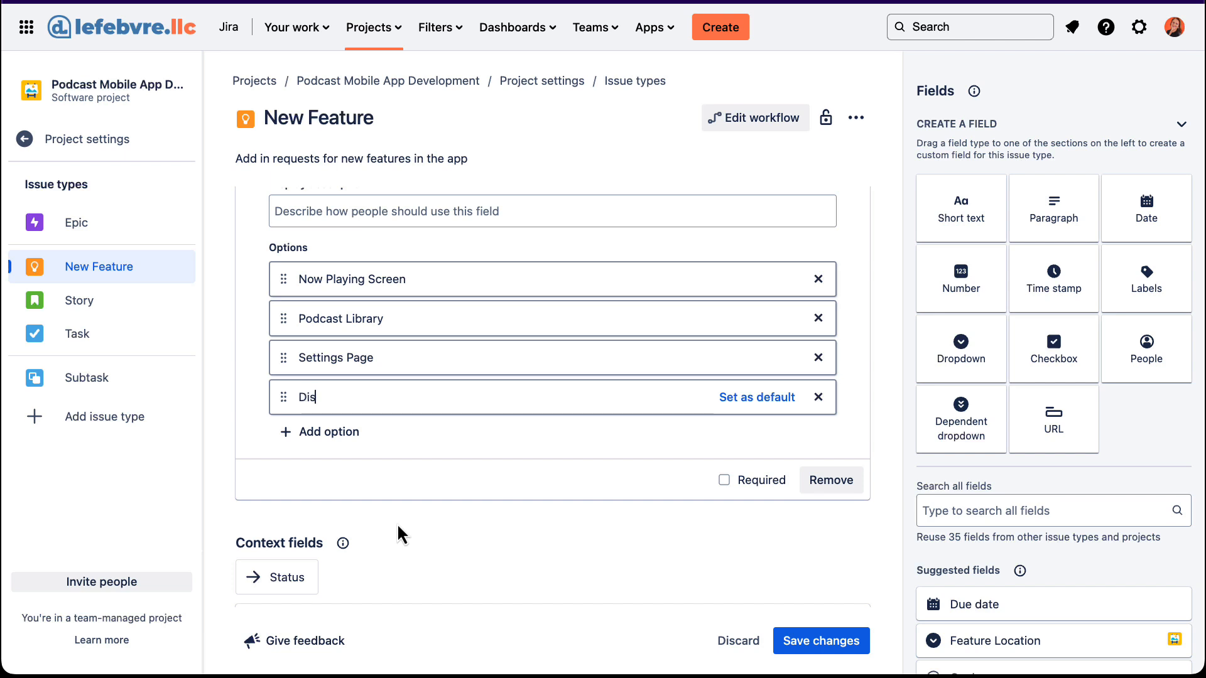
type("cover Screen")
key("Return")
type("Playlist")
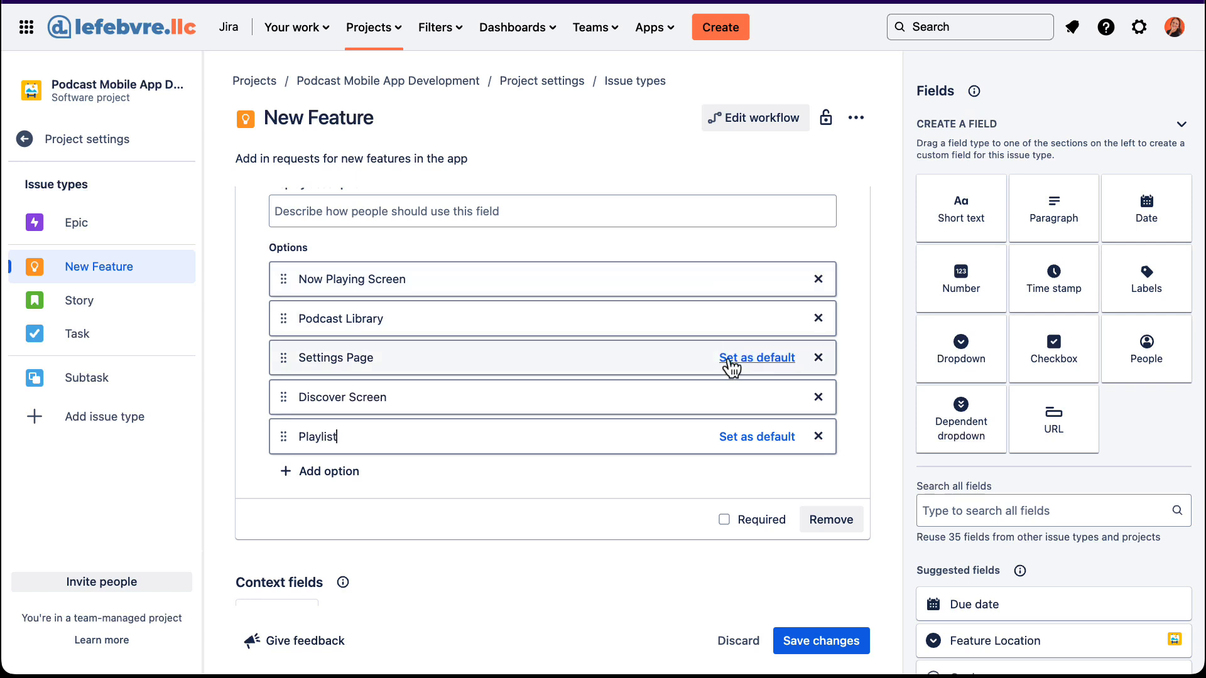
Make Settings Page the default Feature Location option.
left_click(754, 362)
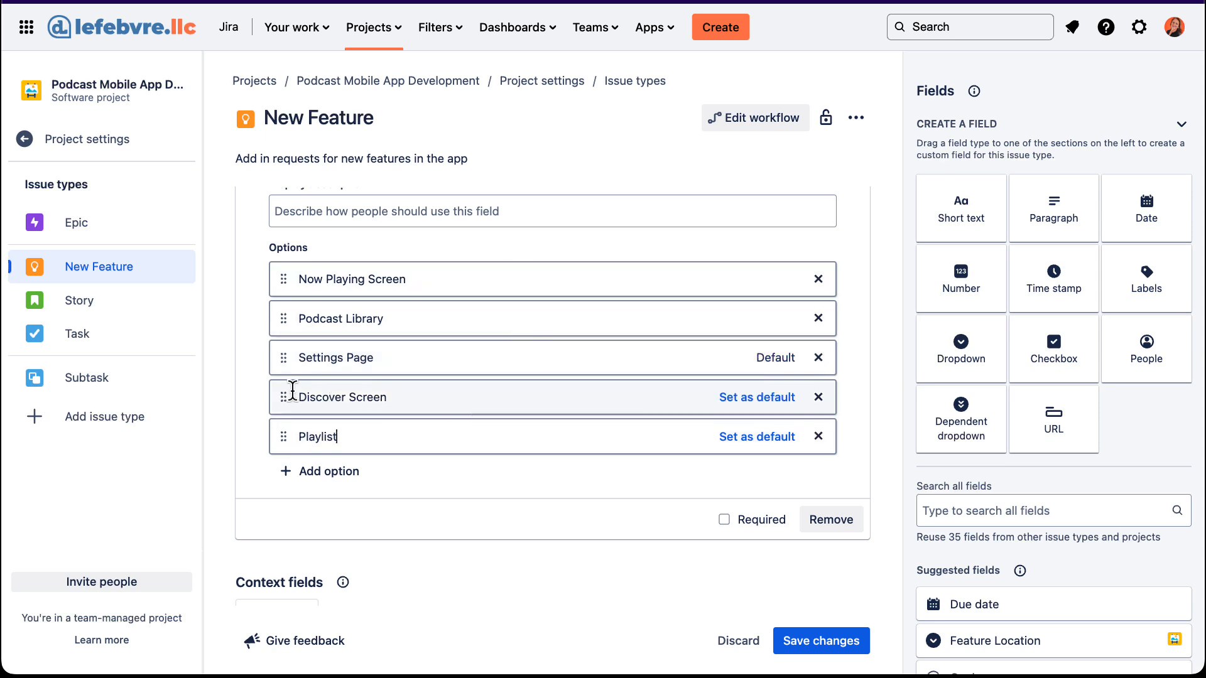
mouse_move(285, 359)
left_mouse_down()
mouse_move(285, 396)
mouse_move(279, 336)
mouse_move(280, 372)
mouse_move(291, 369)
left_mouse_up()
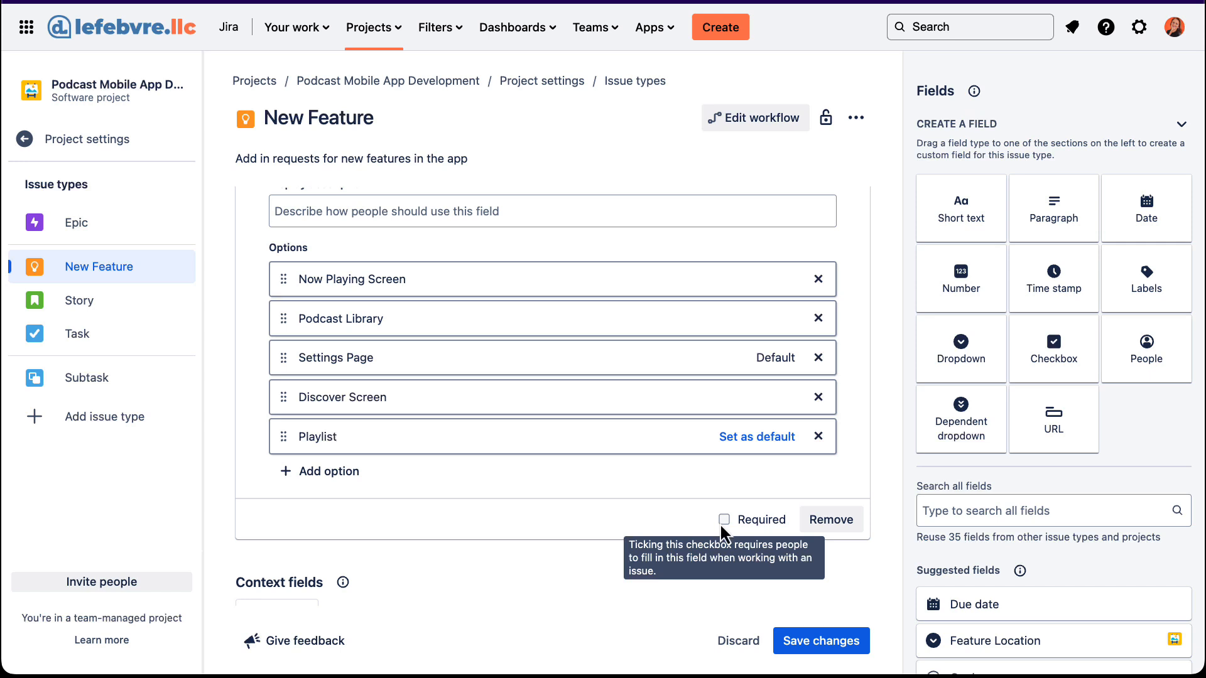
scroll(721, 525, "up", 5)
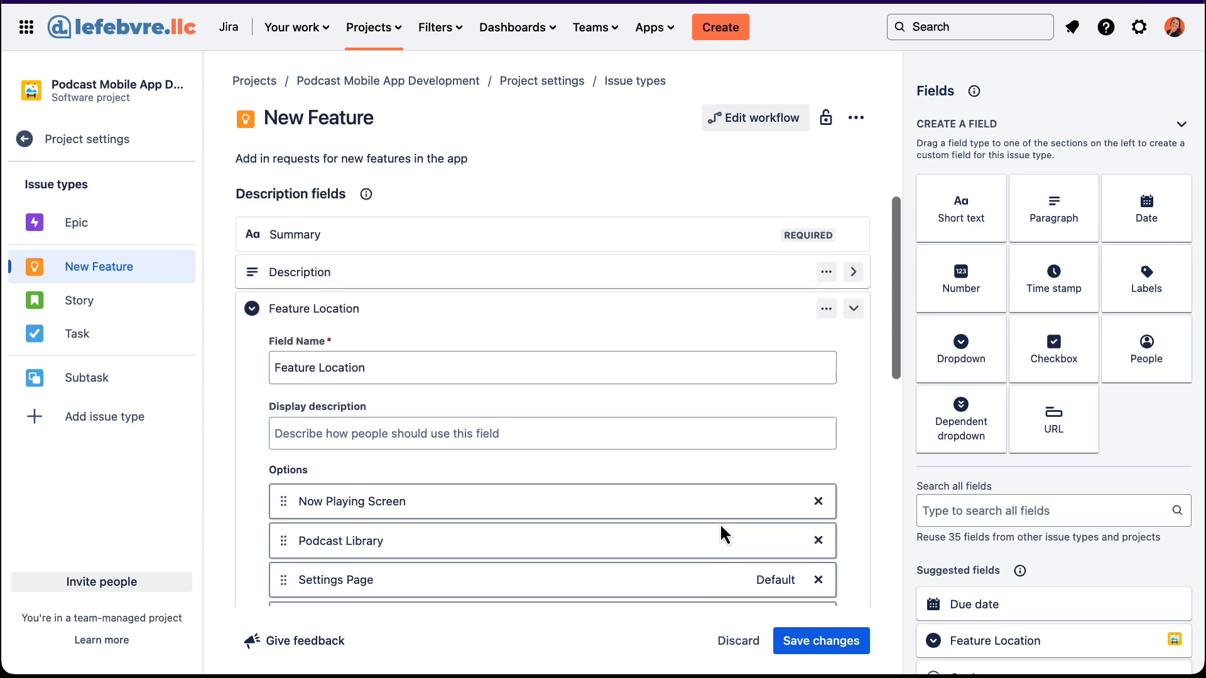
left_click_drag(608, 269, 712, 249)
scroll(714, 261, "down", 5)
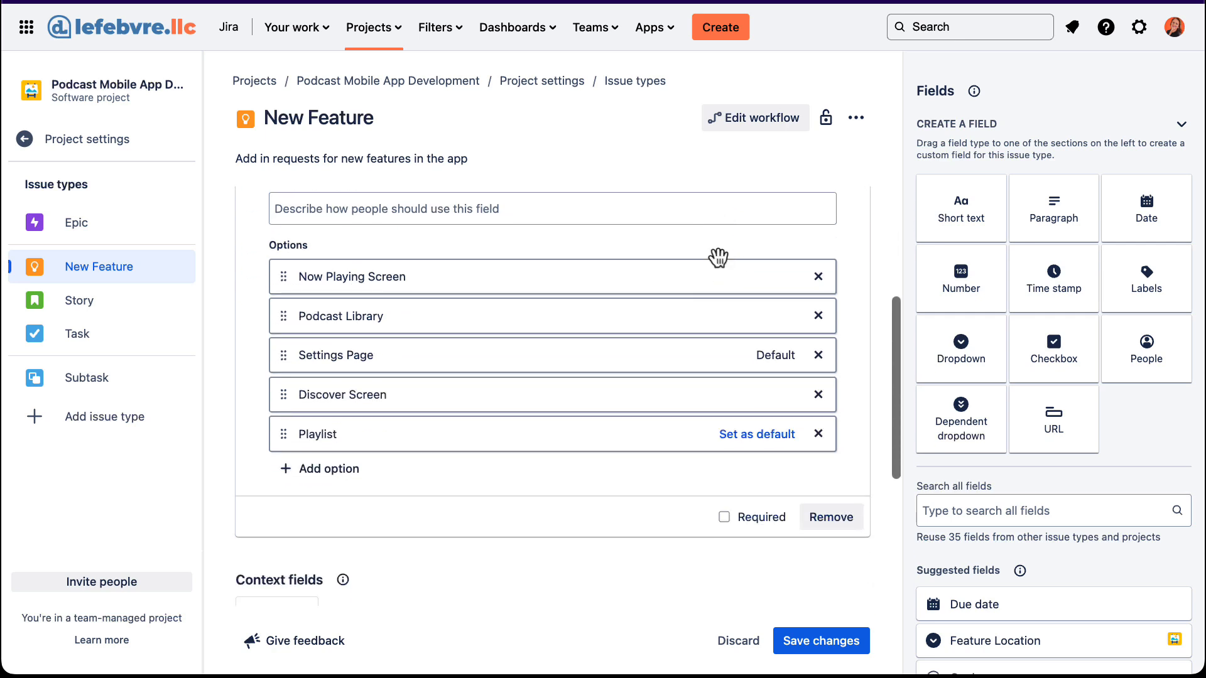
Mark Feature Location as required and save the New Feature issue type.
left_click(725, 520)
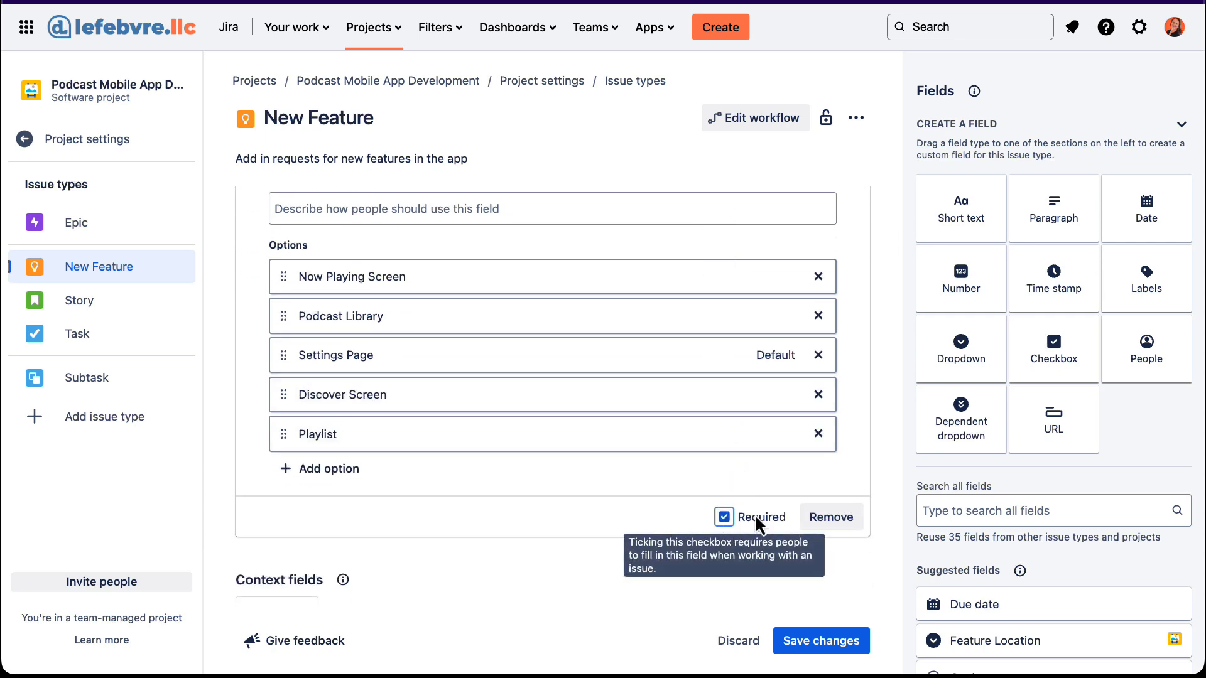
left_click(834, 646)
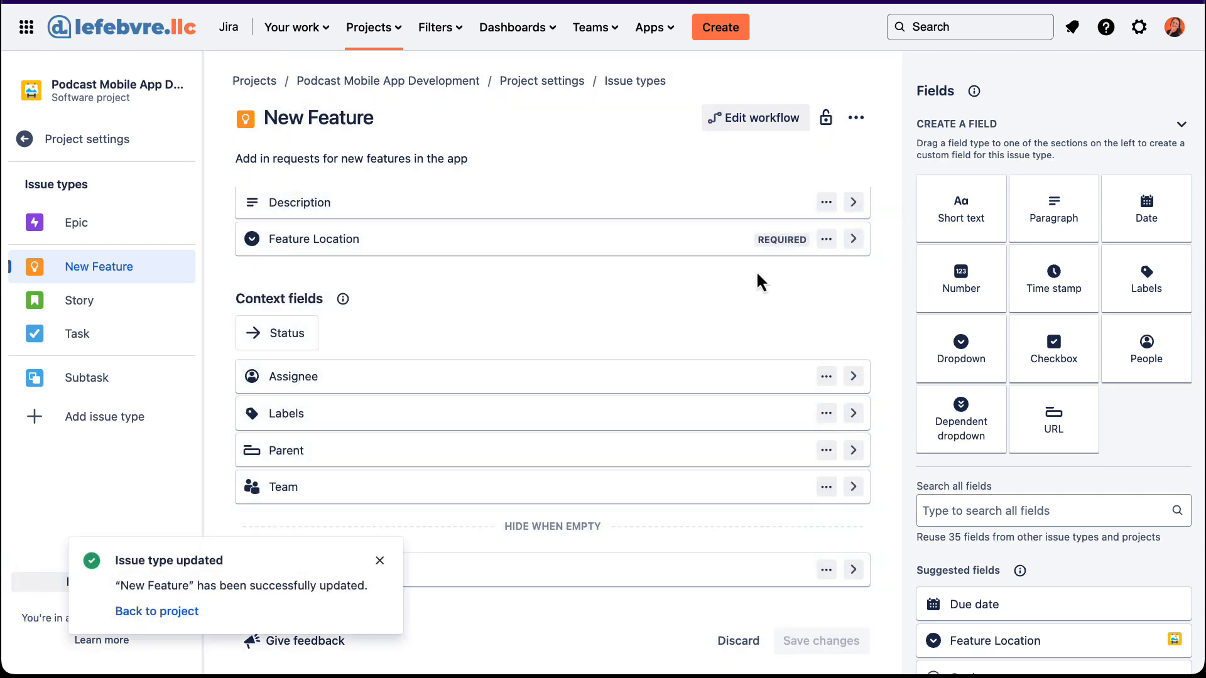
scroll(451, 260, "up", 3)
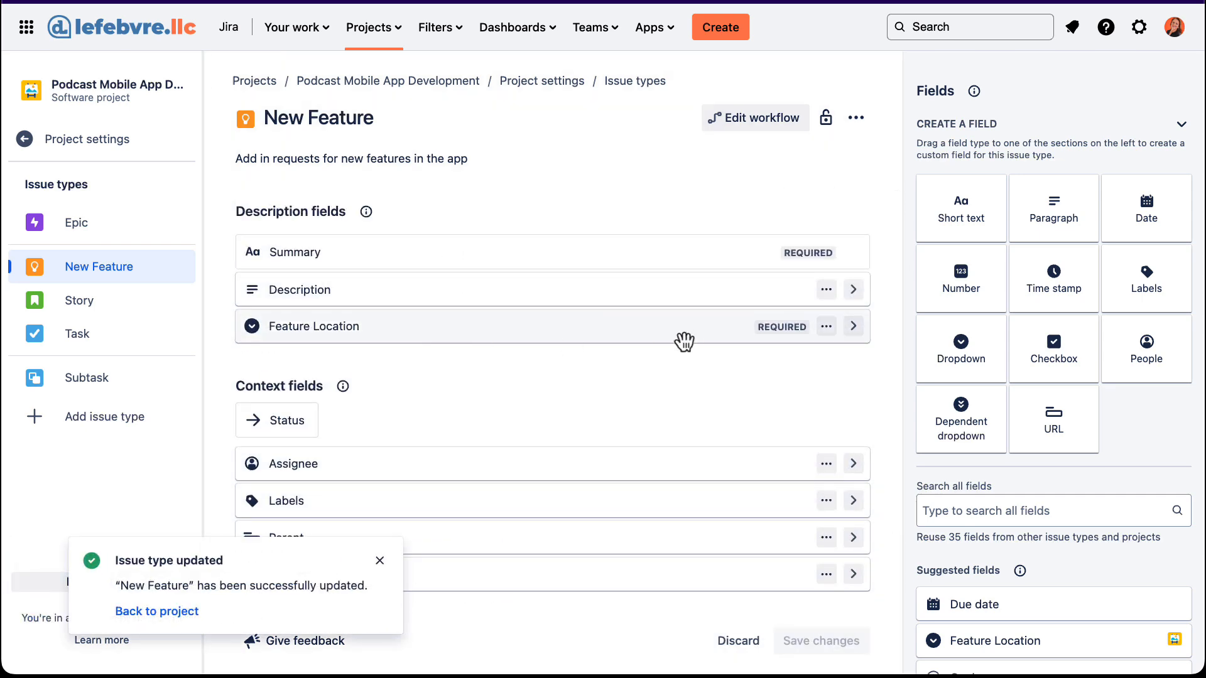
Start a New Feature issue, keeping Feature Location at Settings Page.
left_click(733, 27)
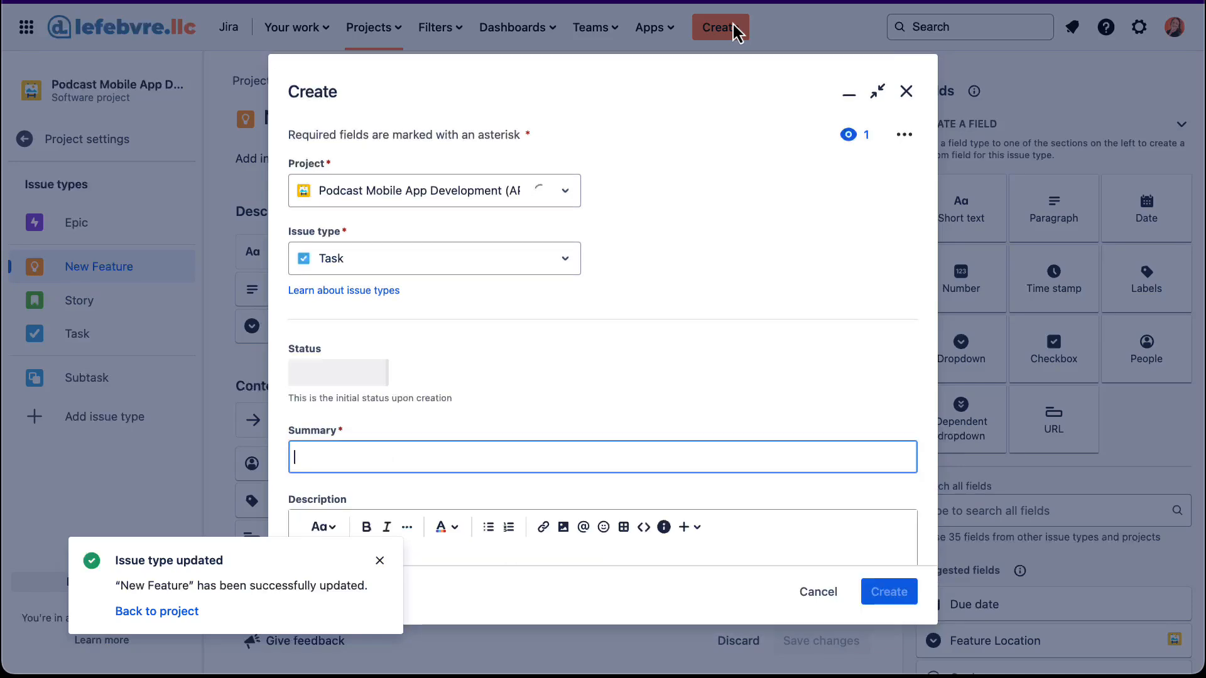
left_click(562, 272)
left_click(521, 380)
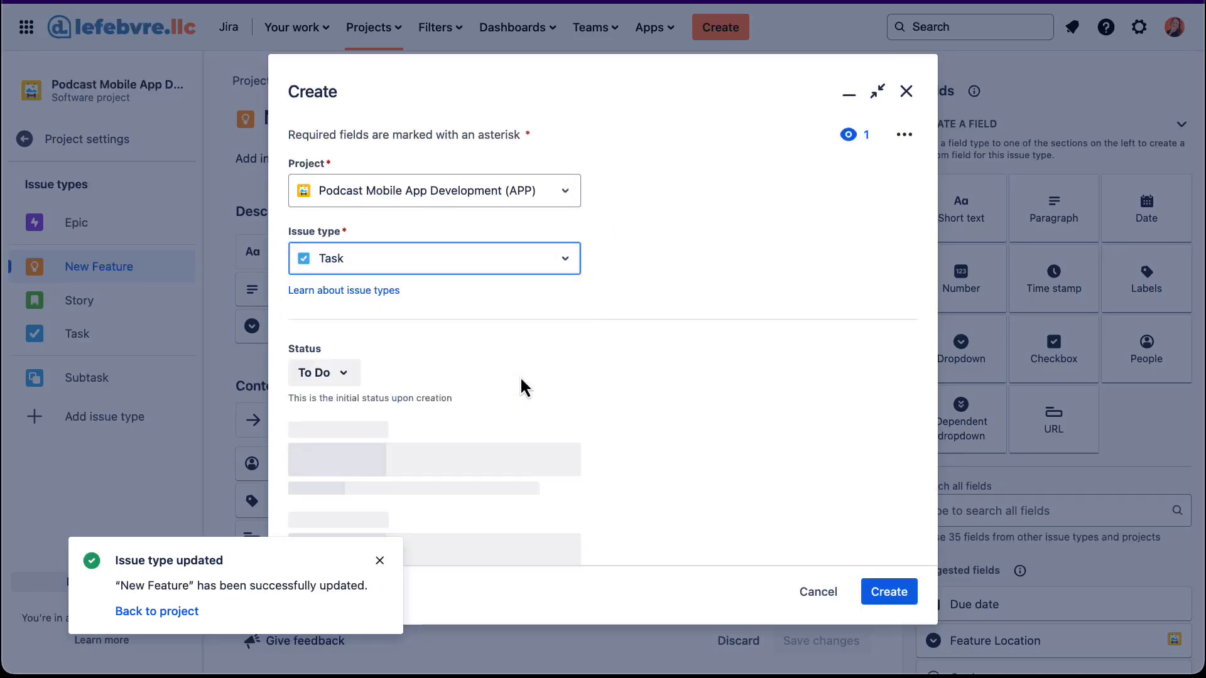
scroll(521, 376, "down", 6)
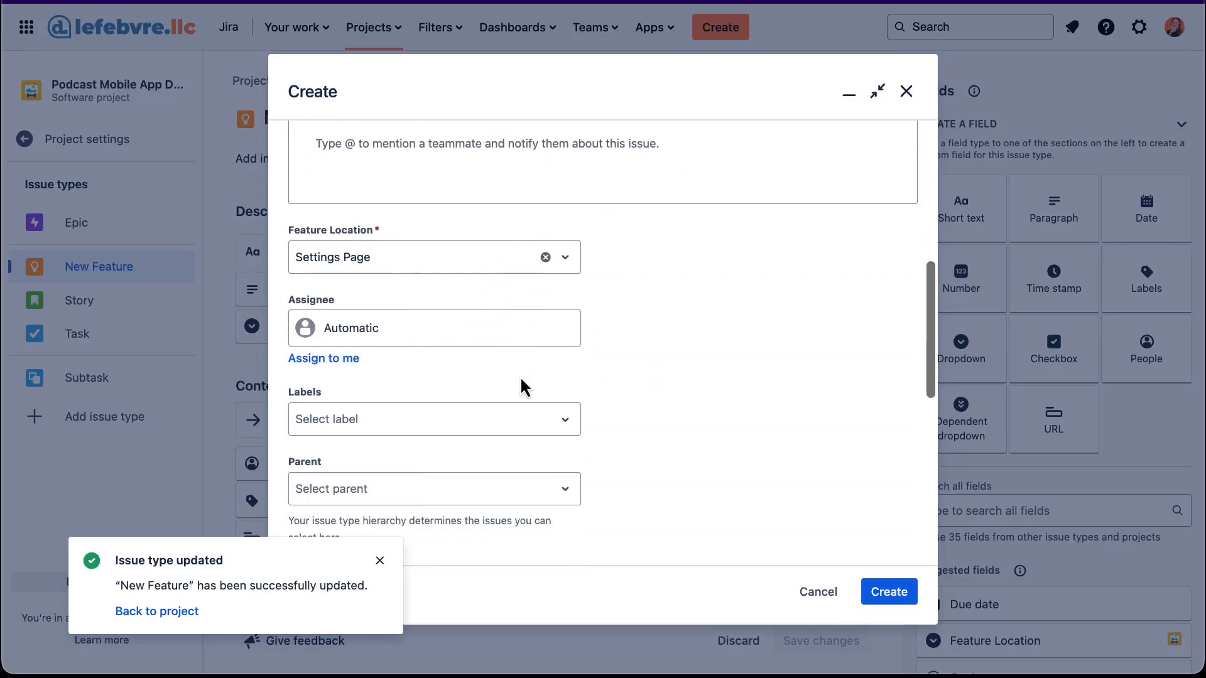
left_click(432, 272)
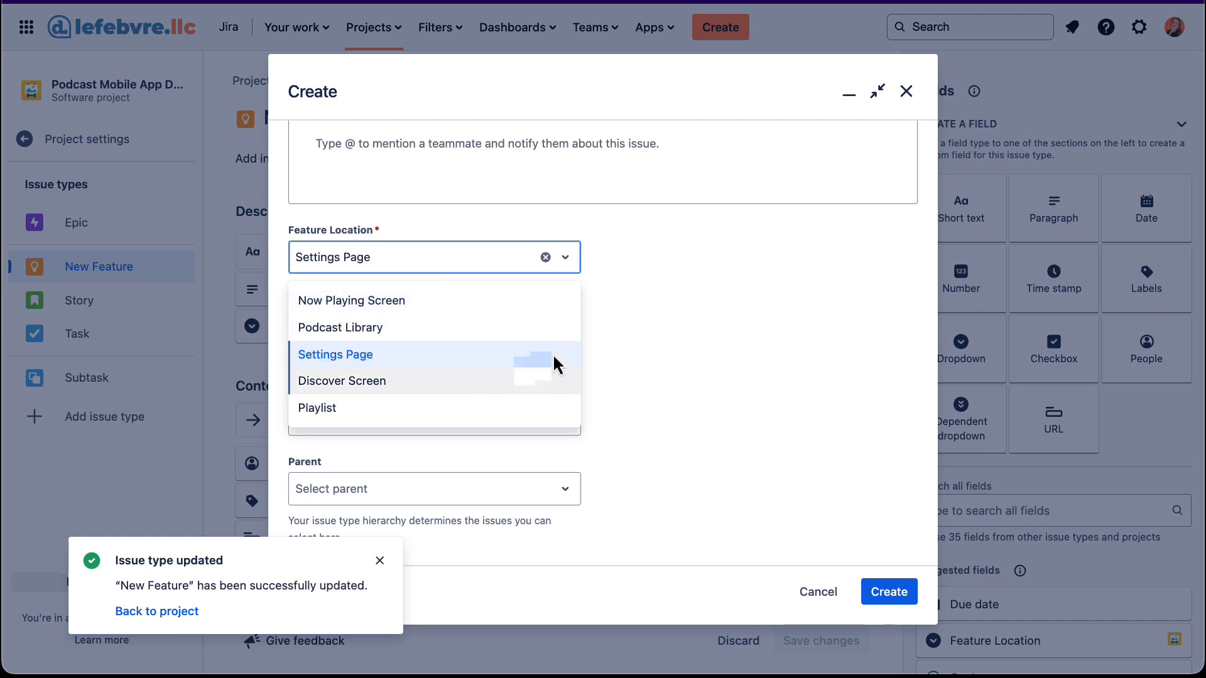
left_click(638, 337)
scroll(639, 333, "up", 8)
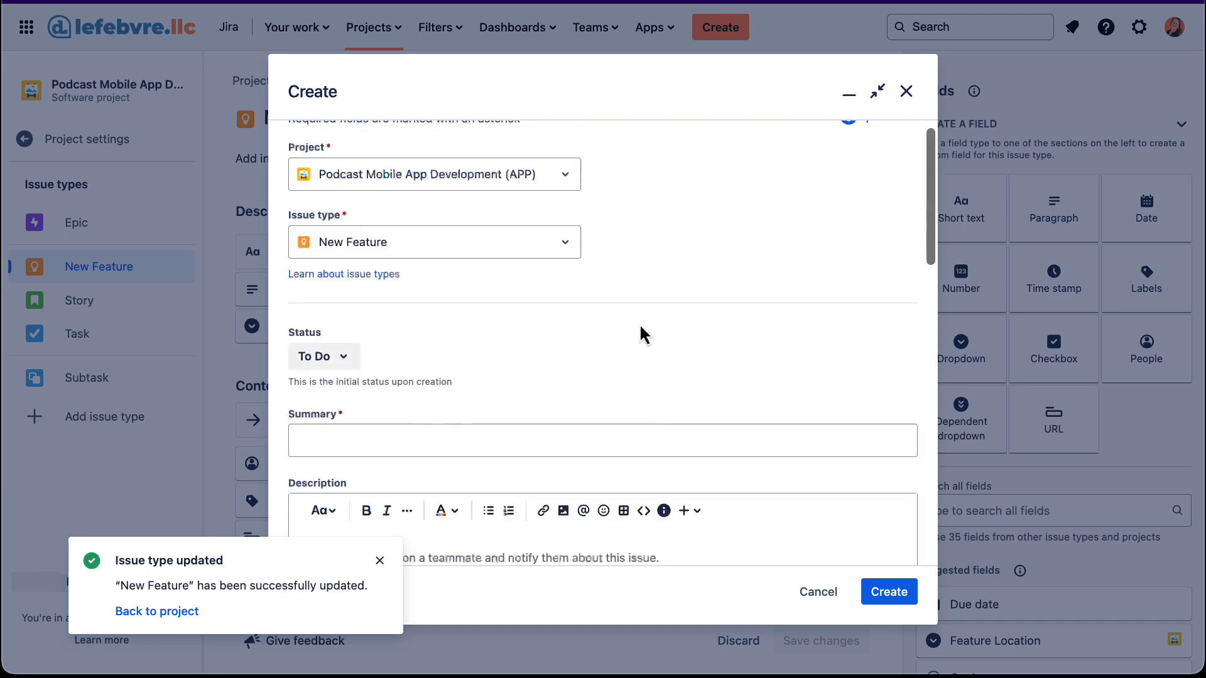
scroll(506, 427, "down", 2)
Write a short summary and submit the issue, creating APP-4.
left_click(476, 352)
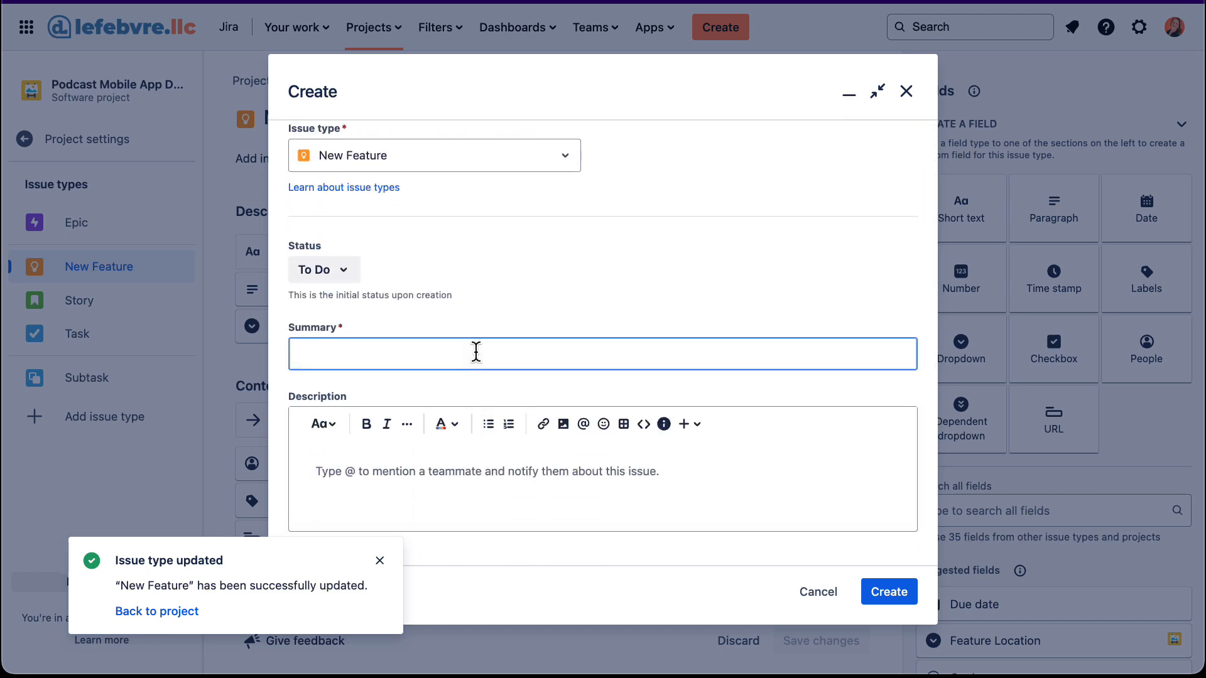
type("This awes")
type("eom")
key("BackSpace")
key("BackSpace")
key("BackSpace")
scroll(476, 352, "down", 6)
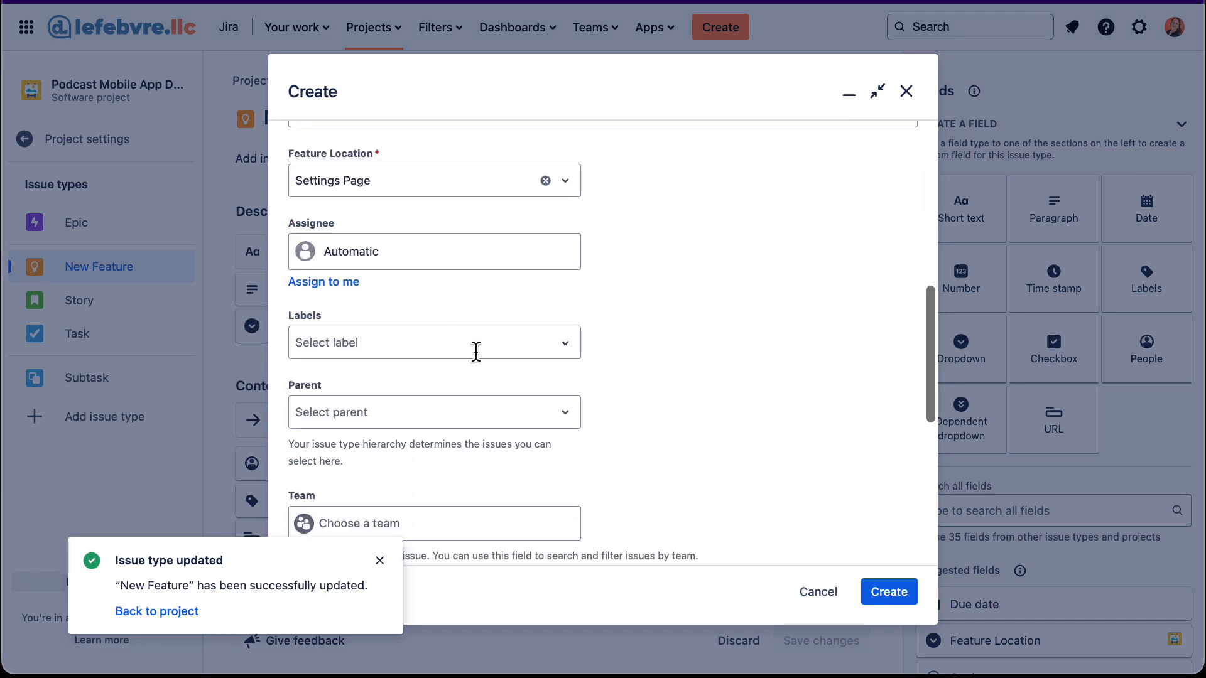
scroll(476, 352, "up", 1)
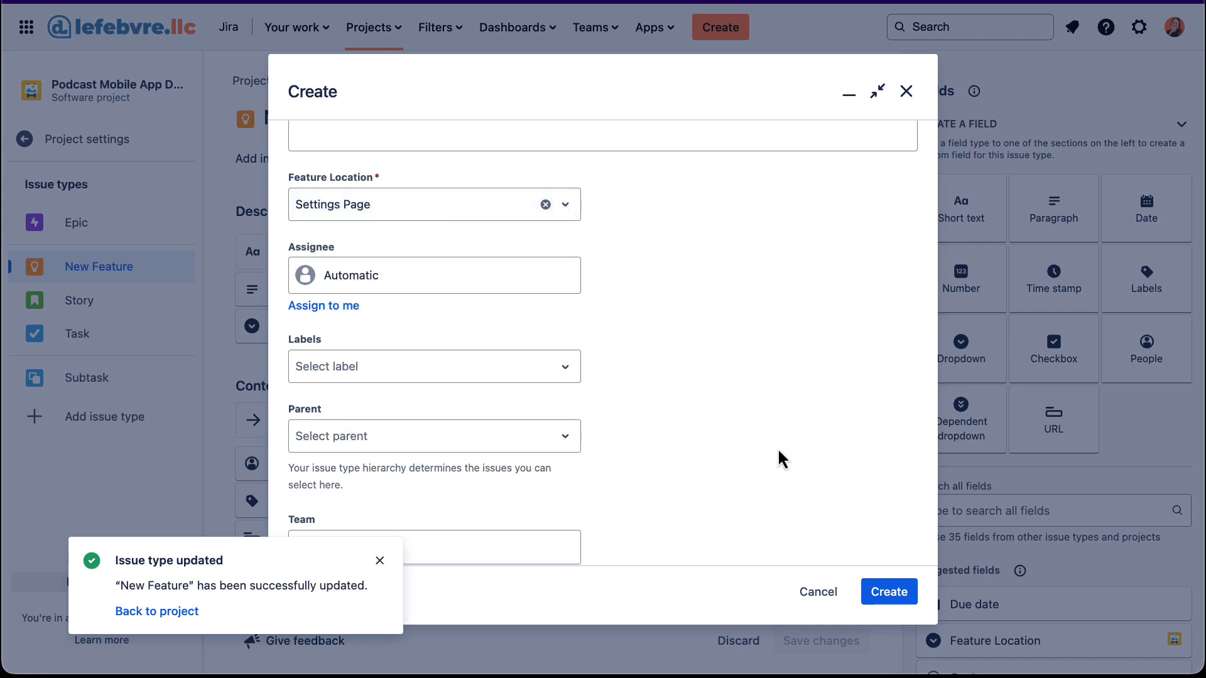
left_click(888, 590)
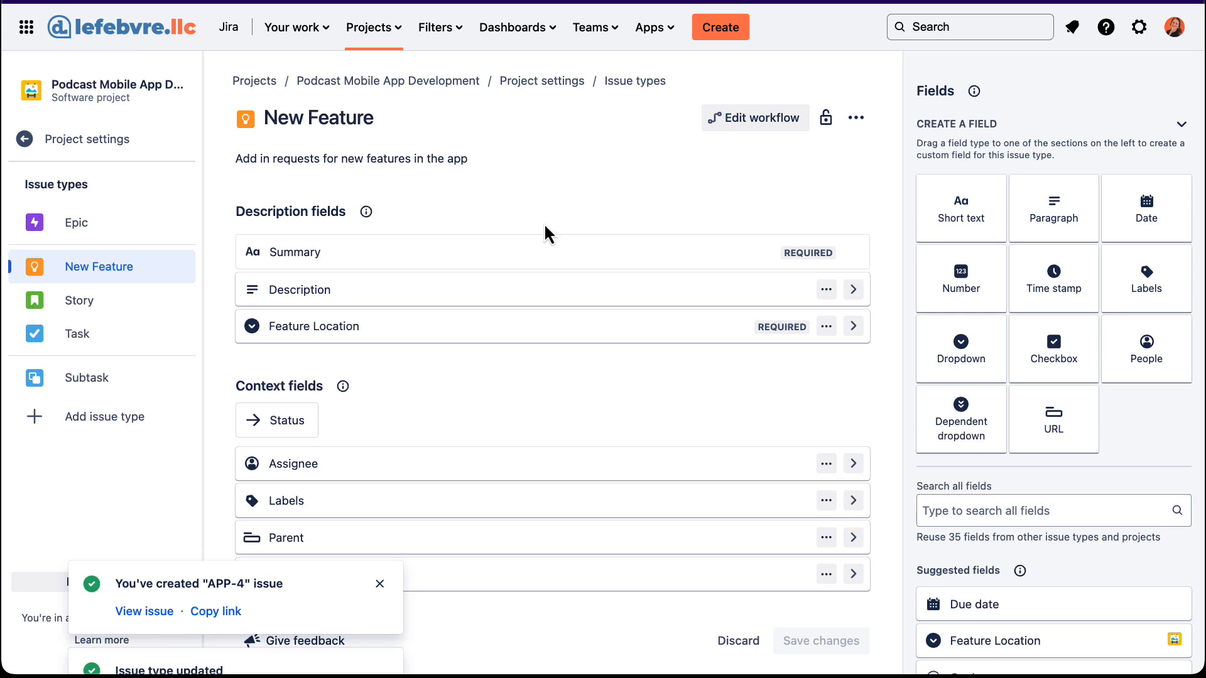
Clear Settings Page as the Feature Location default and save the issue type.
scroll(659, 380, "down", 2)
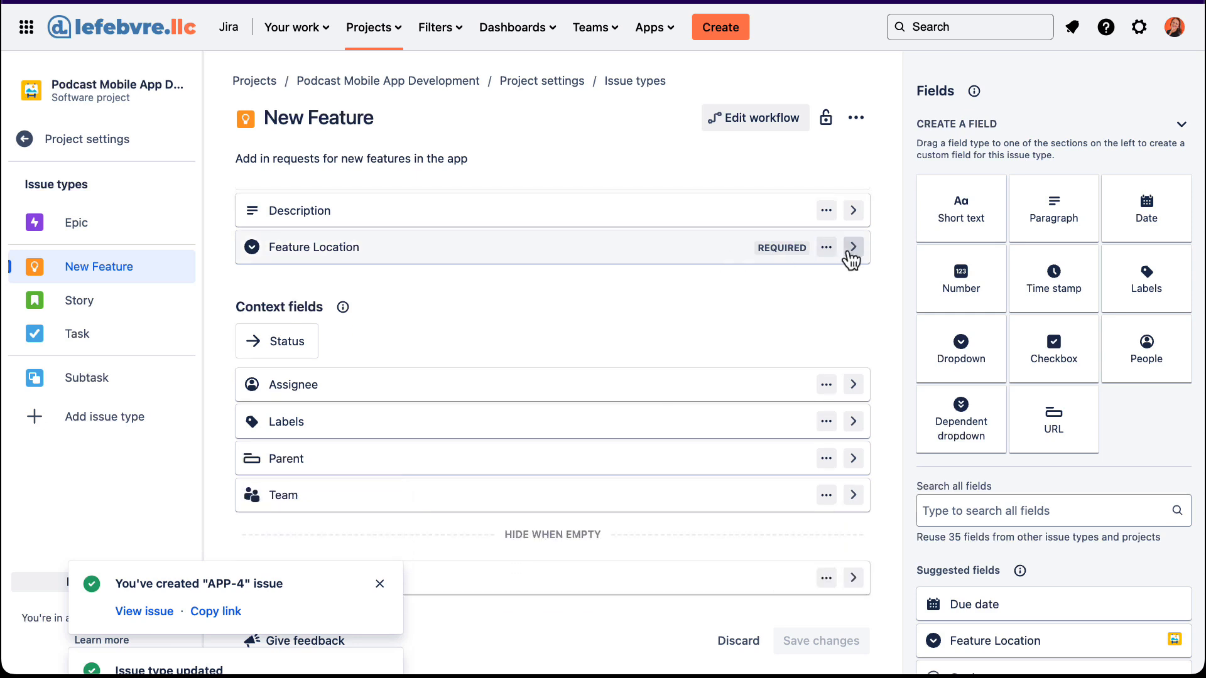
left_click(853, 247)
scroll(735, 314, "down", 2)
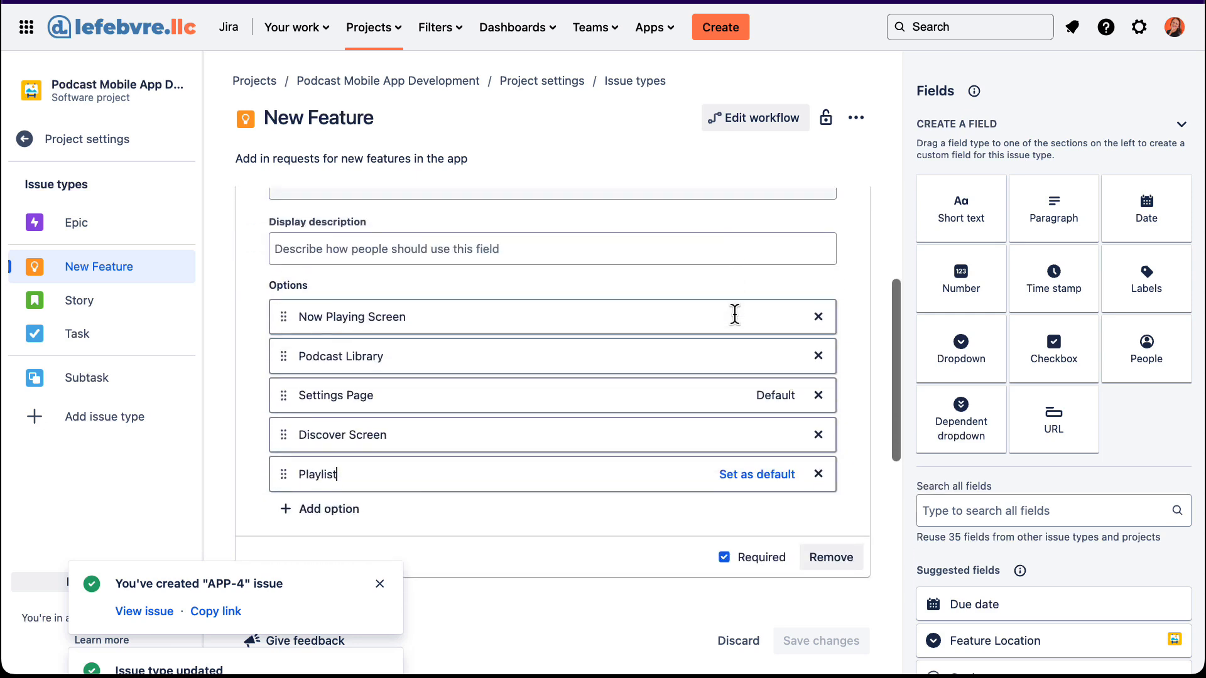
left_click(772, 395)
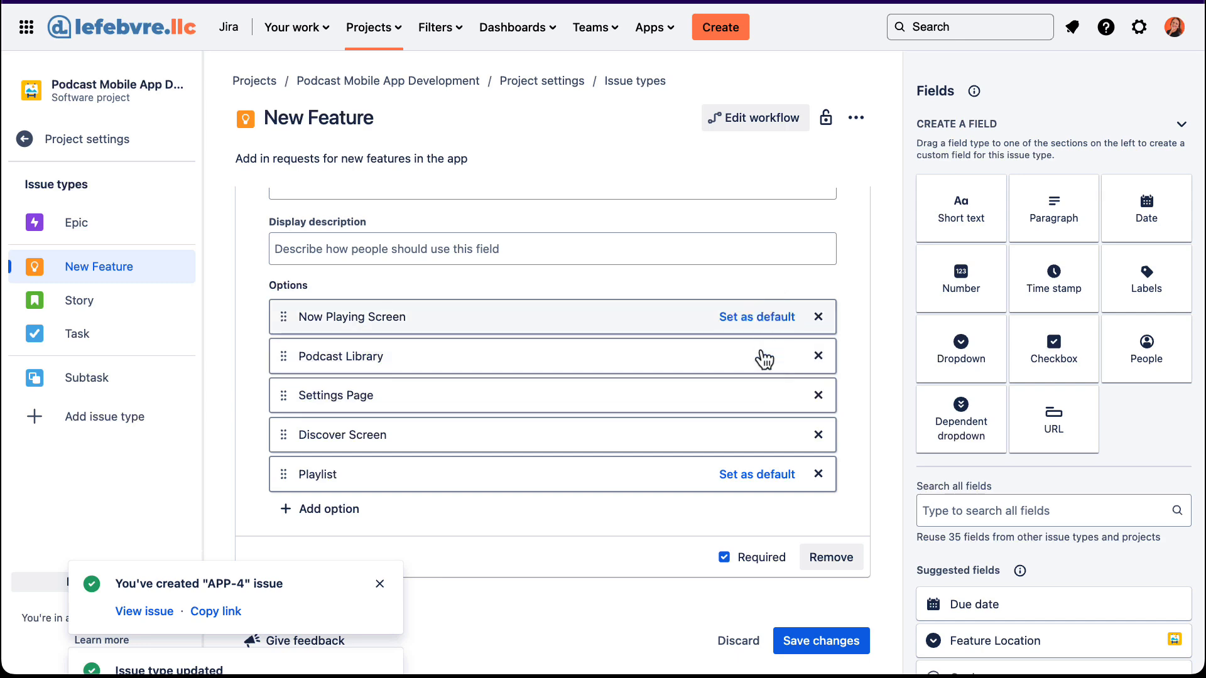
left_click(802, 641)
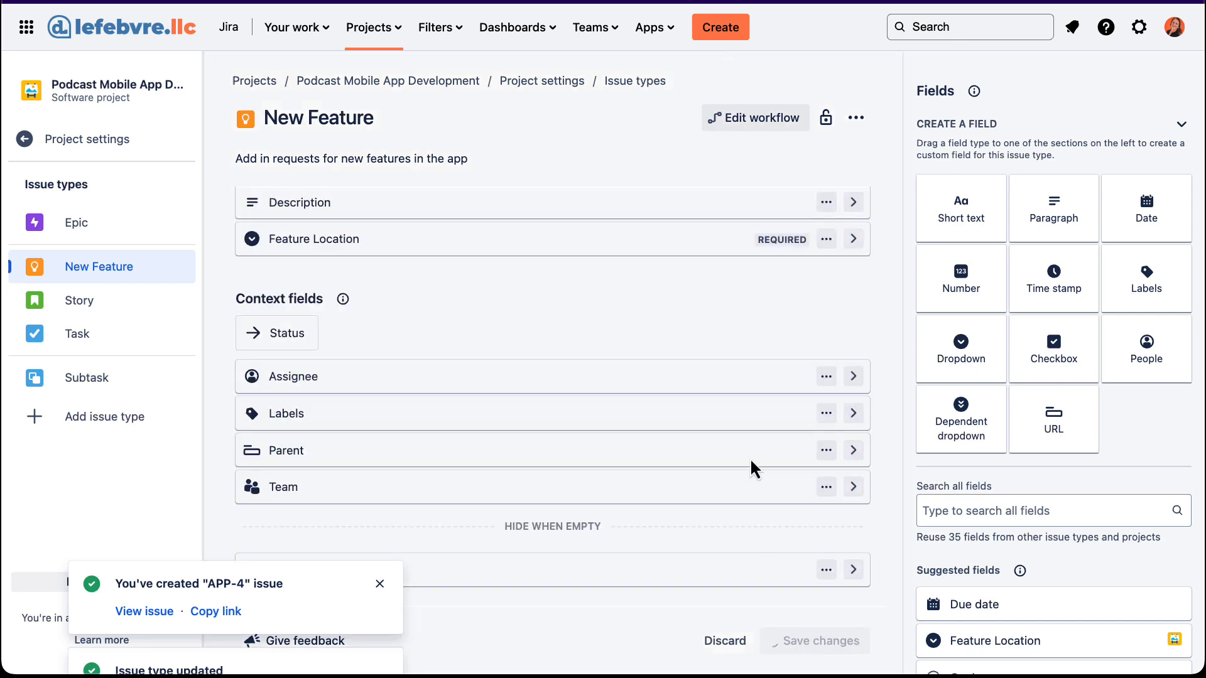
Try creating 'Another awesome feature' without a Feature Location, then discard it.
left_click(729, 25)
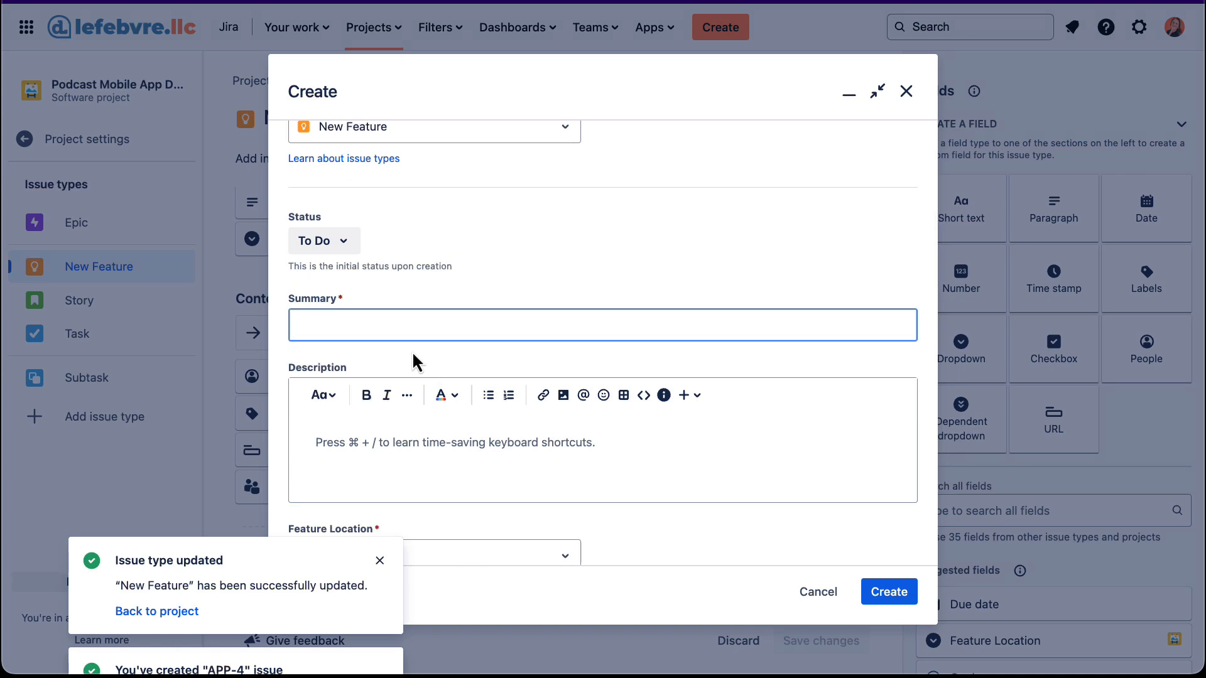
type("Another awesome feature")
scroll(412, 355, "down", 5)
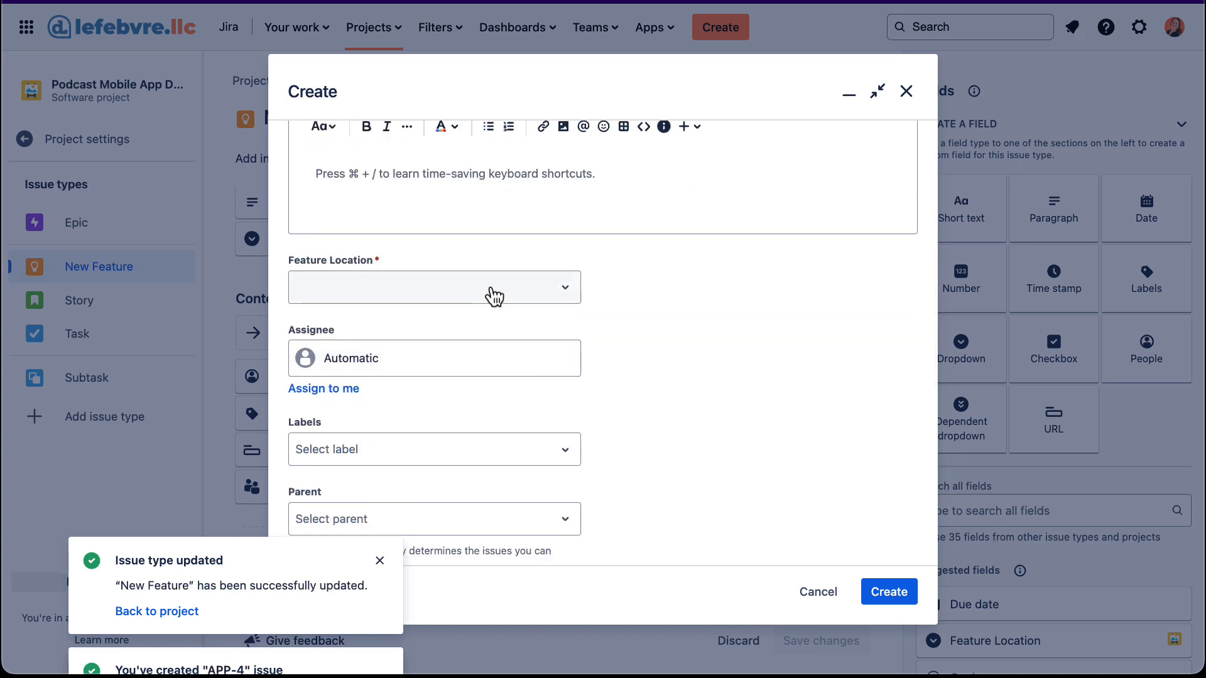
left_click(888, 591)
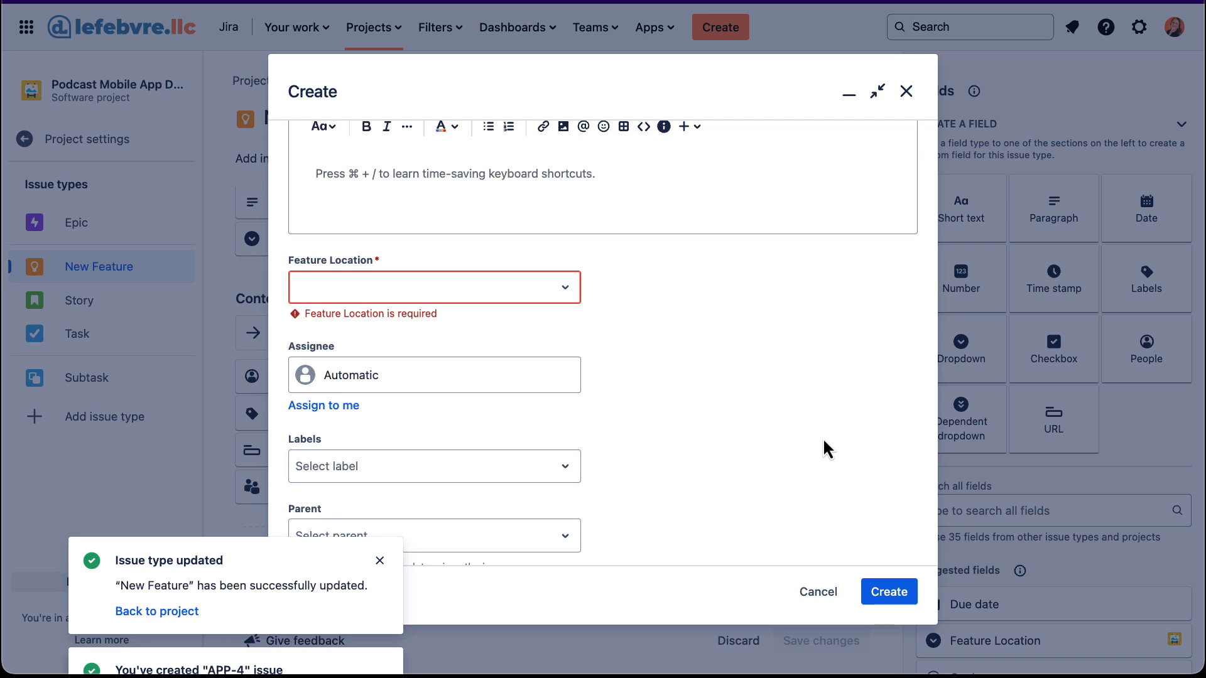
left_click(905, 91)
left_click(728, 170)
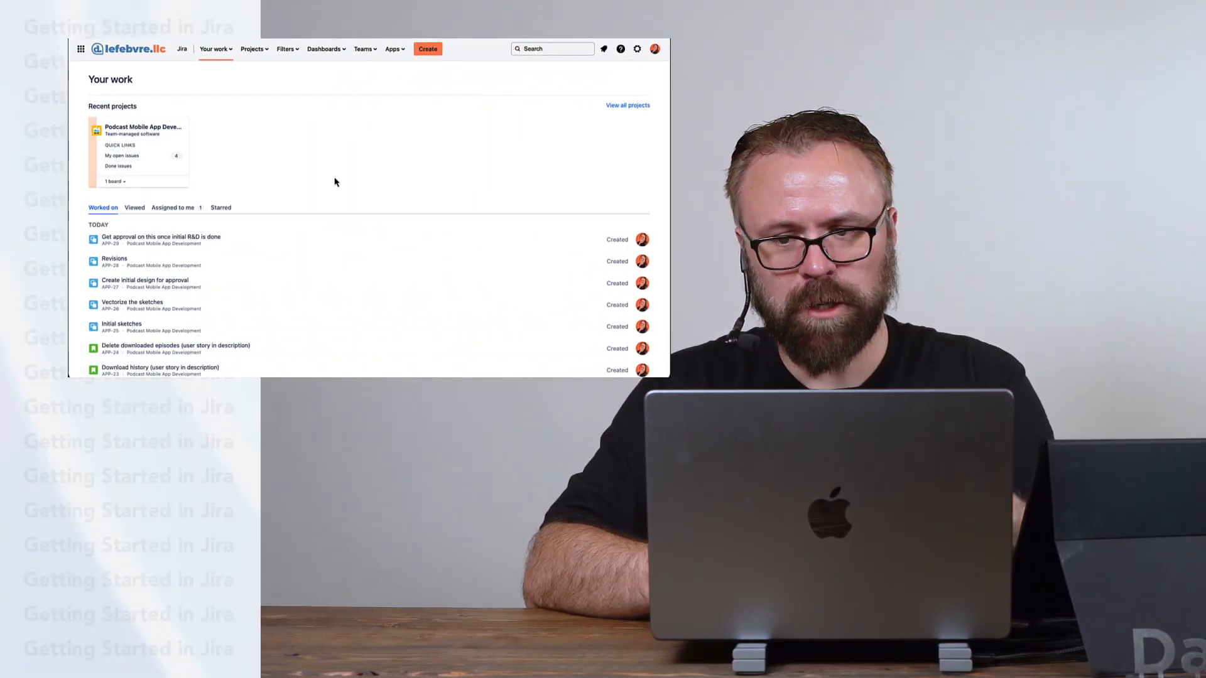
Open the Podcast Mobile App Development board from Recent projects.
scroll(337, 262, "down", 5)
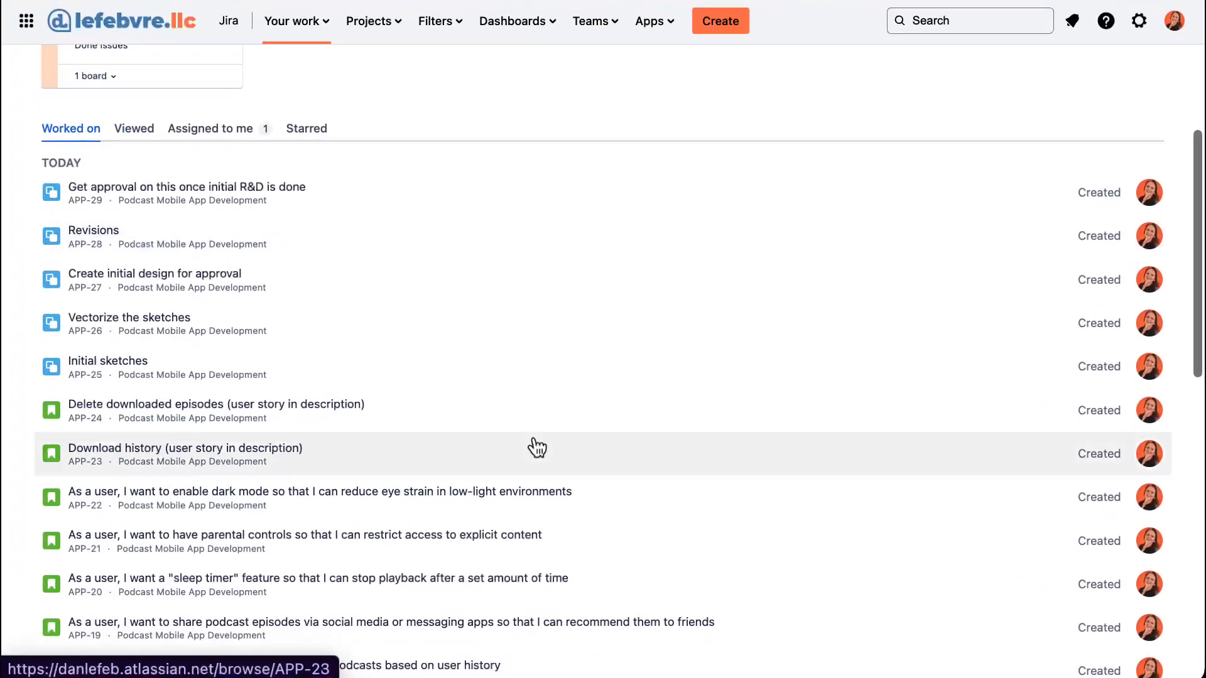
scroll(537, 448, "down", 5)
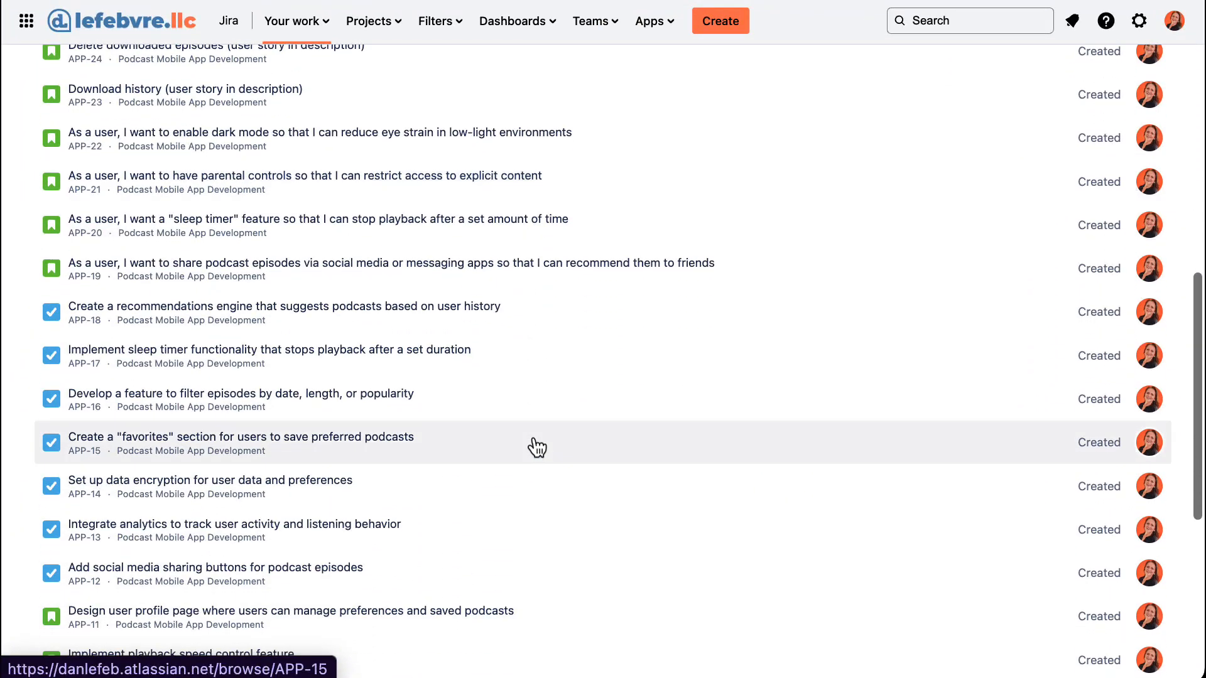
scroll(537, 447, "up", 10)
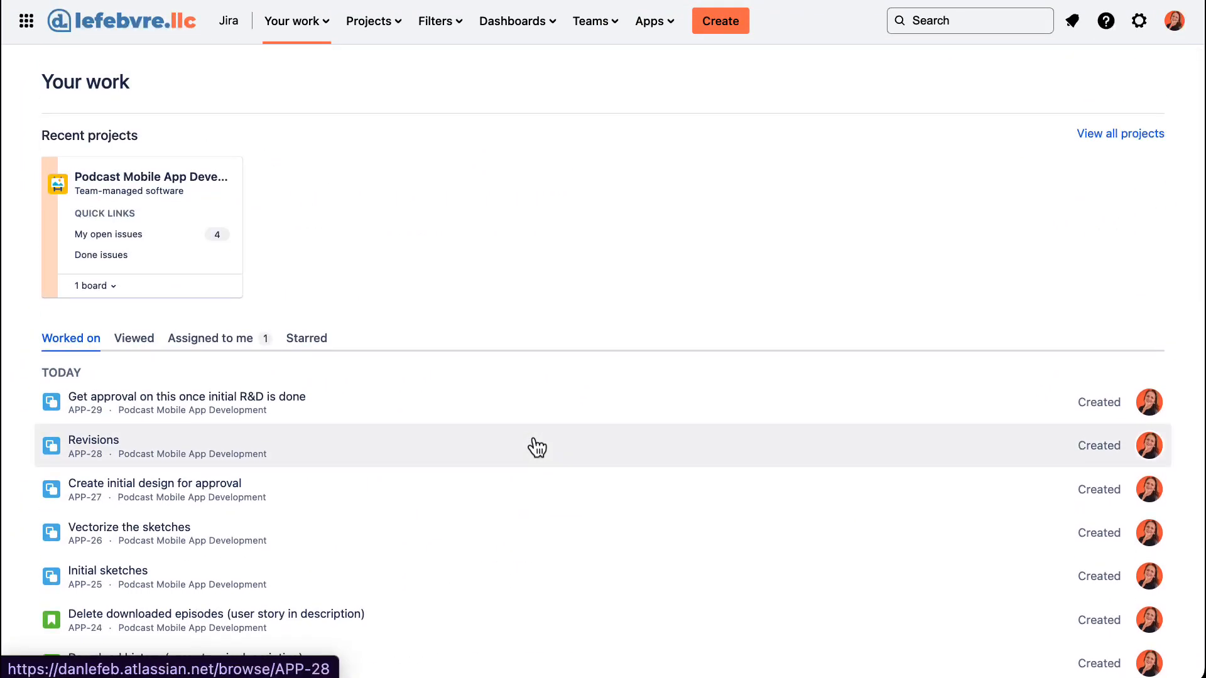
left_click(155, 188)
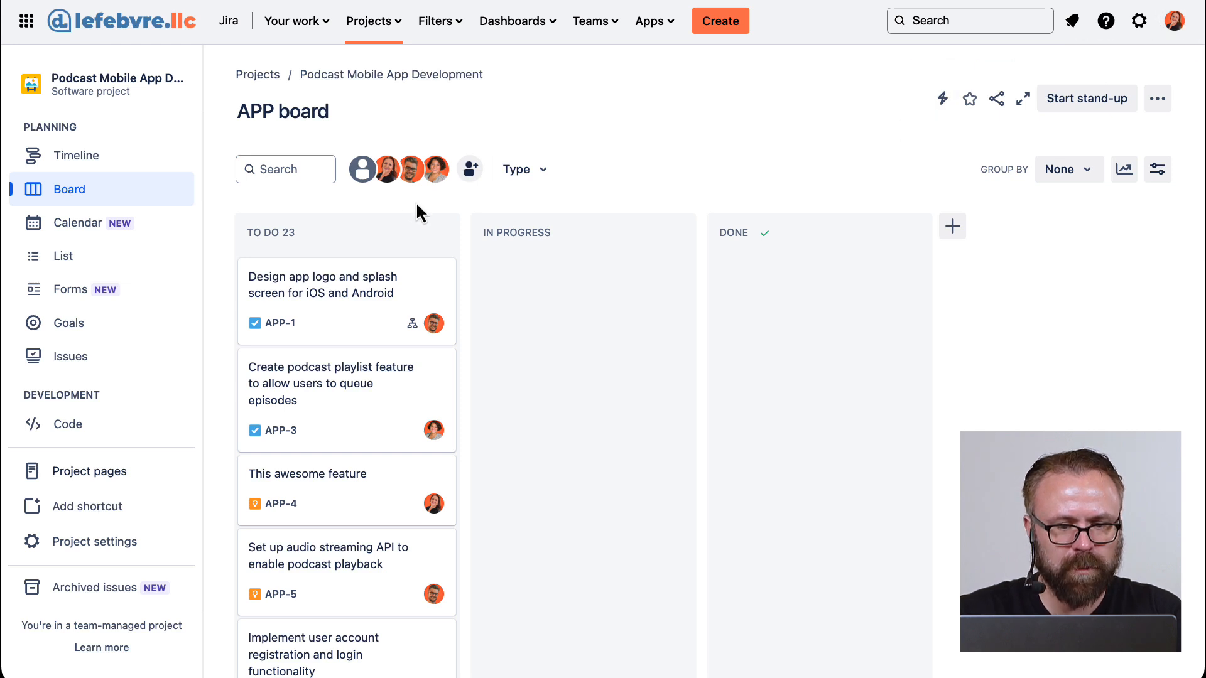
Try the team member avatar filters, then filter the board to unassigned issues.
left_click(388, 179)
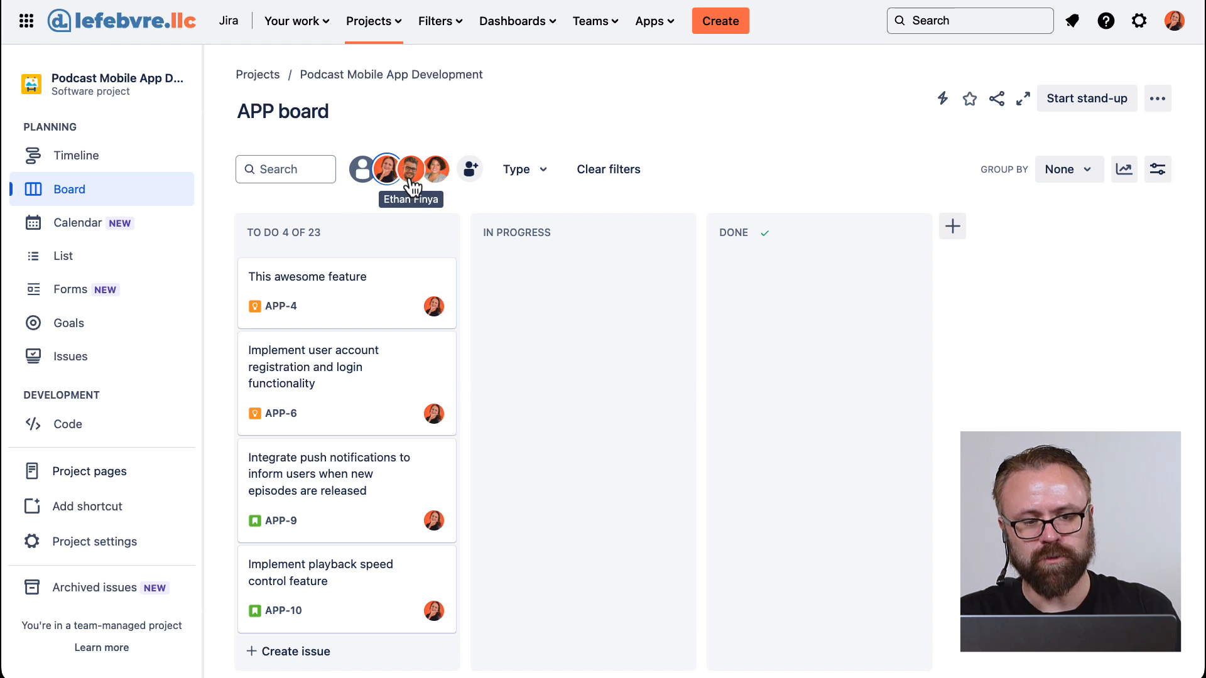
left_click(410, 179)
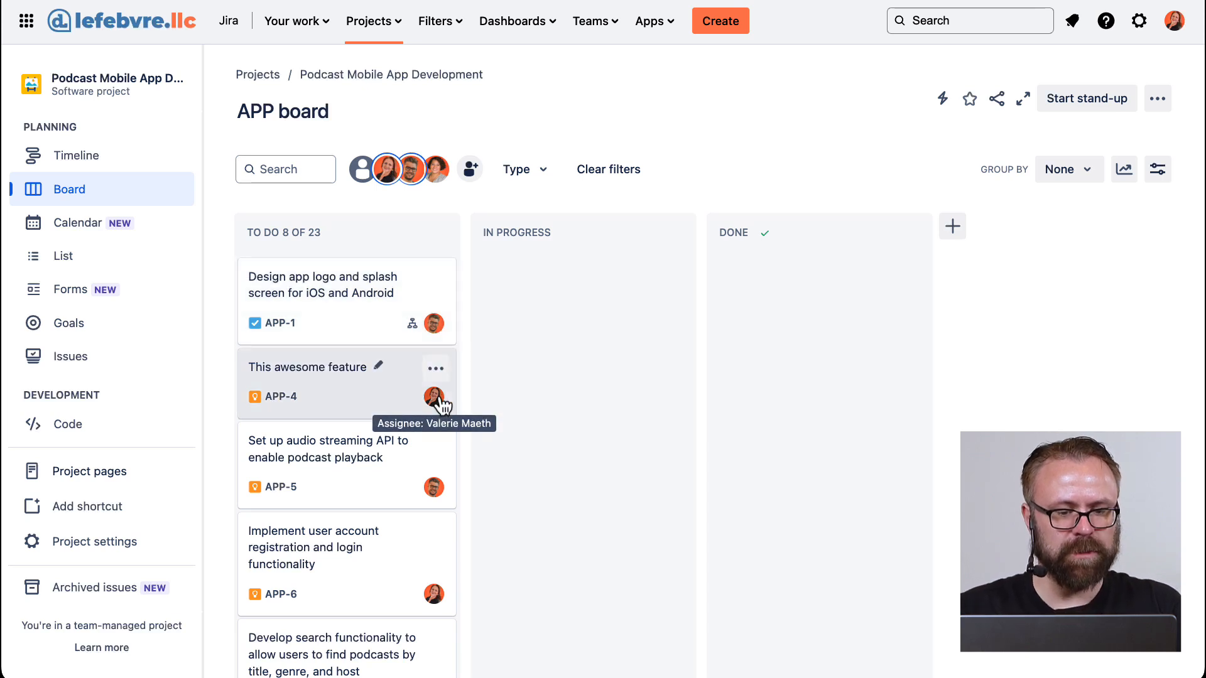
left_click(409, 171)
left_click(389, 179)
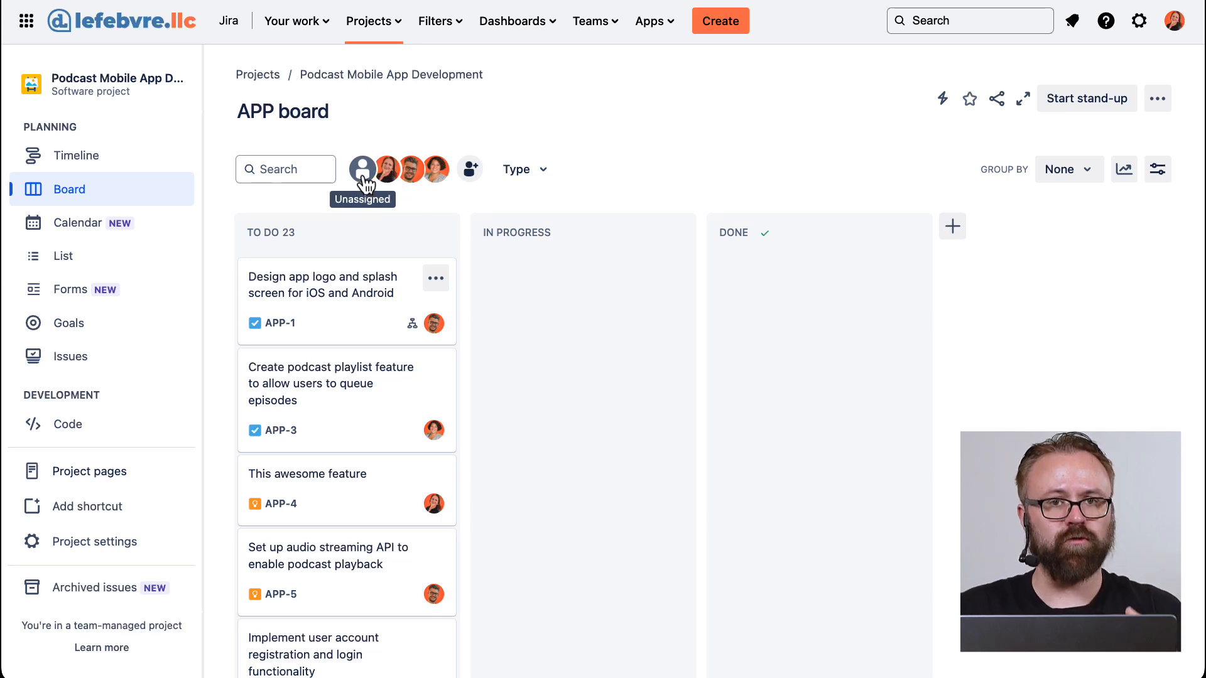
left_click(363, 179)
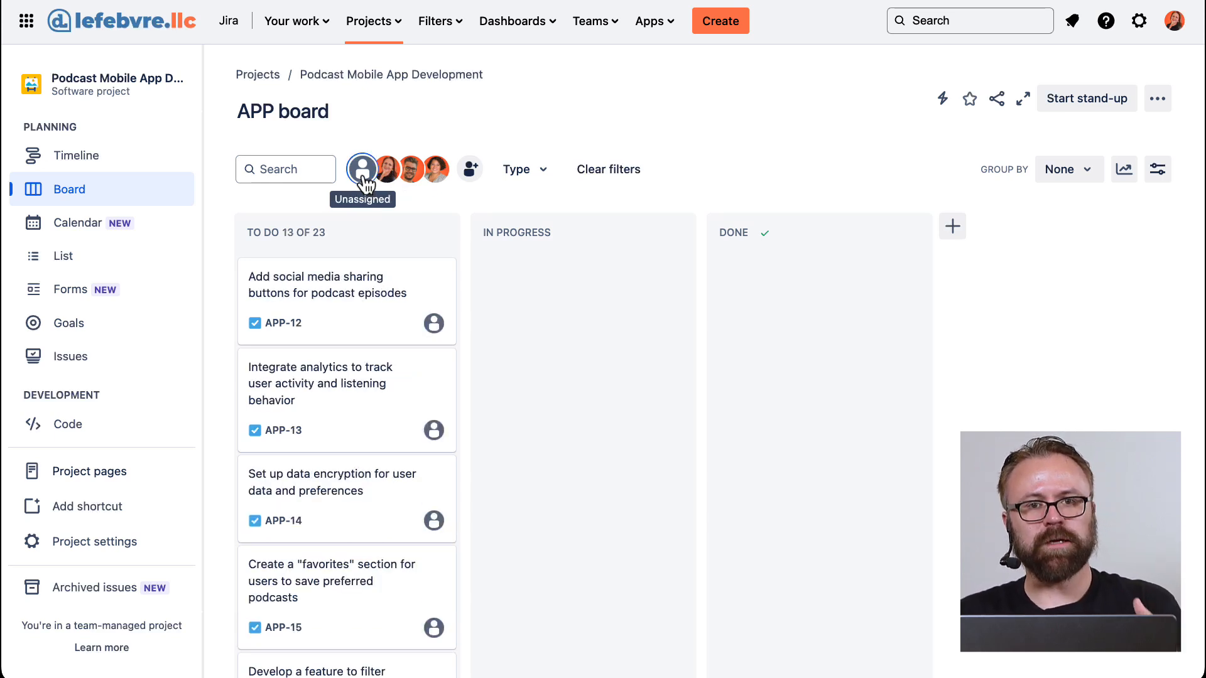
Assign APP-12 and APP-13 to yourself and clear the Unassigned filter.
left_click(433, 325)
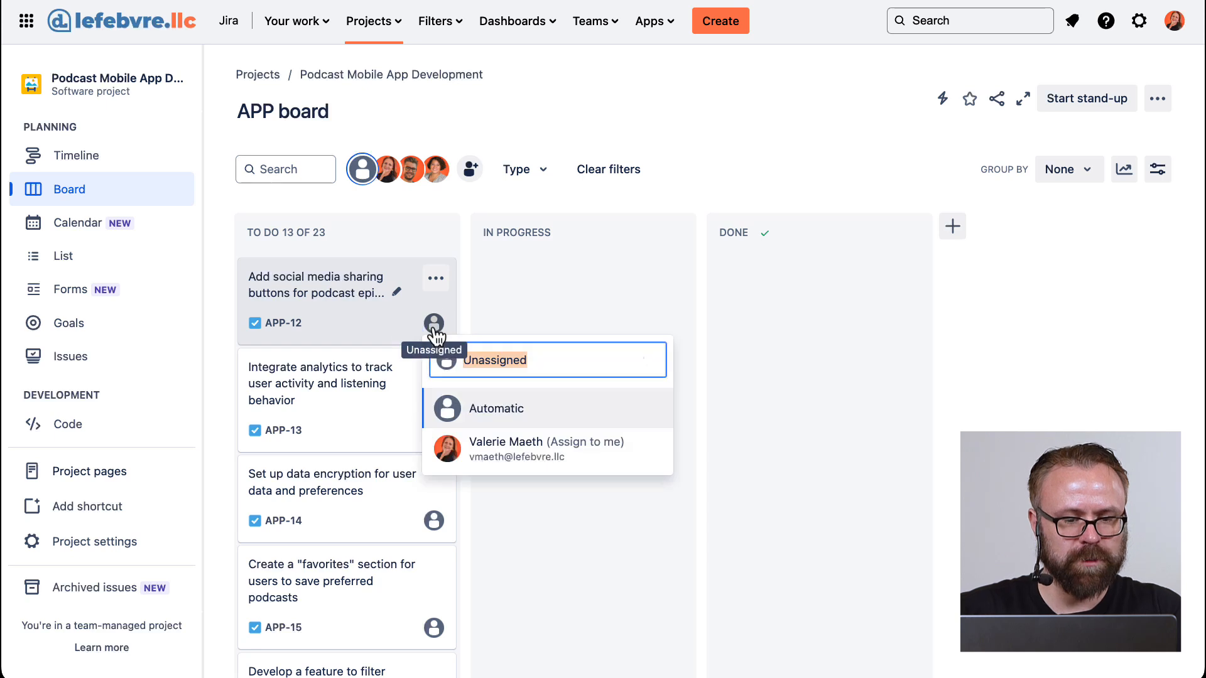
left_click(491, 451)
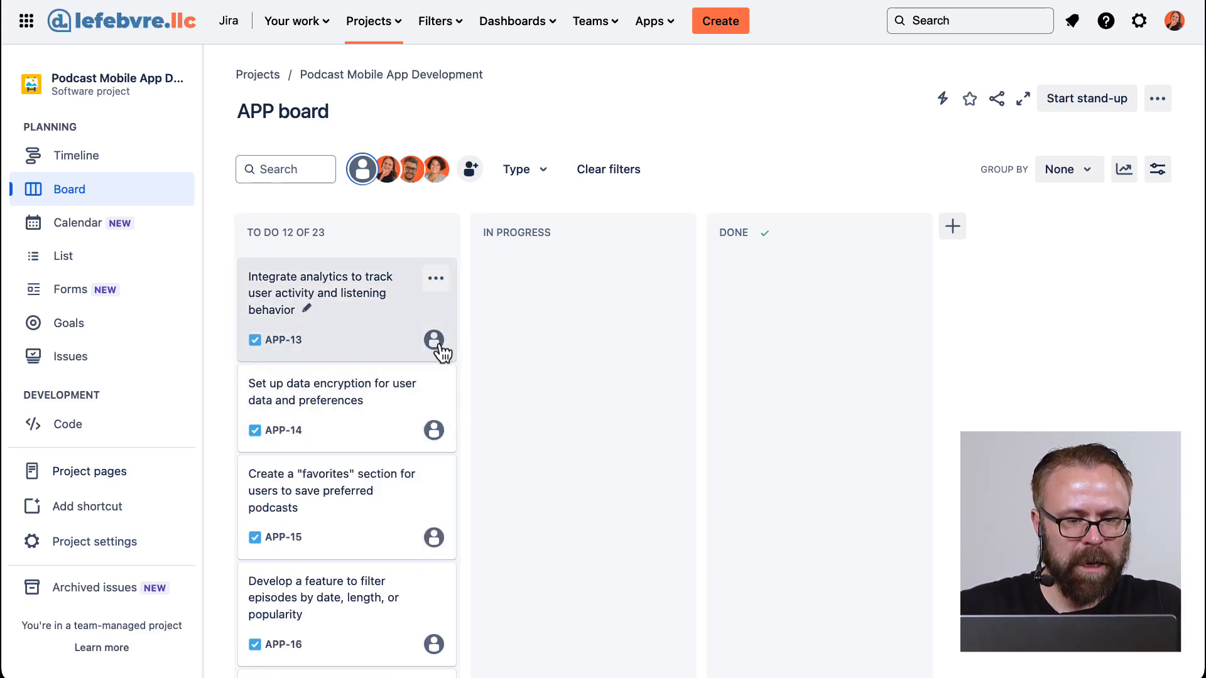
left_click(433, 341)
left_click(515, 467)
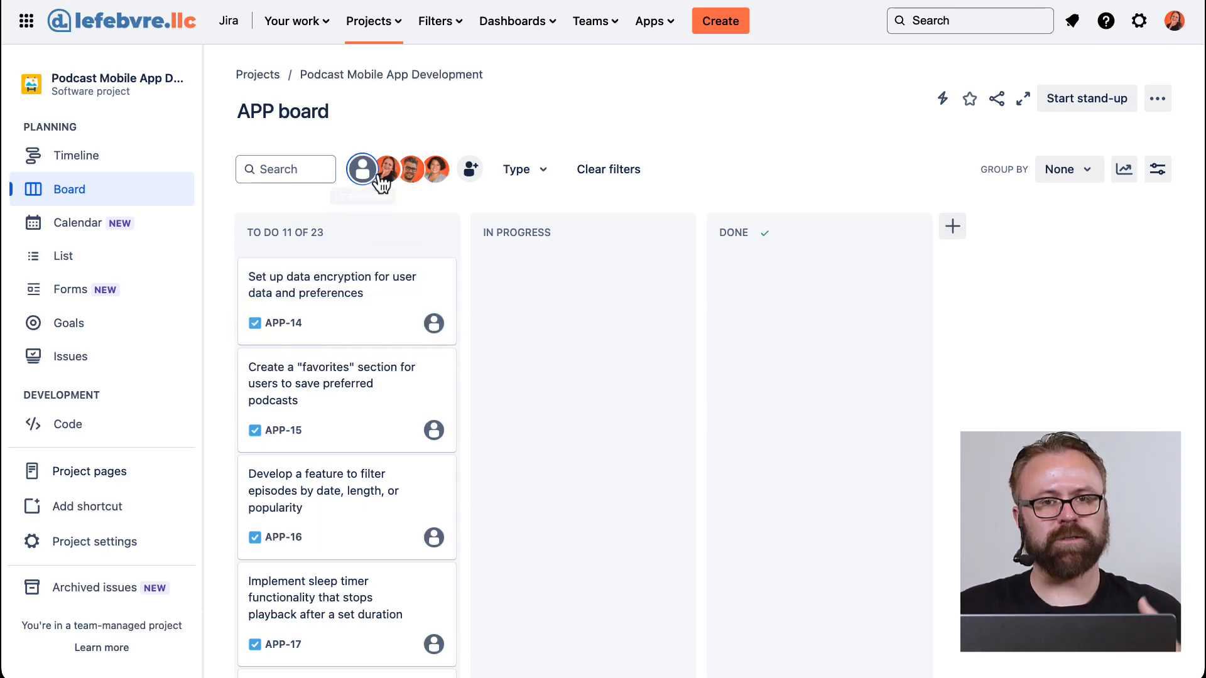
scroll(390, 346, "down", 10)
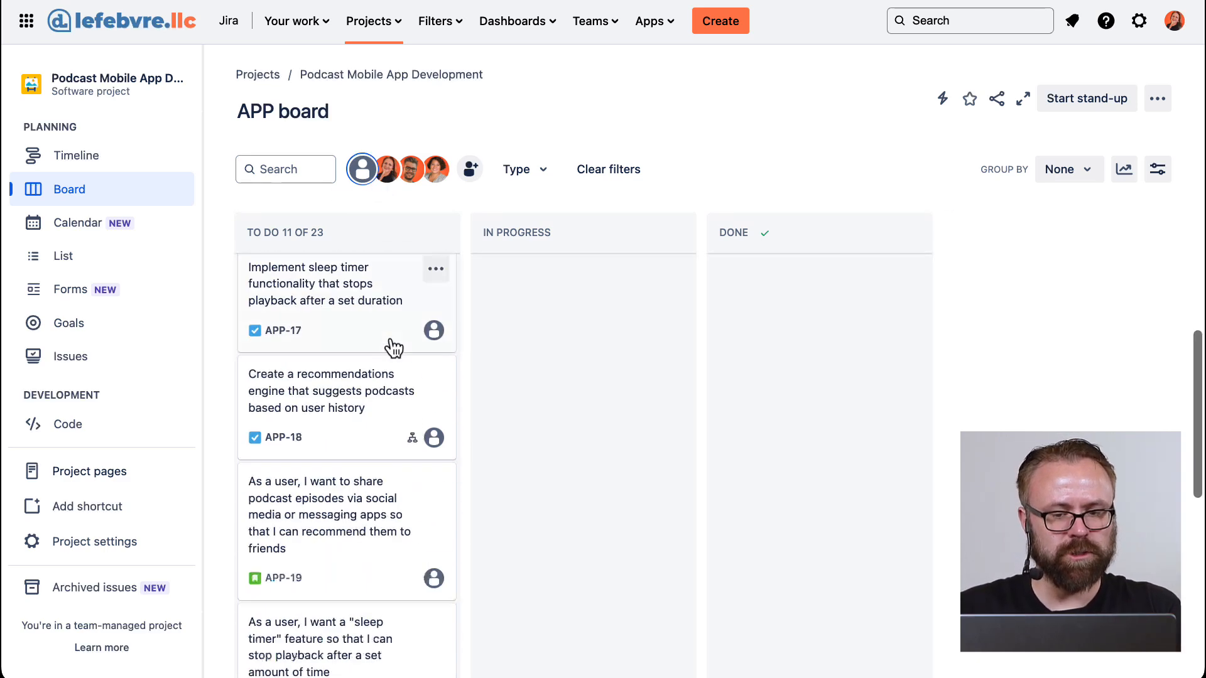
scroll(390, 343, "up", 10)
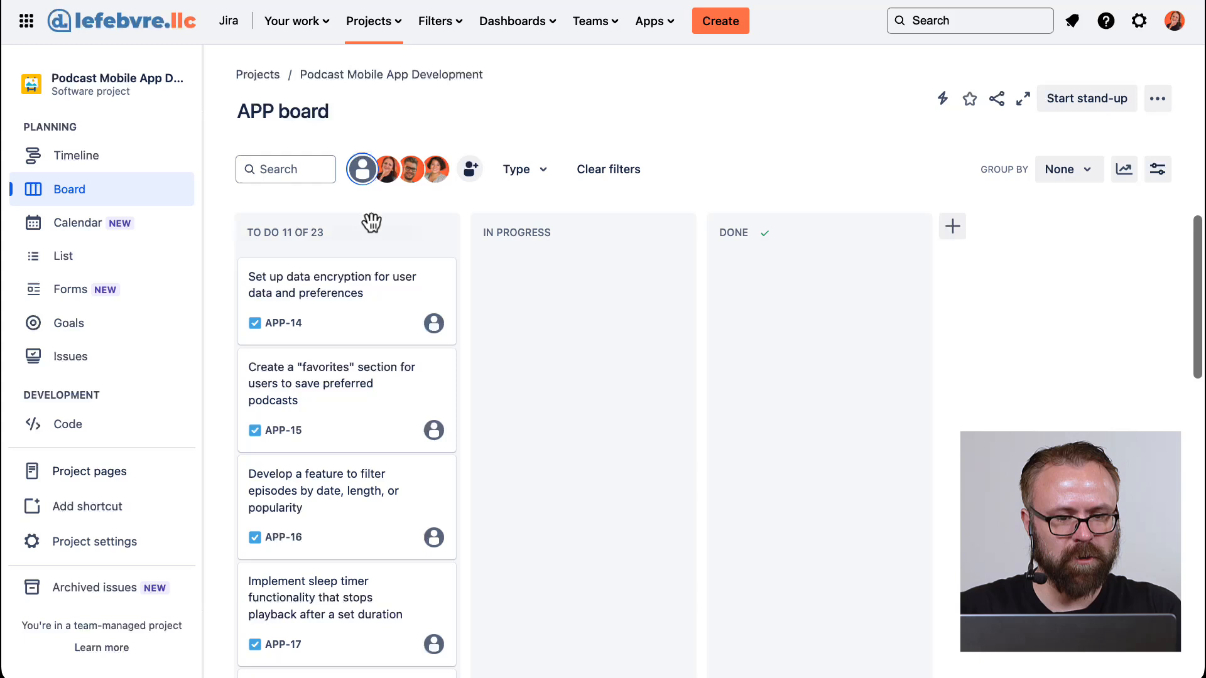
left_click(362, 170)
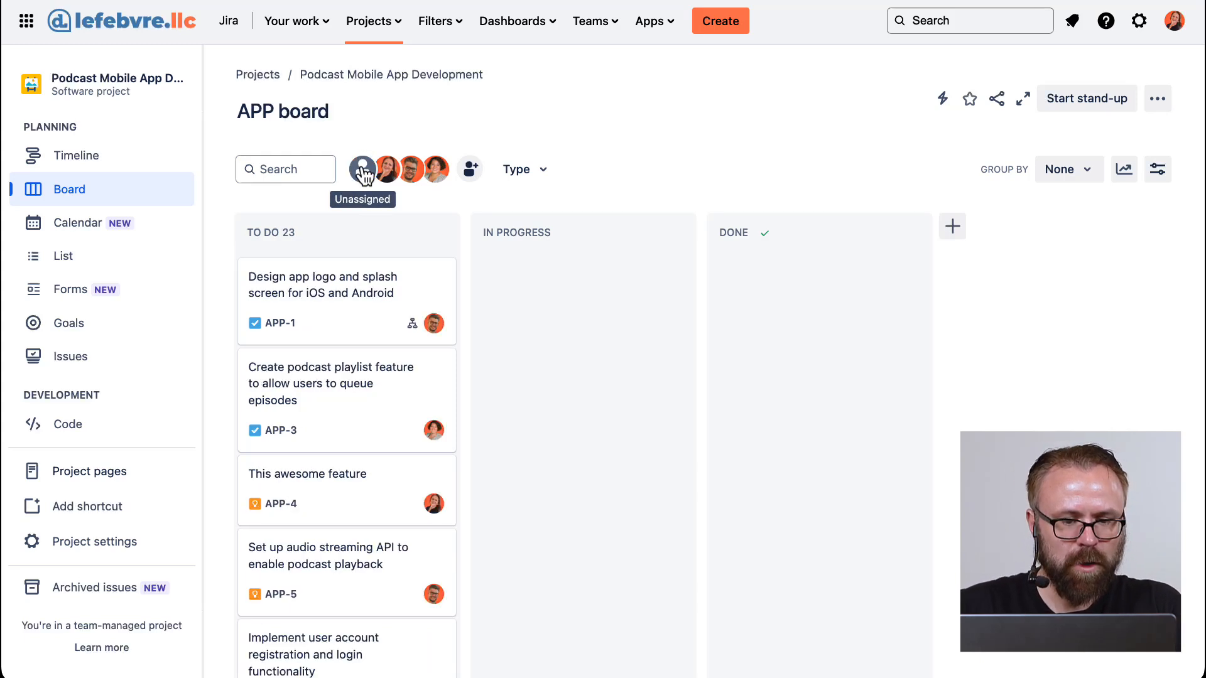
left_click(544, 179)
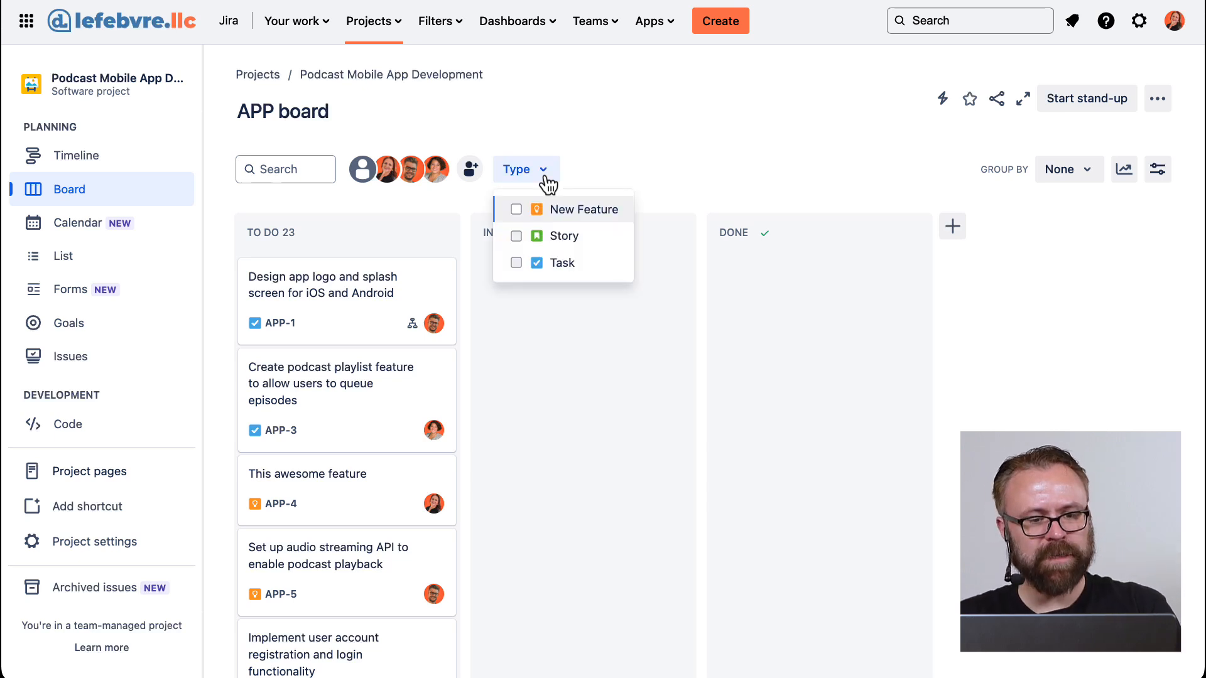
left_click(513, 238)
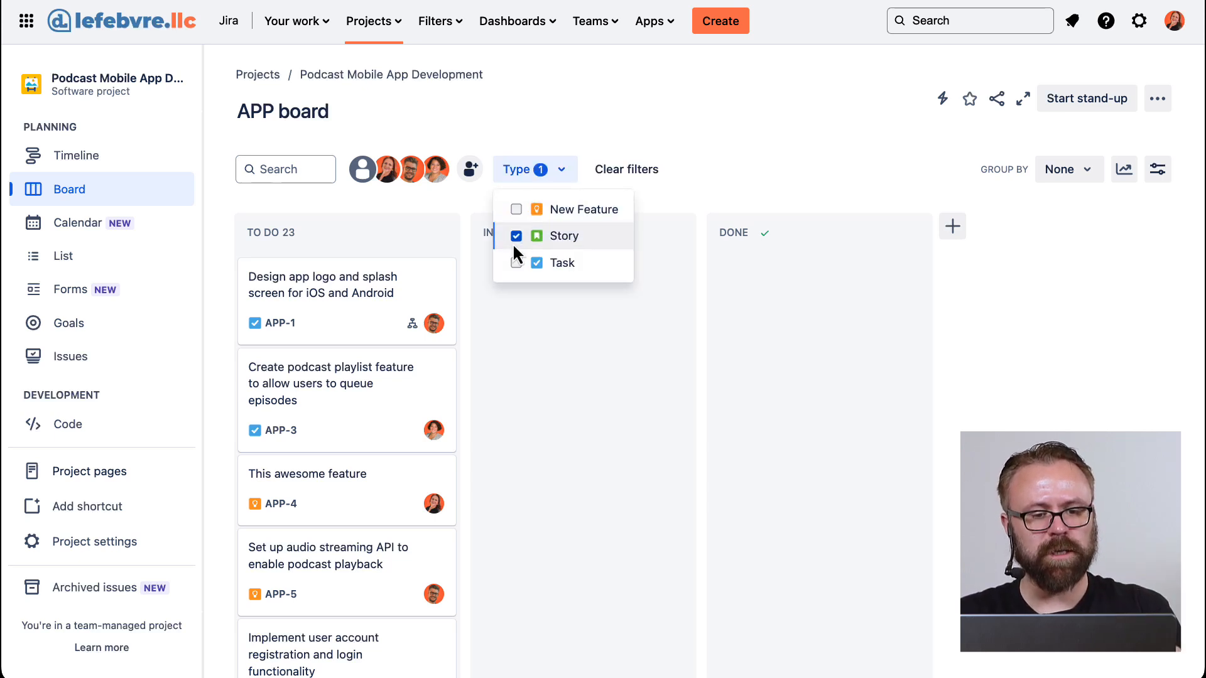
left_click(411, 176)
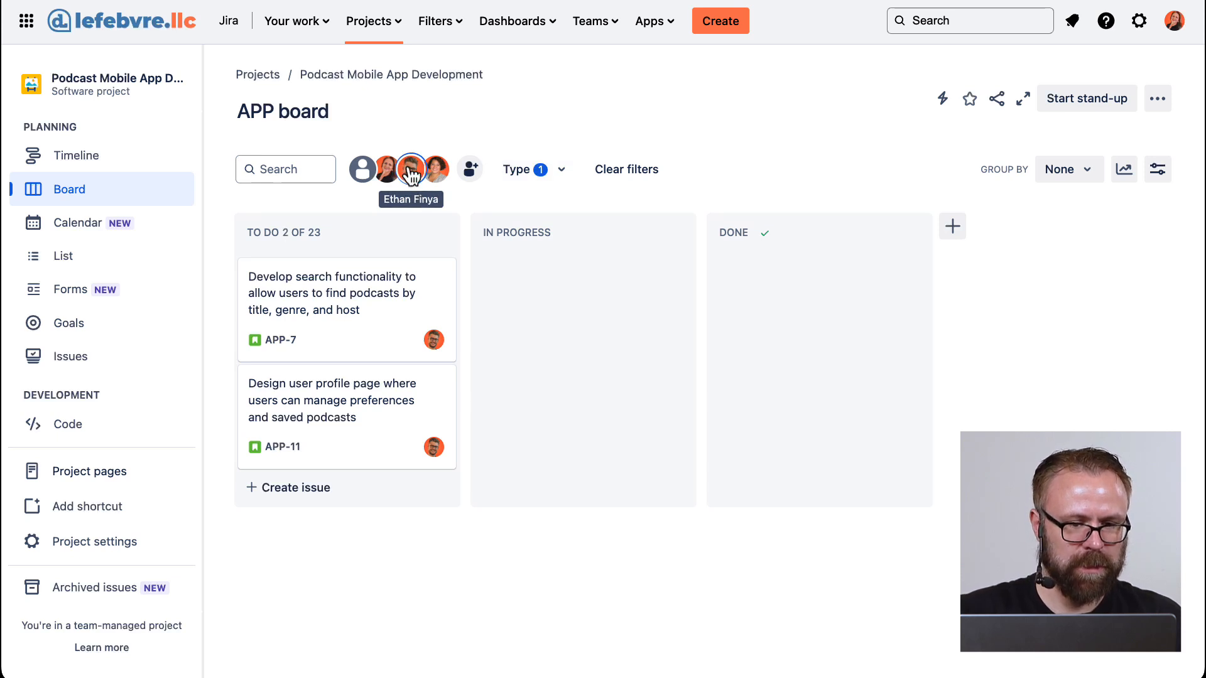
left_click(537, 177)
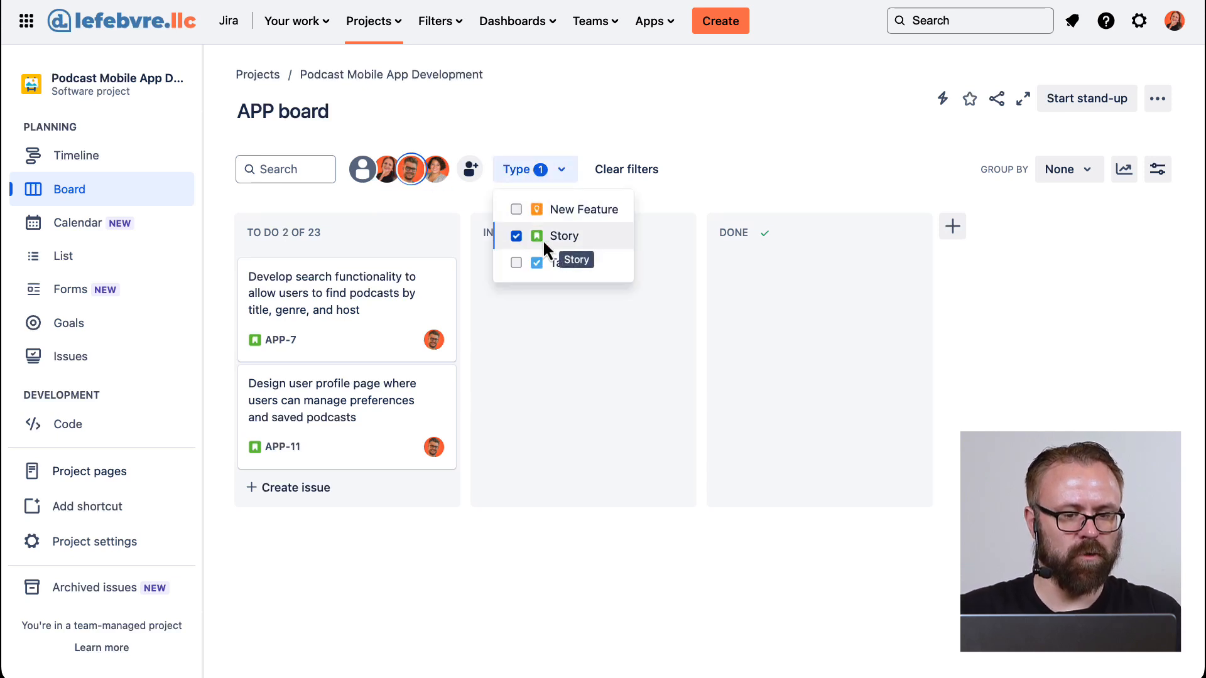
left_click(558, 267)
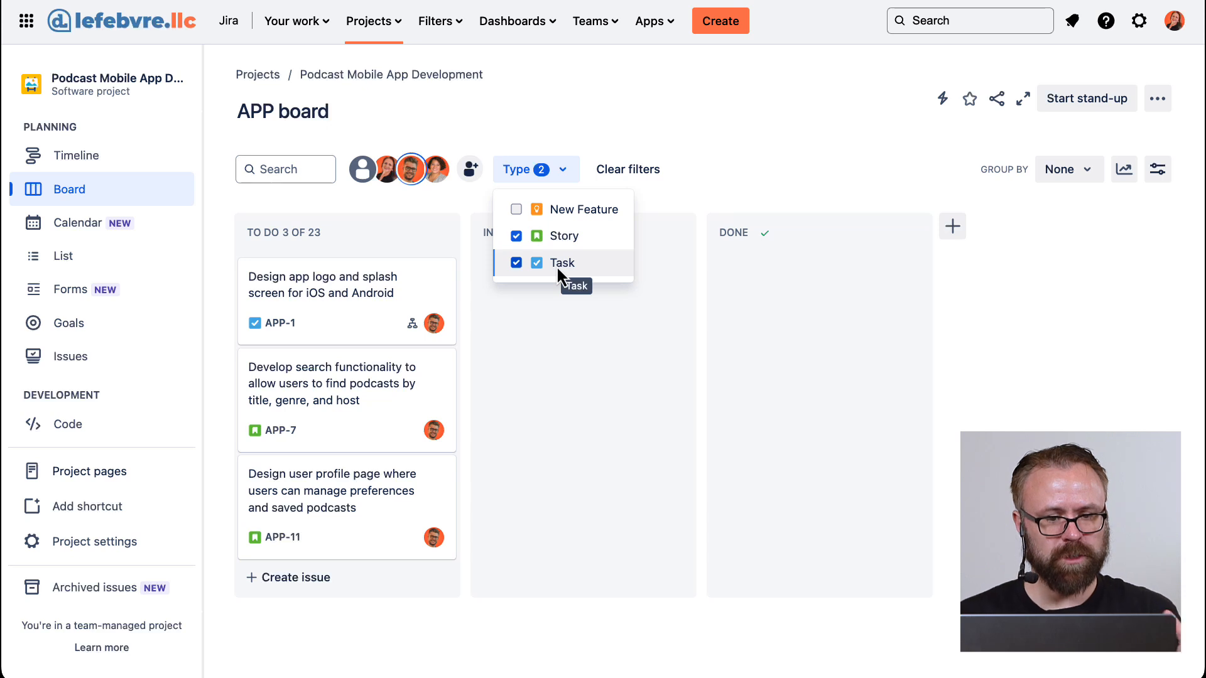
left_click(558, 267)
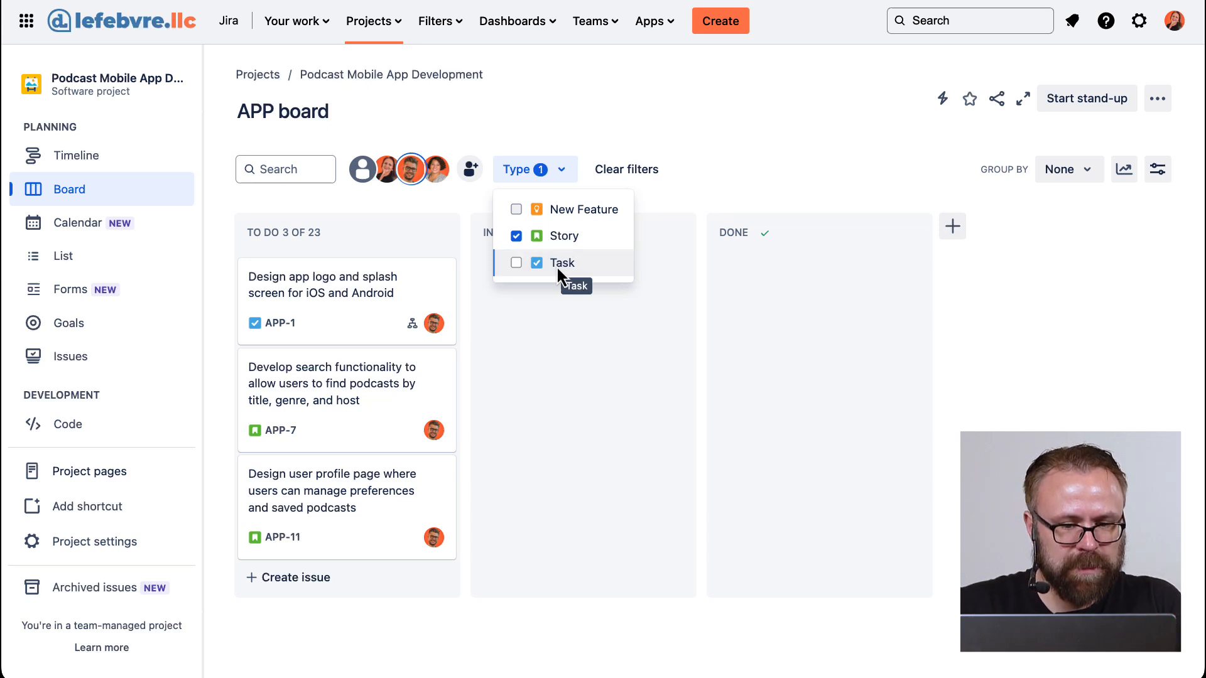
left_click(561, 230)
left_click(615, 169)
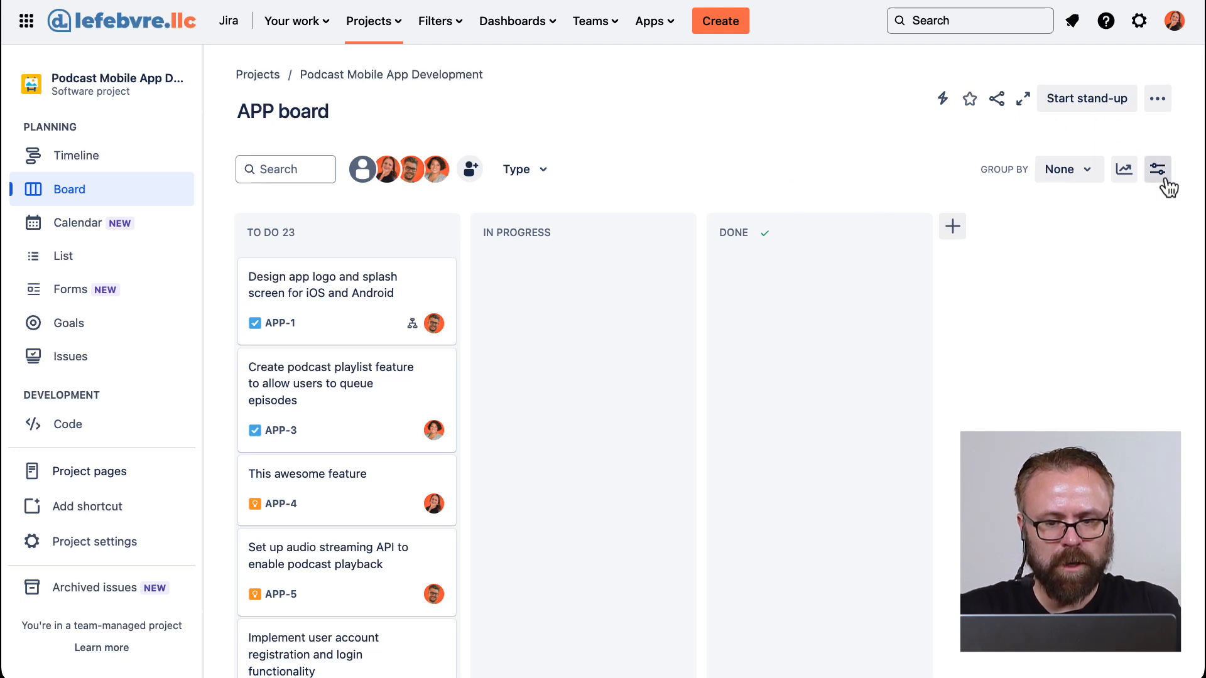
Group the APP board by assignee and expand and collapse each assignee swimlane.
left_click(1075, 171)
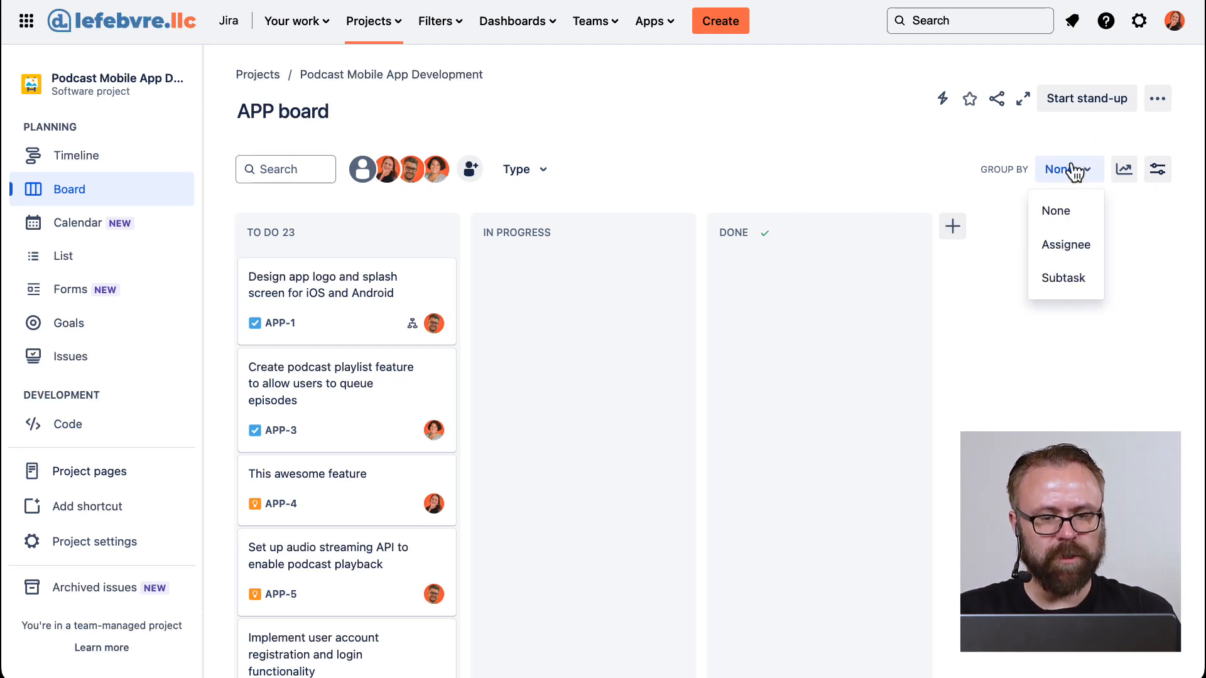
left_click(1084, 248)
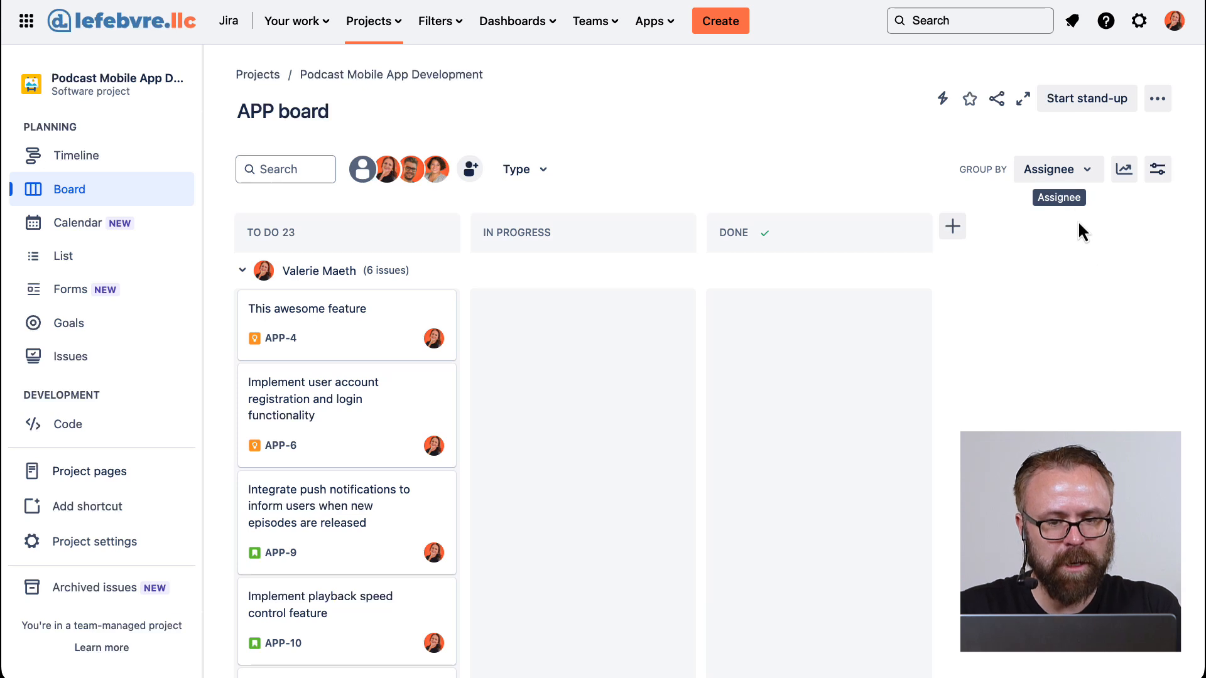
left_click(242, 270)
left_click(243, 306)
left_click(242, 340)
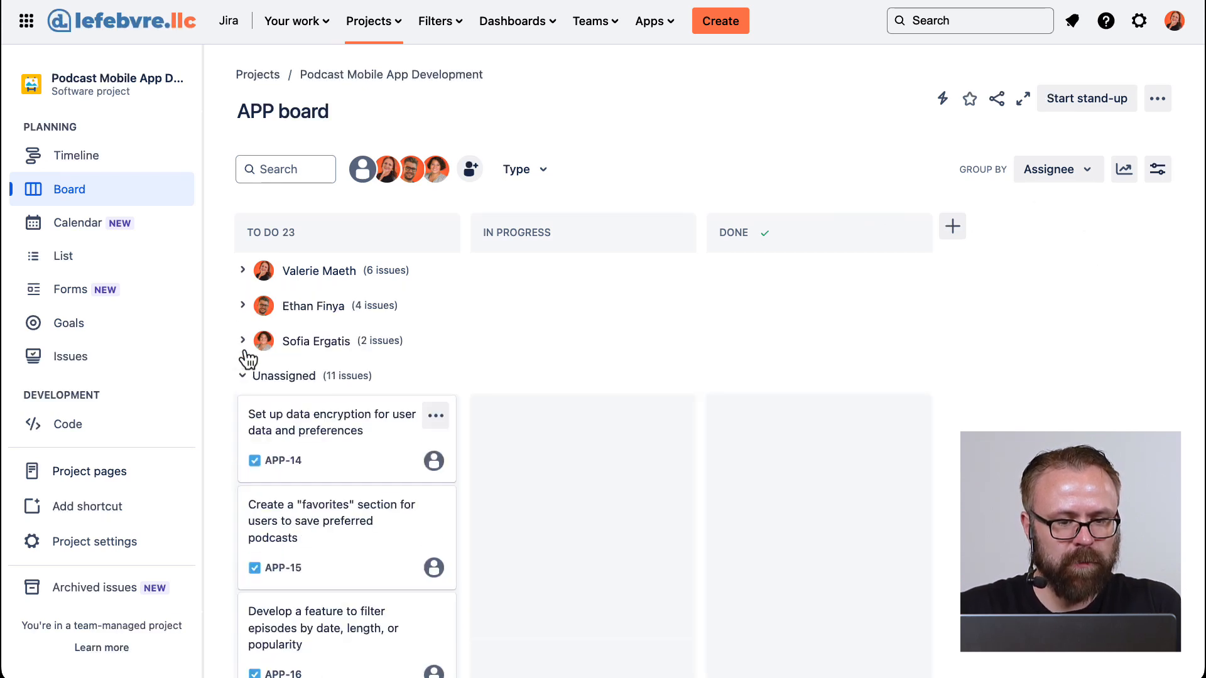
left_click(244, 376)
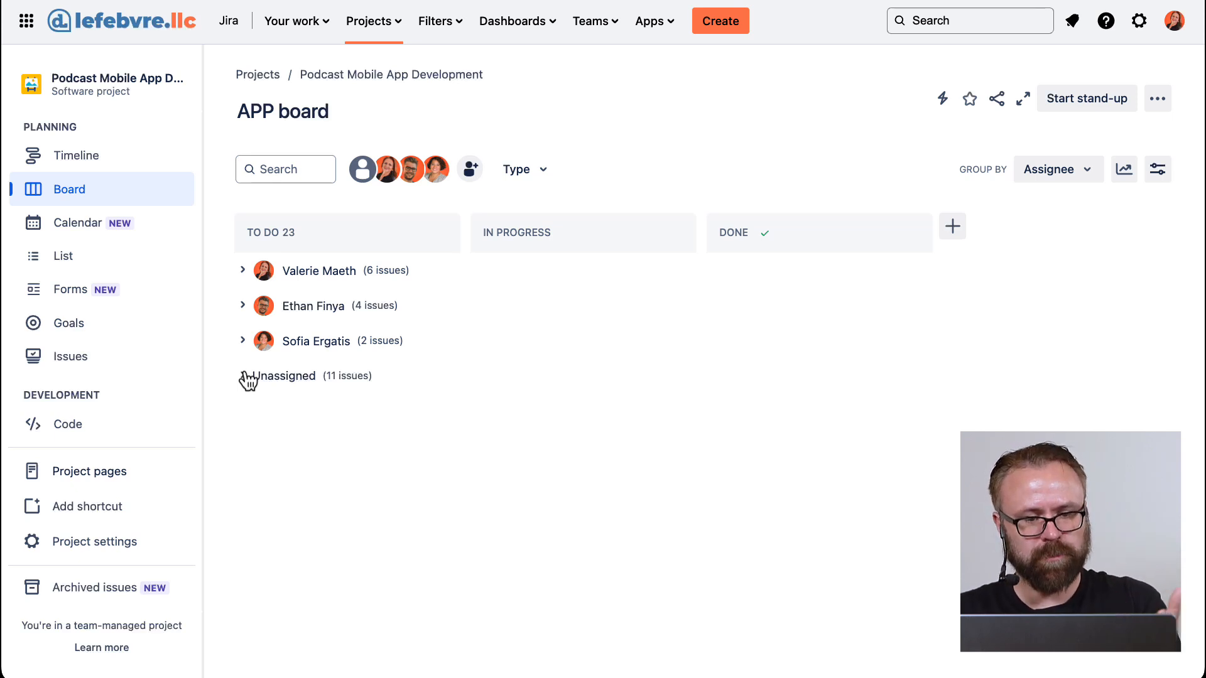
left_click(244, 376)
left_click(241, 377)
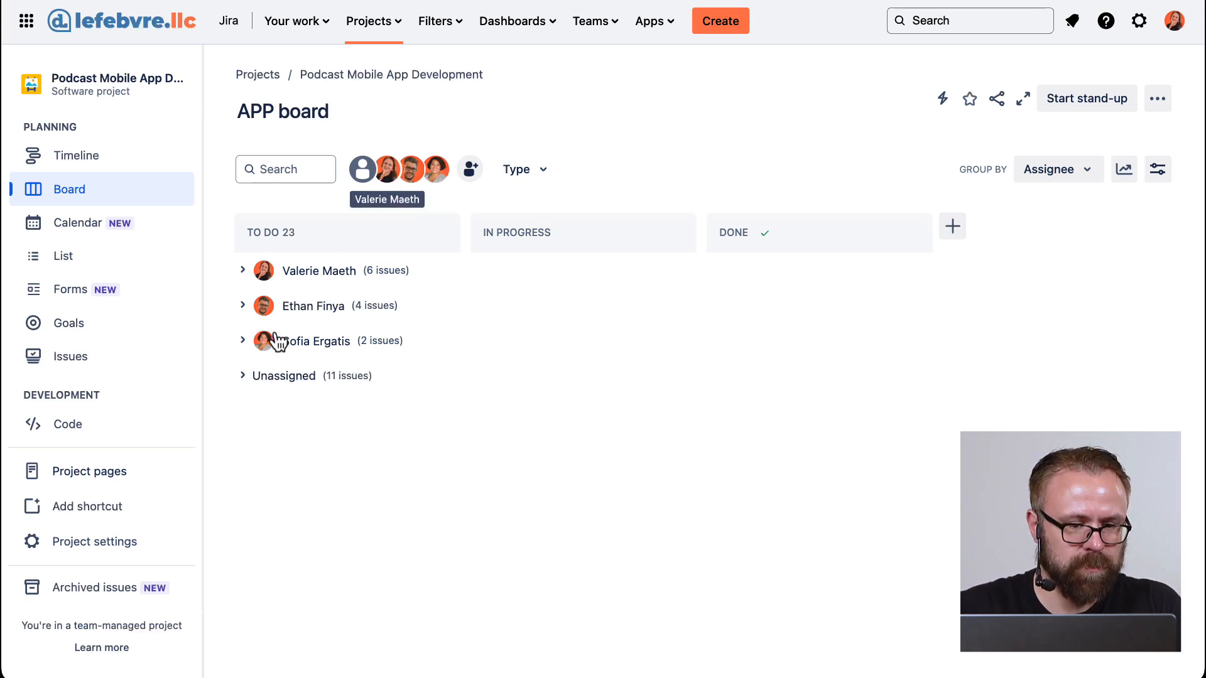
left_click(244, 375)
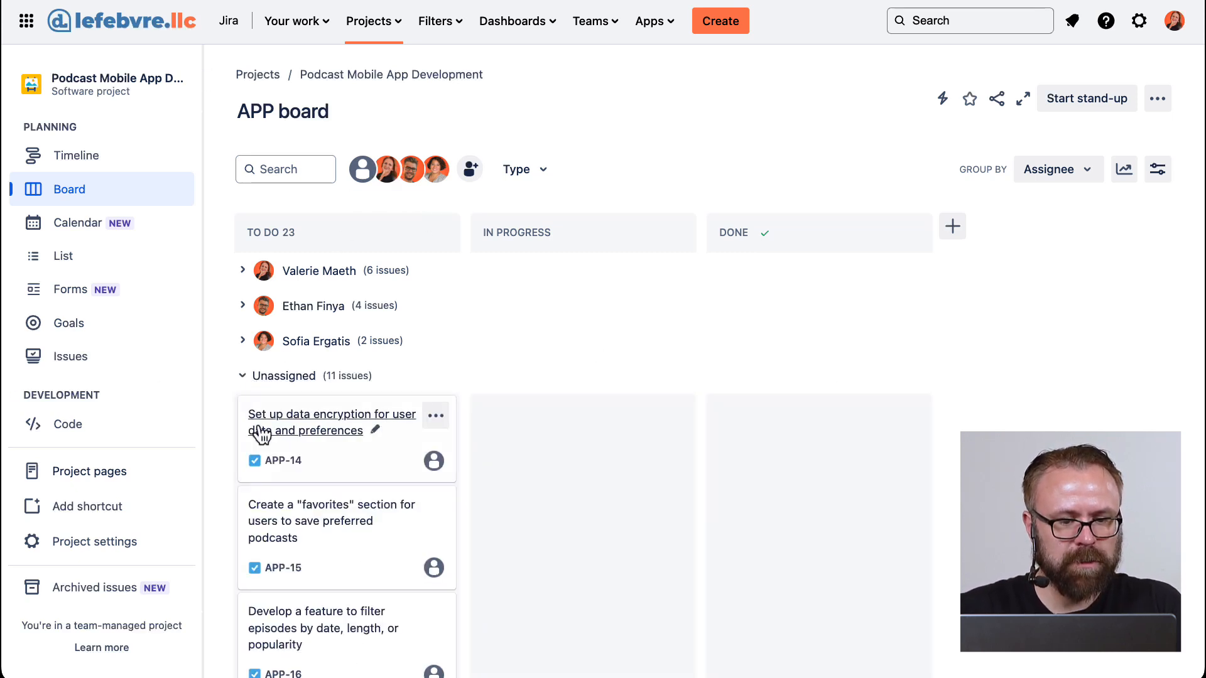
left_click(242, 377)
left_click(243, 341)
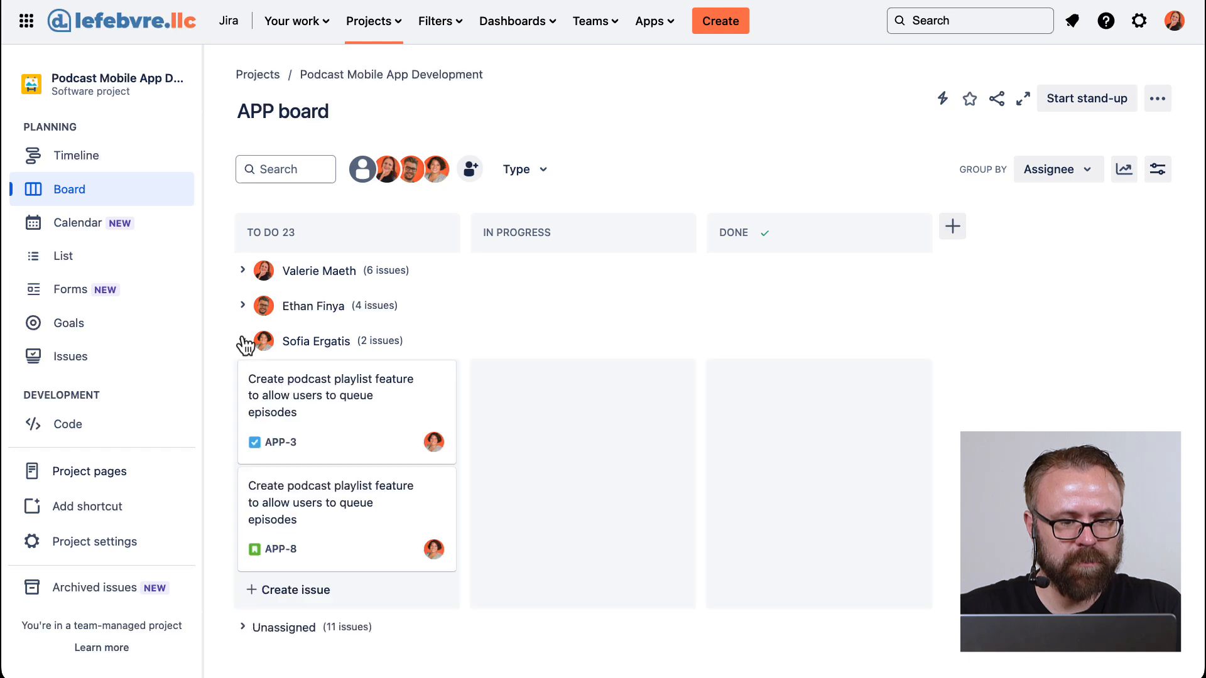
left_click(243, 341)
left_click(242, 306)
left_click(244, 273)
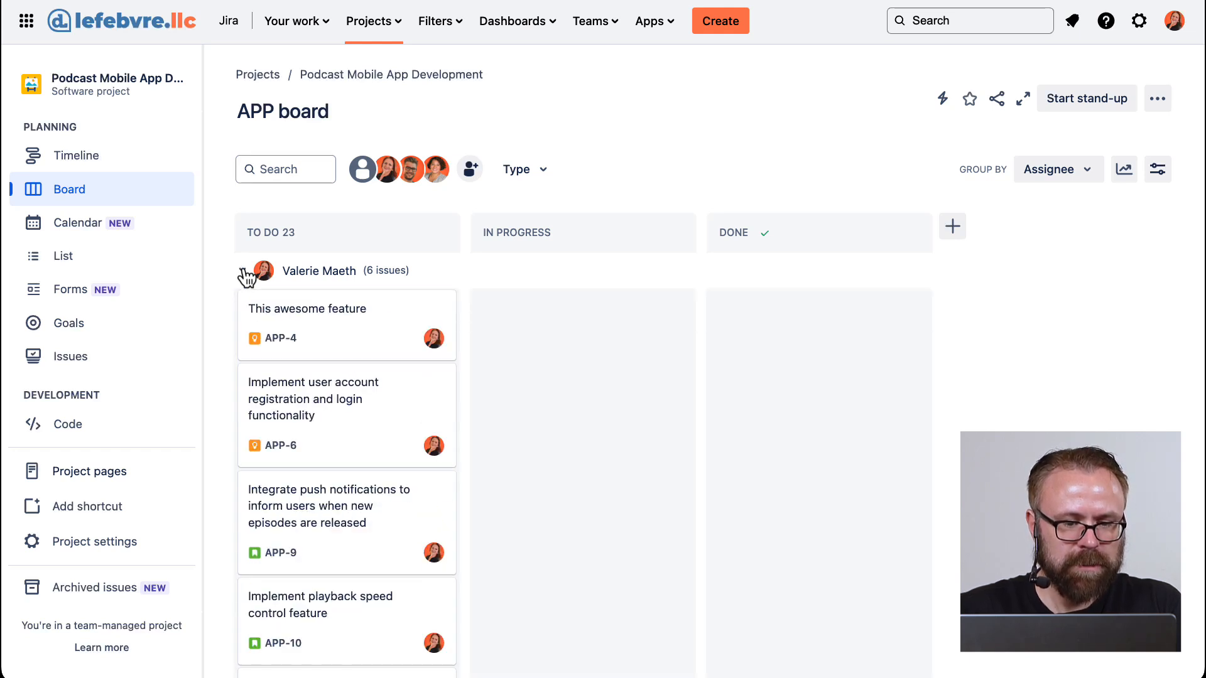
left_click(245, 273)
left_click(247, 306)
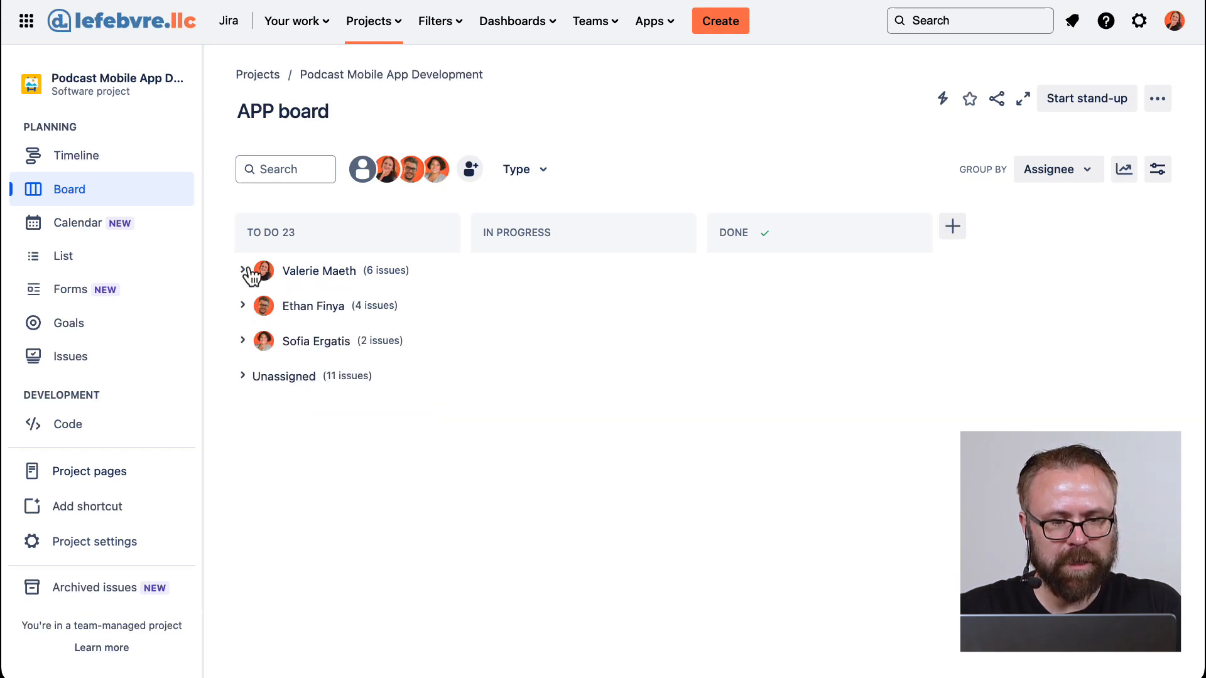
left_click(246, 272)
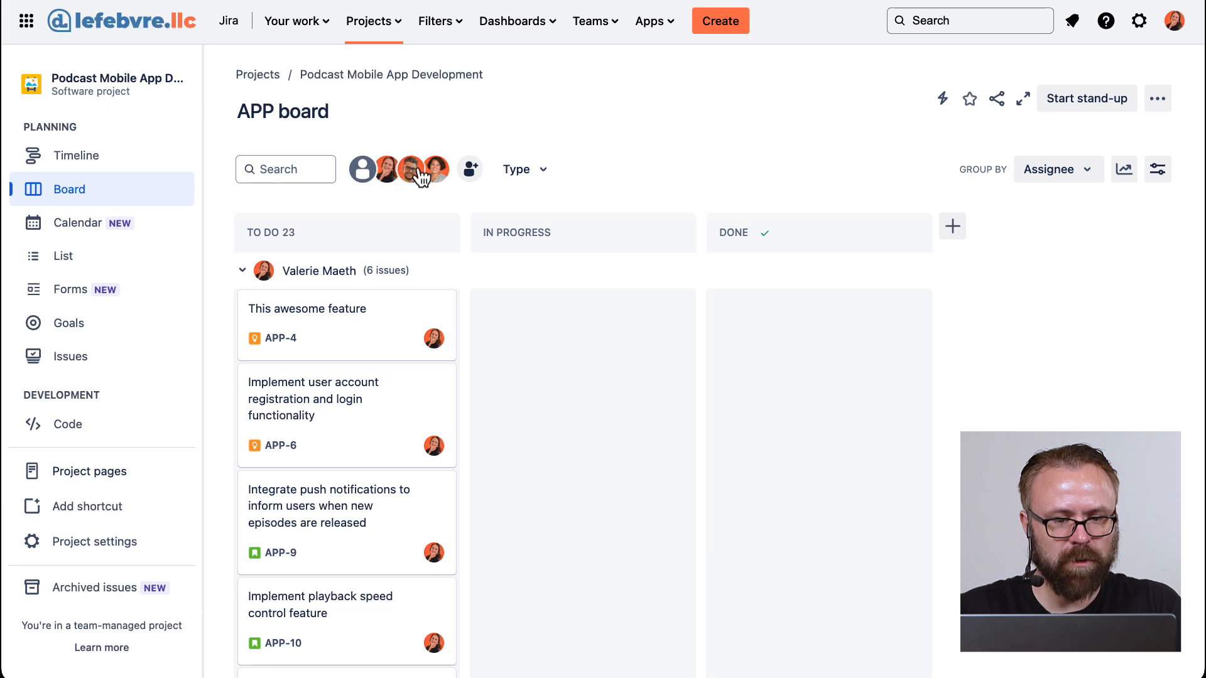
Filter the board to one teammate and inspect their swimlane and the empty Unassigned lane.
left_click(411, 168)
left_click(243, 270)
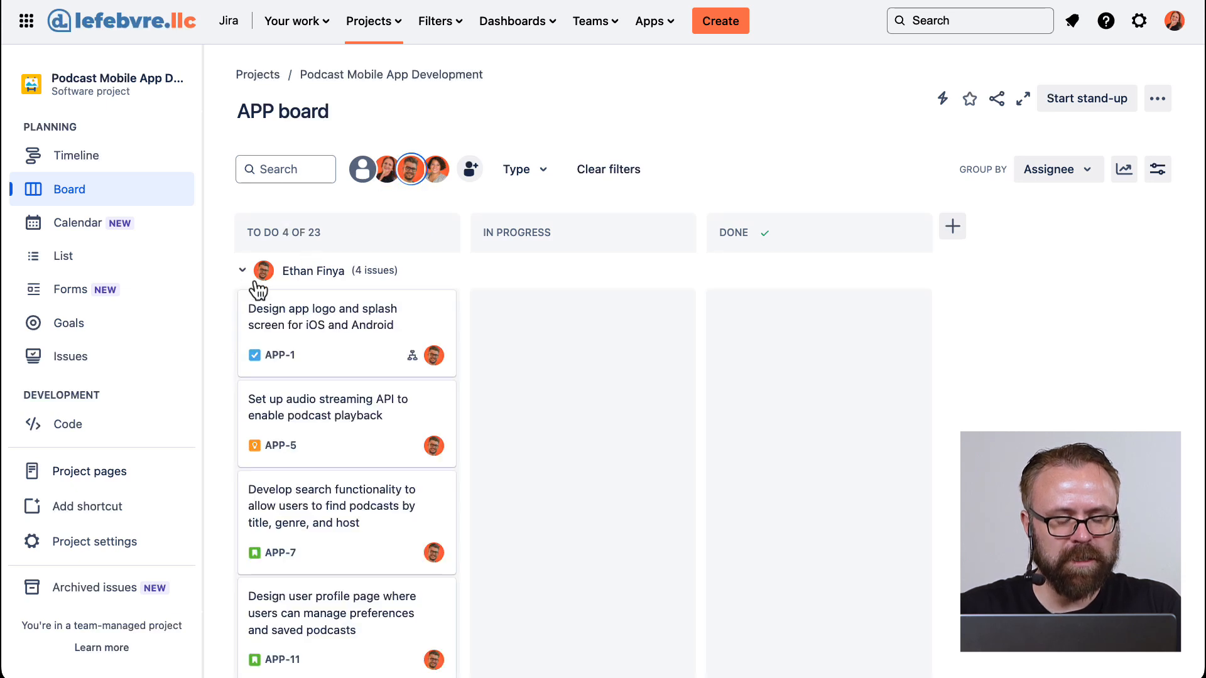
scroll(370, 377, "down", 2)
scroll(365, 409, "up", 2)
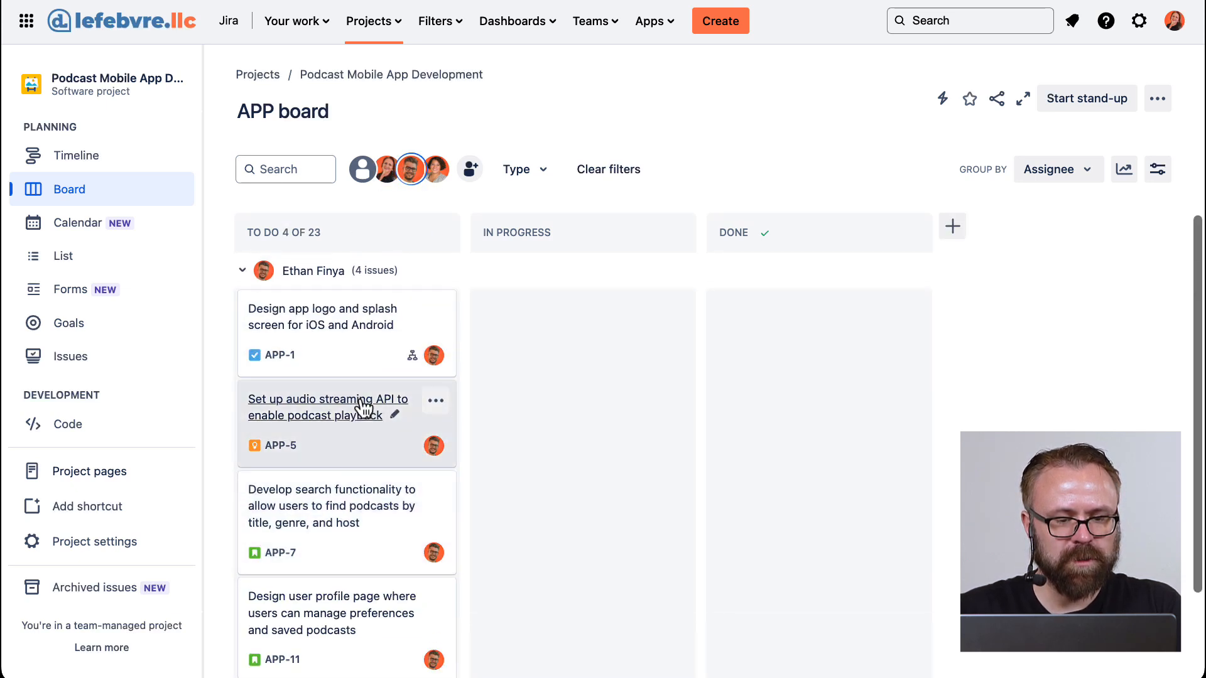
scroll(365, 409, "down", 2)
left_click(269, 635)
scroll(339, 603, "down", 2)
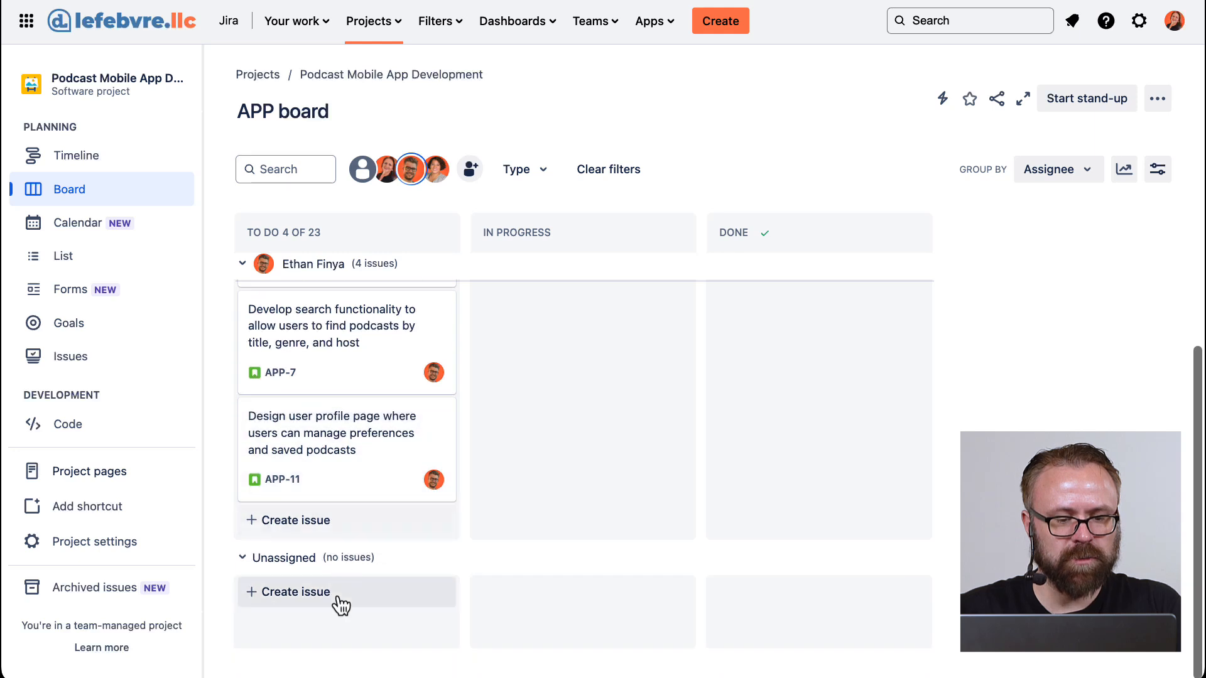
scroll(345, 573, "up", 3)
Clear the teammate filter and set Group by to None.
left_click(411, 169)
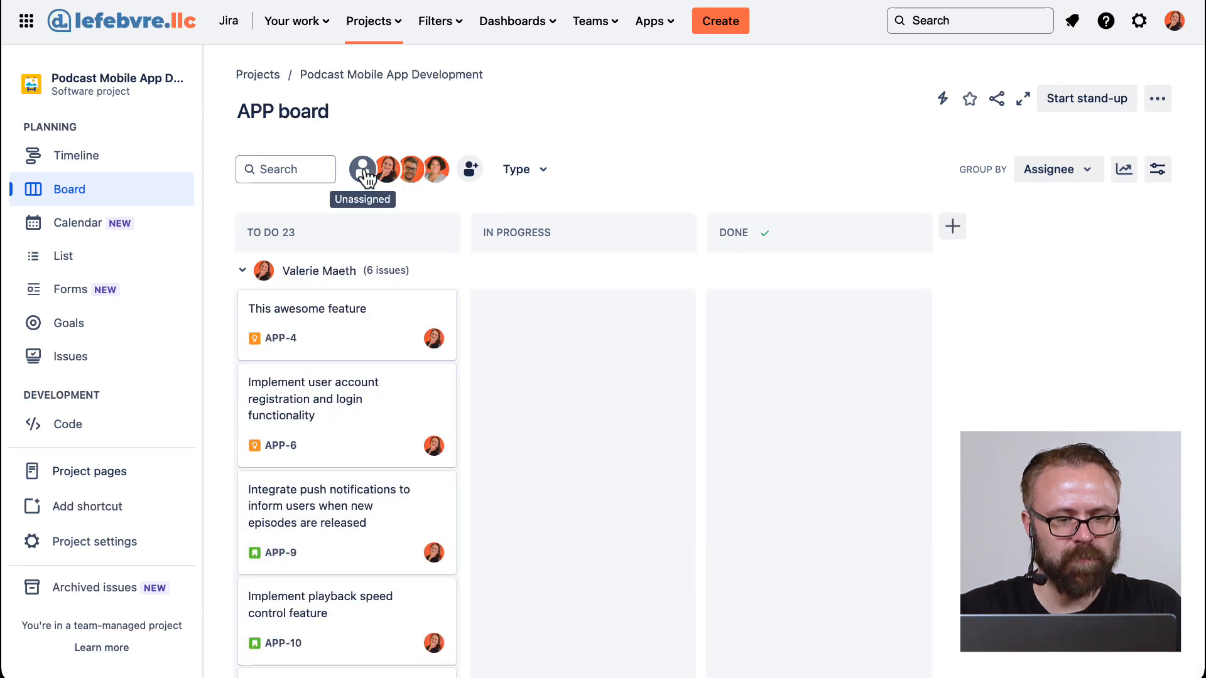
left_click(242, 270)
left_click(1057, 169)
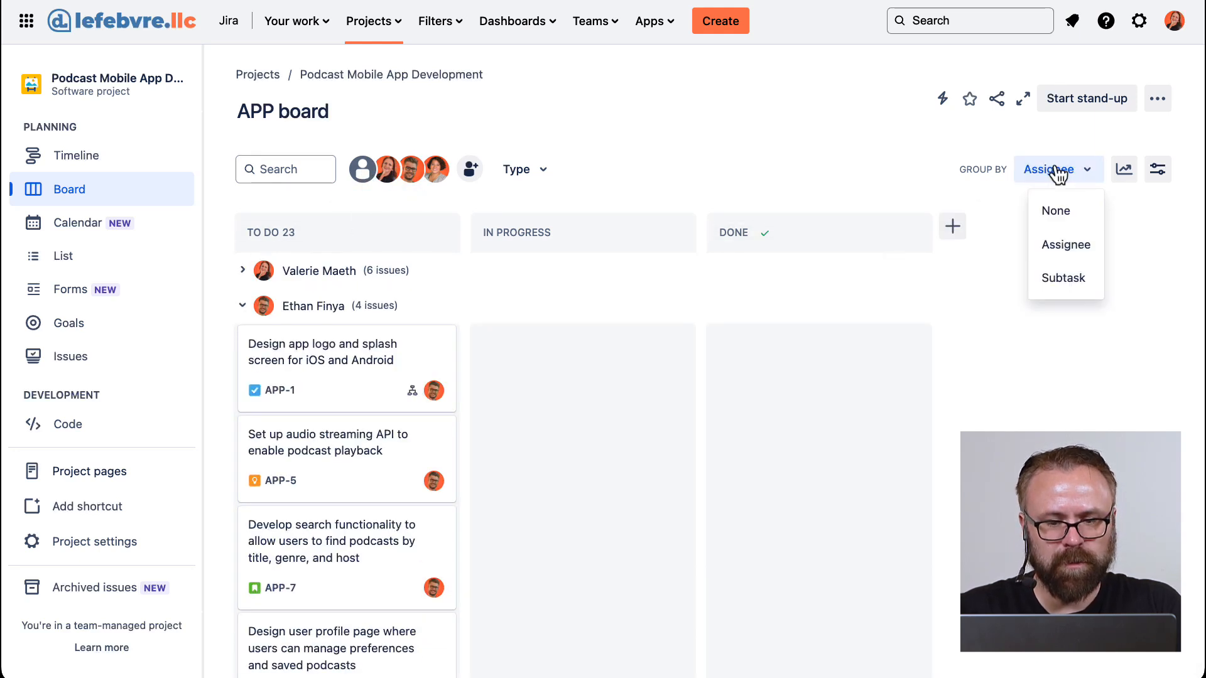
left_click(1073, 213)
left_click(1068, 177)
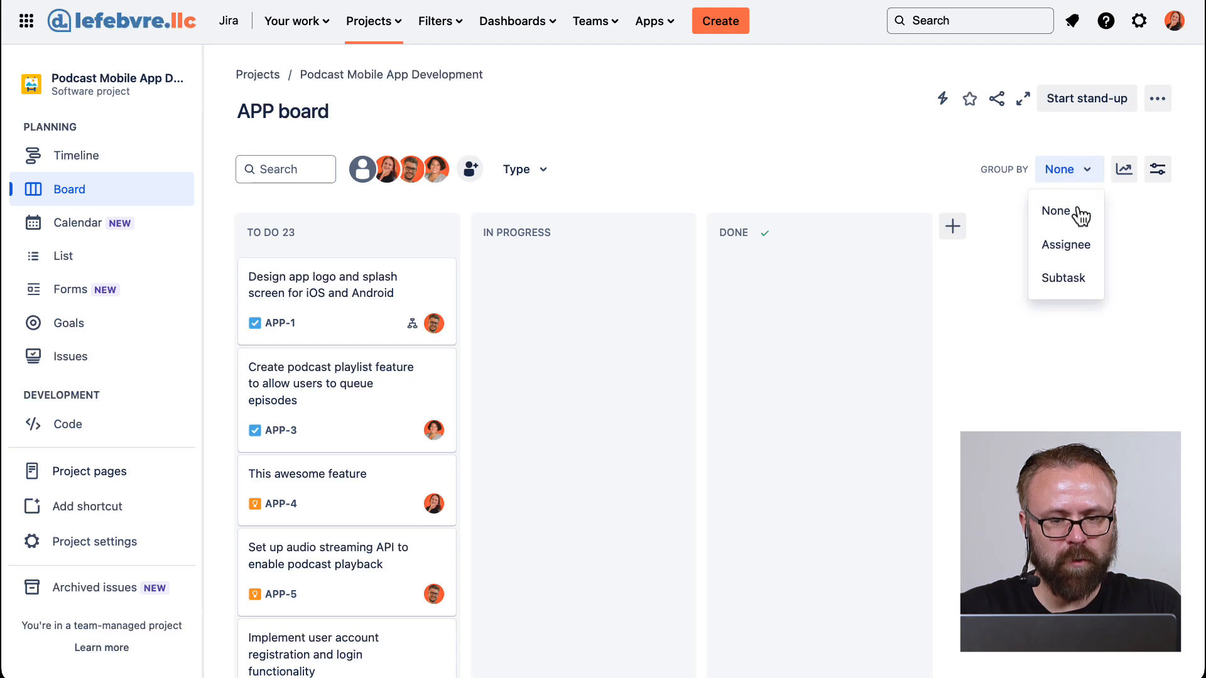
left_click(1068, 278)
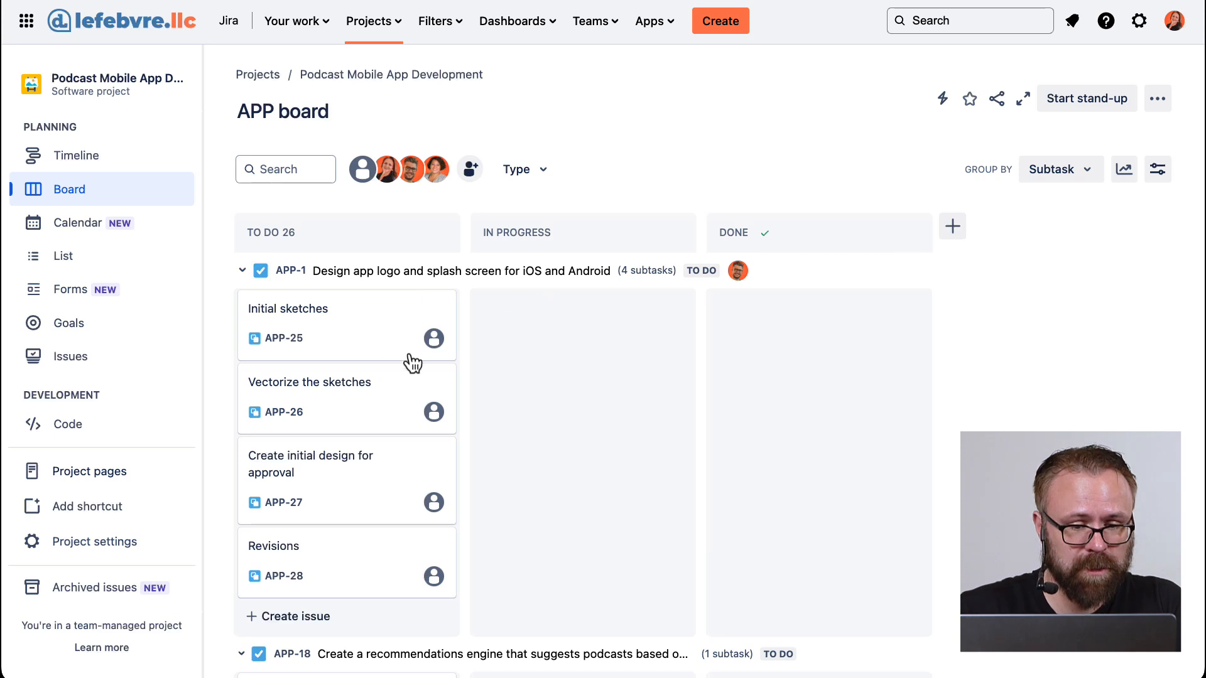
left_click(242, 271)
left_click(241, 306)
left_click(242, 341)
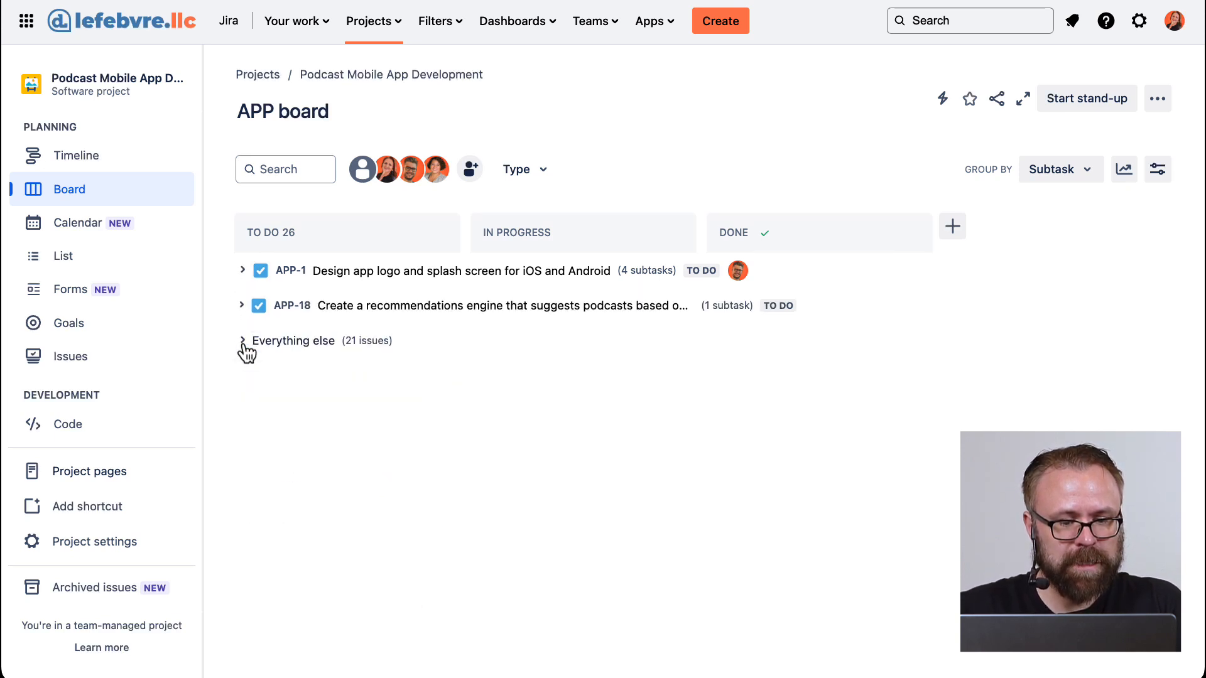
left_click(242, 342)
scroll(297, 453, "down", 4)
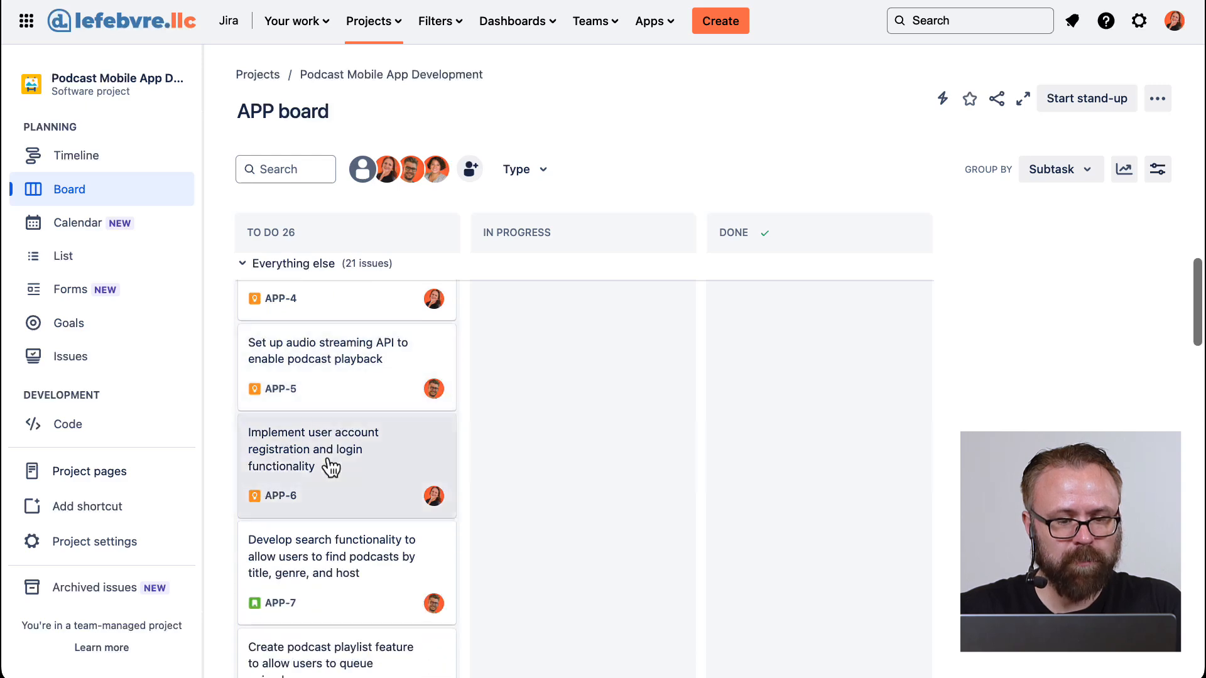
scroll(328, 463, "up", 4)
left_click(244, 306)
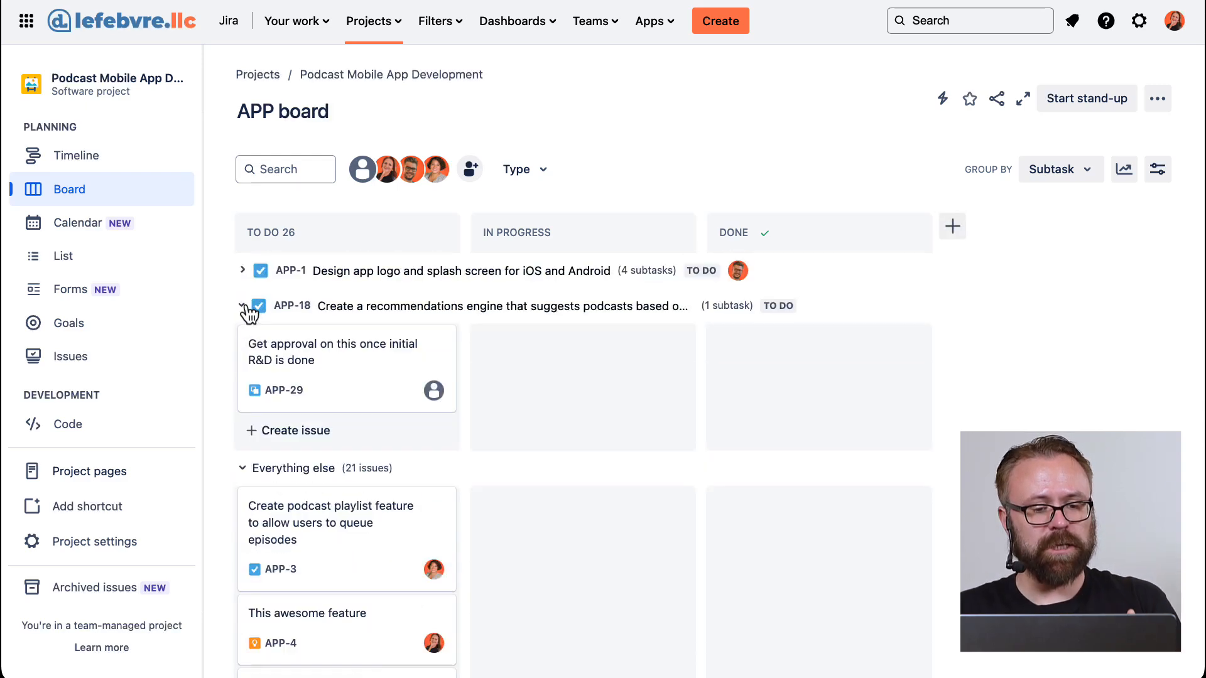
left_click(366, 314)
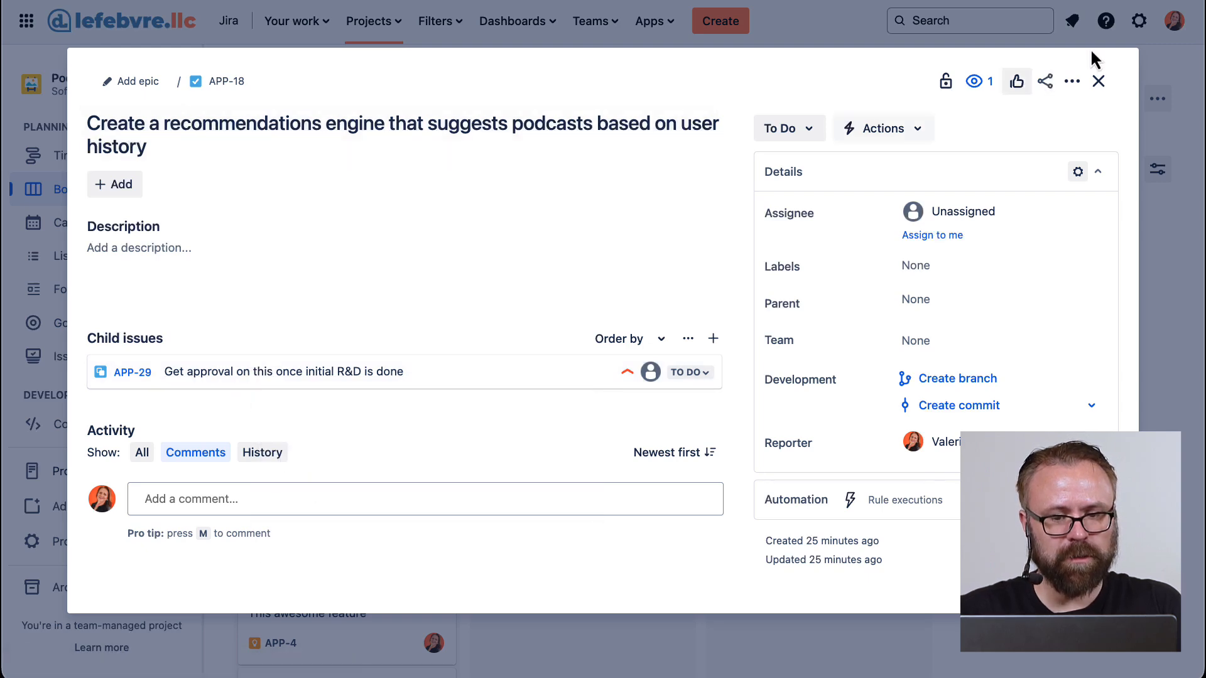
left_click(1098, 81)
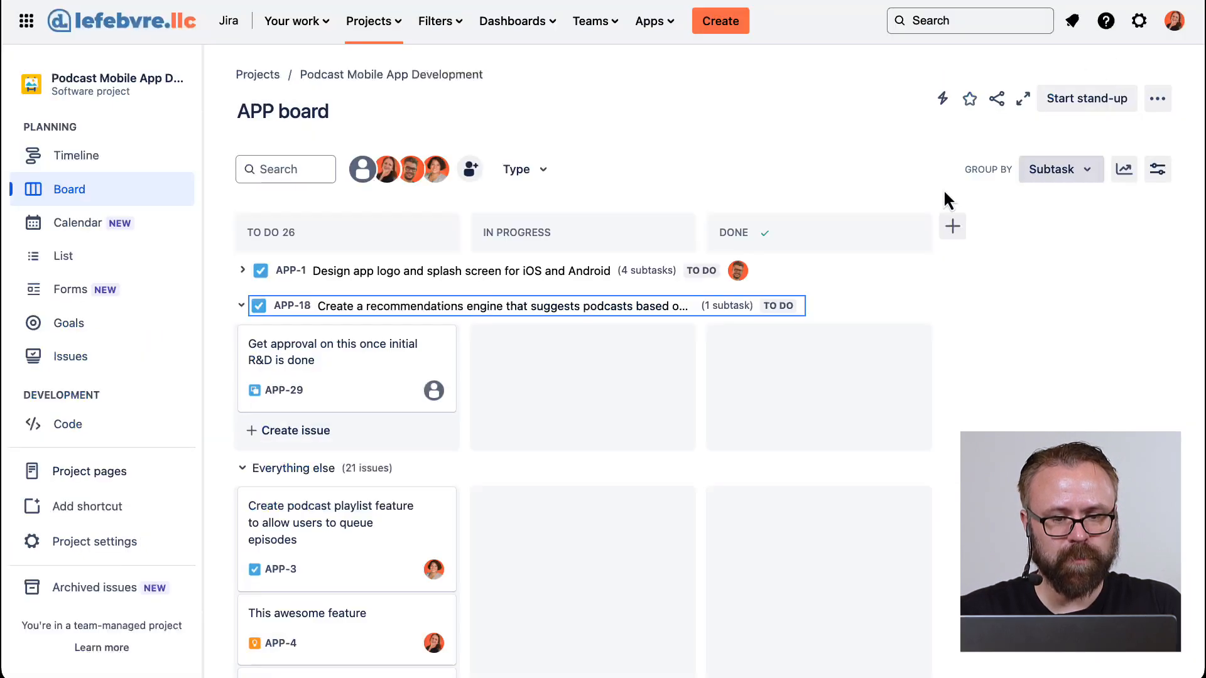
left_click(1088, 175)
left_click(242, 306)
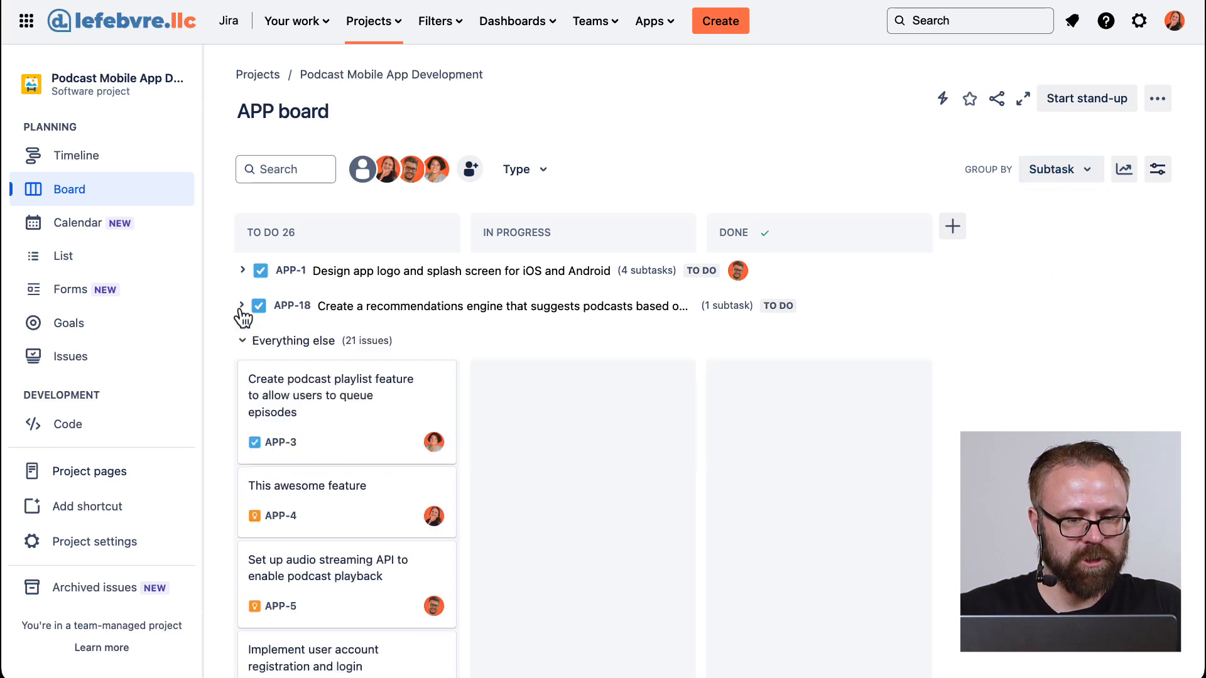
left_click(243, 341)
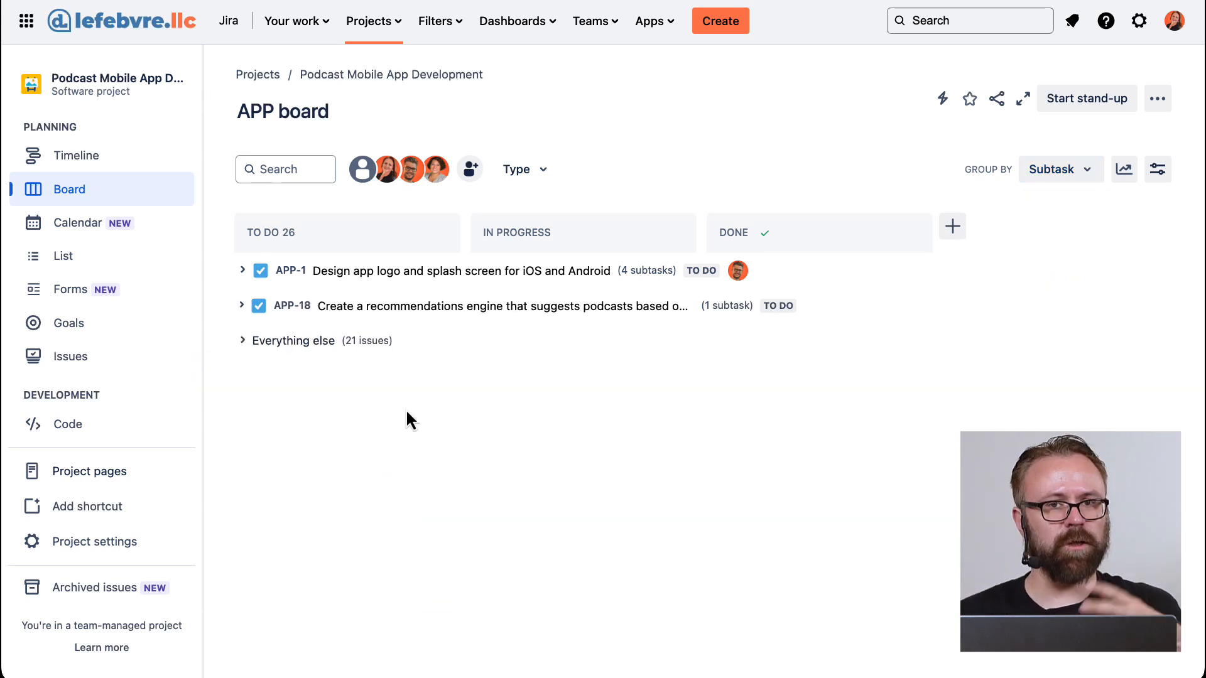
left_click(1062, 169)
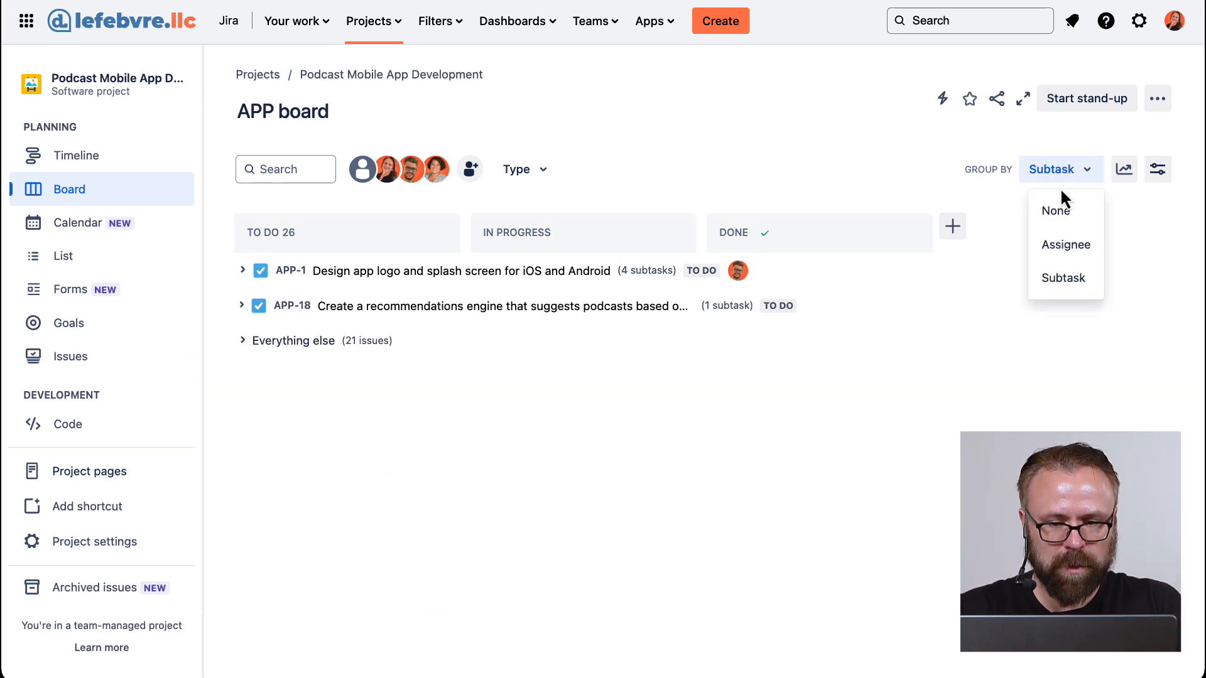
left_click(1063, 202)
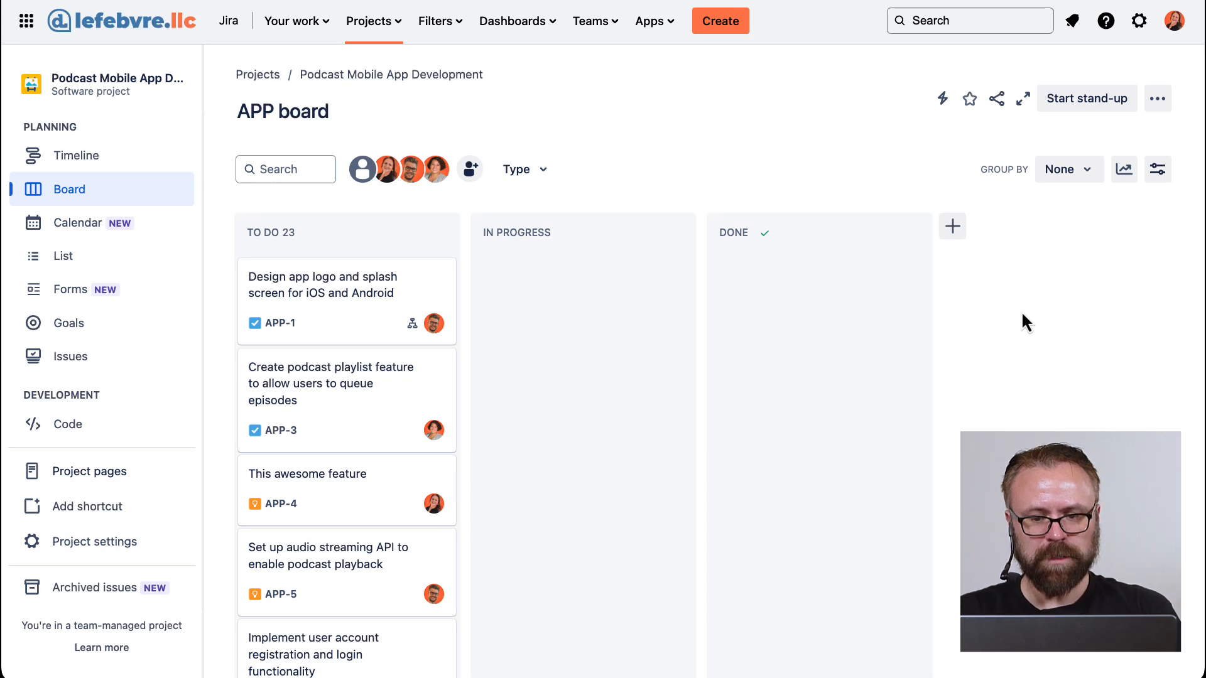
left_click(1162, 173)
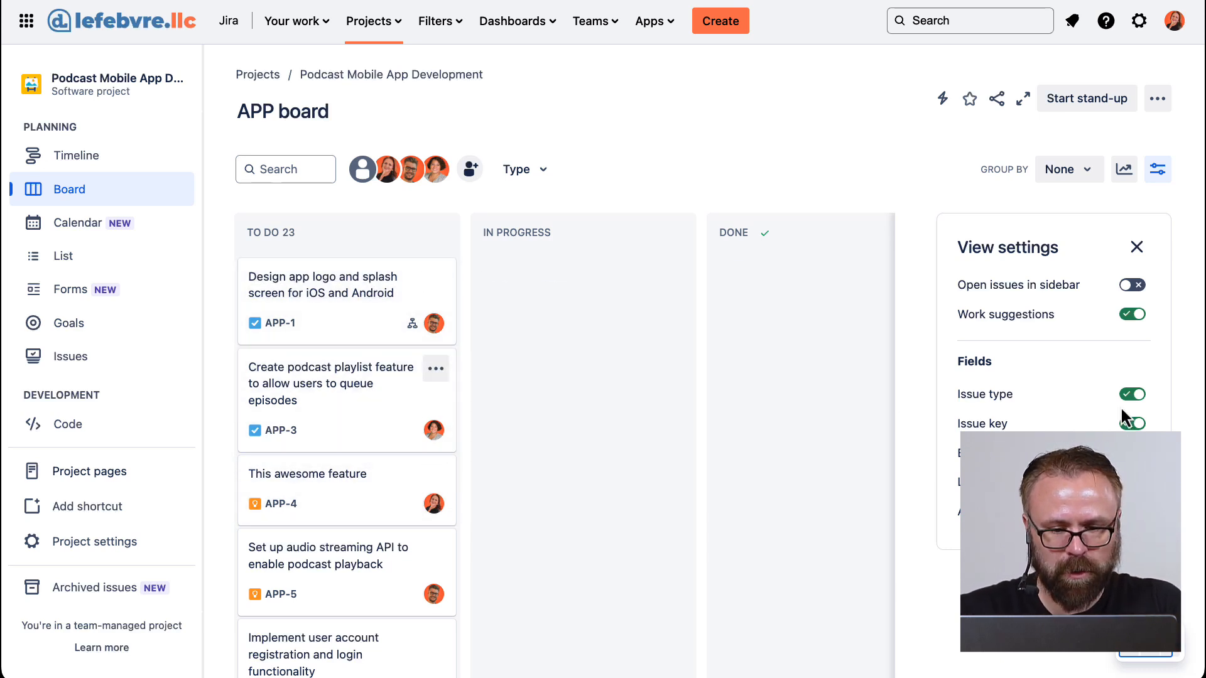
left_click(1137, 396)
left_click(1137, 396)
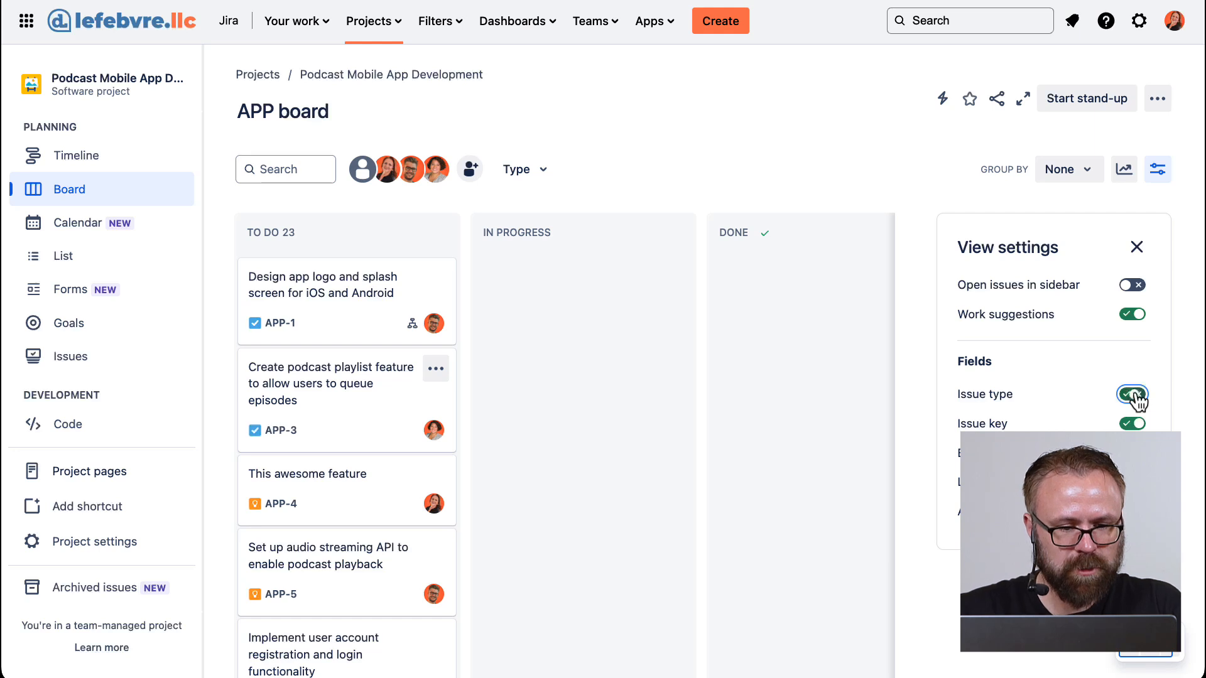
left_click(1137, 395)
left_click(1137, 396)
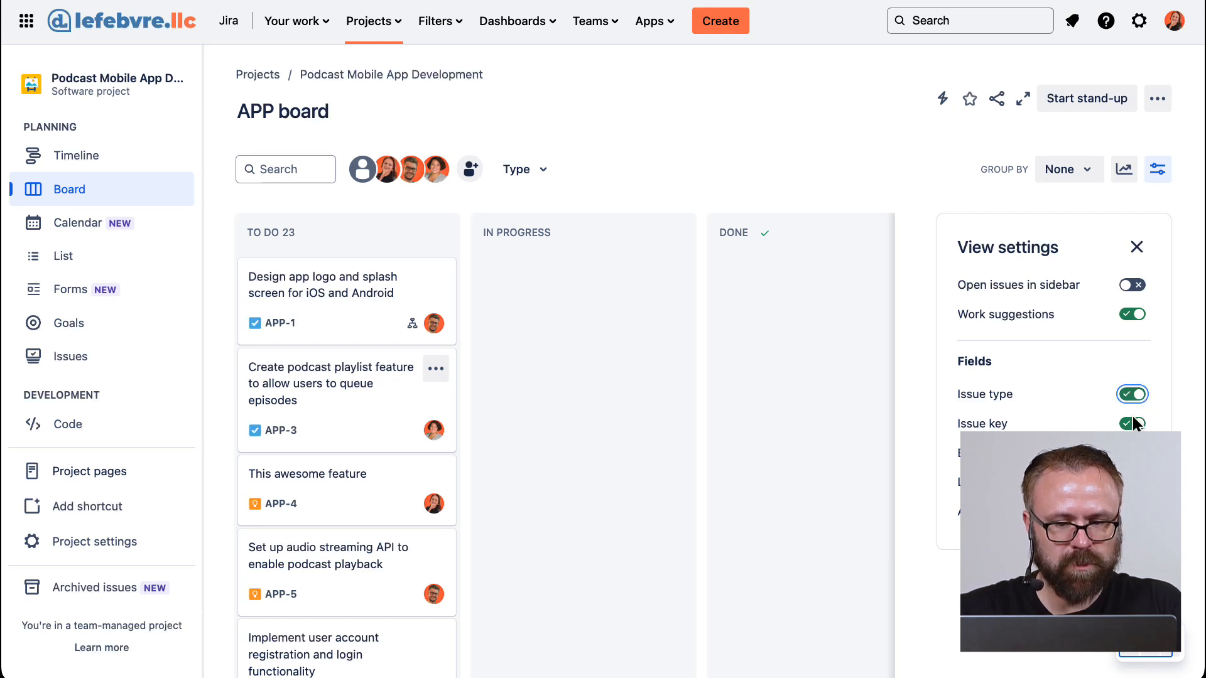
left_click(1137, 424)
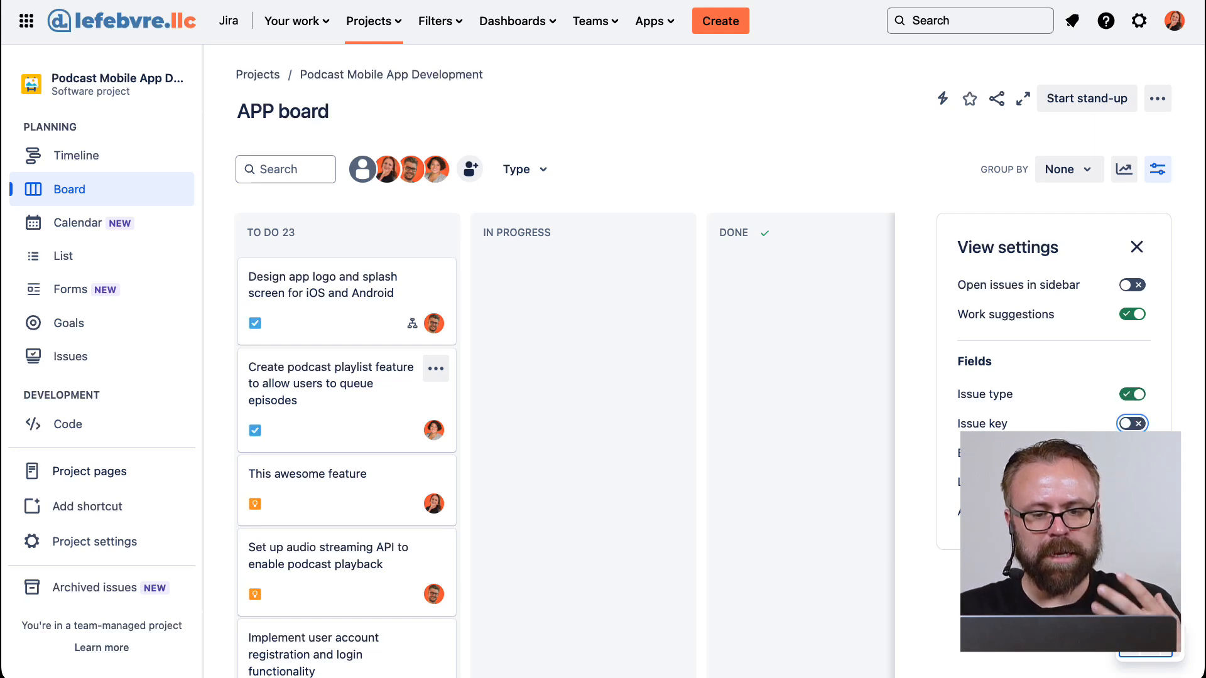
left_click(1135, 511)
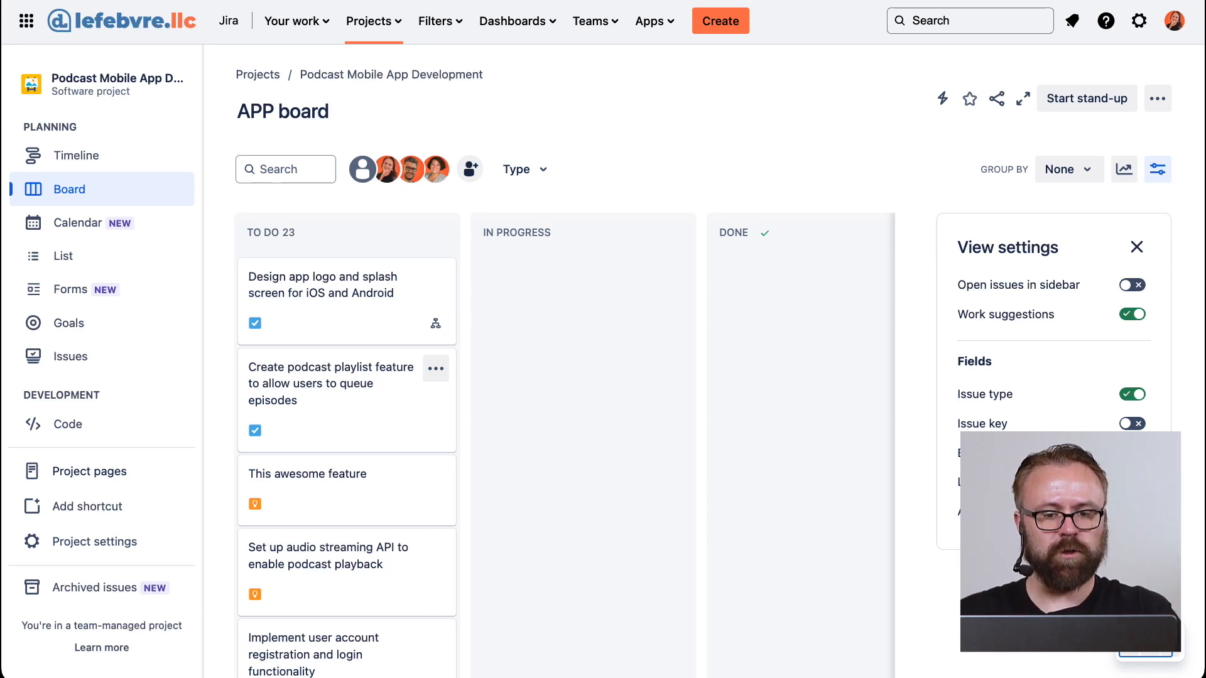
left_click(1136, 512)
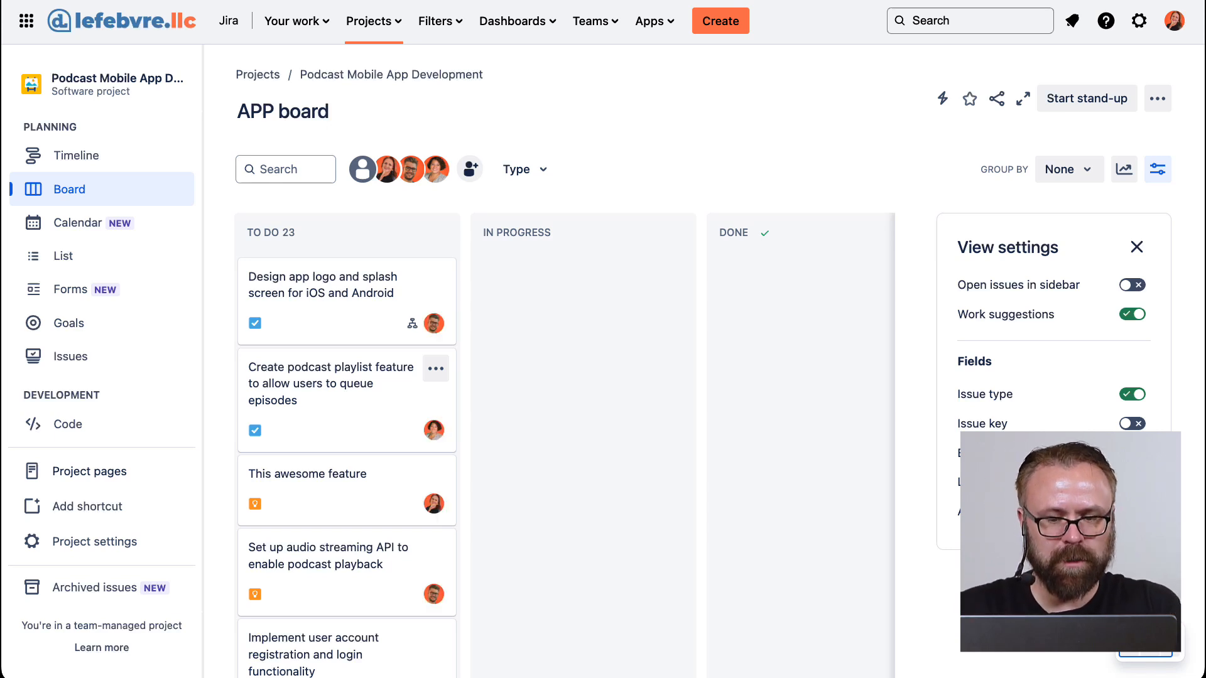
left_click(1133, 424)
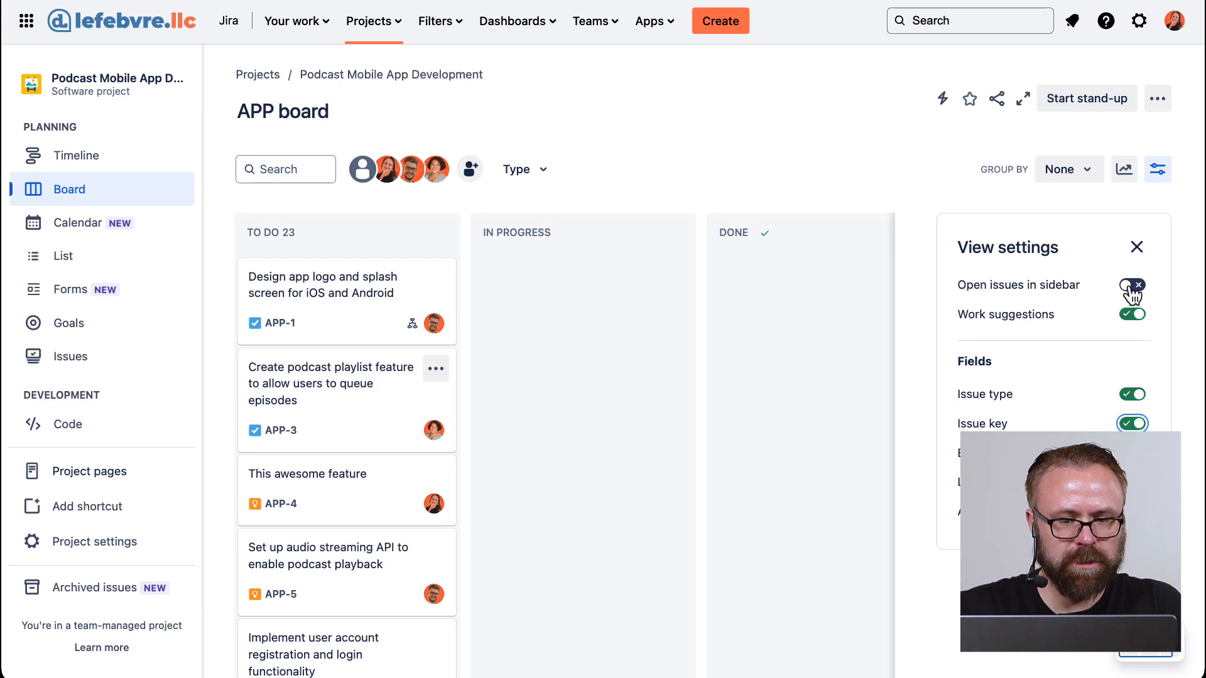
left_click(1137, 249)
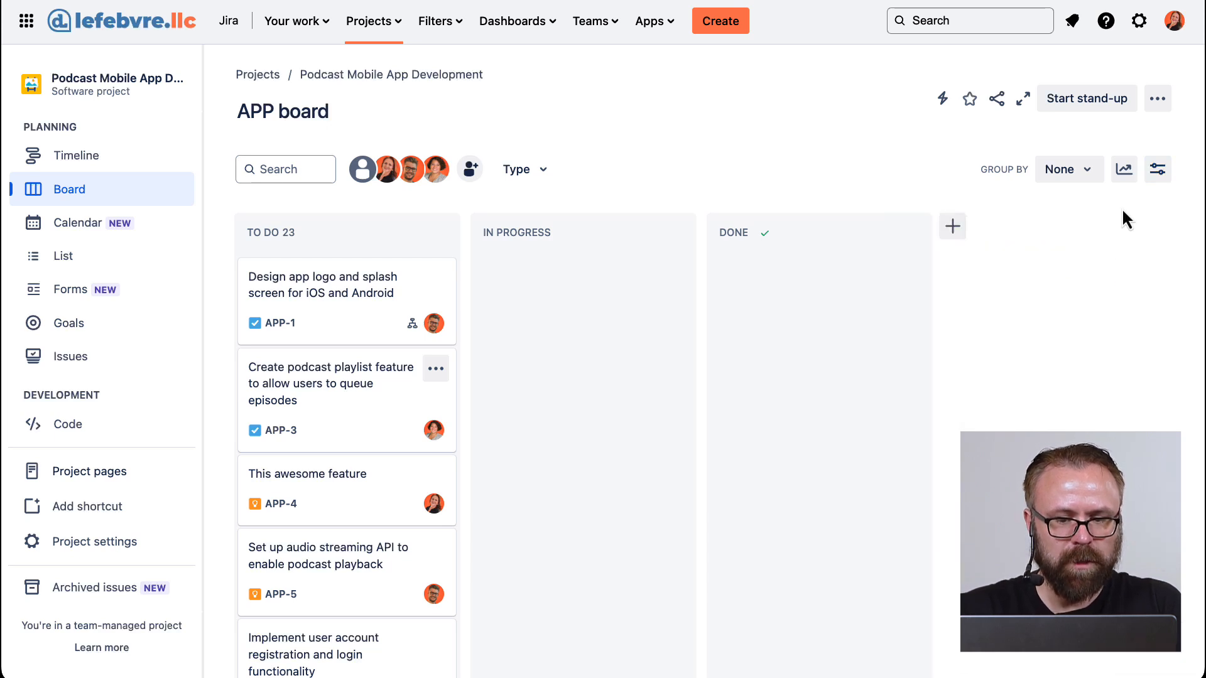
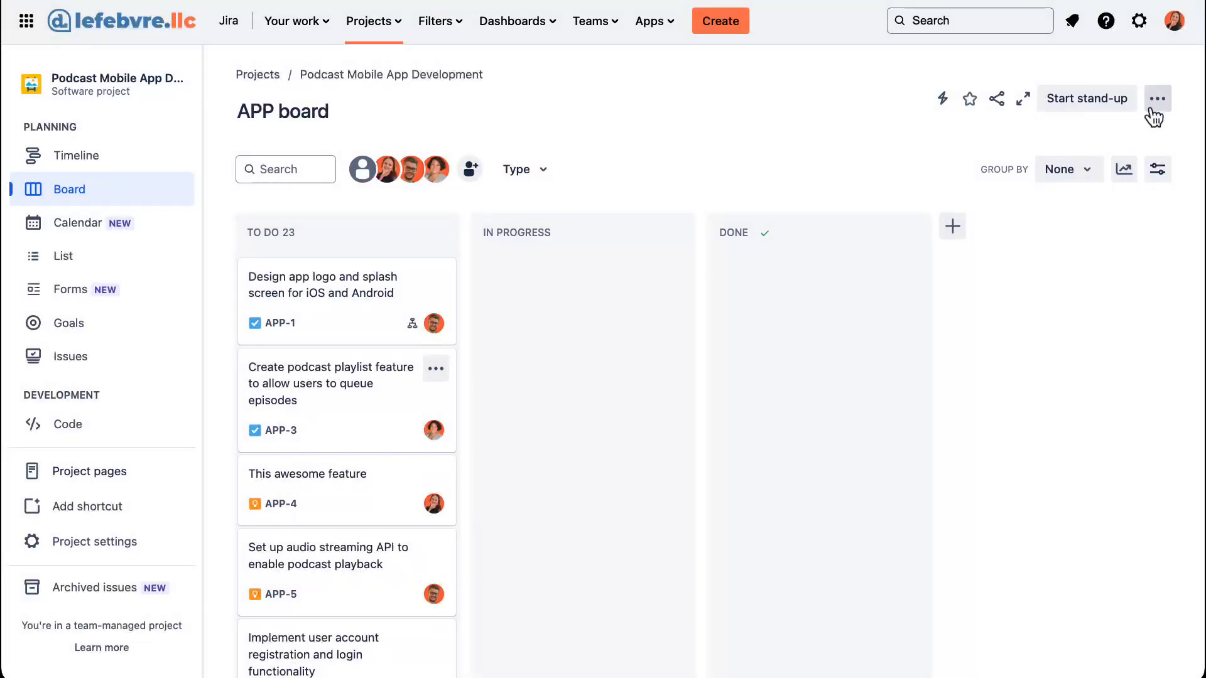
Create a custom filter 'New Feature' with query issuetype = "New Feature" and return to the board.
left_click(1162, 99)
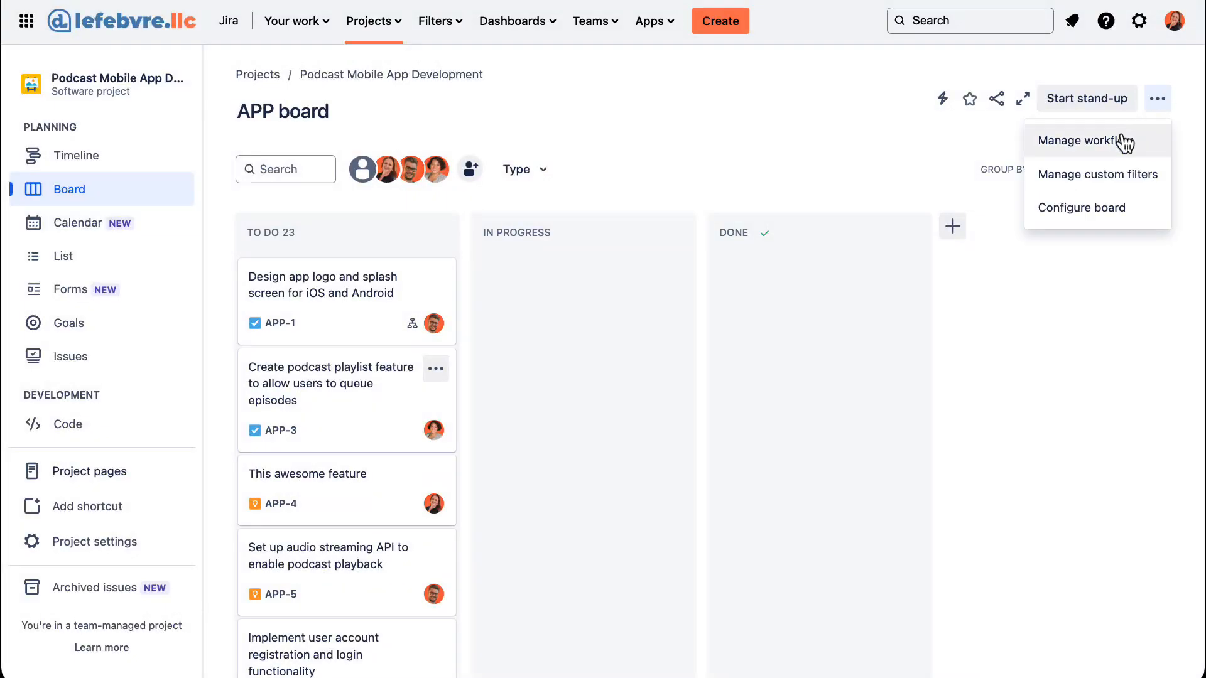
left_click(1111, 181)
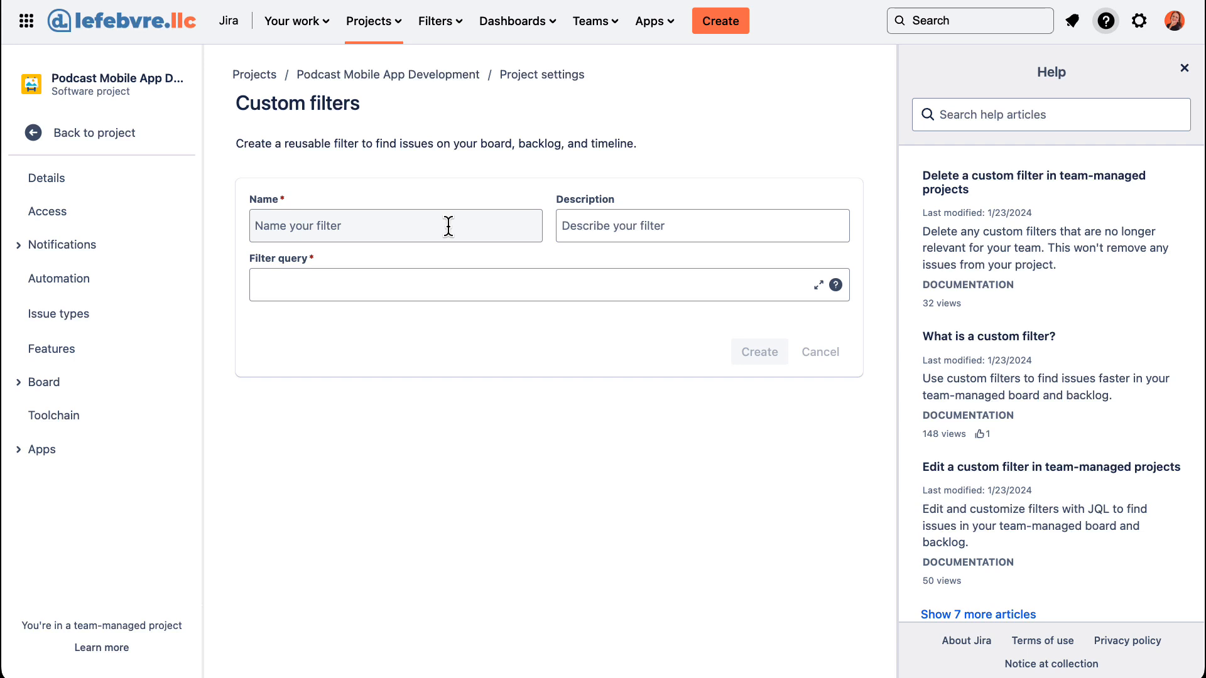
left_click(449, 226)
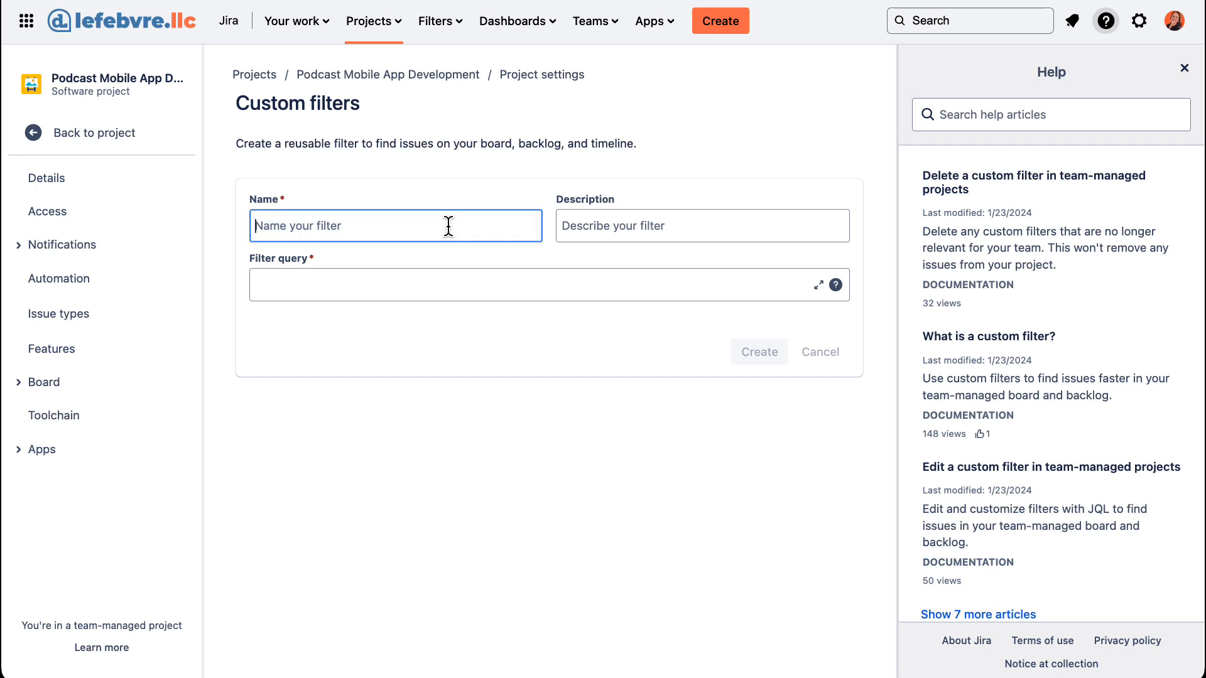
type("New Feature")
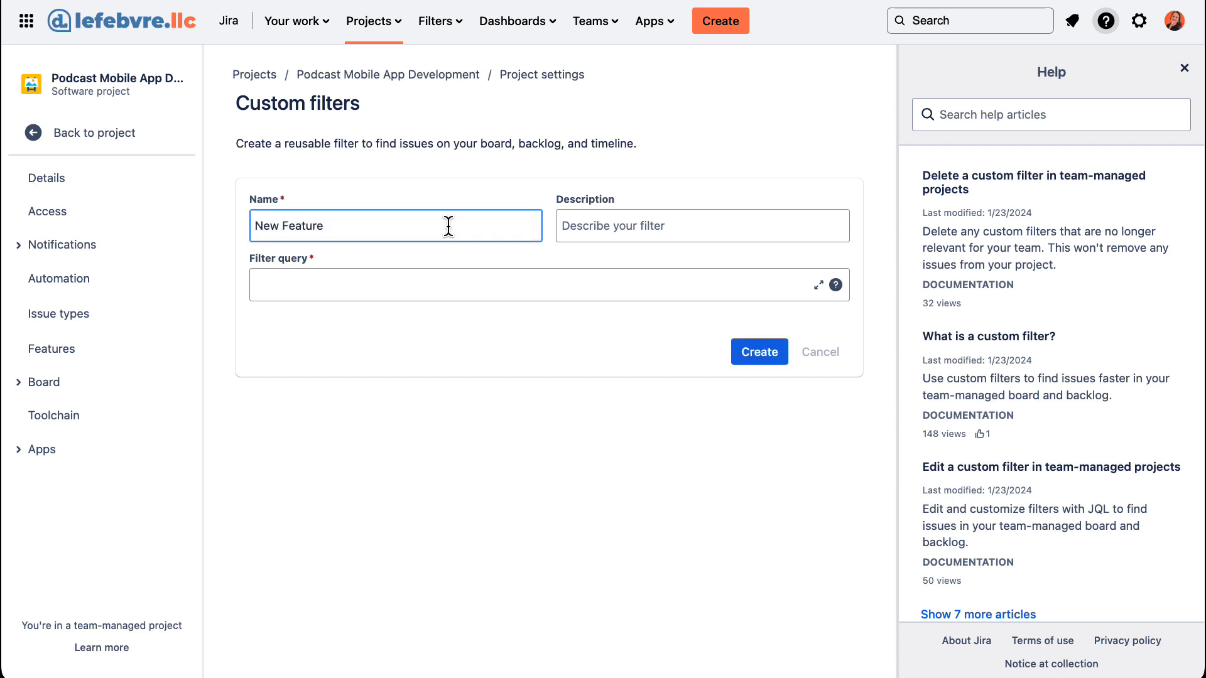
left_click(511, 283)
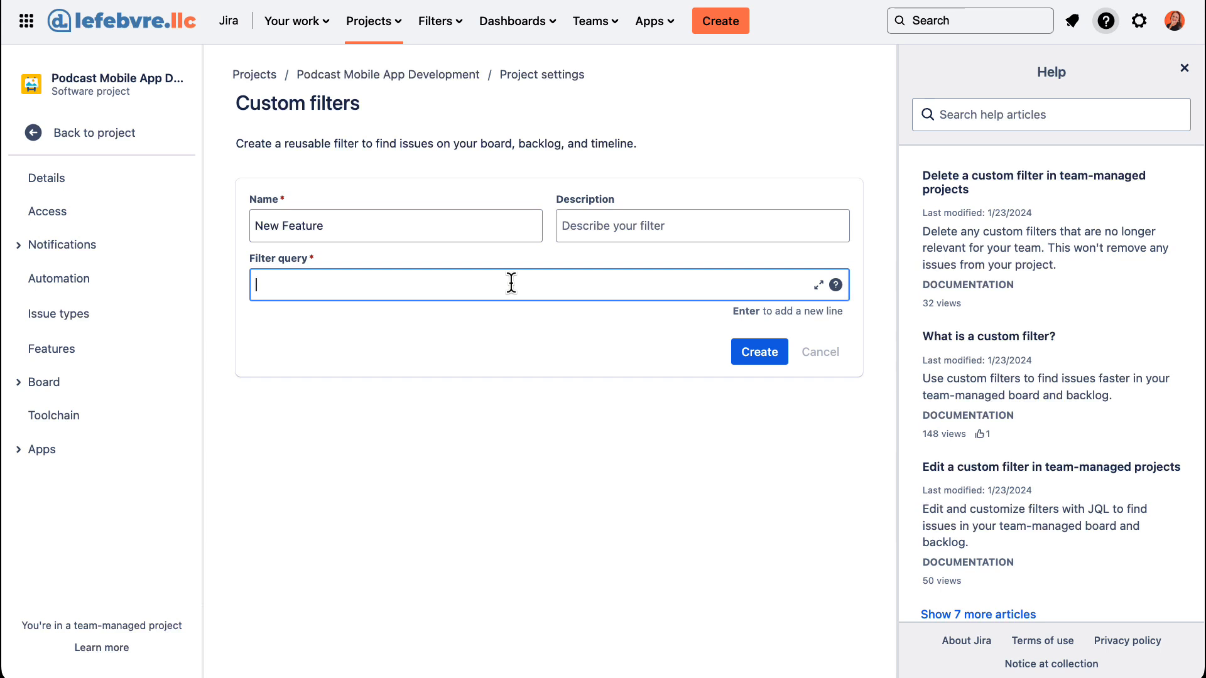
type("issuetype")
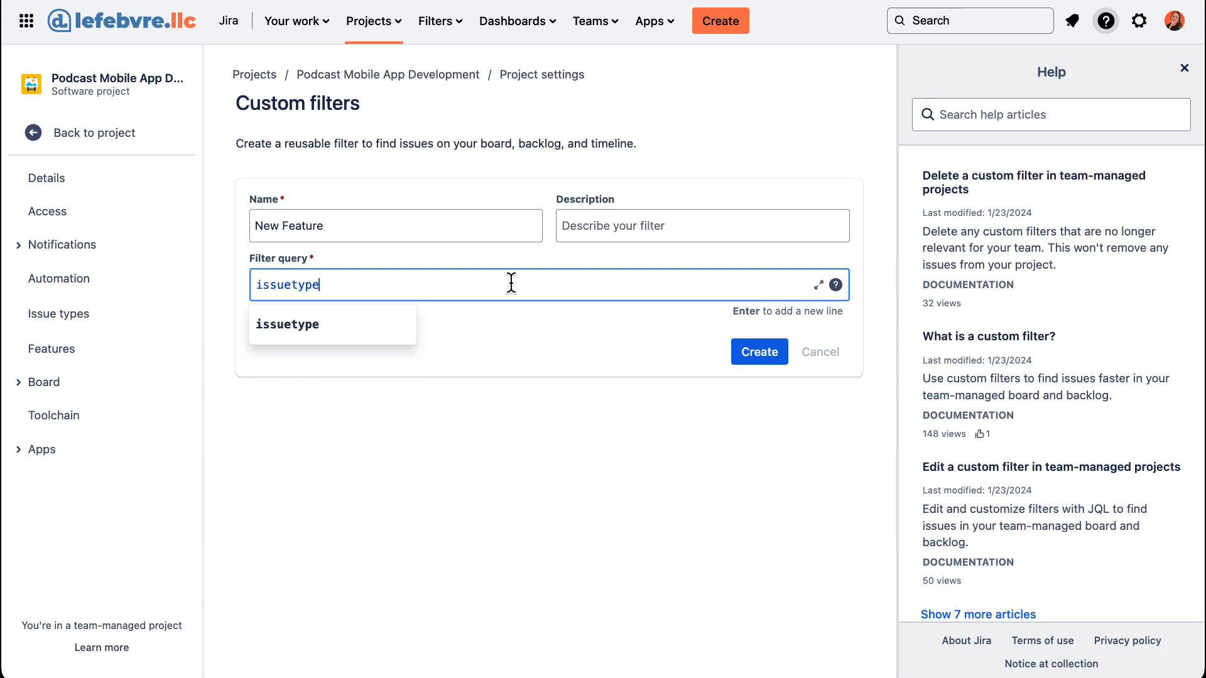
left_click(358, 331)
type("= N")
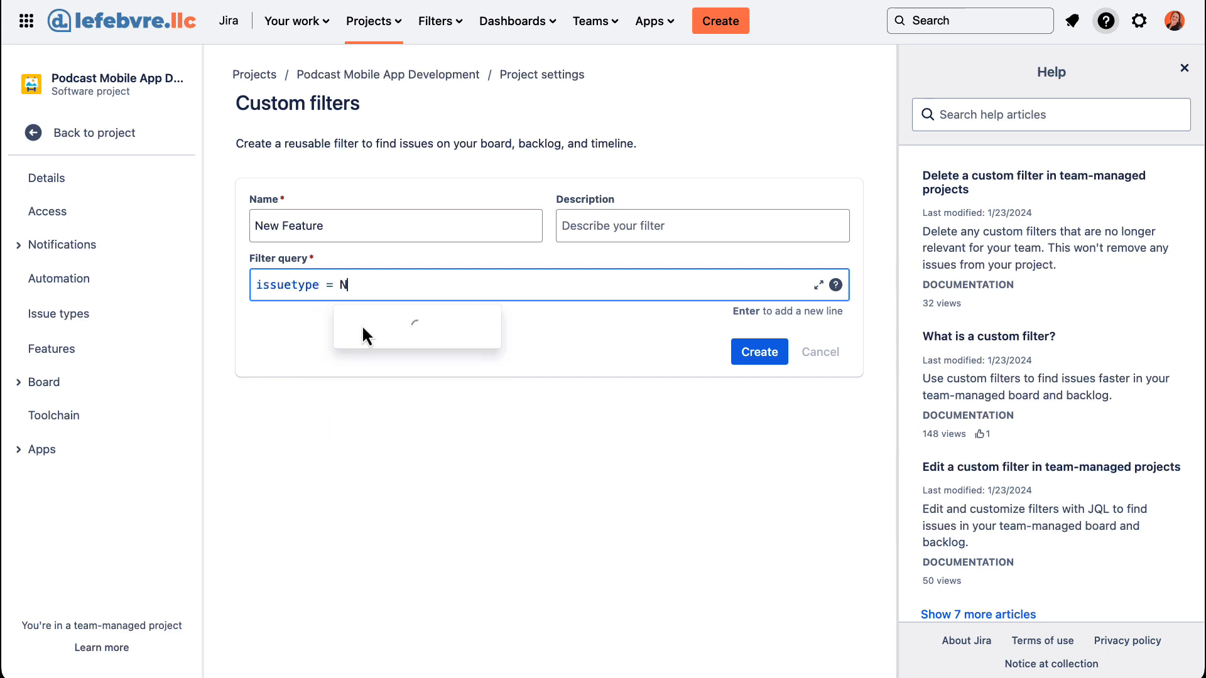
type("ew Feature")
key("BackSpace")
key("BackSpace")
key("BackSpace")
key("BackSpace")
key("BackSpace")
key("BackSpace")
key("BackSpace")
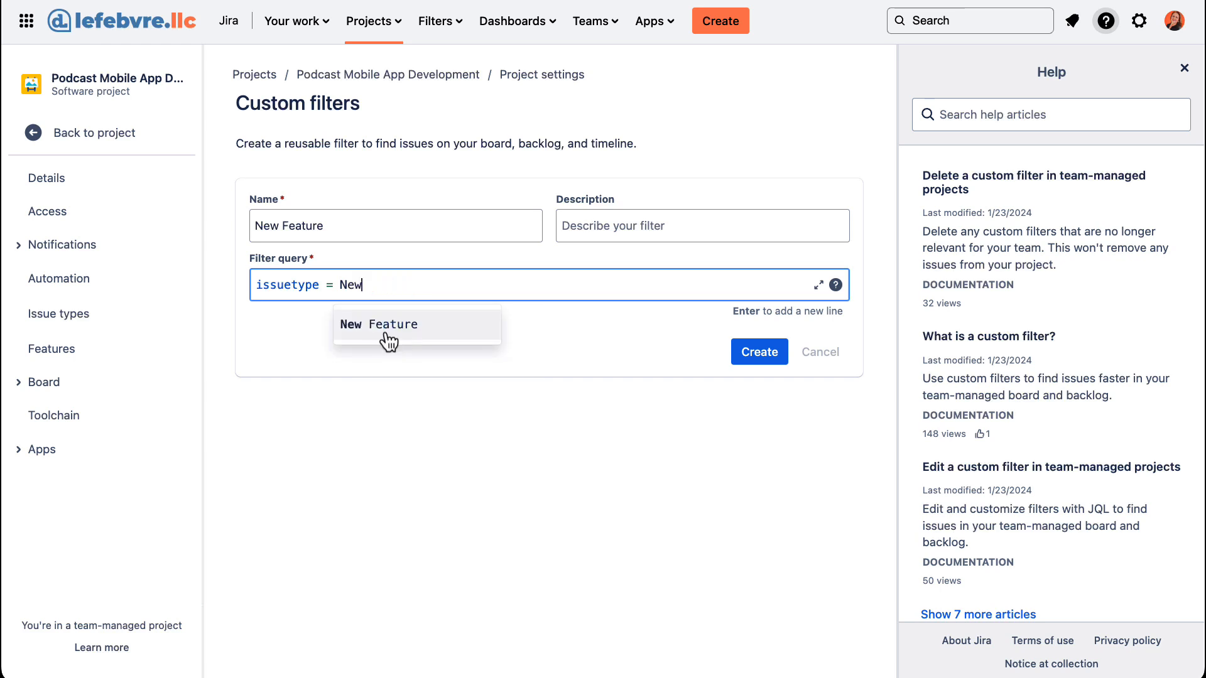
left_click(380, 333)
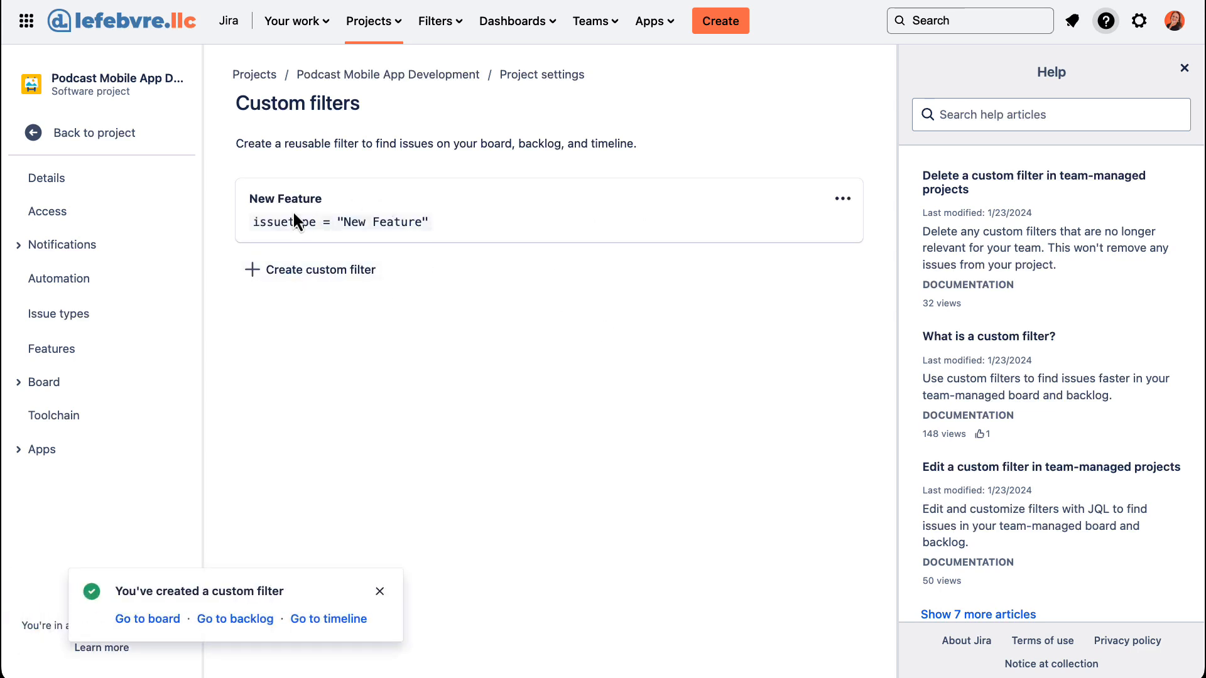
left_click(88, 129)
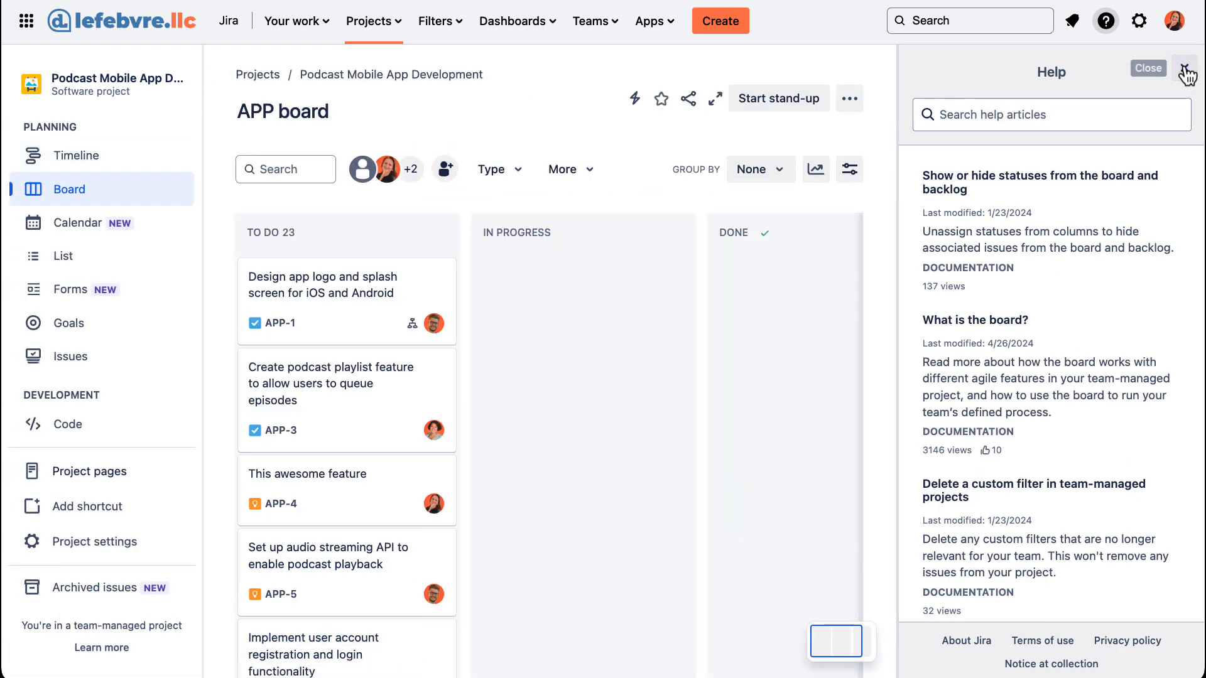
Apply the New Feature custom filter, narrowing To Do to 3 of 23 issues.
left_click(1185, 70)
left_click(649, 179)
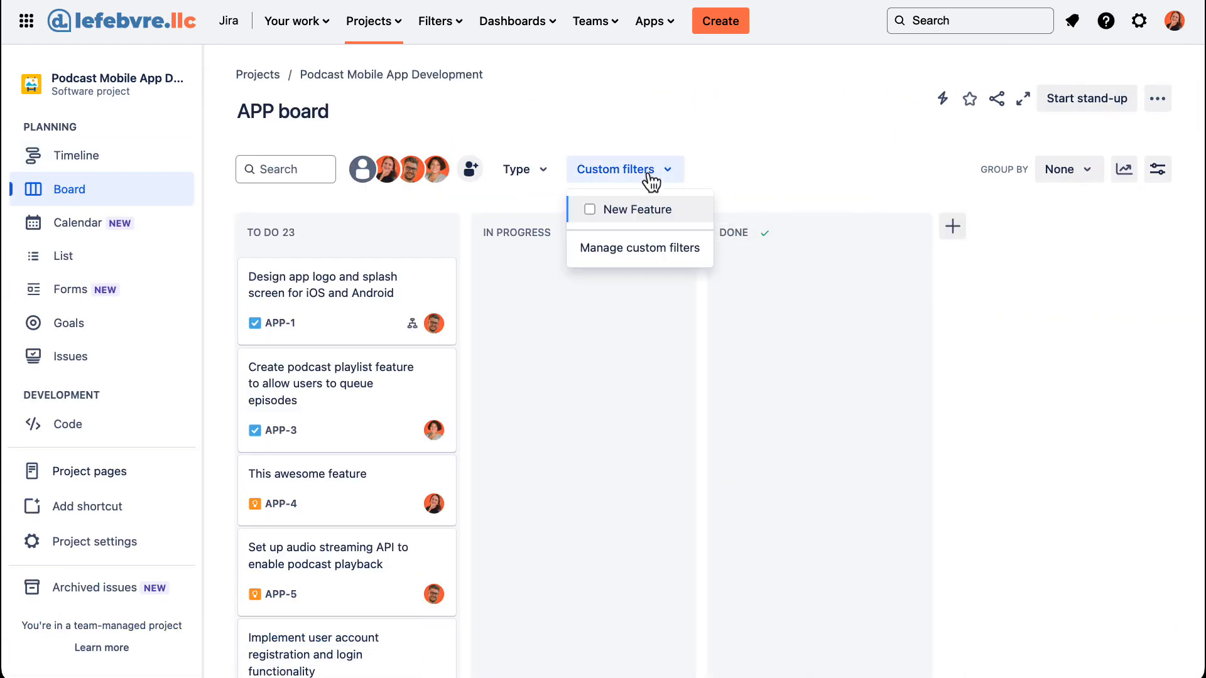
left_click(634, 201)
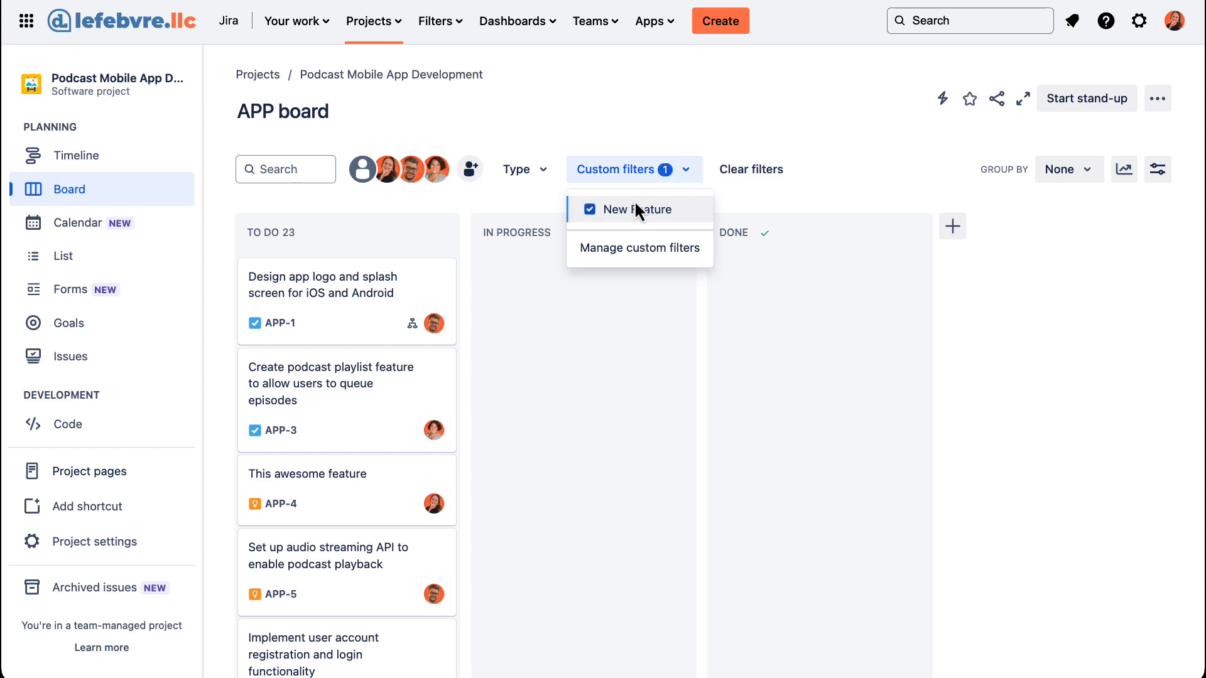
left_click(634, 119)
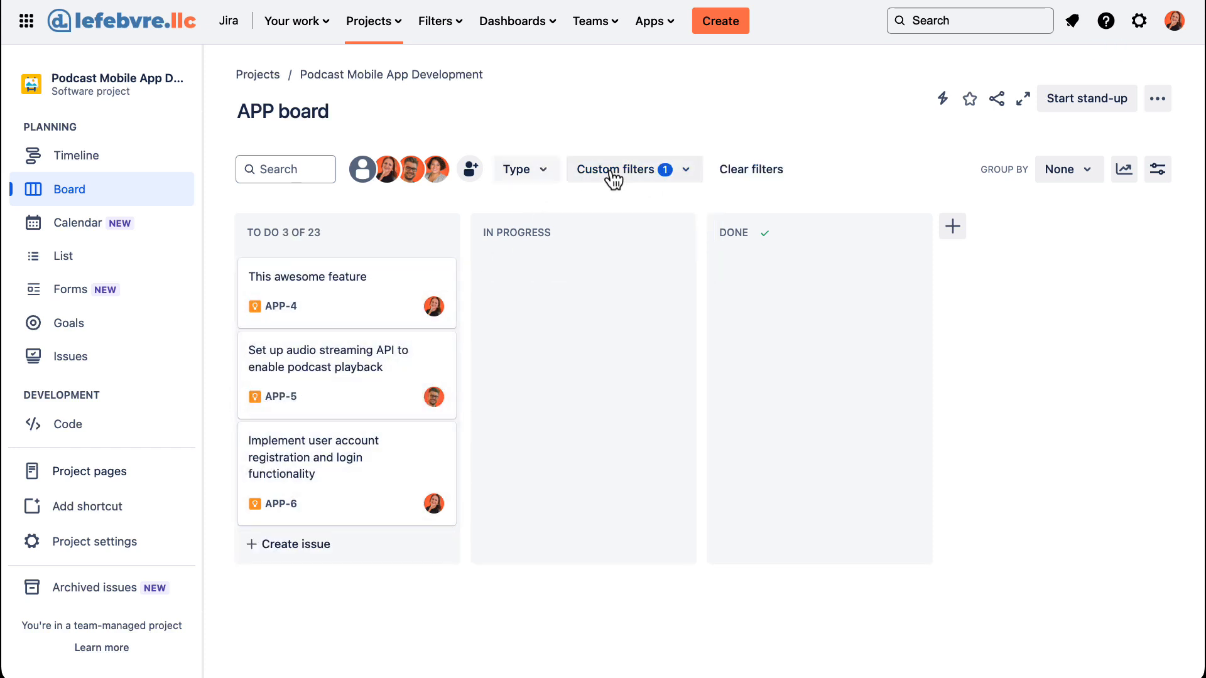
Open the New Feature filter for editing and bring up the query syntax help.
left_click(631, 180)
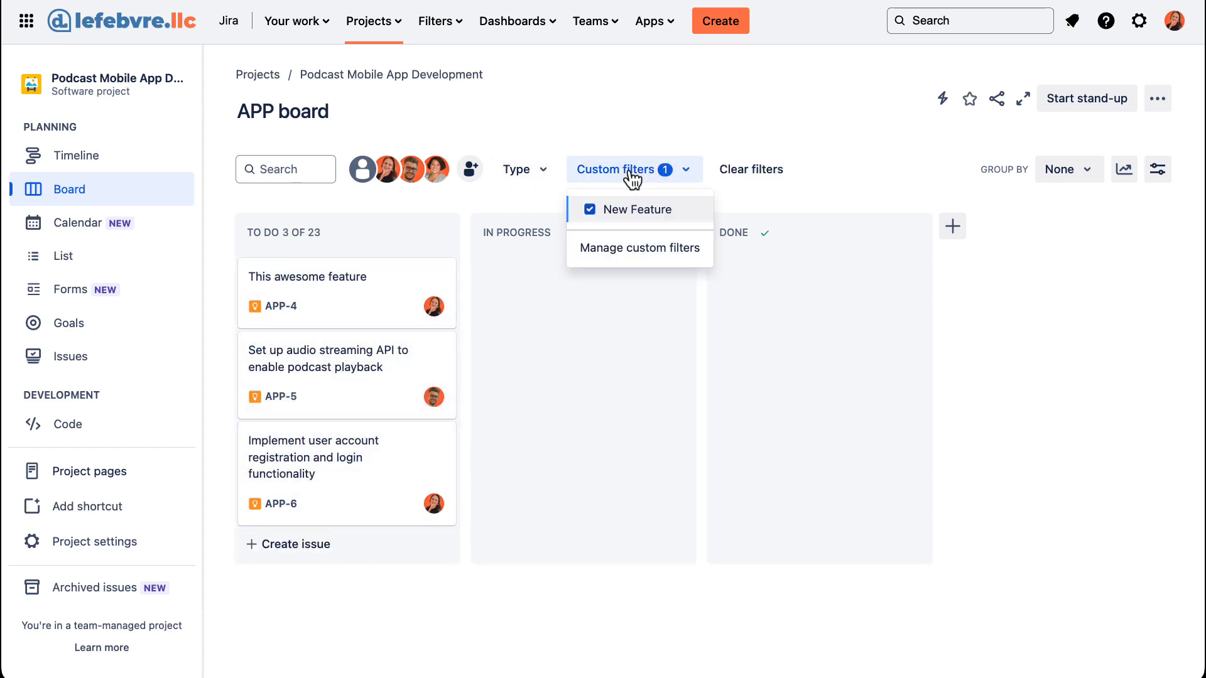
left_click(637, 251)
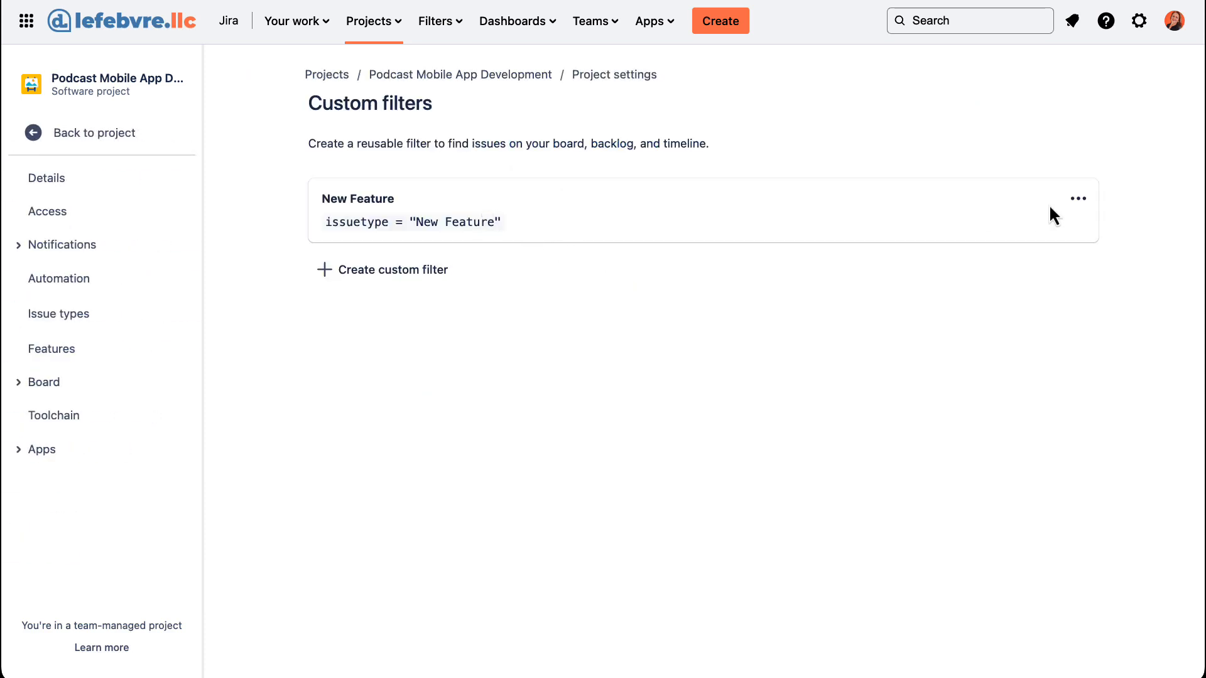
left_click(1077, 200)
left_click(1062, 237)
left_click(578, 278)
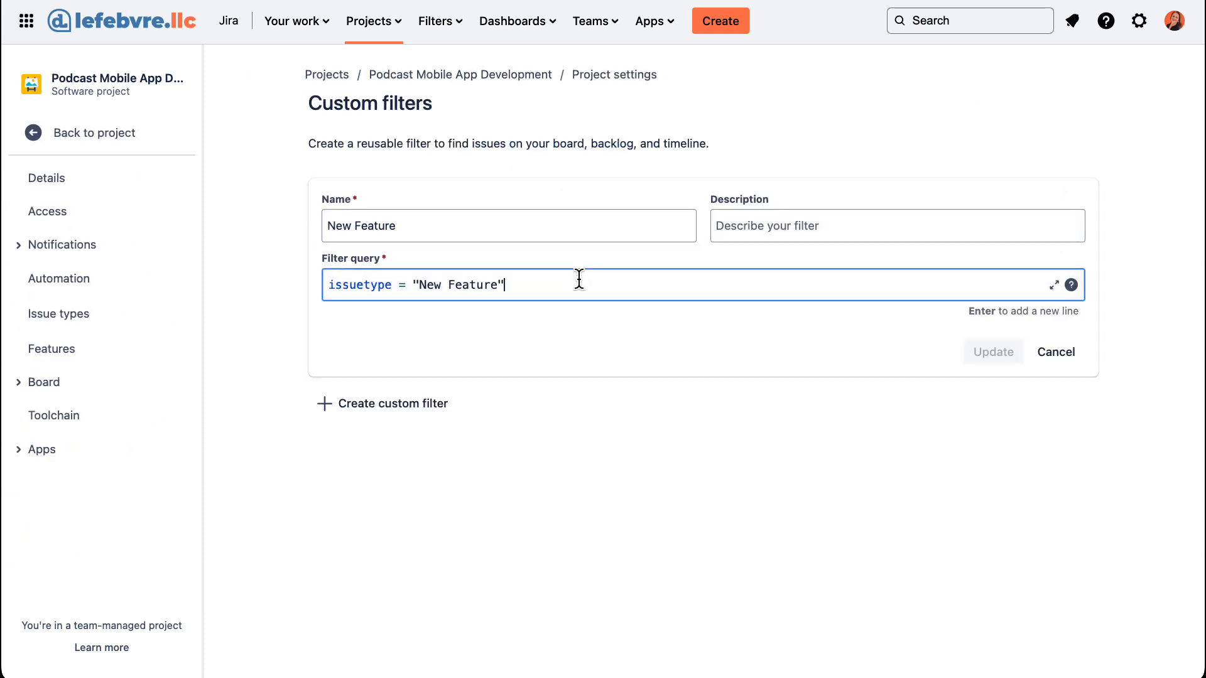
left_click(1072, 285)
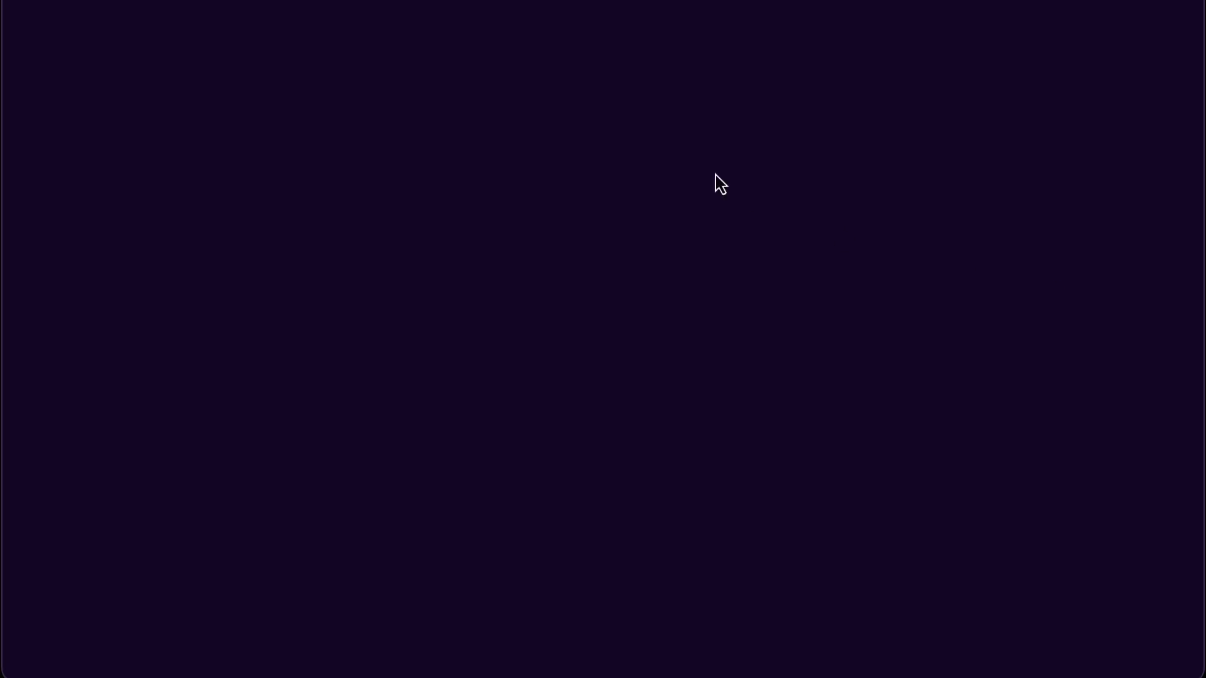
Scroll through the 'Use advanced search with JQL' support article.
scroll(708, 350, "down", 10)
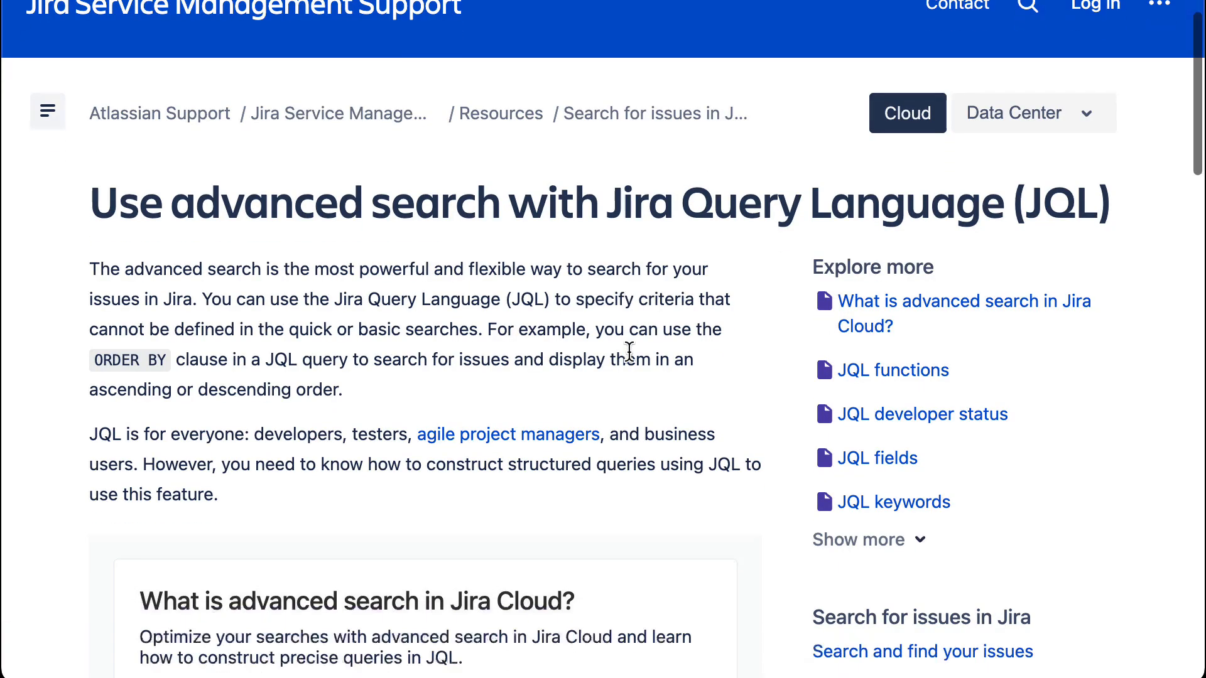
scroll(630, 357, "down", 15)
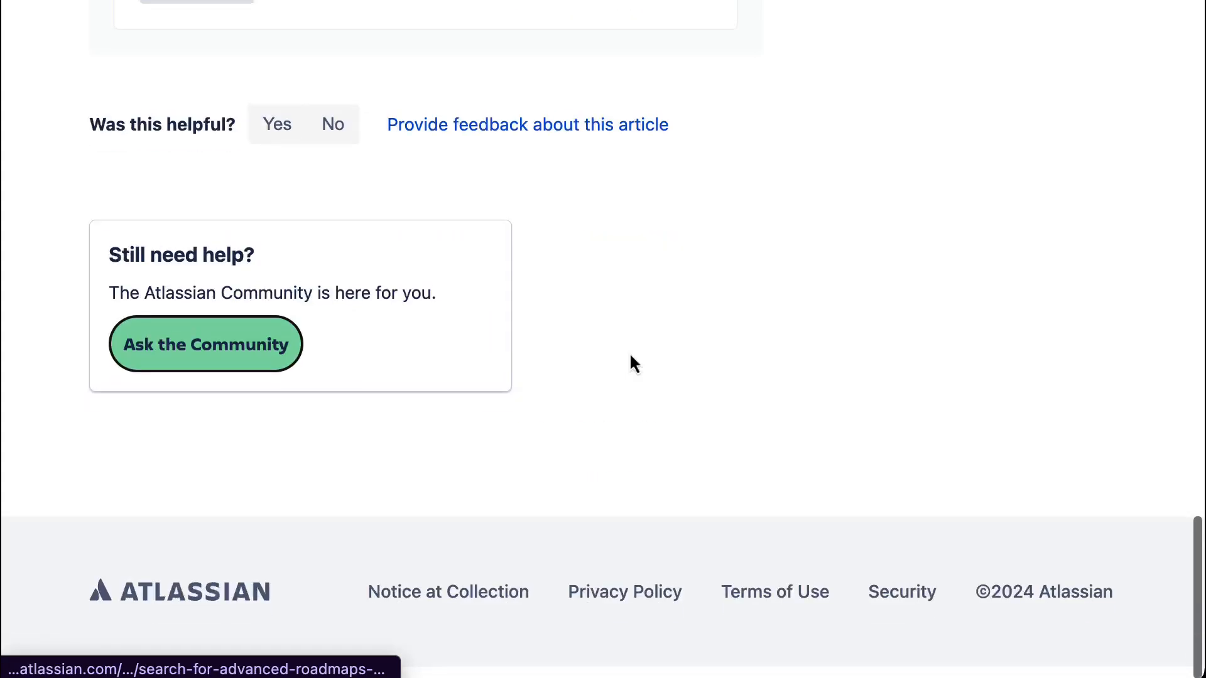
scroll(631, 356, "up", 13)
scroll(629, 363, "up", 15)
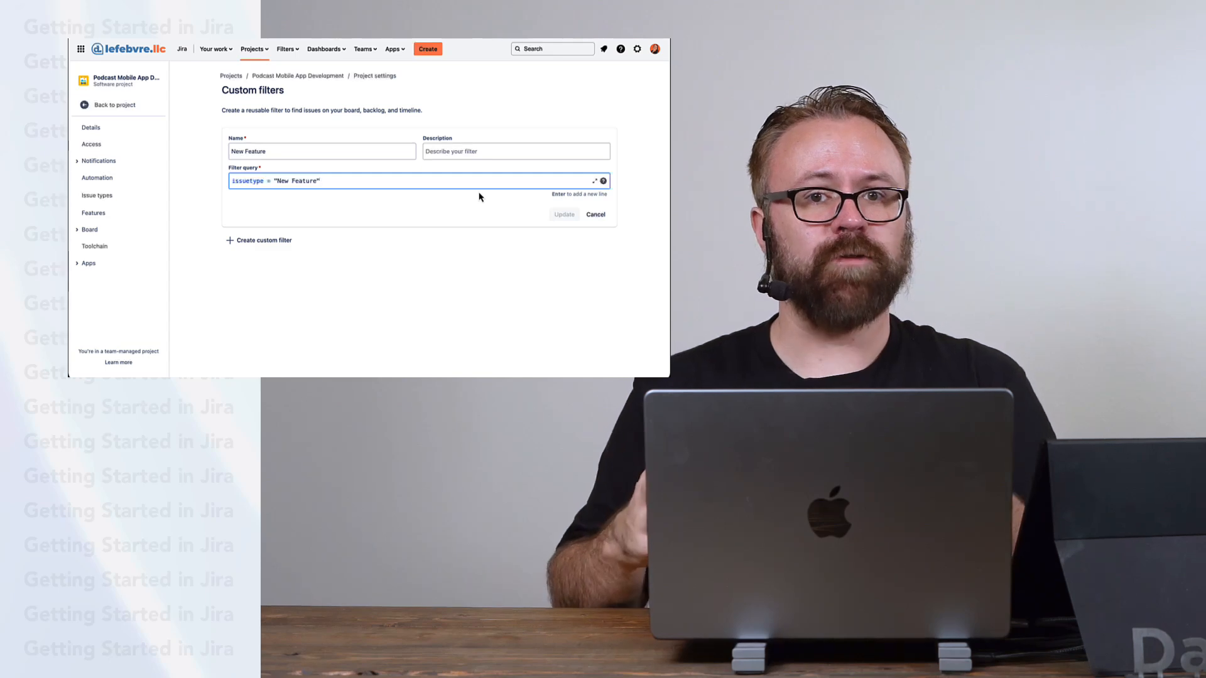
Return to the board, collapse the sidebar, and open Configure board's Columns and statuses.
left_click(131, 112)
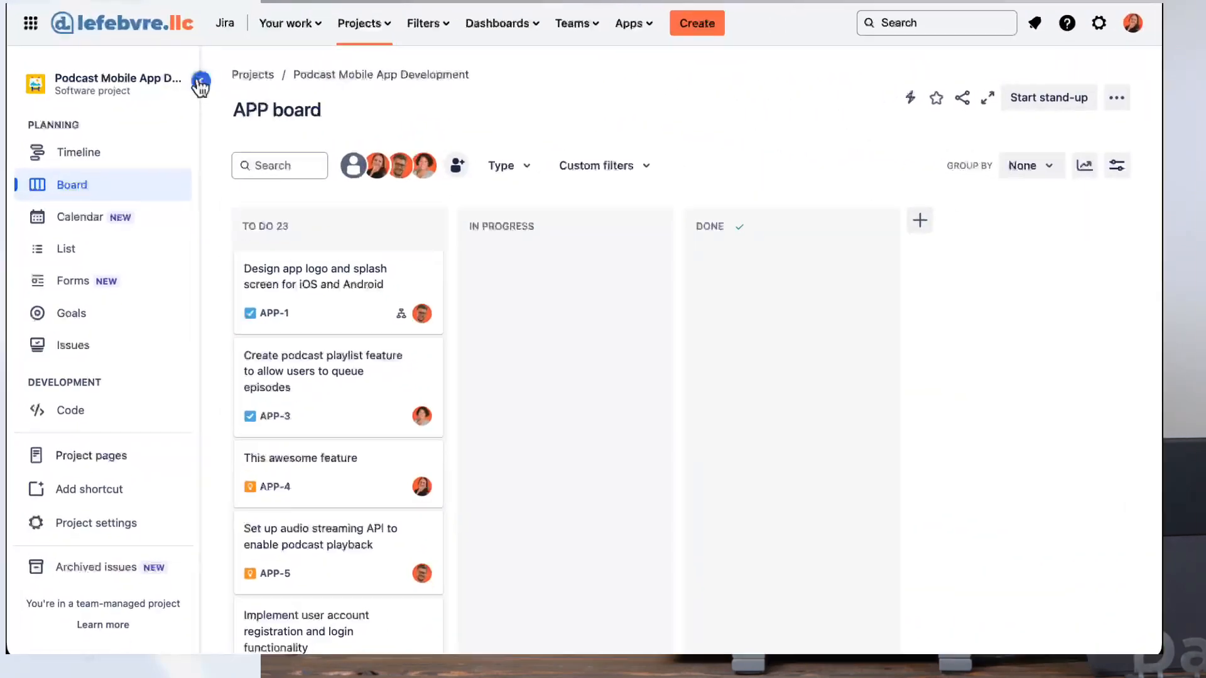
left_click(174, 79)
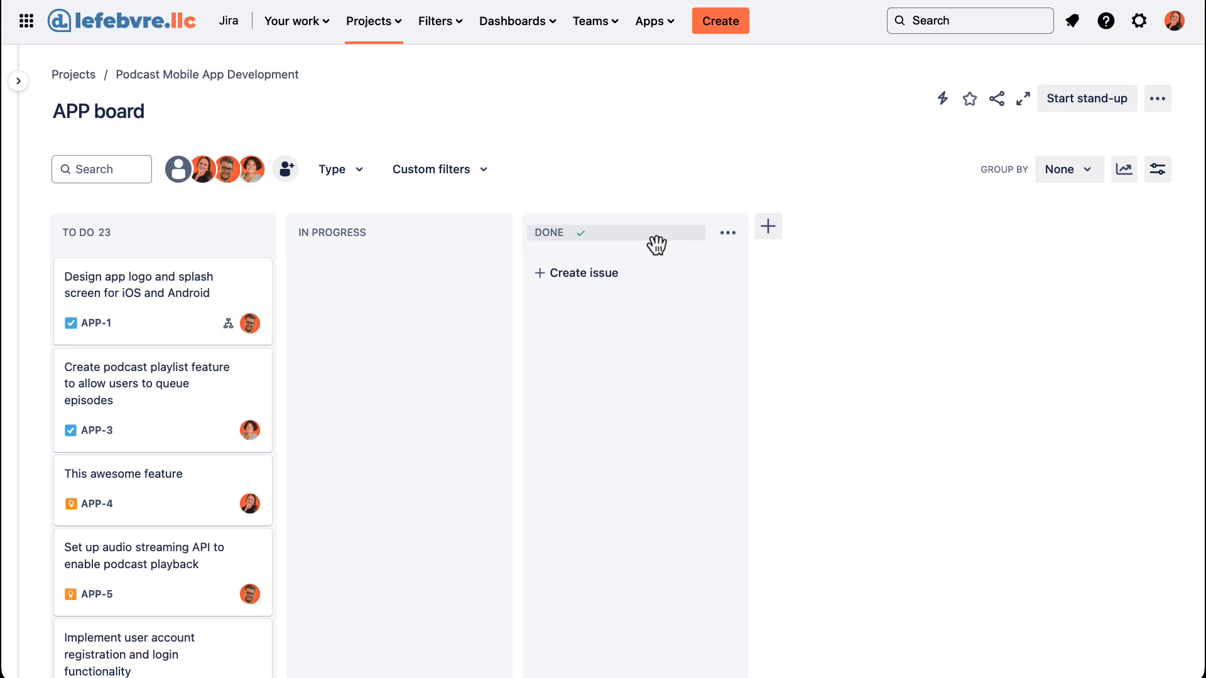
left_click(1157, 98)
left_click(1095, 213)
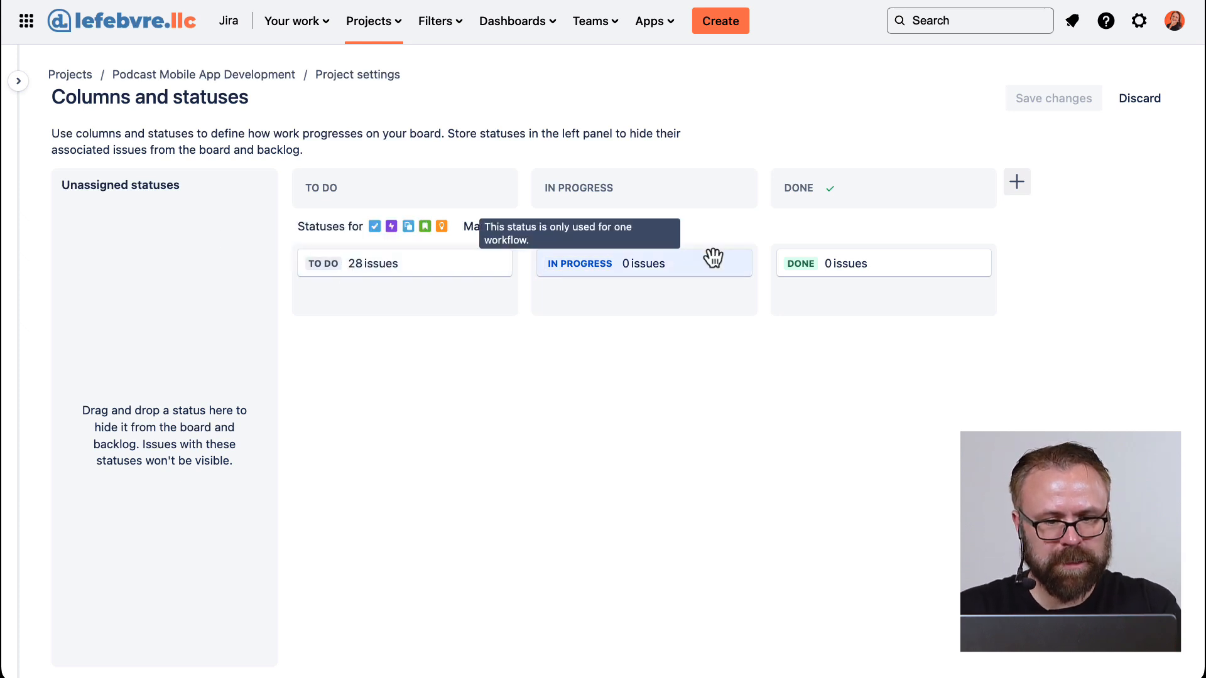
Back on the board, look over the APP-1 Design app logo and splash screen issue.
left_click(339, 74)
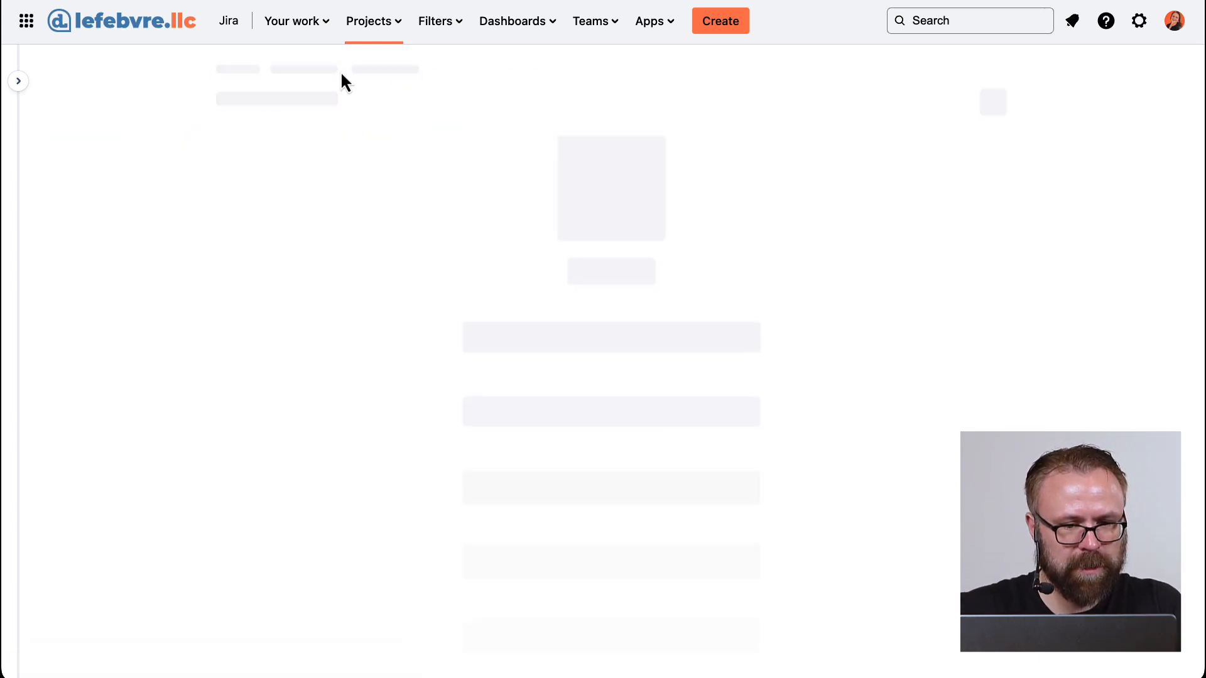
left_click(331, 74)
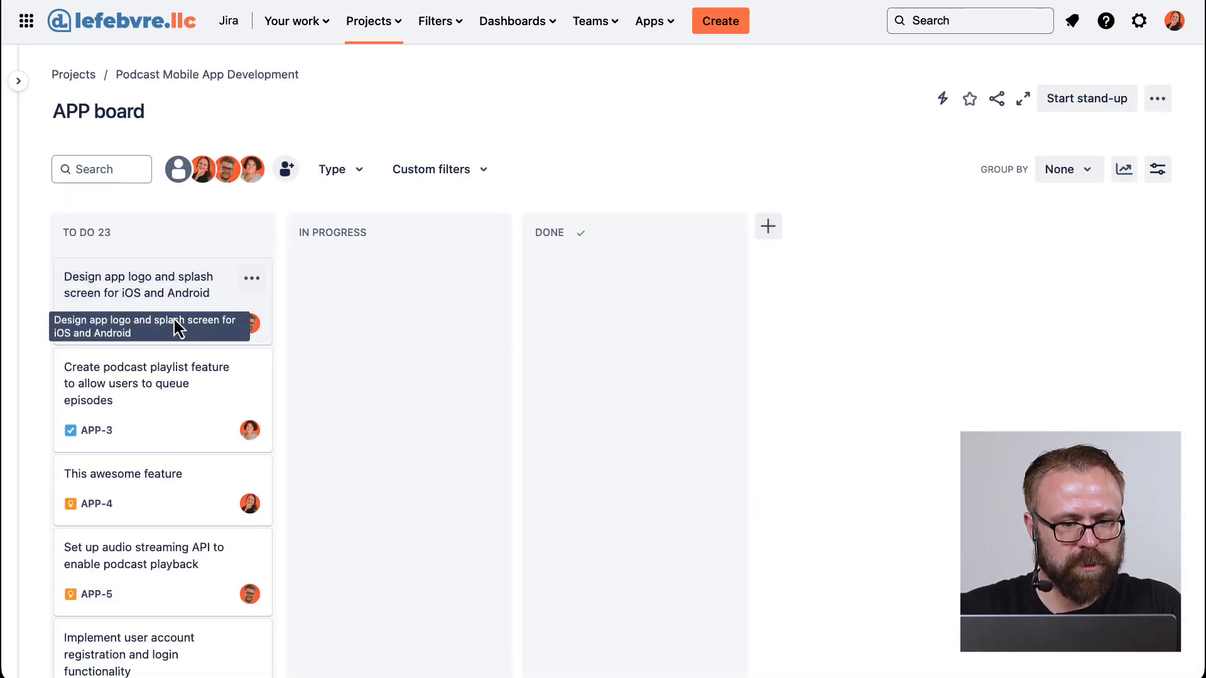
left_click(177, 295)
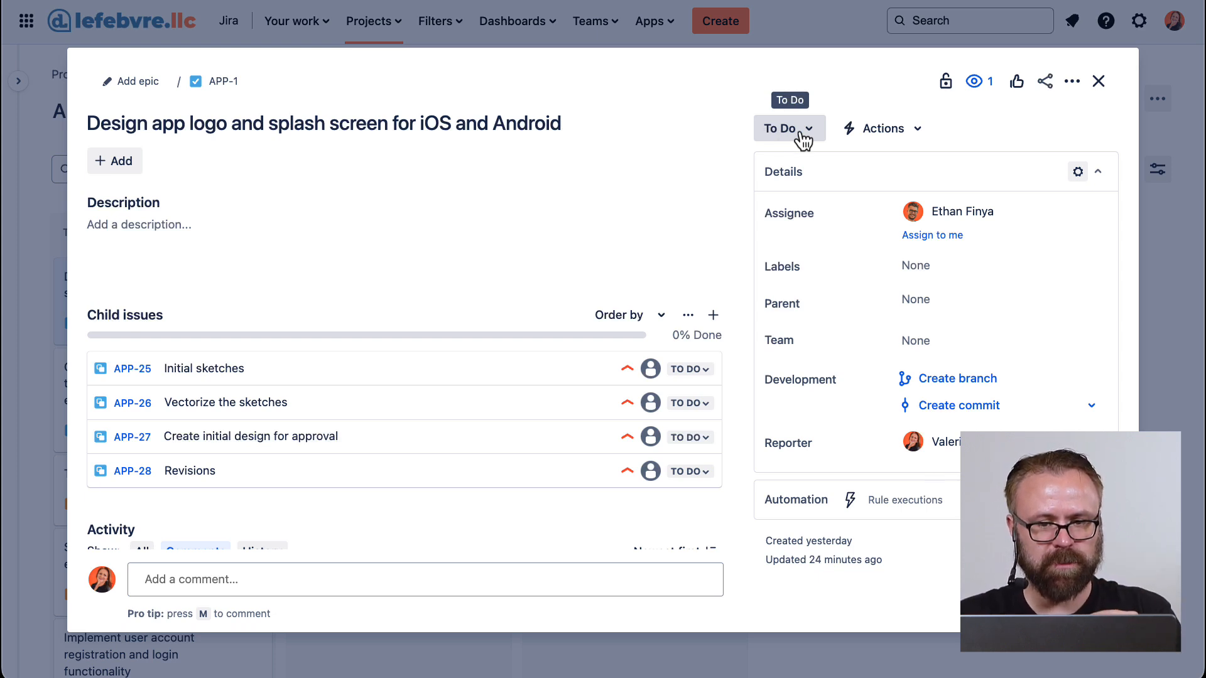
left_click(1099, 84)
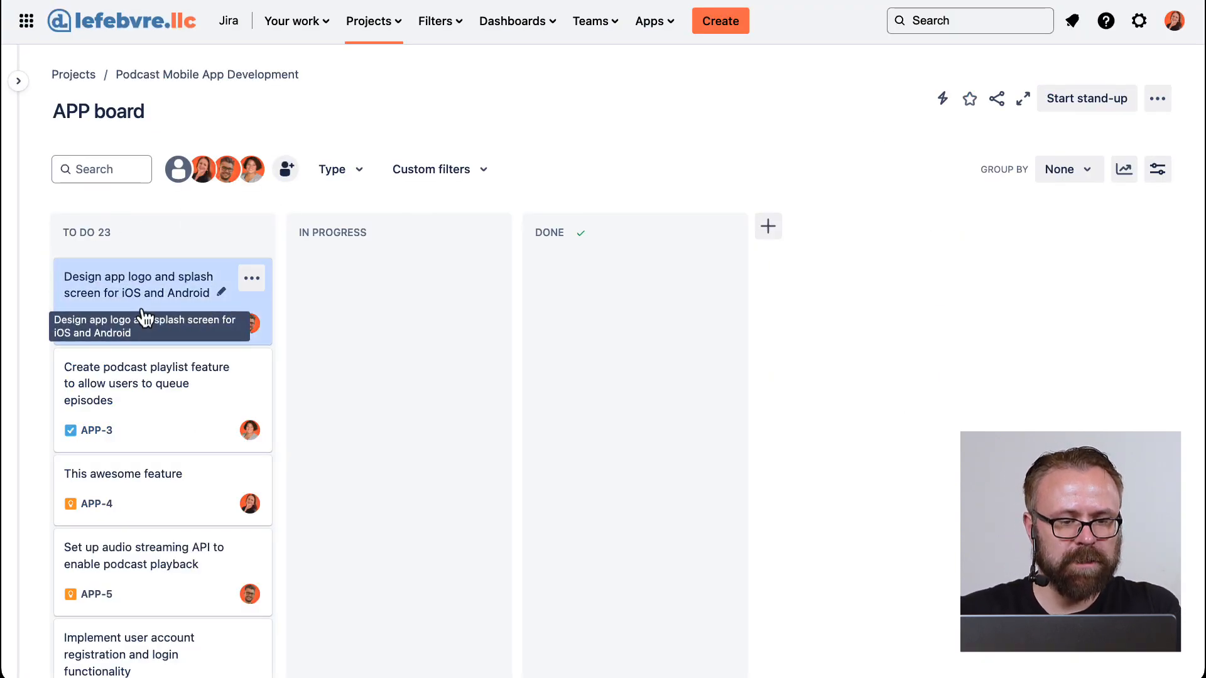
left_click(247, 324)
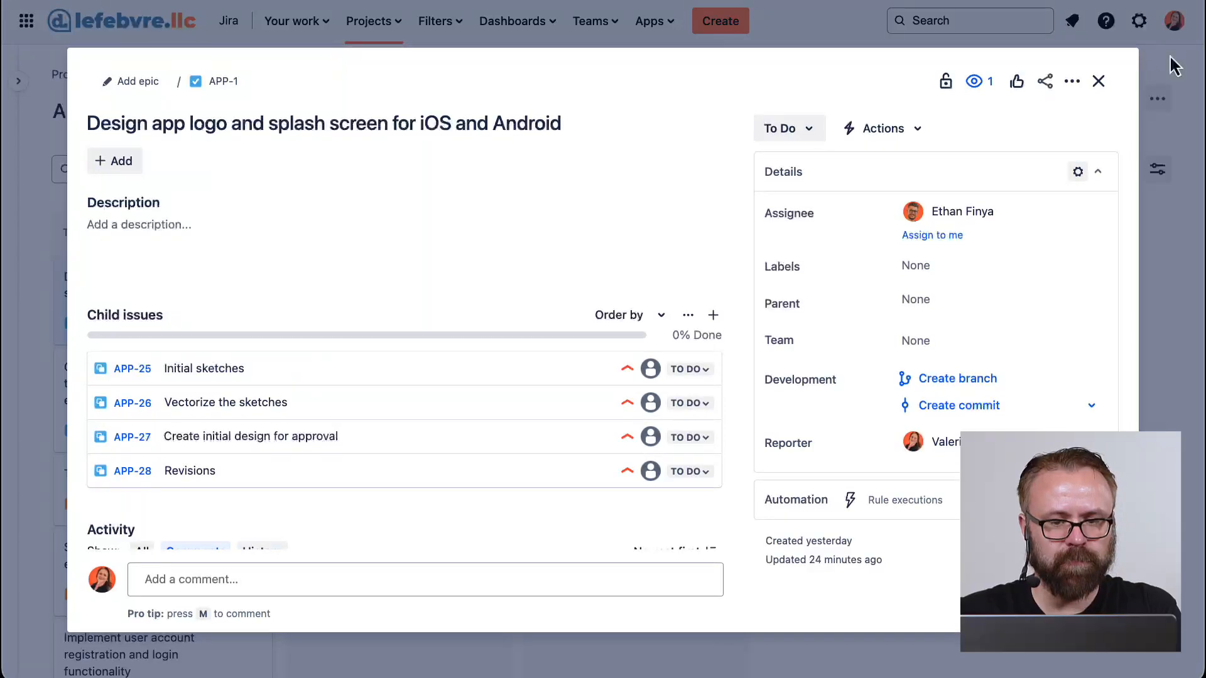
left_click(1096, 89)
Drag APP-1 into In Progress, then set its status back to To Do.
left_click_drag(148, 328, 366, 299)
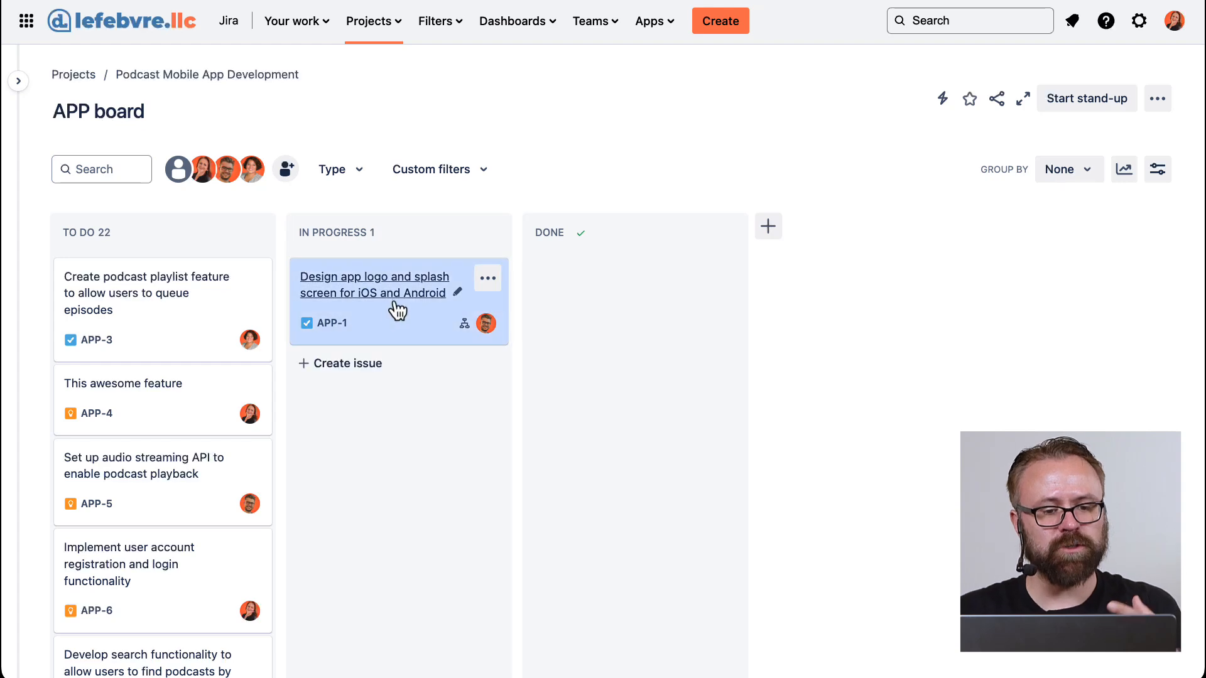
left_click(396, 300)
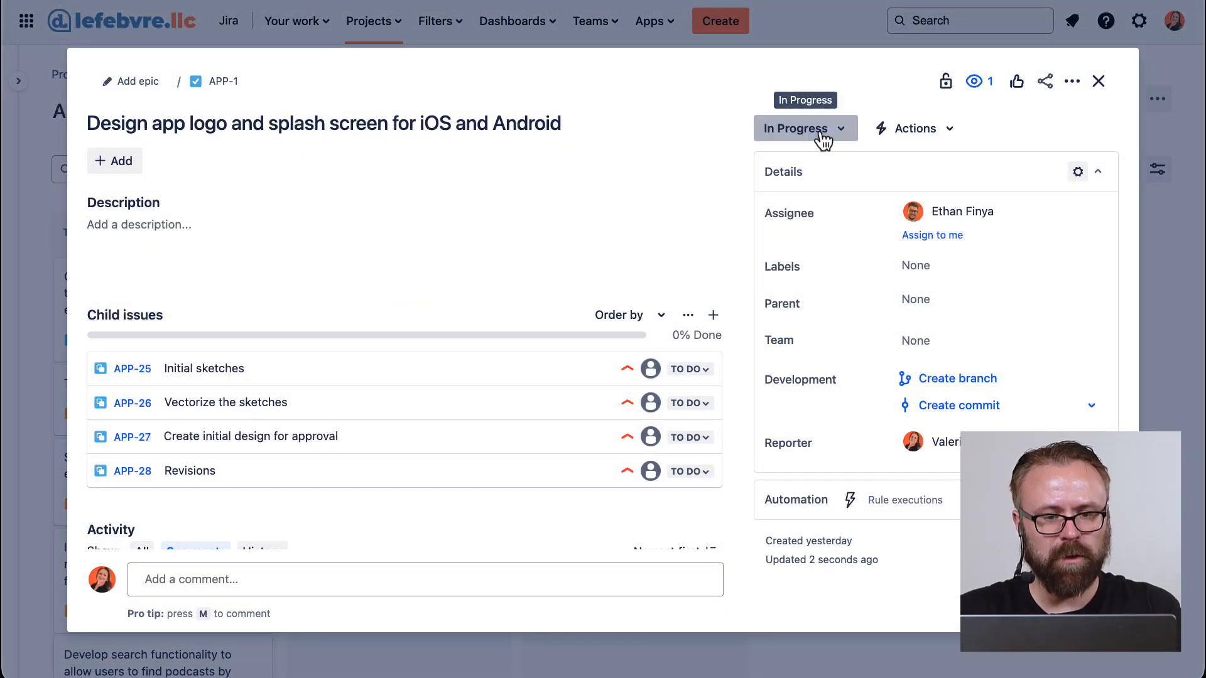
left_click(822, 136)
left_click(807, 169)
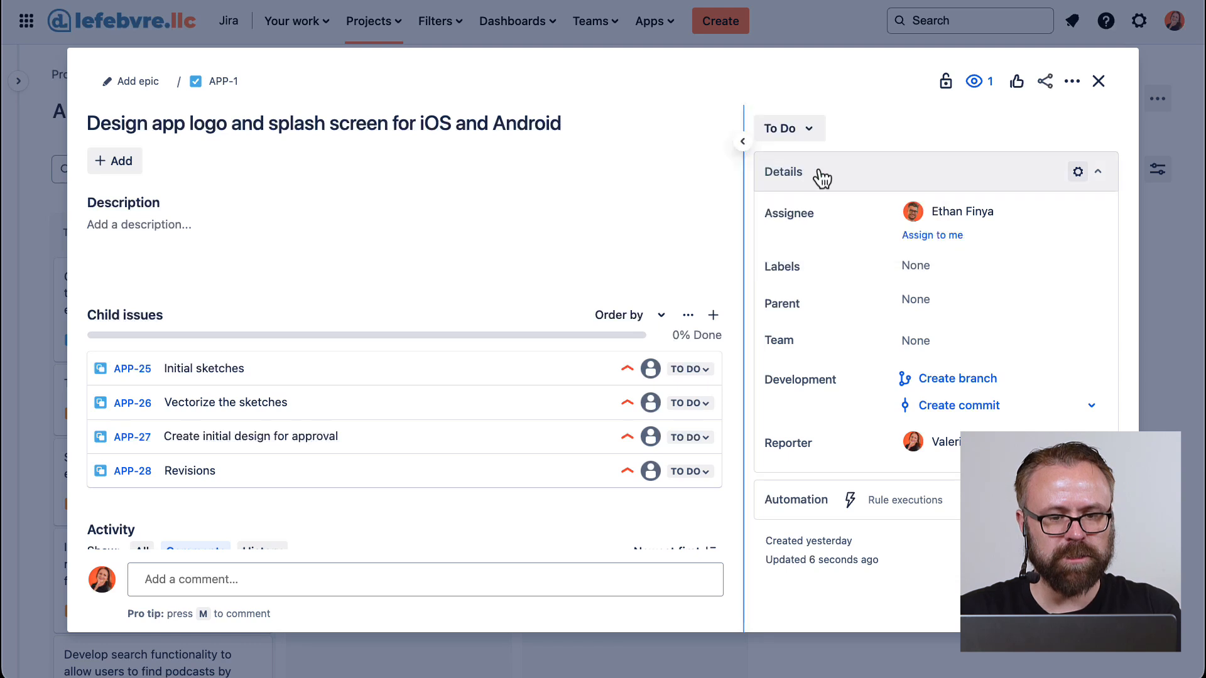
left_click(1100, 81)
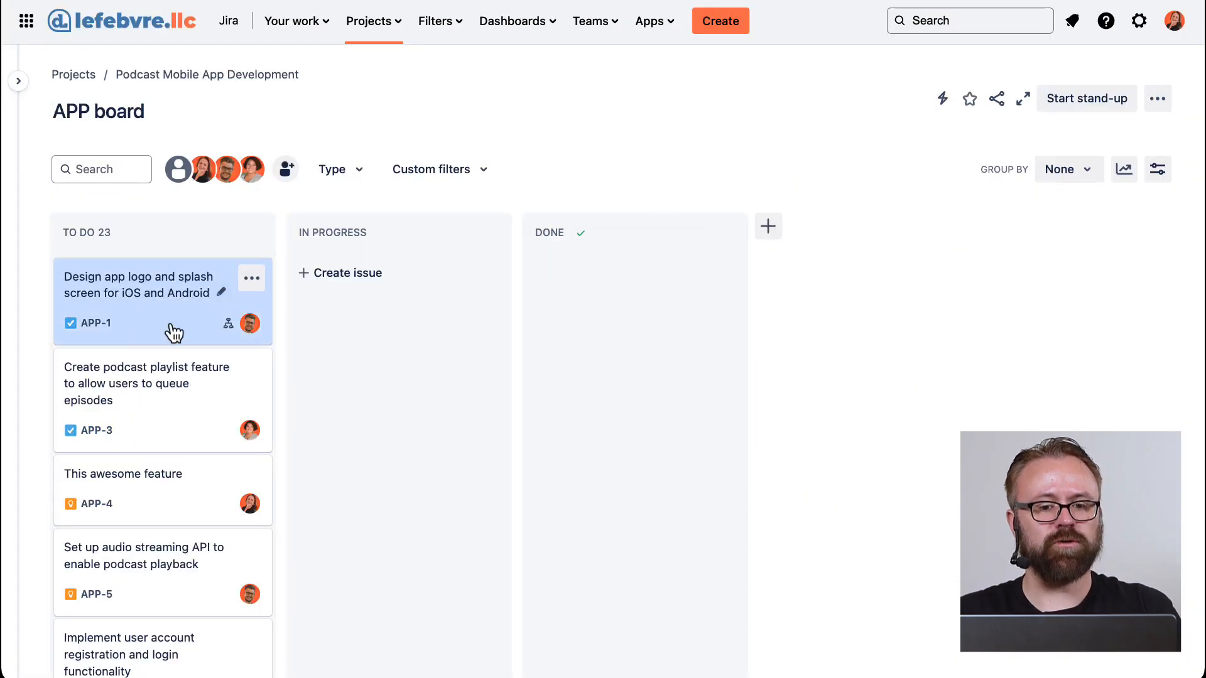
Choose Configure board from the board's ••• menu to reach Columns and statuses.
left_click(1168, 104)
left_click(1100, 202)
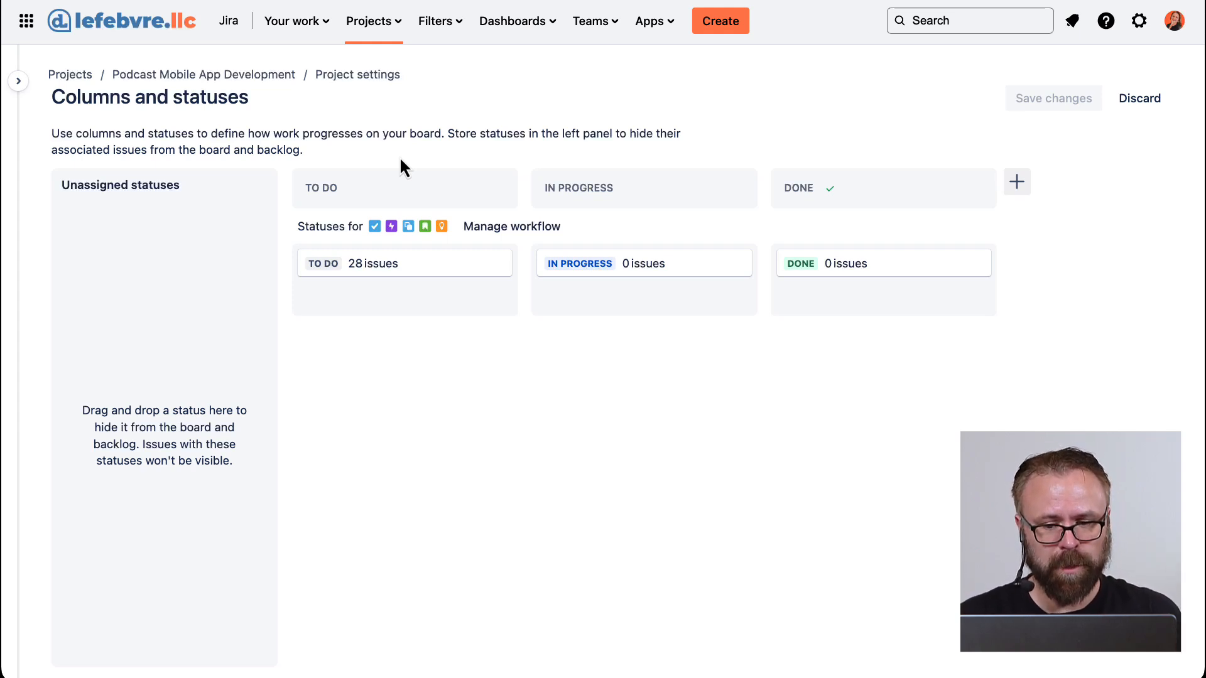
Rename the In Progress column to 'Working On It', save changes, and return to the board.
mouse_move(612, 199)
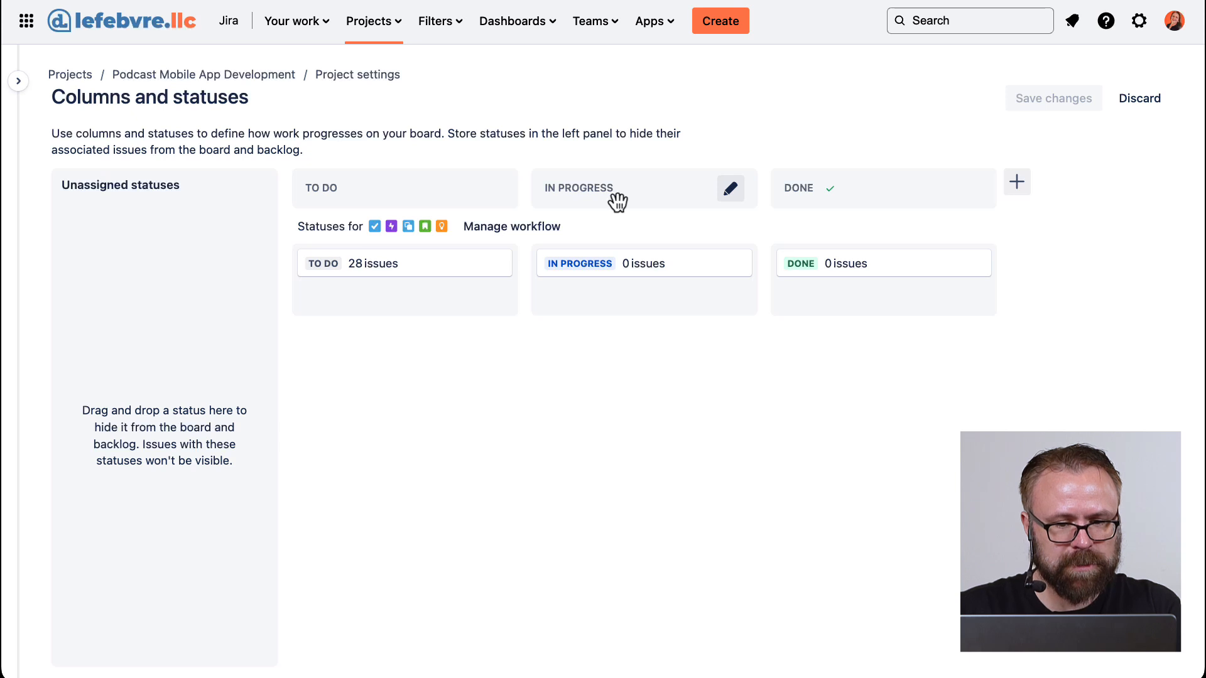
left_click(729, 188)
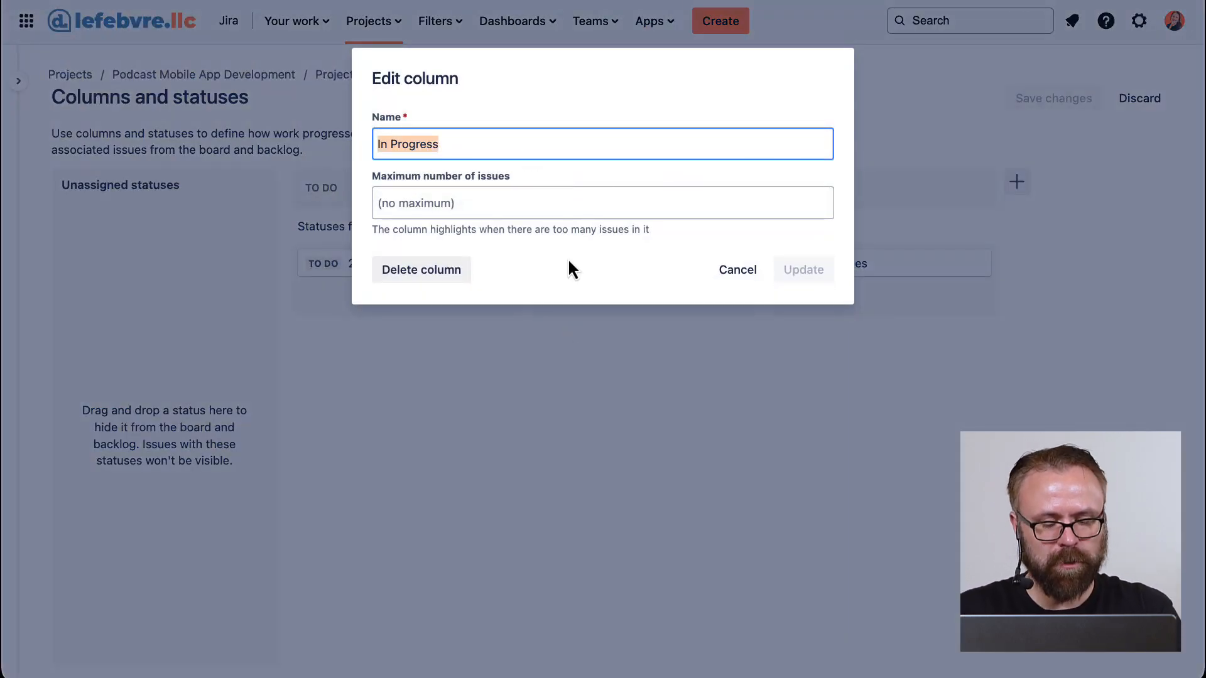
type("Working On It")
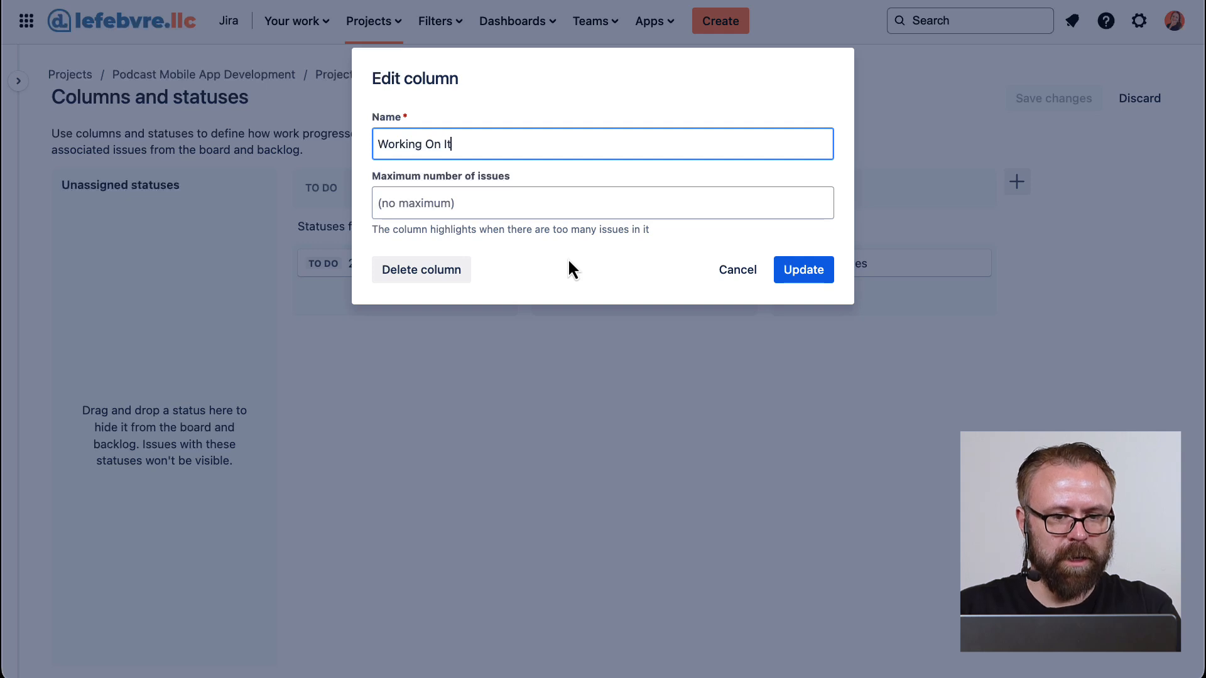
left_click(820, 270)
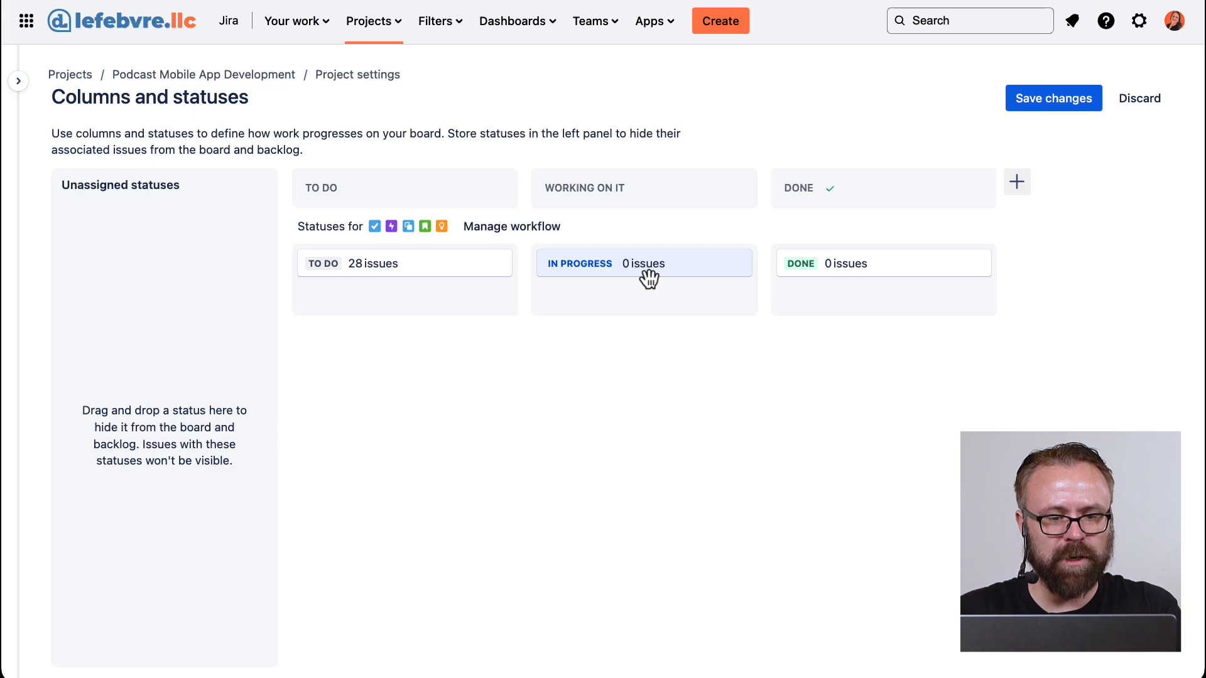
left_click(1055, 98)
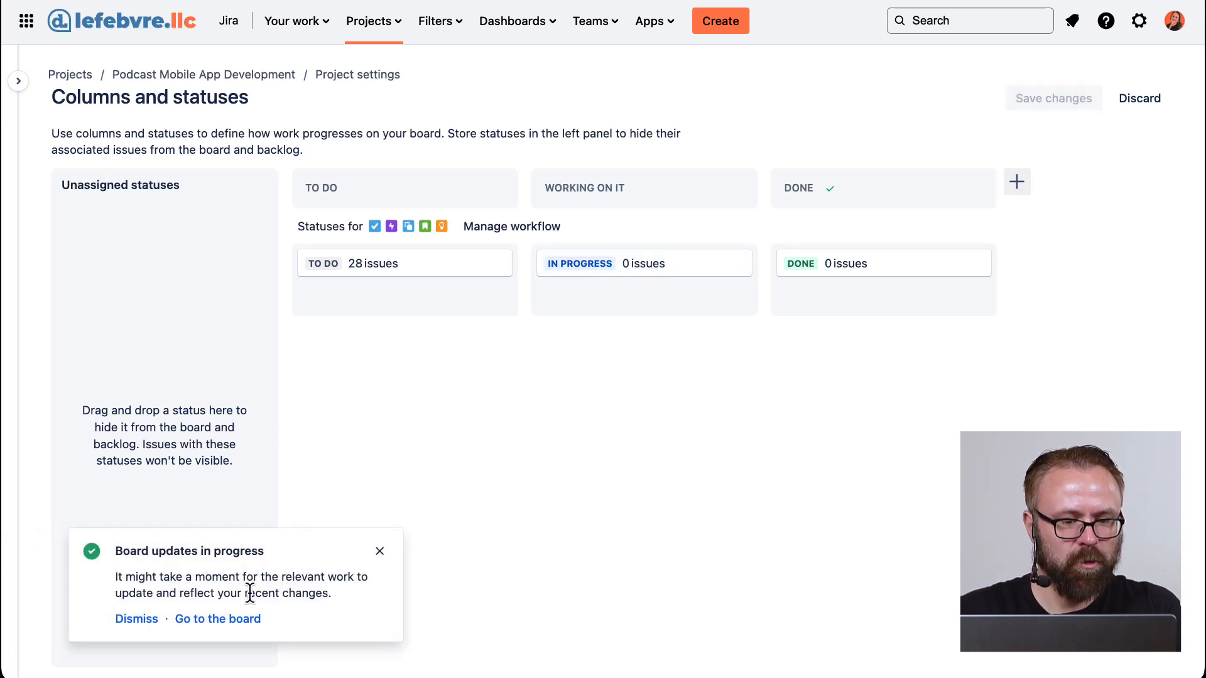
left_click(239, 619)
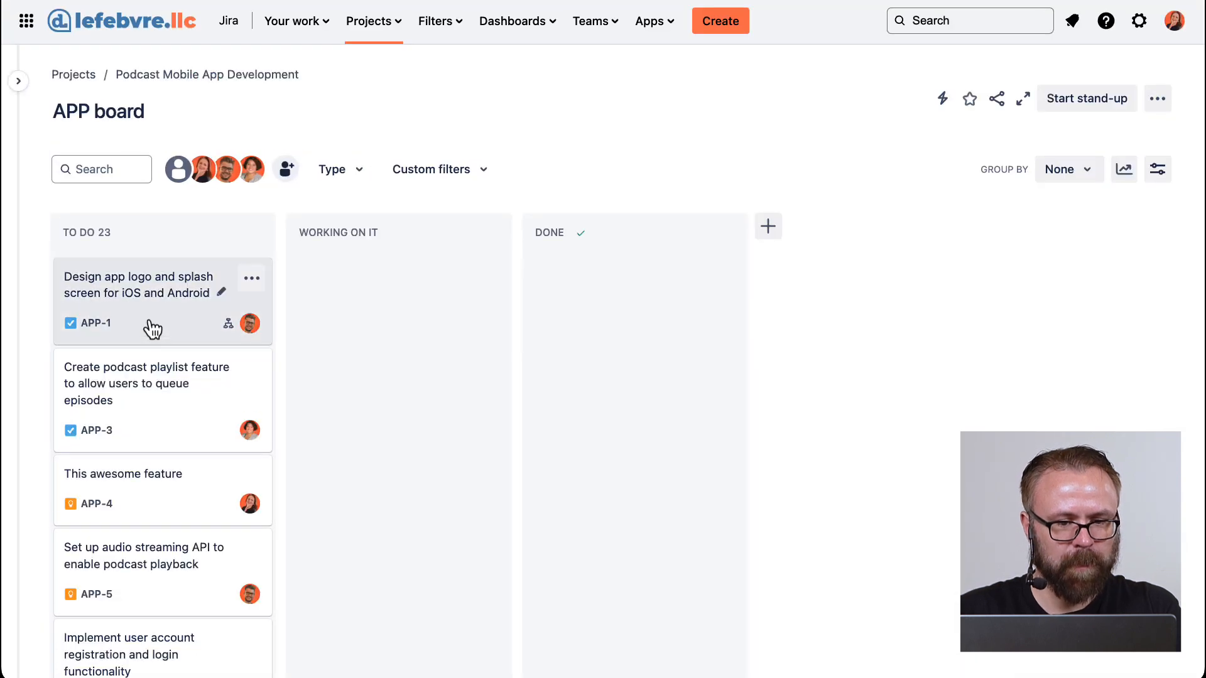
Drag APP-1 from To Do into Working On It and check its status.
left_click_drag(148, 327, 328, 317)
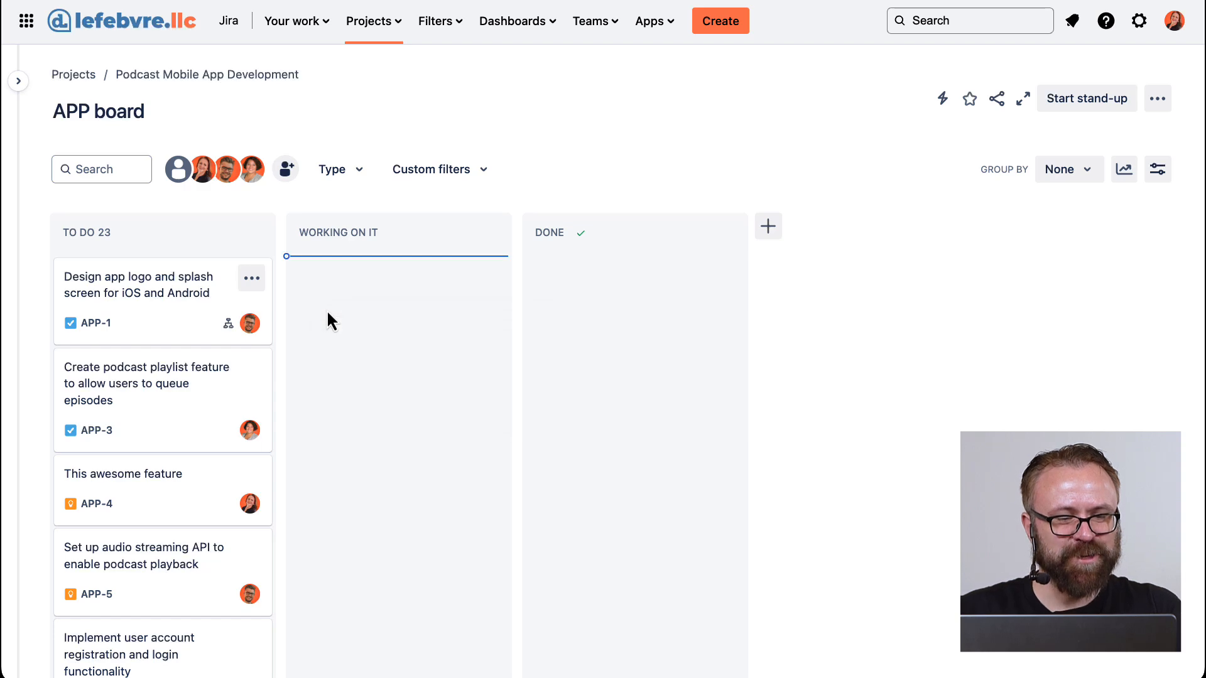
left_click(386, 327)
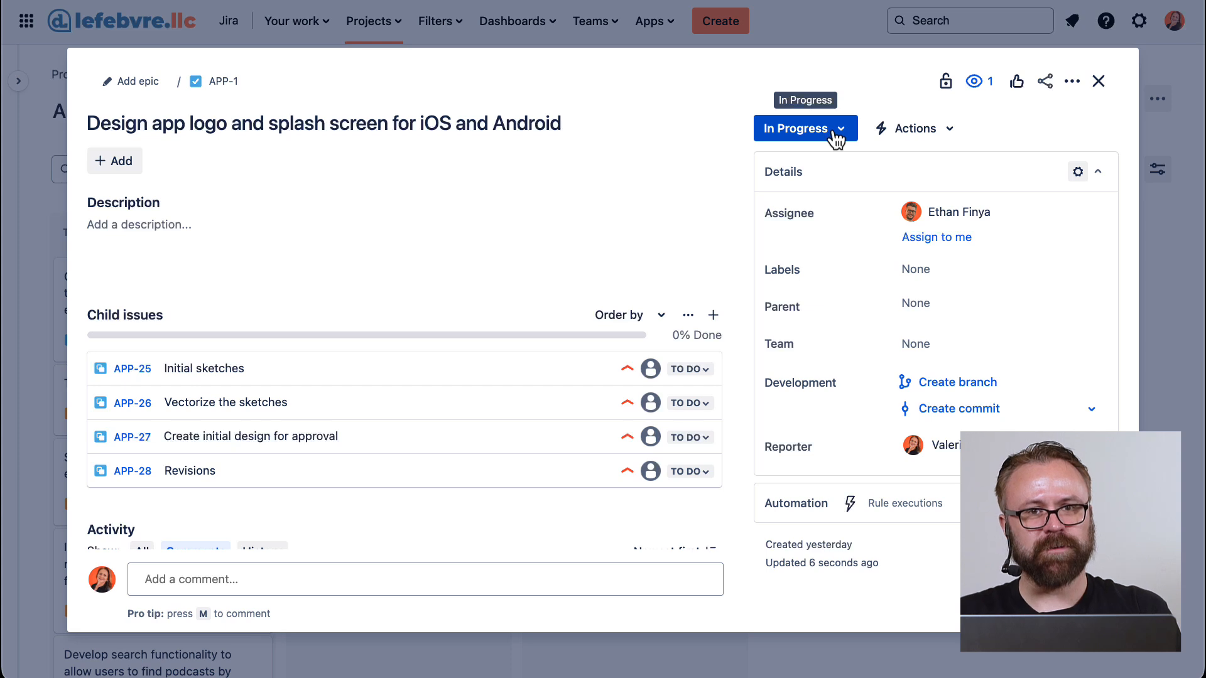
left_click(1099, 81)
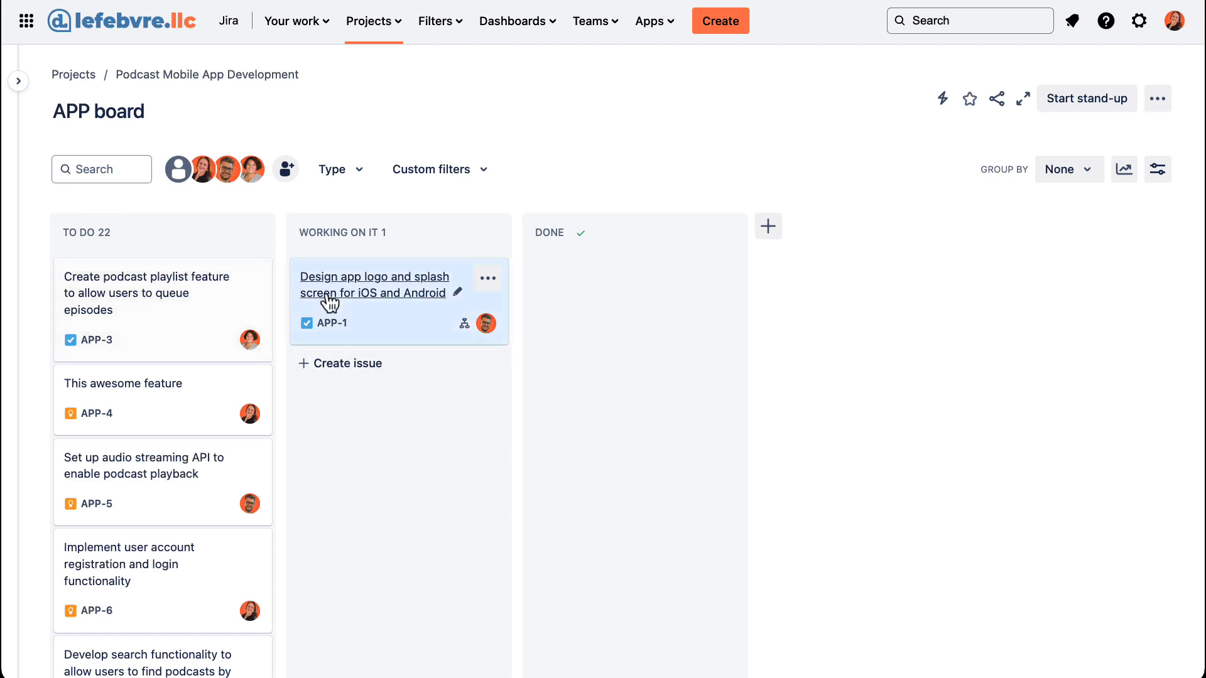
Edit the Working On It column header on the board to read 'In Progress'.
left_click(435, 235)
left_click_drag(396, 233, 355, 232)
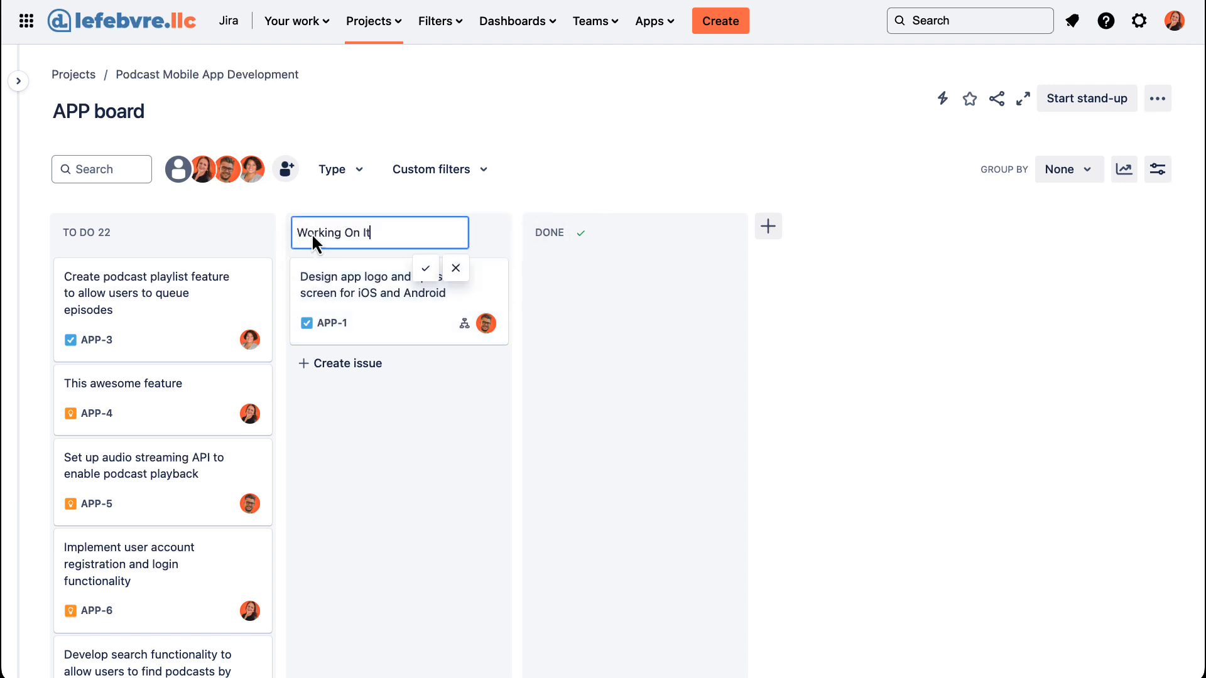
triple_click(391, 228)
type("In Progress")
key("Return")
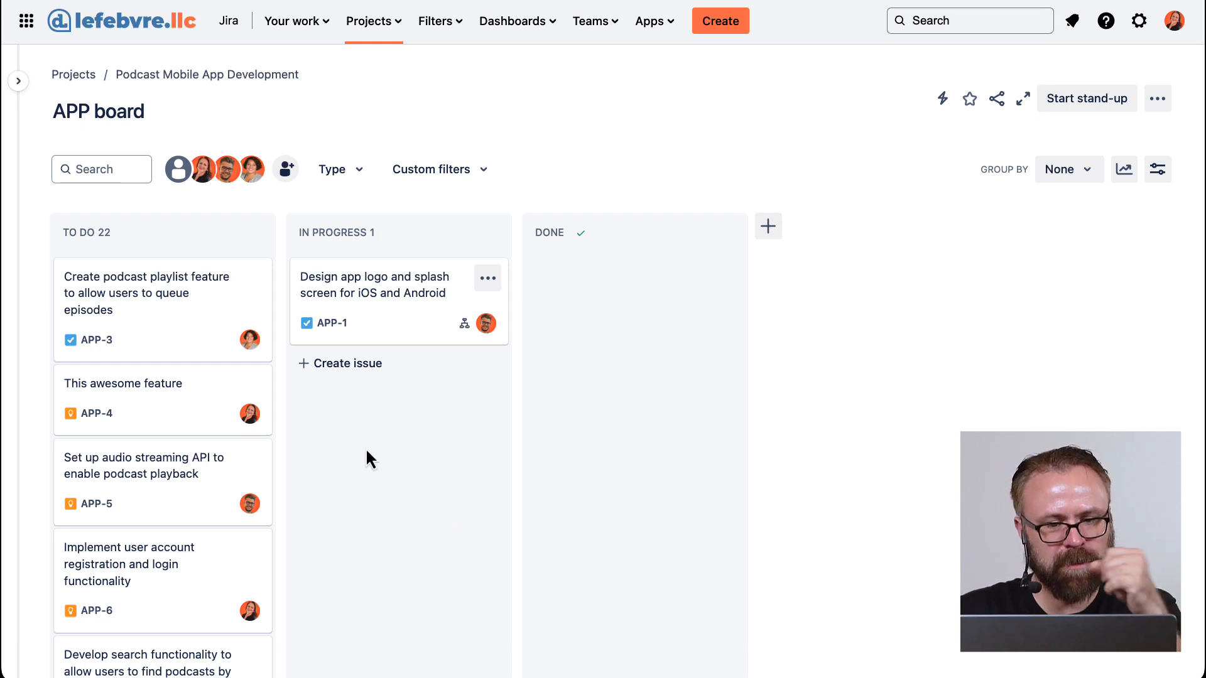
Add a 'Review' column and drag it to sit before Done.
left_click(767, 228)
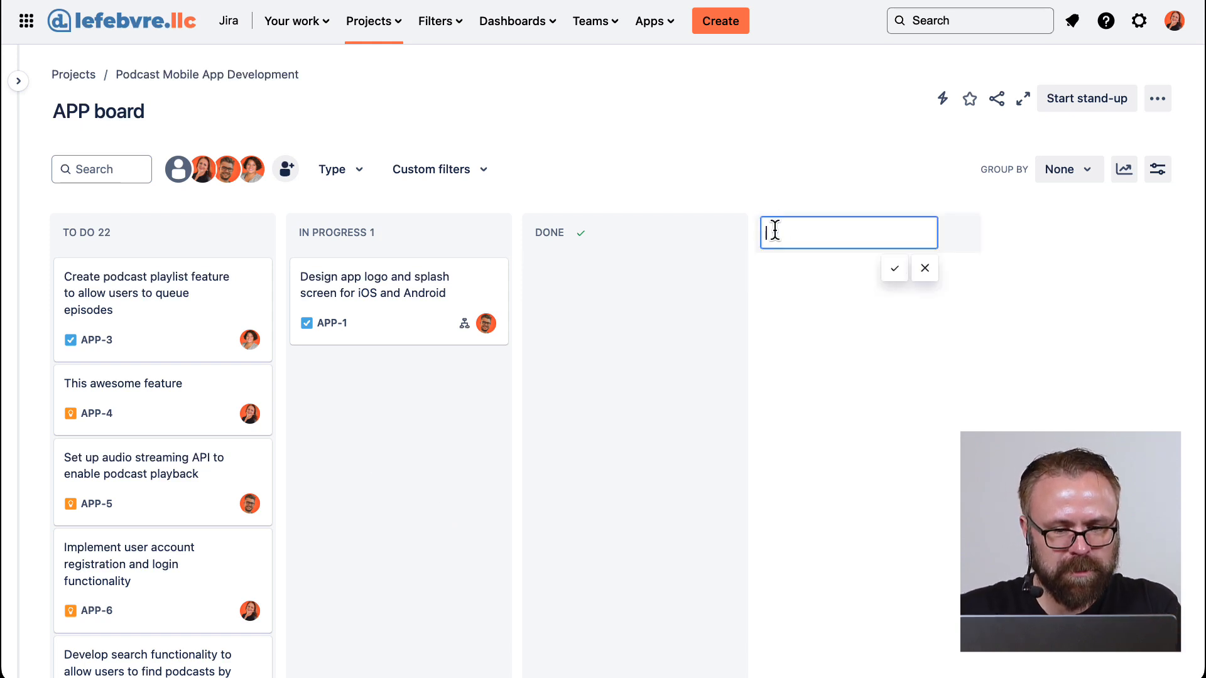
type("Review")
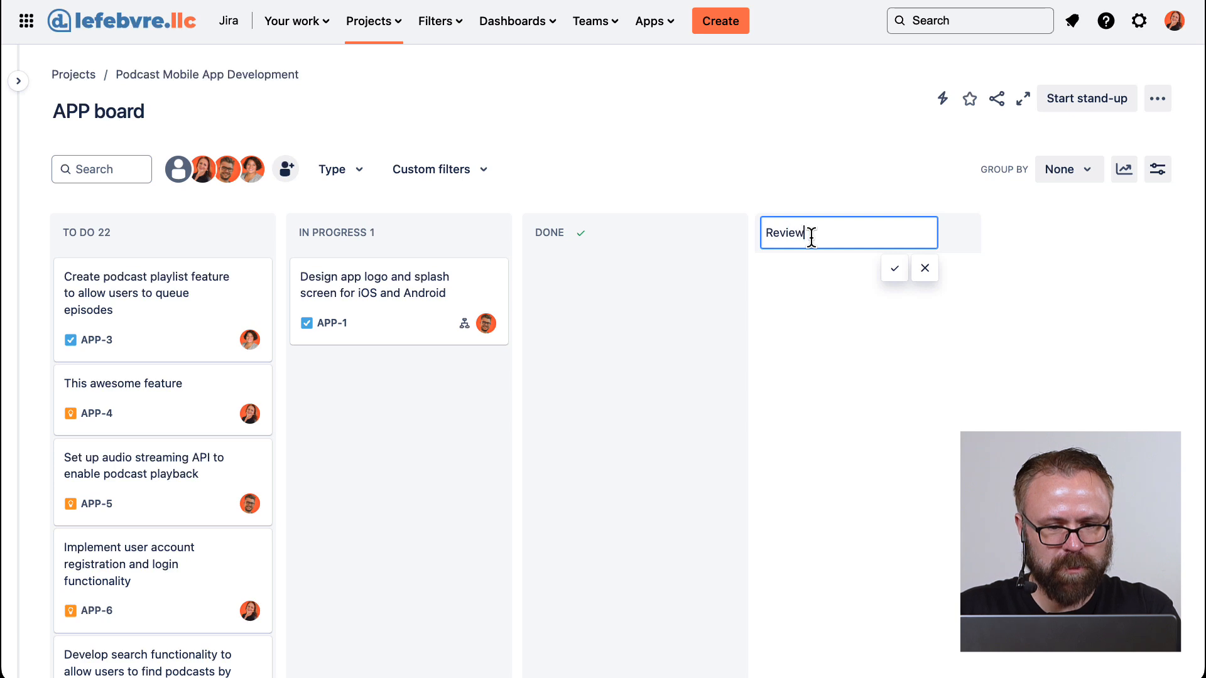
key("Return")
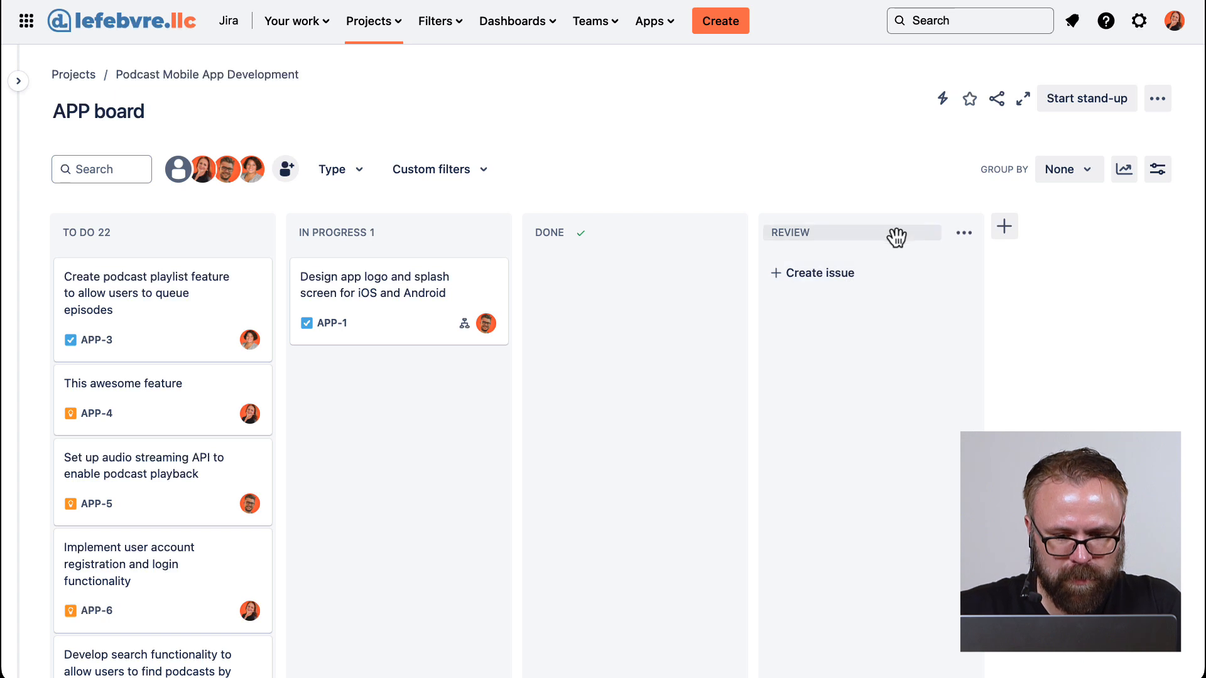
left_click_drag(869, 333, 572, 321)
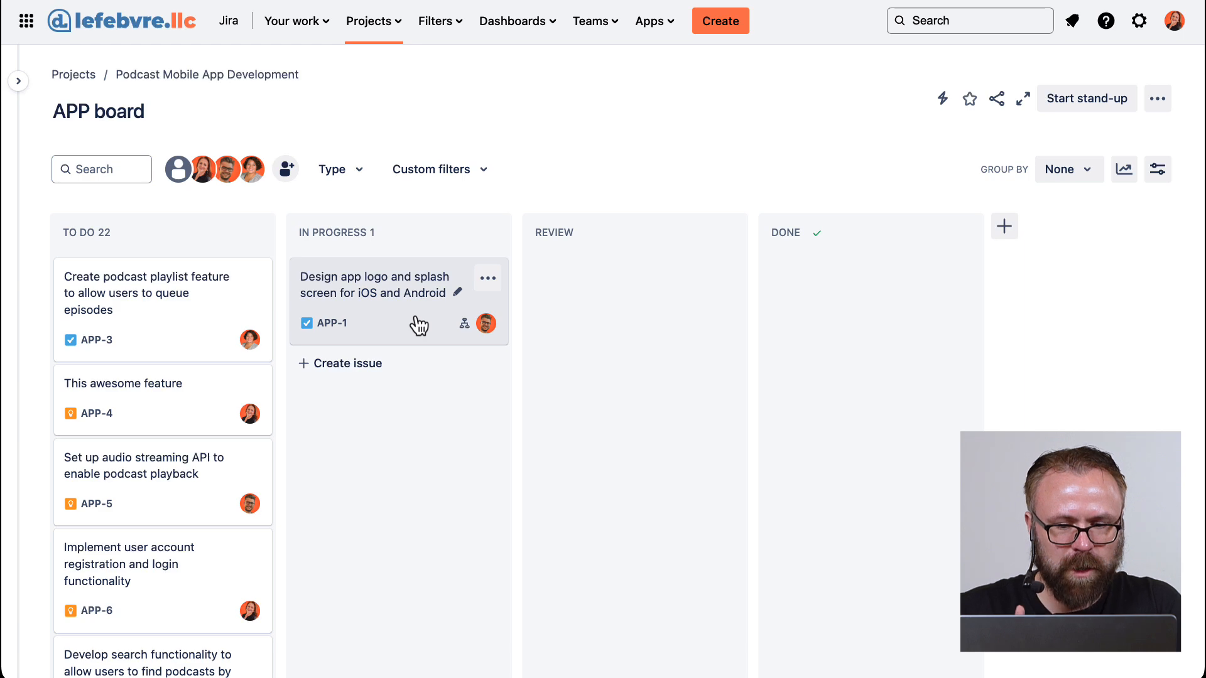
Move the APP-1 card into the Review column and open its status options.
left_click_drag(420, 326, 630, 307)
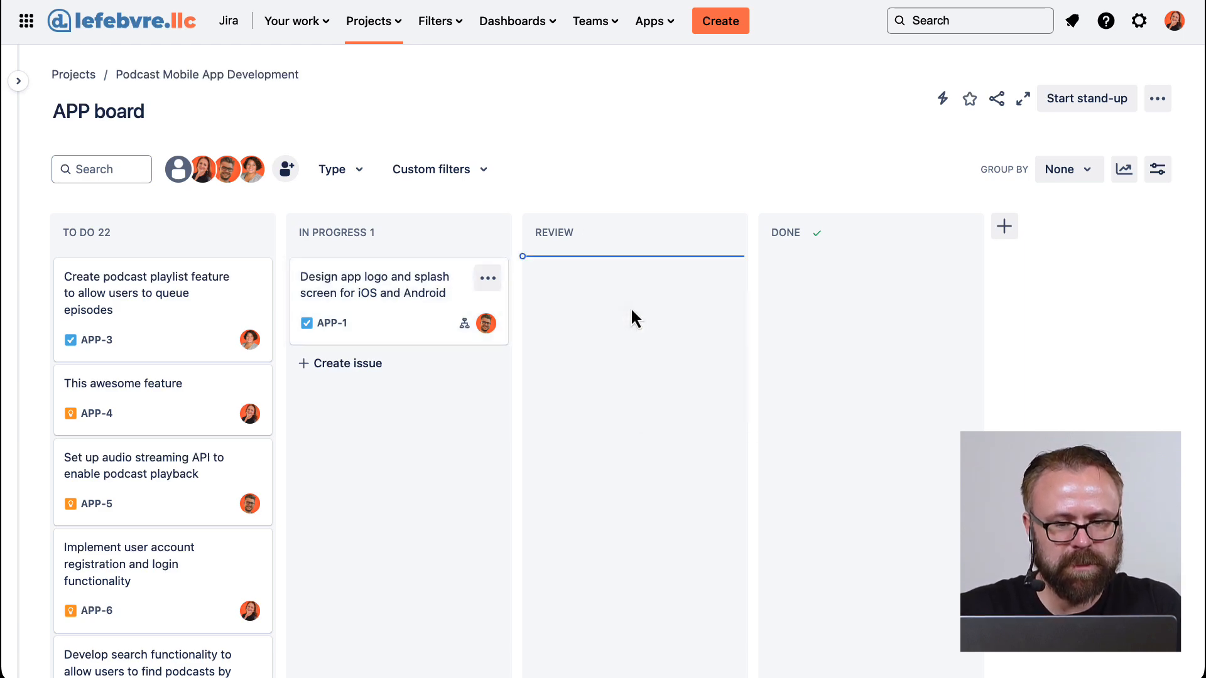
left_click(631, 329)
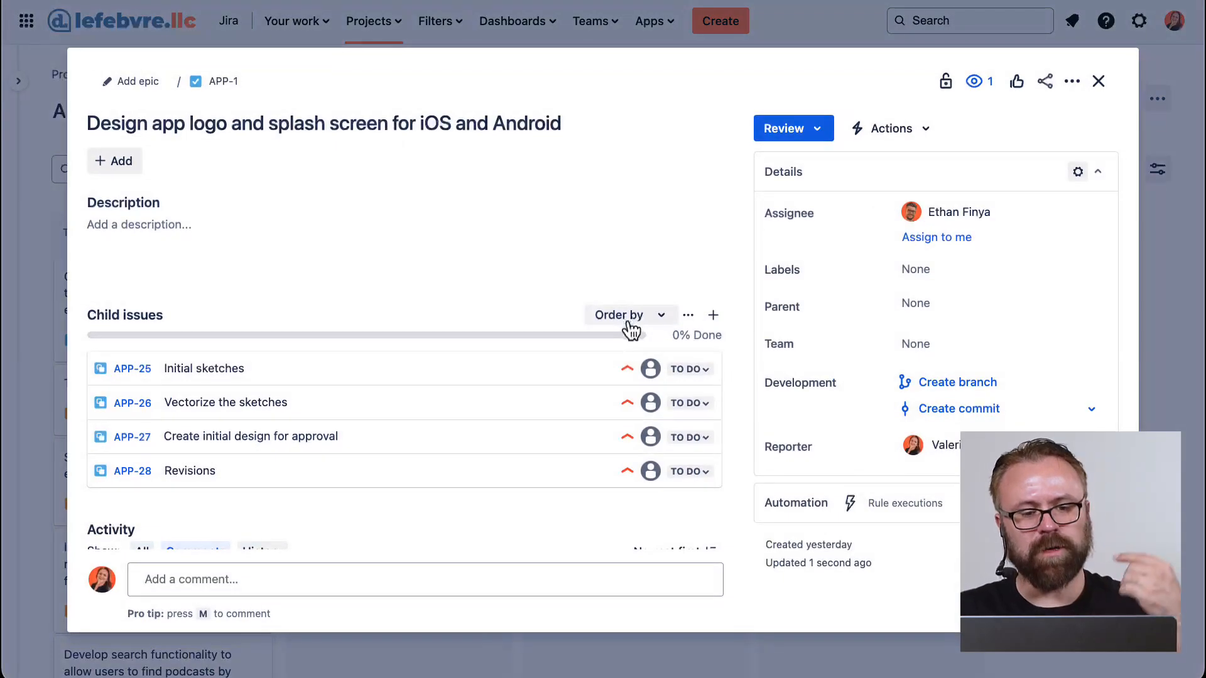
left_click(823, 147)
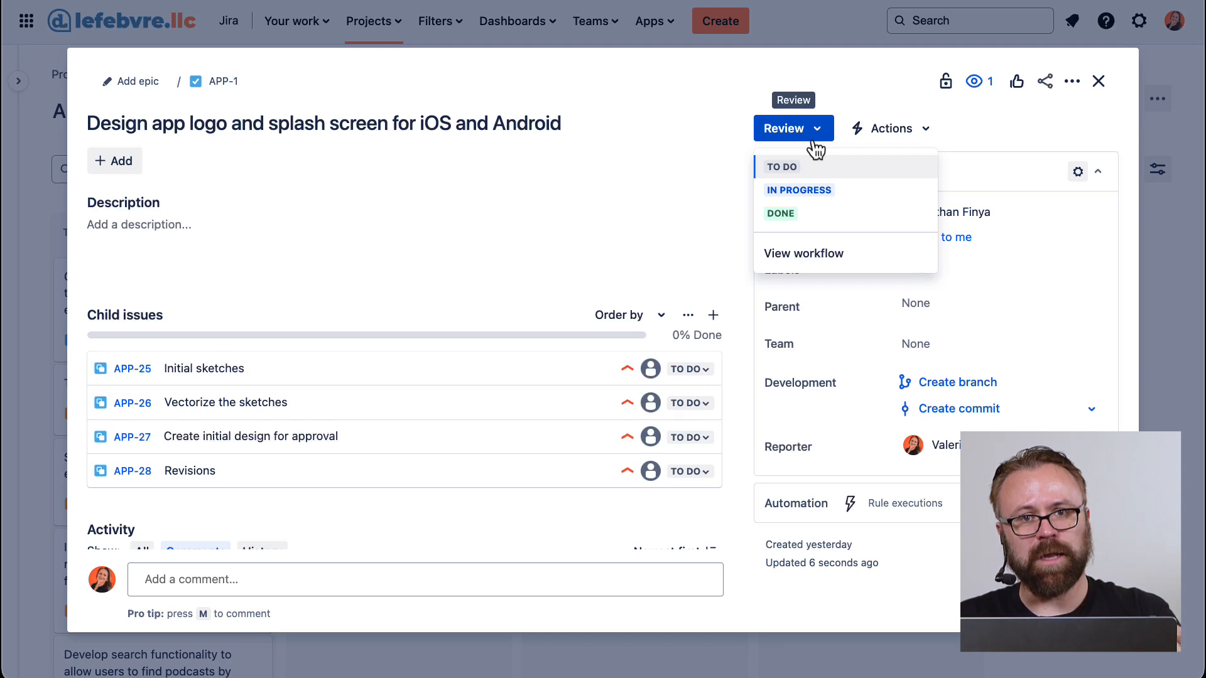
Close APP-1's details and open the board's column settings from the ••• menu.
left_click(1100, 83)
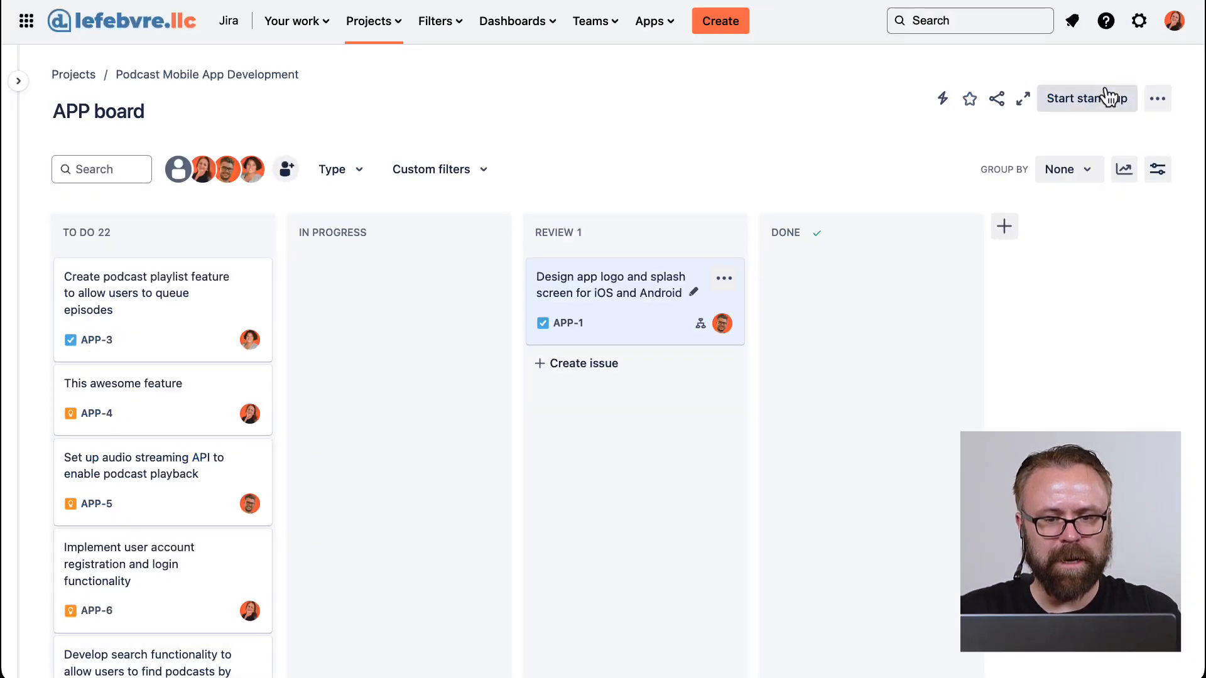
left_click(1158, 99)
left_click(1107, 200)
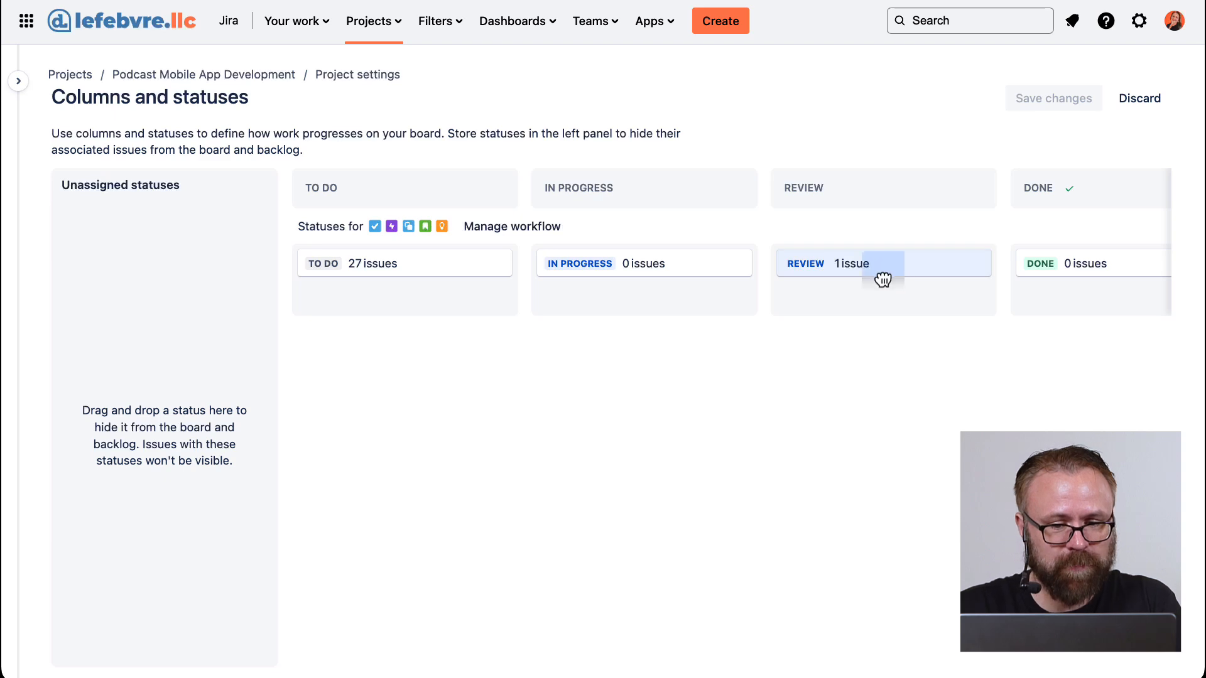
Move the Review status into In Progress and delete the empty Review column.
left_click_drag(883, 277, 667, 300)
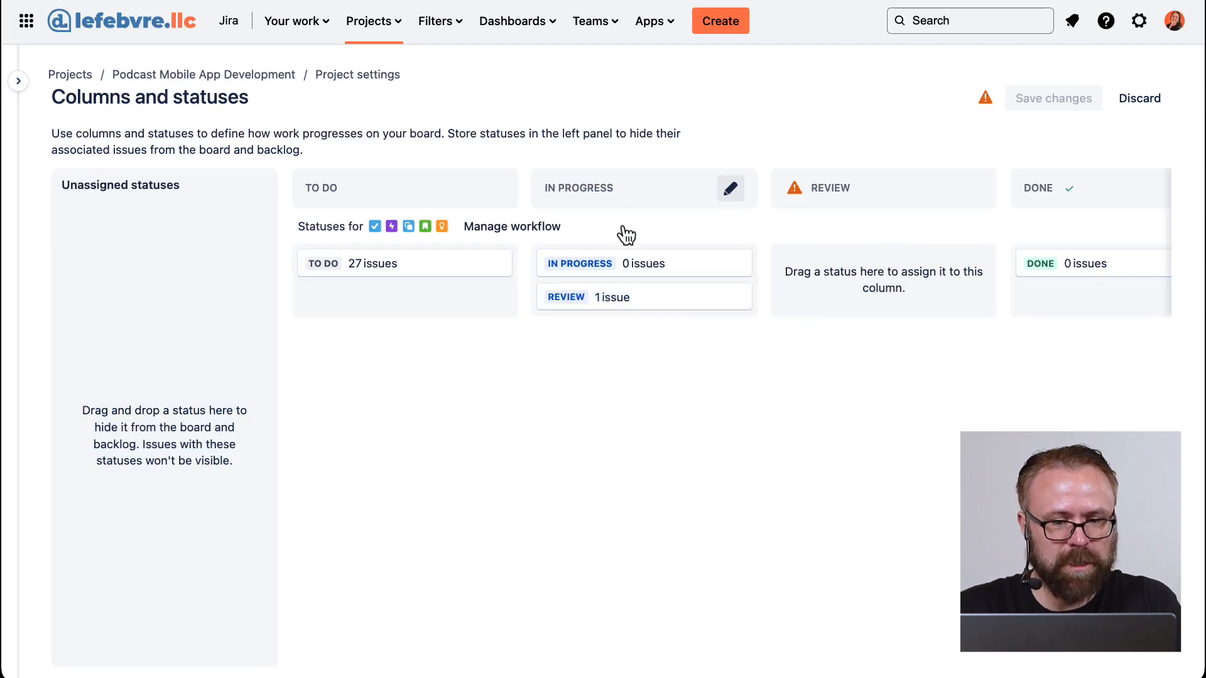
left_click(969, 189)
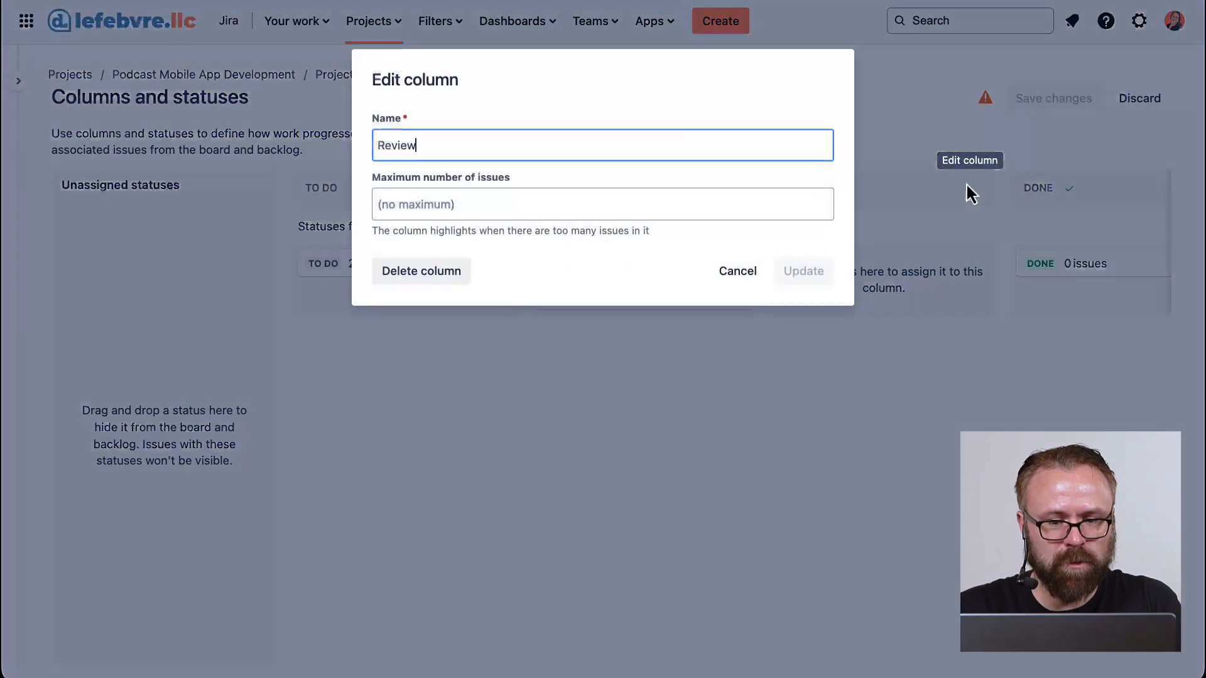
left_click(408, 277)
left_click(810, 198)
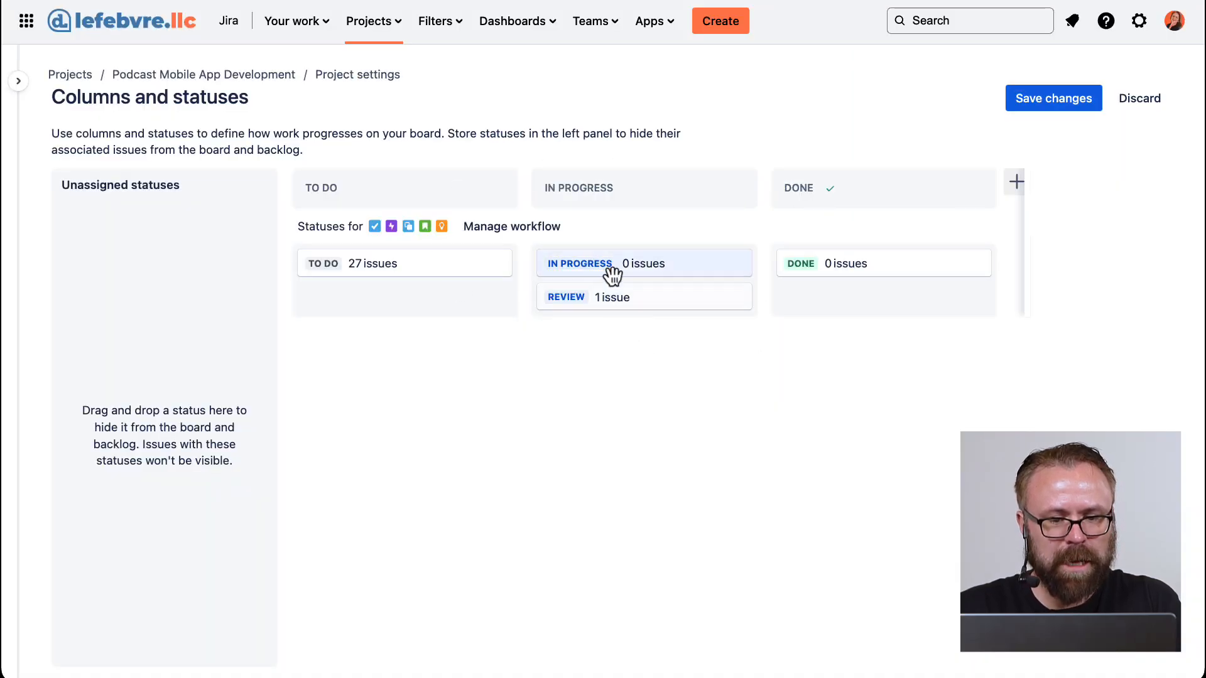
Save and confirm the three-column layout, then return to the APP board.
left_click(1063, 106)
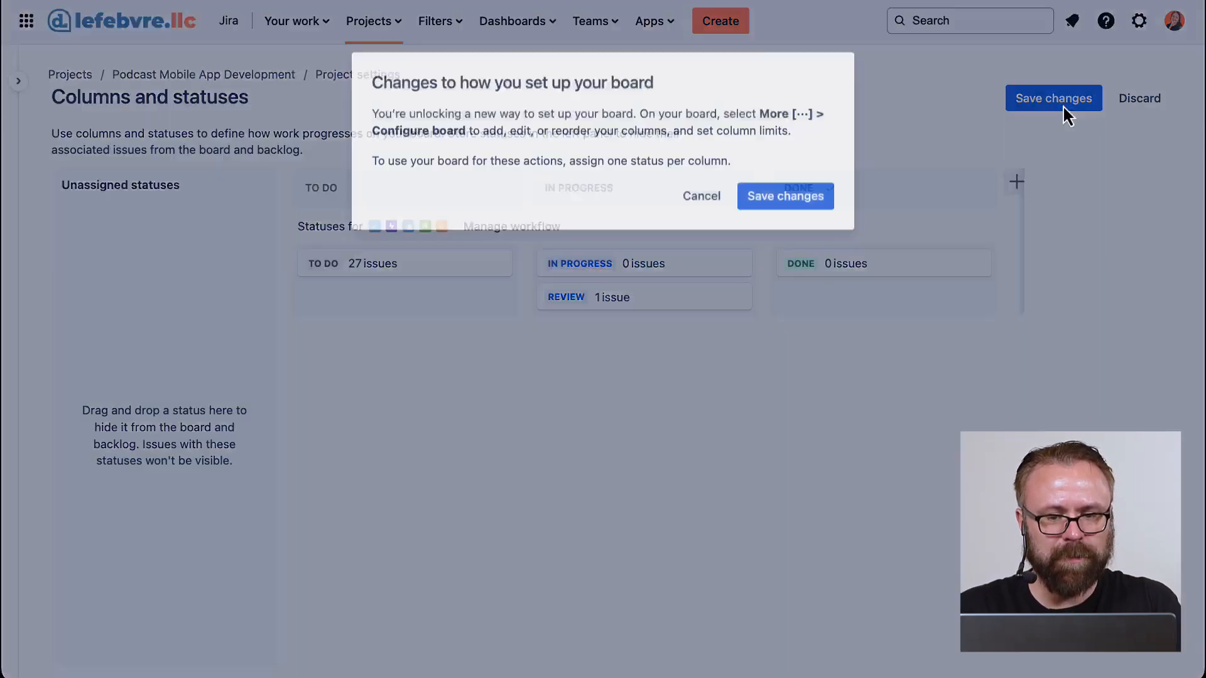
left_click(815, 190)
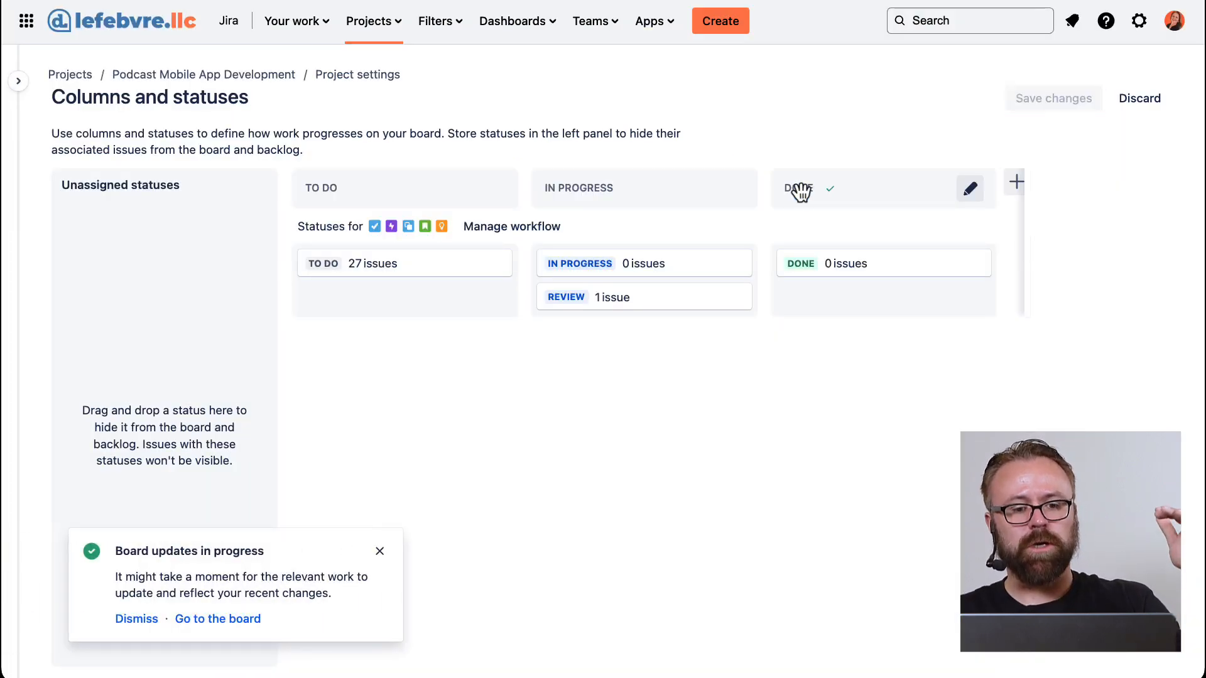
left_click(224, 617)
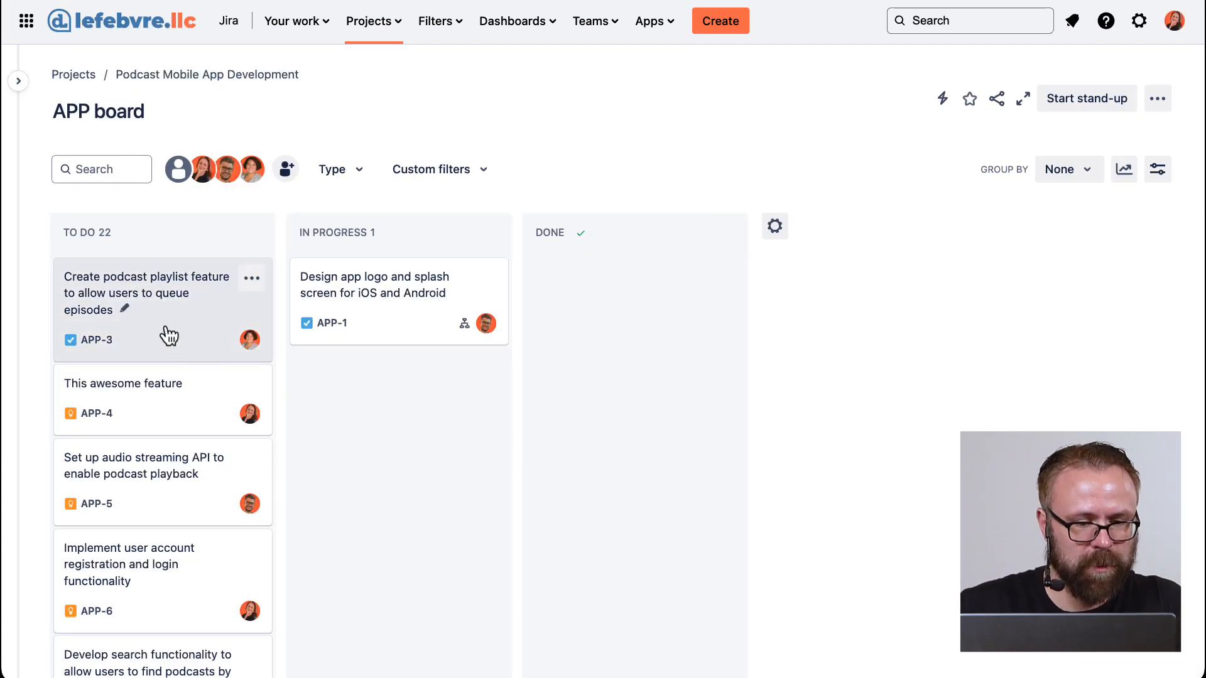
Drag APP-3 and APP-4 from To Do into In Progress, reviewing APP-1's details along the way.
left_click_drag(169, 336, 460, 297)
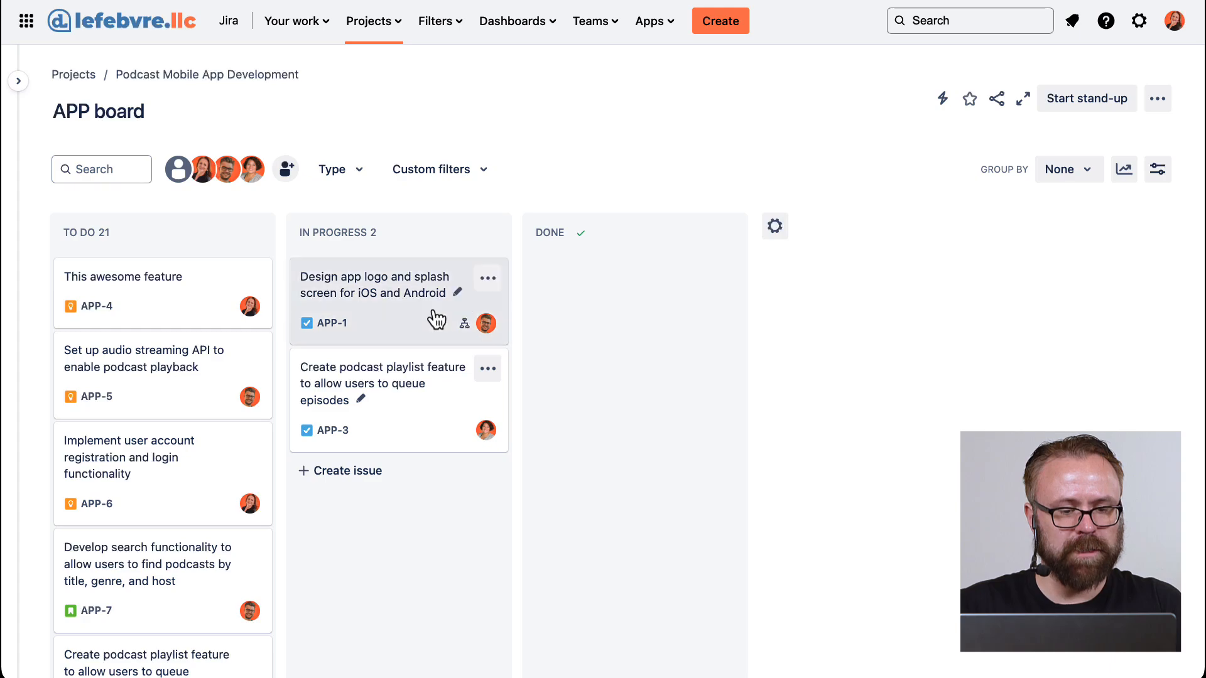
left_click(432, 342)
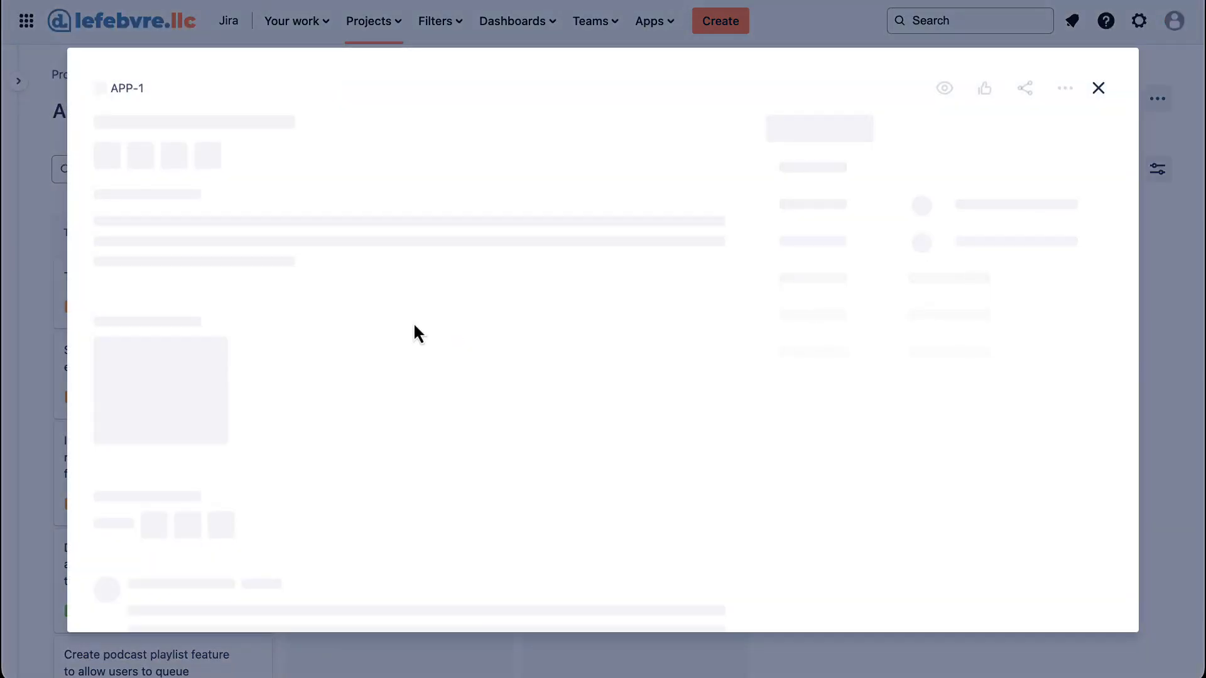
left_click(1099, 81)
left_click(434, 428)
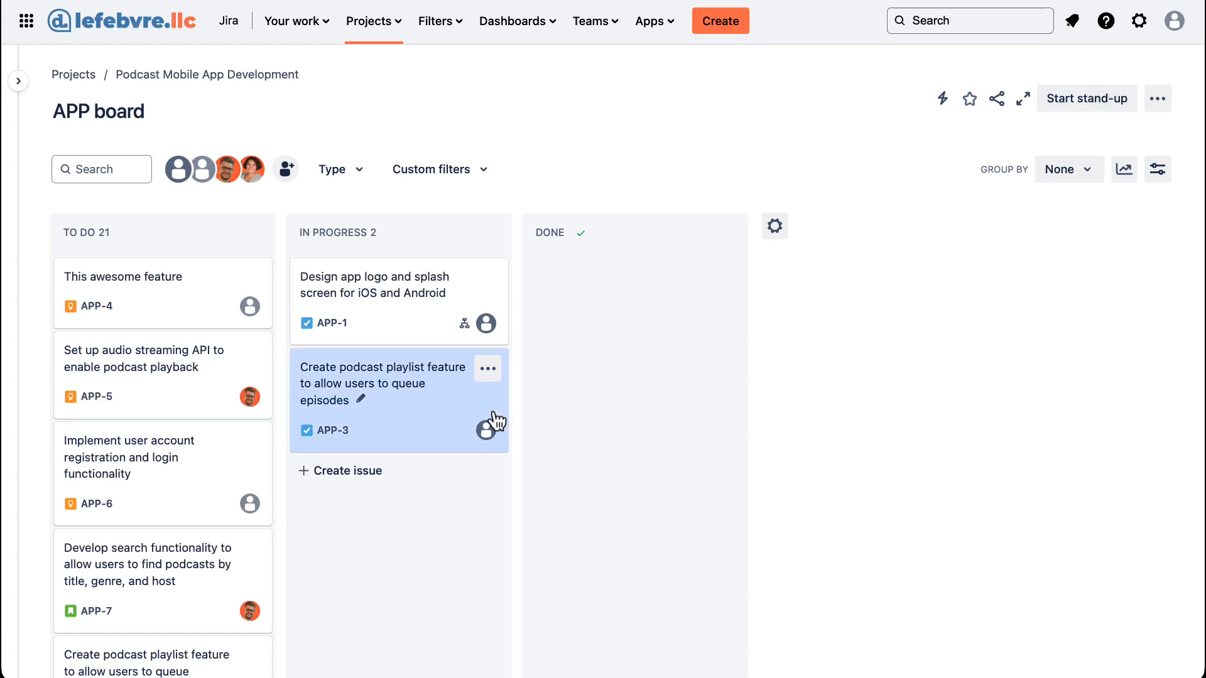
left_click_drag(169, 310, 451, 403)
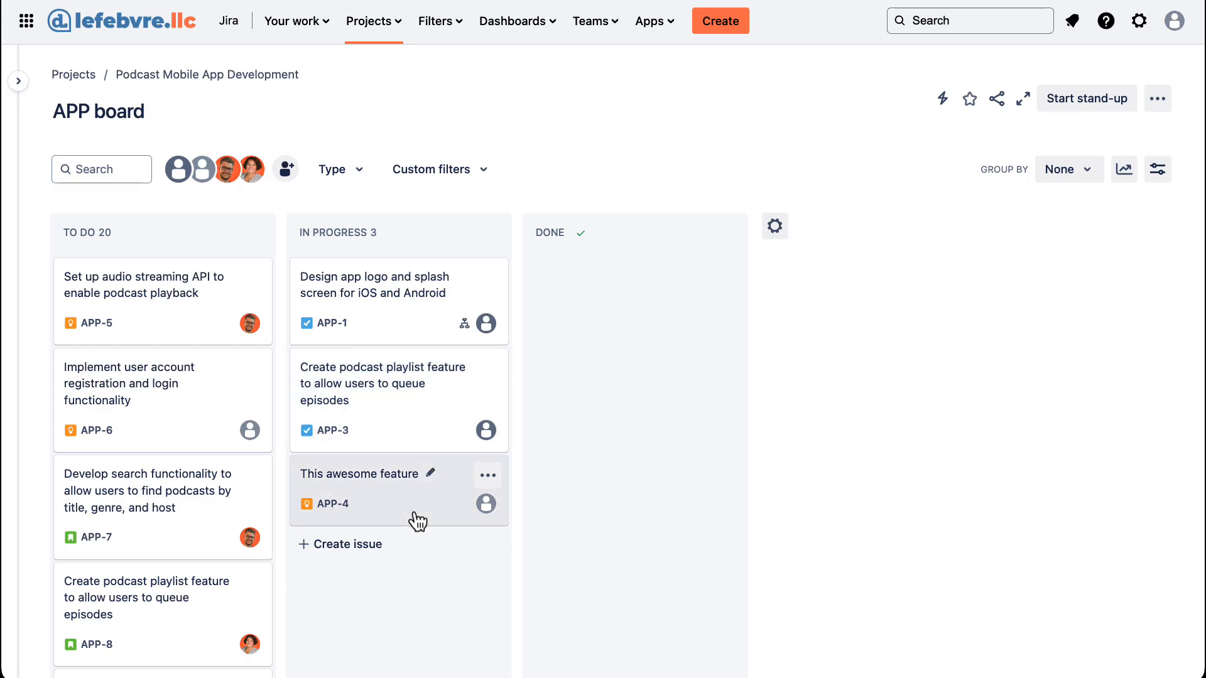
Check APP-4's details, then open the board's Columns and statuses settings.
left_click(415, 516)
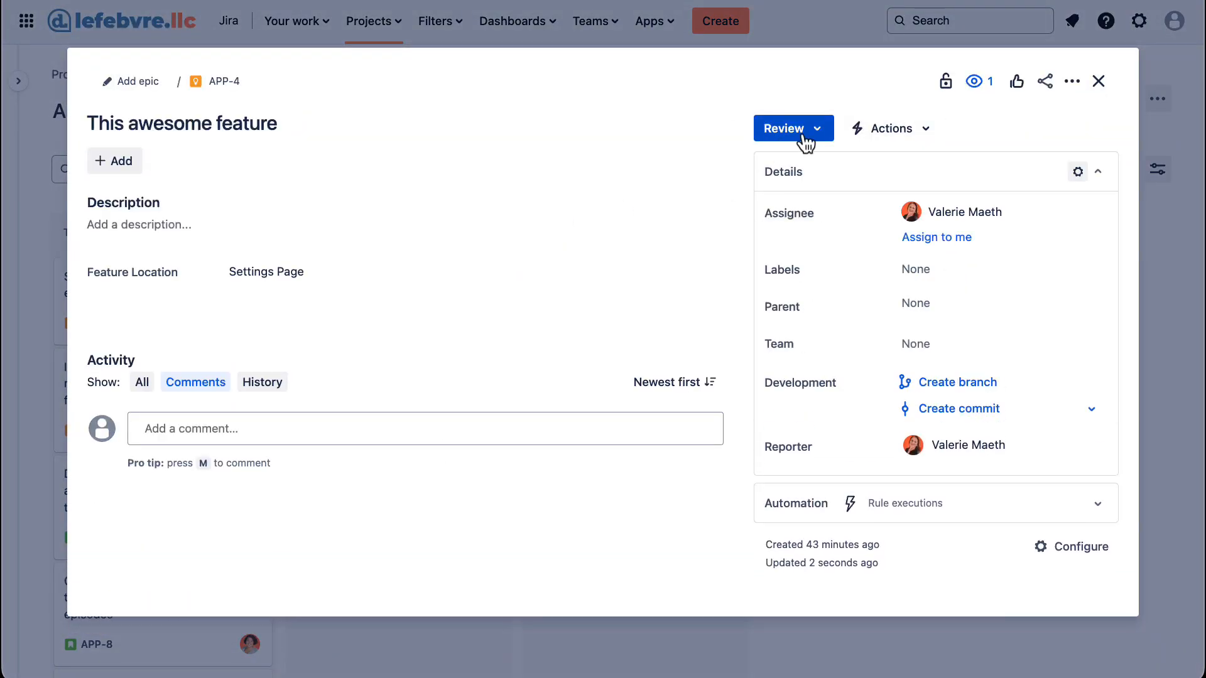
left_click(1098, 81)
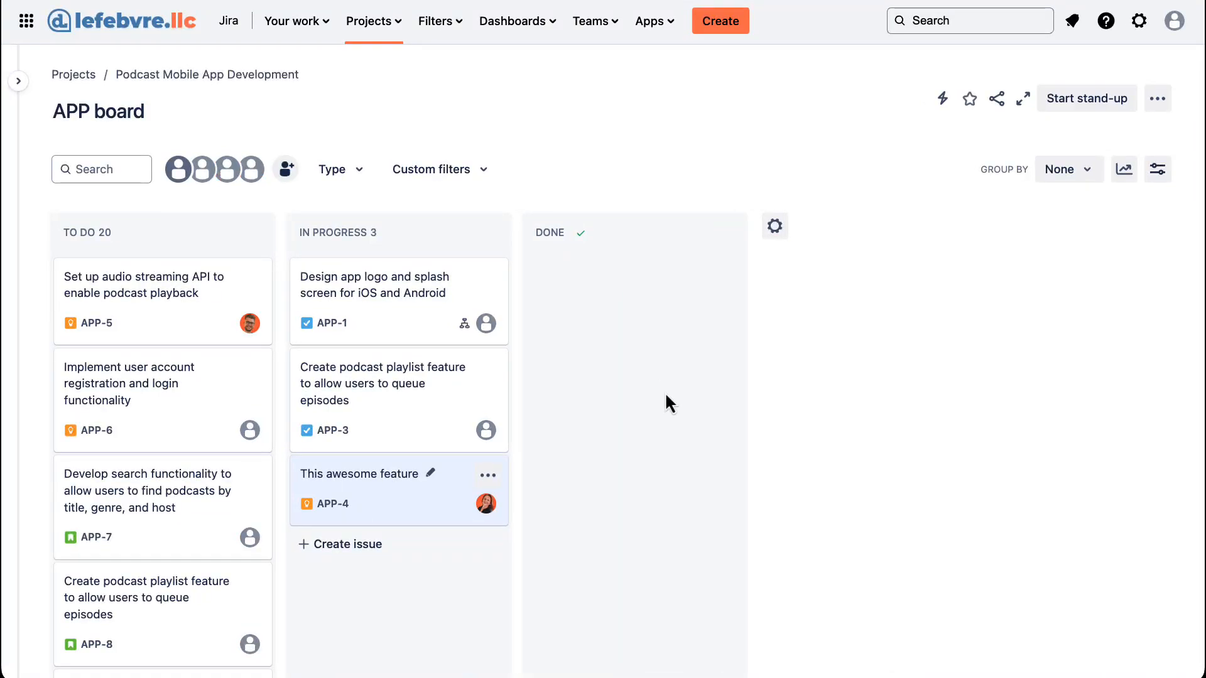
left_click(1157, 99)
left_click(1085, 207)
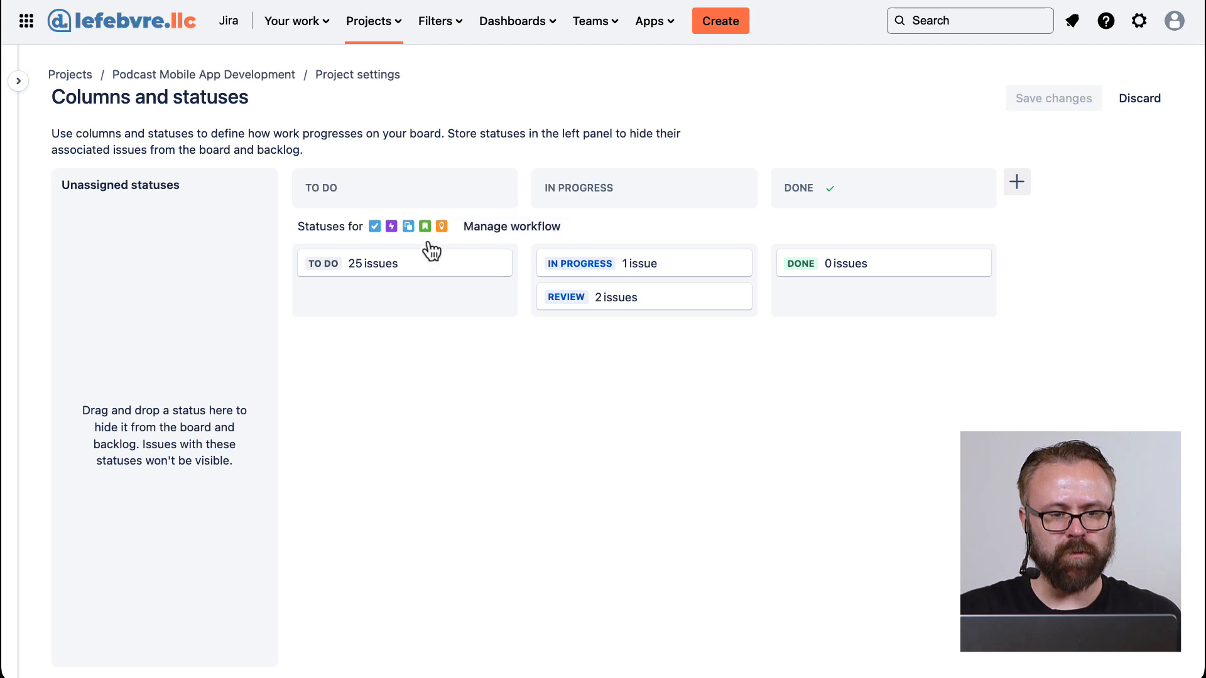
Open the Podcast Mobile App Development workflow in the editor via Manage workflow.
left_click(535, 229)
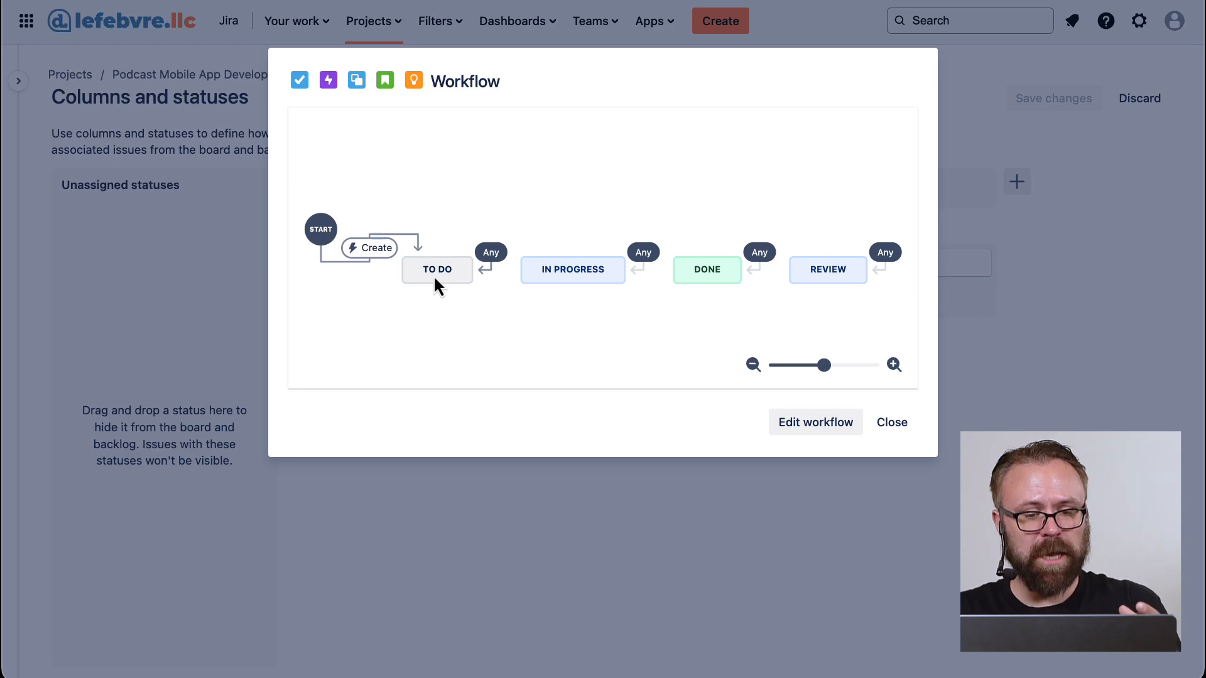
left_click(802, 421)
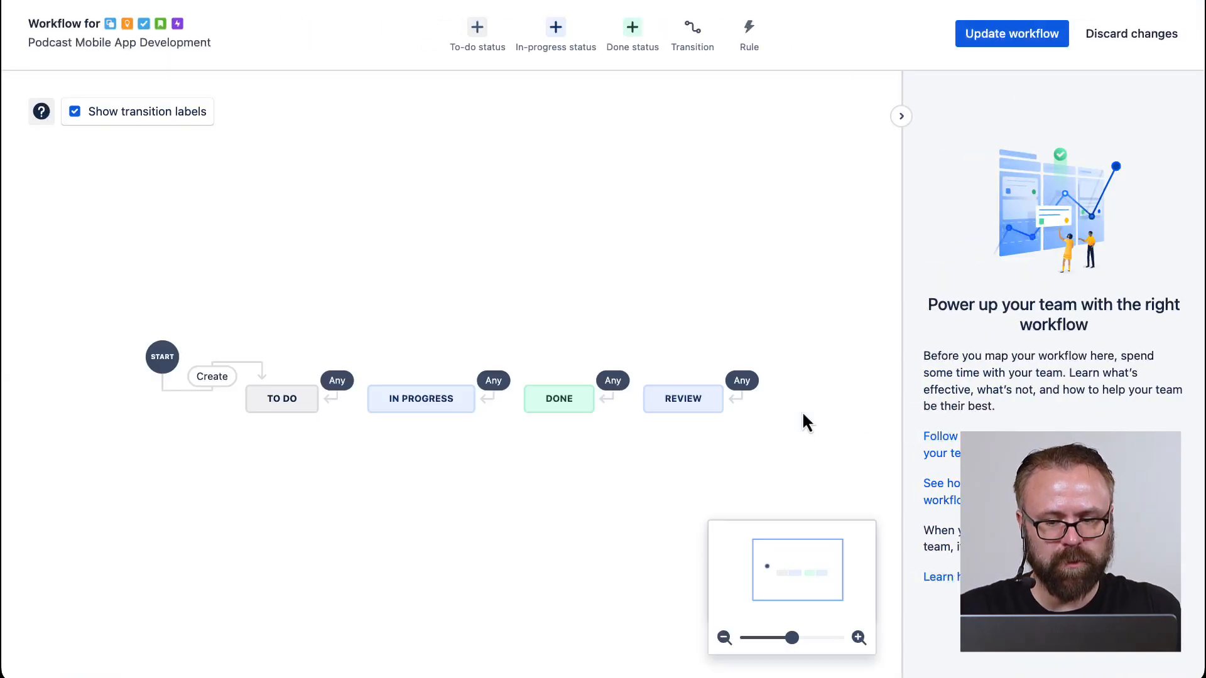
Point the Create transition at IN PROGRESS and move TO DO below the row.
mouse_move(263, 383)
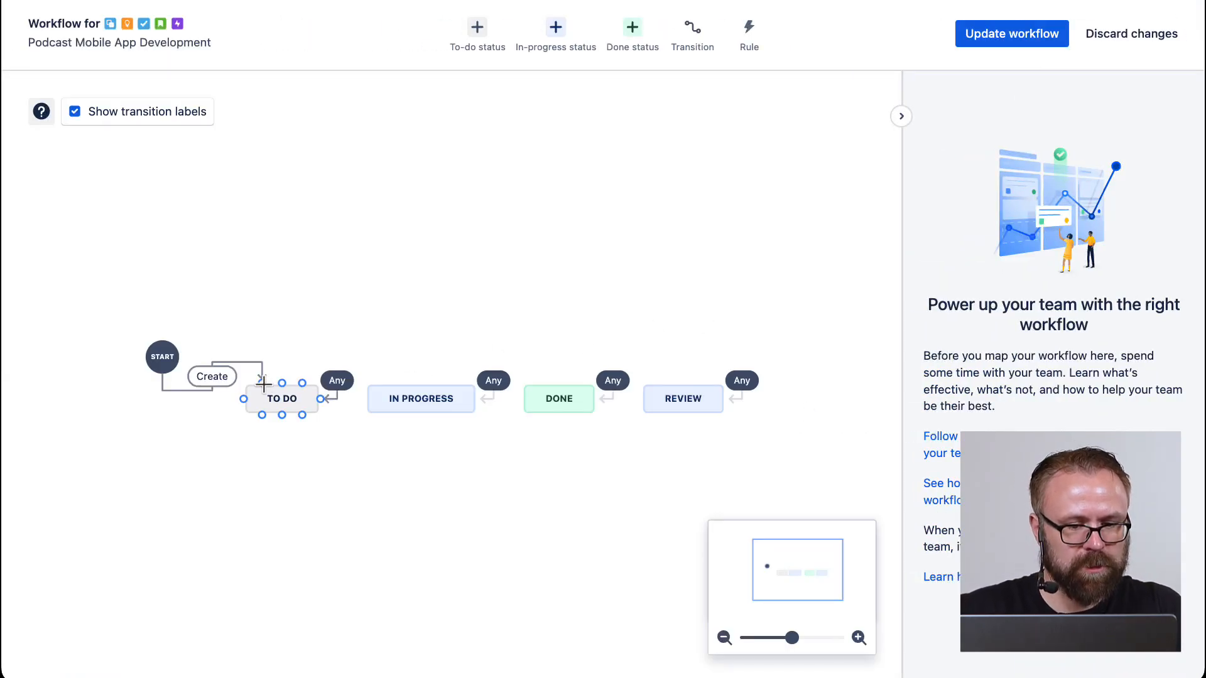
left_click_drag(263, 383, 392, 398)
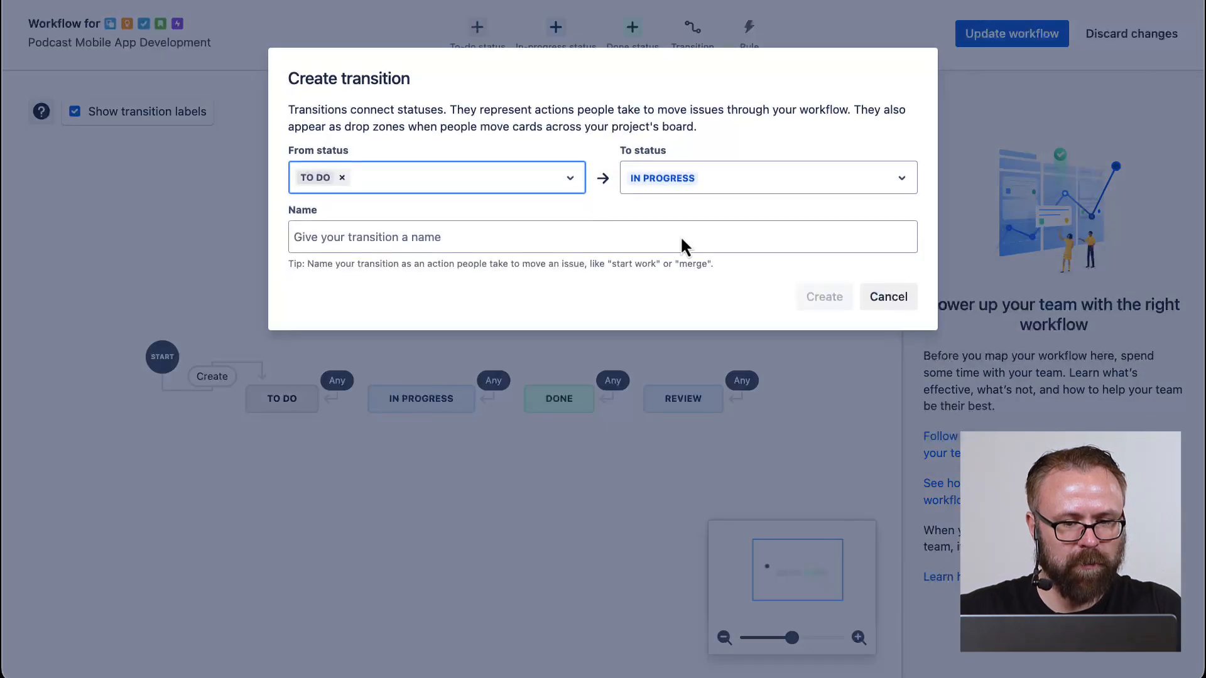
left_click(882, 299)
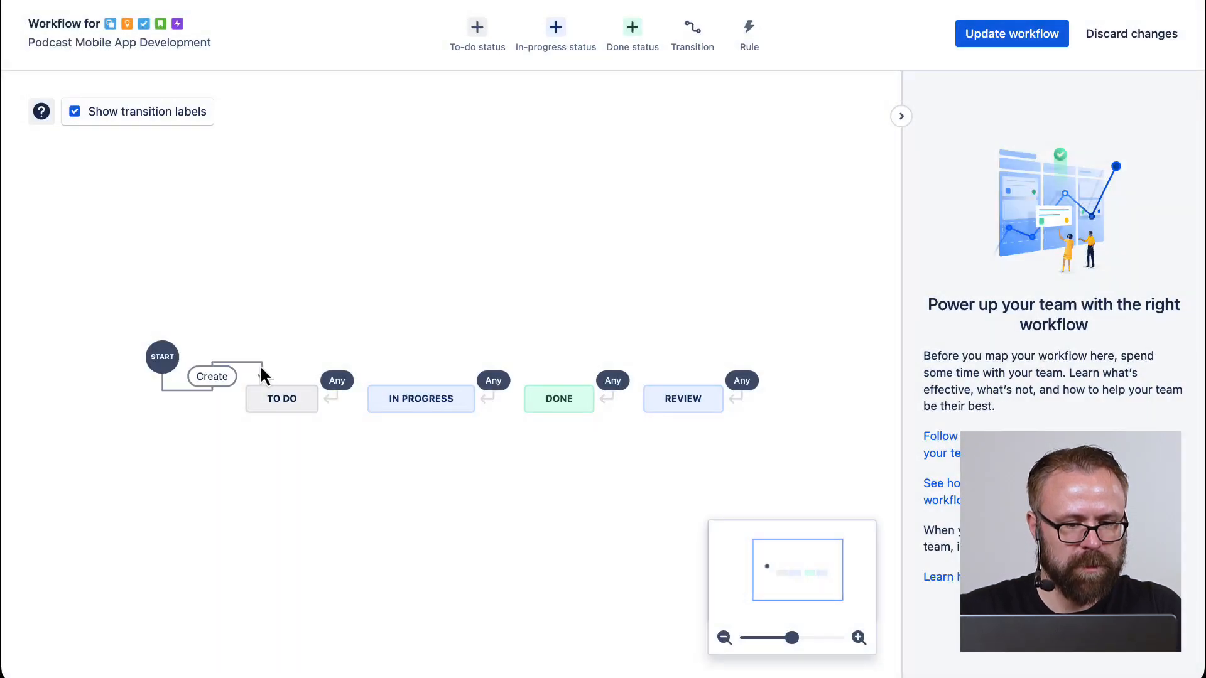
left_click(220, 376)
left_click_drag(261, 376, 392, 379)
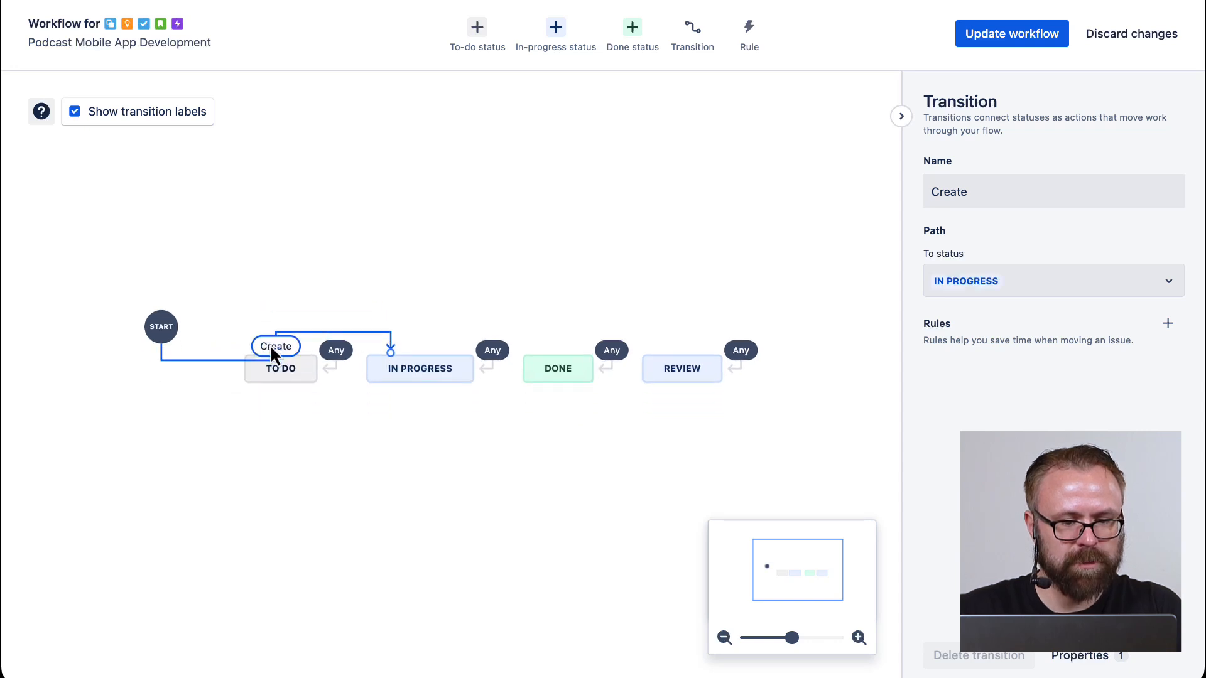
left_click_drag(280, 369, 289, 445)
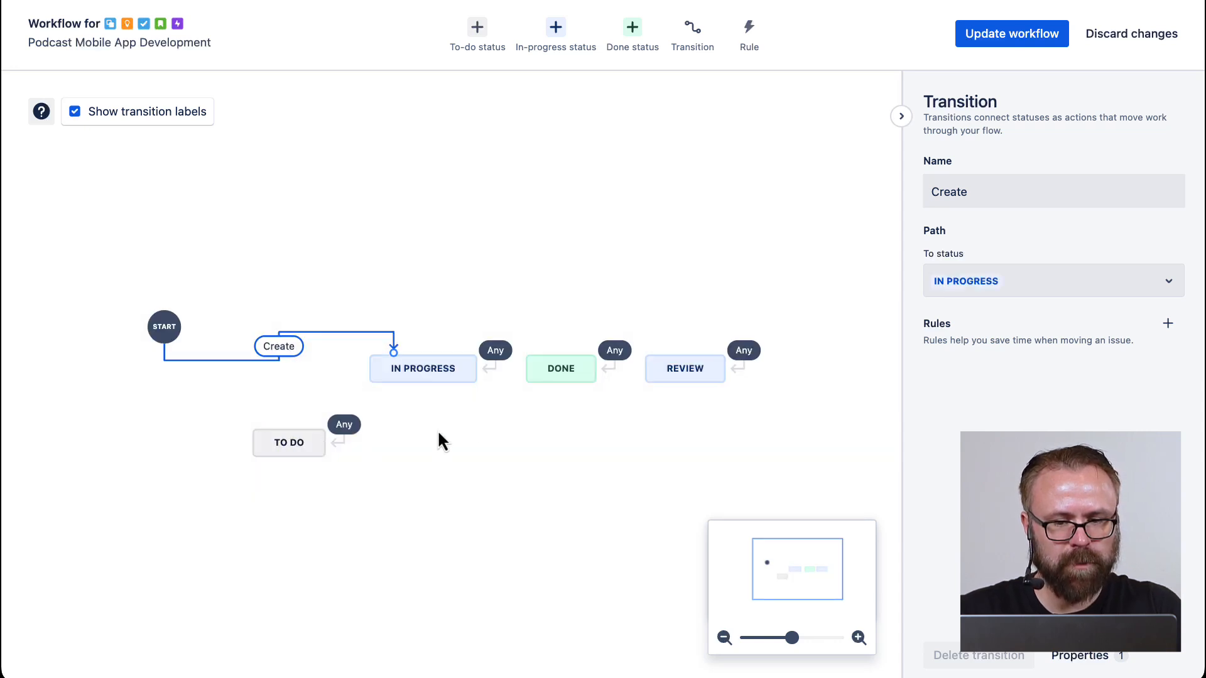
Save the workflow for all issue types and check a new issue's initial status.
left_click(1028, 37)
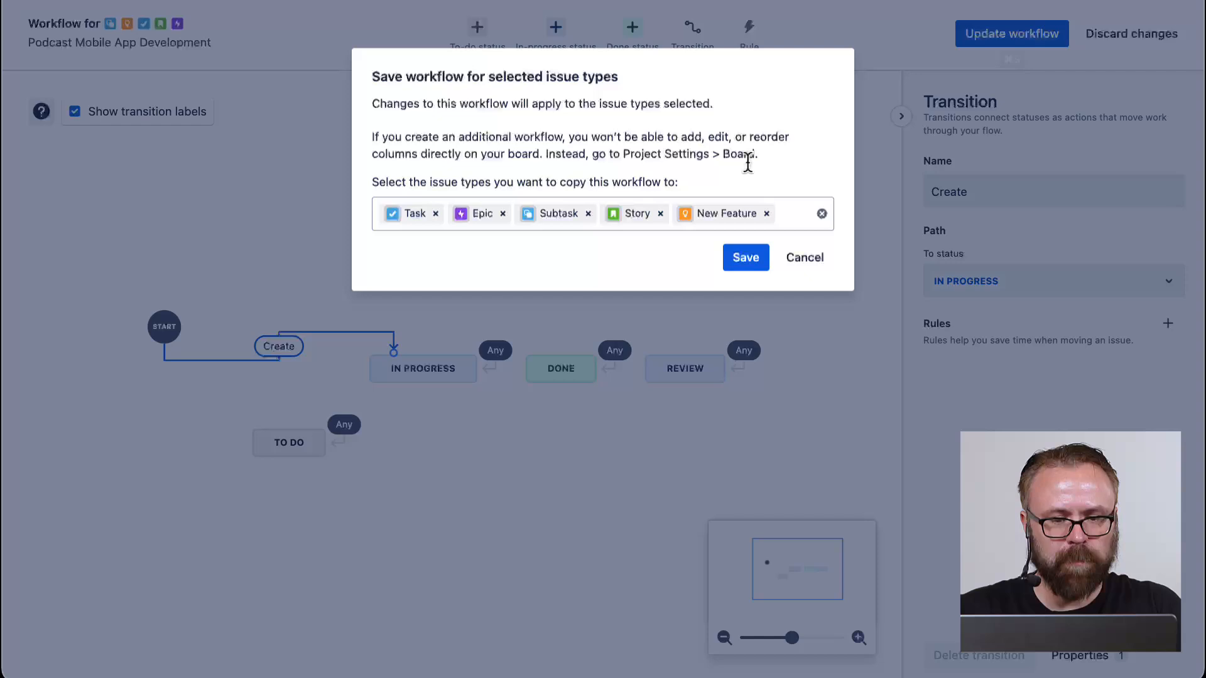
left_click(742, 258)
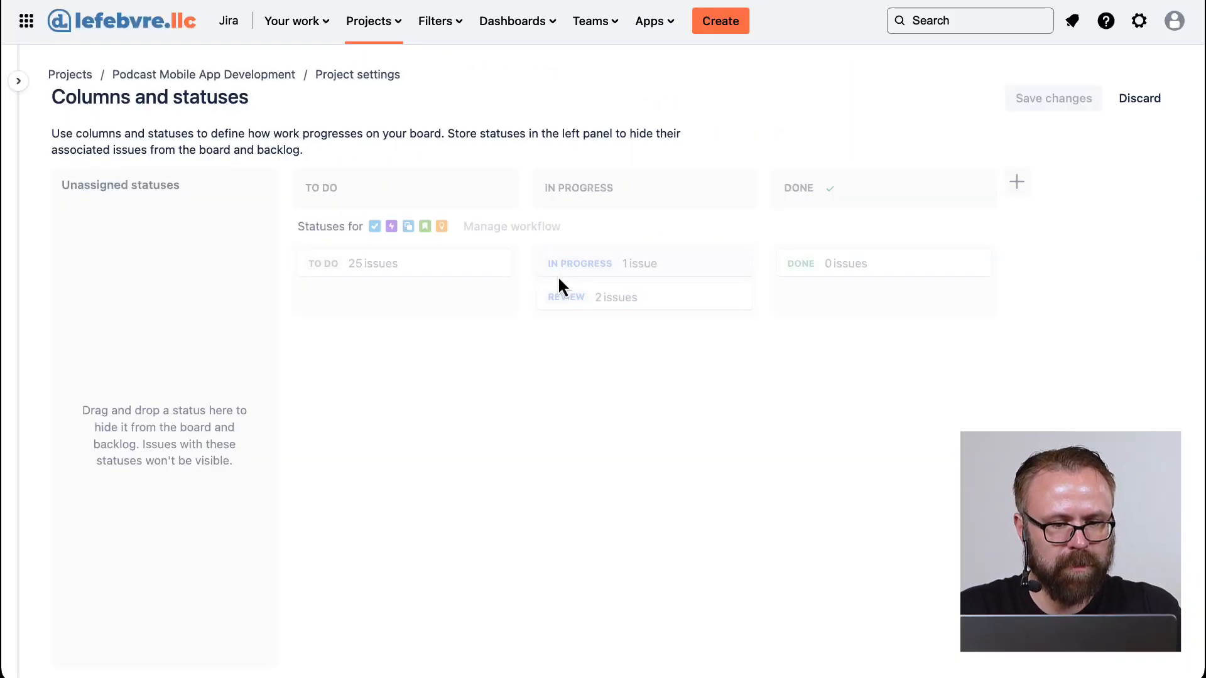
left_click(733, 35)
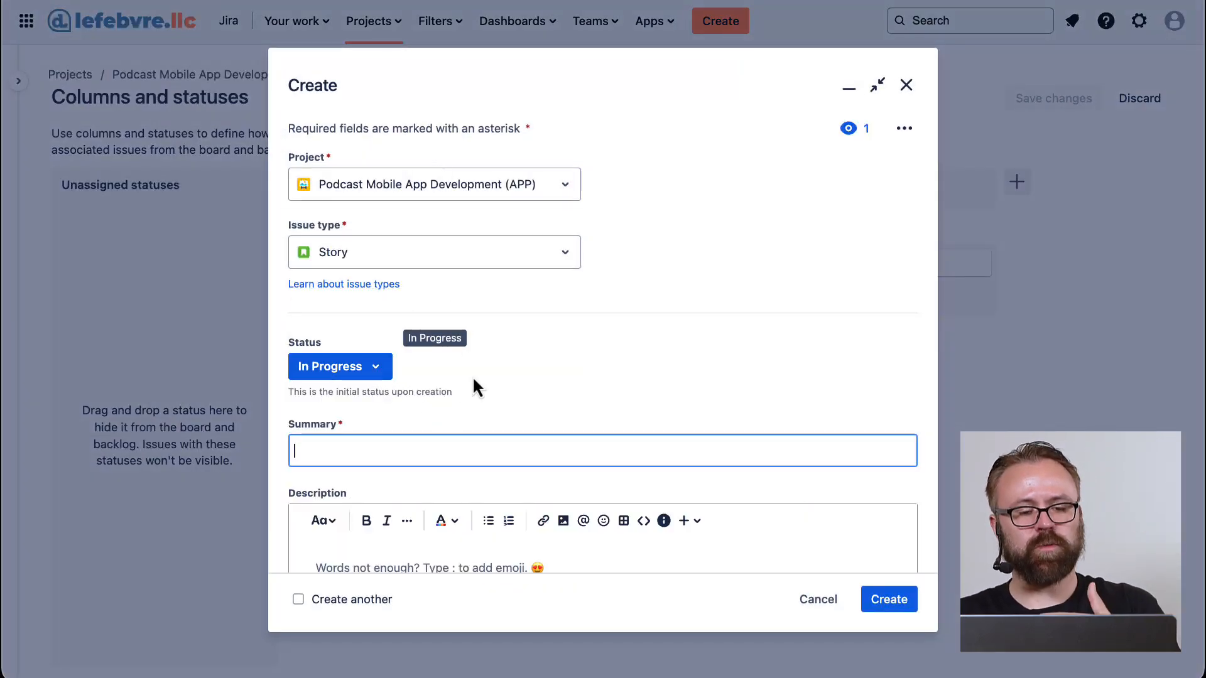
Cancel the new issue and reopen the workflow in the editor.
left_click(810, 599)
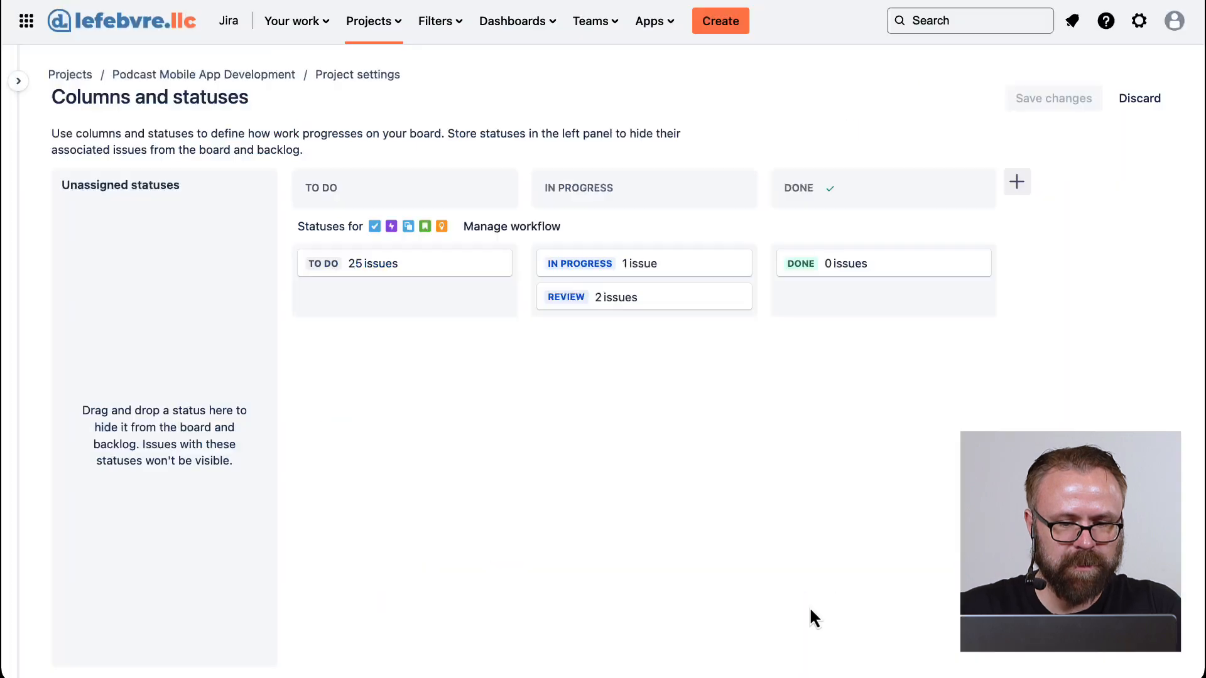
left_click(539, 230)
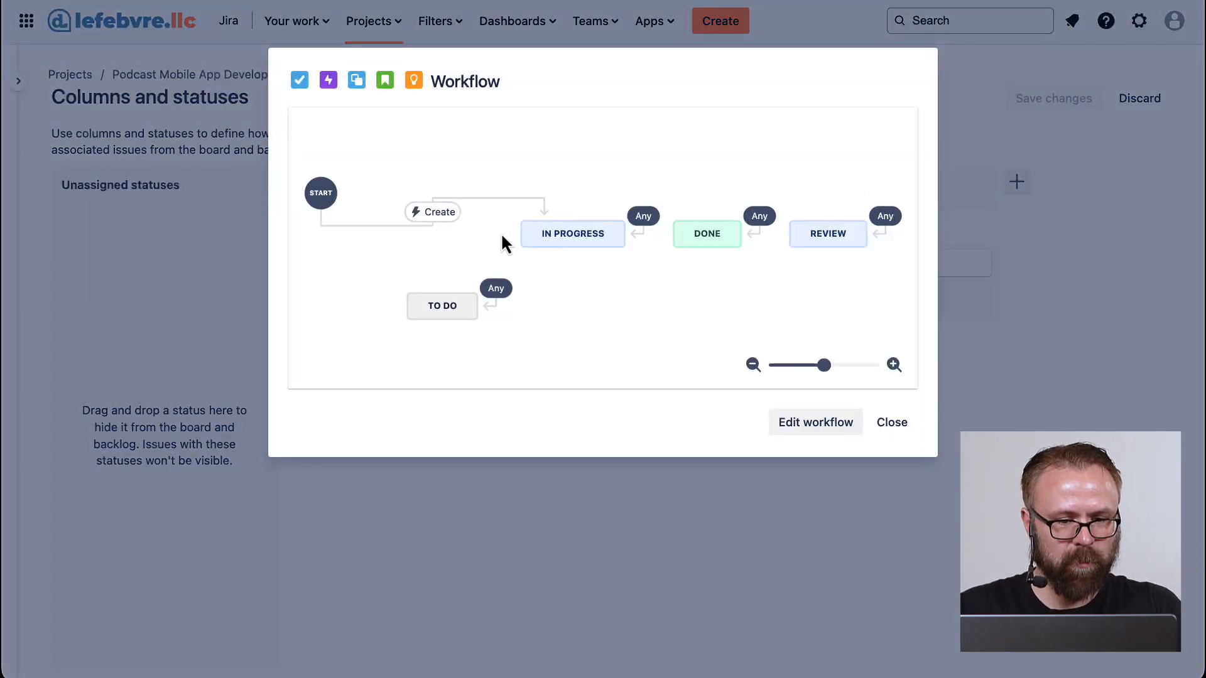
left_click(804, 424)
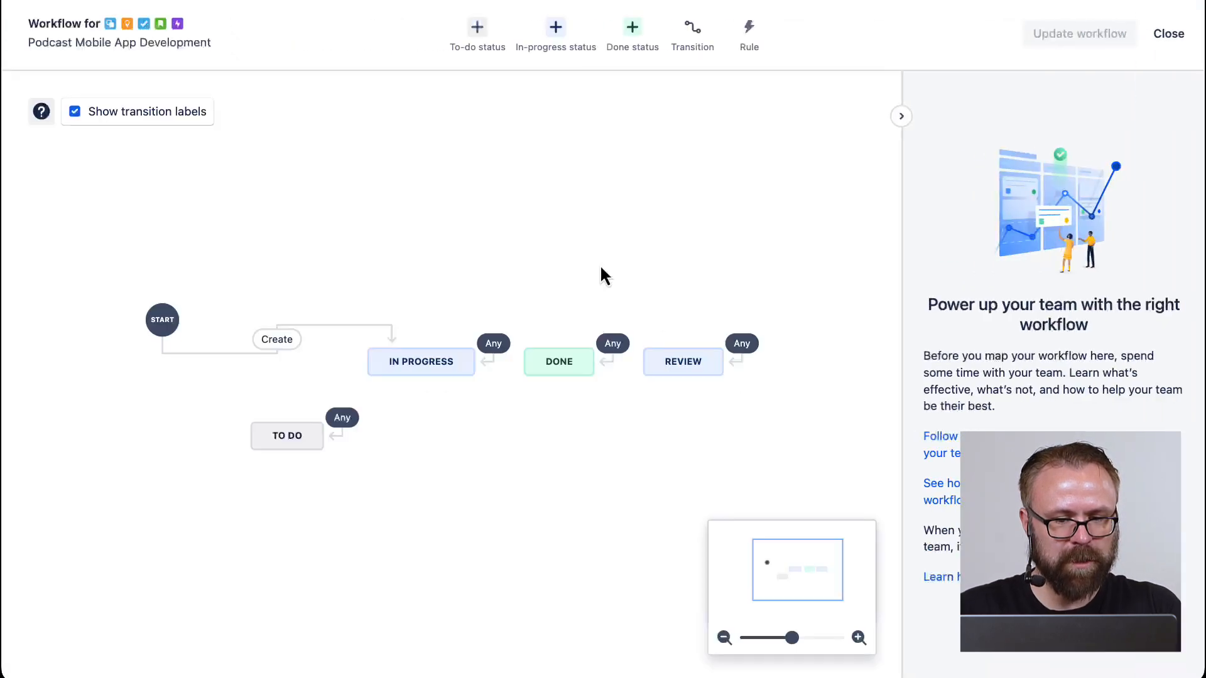
Reroute the Create transition from IN PROGRESS back to TO DO and update the workflow.
left_click(391, 338)
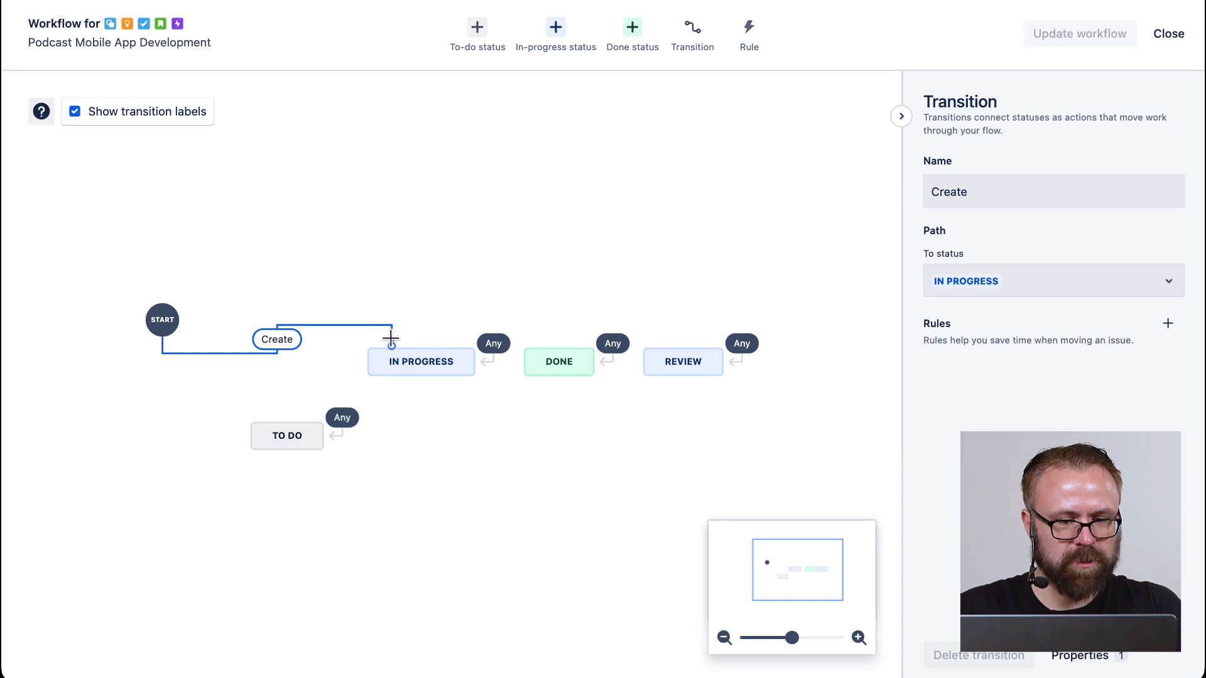
left_click_drag(391, 338, 289, 415)
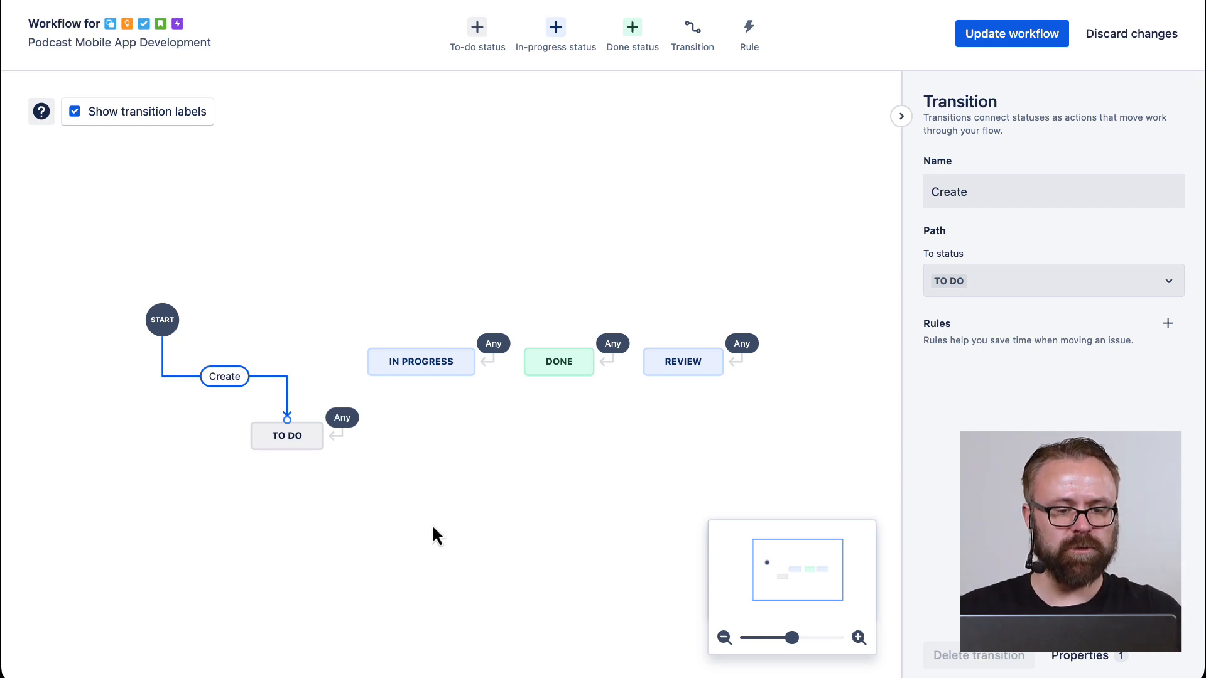
left_click(342, 420)
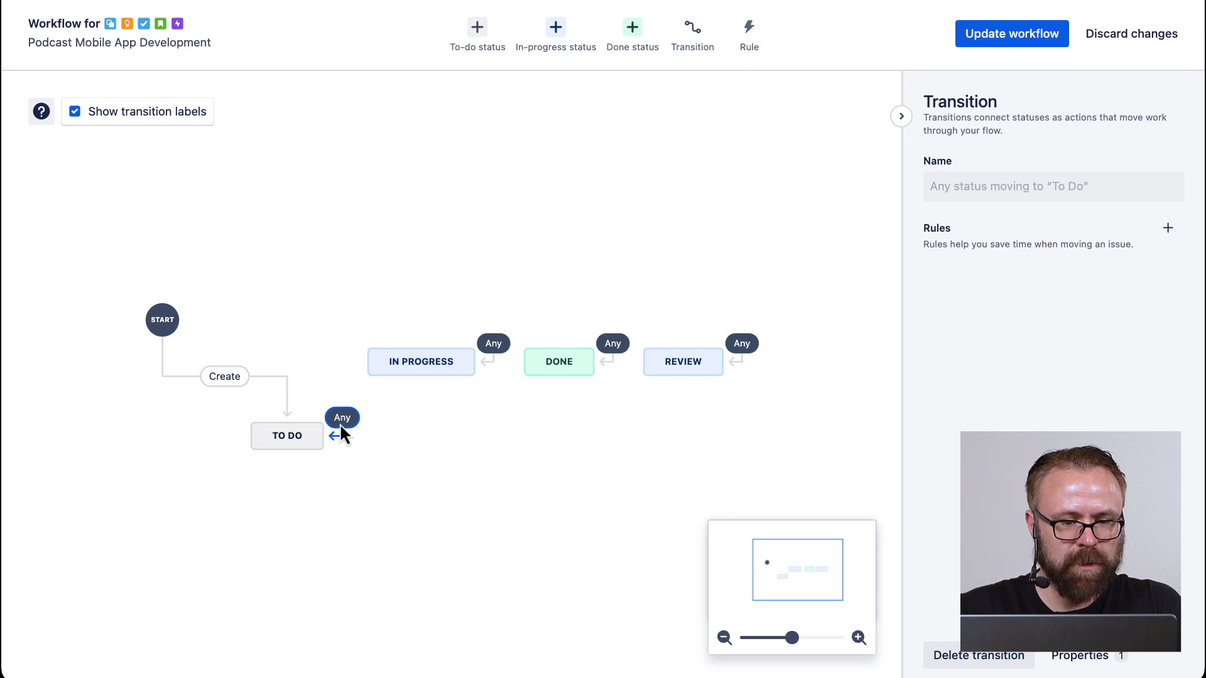
mouse_move(307, 438)
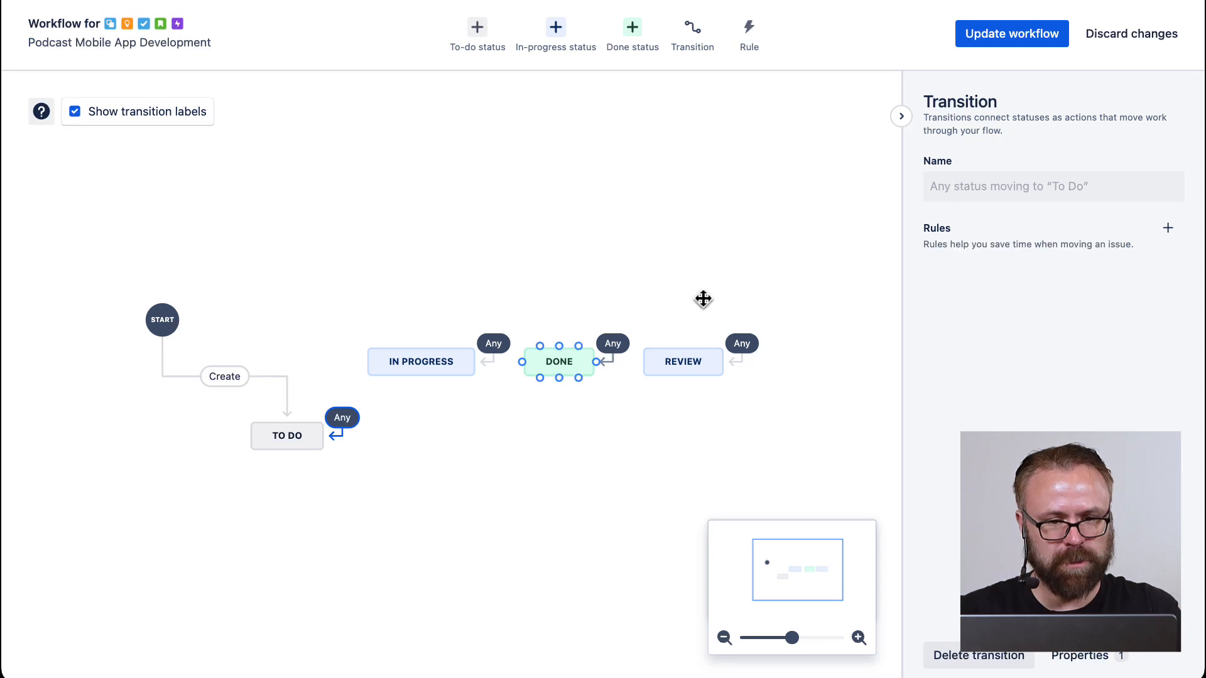
left_click(1014, 39)
Confirm saving the rerouted workflow for the selected issue types.
left_click(758, 257)
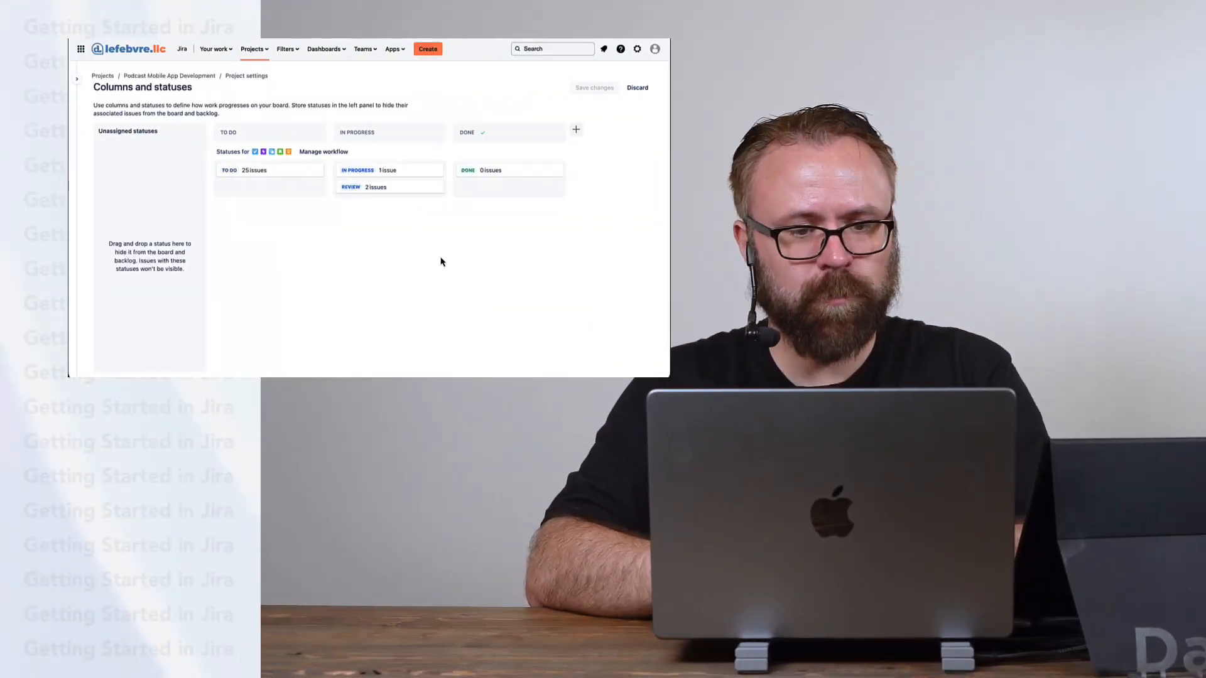
Add an in-progress status named 'Approval' and save the workflow for all issue types.
left_click(333, 154)
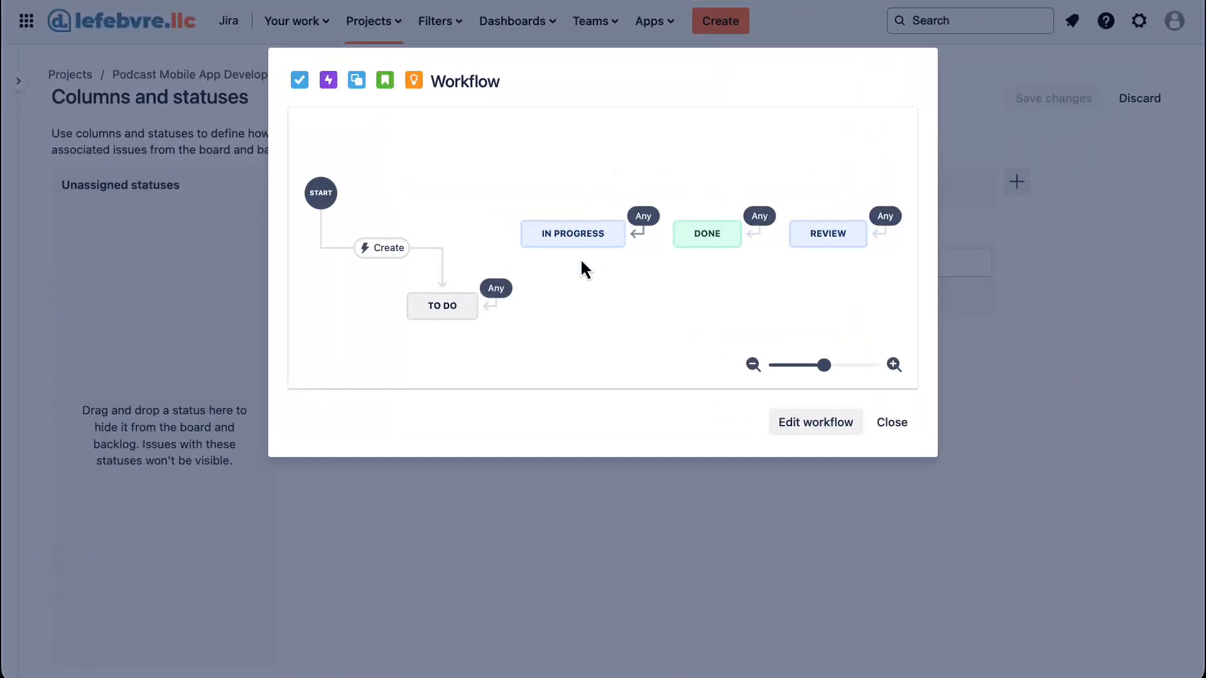
left_click(805, 421)
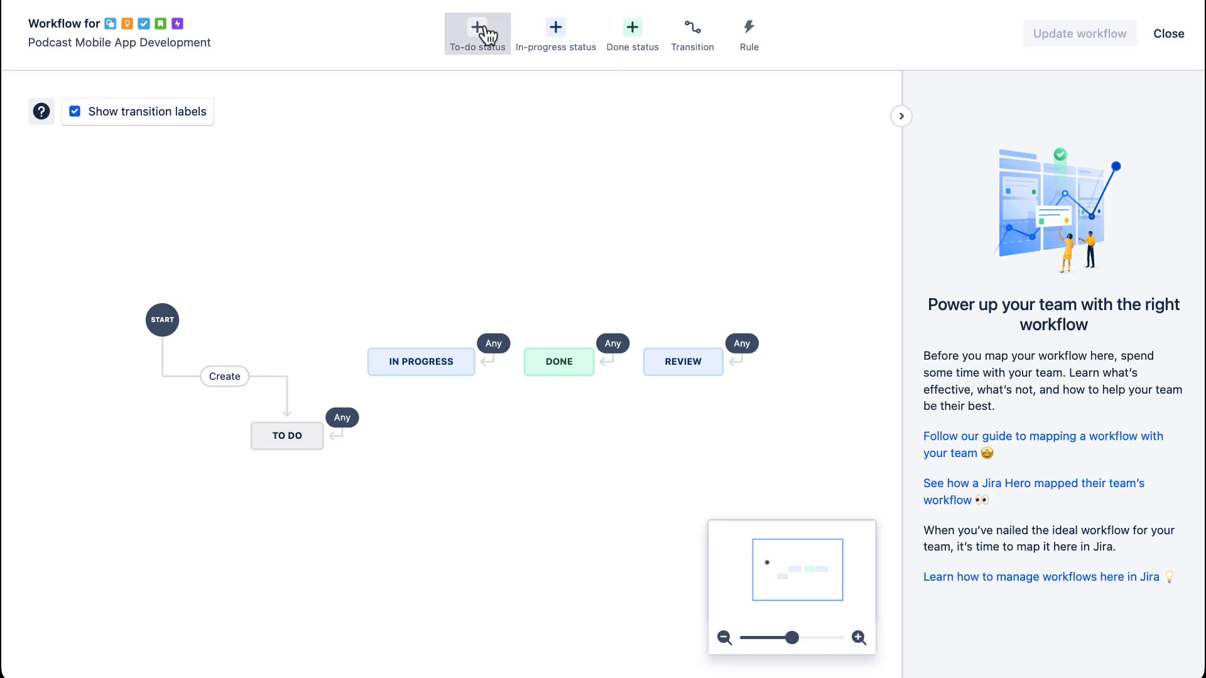
left_click(551, 33)
type("Approval” (new")
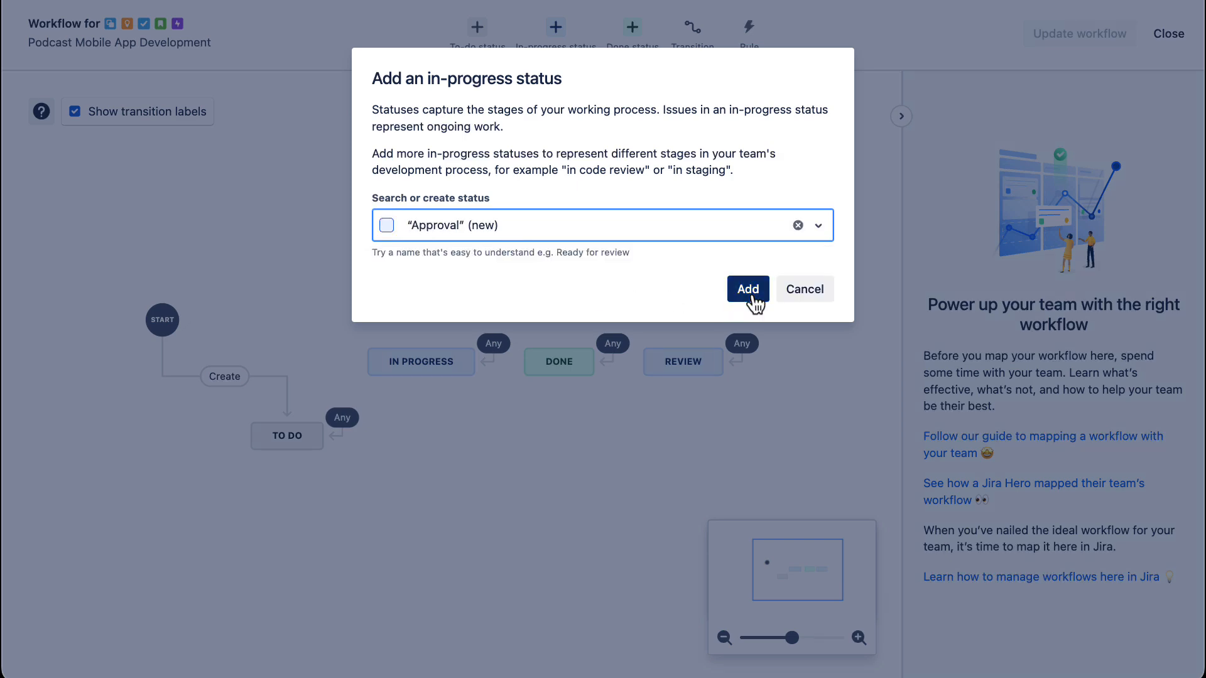
left_click(751, 295)
left_click(1033, 38)
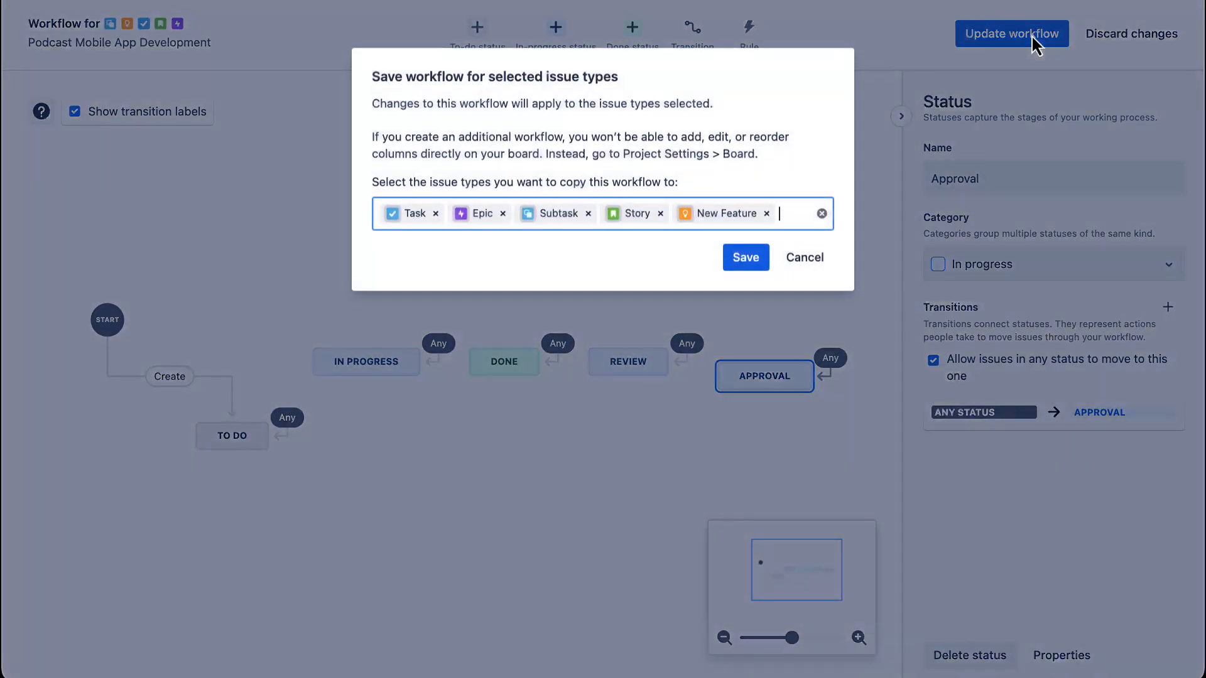
left_click(746, 264)
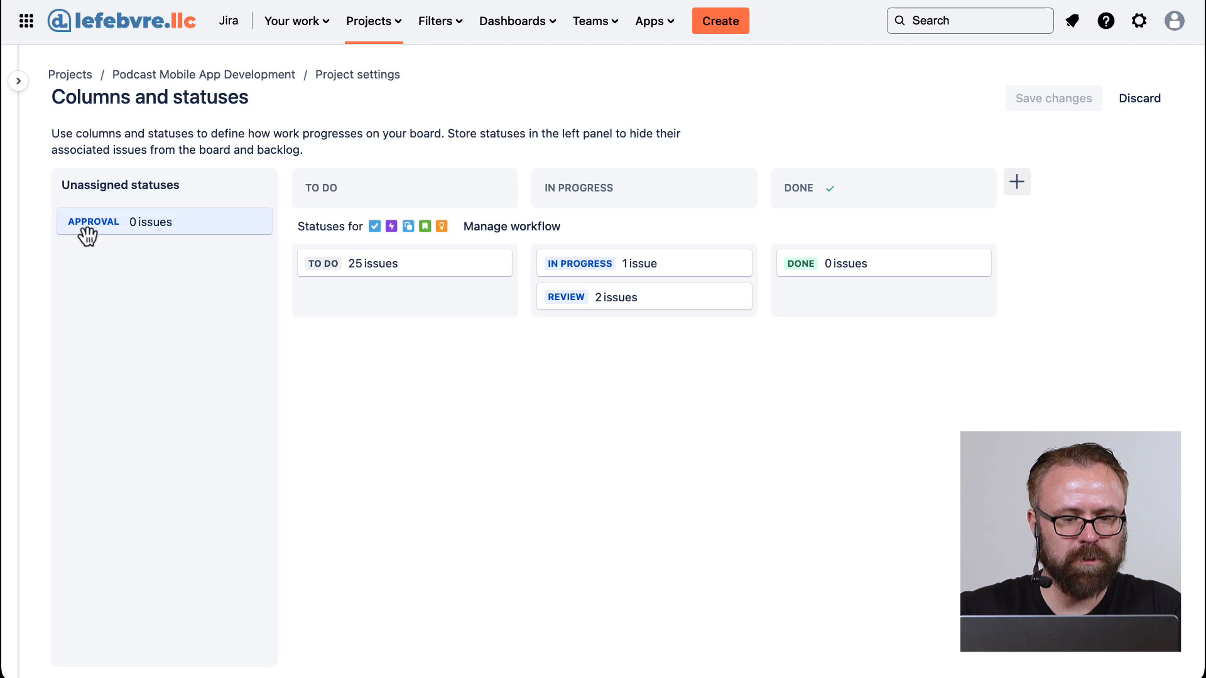
Put Approval in the In Progress column, save the layout, and open Project settings.
left_click_drag(84, 234, 636, 285)
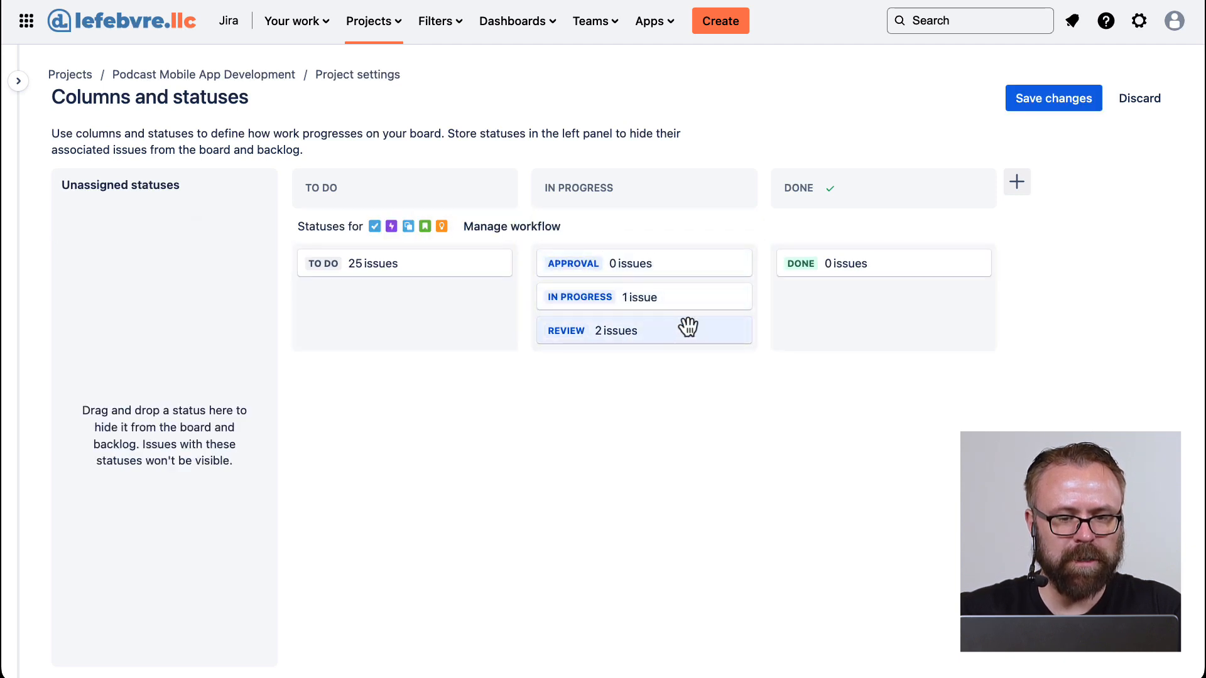
left_click(1050, 109)
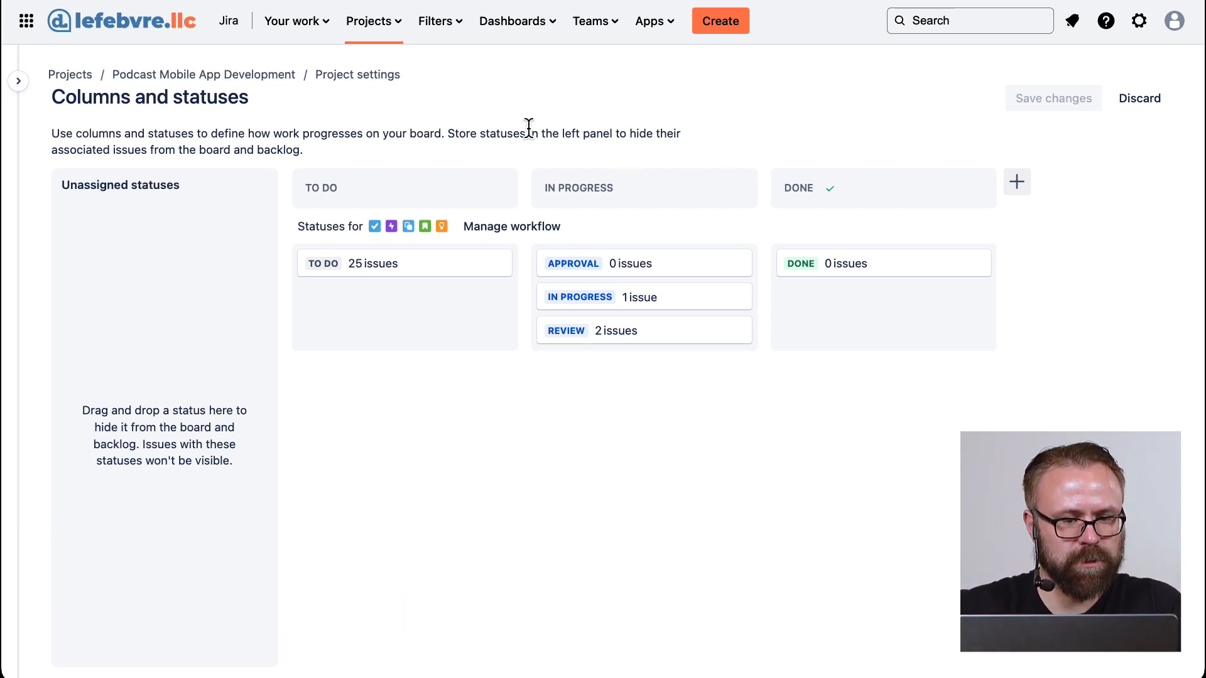
left_click(392, 79)
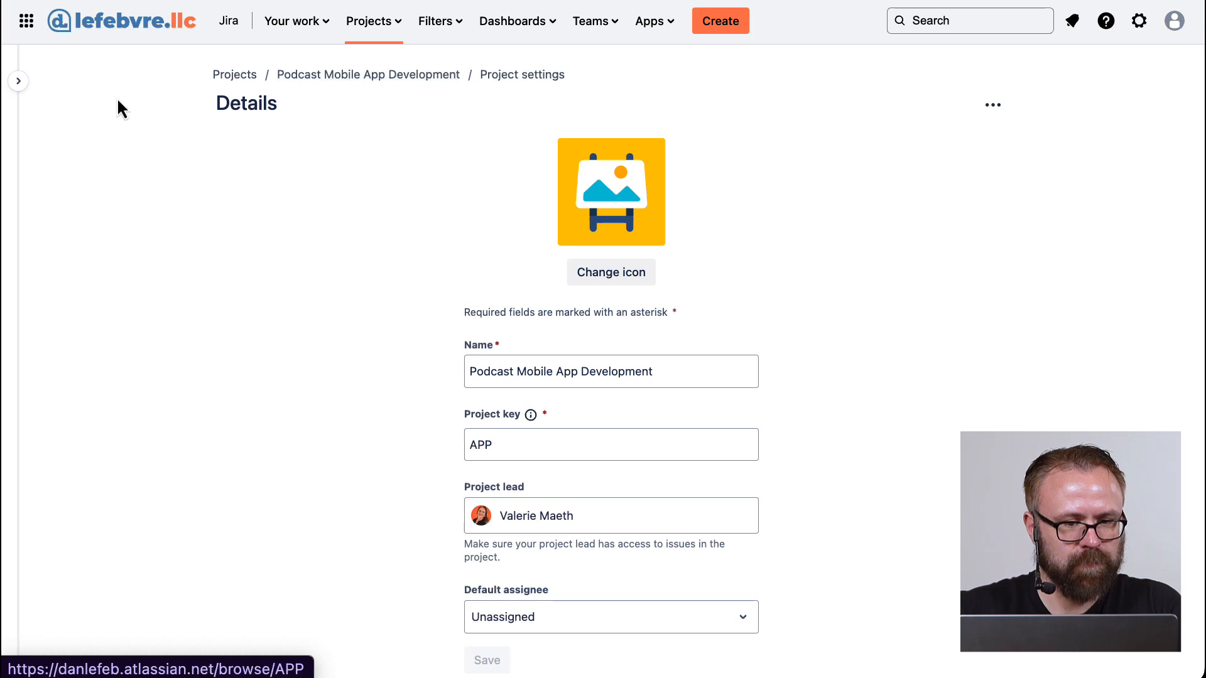
Go to the project's Features settings page and collapse the settings sidebar.
left_click(18, 81)
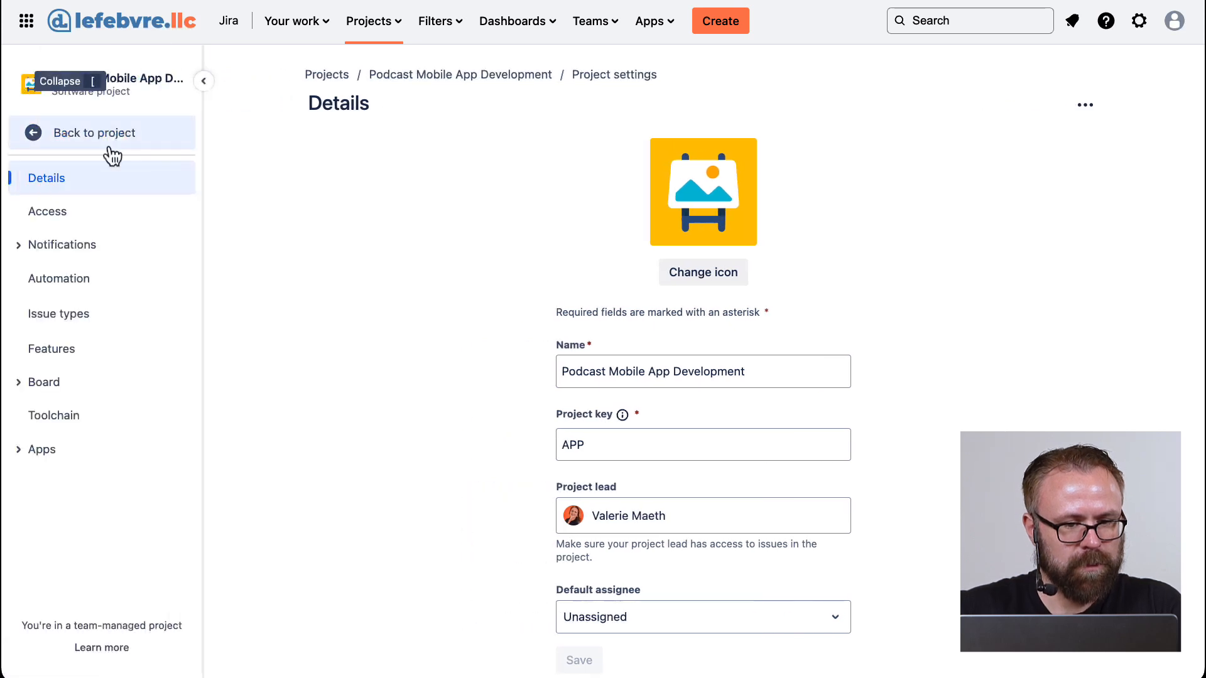
left_click(71, 355)
left_click(213, 93)
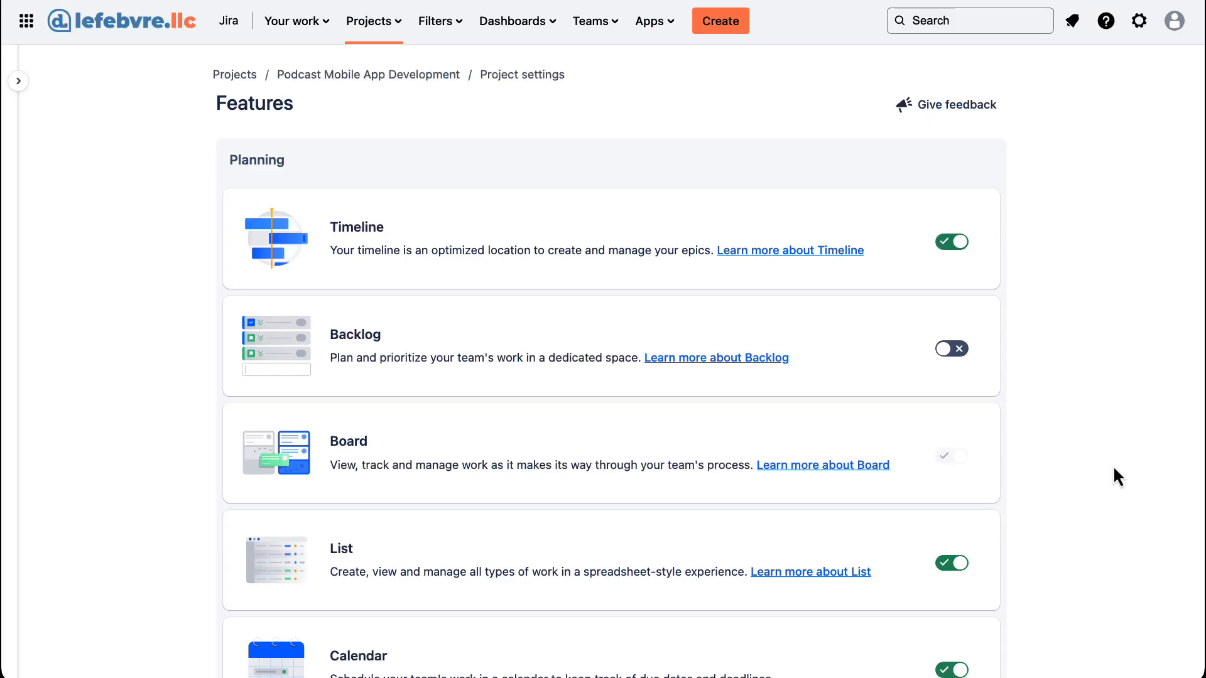
Switch on the Backlog, Sprints and Estimation toggles, with Story points as the estimate.
scroll(1068, 414, "down", 1)
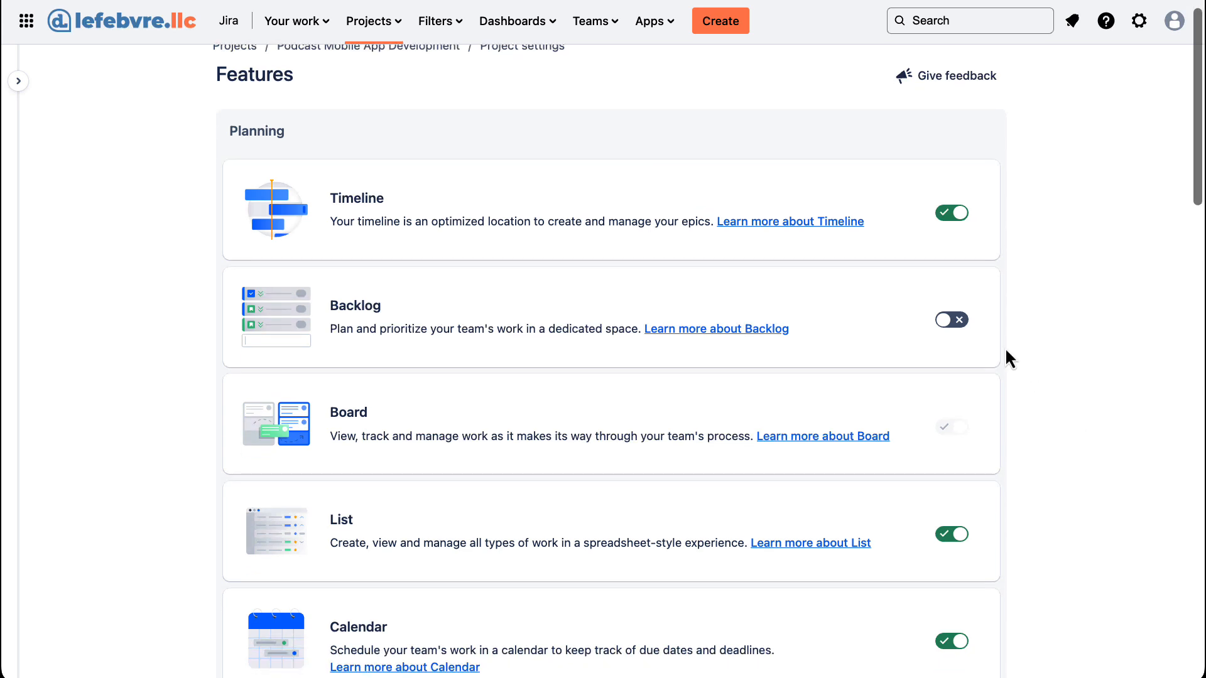
left_click(956, 331)
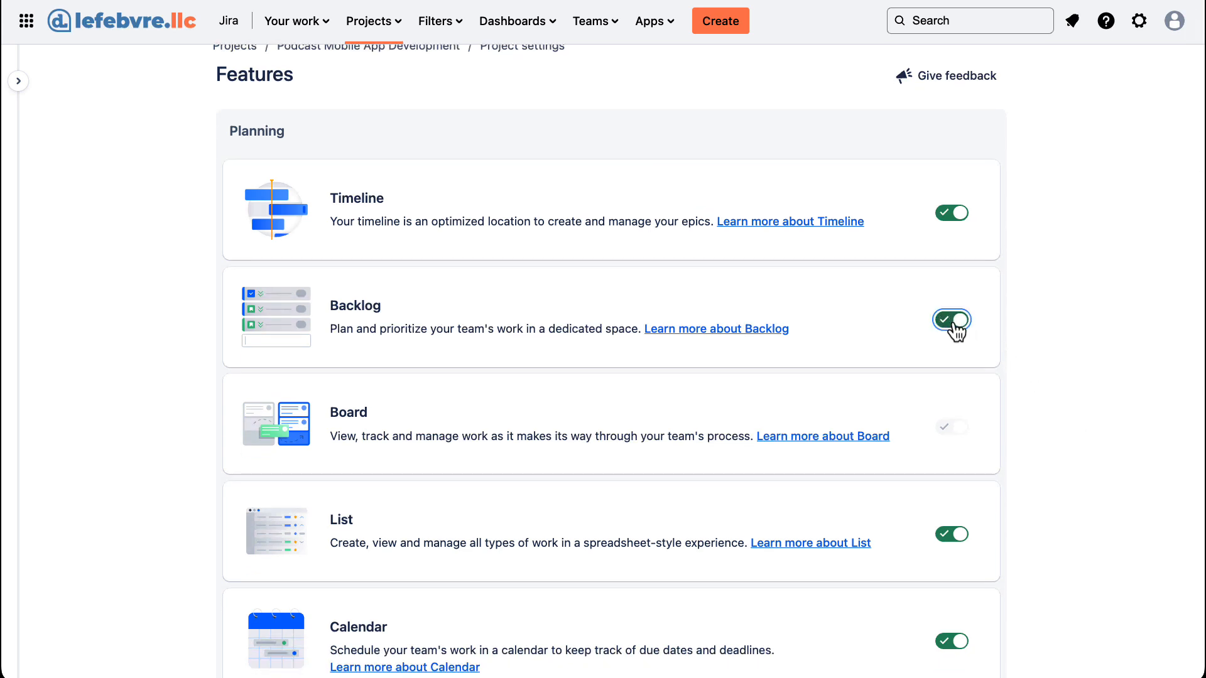
scroll(1000, 431, "down", 6)
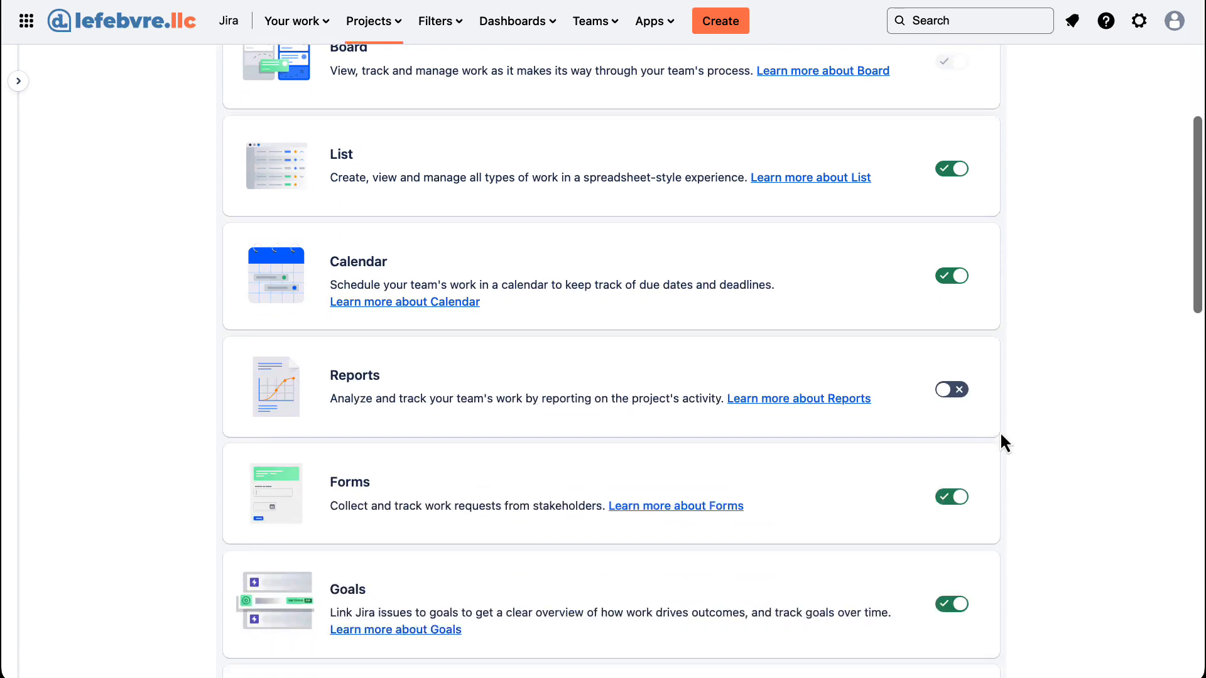
scroll(1001, 434, "down", 6)
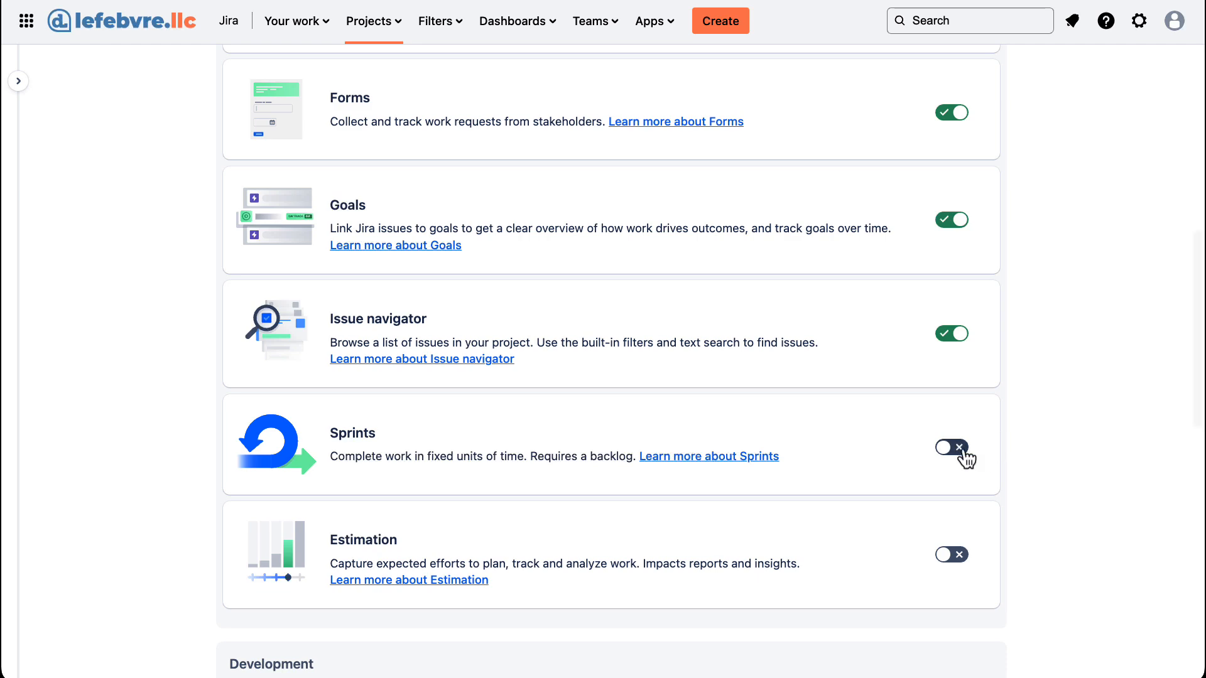
left_click(962, 452)
scroll(1049, 470, "down", 3)
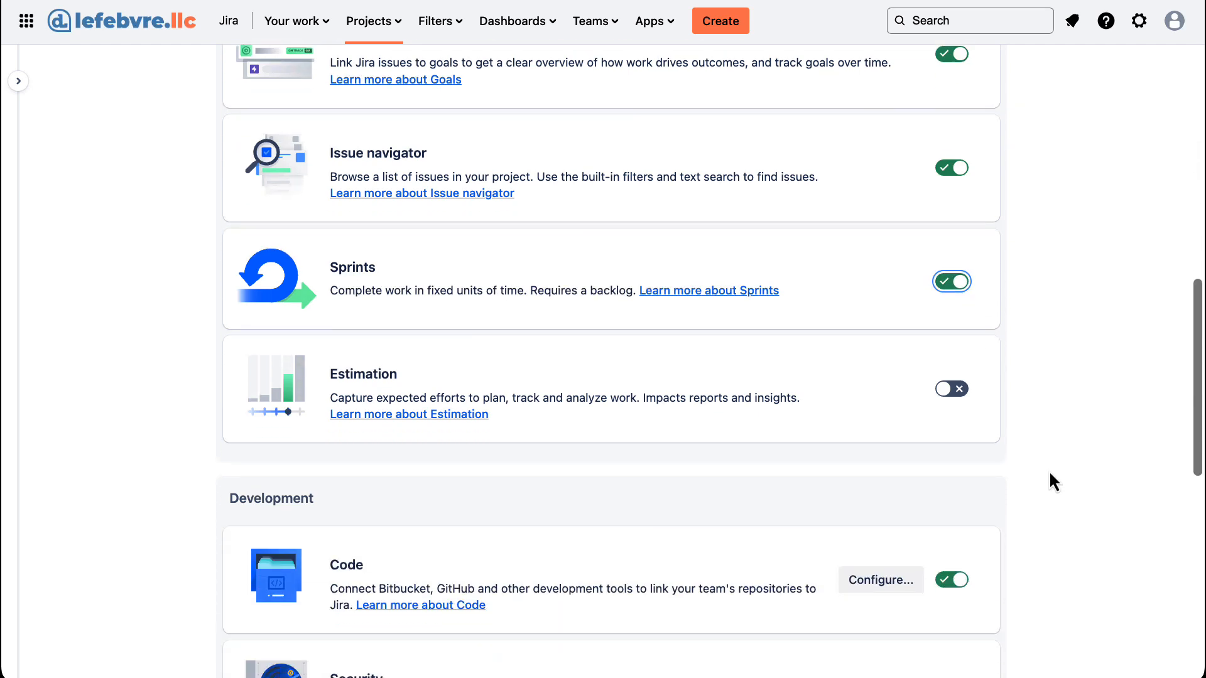
left_click(961, 392)
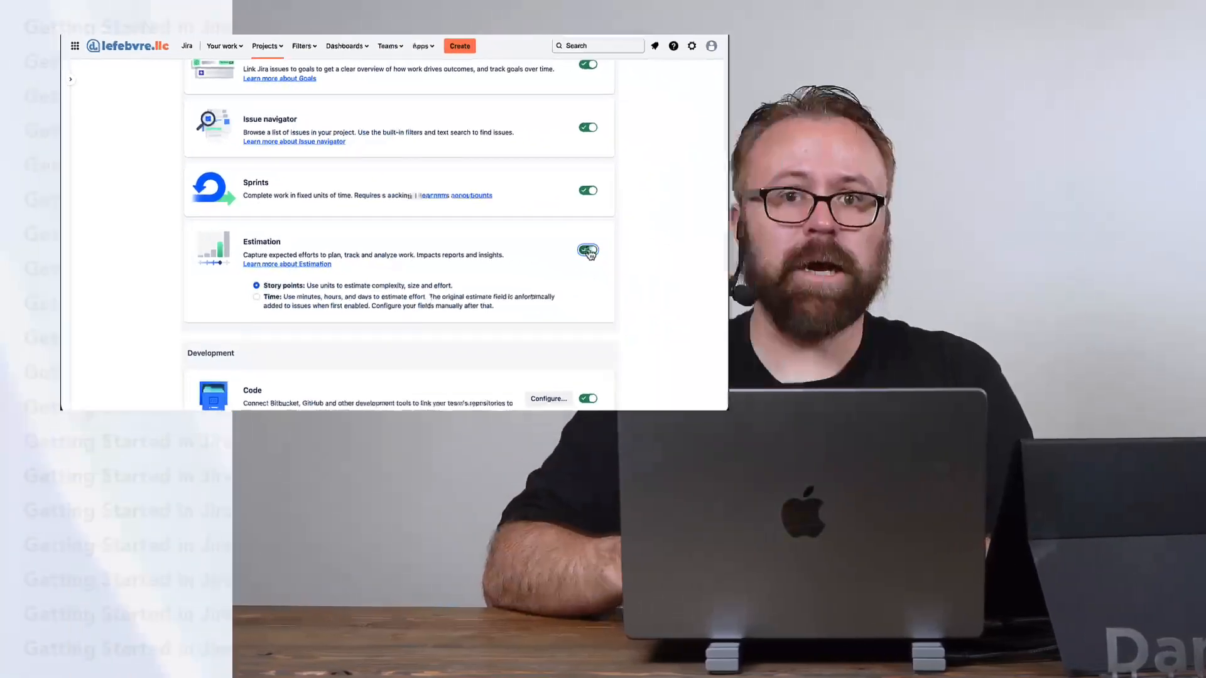
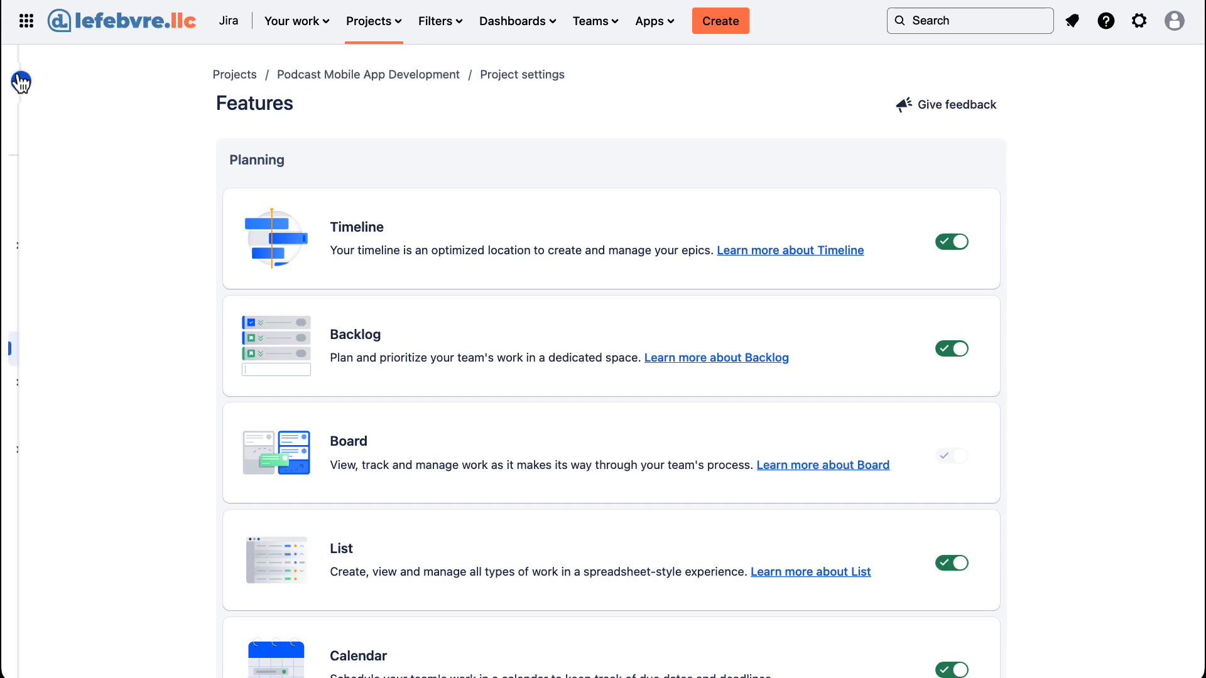
Leave the Features settings and return to the empty APP board of Podcast Mobile App Development.
left_click(18, 80)
left_click(77, 139)
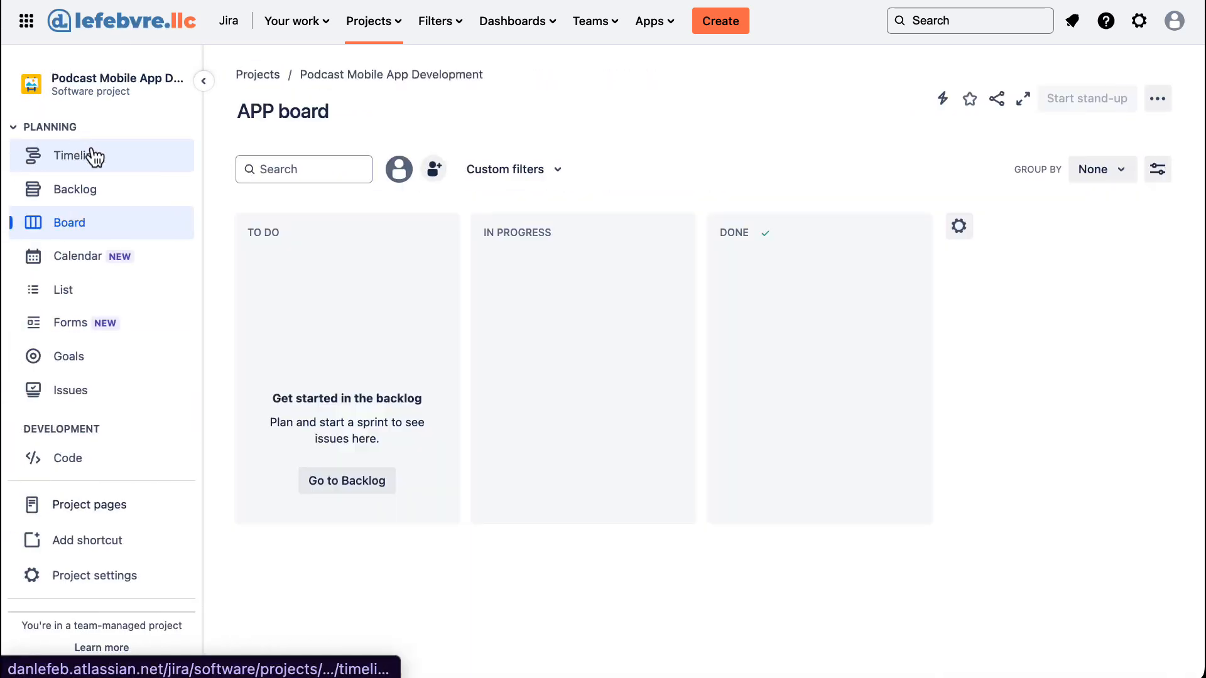
Open the APP project's backlog.
left_click(204, 80)
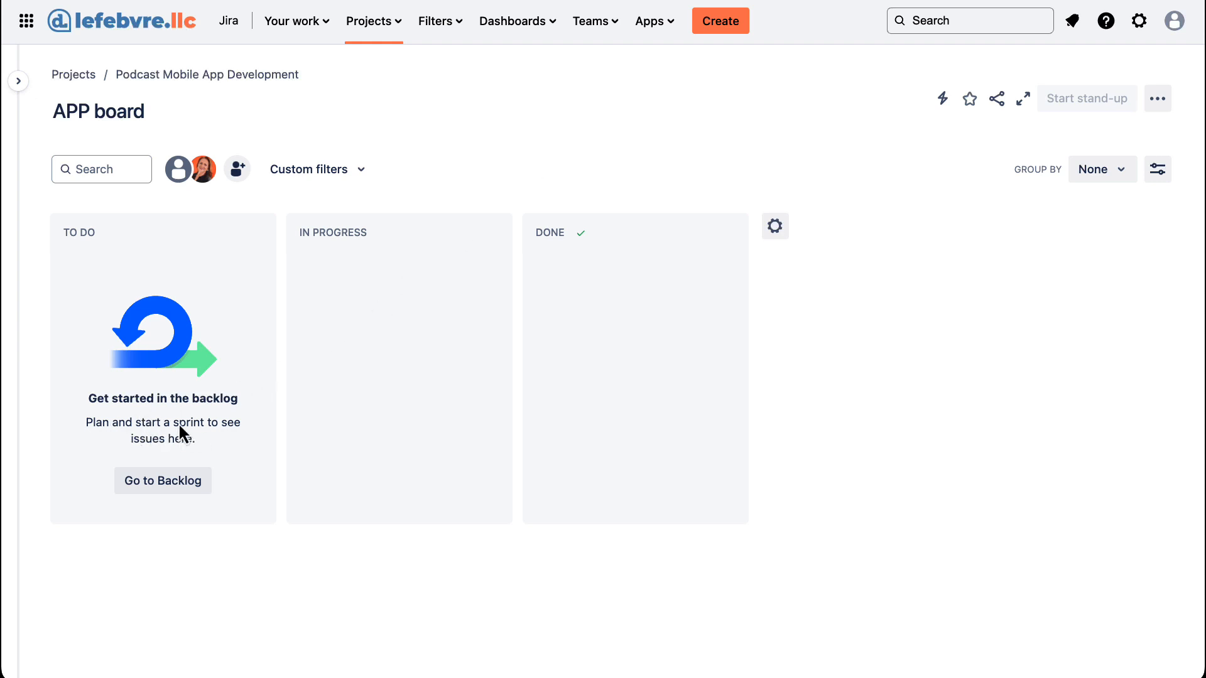
left_click(24, 88)
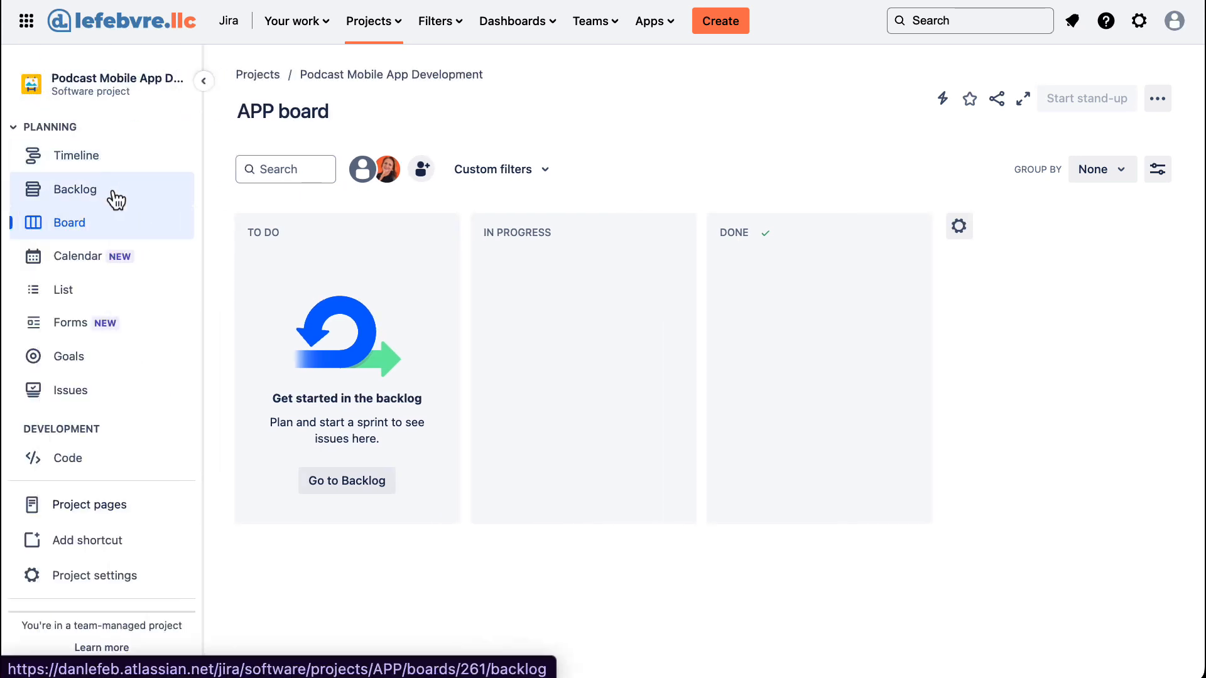
left_click(74, 202)
left_click(198, 81)
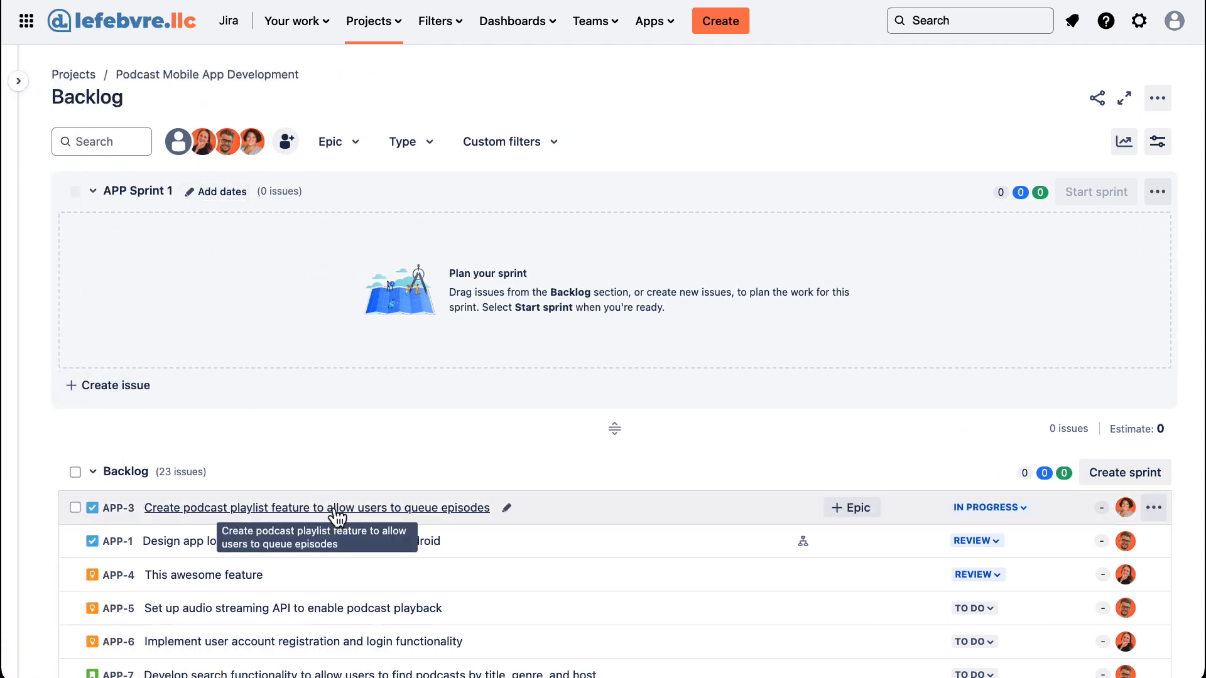
Give APP-3 a story point estimate of 2 and move it into APP Sprint 1.
left_click(578, 518)
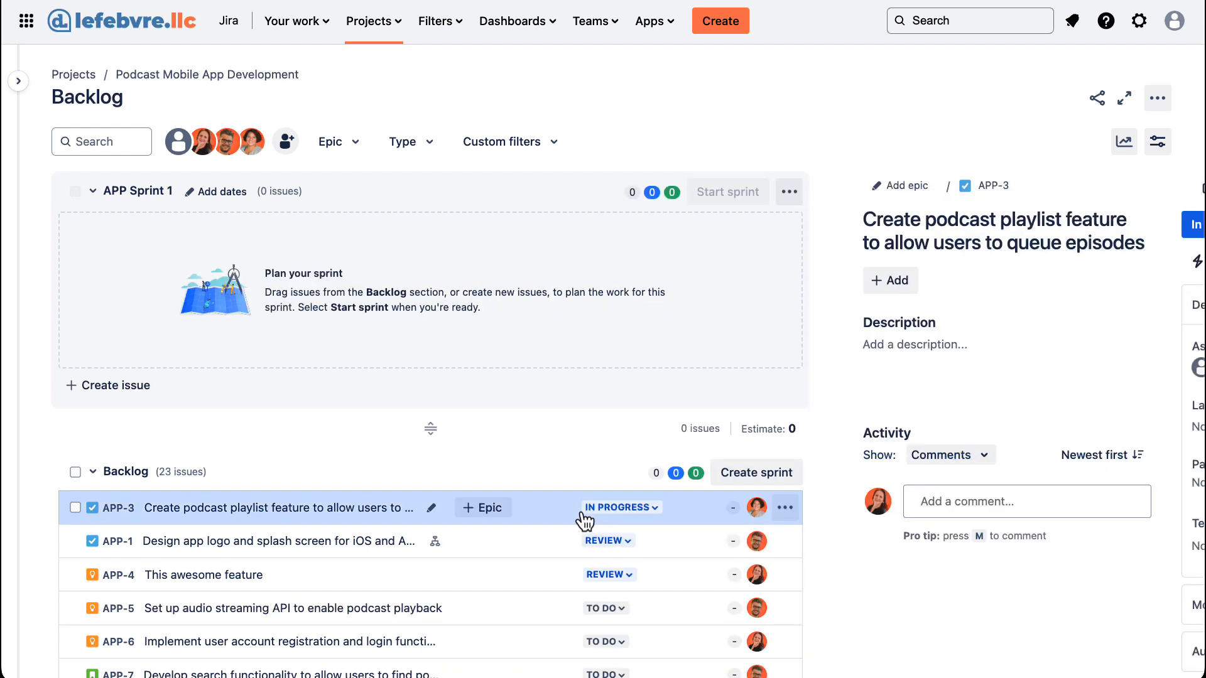
scroll(931, 454, "down", 5)
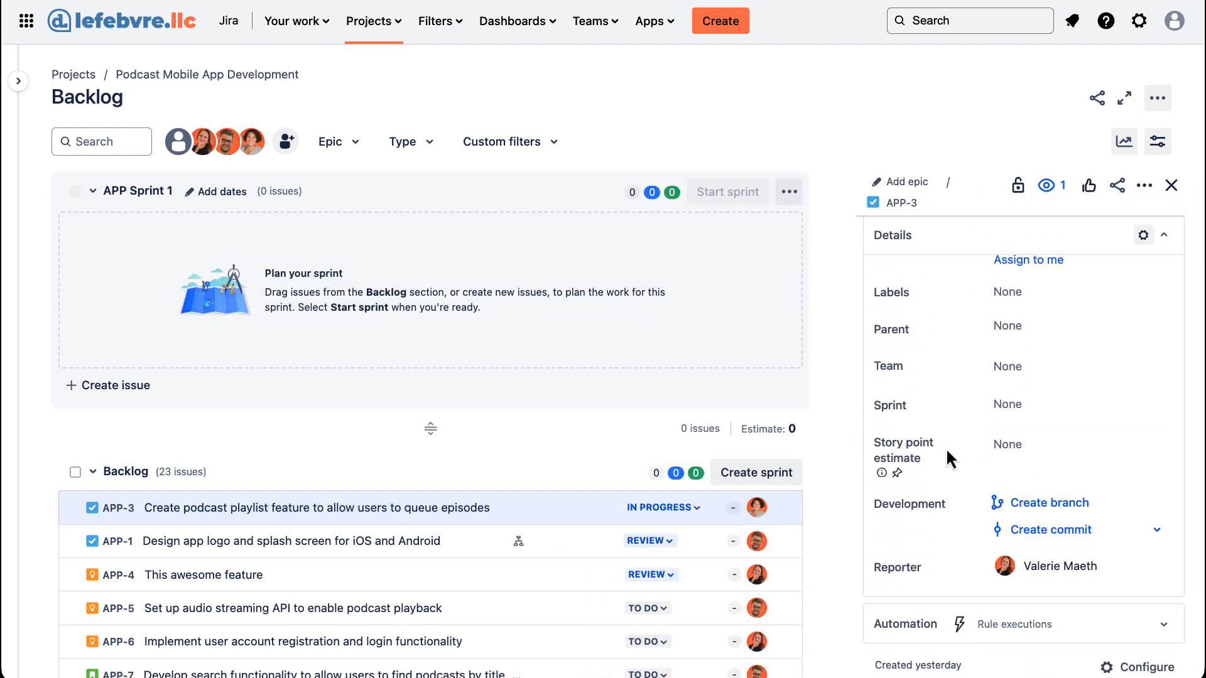
left_click(1034, 446)
type("2")
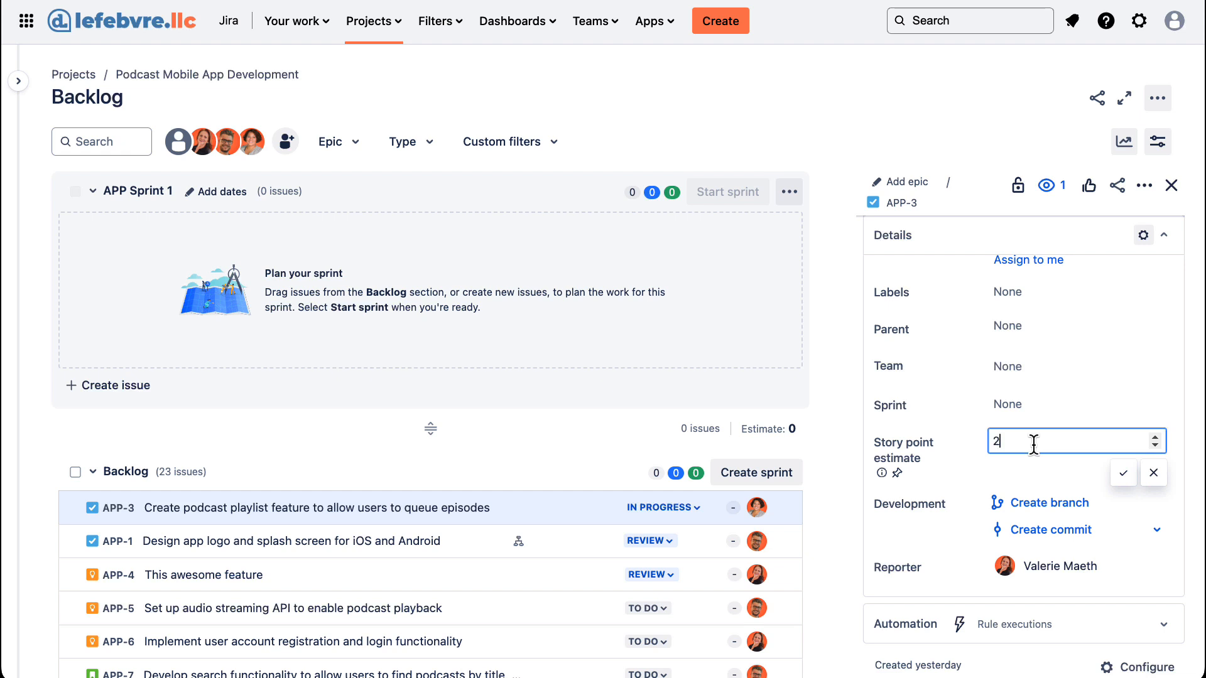
left_click(1120, 470)
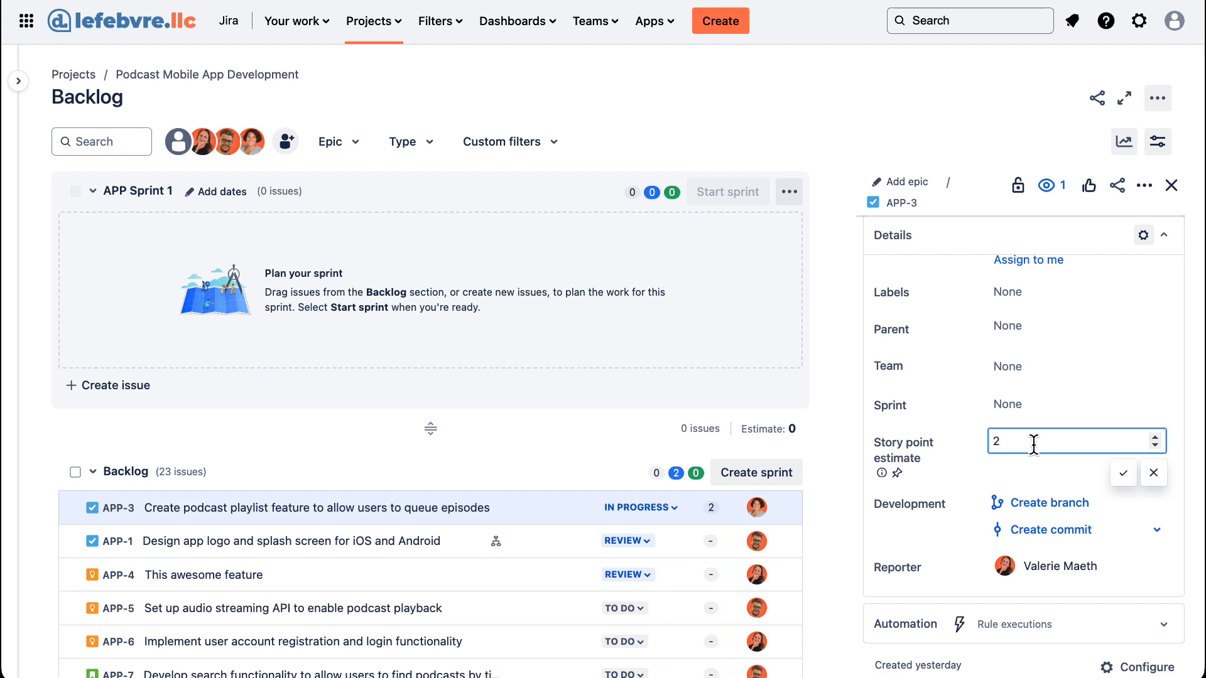
left_click(1186, 184)
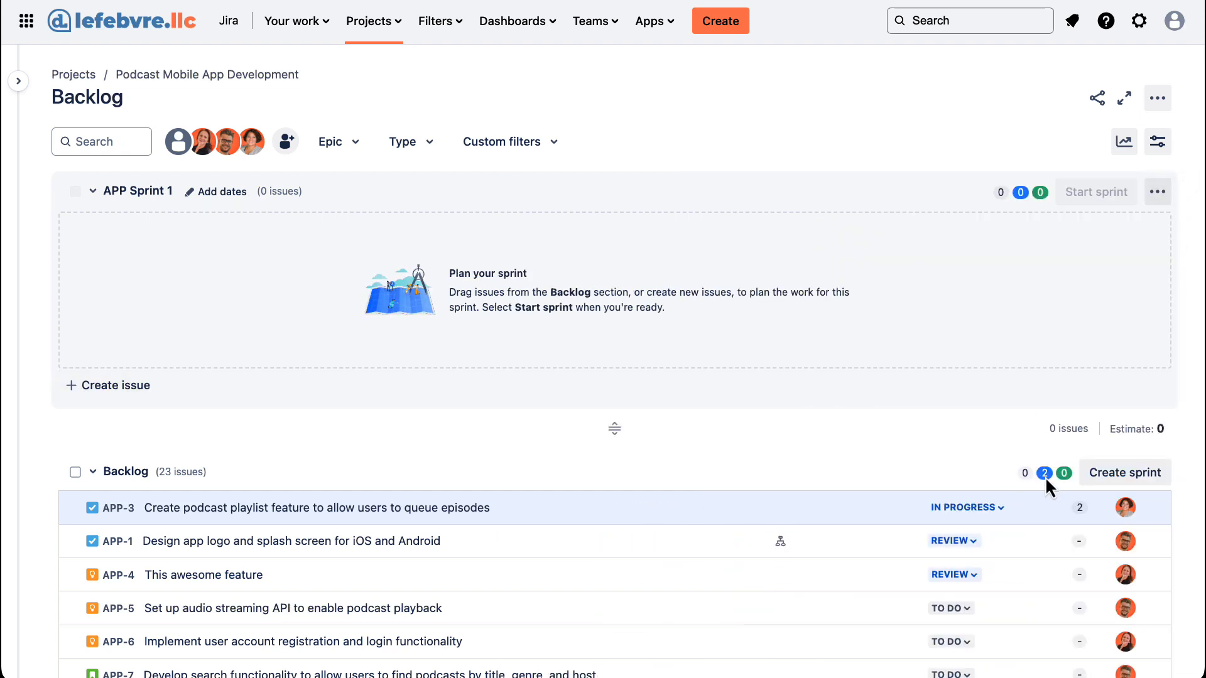
left_click_drag(705, 519, 706, 292)
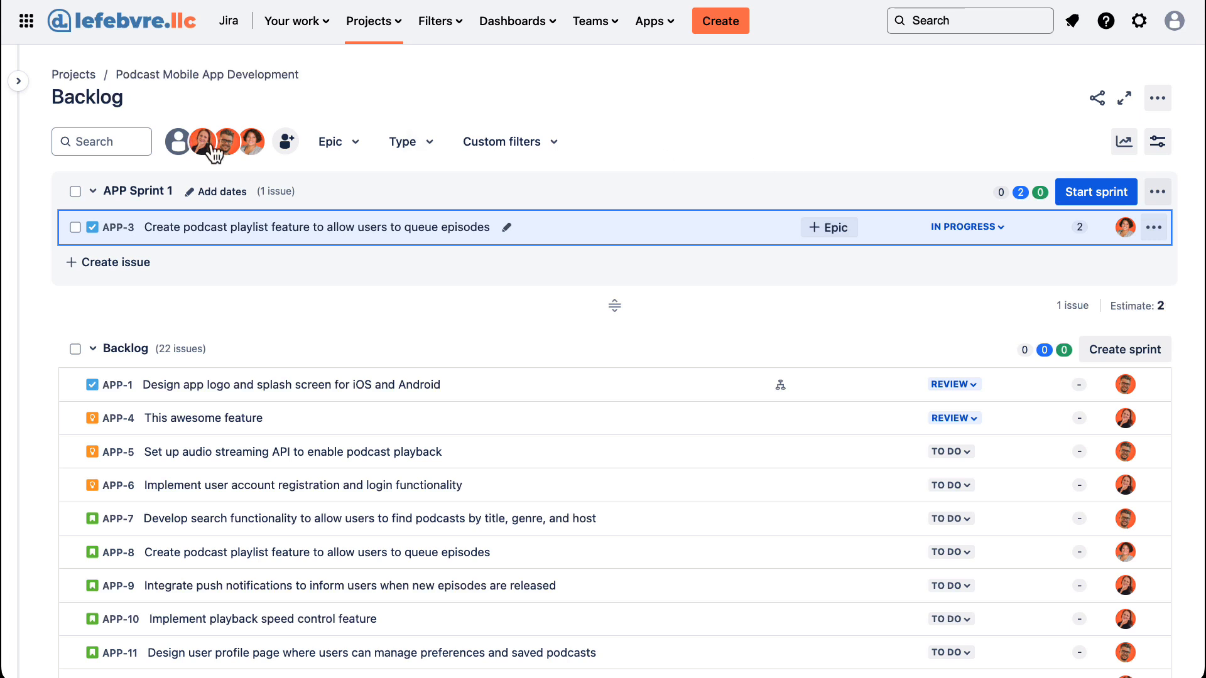
left_click(17, 82)
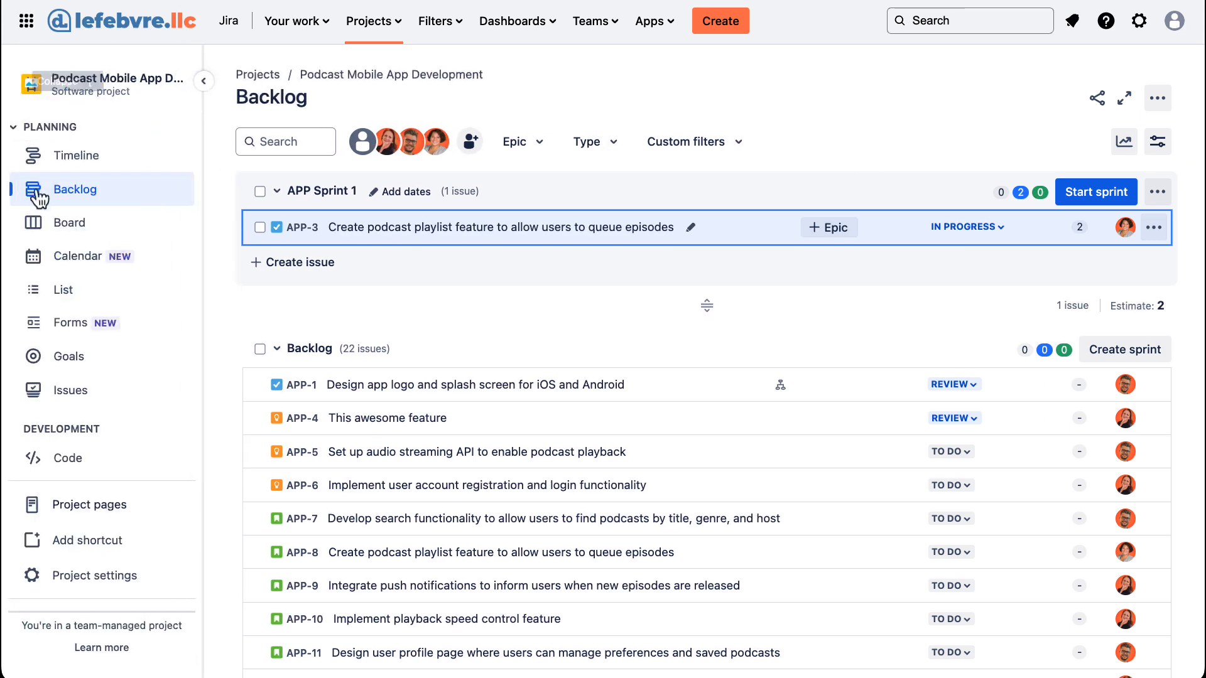
Look through the feature toggles on the project's Features settings page.
left_click(94, 573)
left_click(88, 349)
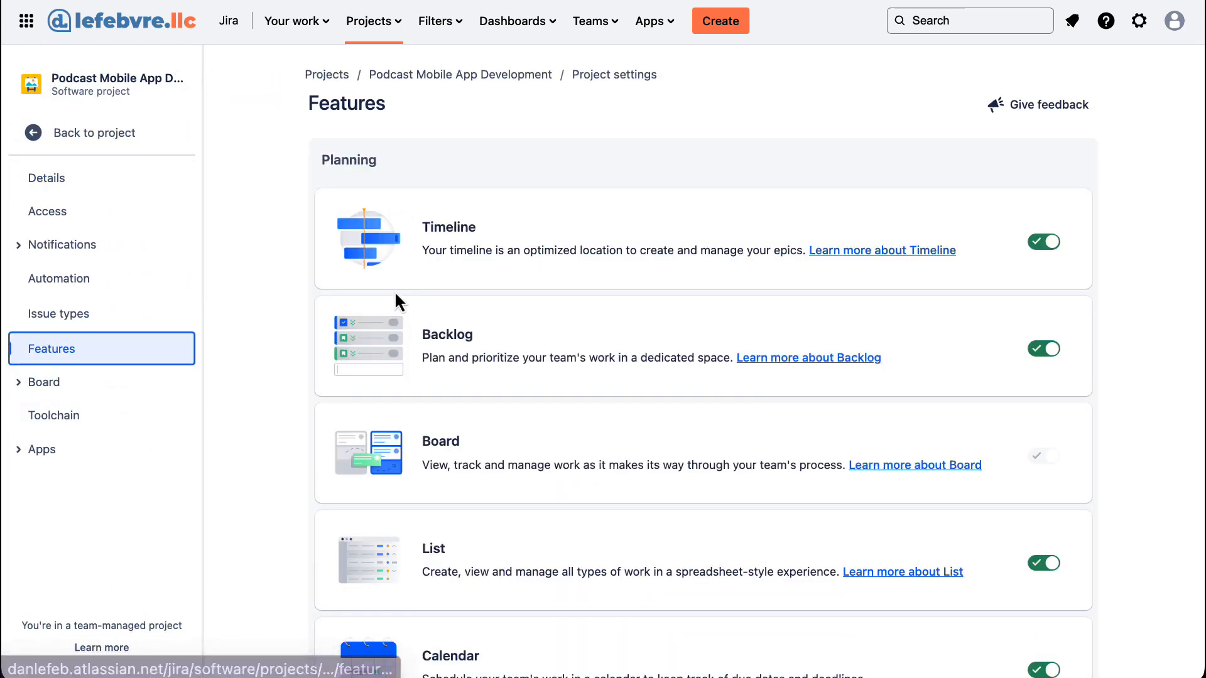
scroll(264, 235, "down", 12)
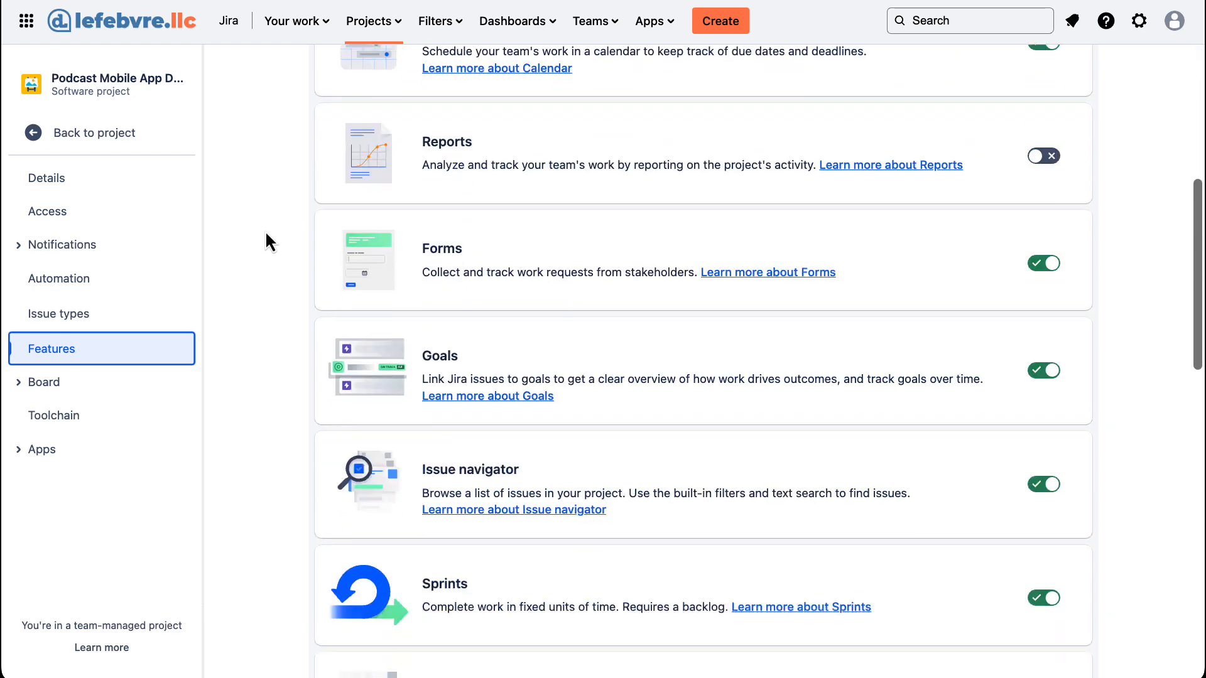
scroll(252, 269, "up", 10)
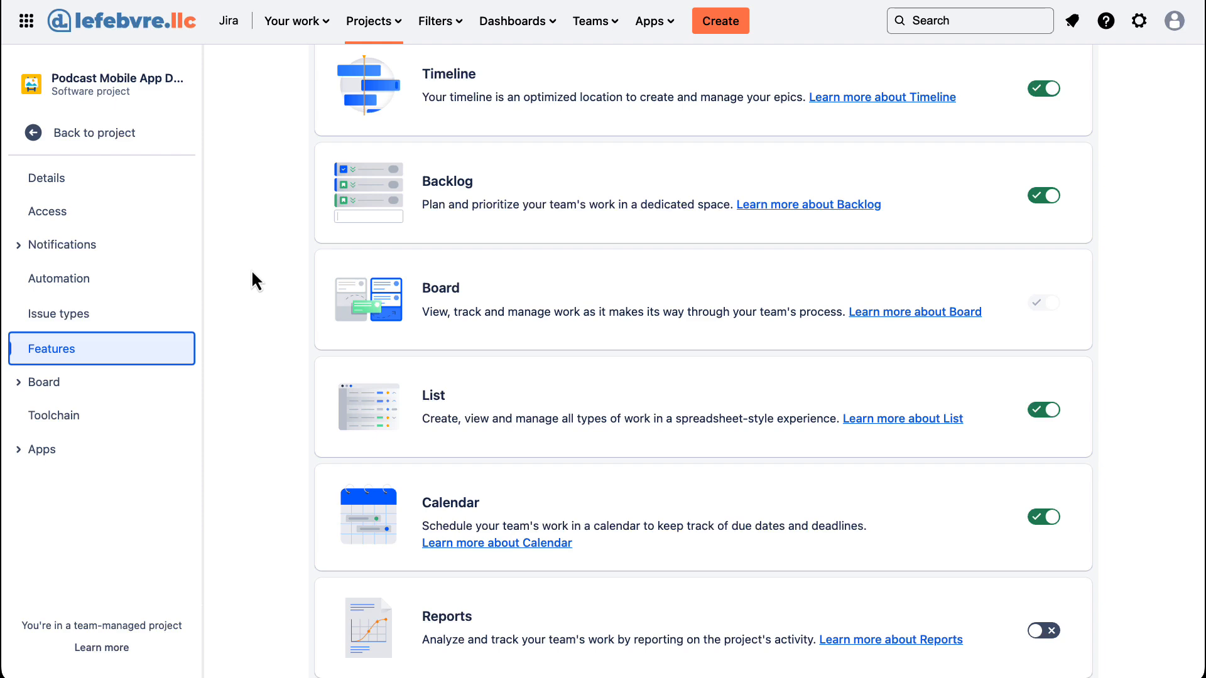
scroll(251, 277, "down", 3)
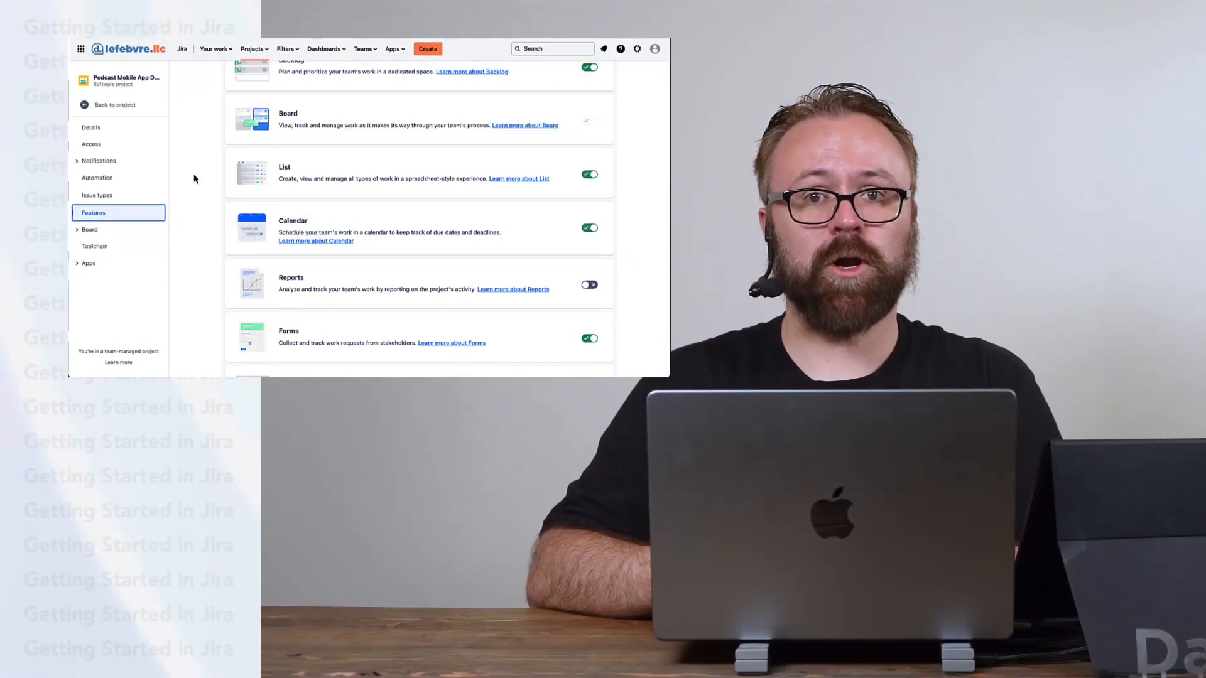
scroll(193, 179, "down", 3)
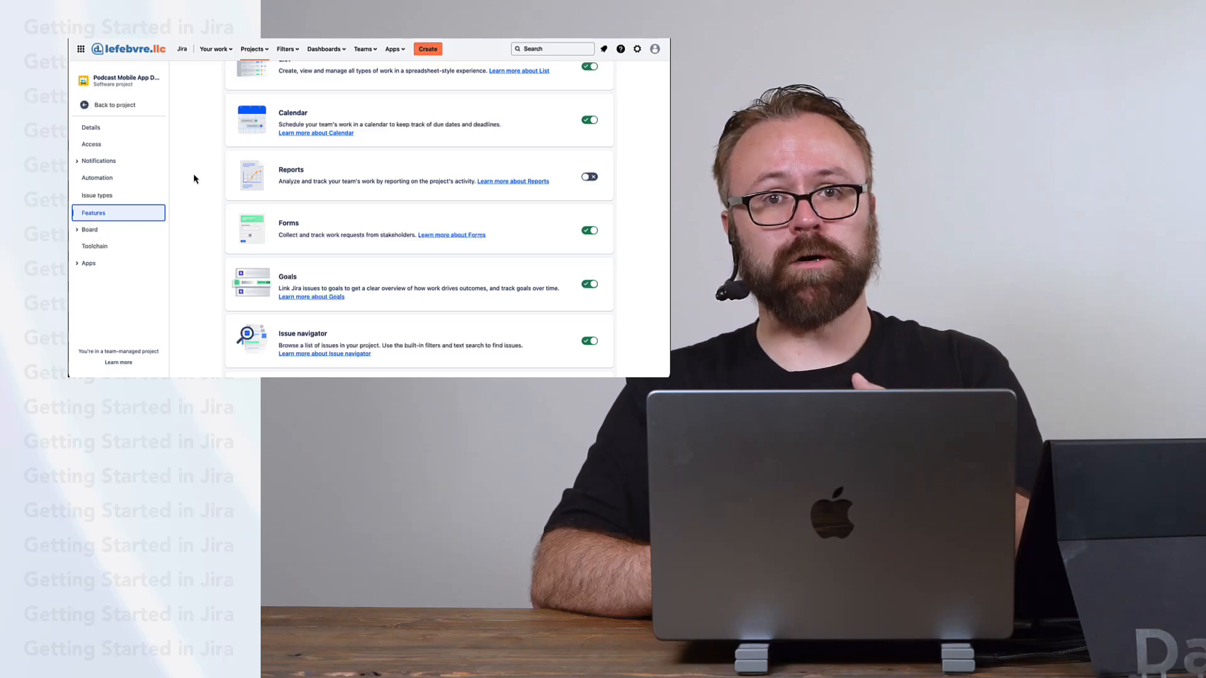
scroll(193, 179, "down", 2)
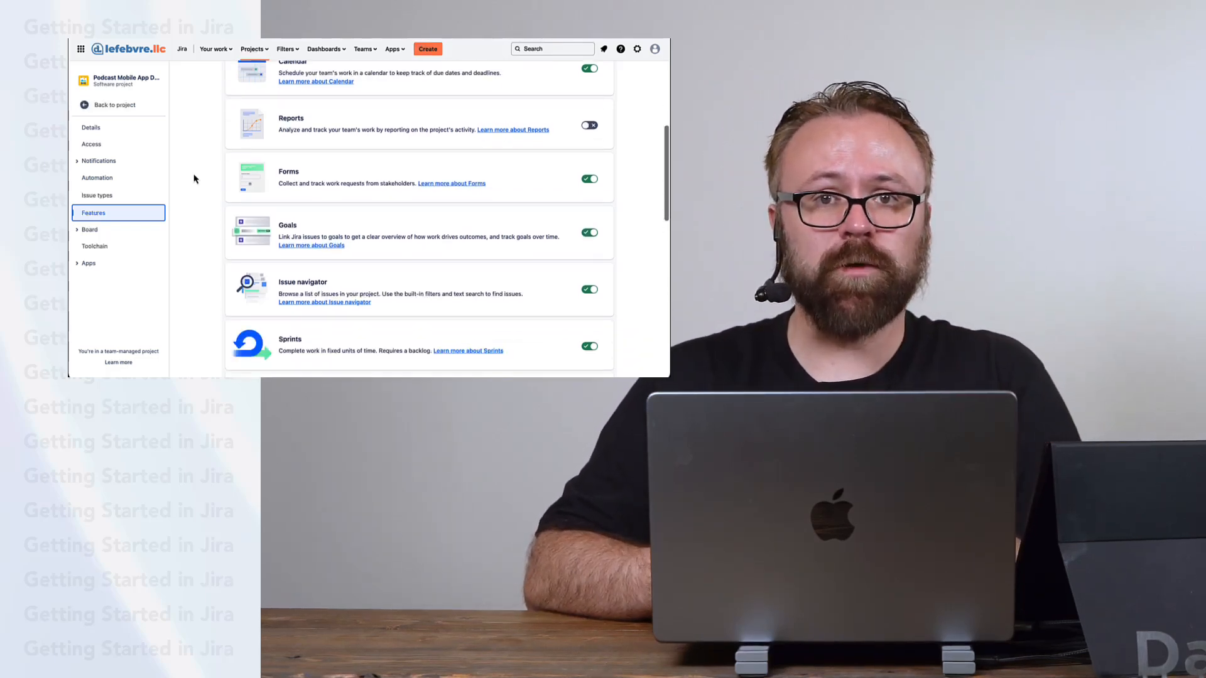
scroll(194, 179, "down", 2)
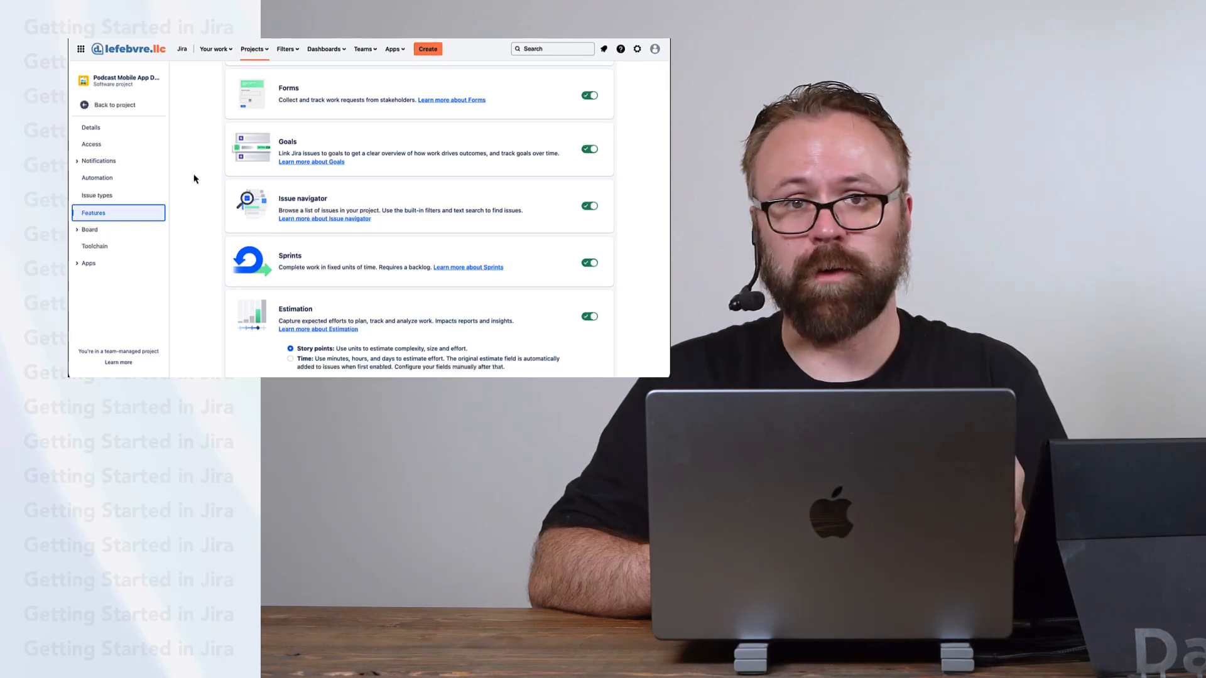
scroll(194, 179, "up", 5)
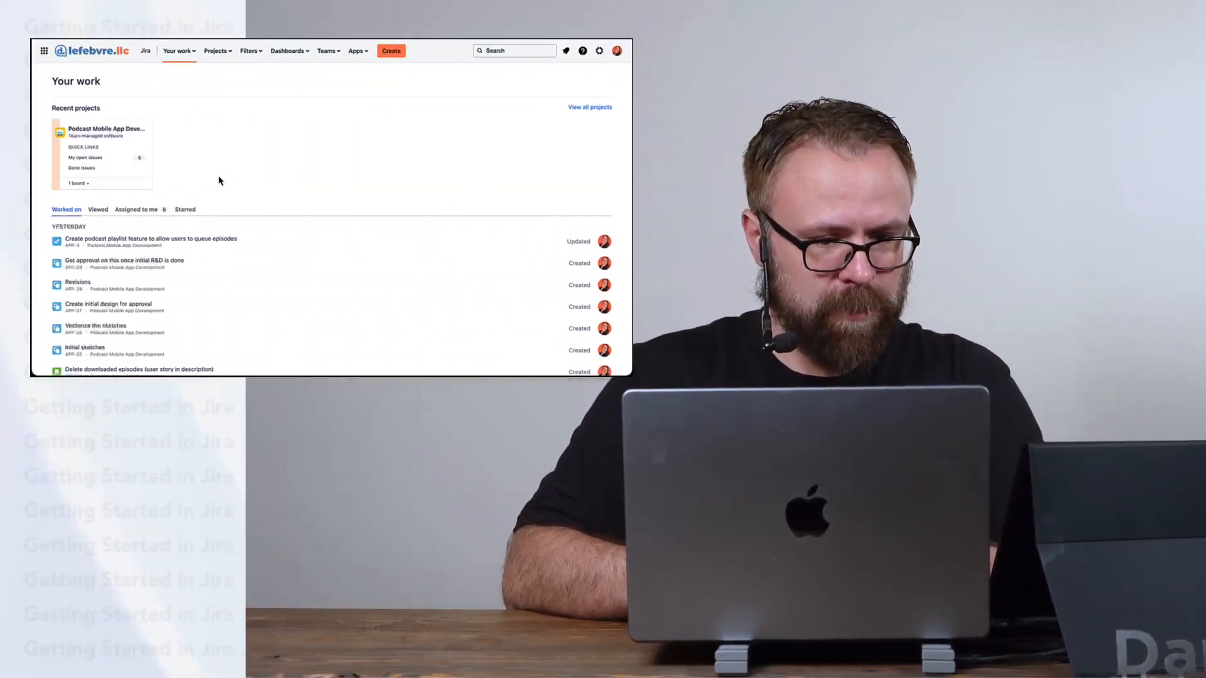
Open the Podcast Mobile App Development project from Recent projects and show its Timeline.
left_click(138, 145)
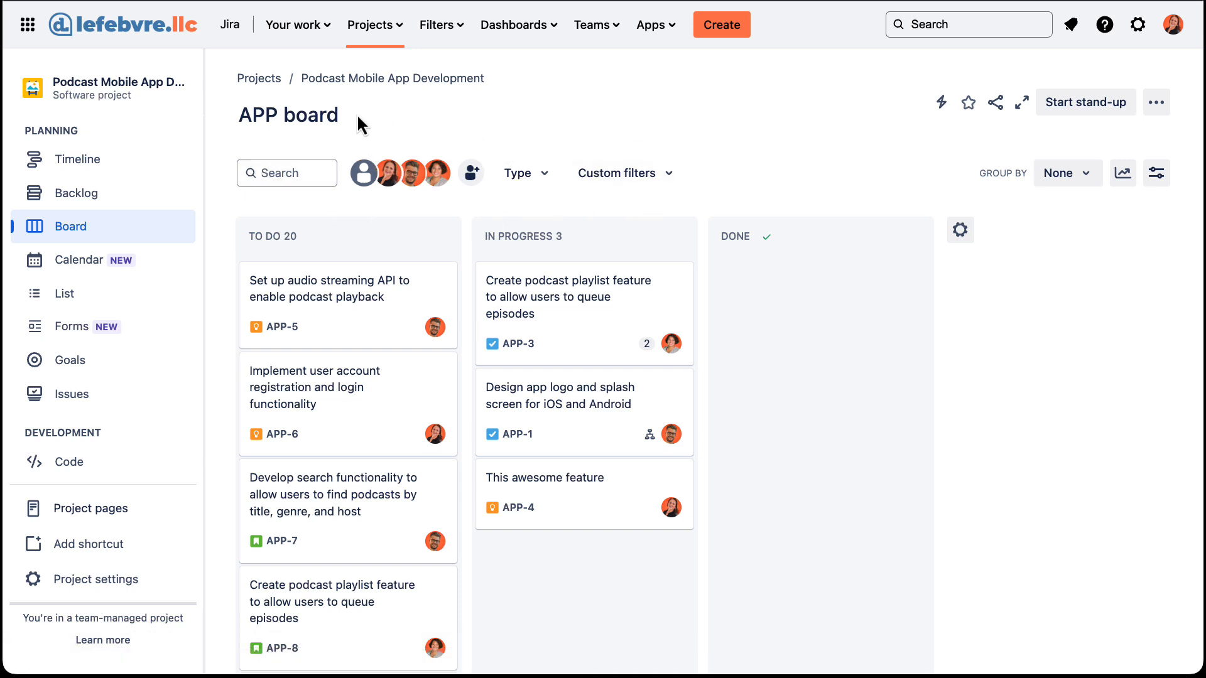
left_click(122, 162)
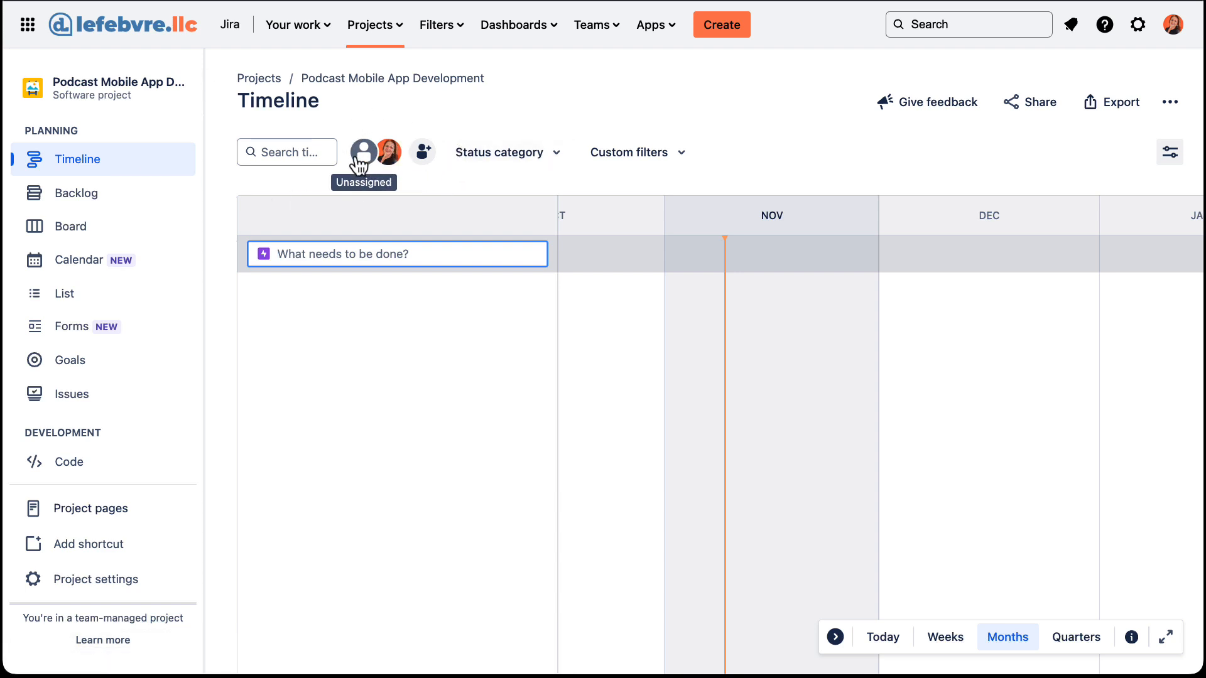
left_click(505, 159)
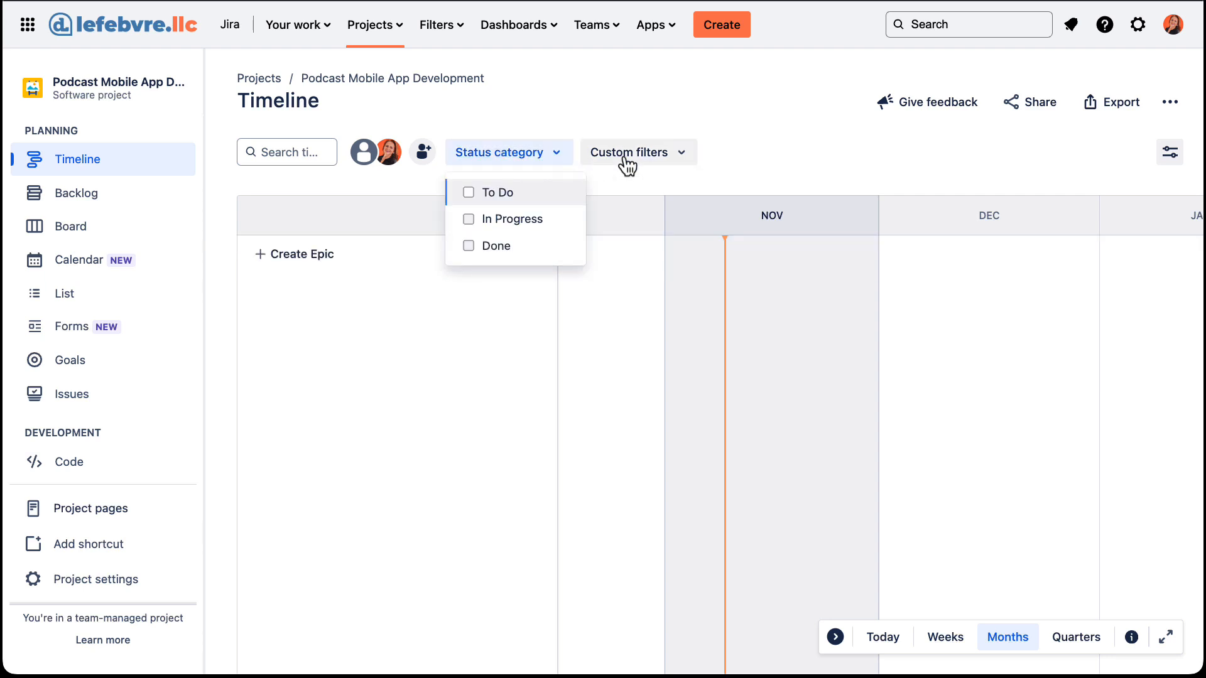
left_click(661, 158)
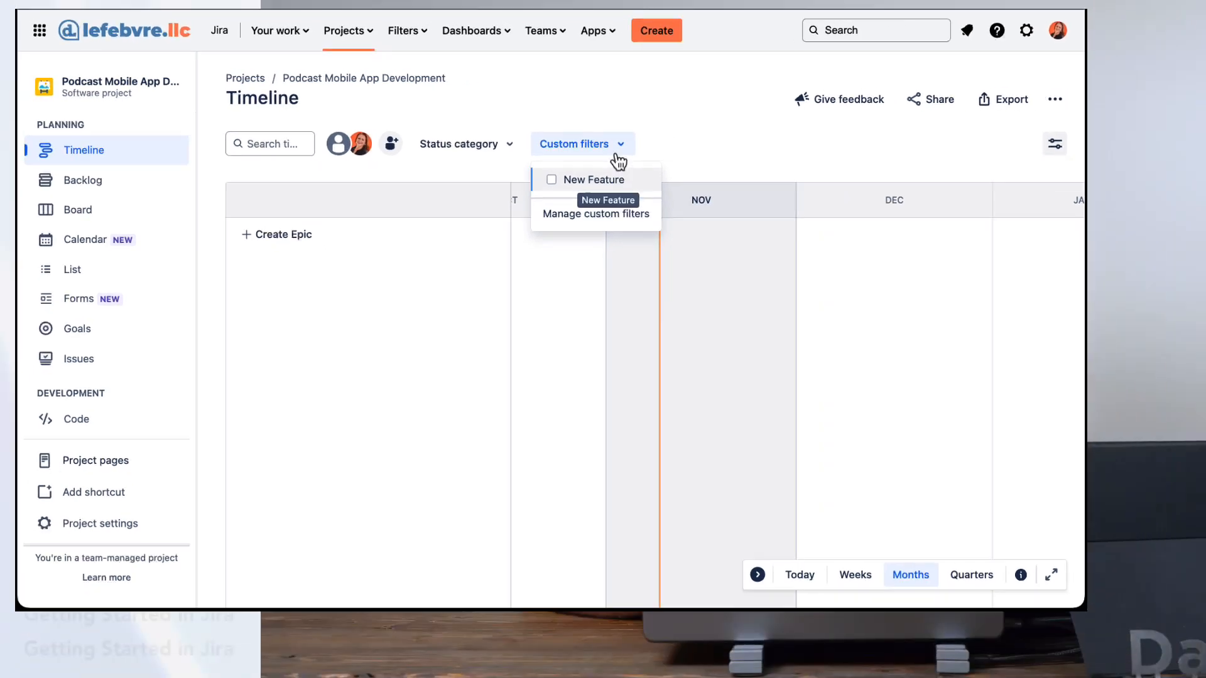
left_click(677, 161)
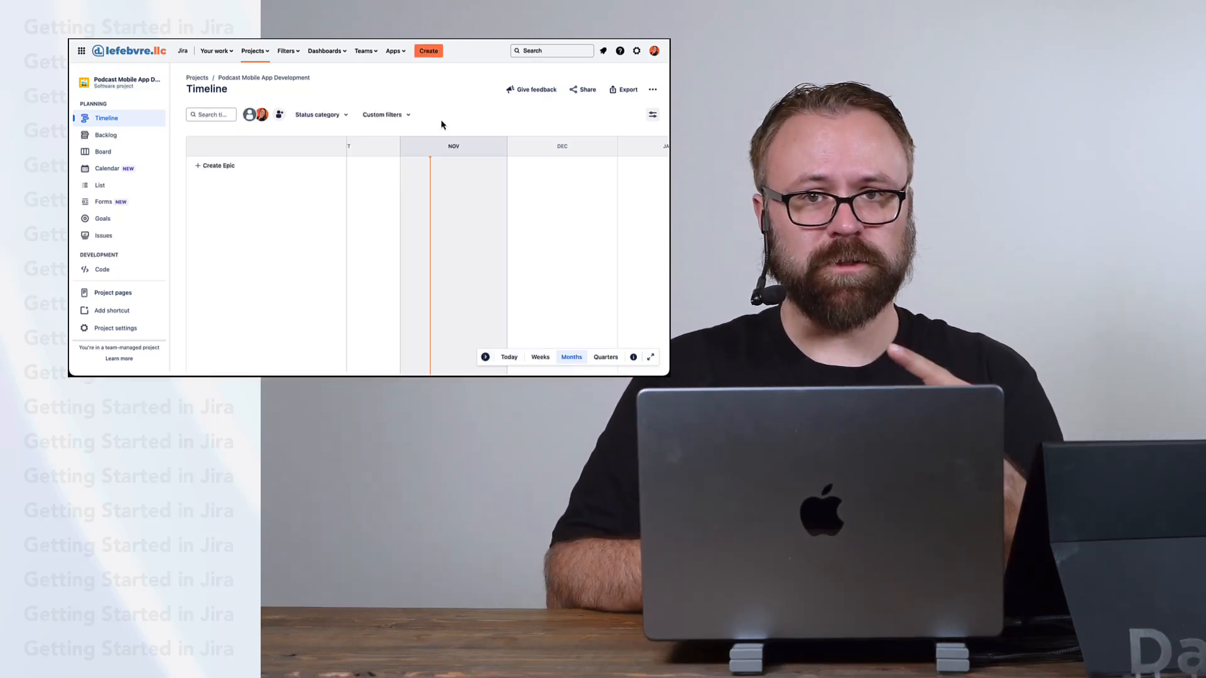
Create epics Podcast Playback and Controls, Podcast Discovery and Recommendations, and Offline Listening and Downloads.
left_click(223, 168)
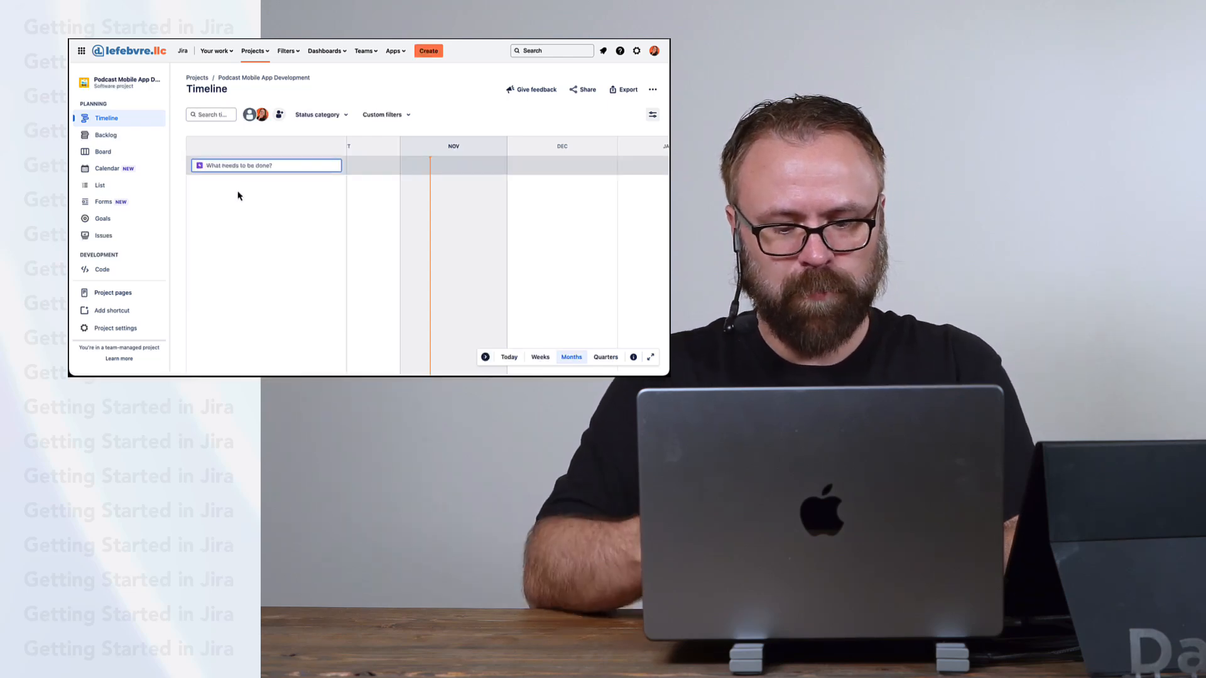
type("P")
type("odcast P")
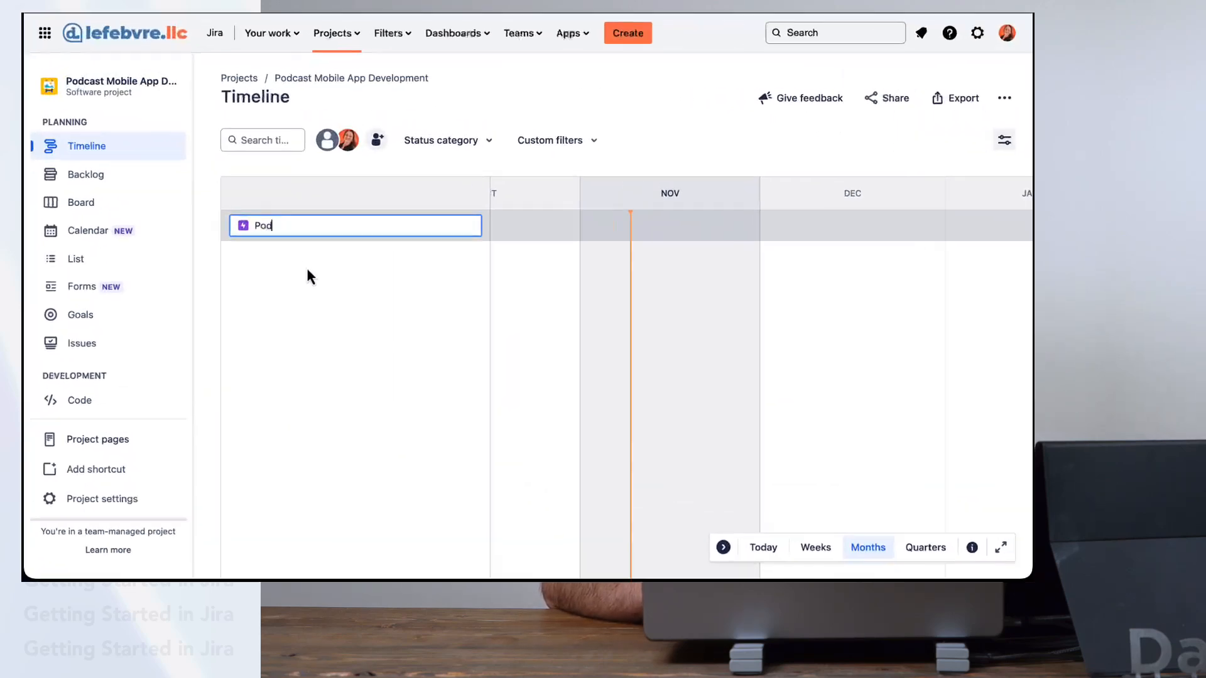
type("laybac")
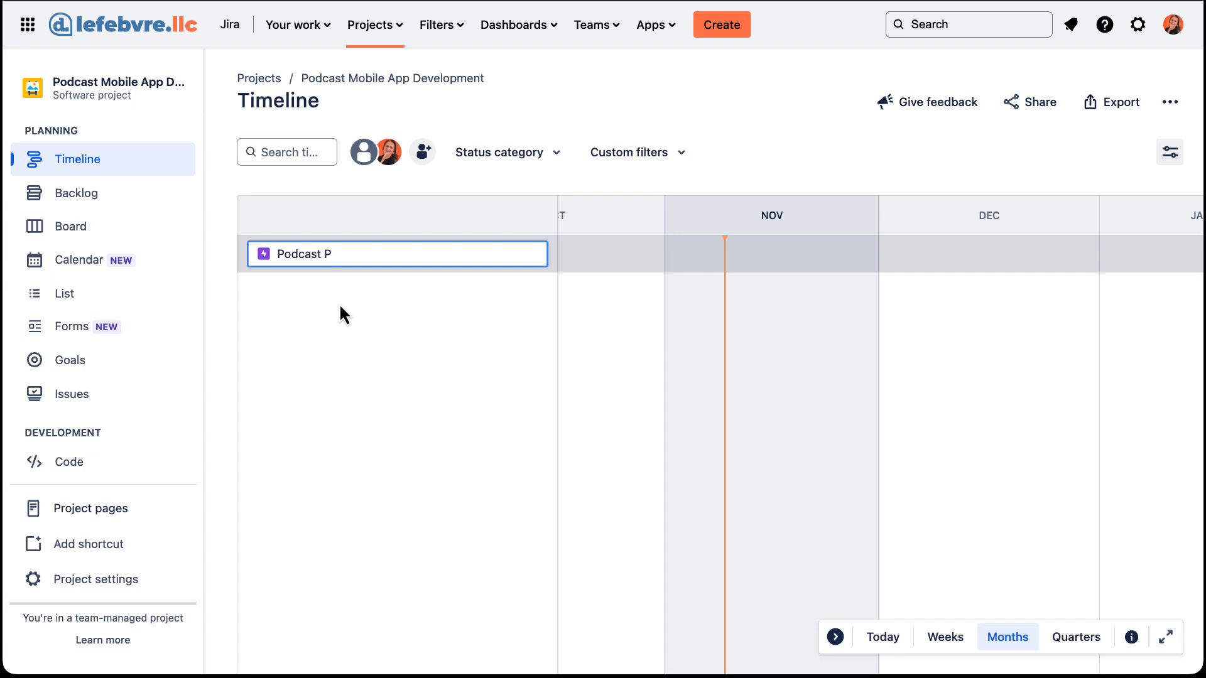
type("k and Controls")
key("Return")
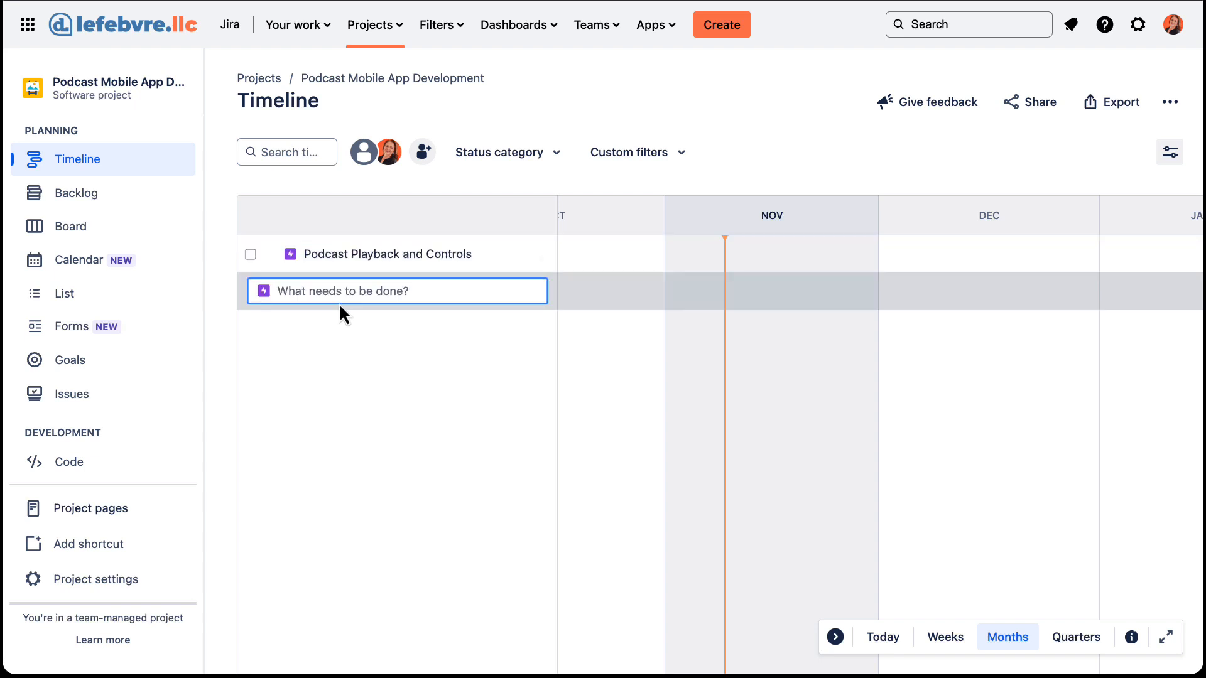
type("Podcast Disco")
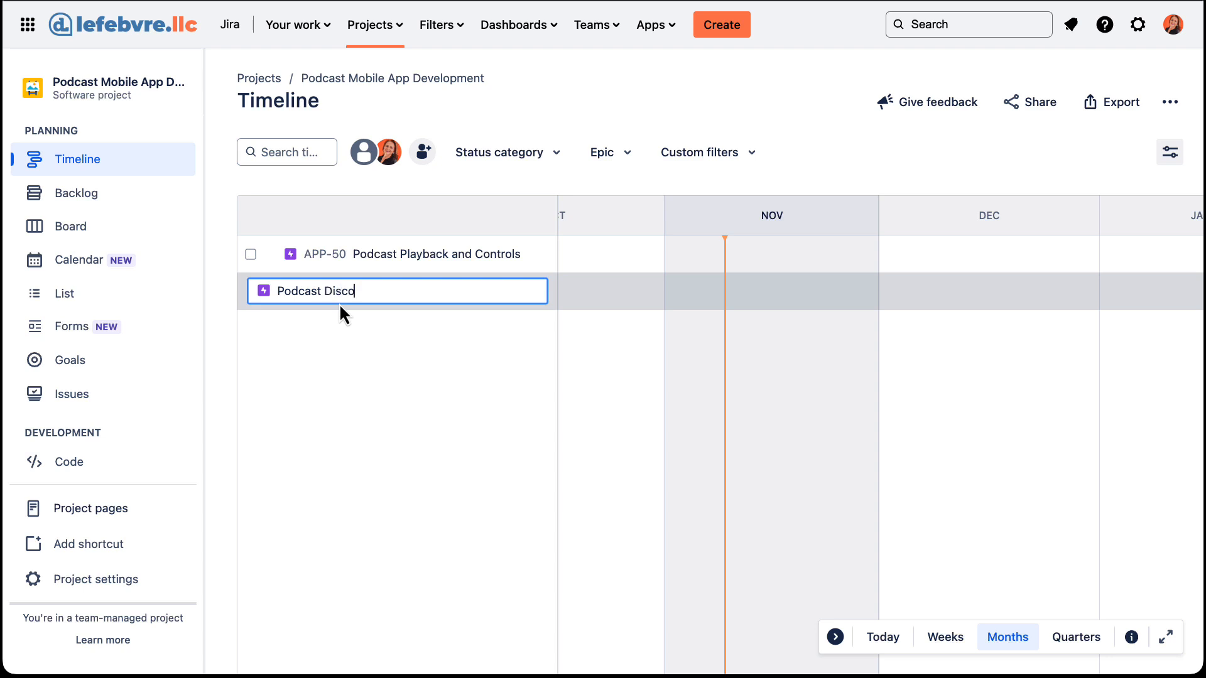
type("very and Recommendations")
key("Return")
type("O")
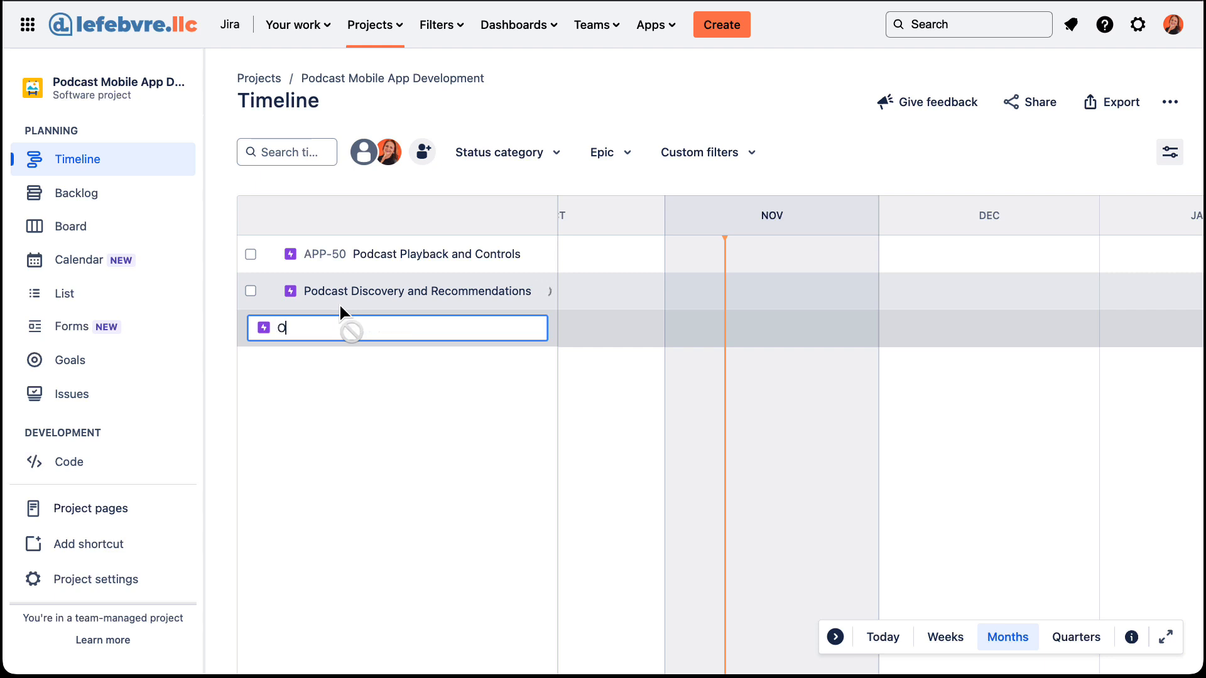
type("ffline Listening and Downloads")
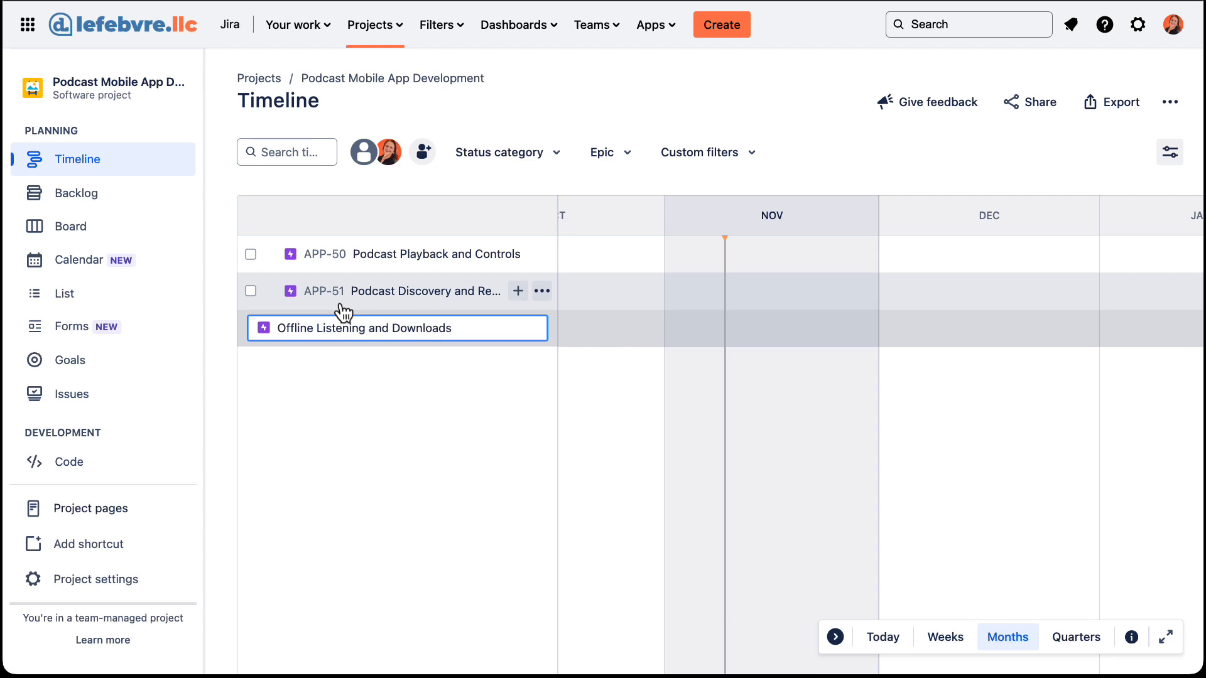
key("Return")
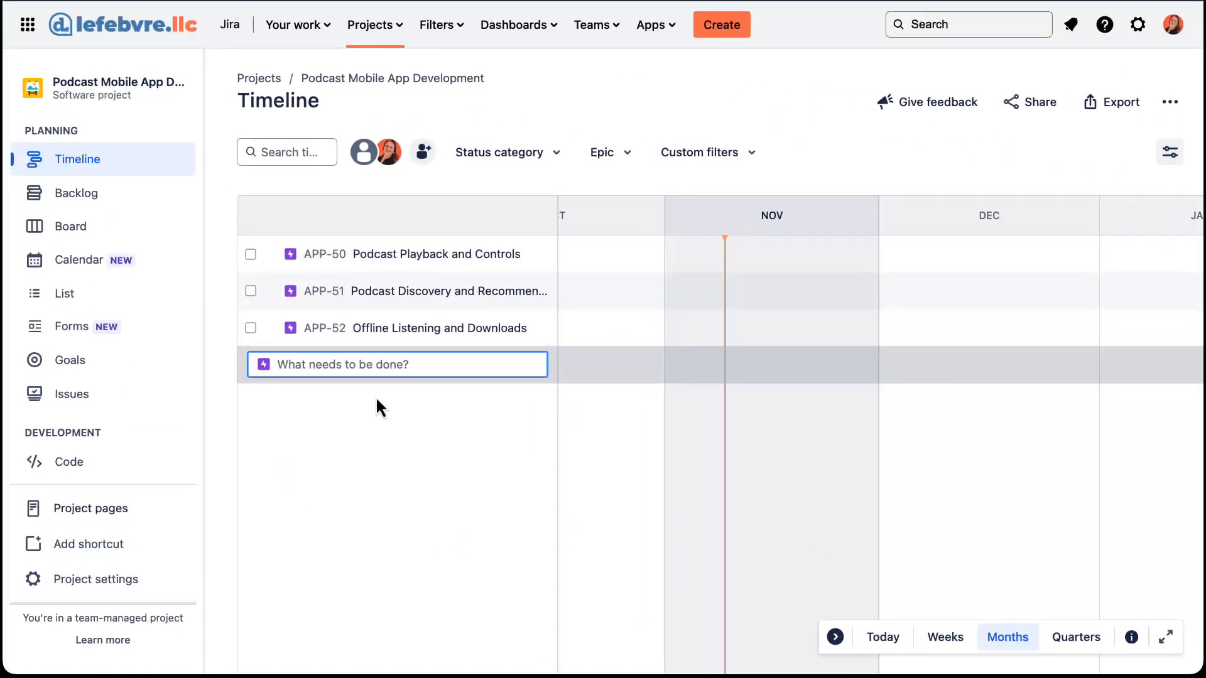
Add story APP-53 with a pasted summary as a child of Podcast Playback and Controls.
mouse_move(525, 259)
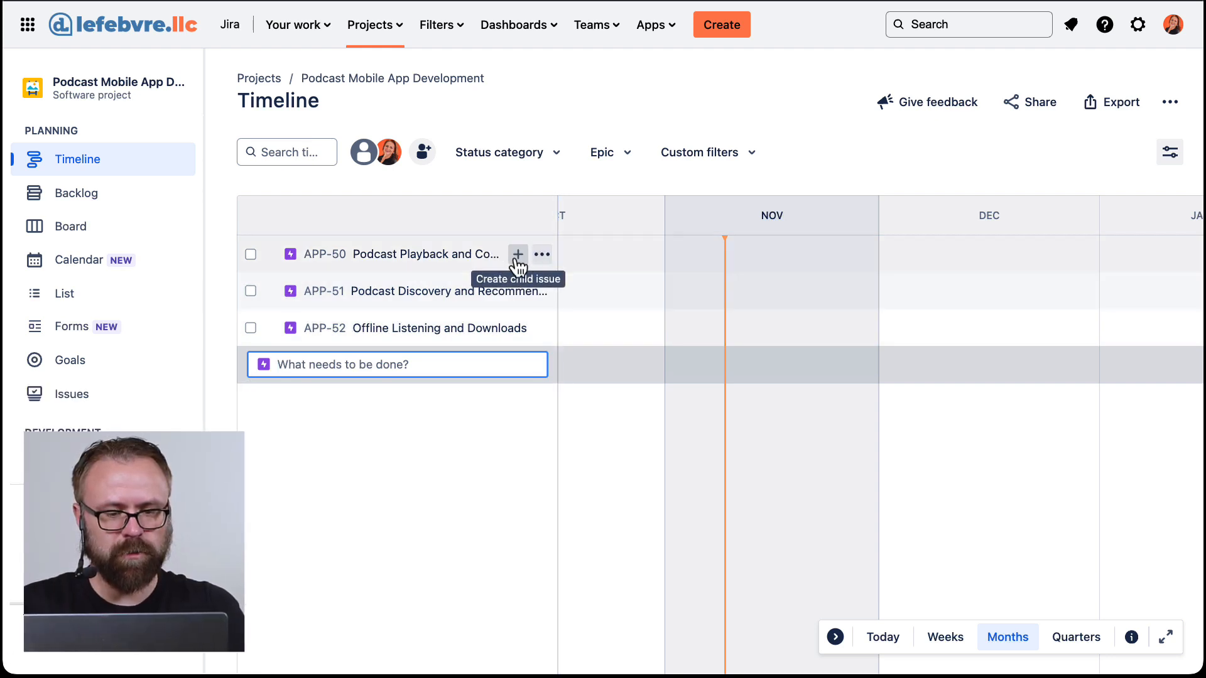
left_click(517, 255)
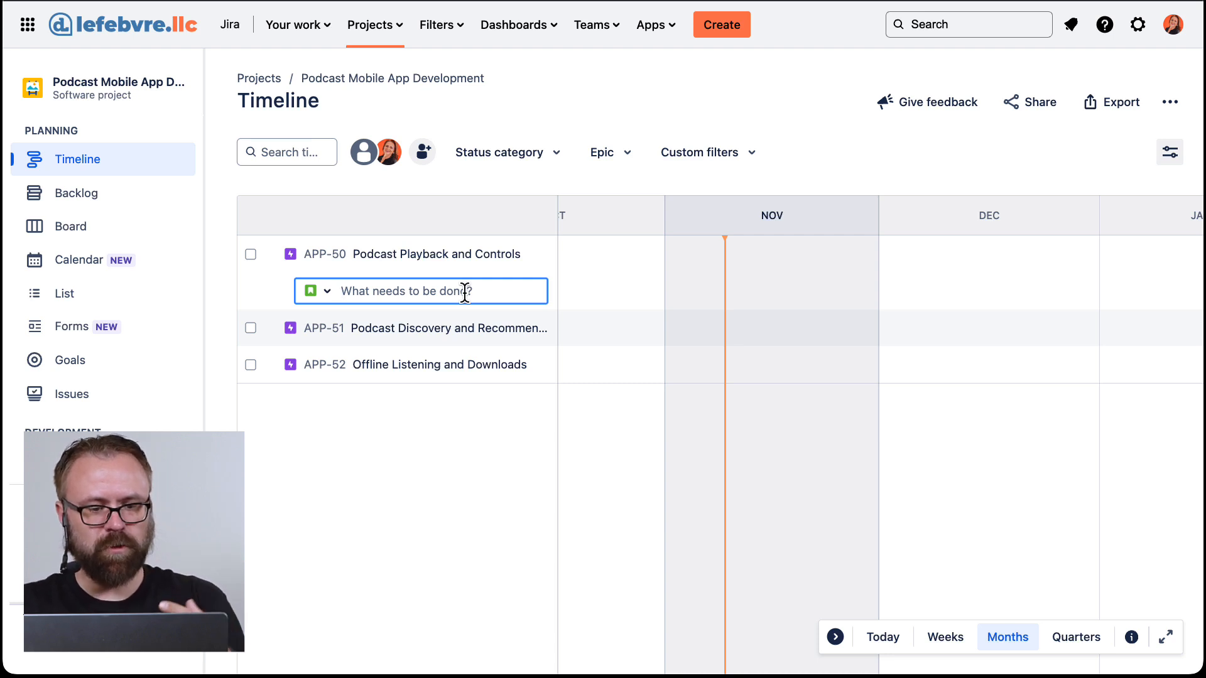
left_click(328, 291)
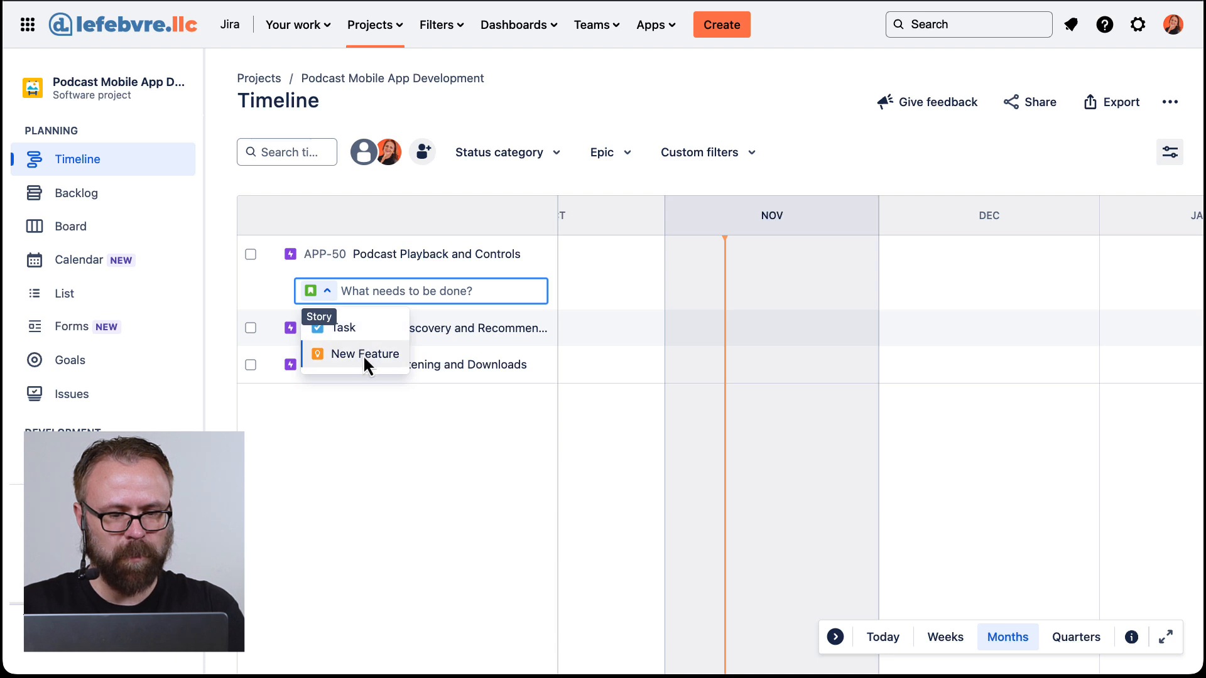
left_click(381, 296)
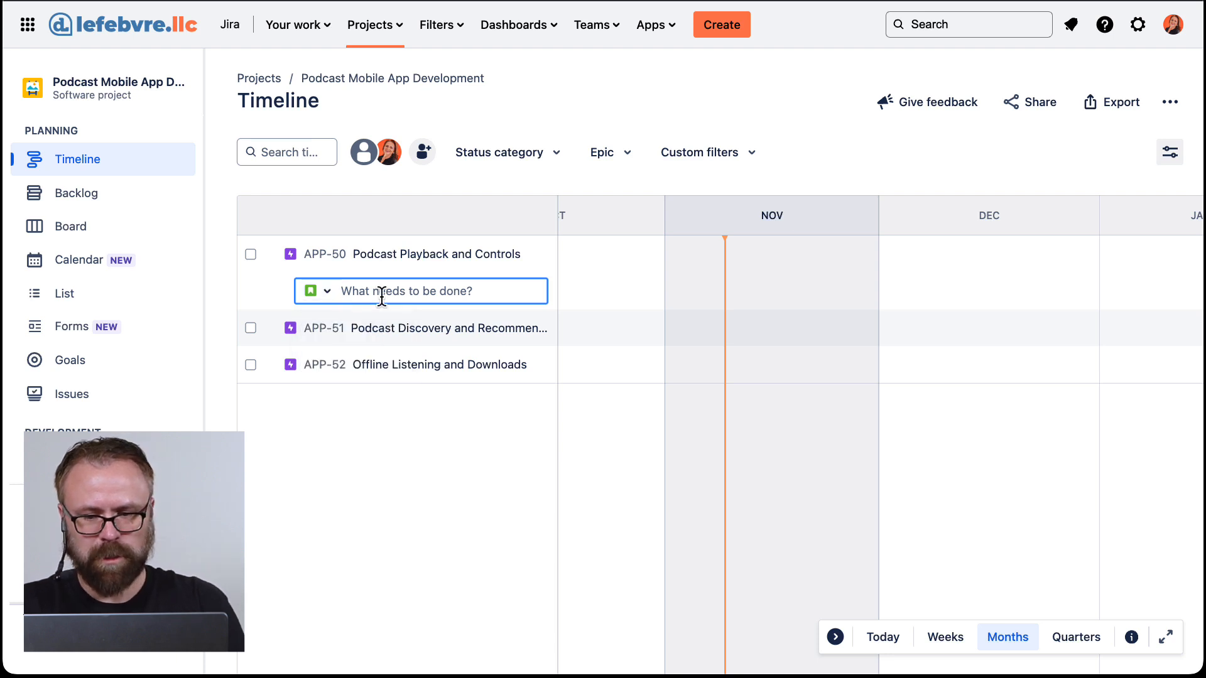
key("ctrl+v")
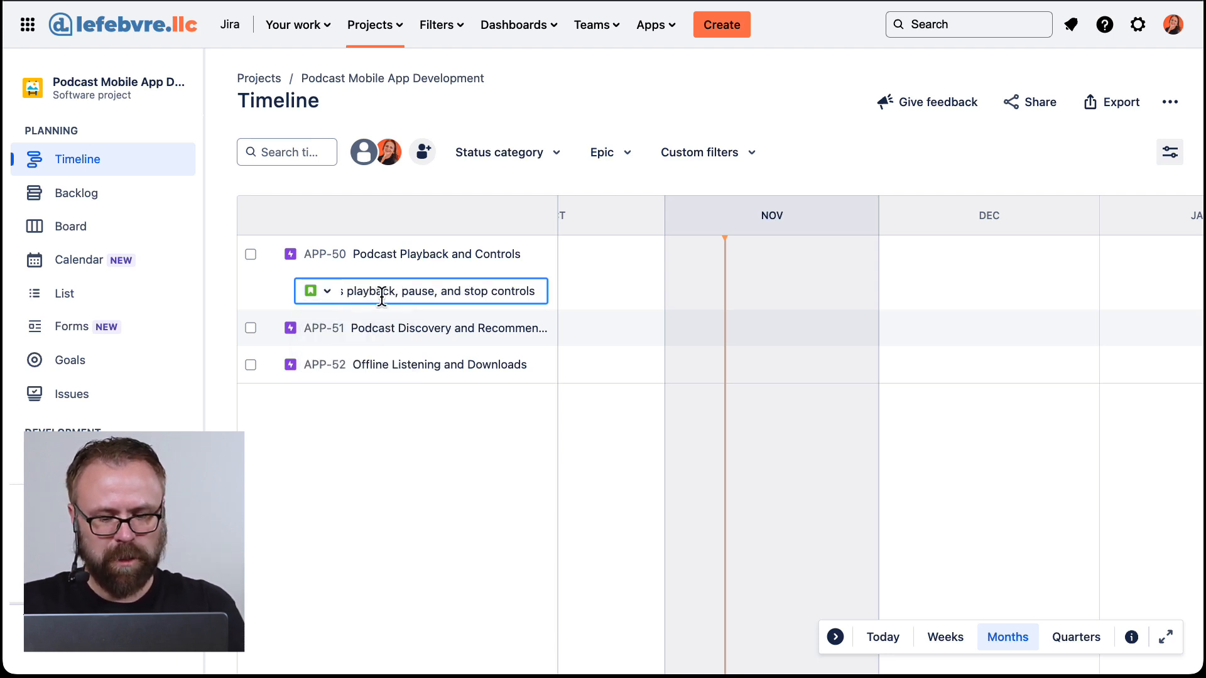
key("Return")
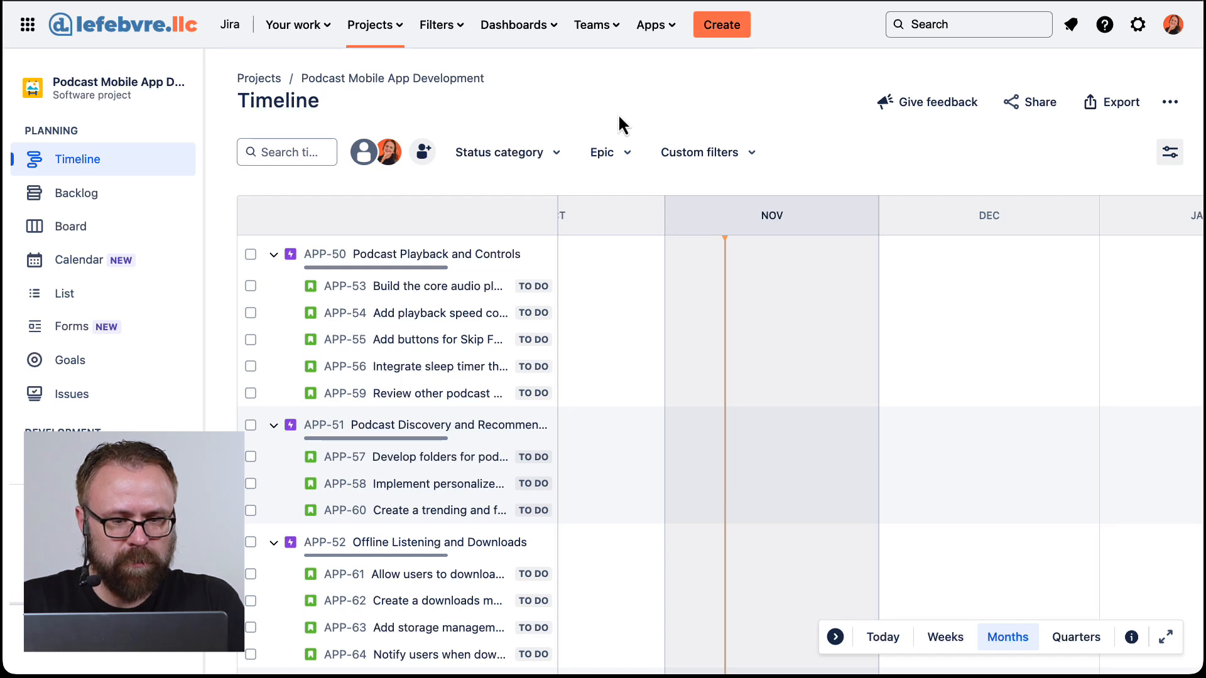
mouse_move(501, 265)
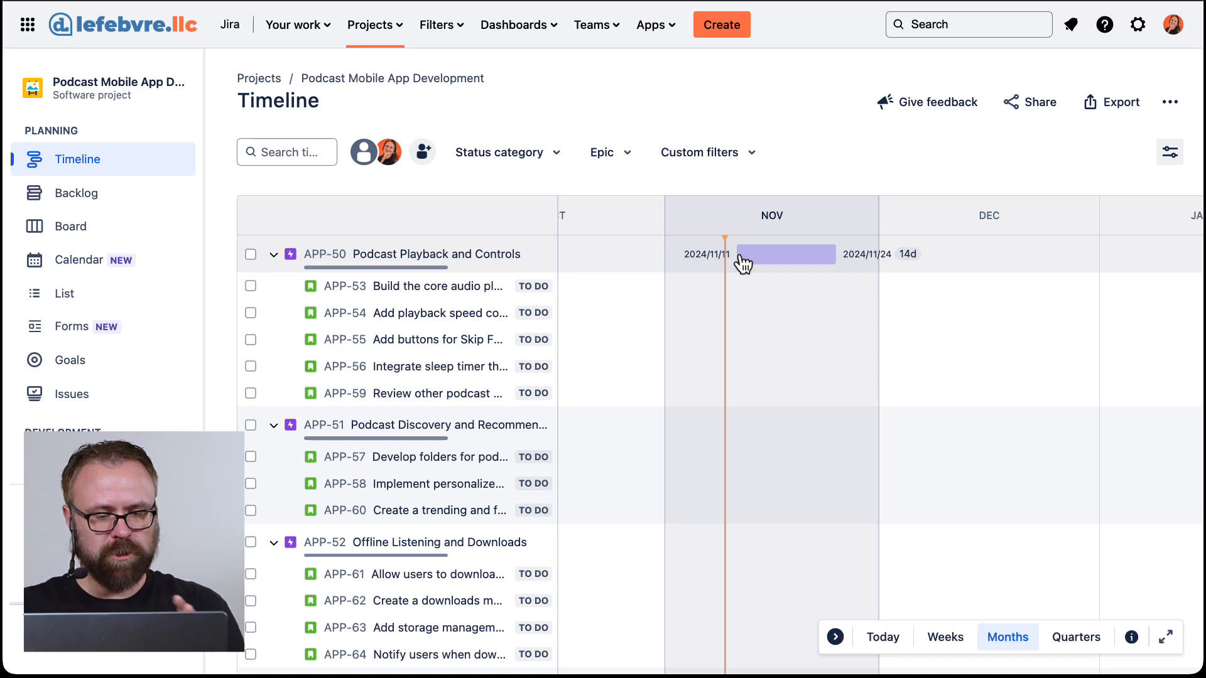
Place date bars for epics APP-50 (starting Nov 10), APP-51 and APP-52 on the timeline.
left_click_drag(743, 264, 730, 265)
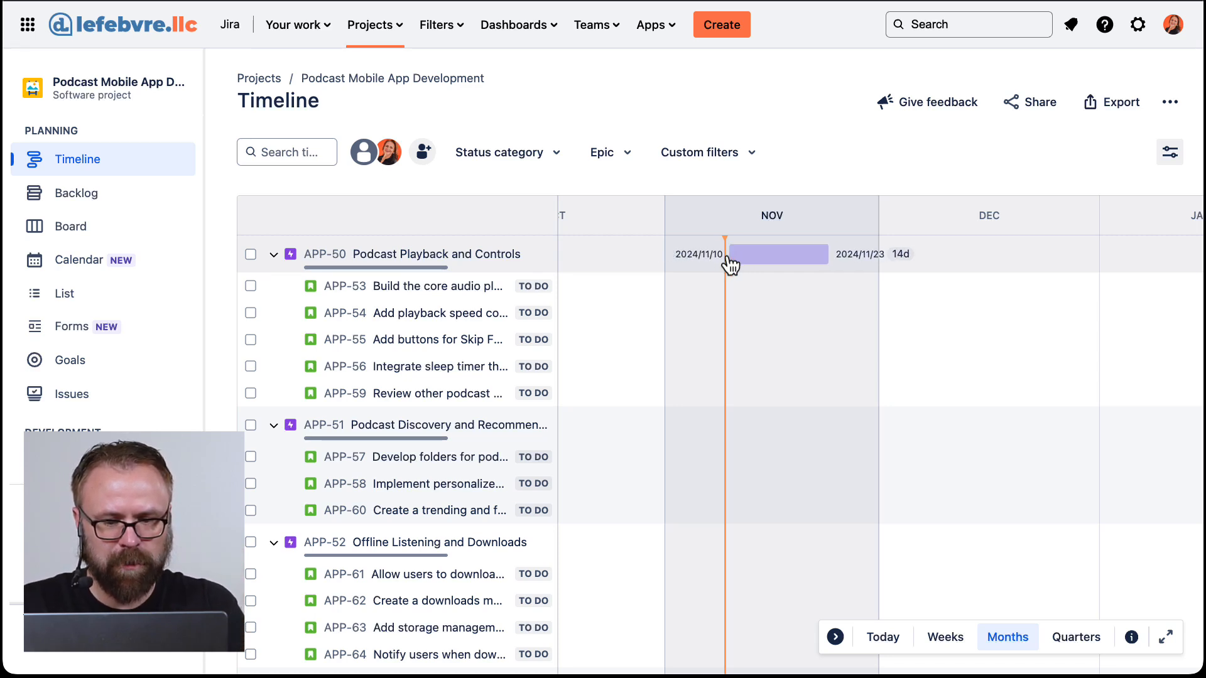
left_click(728, 259)
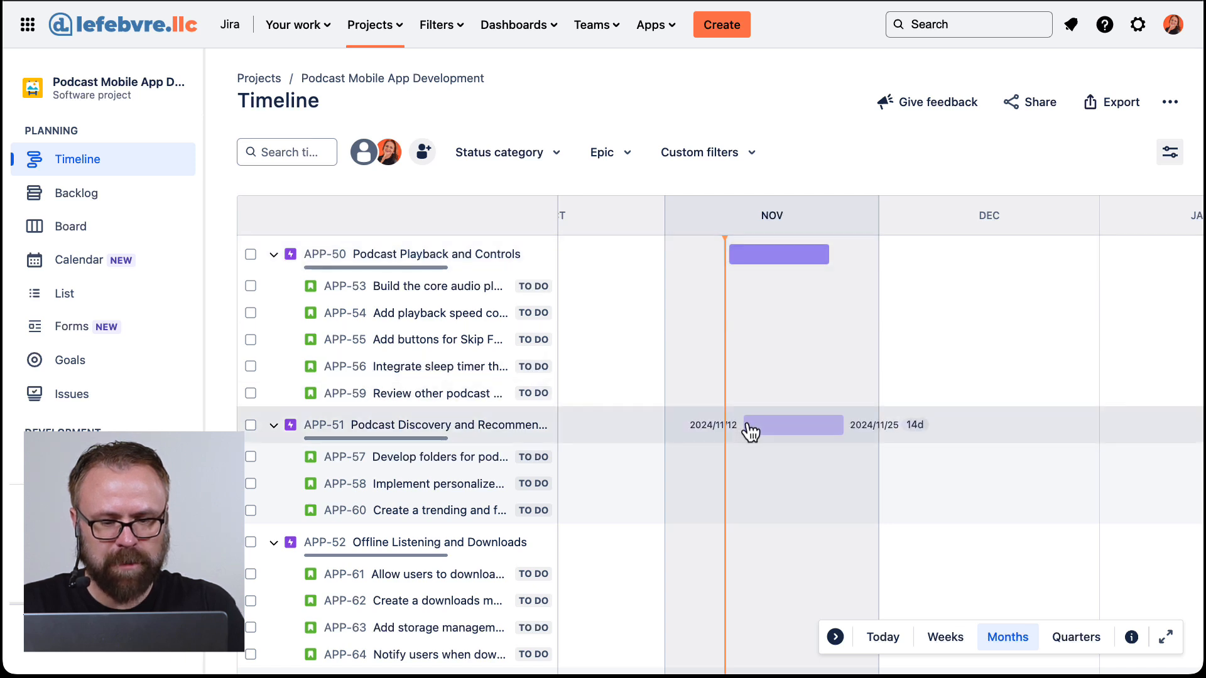
left_click(774, 431)
left_click(836, 548)
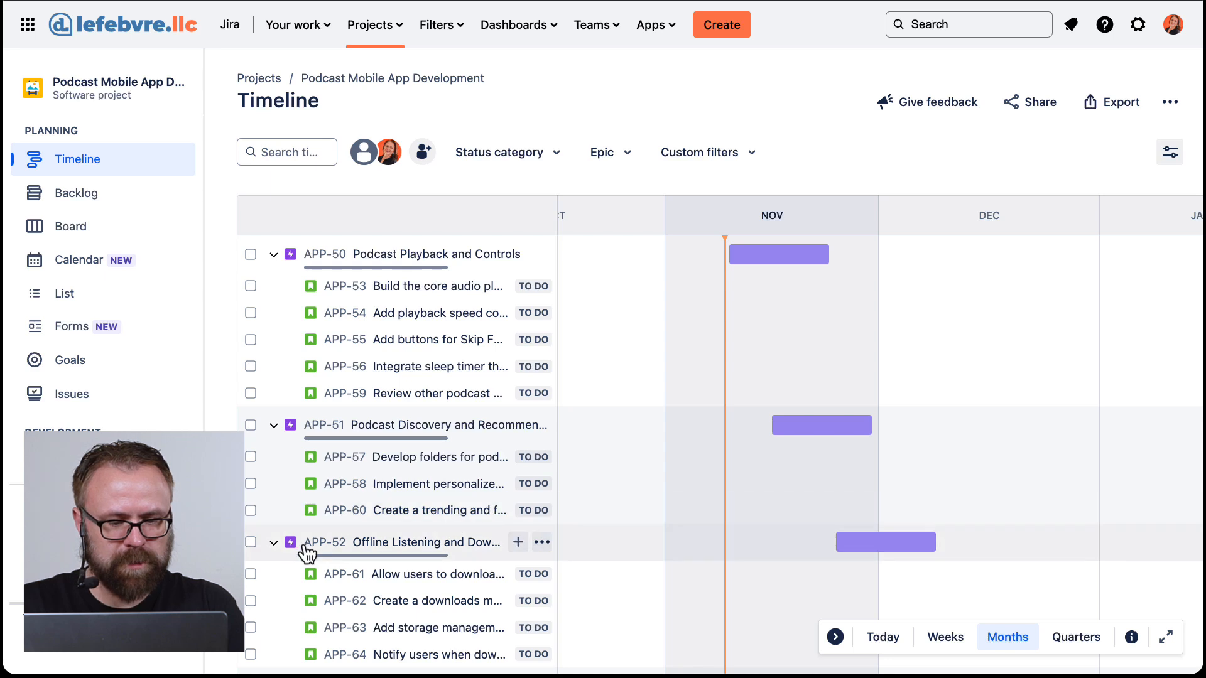
Collapse all three epics' stories and extend Podcast Playback and Controls to end Nov 27.
left_click(274, 542)
left_click(274, 426)
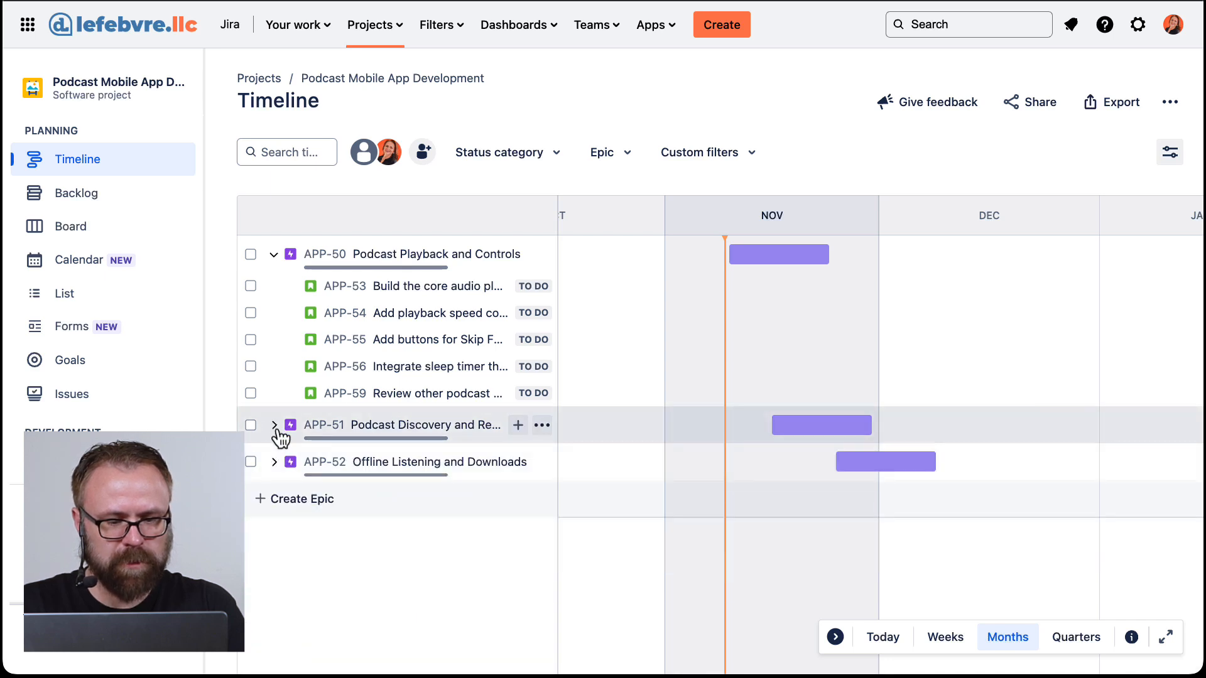
left_click(274, 254)
mouse_move(797, 264)
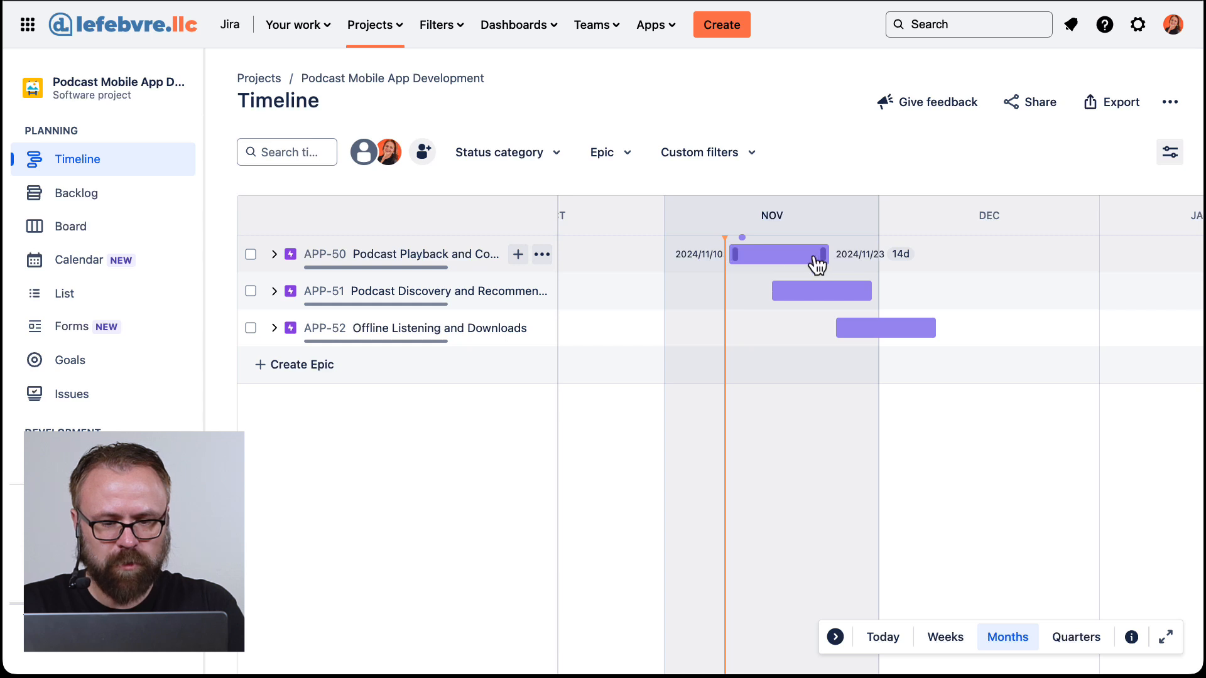
left_click_drag(823, 254, 857, 254)
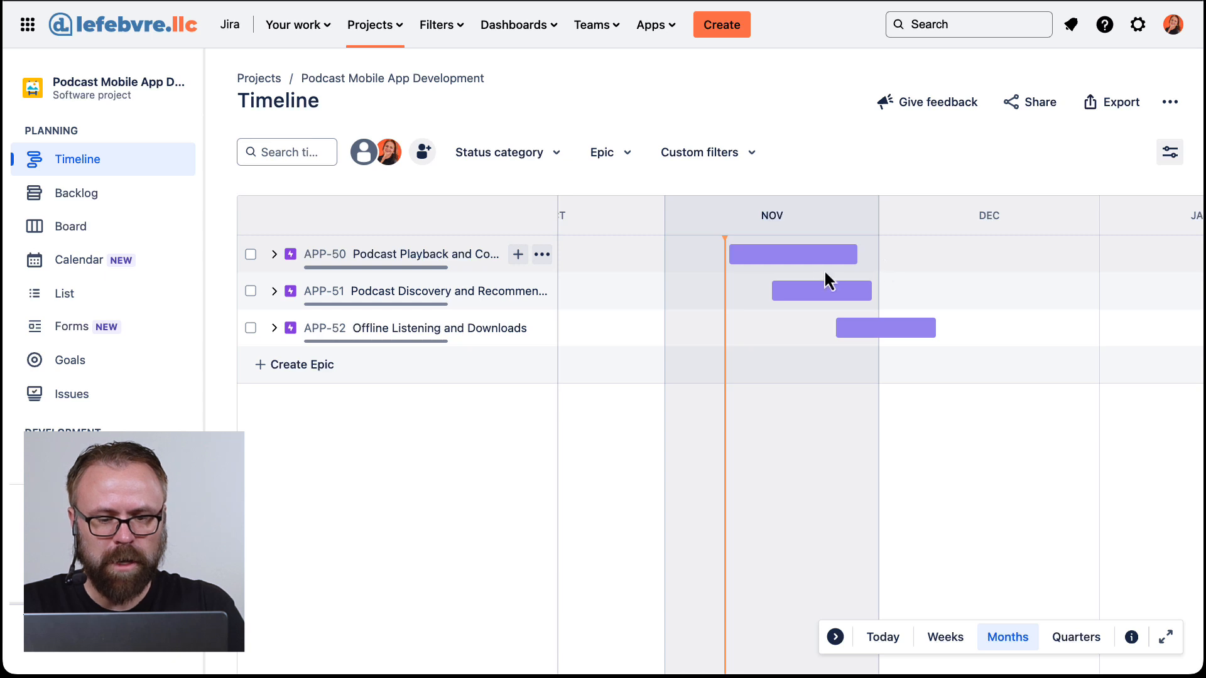
mouse_move(814, 265)
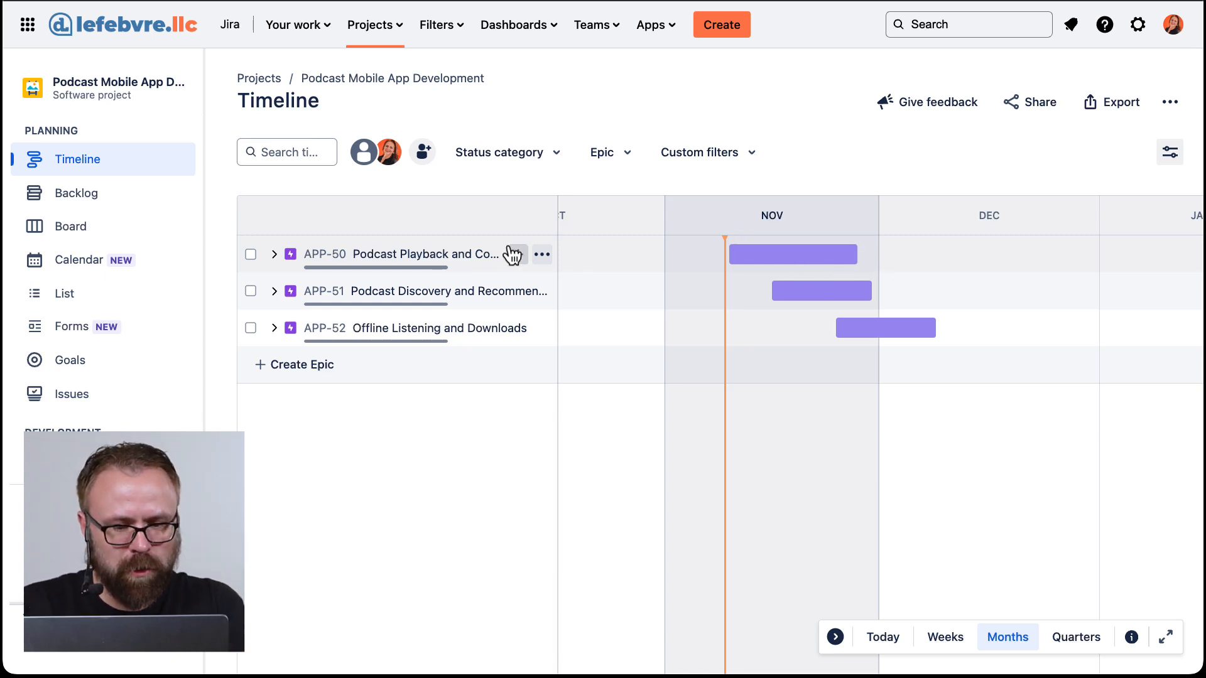
Set the Podcast Playback and Controls epic's start date to November 5, 2024.
left_click(423, 260)
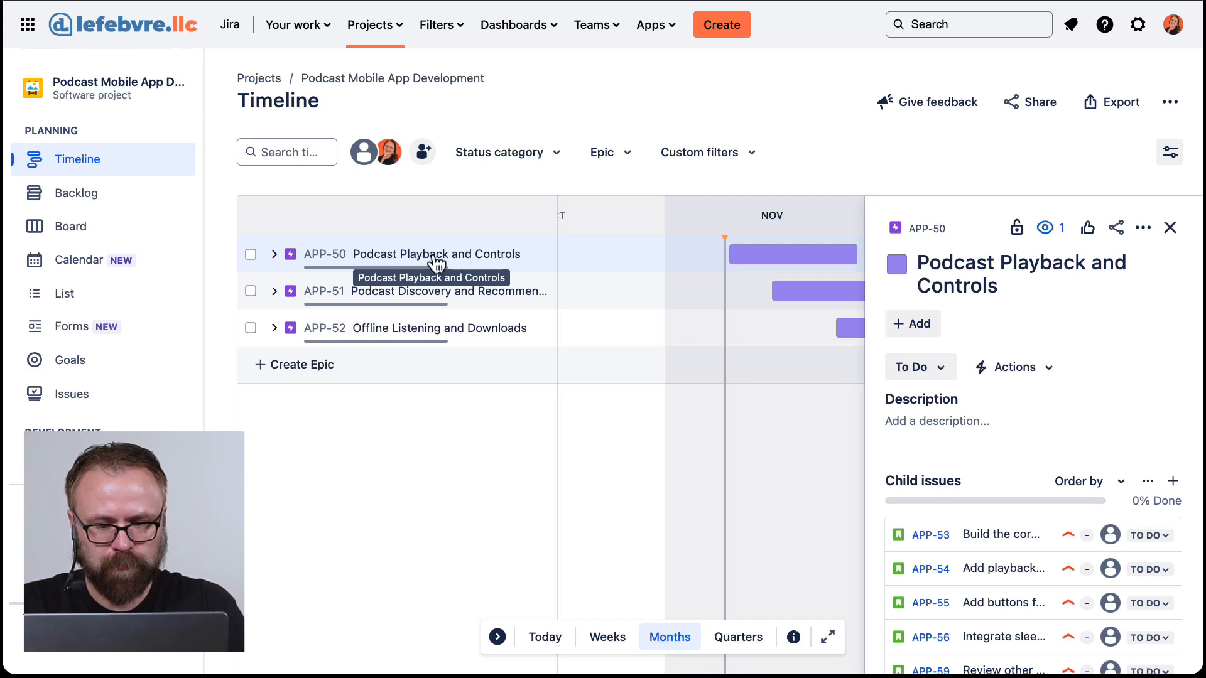
scroll(1030, 385, "down", 7)
scroll(1030, 386, "down", 1)
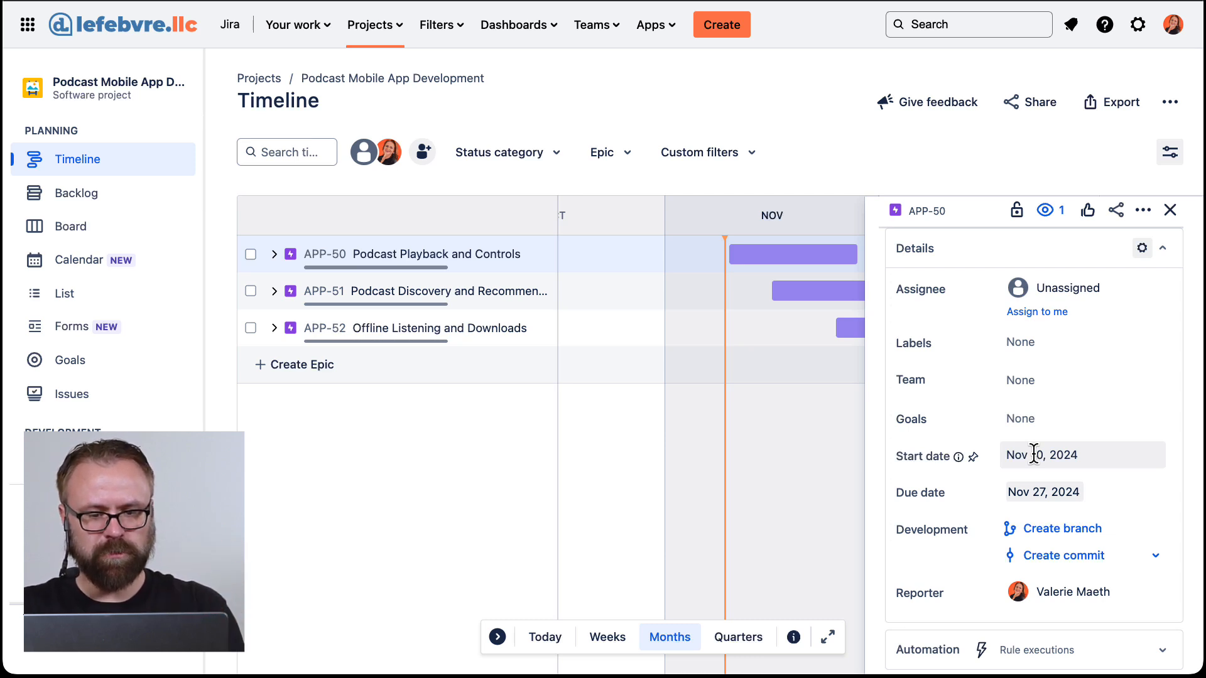
mouse_move(770, 258)
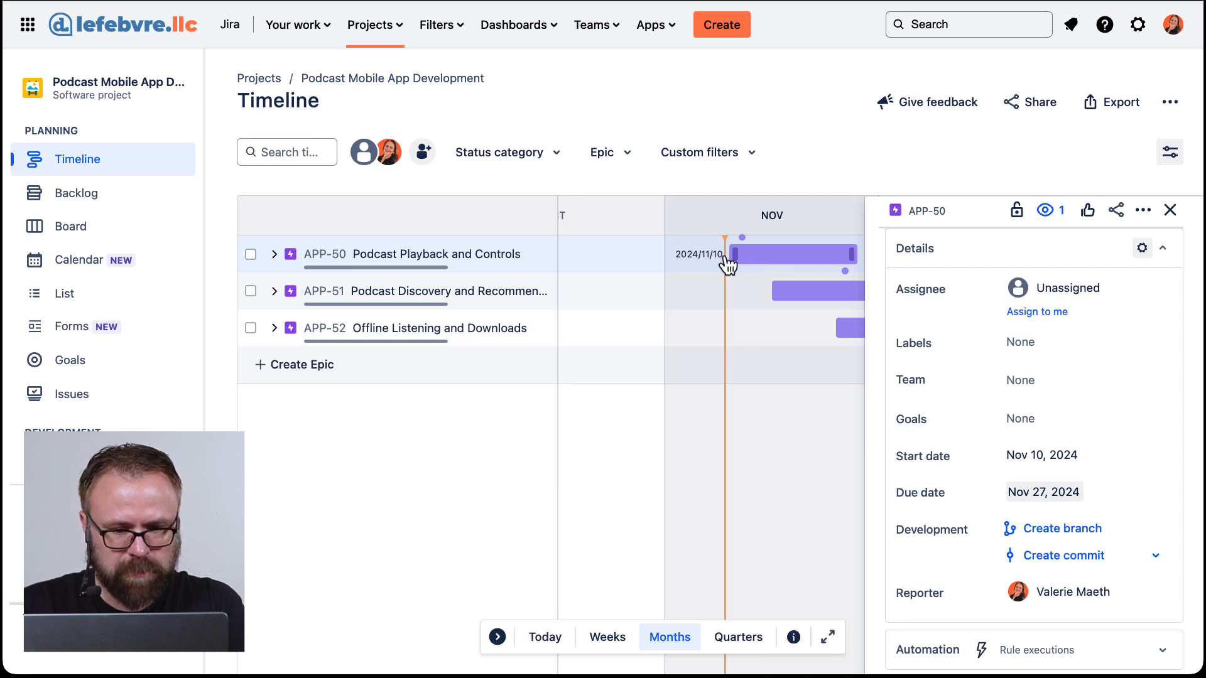
left_click(1047, 454)
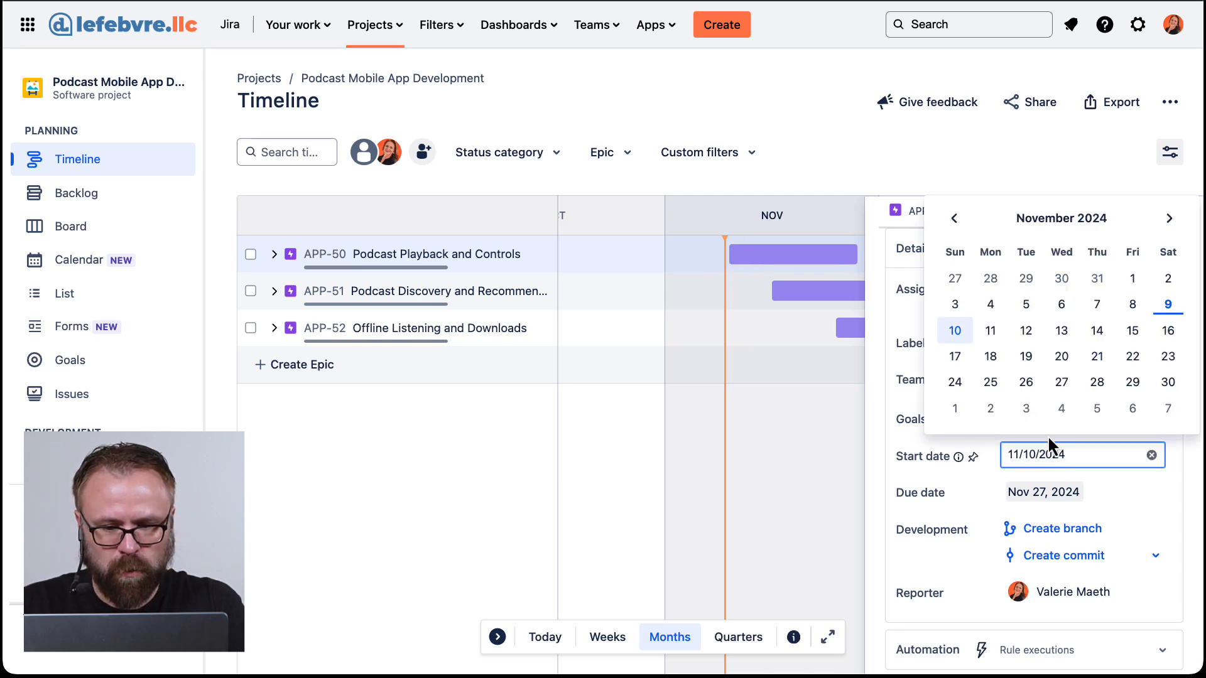
left_click(1026, 304)
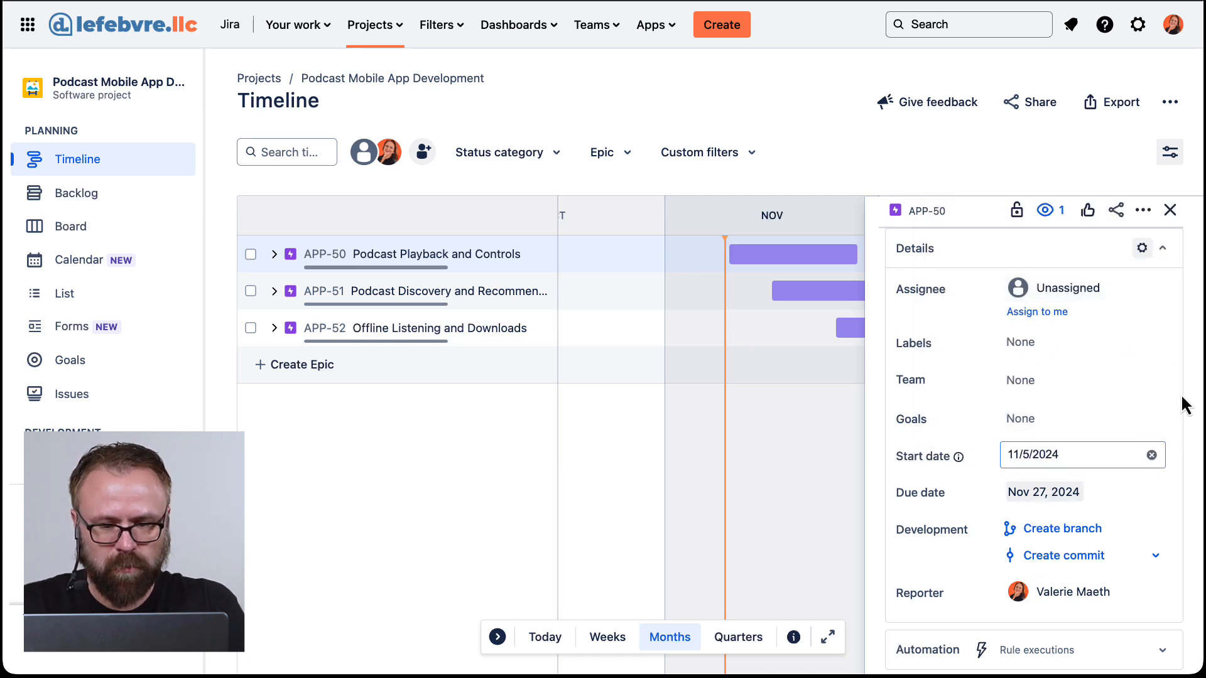
left_click(1170, 210)
mouse_move(727, 264)
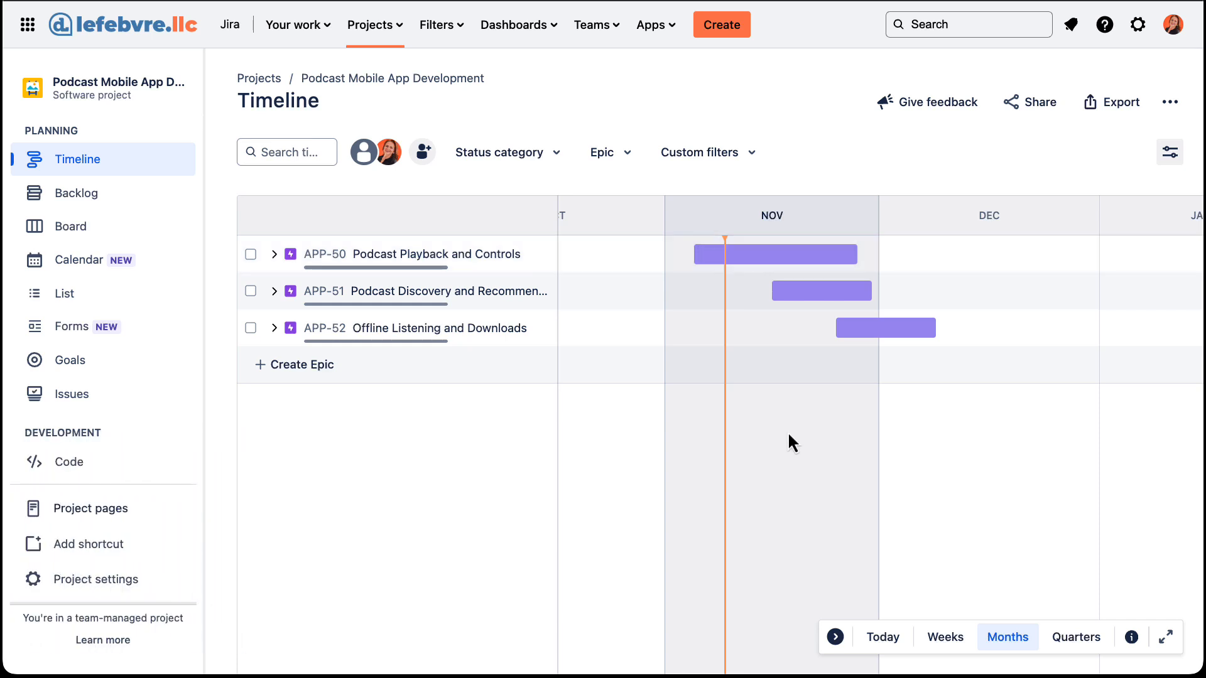
Show Podcast Playback and Controls' stories and give APP-53 and APP-54 shortened date bars.
left_click(275, 255)
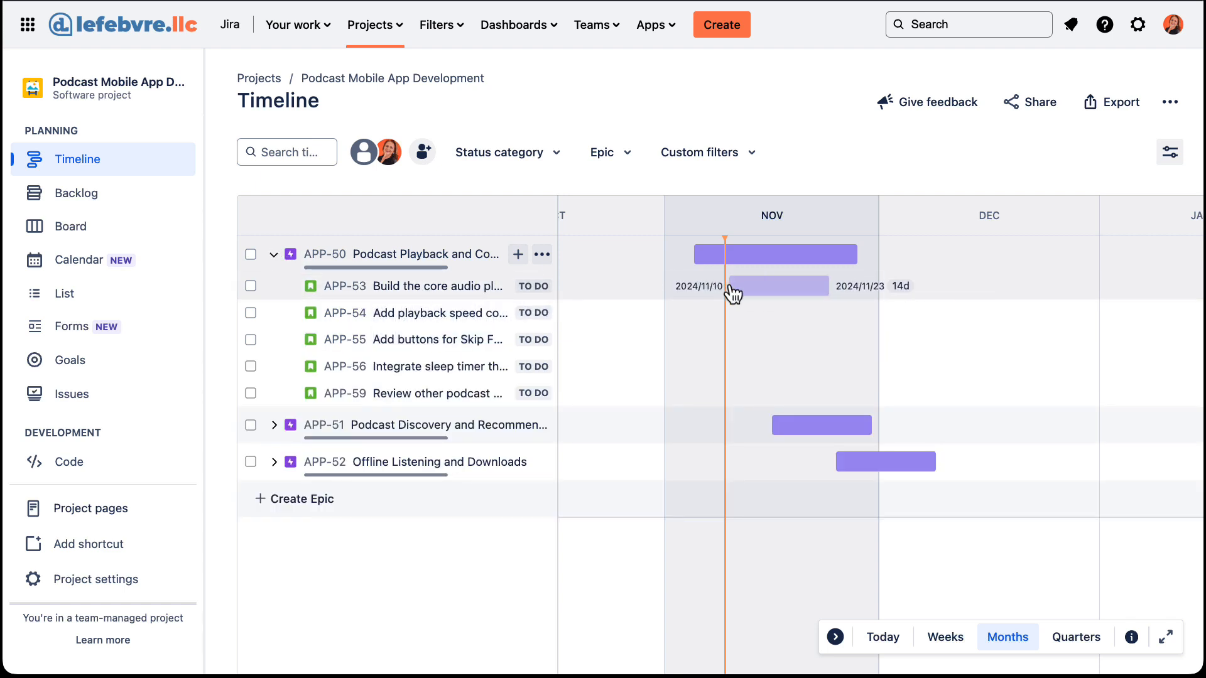
left_click(740, 290)
left_click_drag(829, 286, 793, 286)
left_click(822, 327)
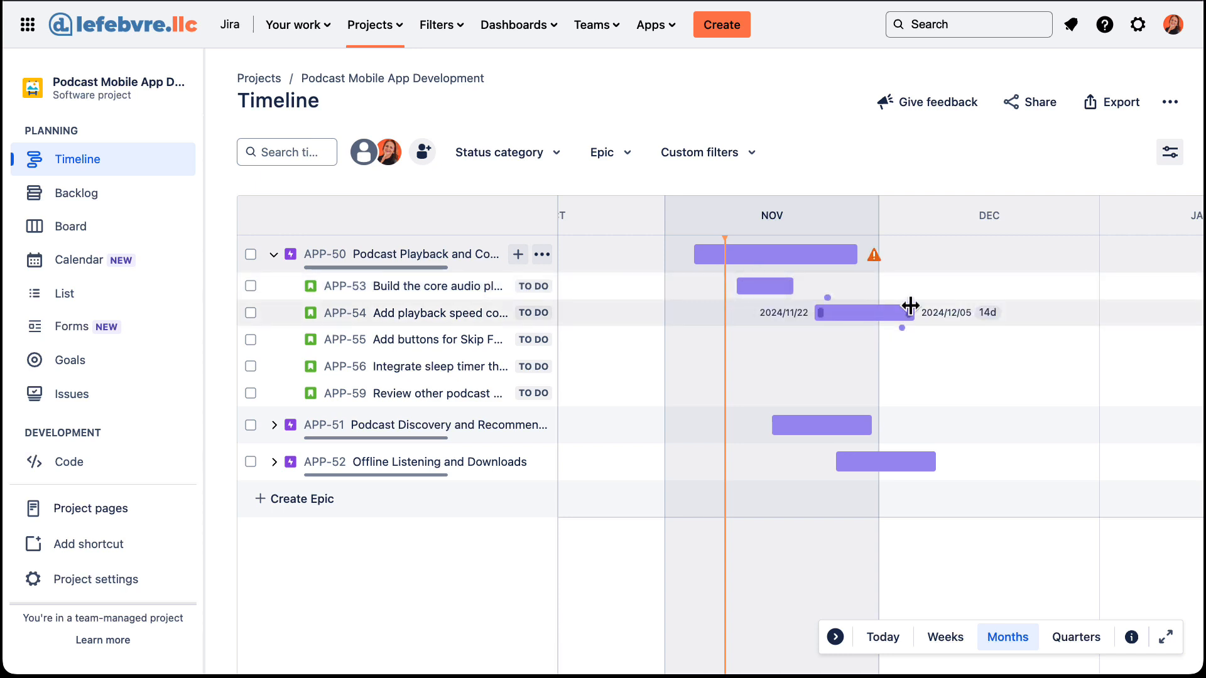
mouse_move(910, 308)
left_mouse_down()
mouse_move(877, 309)
mouse_move(892, 313)
left_mouse_up()
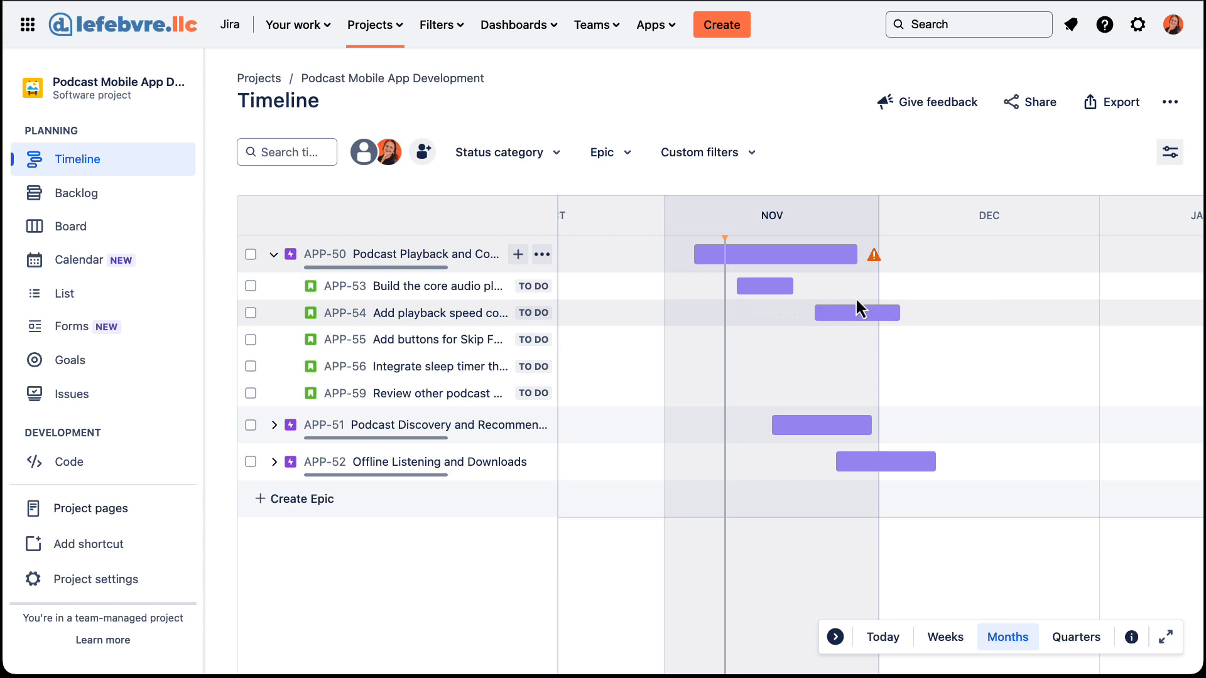
Extend epic APP-50 to Dec 9 and reposition APP-54 to 2024/11/18–2024/11/24.
mouse_move(875, 266)
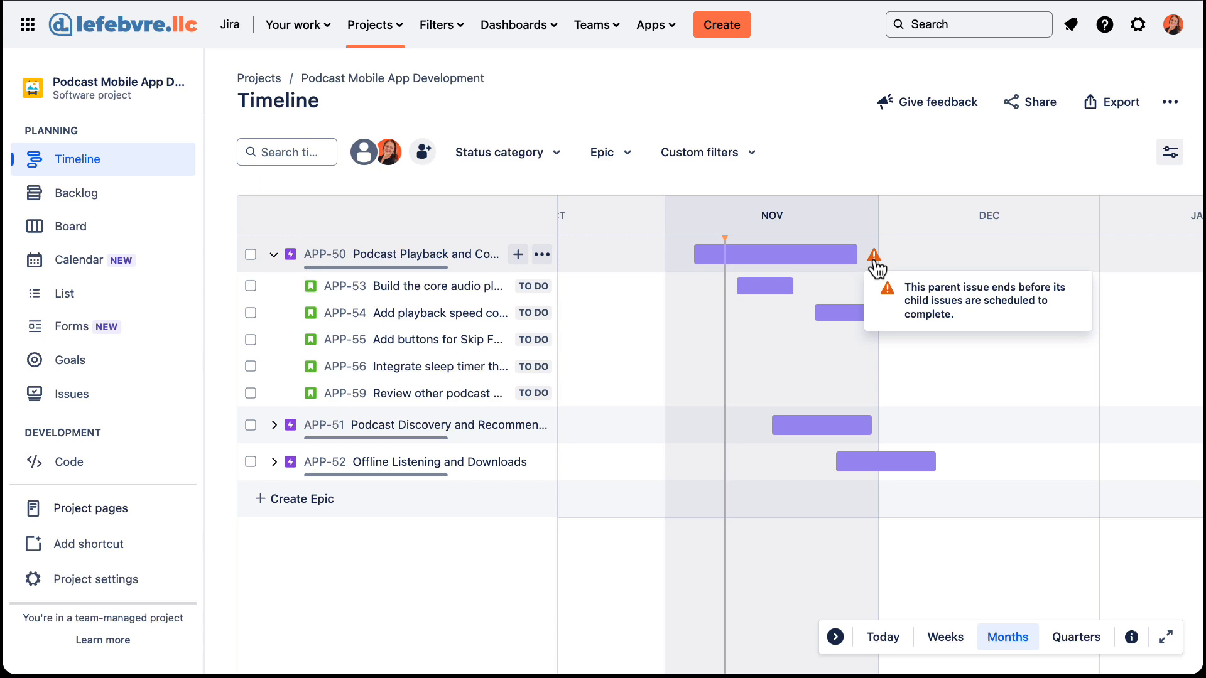
left_click_drag(855, 254, 937, 254)
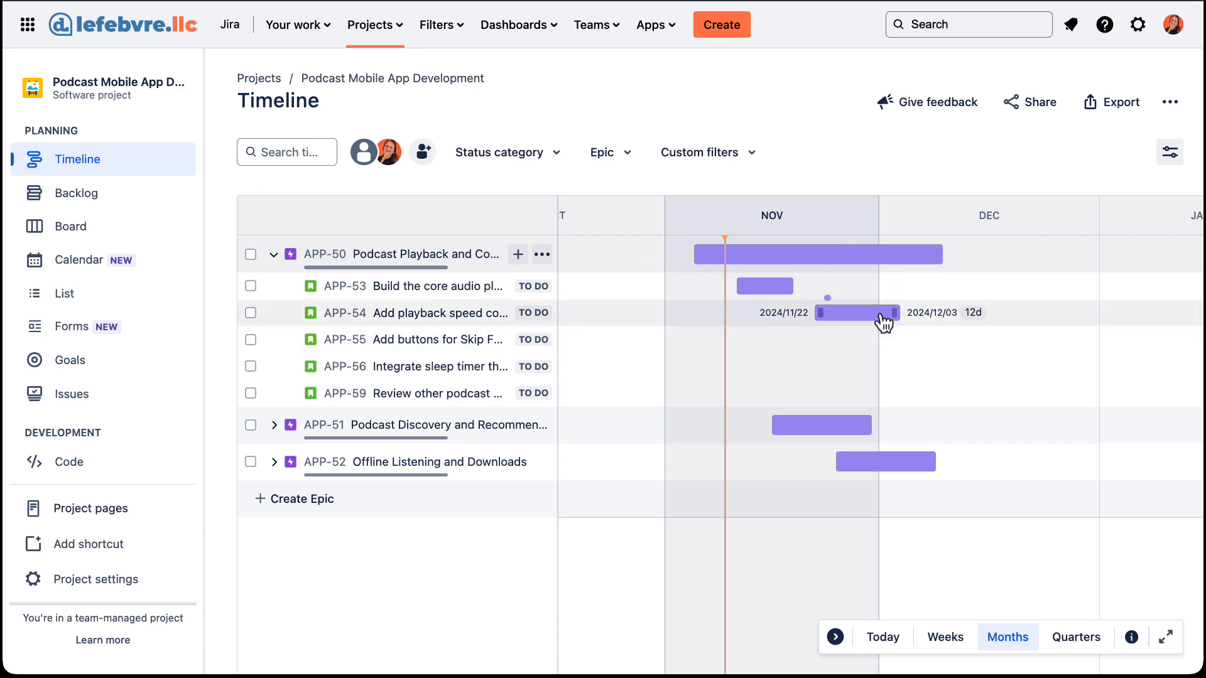
mouse_move(880, 315)
left_mouse_down()
mouse_move(841, 314)
mouse_move(858, 318)
left_mouse_up()
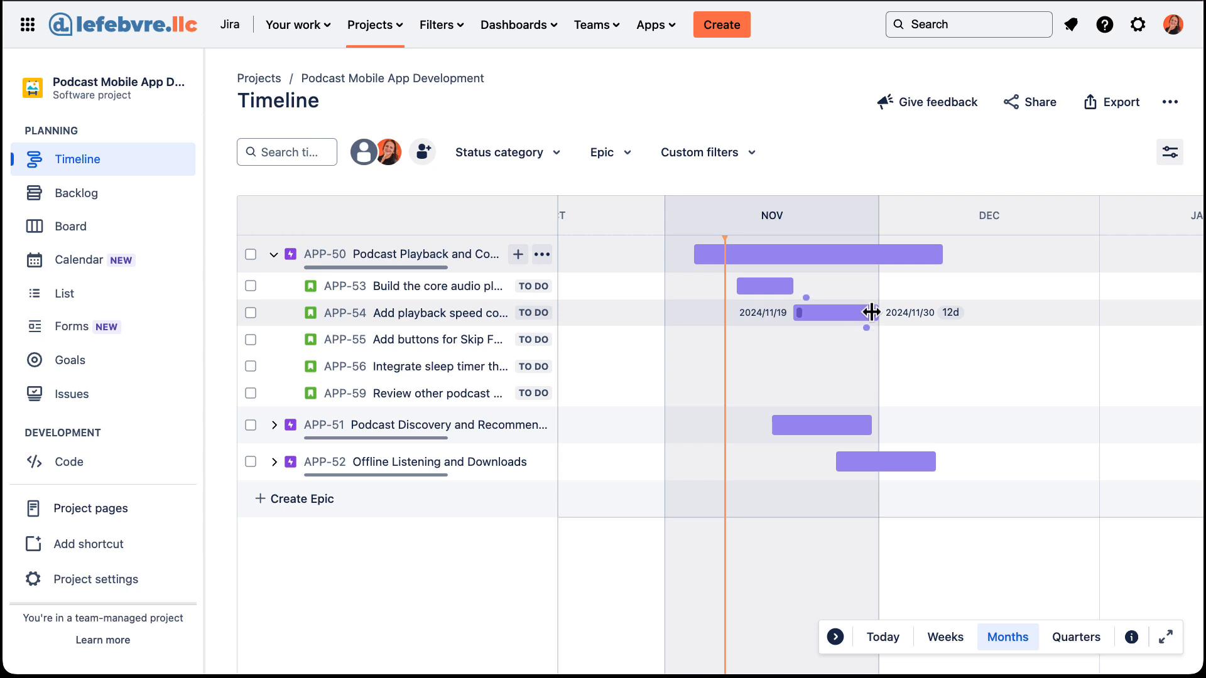
left_click_drag(872, 311, 816, 325)
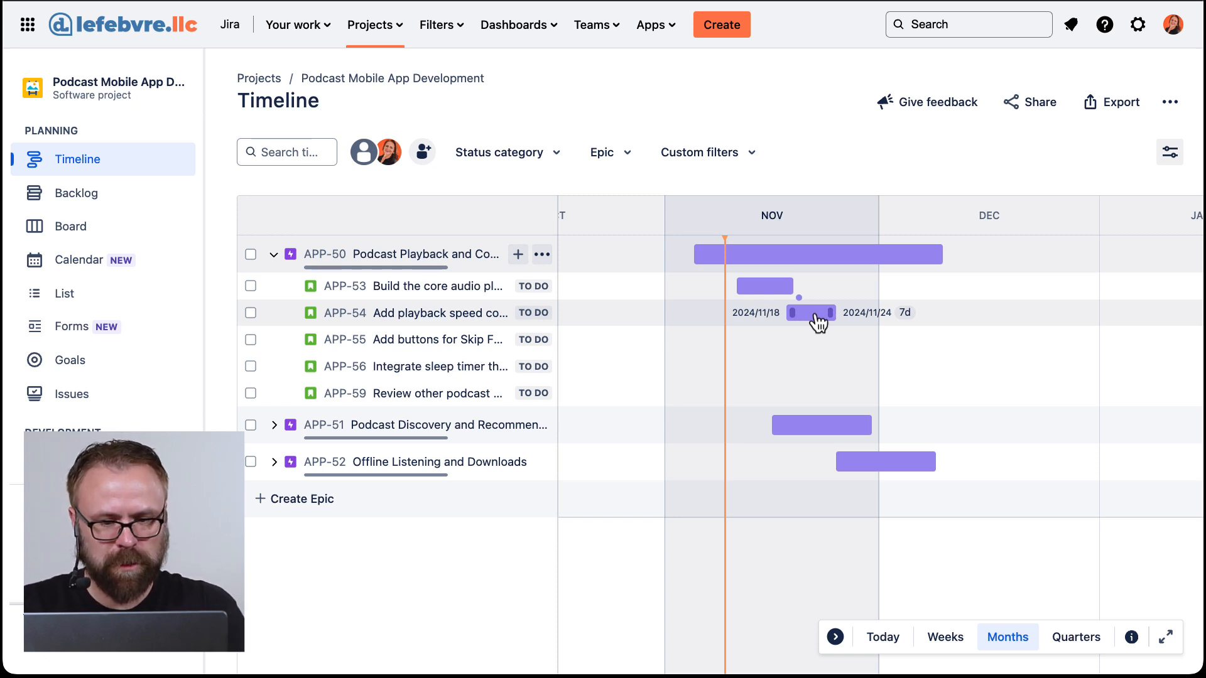
Clear both dates from stories APP-54 and APP-53.
right_click(818, 324)
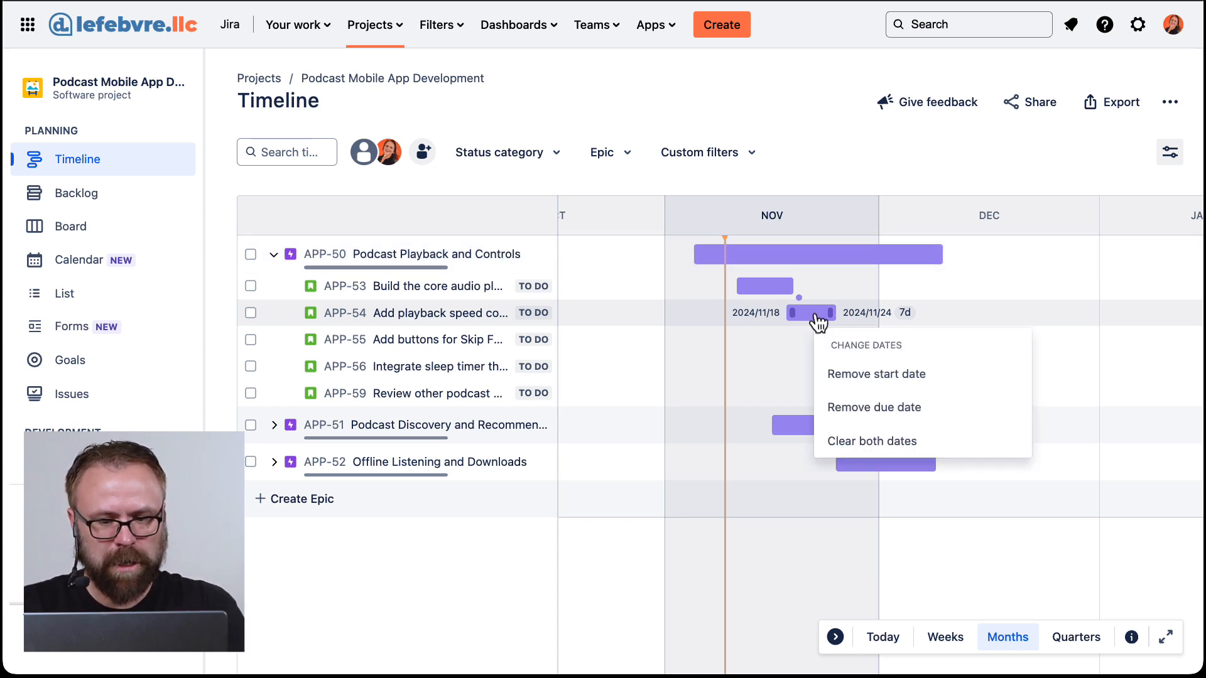
left_click(863, 443)
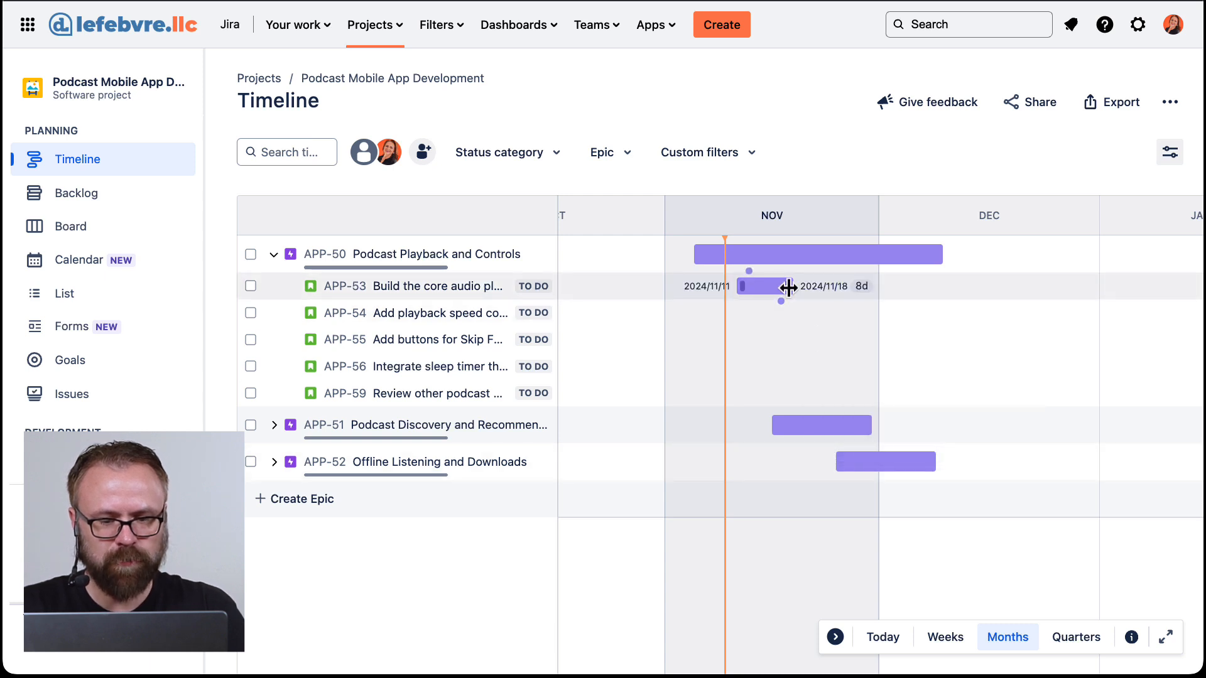
left_click_drag(790, 288, 990, 288)
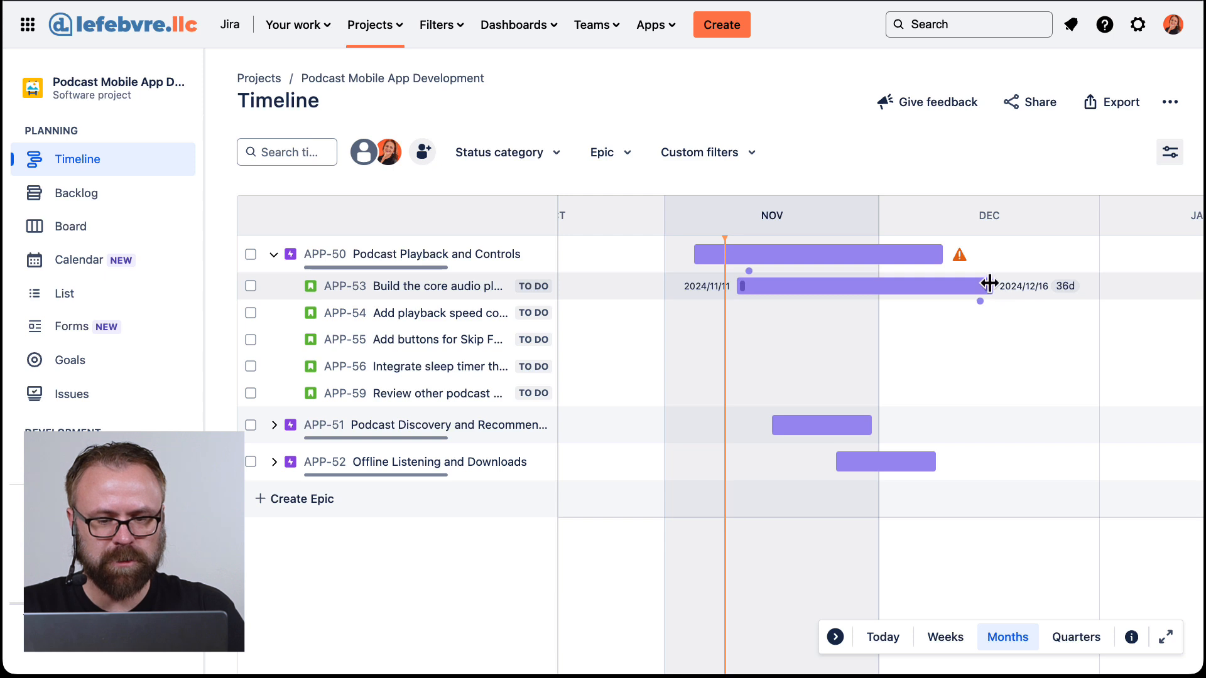
left_click_drag(988, 283, 906, 292)
right_click(853, 300)
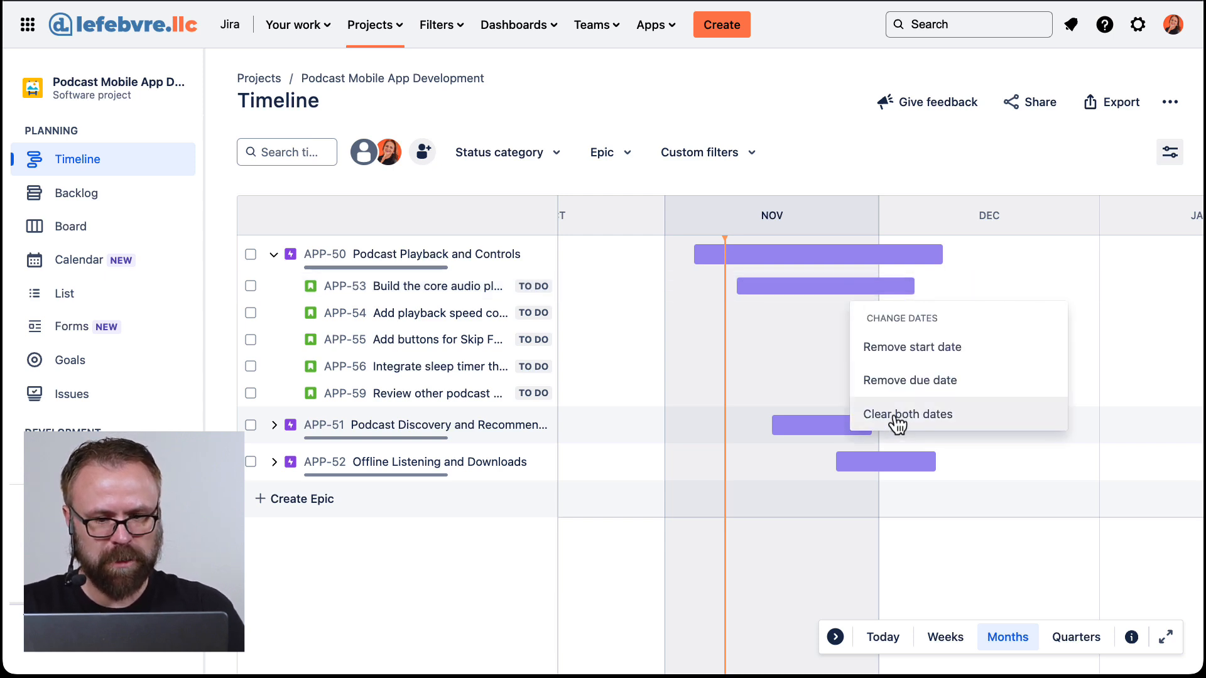
left_click(897, 422)
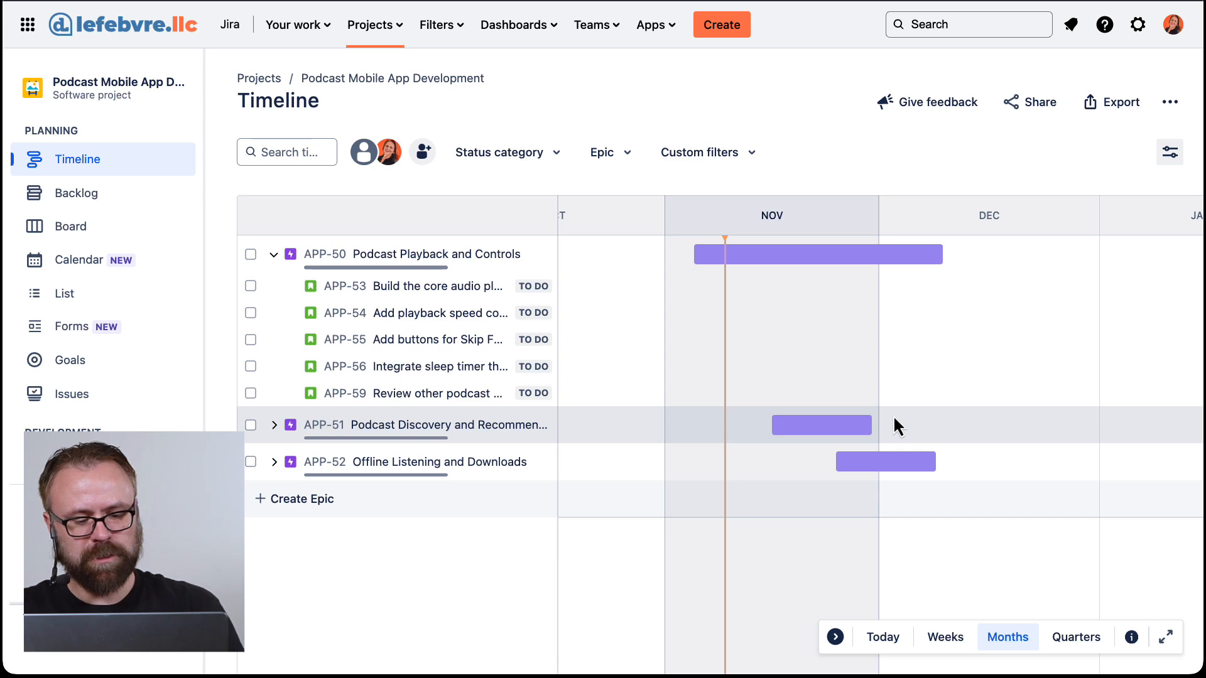
Colour epic bars APP-50 dark green, APP-51 blue and APP-52 yellow.
right_click(814, 263)
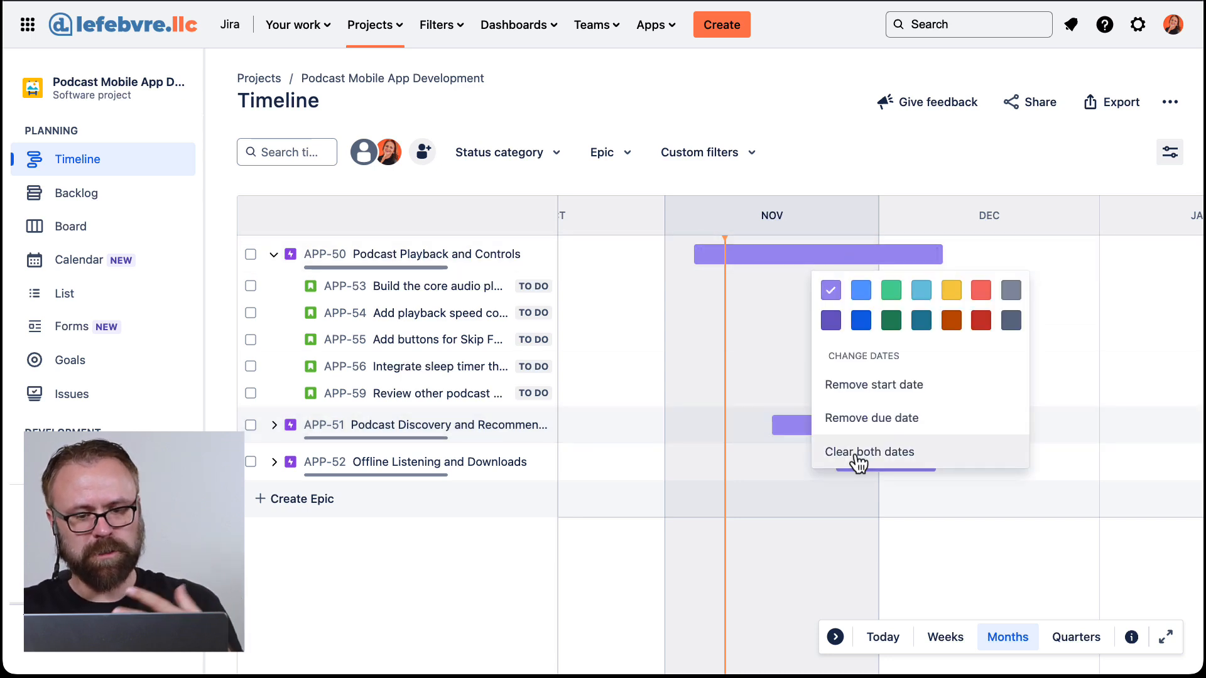
left_click(891, 320)
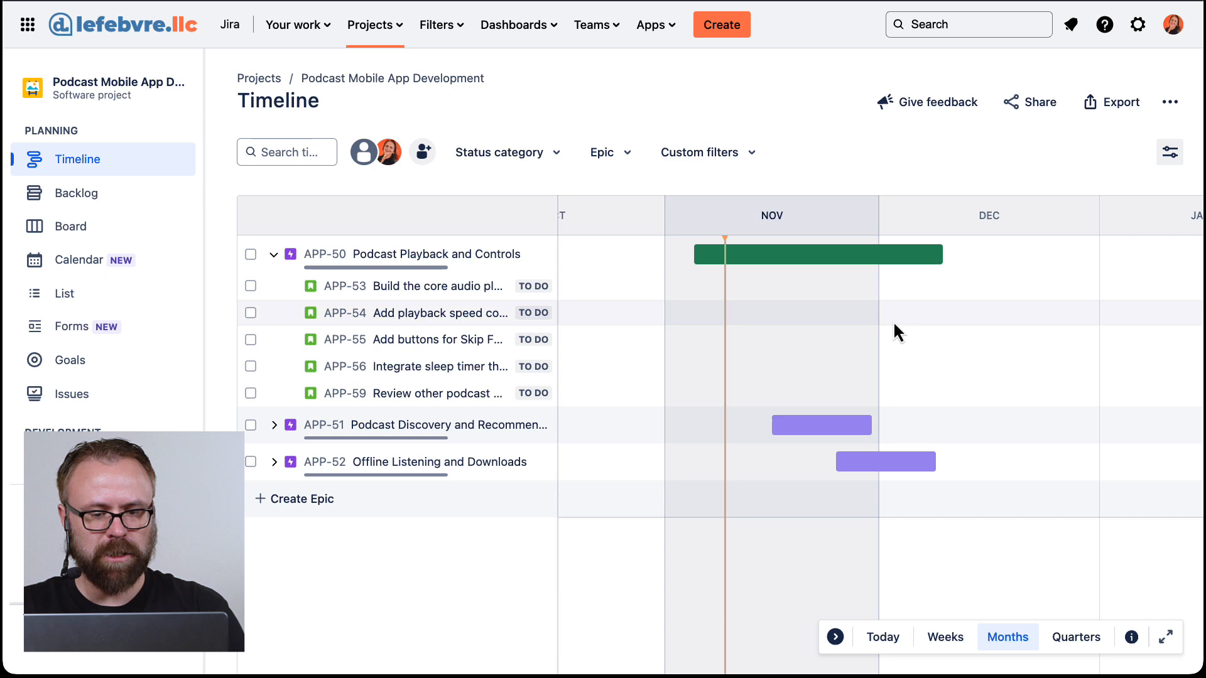
right_click(842, 432)
left_click(889, 461)
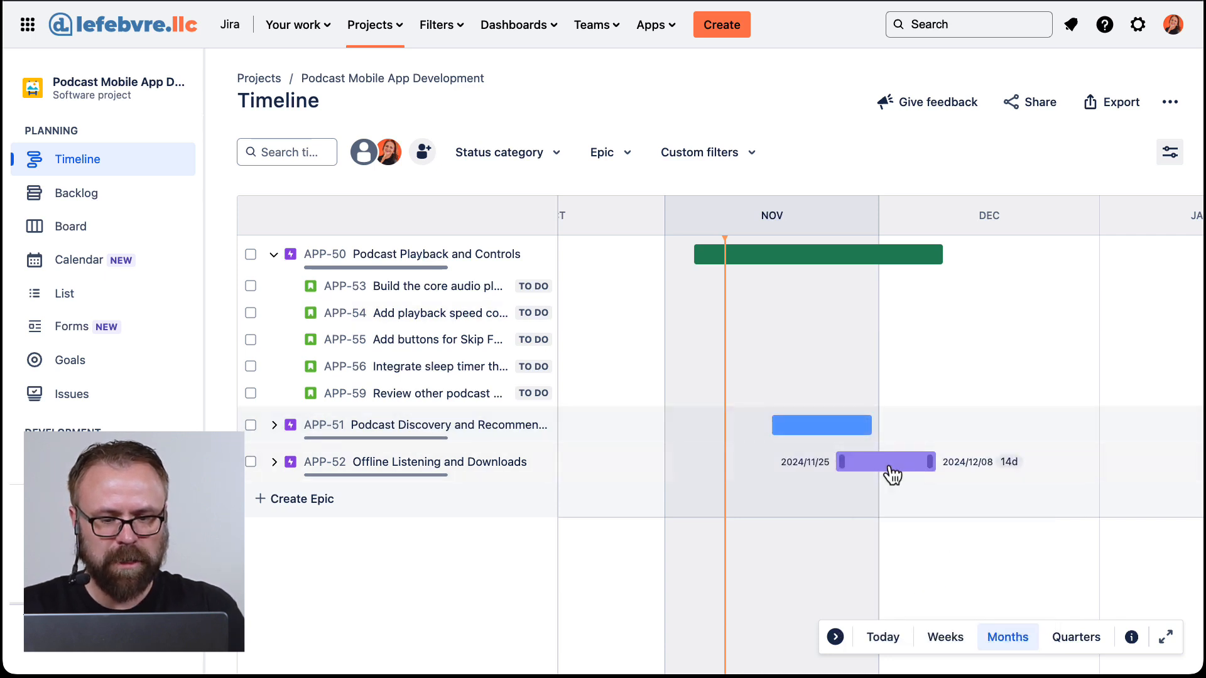
right_click(892, 472)
left_click(1031, 287)
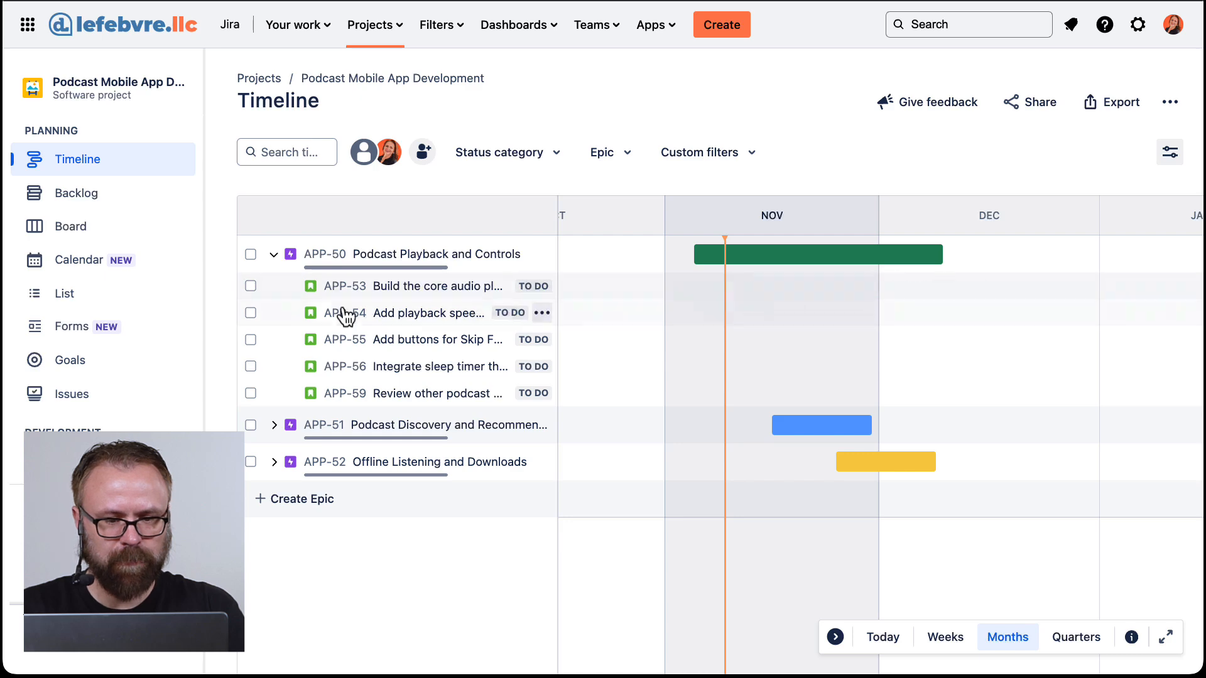
left_click(275, 255)
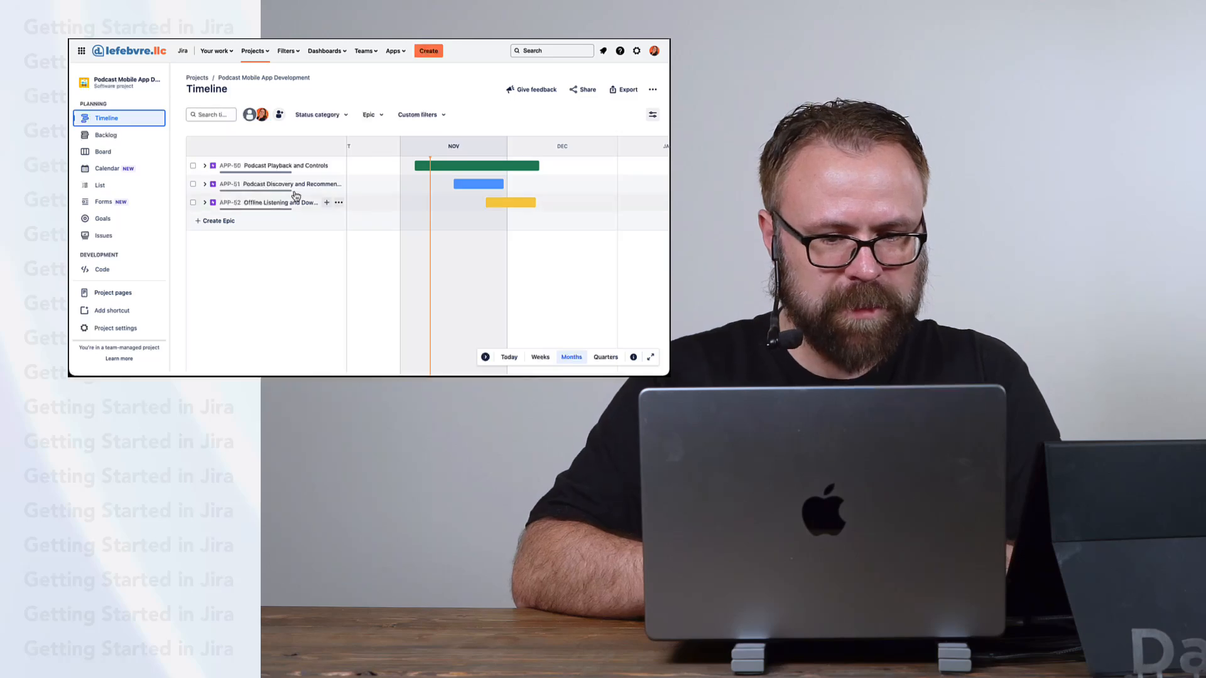
left_click(205, 165)
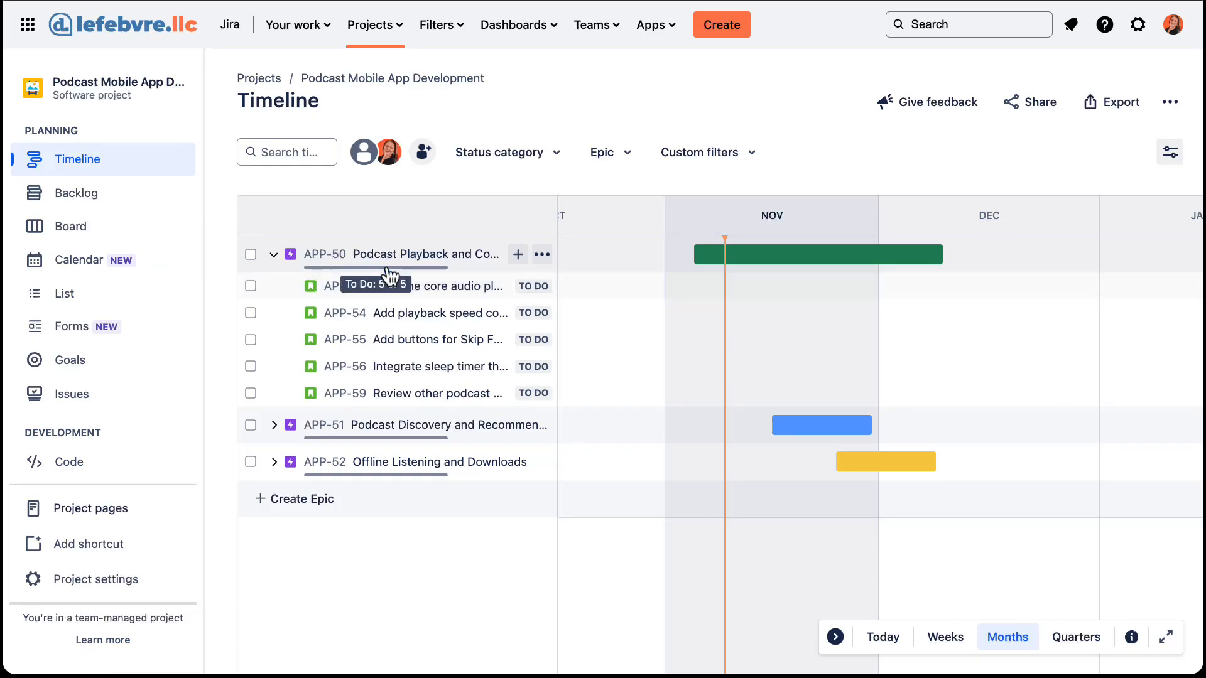
Set story APP-53's status to Done.
left_click(415, 290)
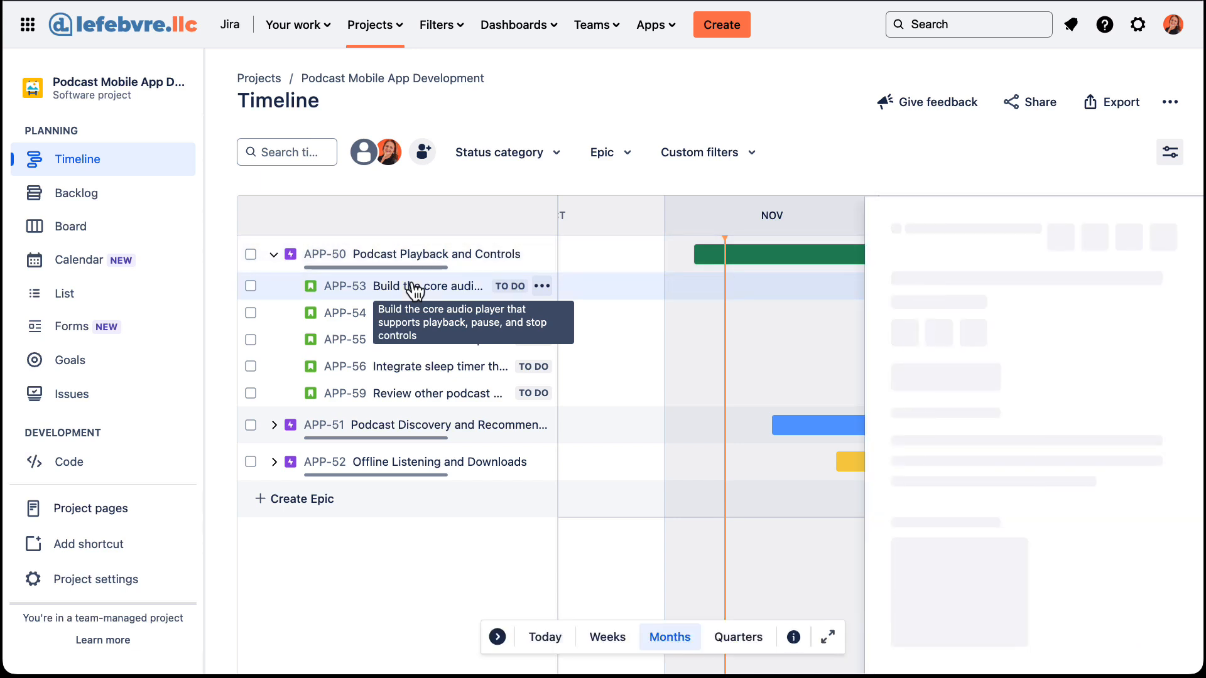
left_click(914, 404)
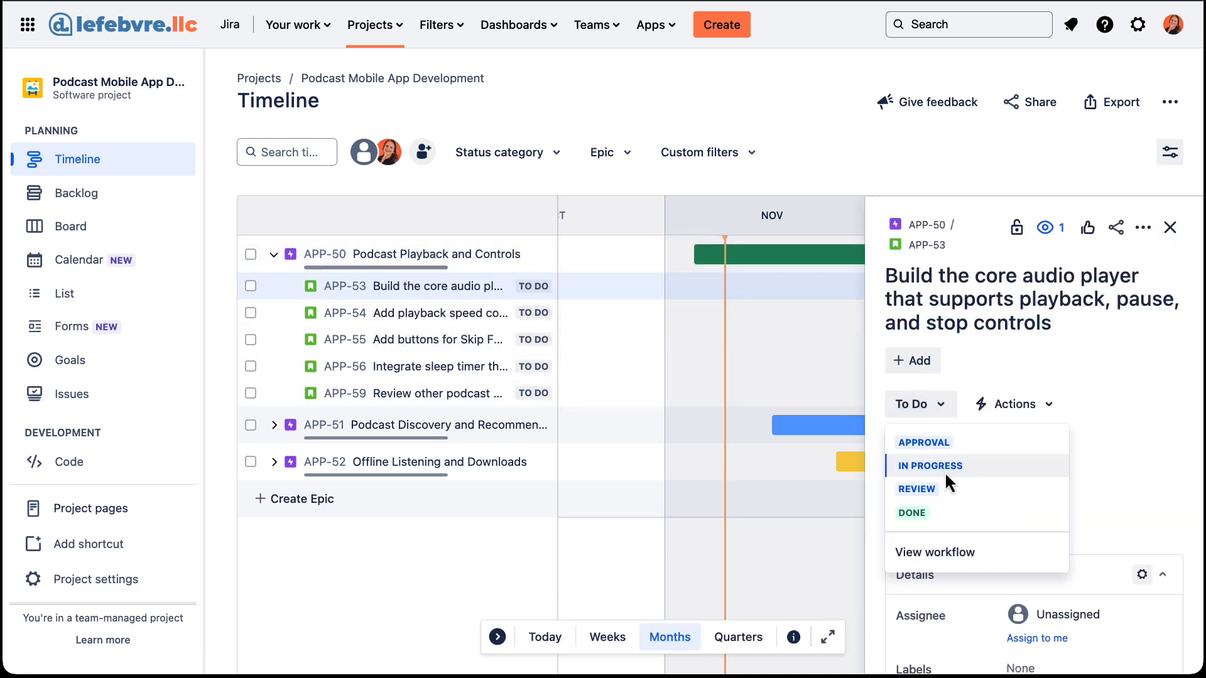
left_click(951, 517)
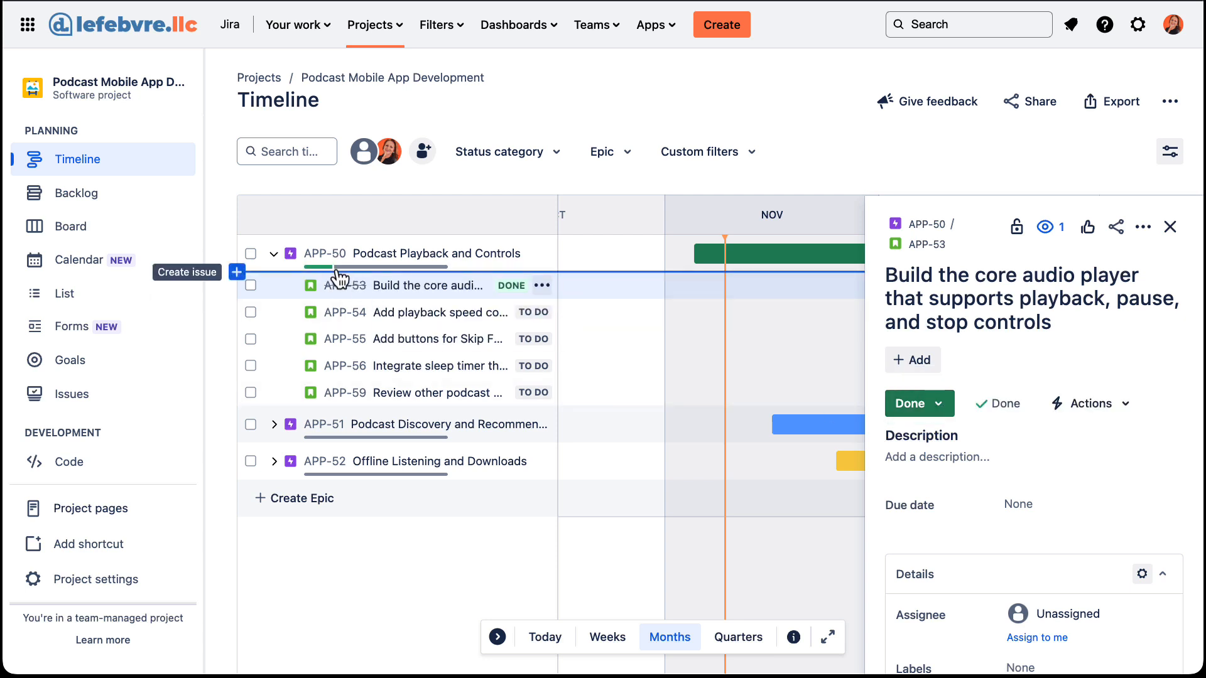
Set story APP-54 to Done, then collapse epic APP-50's child issues.
left_click(392, 313)
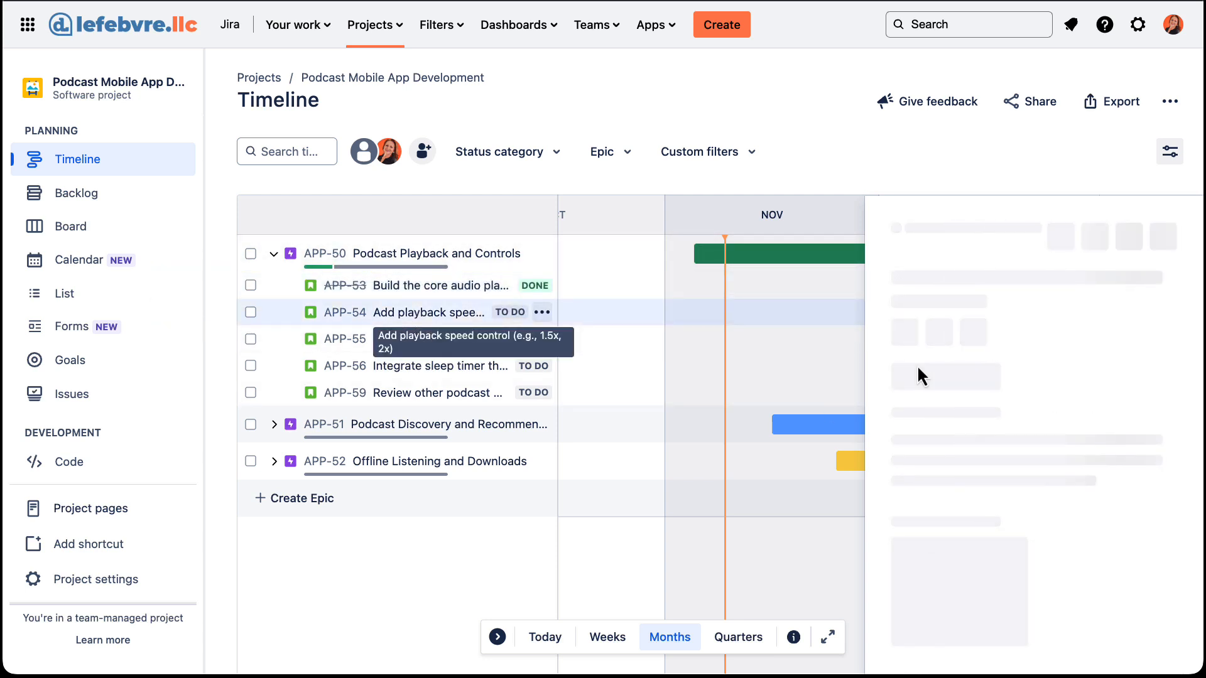
left_click(929, 382)
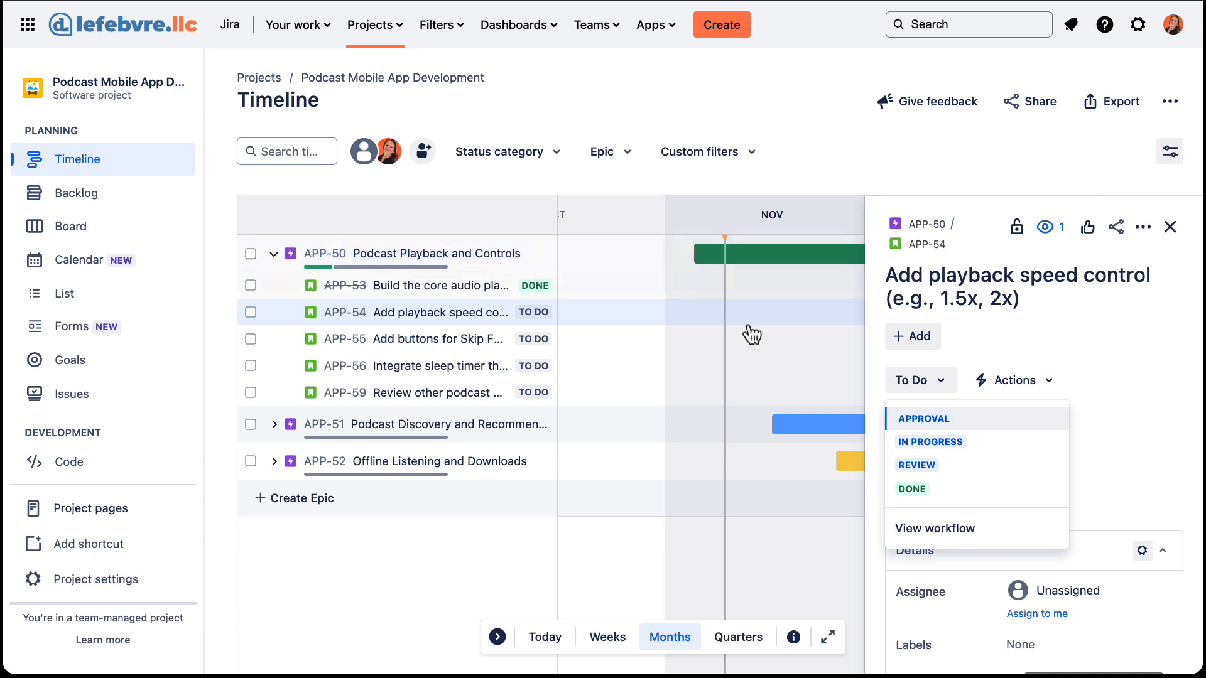
left_click(949, 498)
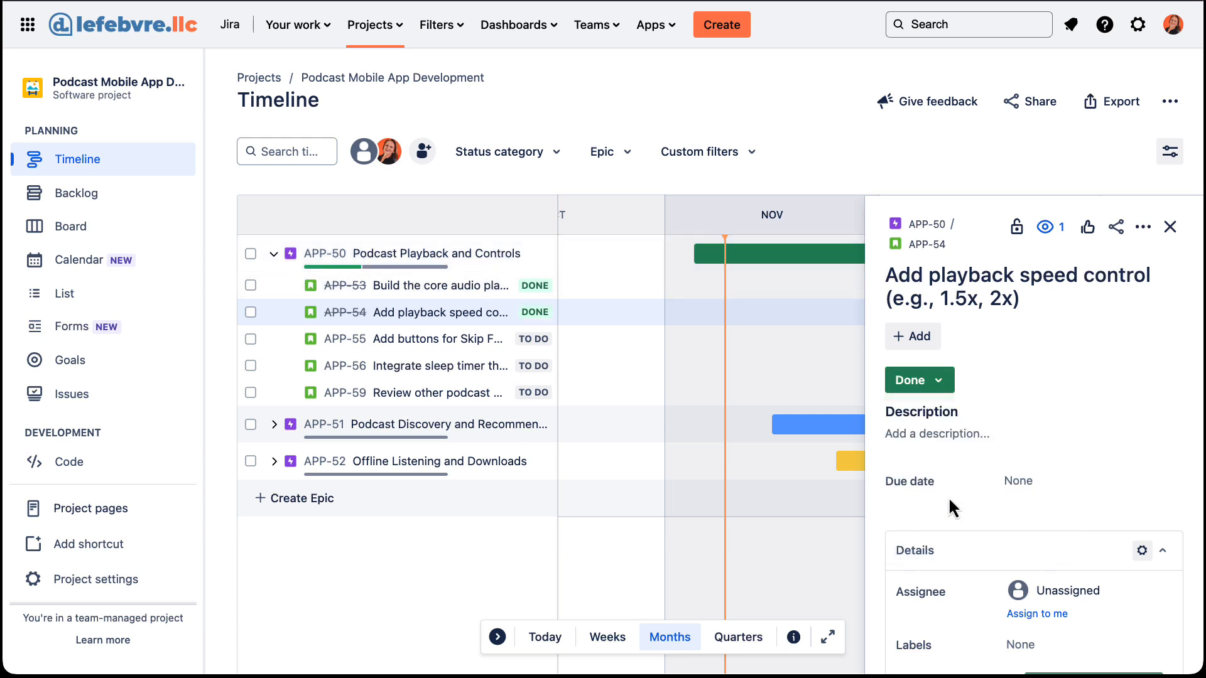
left_click(1169, 227)
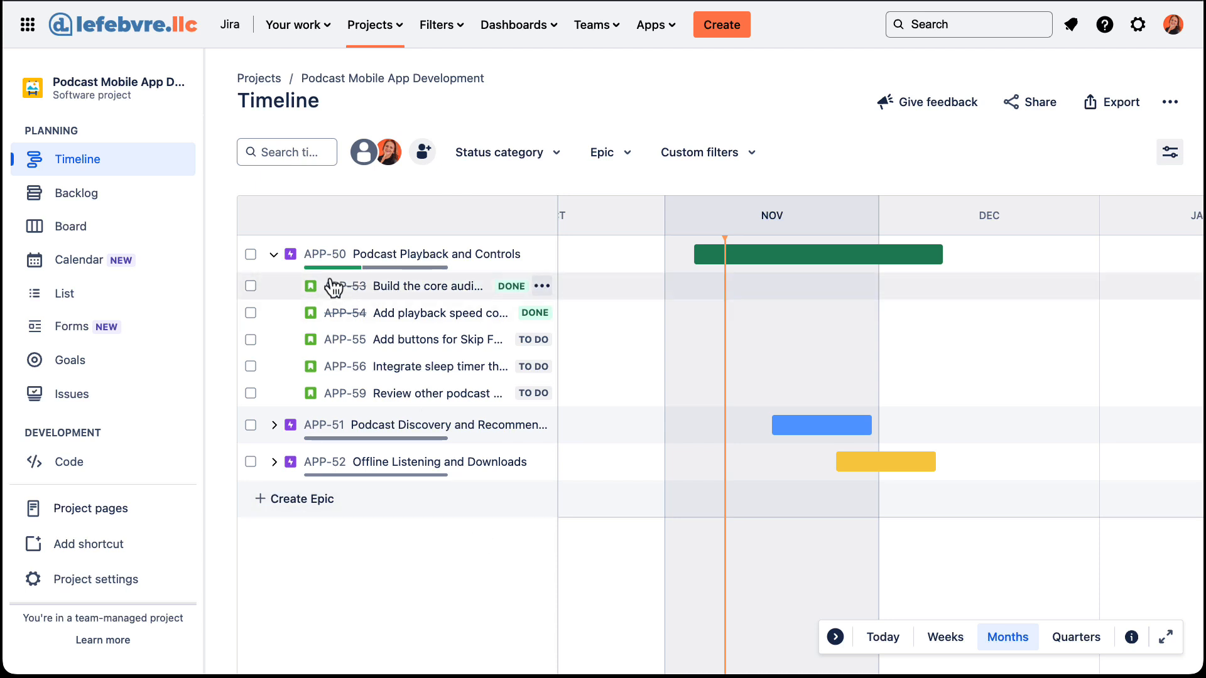
left_click(274, 254)
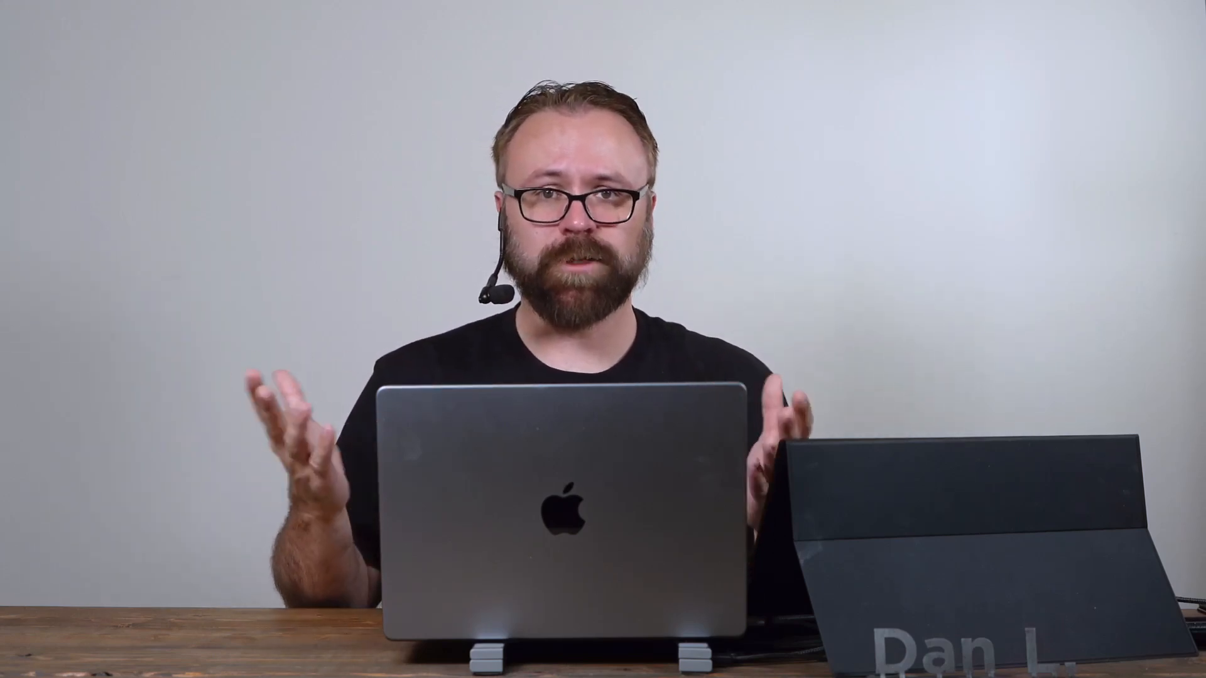
Switch the project to its Calendar view for November 2024.
left_click(161, 269)
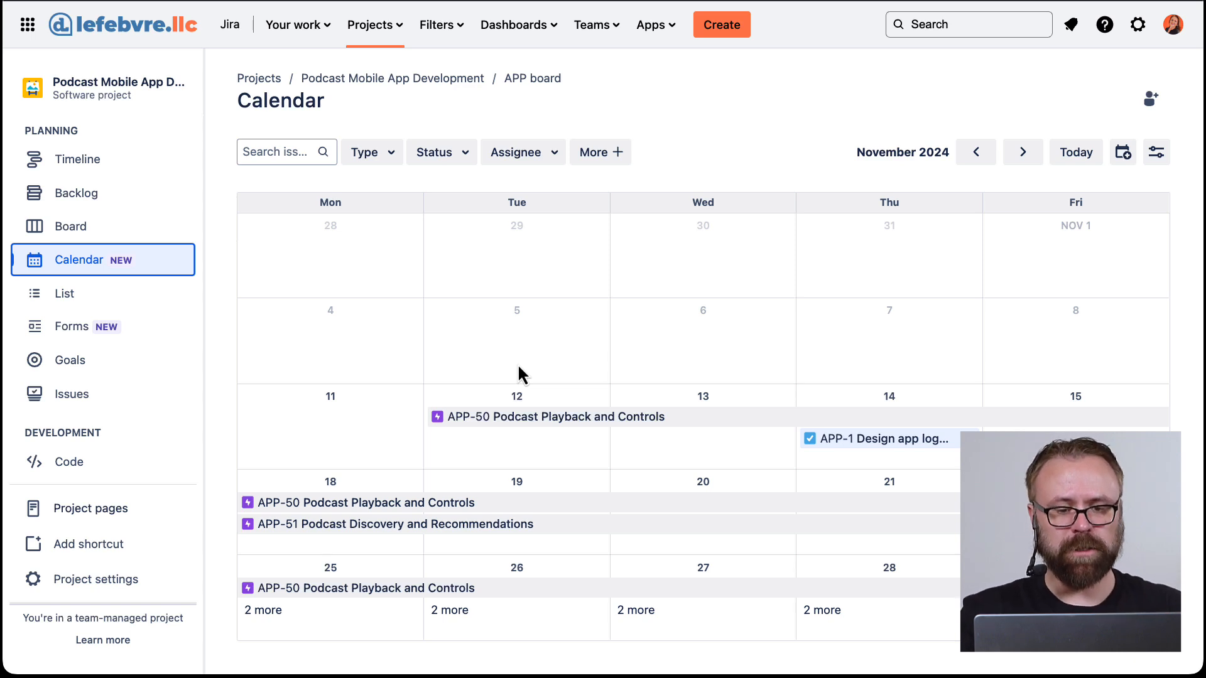
Change epic APP-50's due date from Jan 3, 2025 to Nov 15, 2024.
left_click(562, 418)
scroll(972, 428, "down", 10)
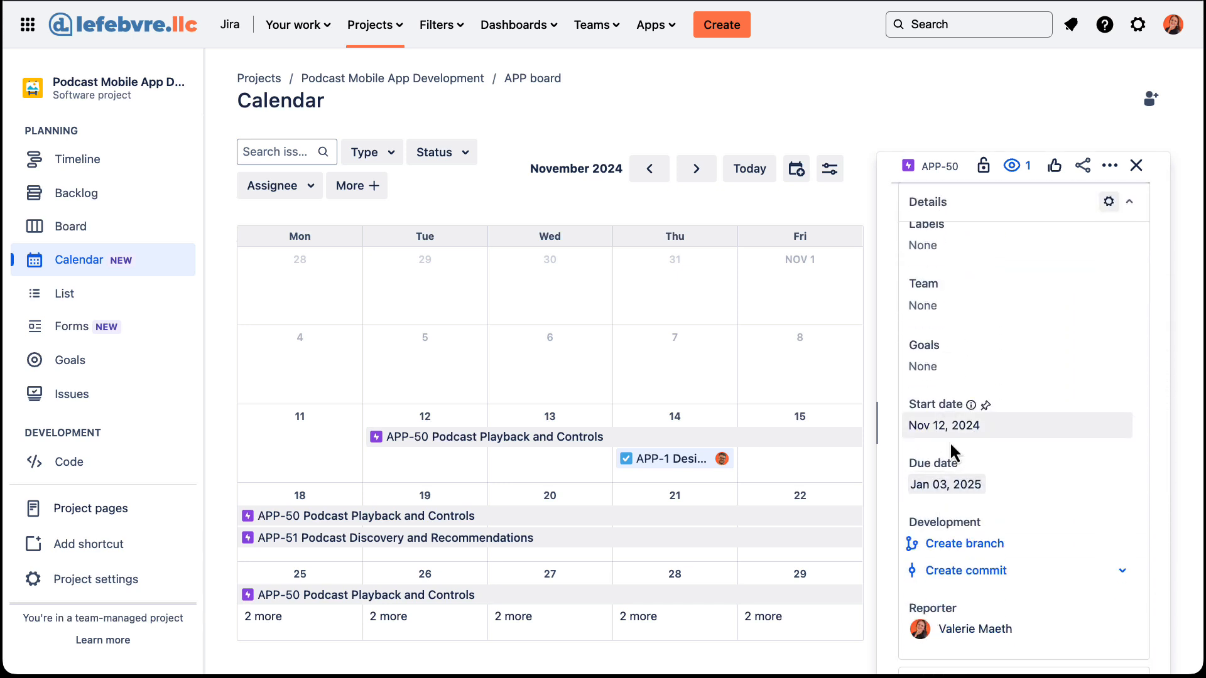
left_click(955, 485)
left_click(928, 250)
left_click(929, 250)
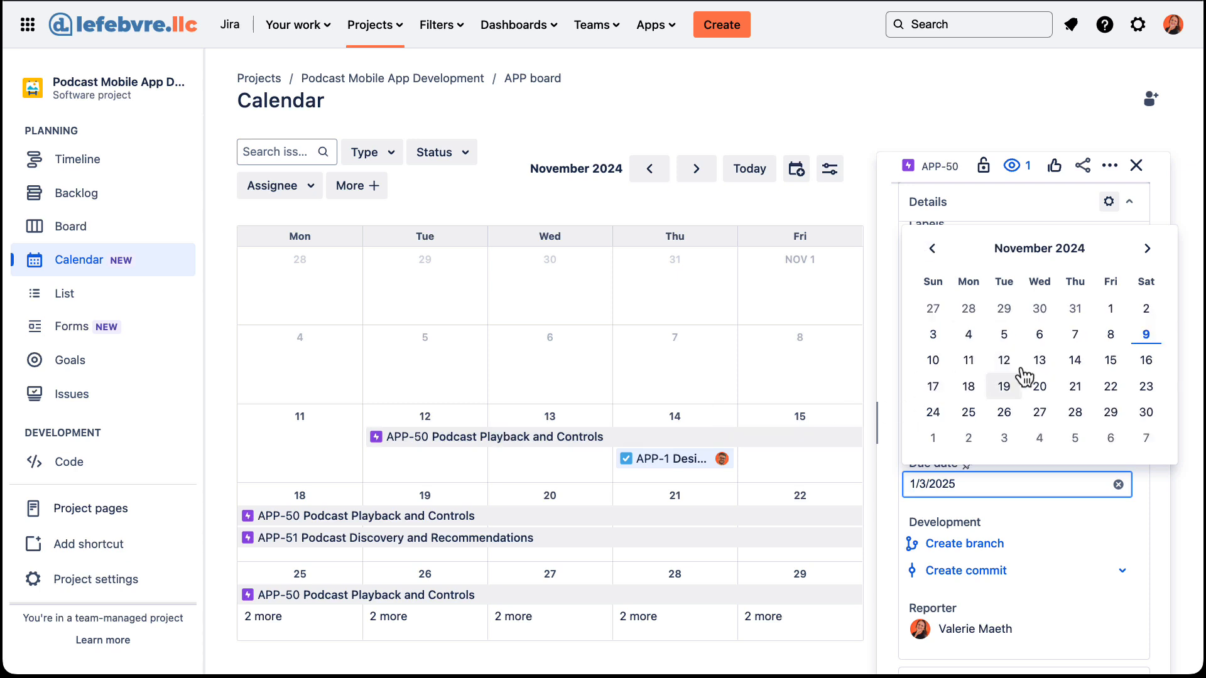
left_click(1110, 362)
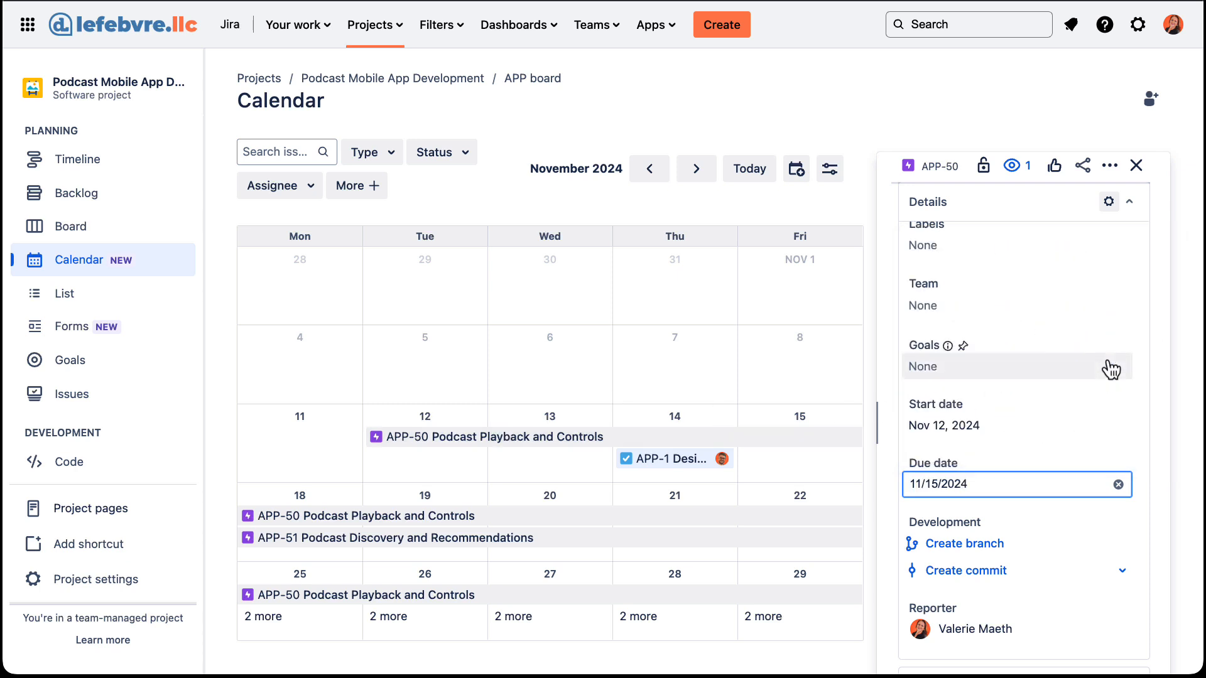
left_click(1146, 465)
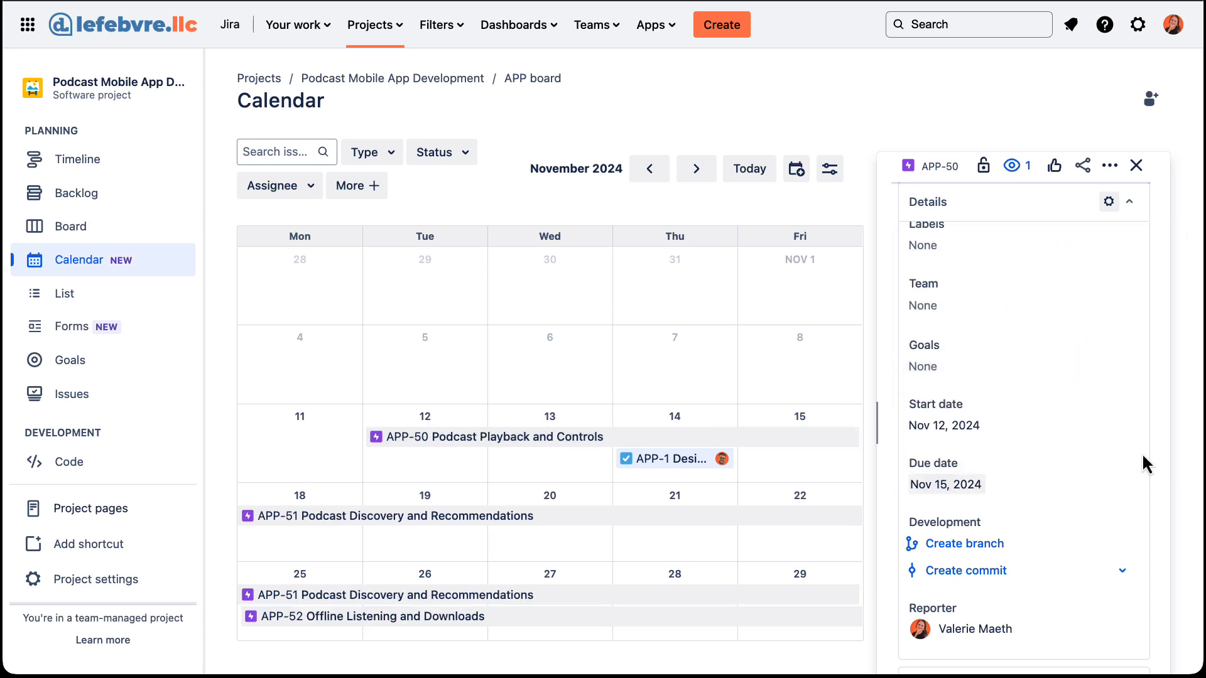
left_click(1137, 166)
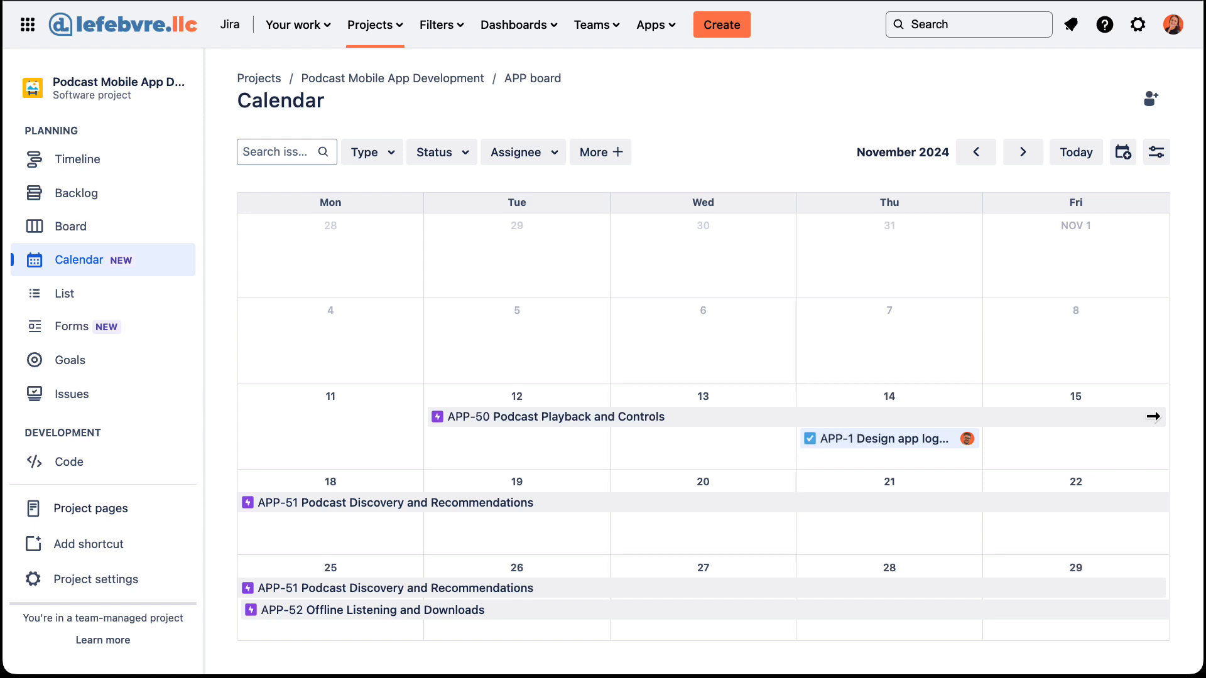
Resize and drag the APP-50 calendar bar, trying Oct 29–31, then drop it on Nov 12–14.
left_click_drag(1153, 417, 953, 425)
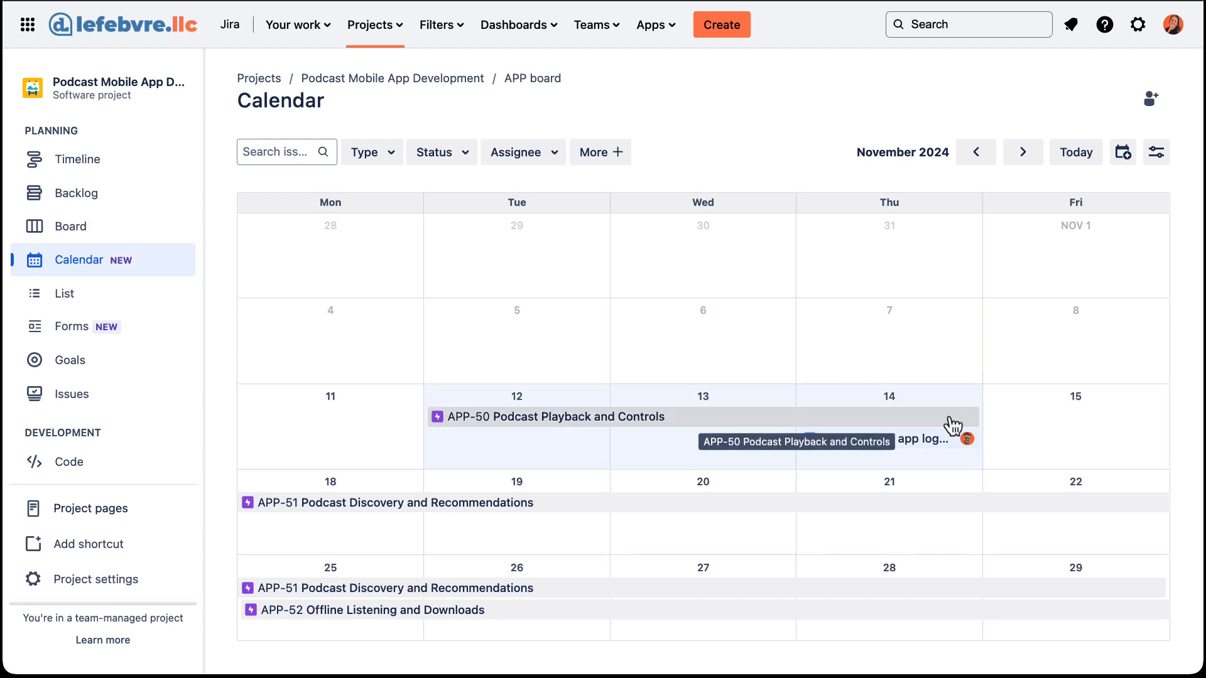
left_click_drag(845, 442, 785, 440)
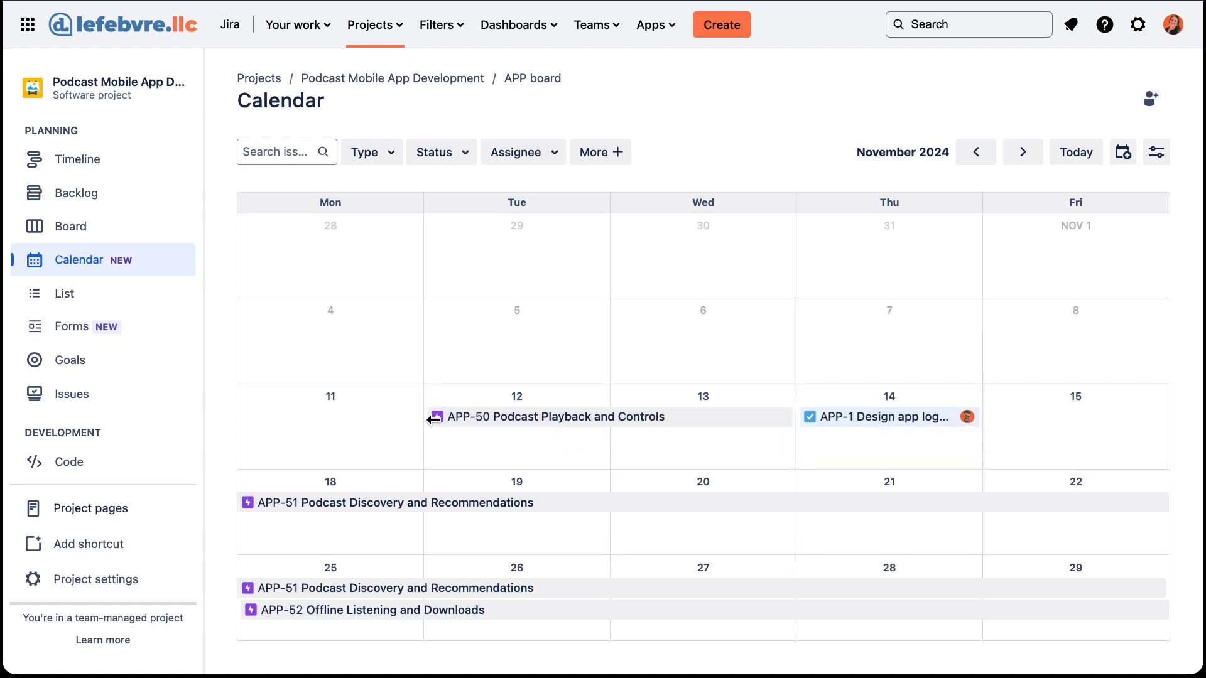
left_click_drag(433, 419, 343, 392)
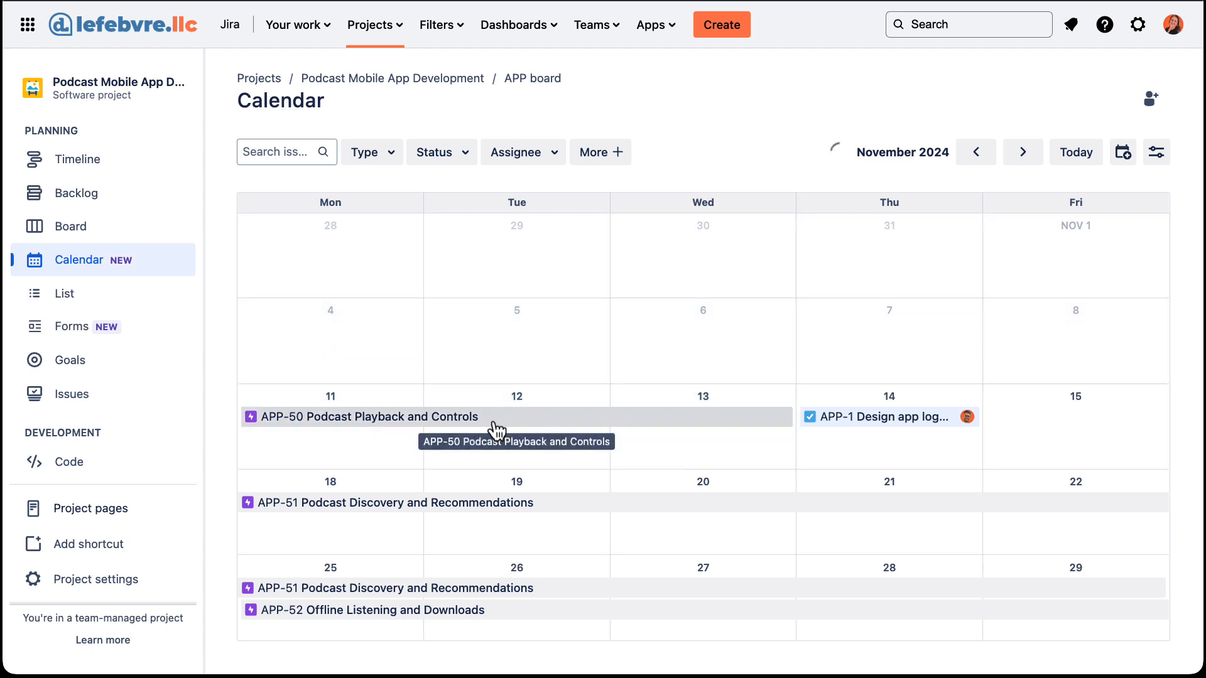
left_click_drag(496, 431, 628, 283)
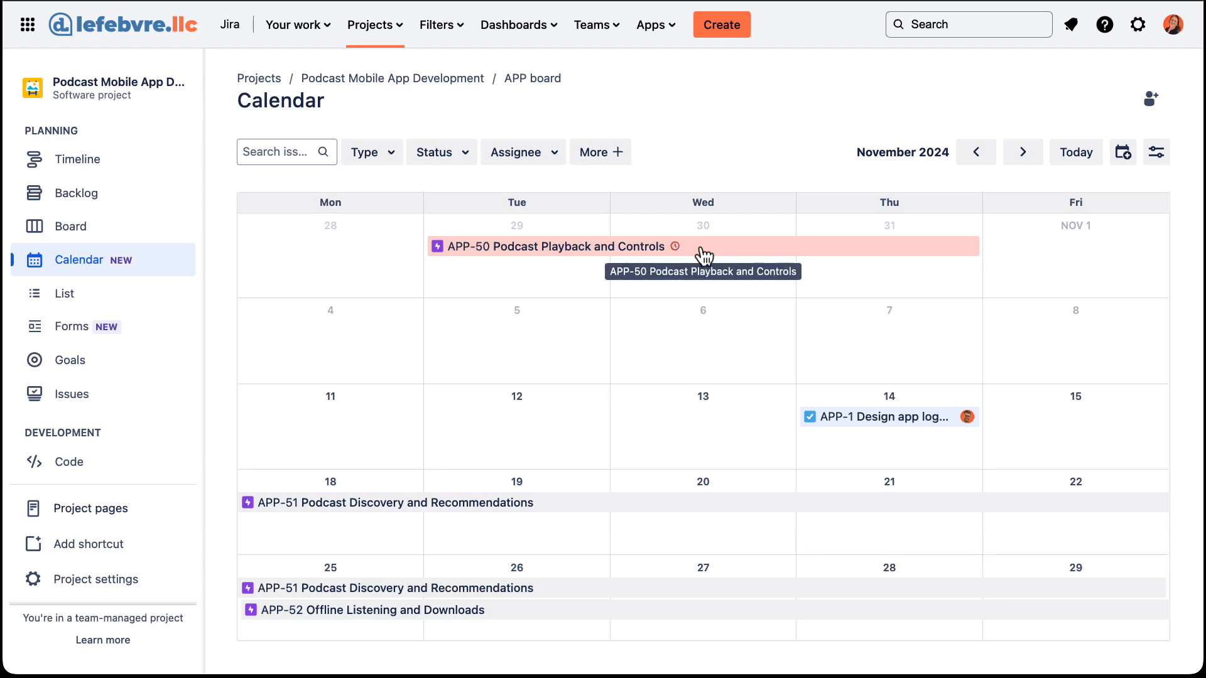
left_click_drag(704, 255, 745, 428)
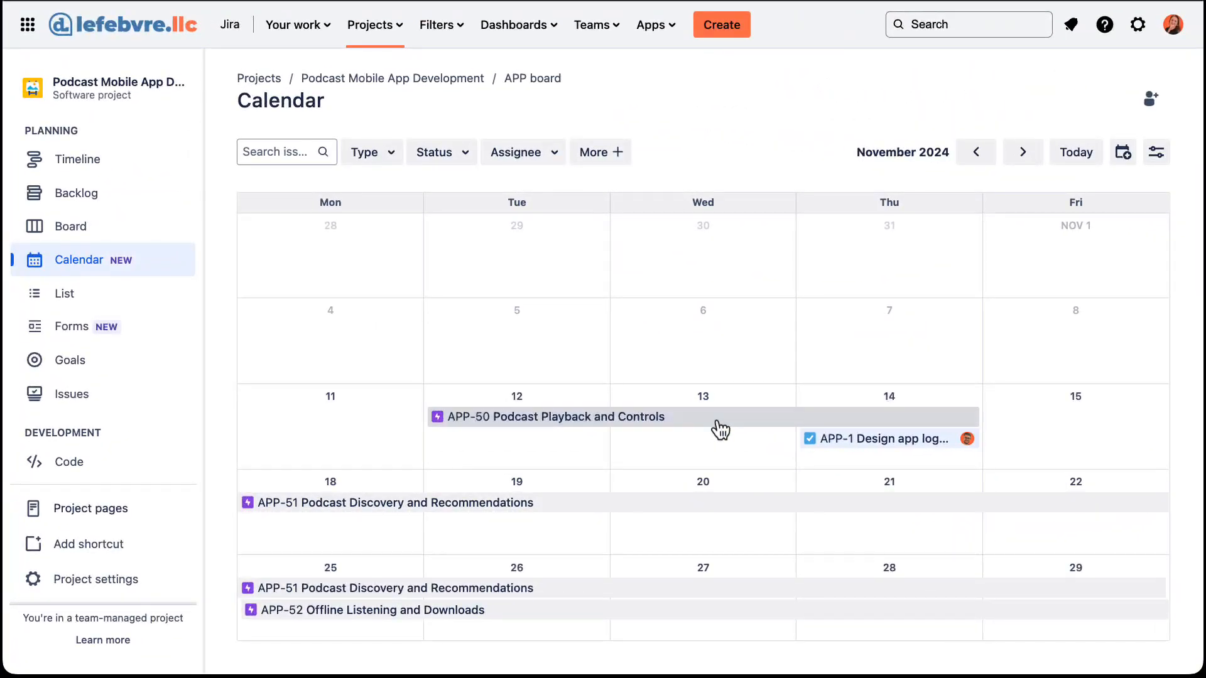
Open epic APP-50's details to review its five child stories at 40% Done.
left_click(429, 249)
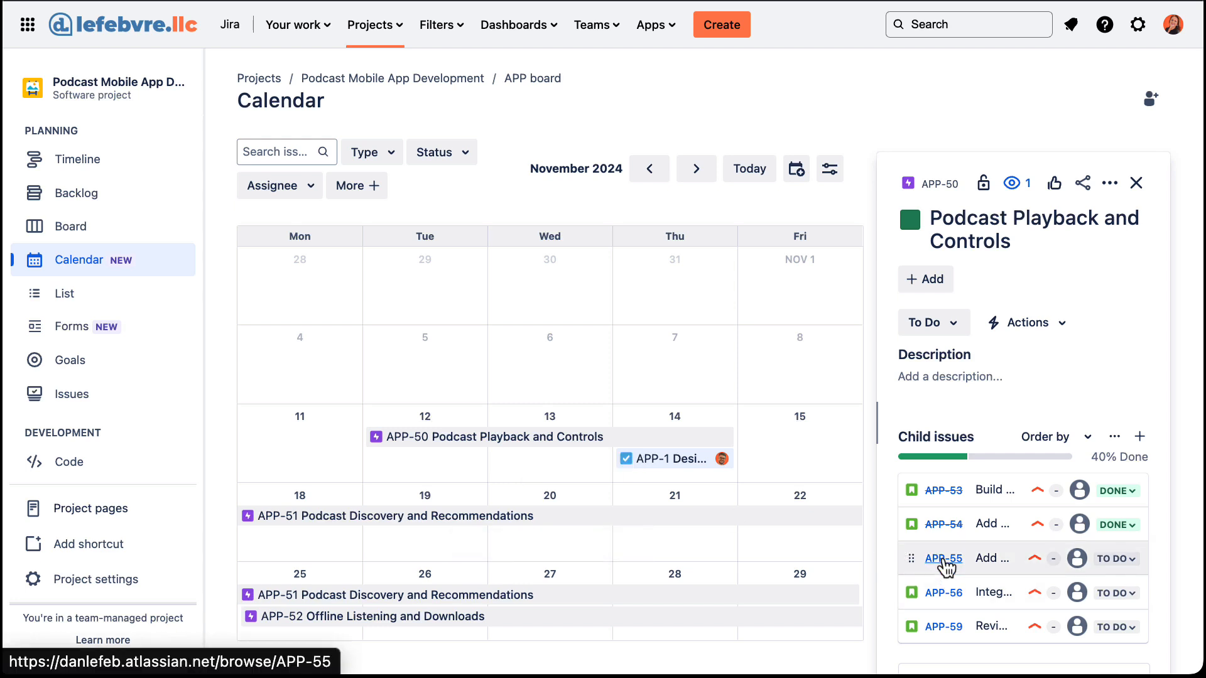
Give child story APP-55 a due date of November 14.
left_click(944, 559)
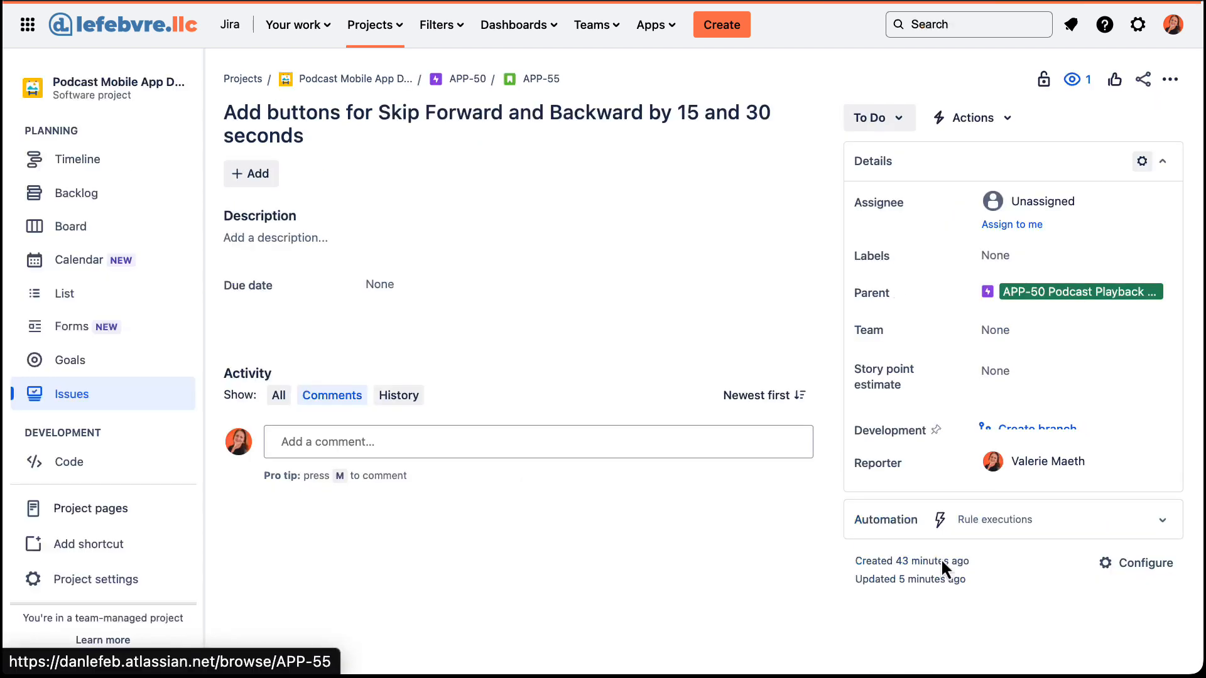
left_click(380, 284)
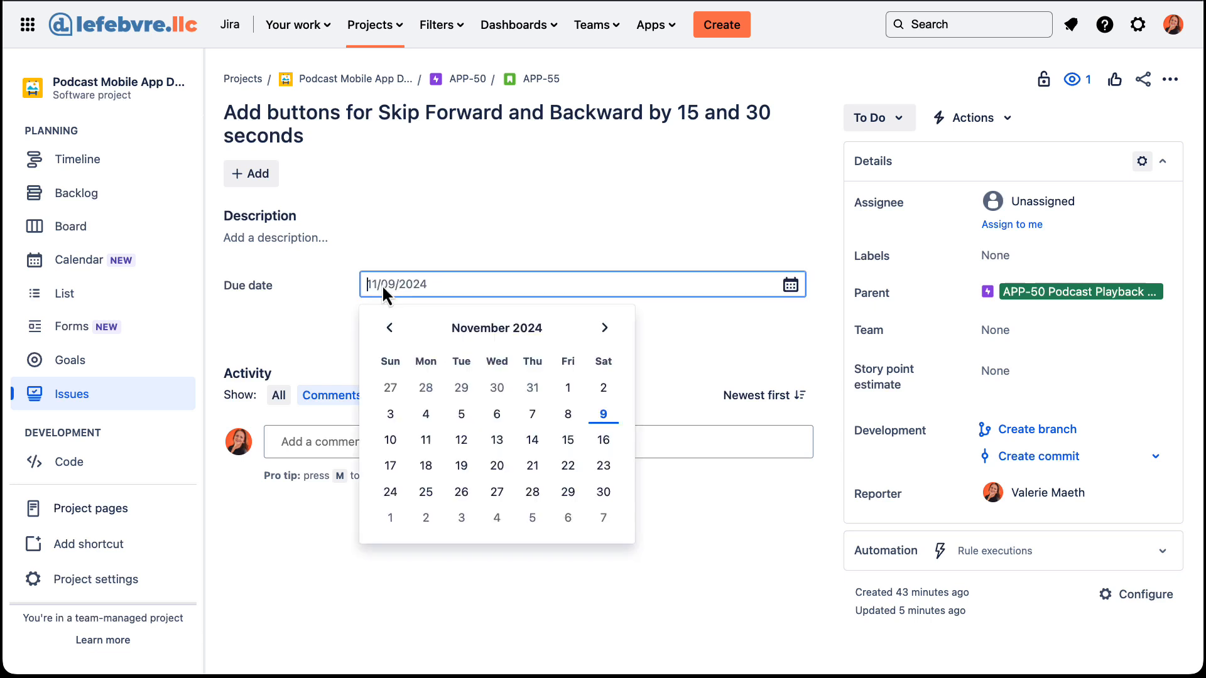
left_click(532, 464)
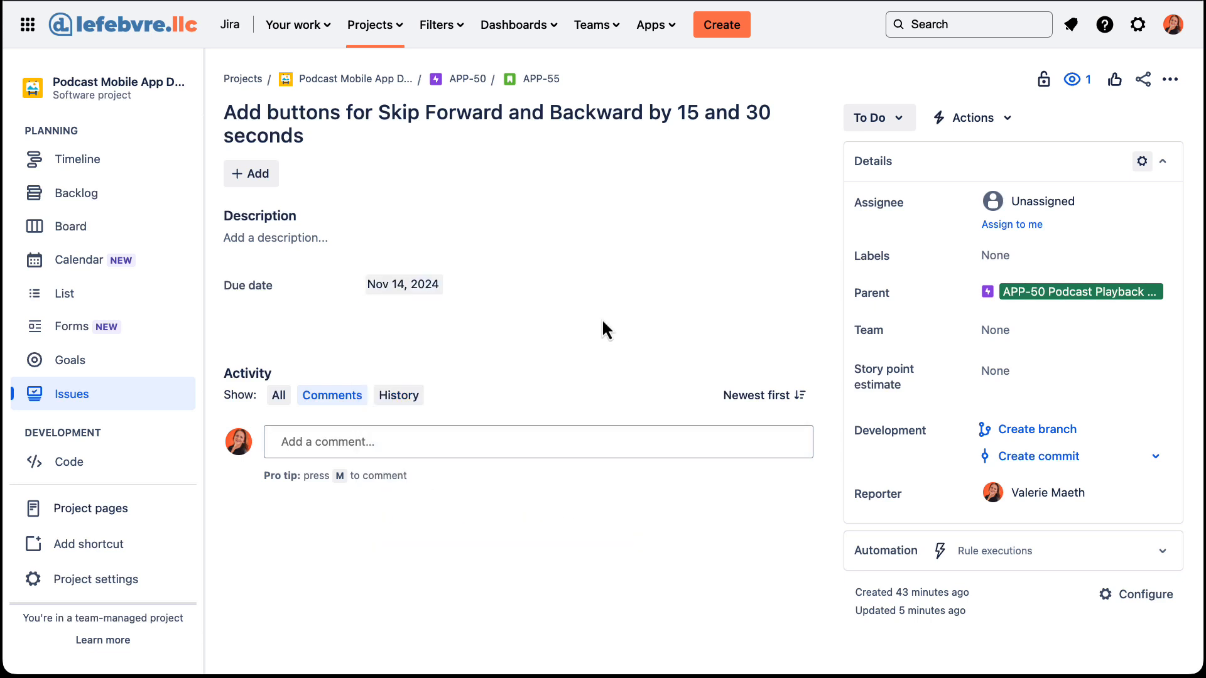
Back on the calendar, move APP-55 from Nov 14 to Wednesday Nov 13.
left_click(82, 263)
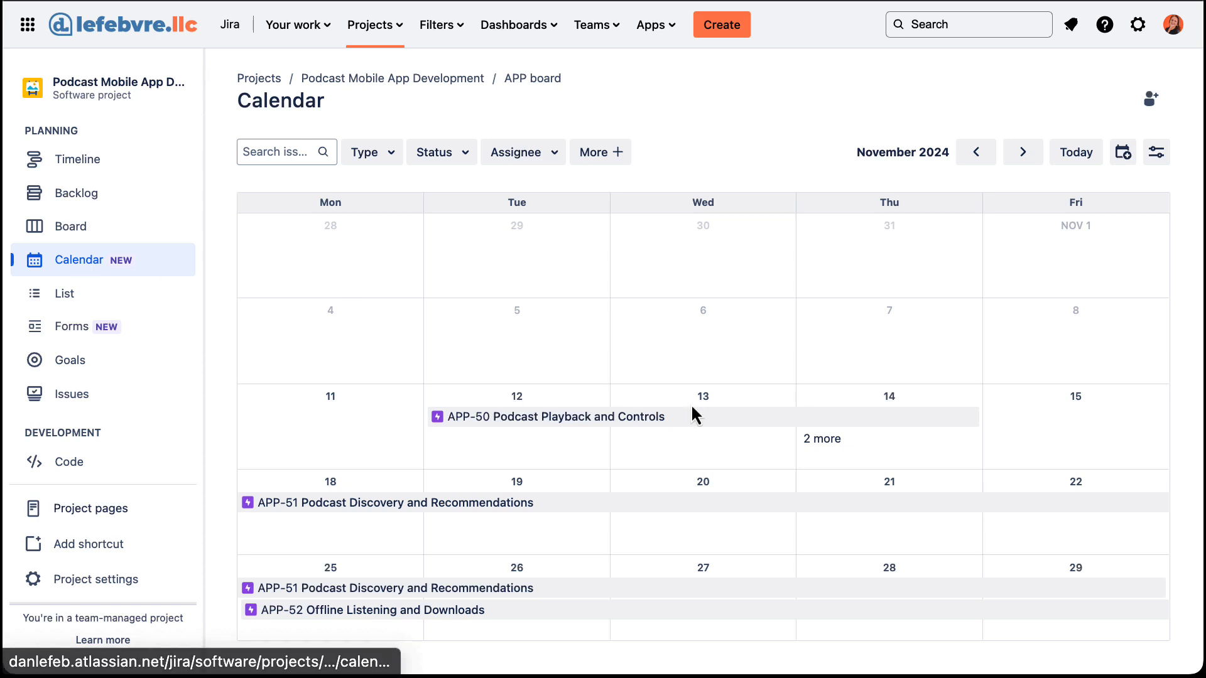
left_click(848, 444)
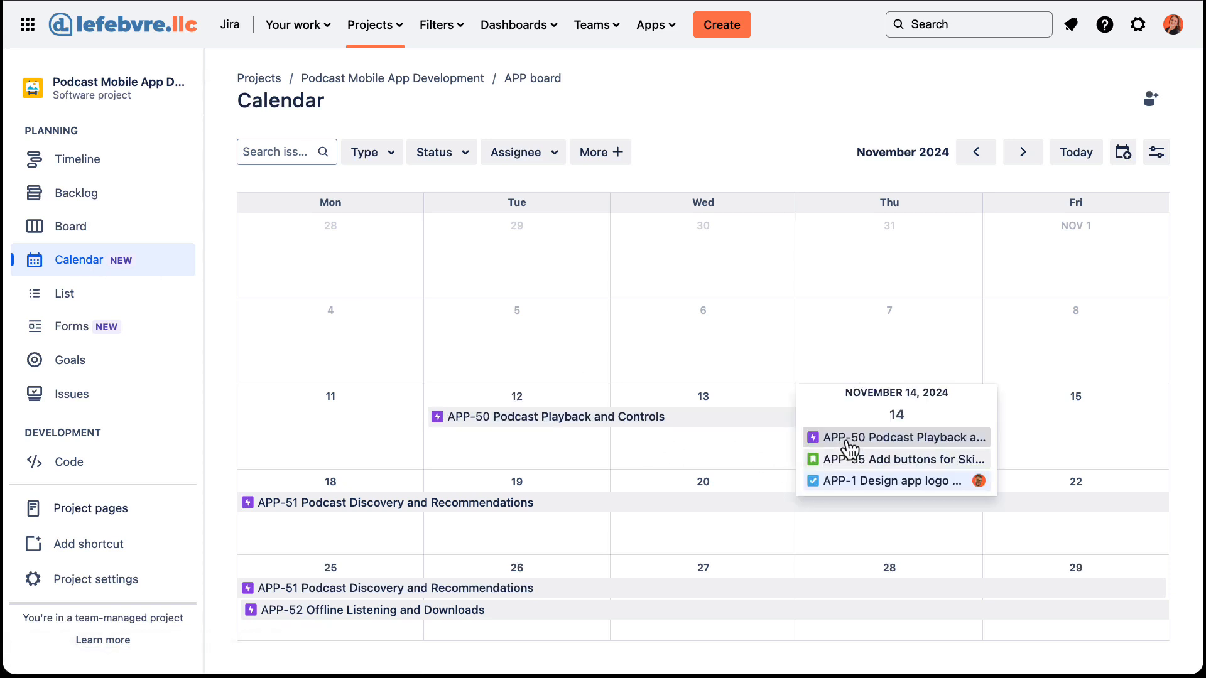
left_click_drag(888, 464, 678, 459)
left_click(661, 463)
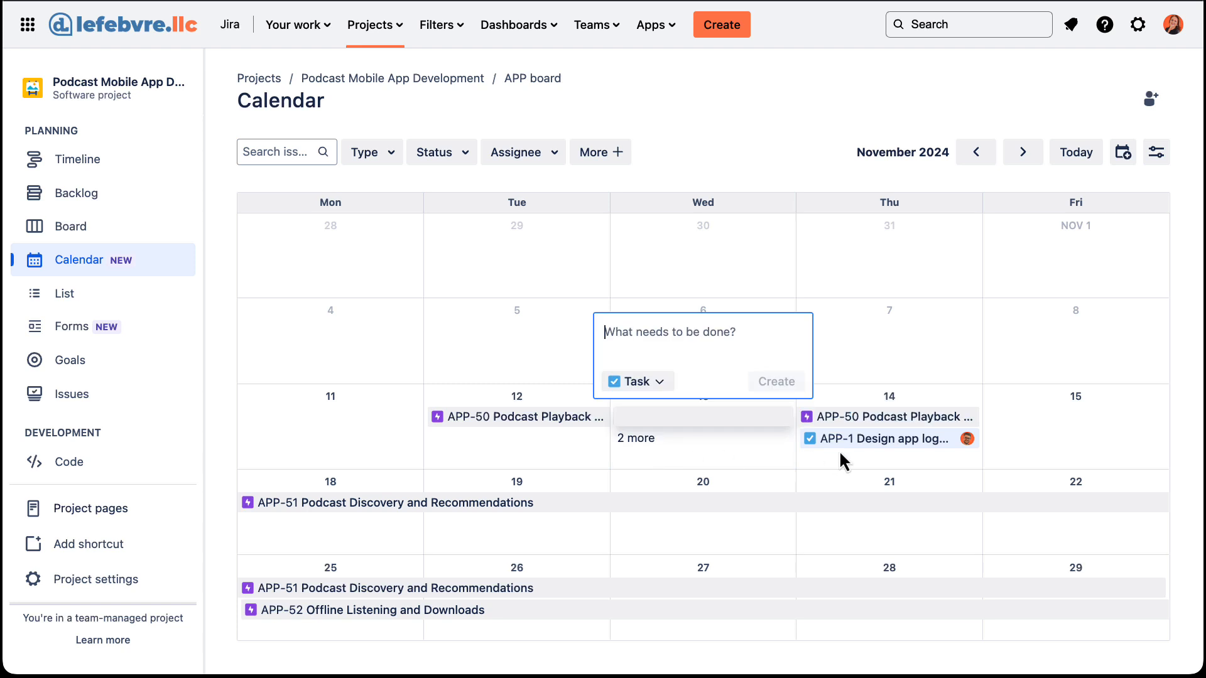
left_click(847, 458)
left_click(778, 171)
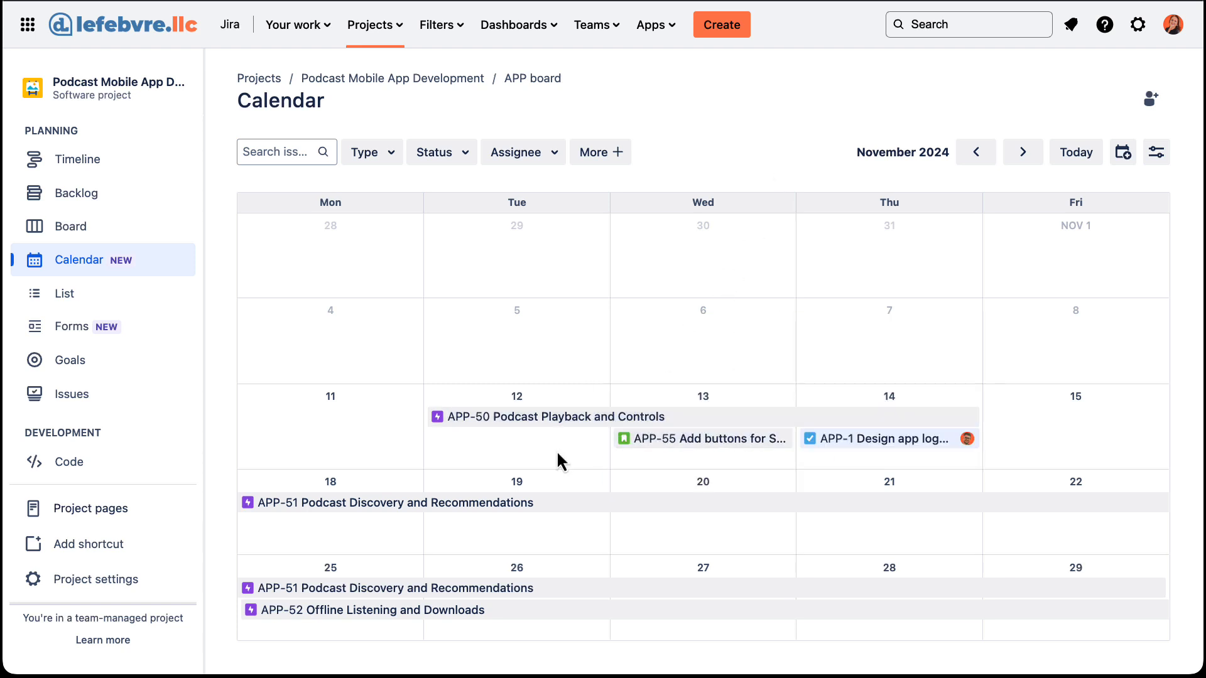
Clear APP-55's due date and close its details.
left_click(681, 441)
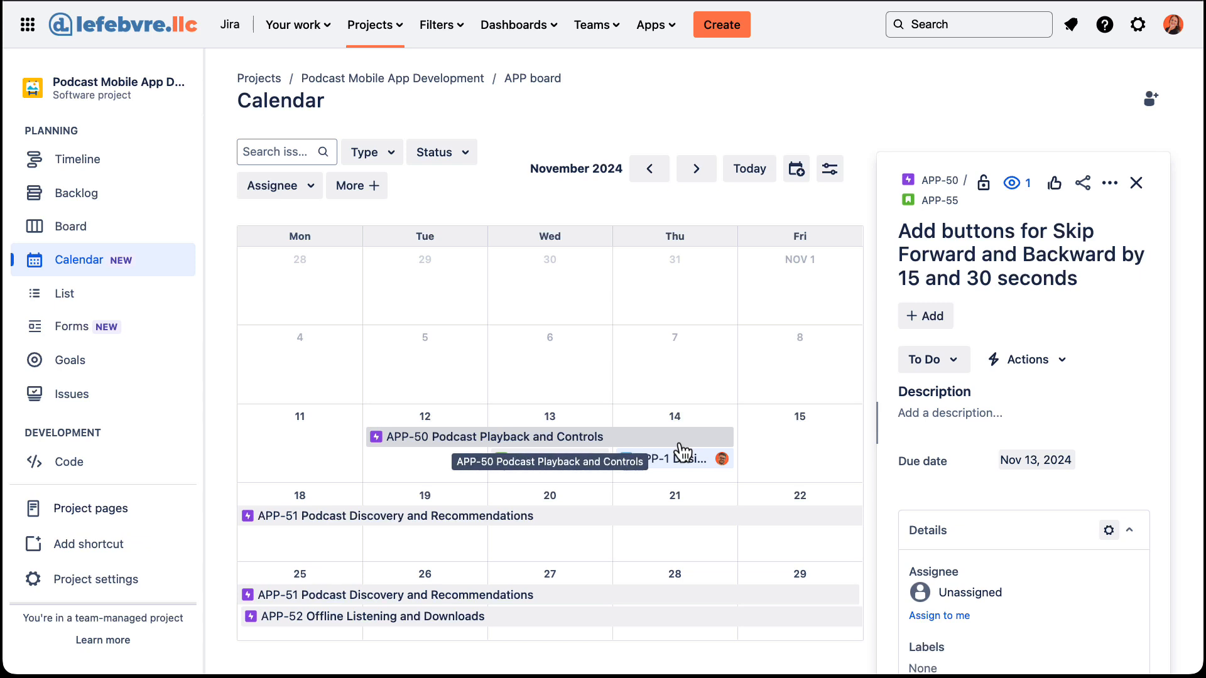
left_click(1075, 465)
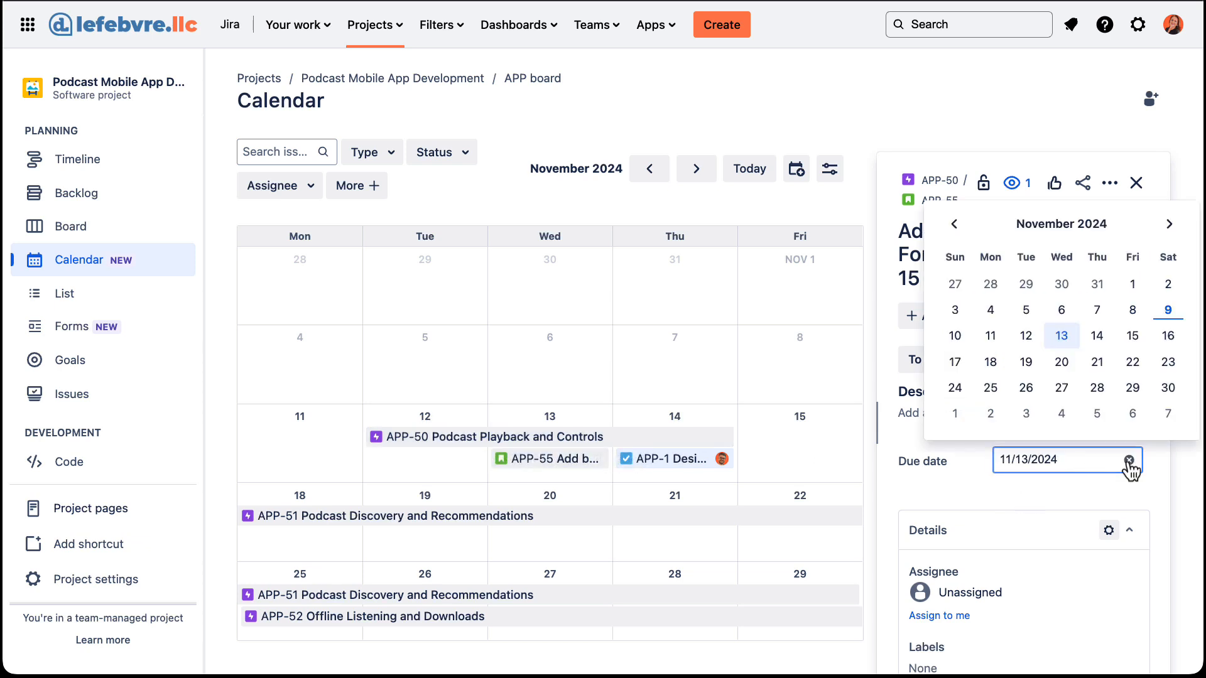
left_click(1121, 485)
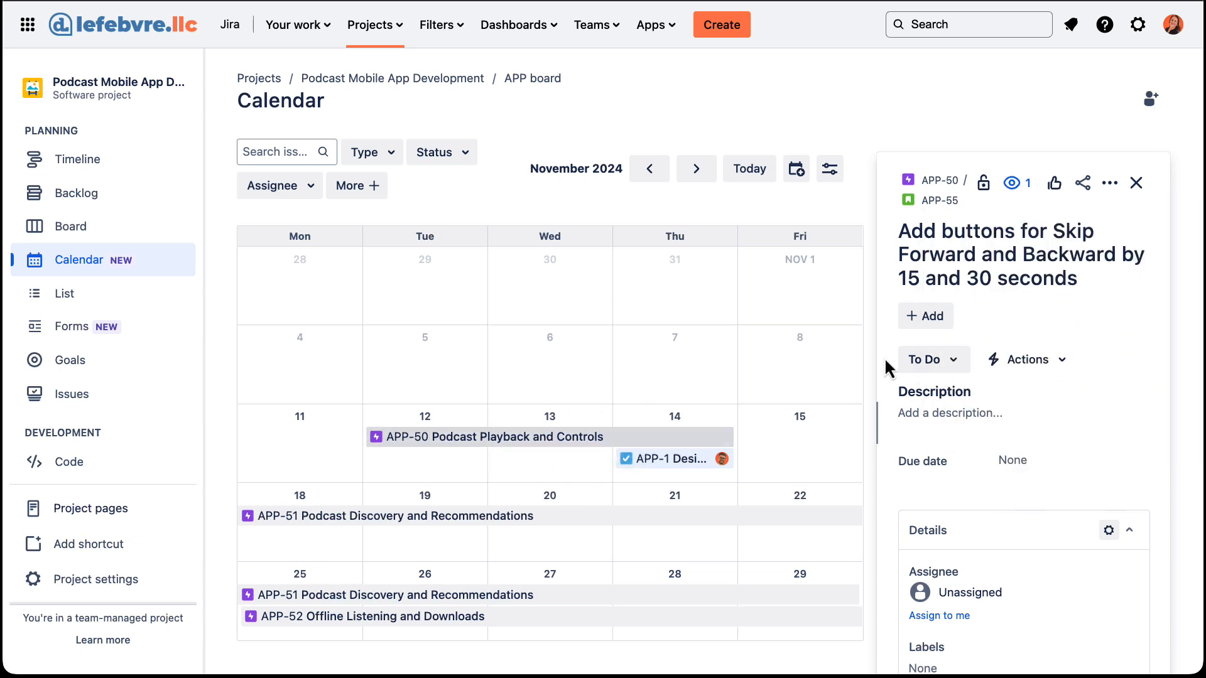
left_click(1136, 184)
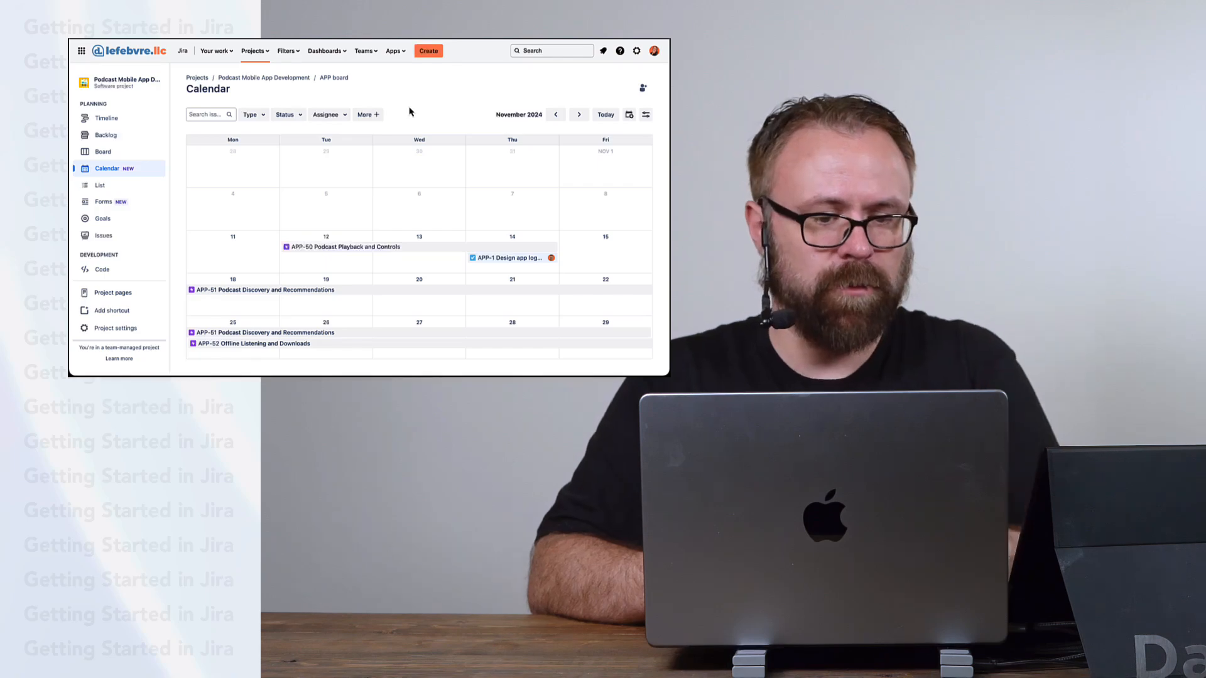
Filter the calendar's issues by the search term 'podcast'.
left_click(209, 116)
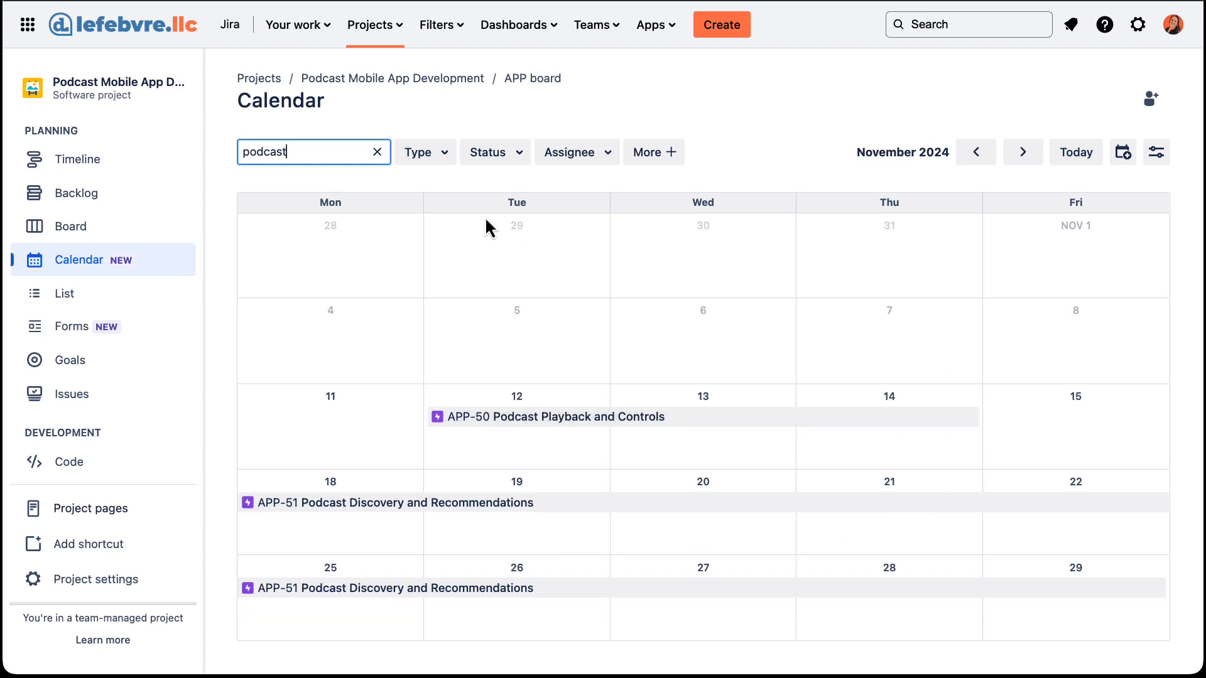
Clear the 'podcast' search, apply a Type: Task filter, then remove it.
left_click(379, 153)
left_click(375, 156)
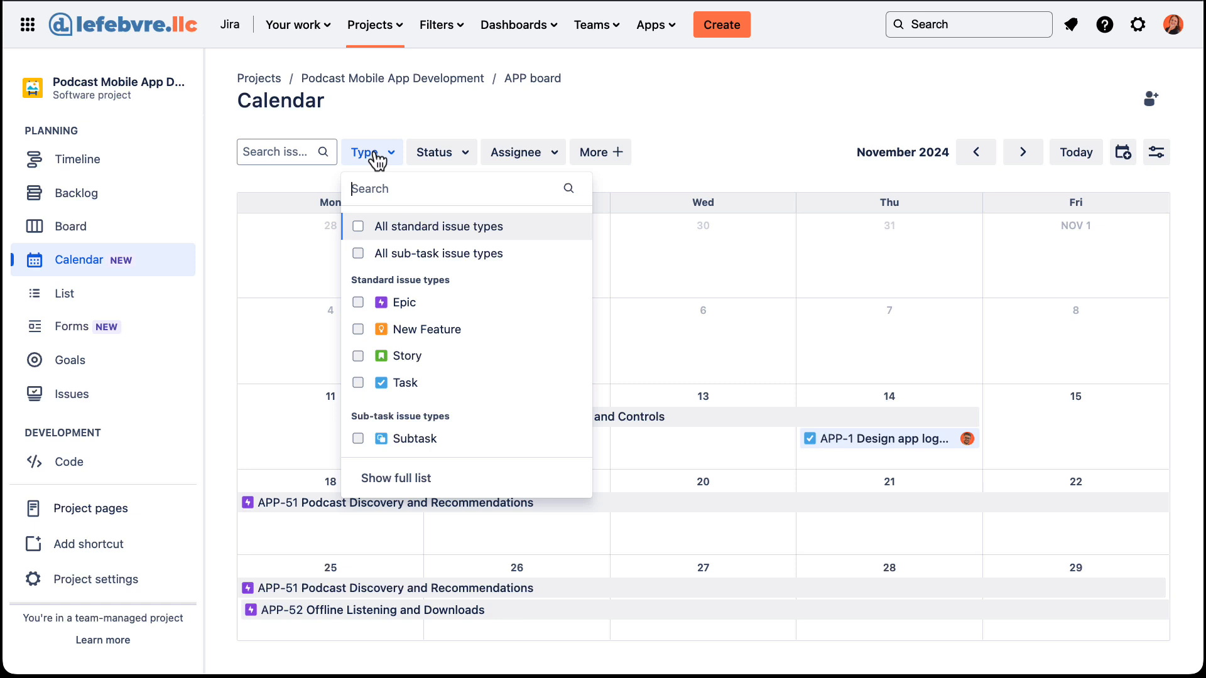
left_click(358, 383)
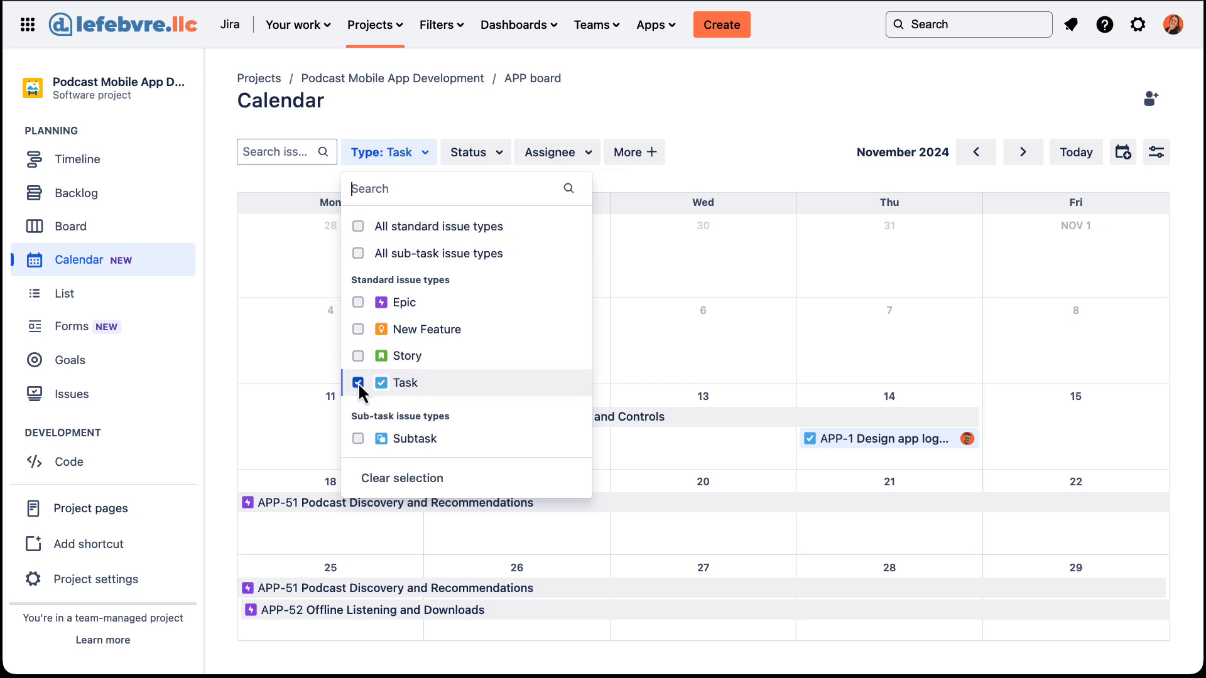
left_click(715, 162)
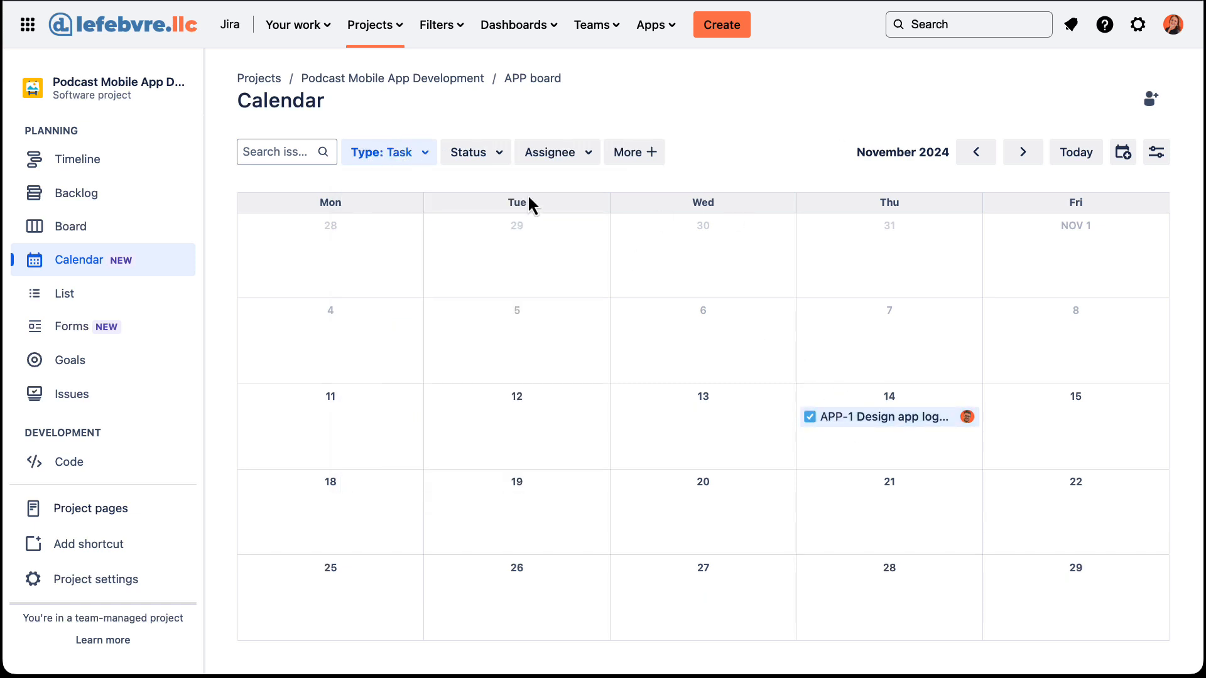
left_click(428, 156)
left_click(358, 225)
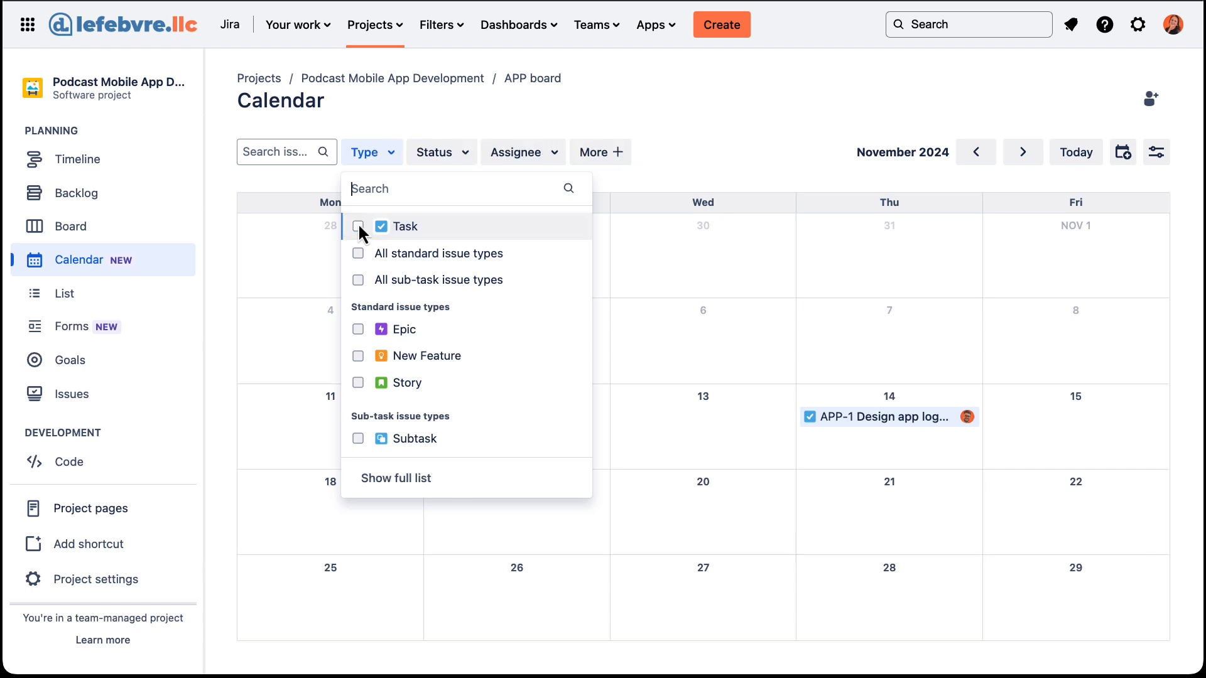
Browse the Status, Assignee and More filter lists without applying any filter.
left_click(440, 156)
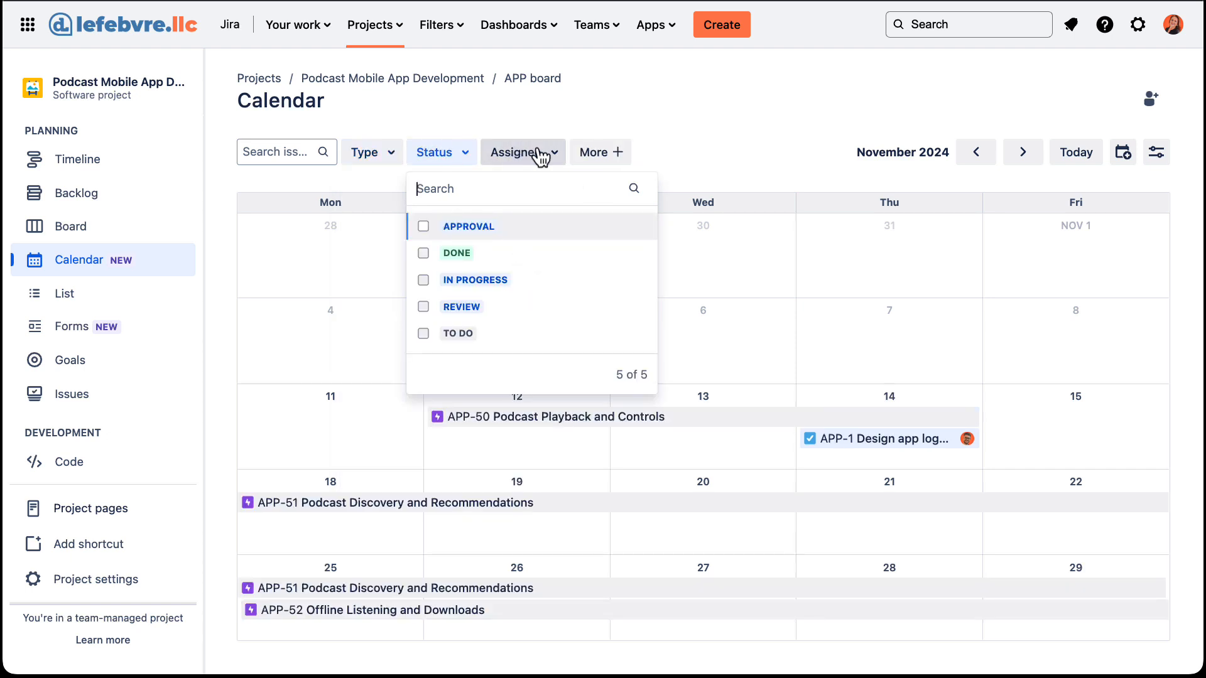
left_click(540, 155)
left_click(616, 153)
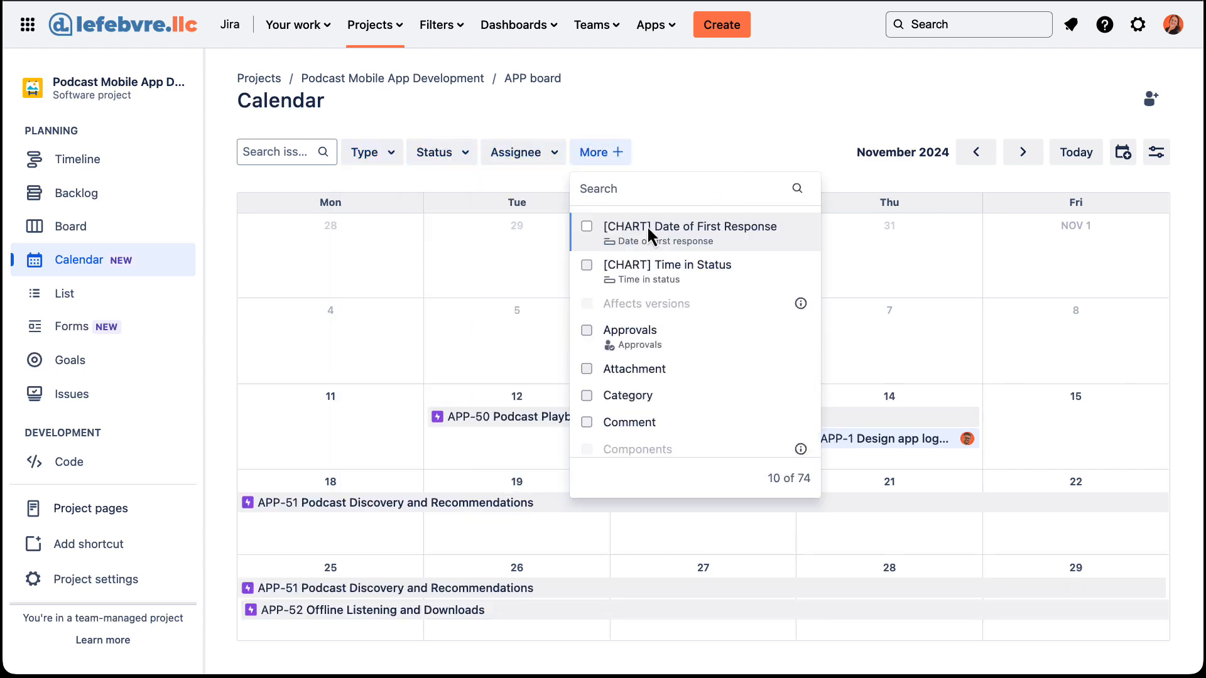
scroll(673, 364, "down", 3)
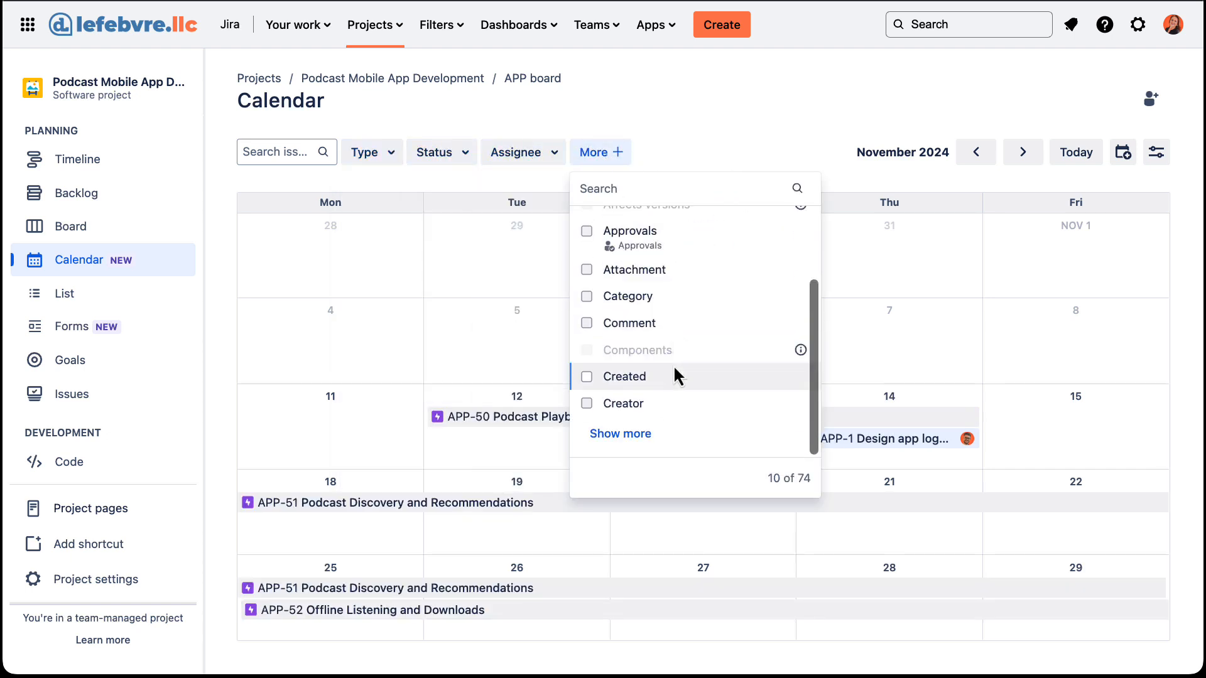
left_click(627, 436)
scroll(704, 377, "down", 5)
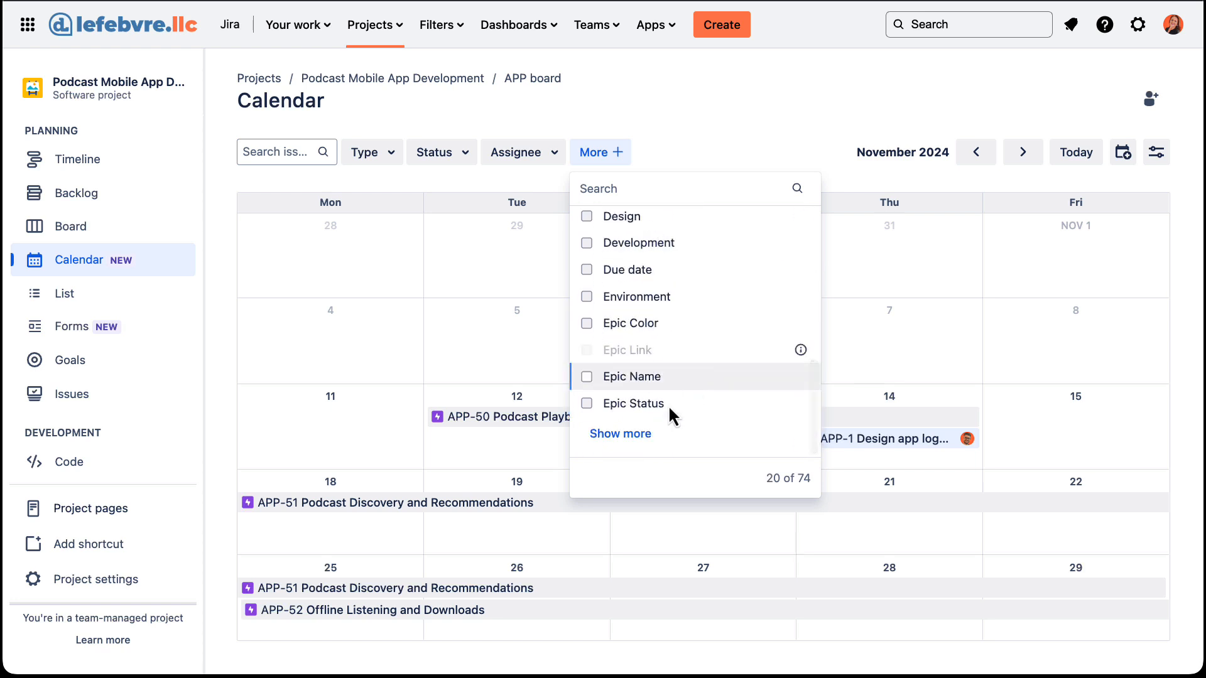
left_click(630, 439)
scroll(725, 315, "down", 5)
scroll(725, 315, "up", 15)
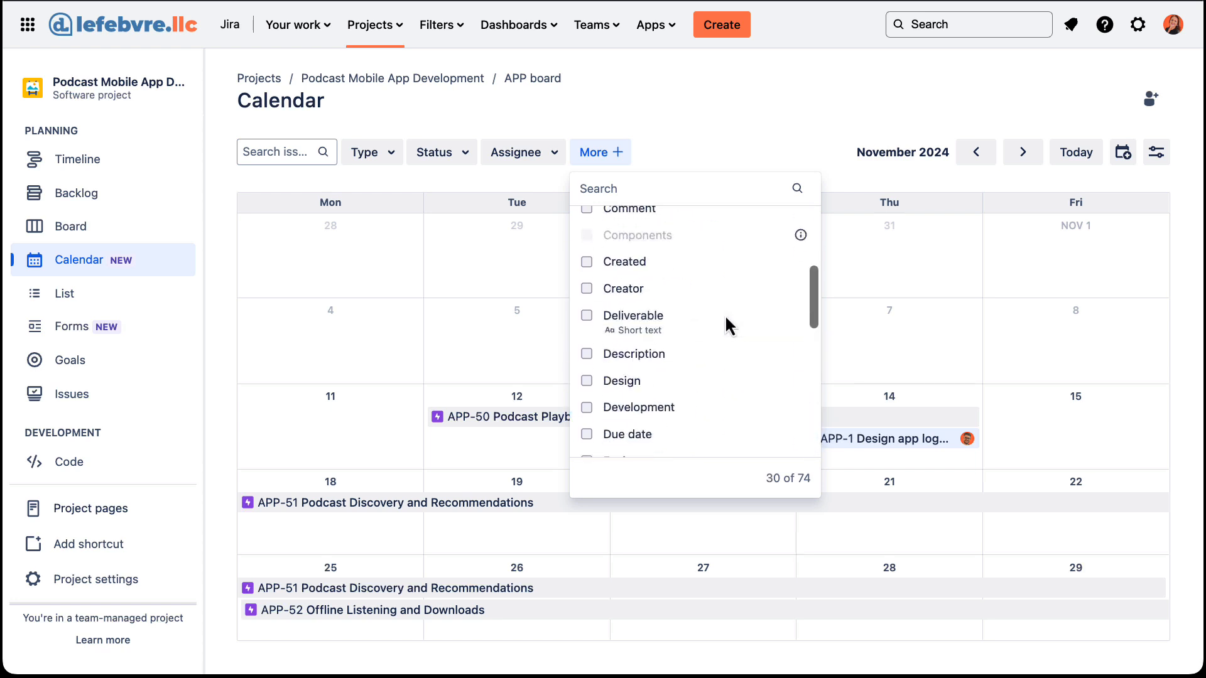
left_click(736, 130)
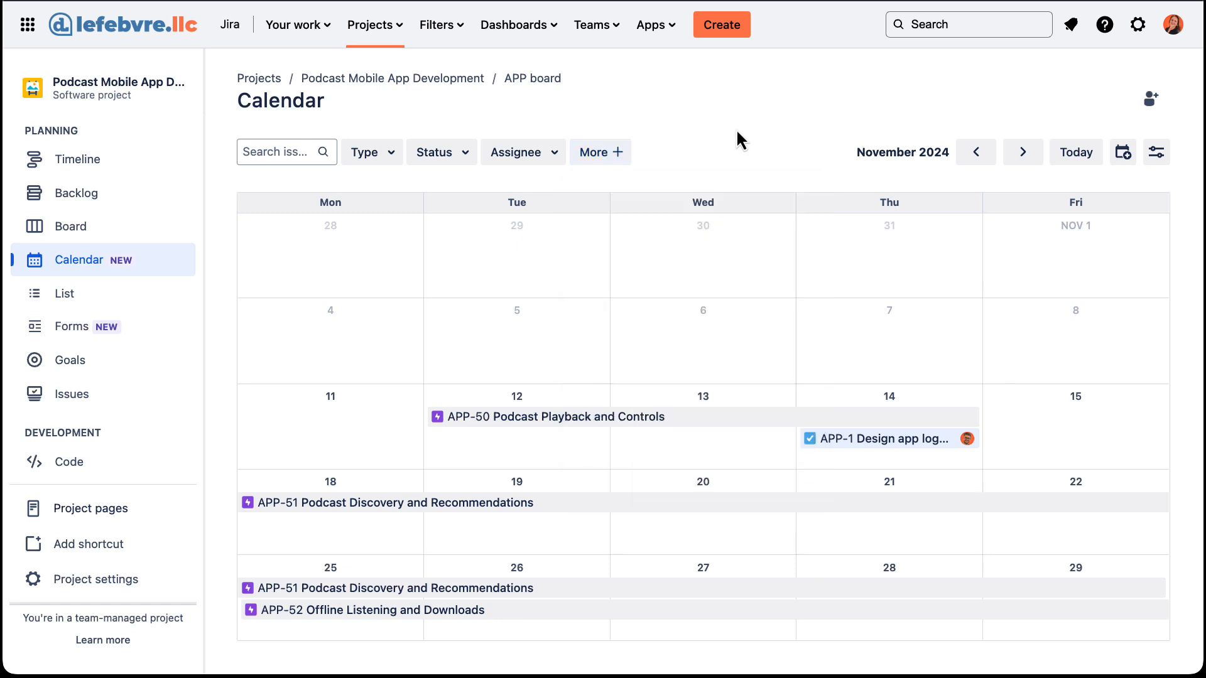
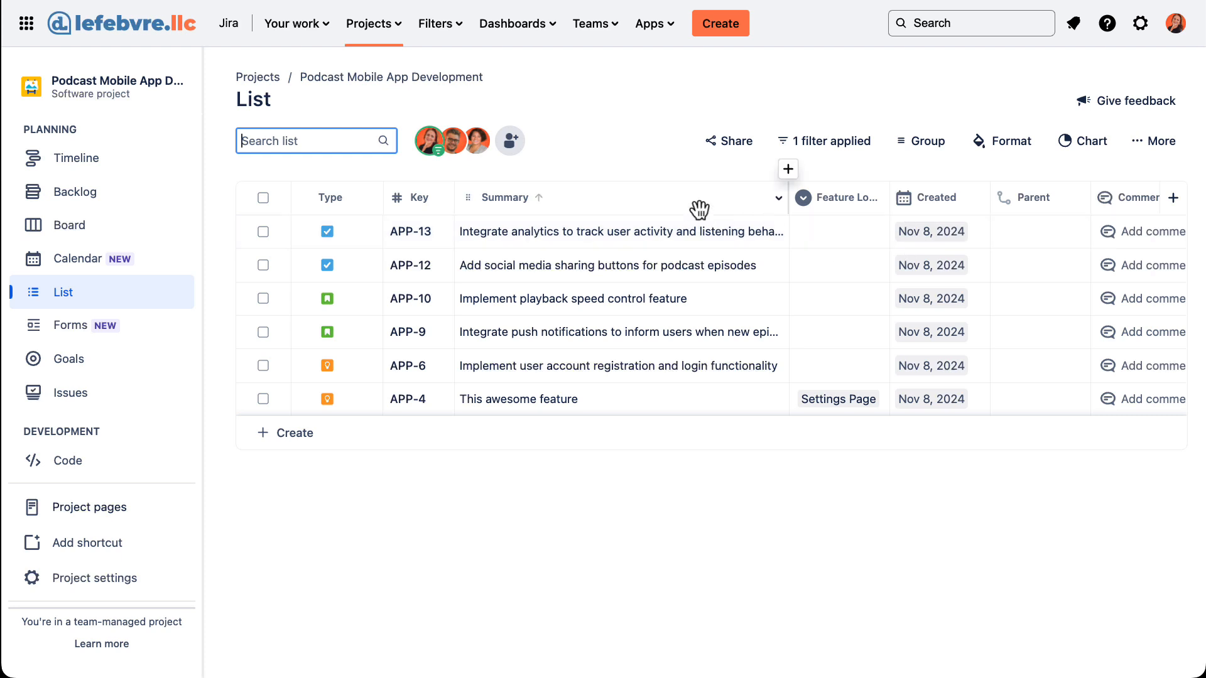
Turn off the selected assignee filter so all issues from APP-52 down show again.
left_click(436, 149)
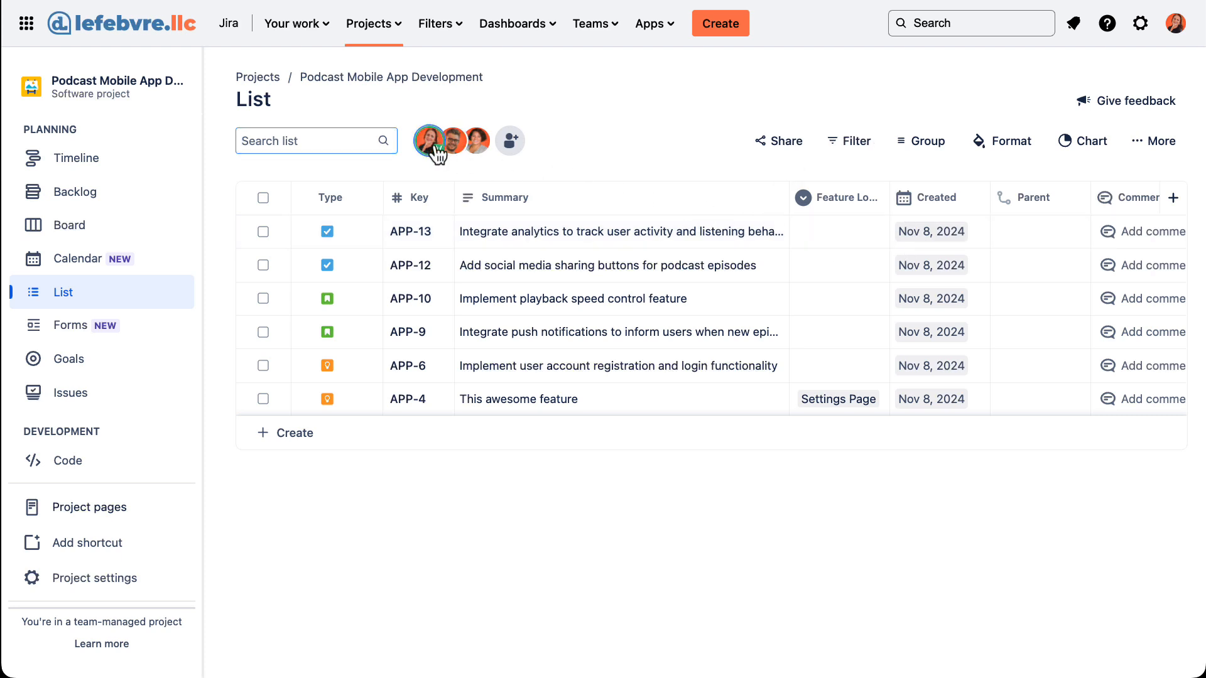
Add a format rule highlighting rows where Assignee is Unassigned in pale yellow.
left_click(1021, 141)
left_click(991, 165)
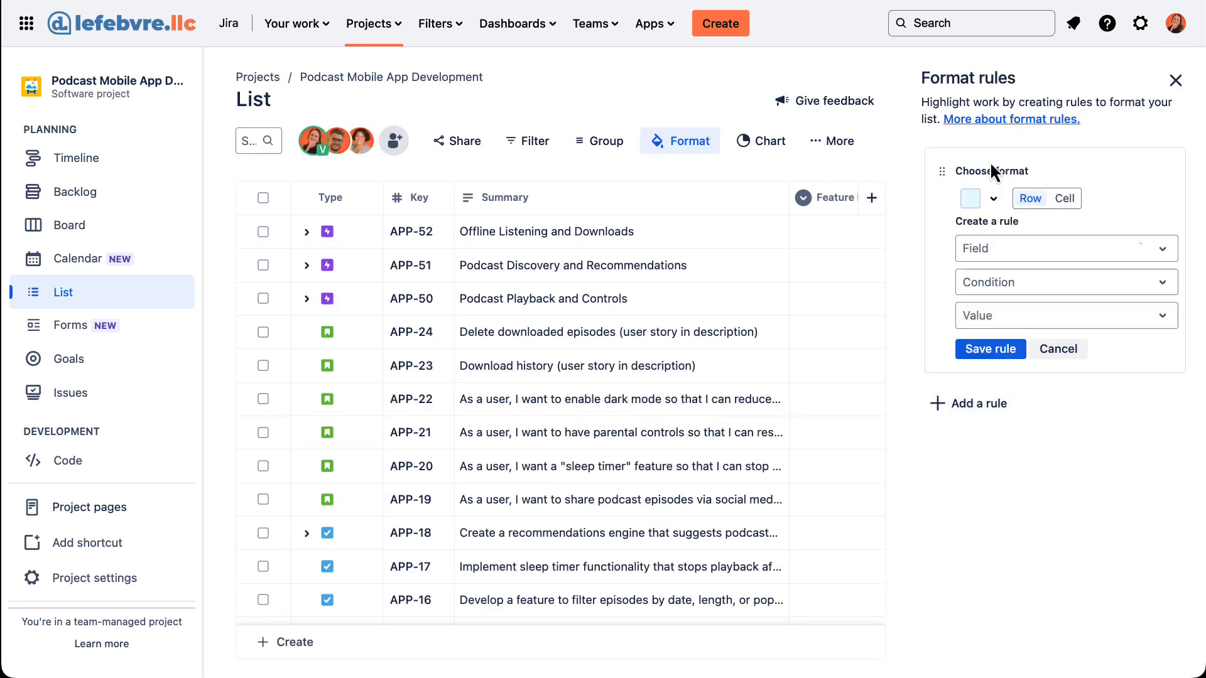
left_click(998, 255)
left_click(1004, 280)
left_click(1012, 315)
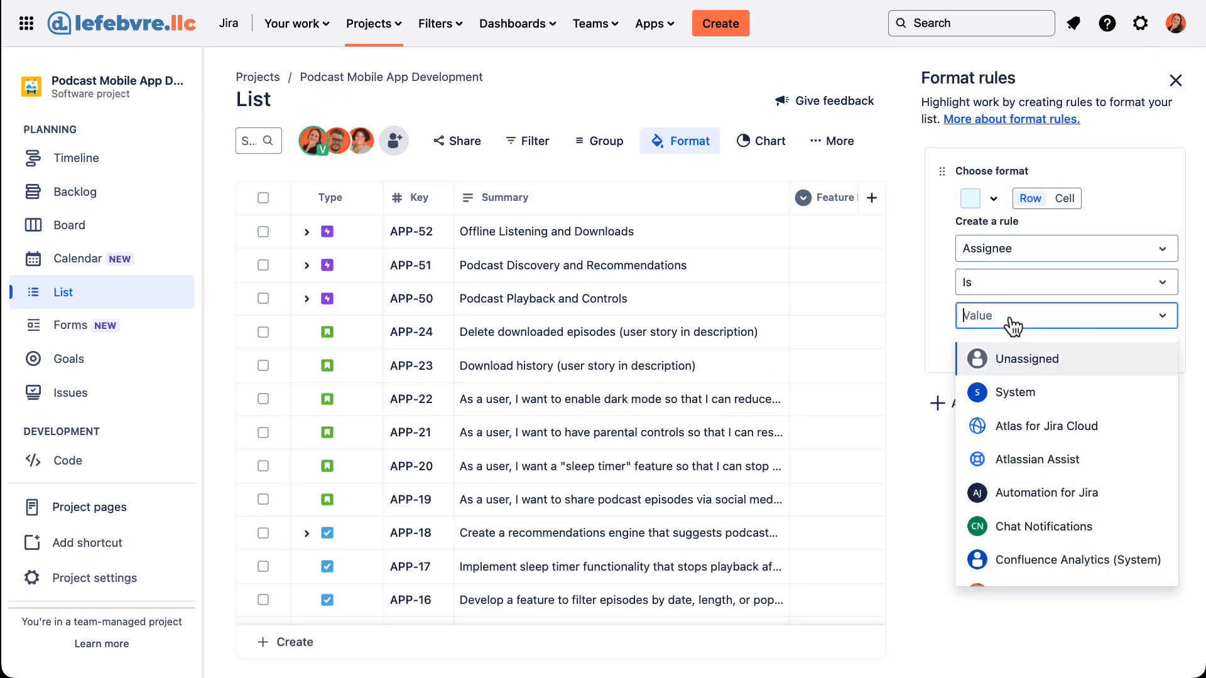
left_click(1015, 361)
left_click(993, 200)
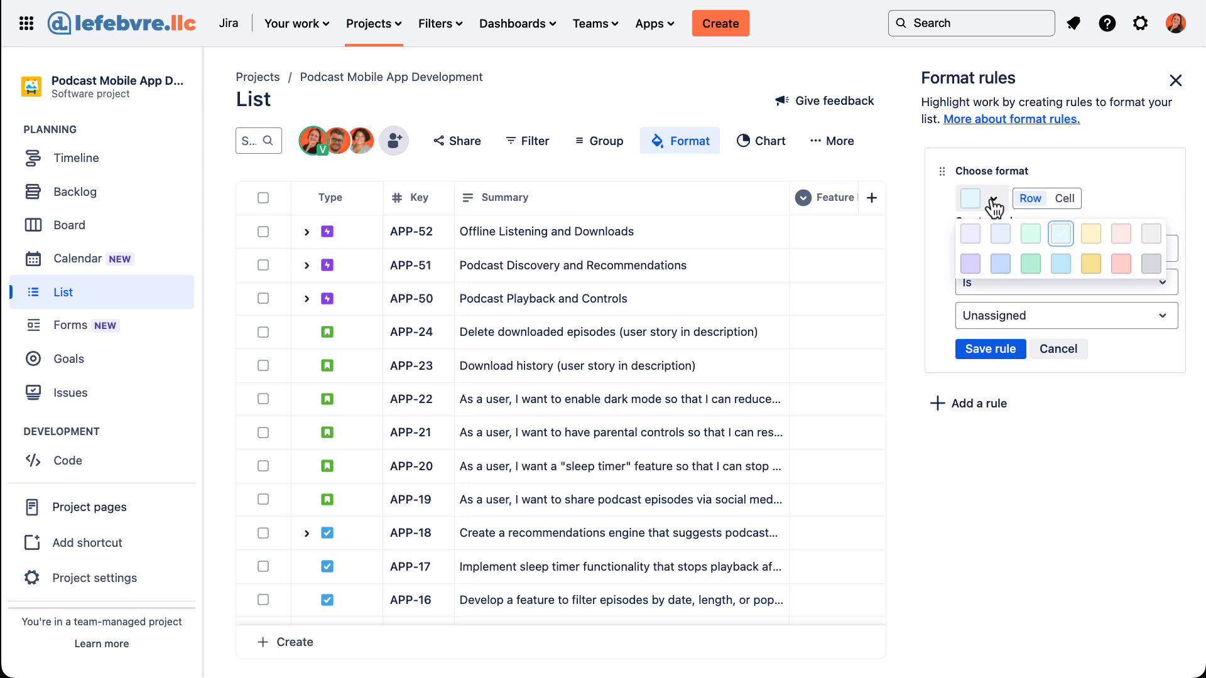
left_click(1080, 234)
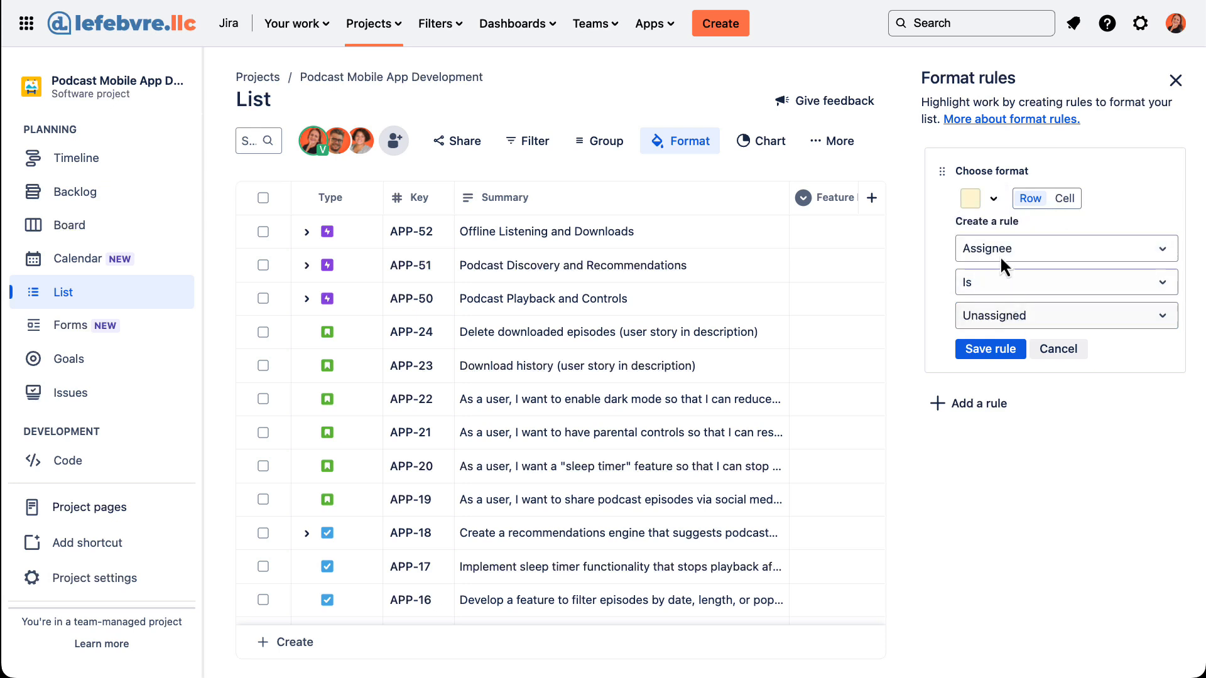
left_click(993, 349)
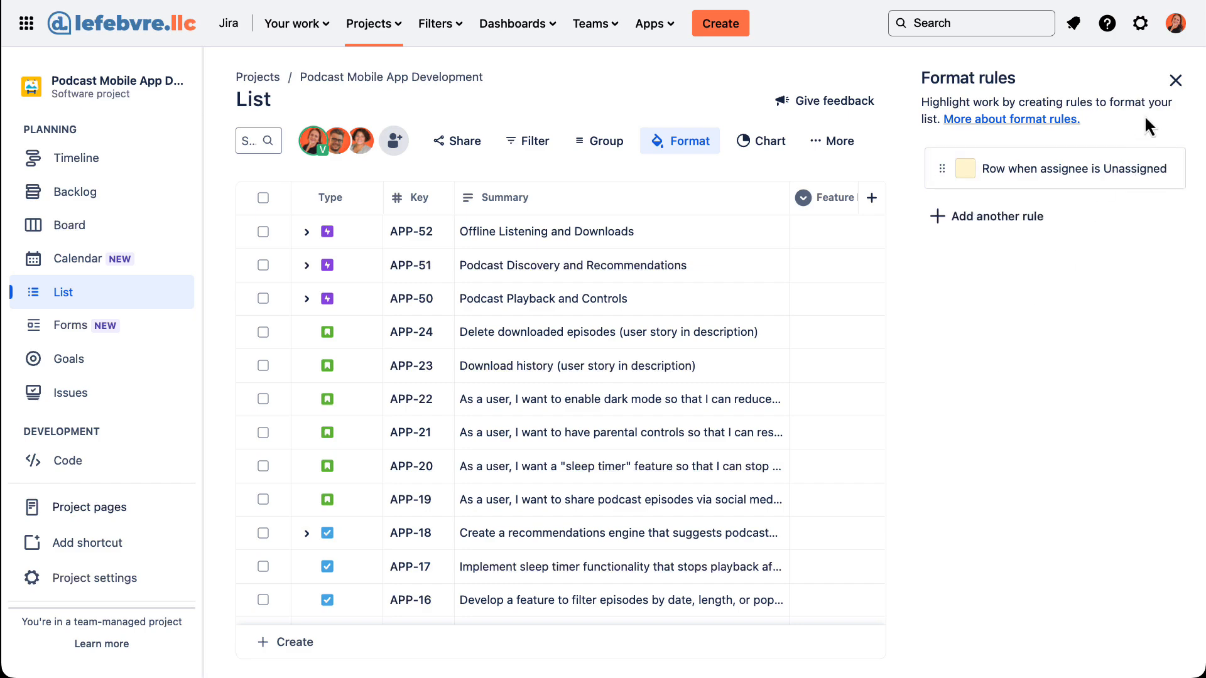
left_click(1175, 80)
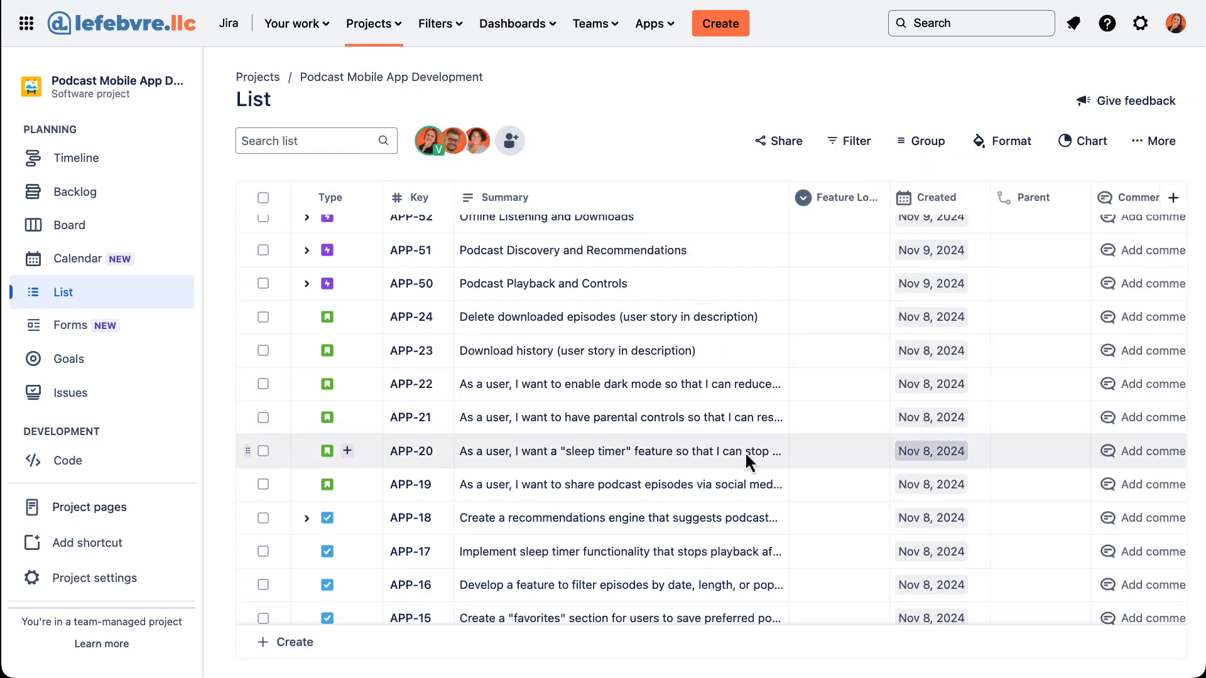
Insert an Assignee column beside the Summary column of the list.
scroll(745, 451, "down", 10)
scroll(745, 451, "up", 10)
scroll(745, 451, "down", 5)
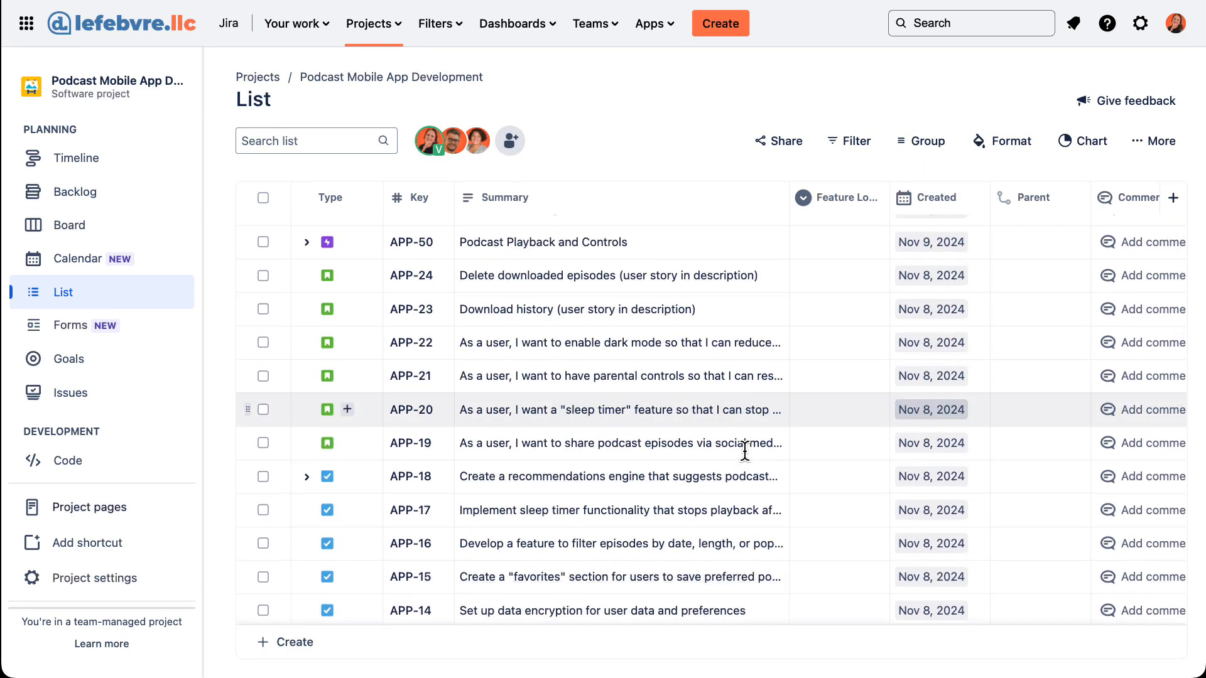
scroll(745, 451, "up", 5)
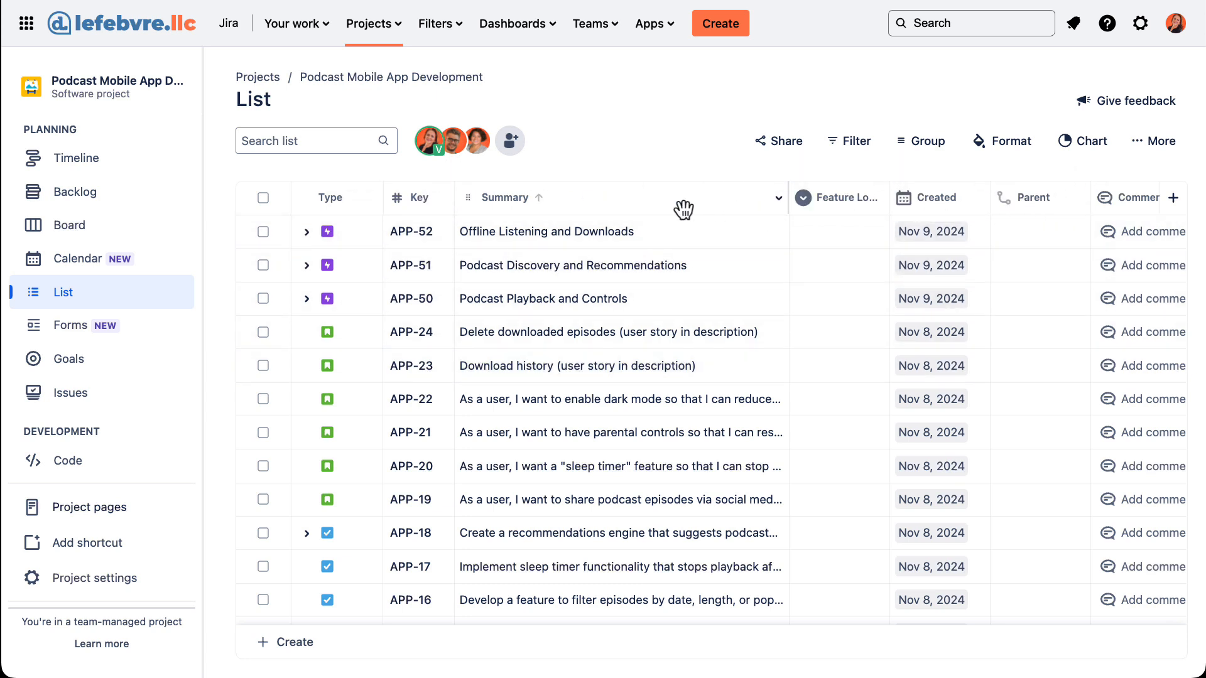
scroll(744, 296, "right", 10)
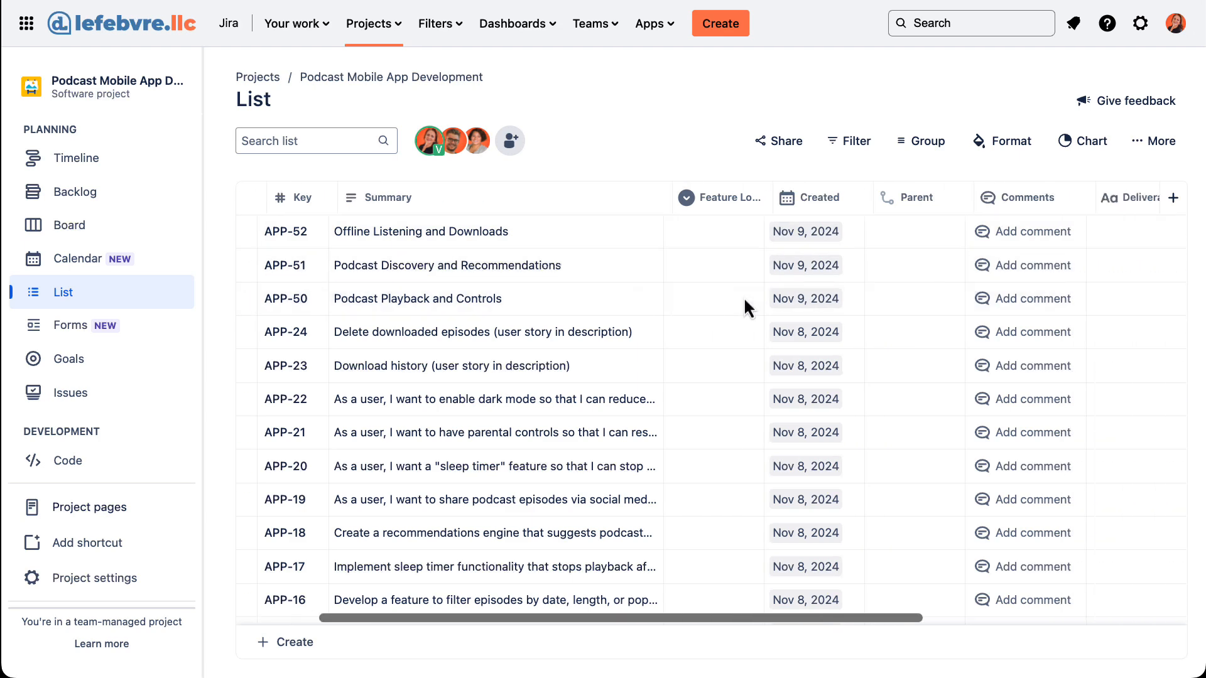
scroll(743, 297, "left", 10)
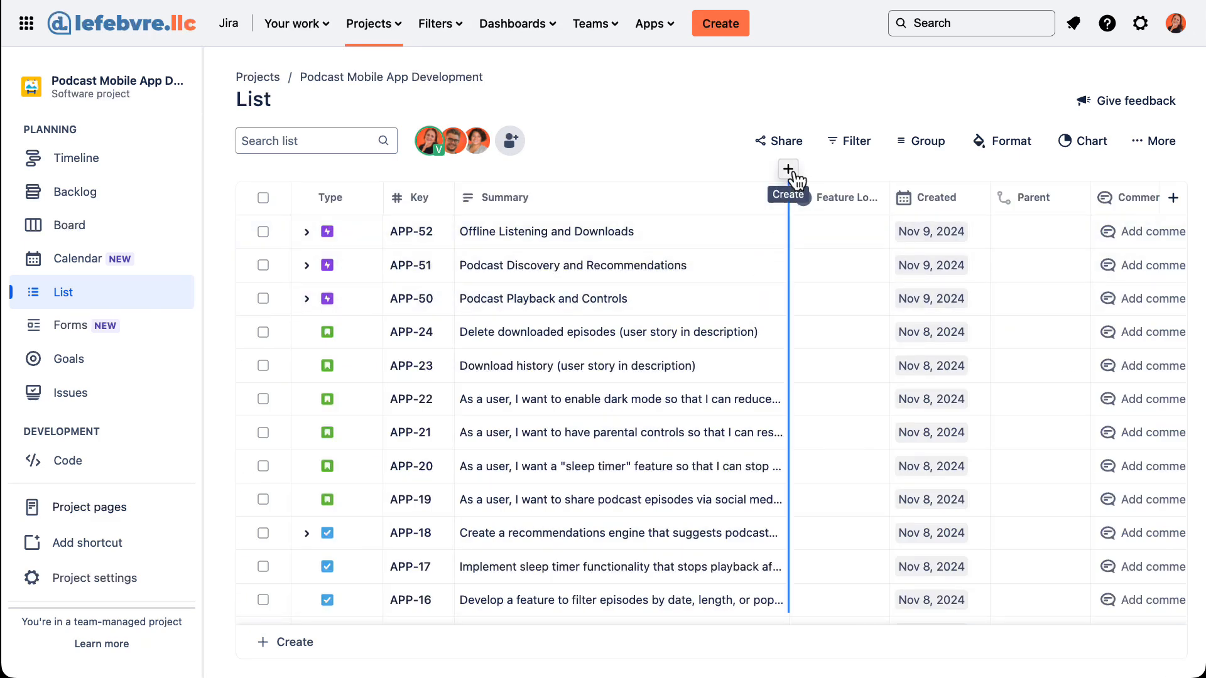
left_click(789, 169)
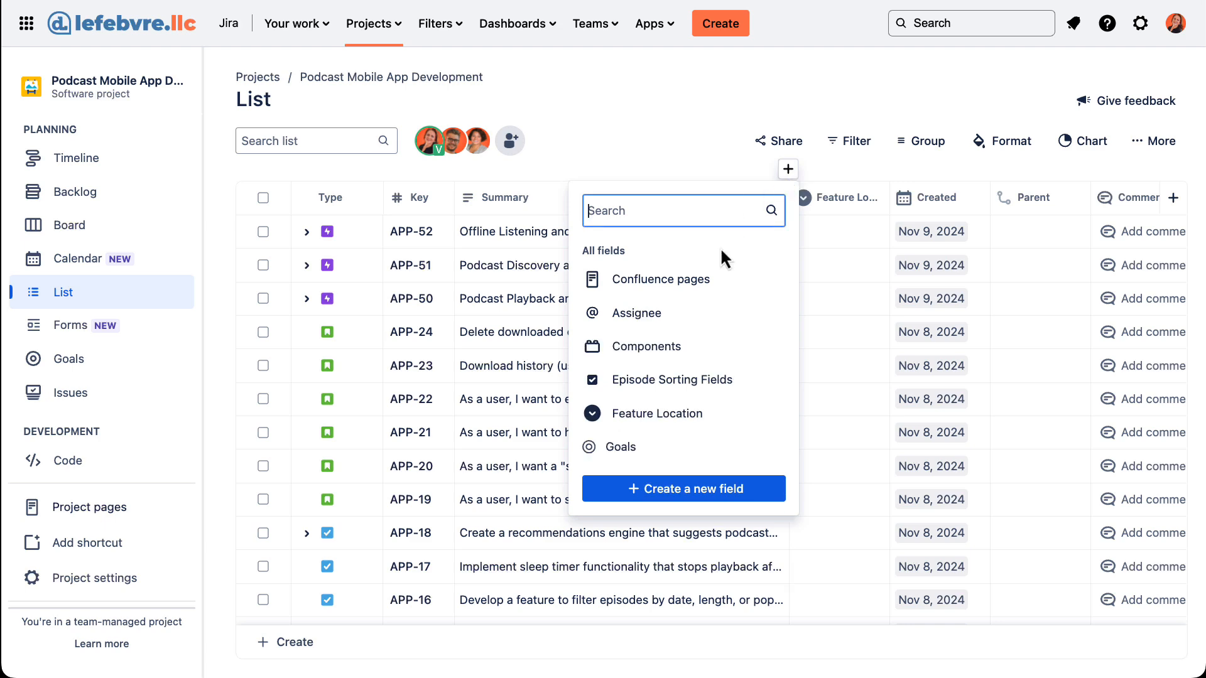
left_click(676, 326)
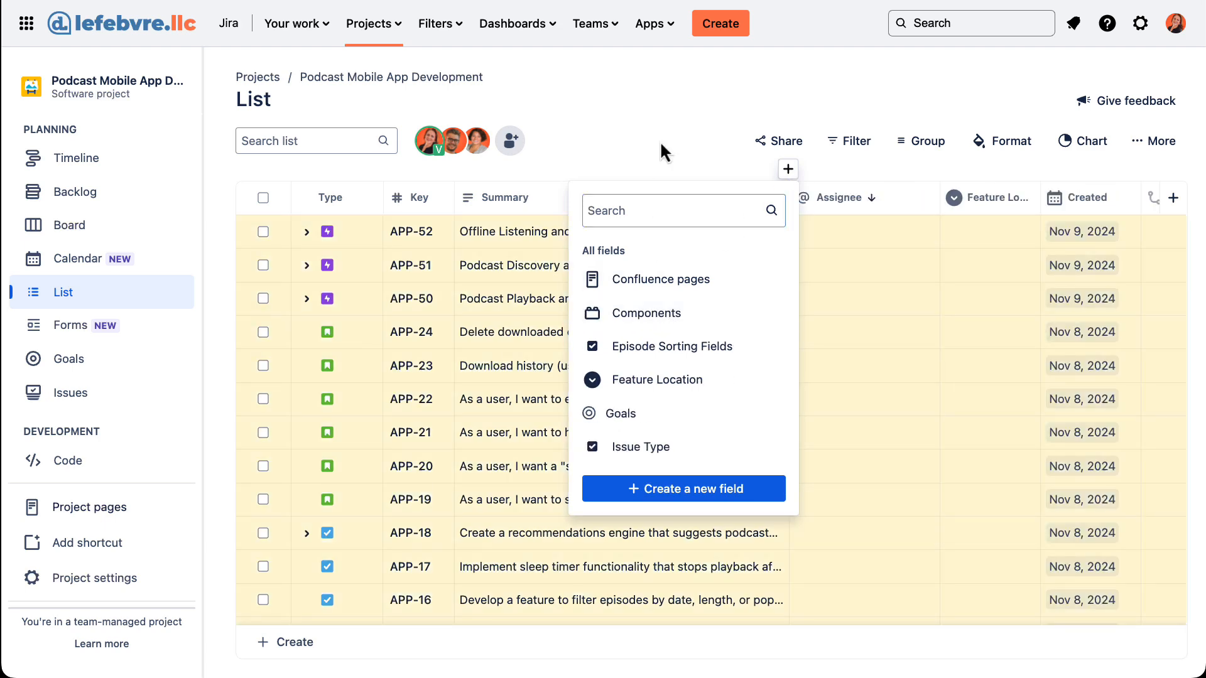
left_click(660, 141)
scroll(685, 148, "down", 10)
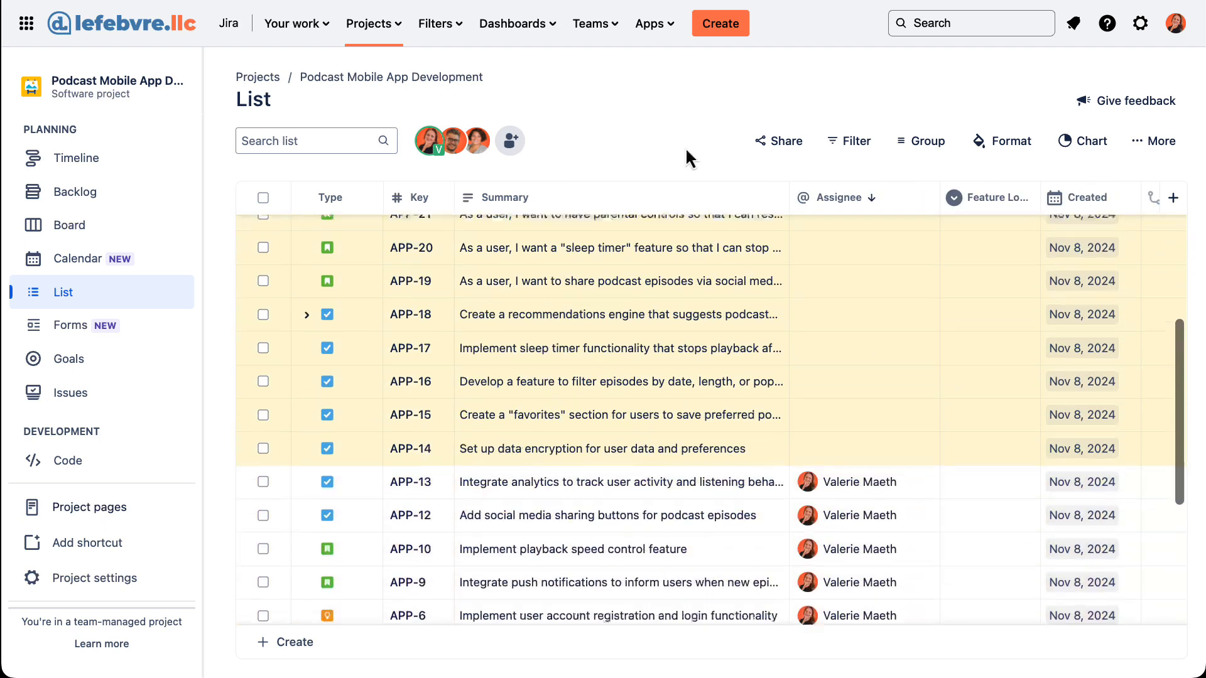
scroll(685, 148, "up", 8)
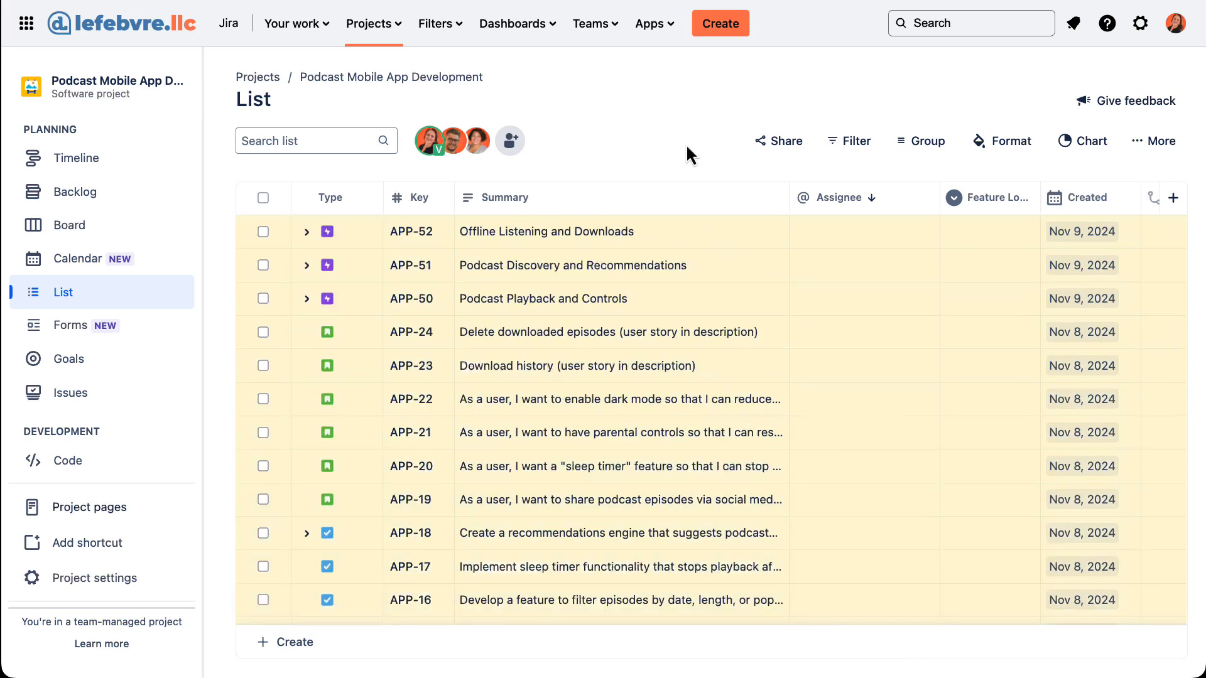
Group the list by Assignee, then expand and collapse the Unassigned and another assignee group.
left_click(926, 144)
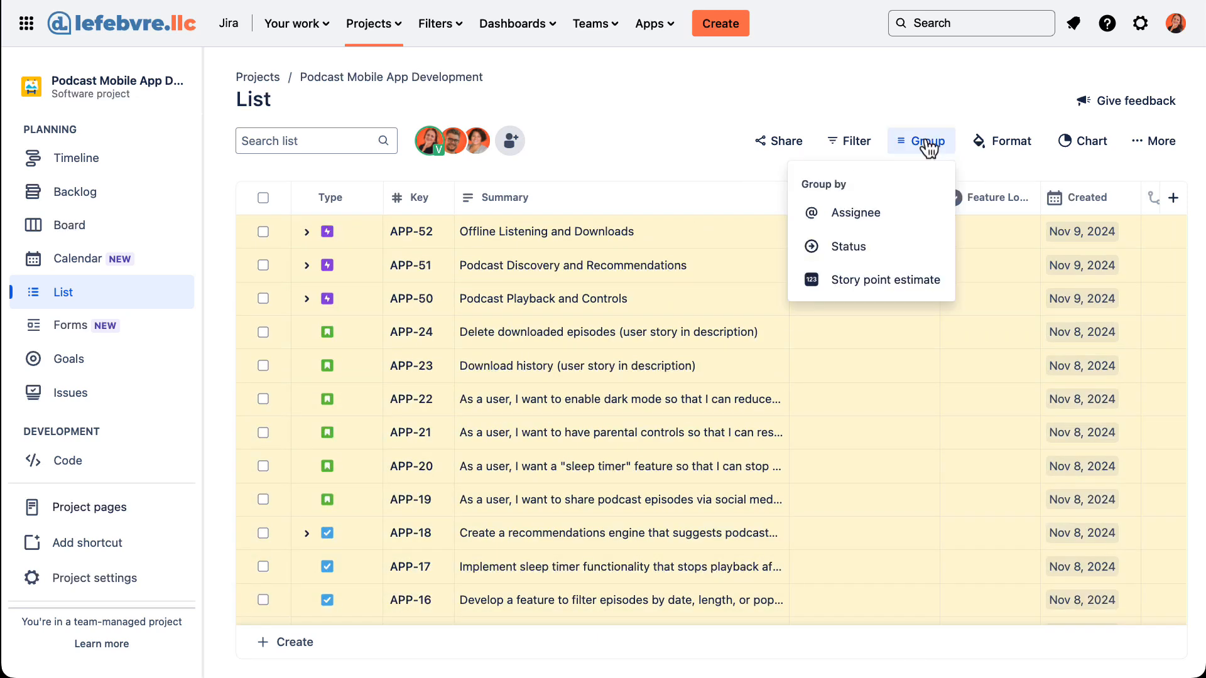
left_click(876, 210)
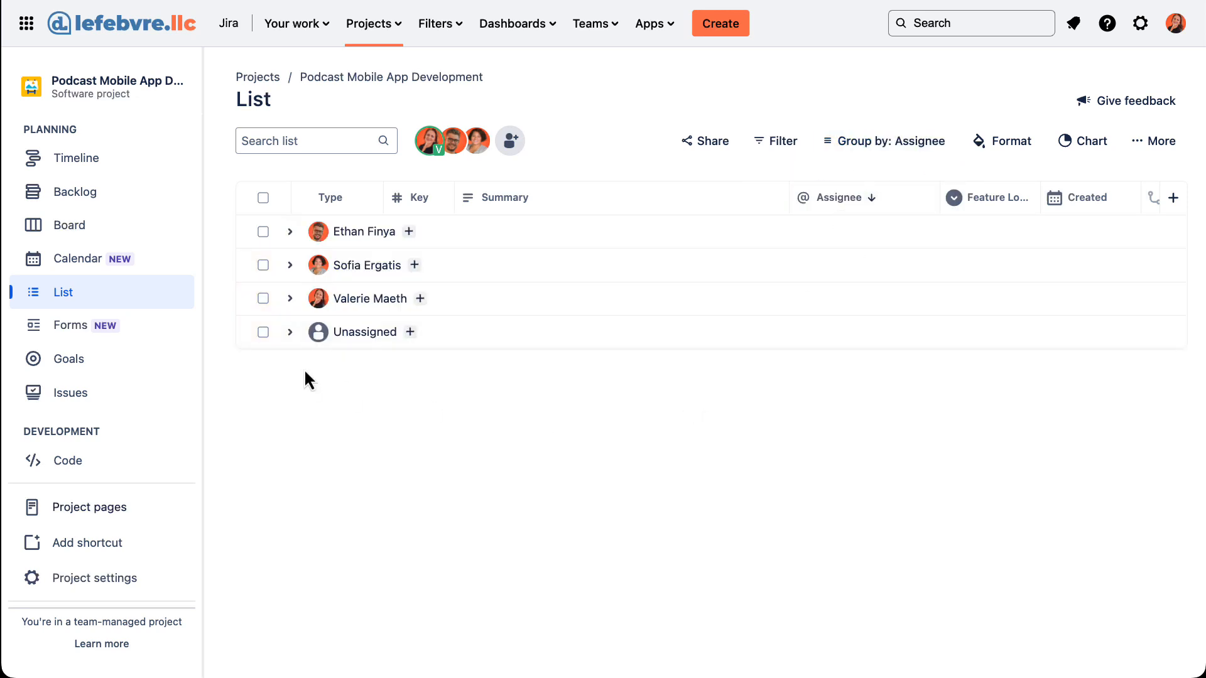
left_click(290, 333)
left_click(290, 333)
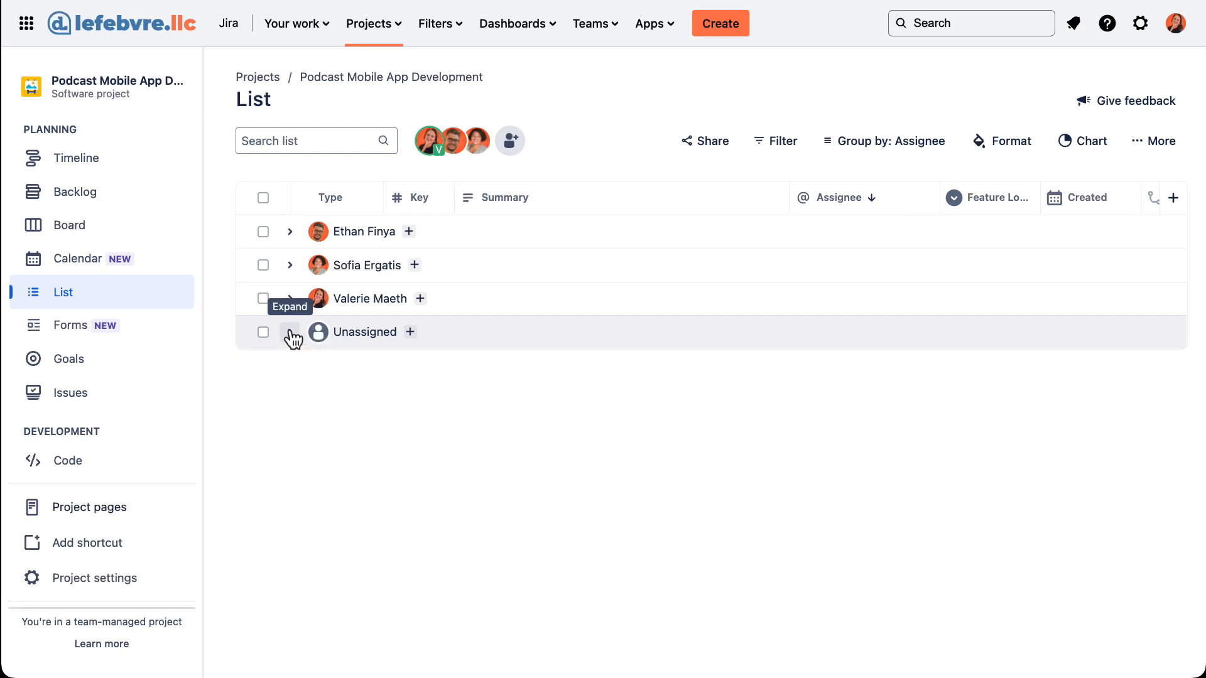
left_click(290, 299)
left_click(291, 299)
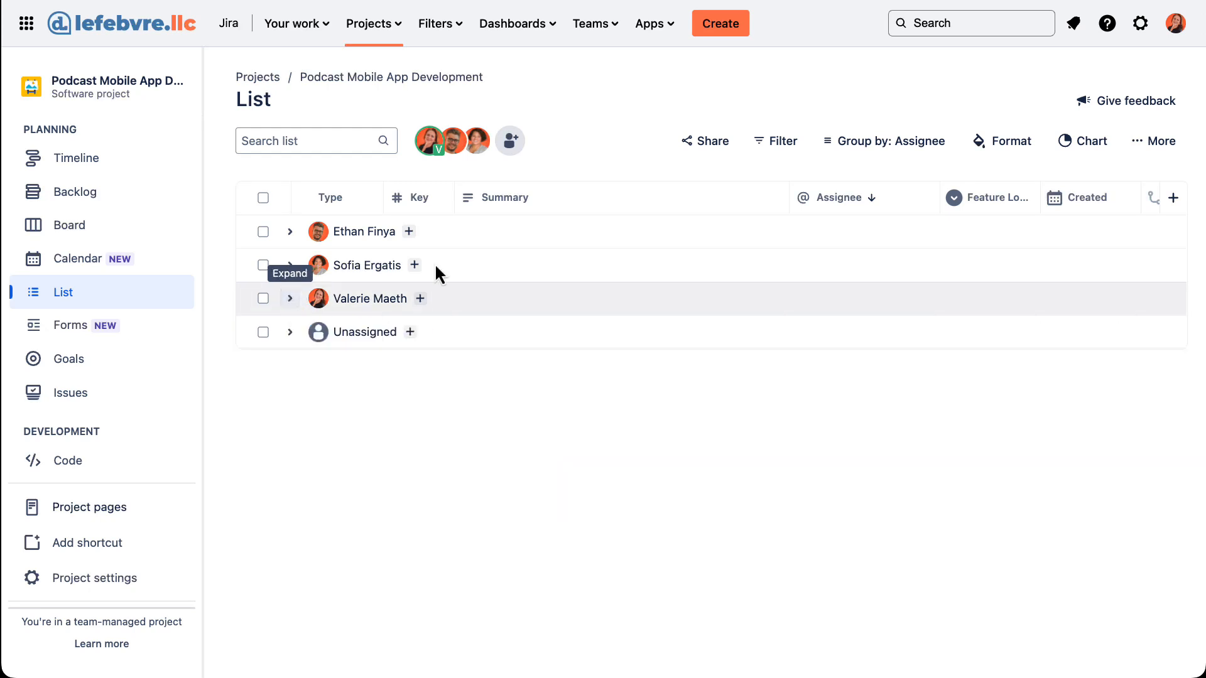
mouse_move(772, 185)
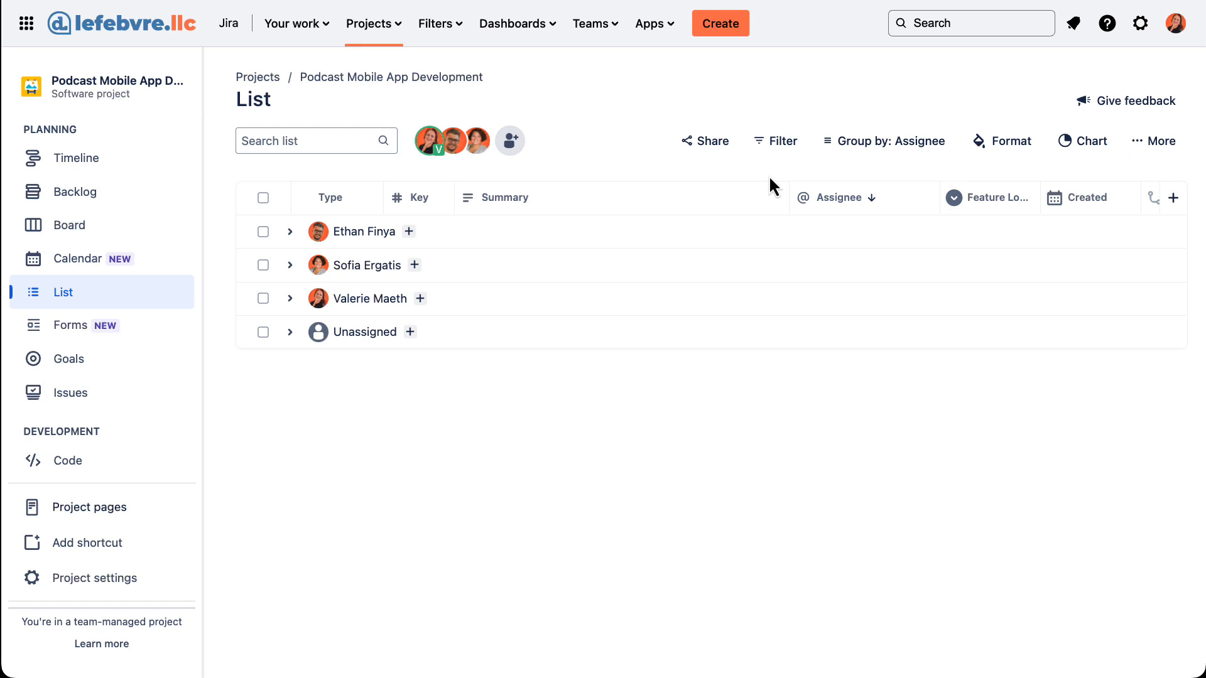
Remove the assignee grouping and filter the list to Story issues only.
left_click(838, 152)
left_click(920, 186)
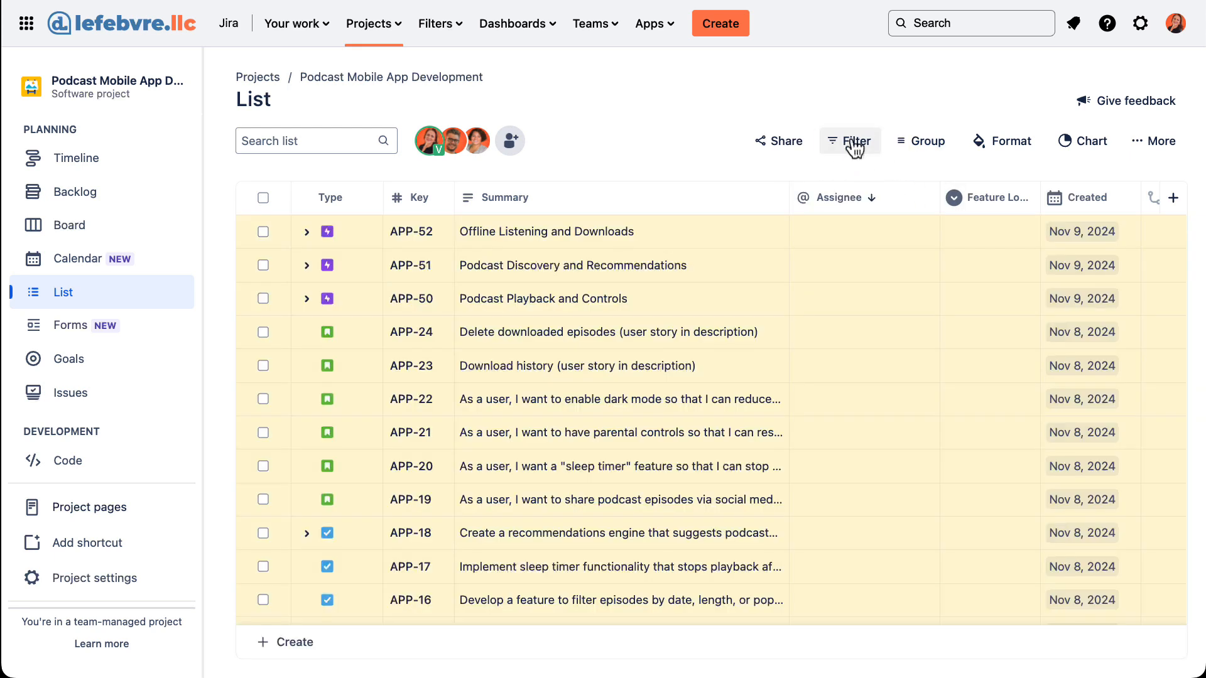
left_click(855, 144)
scroll(752, 329, "down", 5)
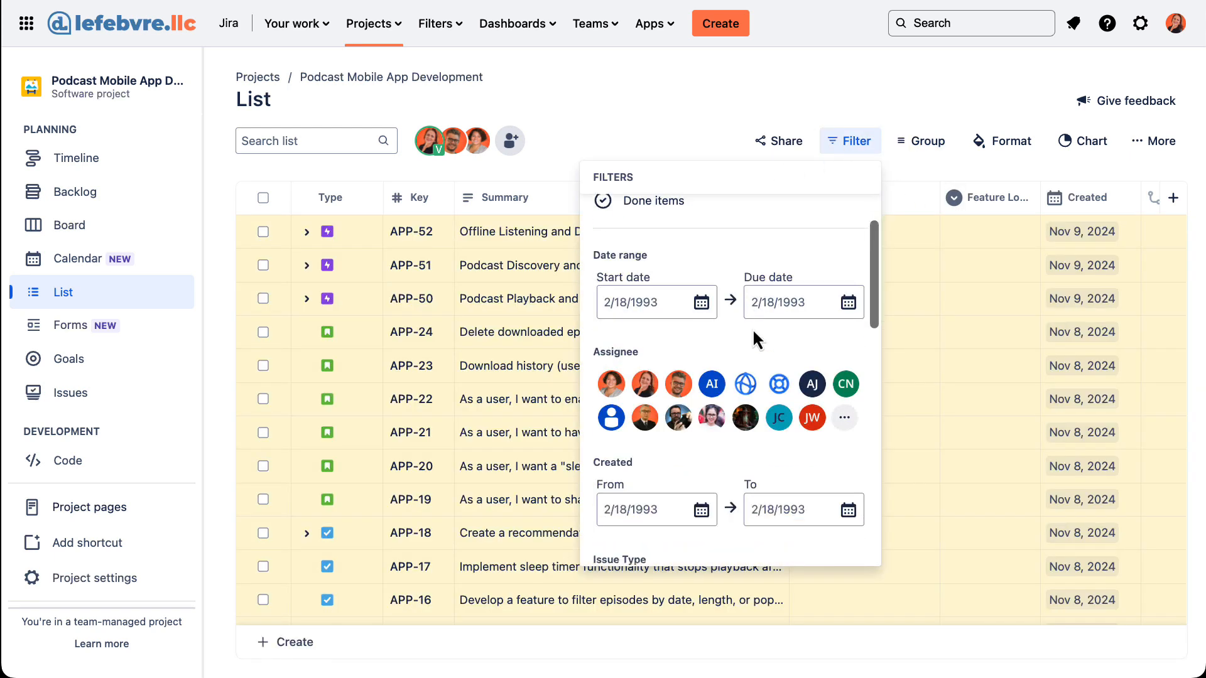
left_click(787, 444)
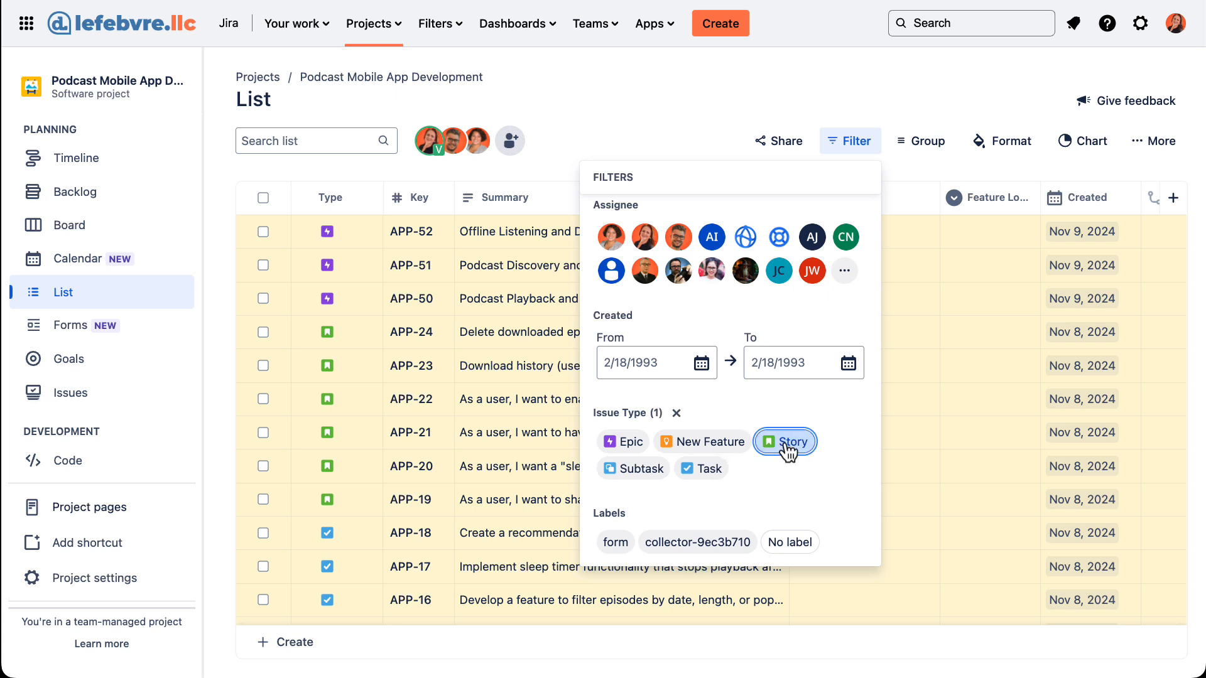
Restrict the Created date to 11/3/2024 through 11/9/2024 and close the filters.
left_click(663, 375)
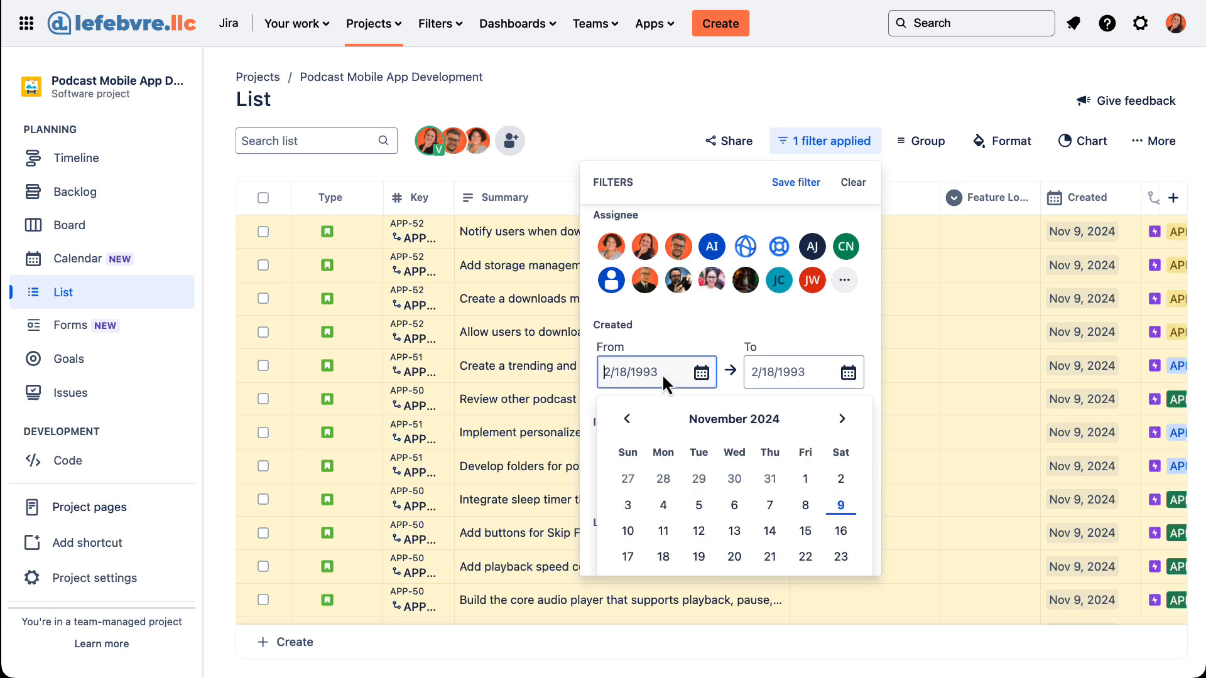
left_click(628, 505)
left_click(801, 386)
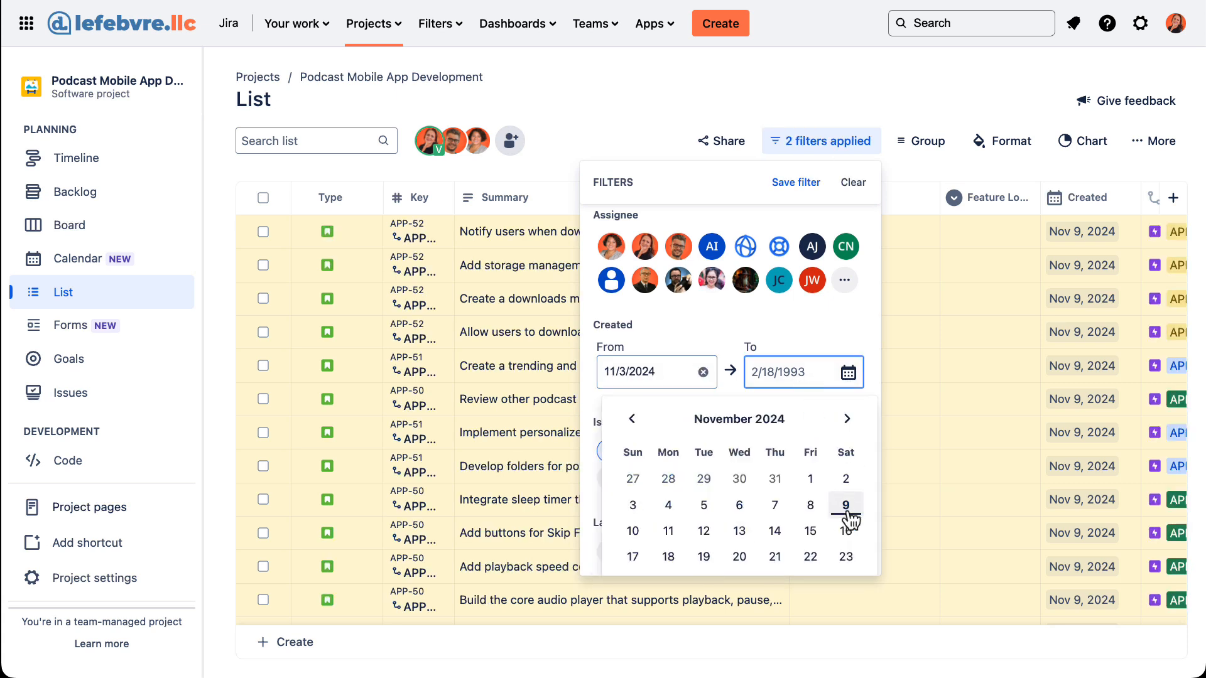
left_click(847, 504)
left_click(887, 91)
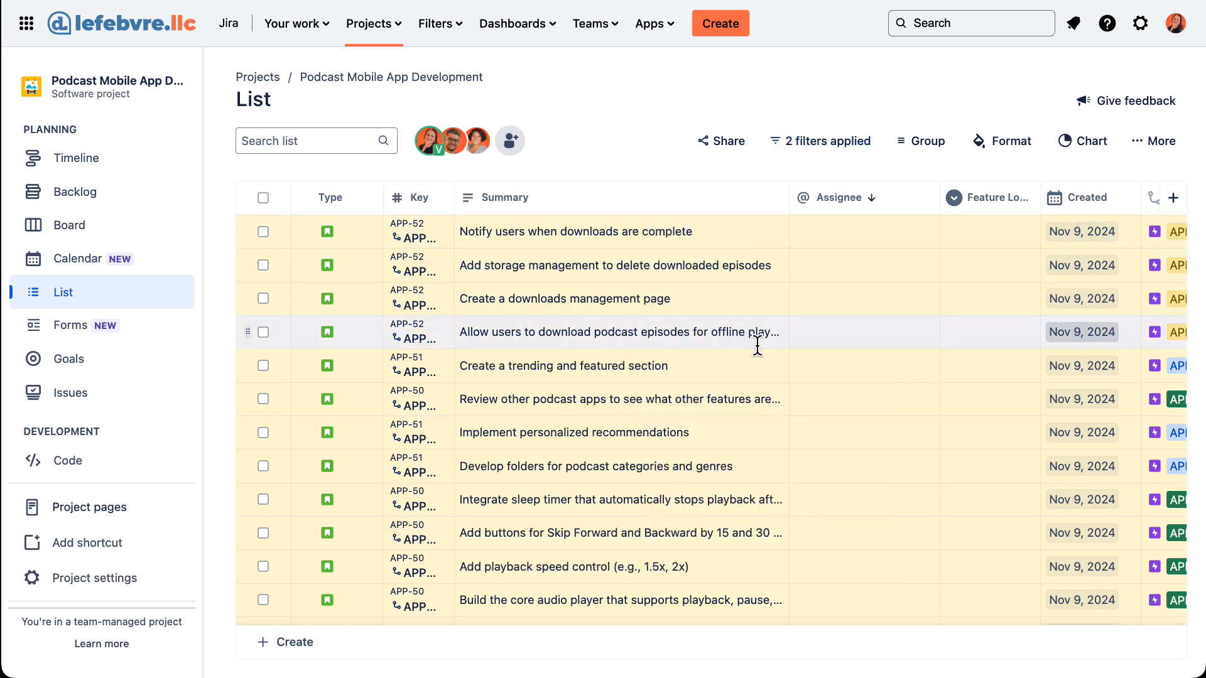
scroll(757, 345, "right", 10)
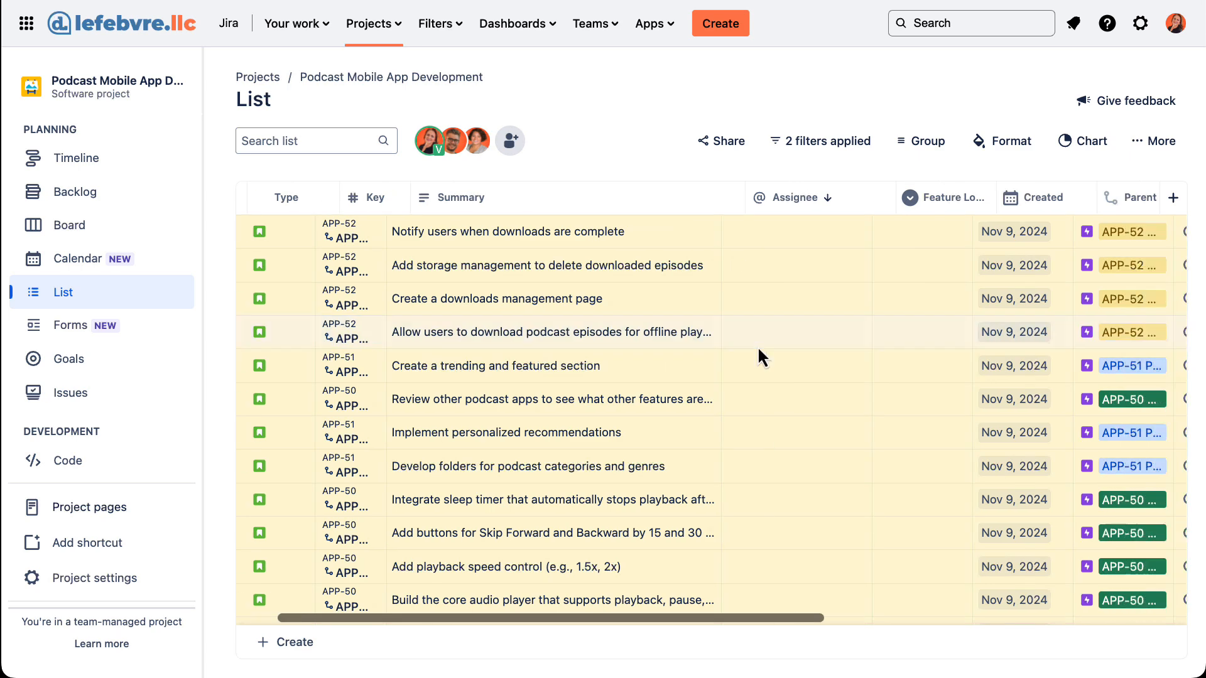
scroll(758, 345, "left", 5)
scroll(758, 346, "left", 5)
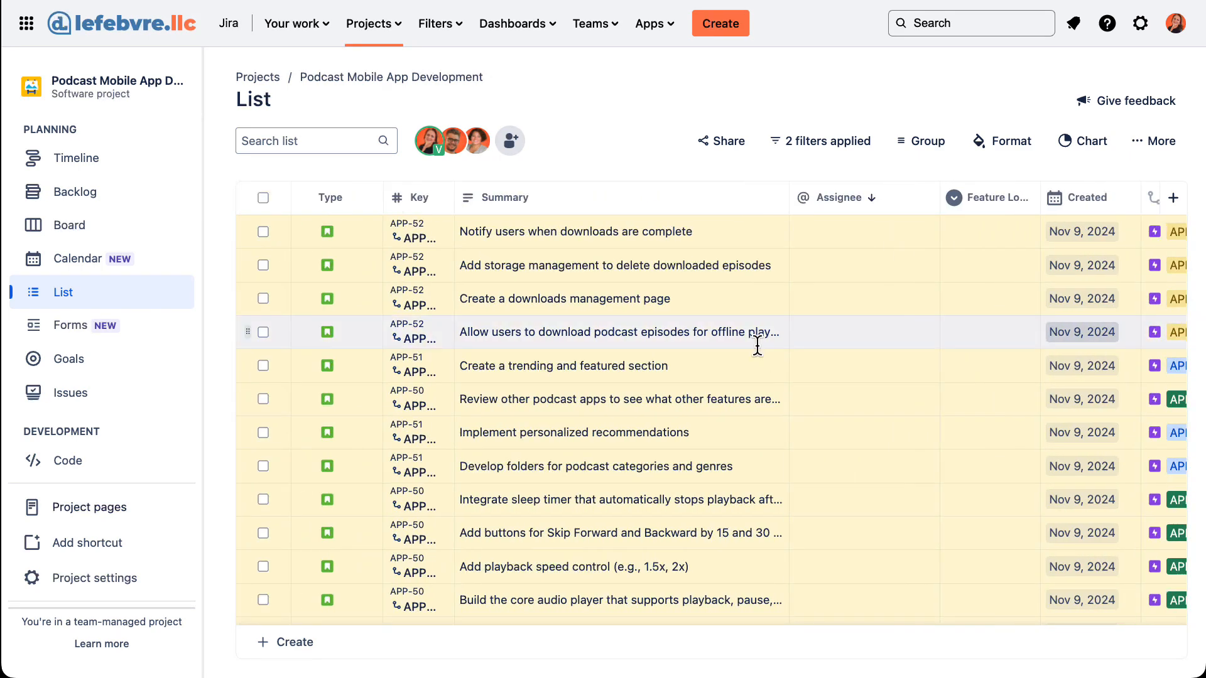
Share the filtered list with a teammate, then bring the teammate's browser window into view.
left_click(737, 144)
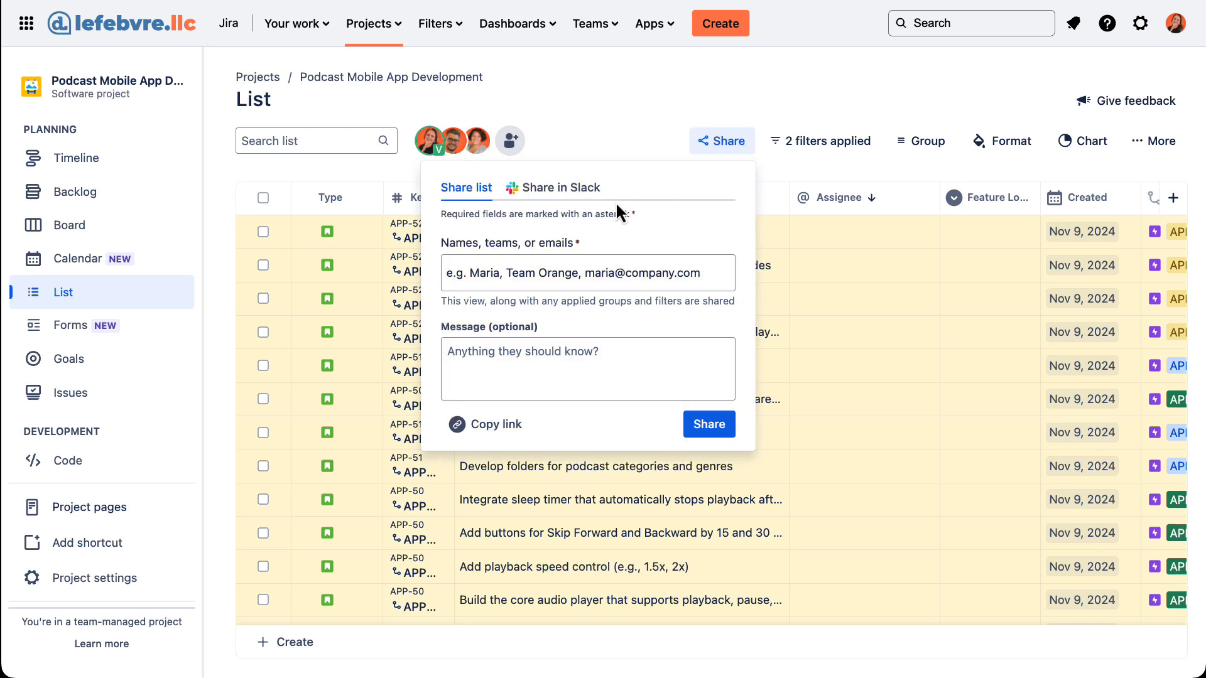
left_click(555, 277)
type("etha")
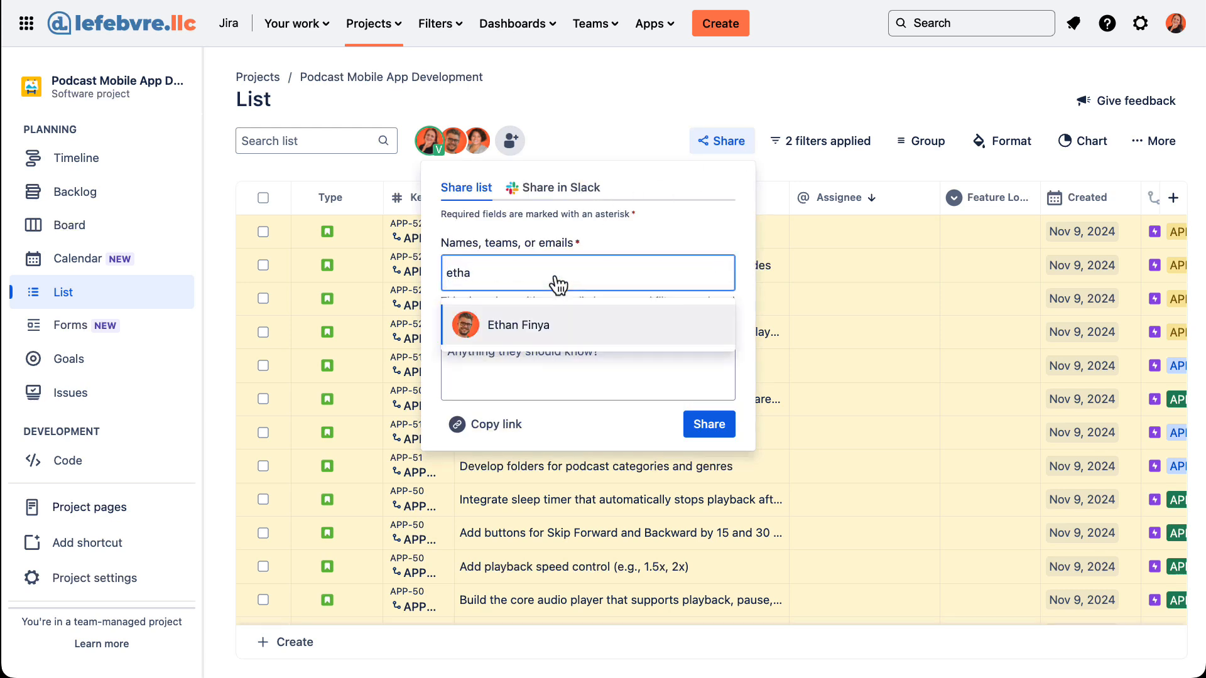
left_click(552, 326)
left_click(708, 422)
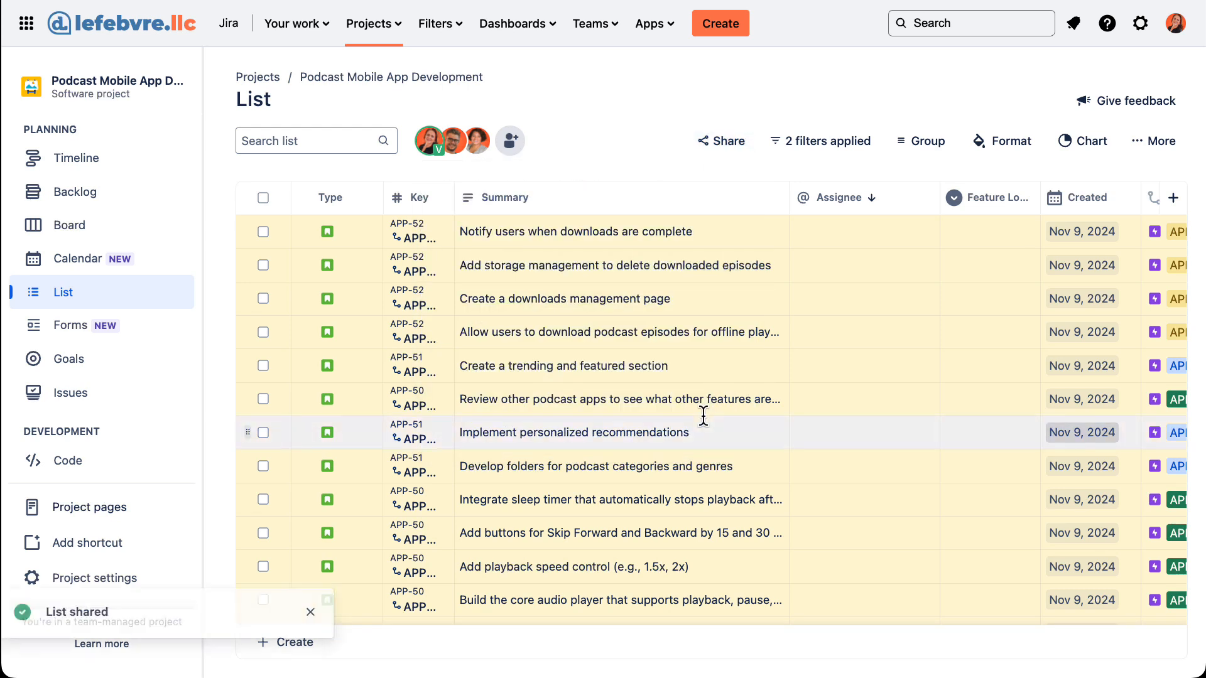
left_click_drag(657, 675, 651, 115)
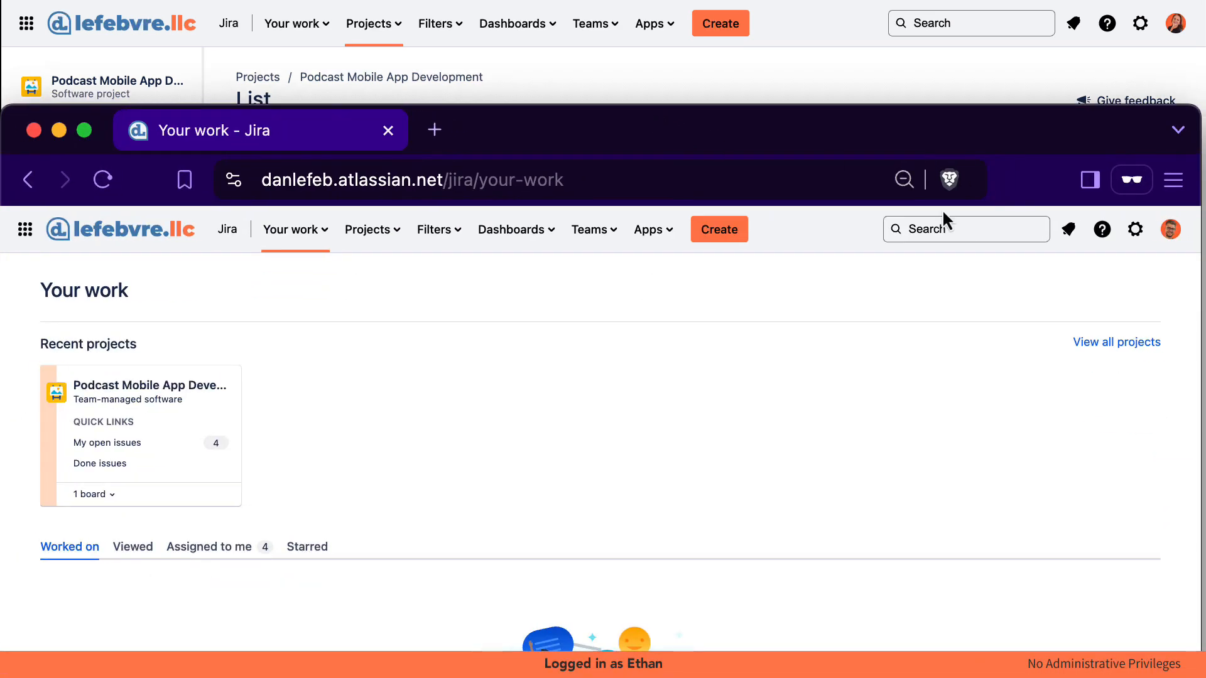
In the teammate's window, reload to get the notification and open the shared 'List' from it.
left_click(1171, 230)
left_click(1180, 235)
left_click(1066, 230)
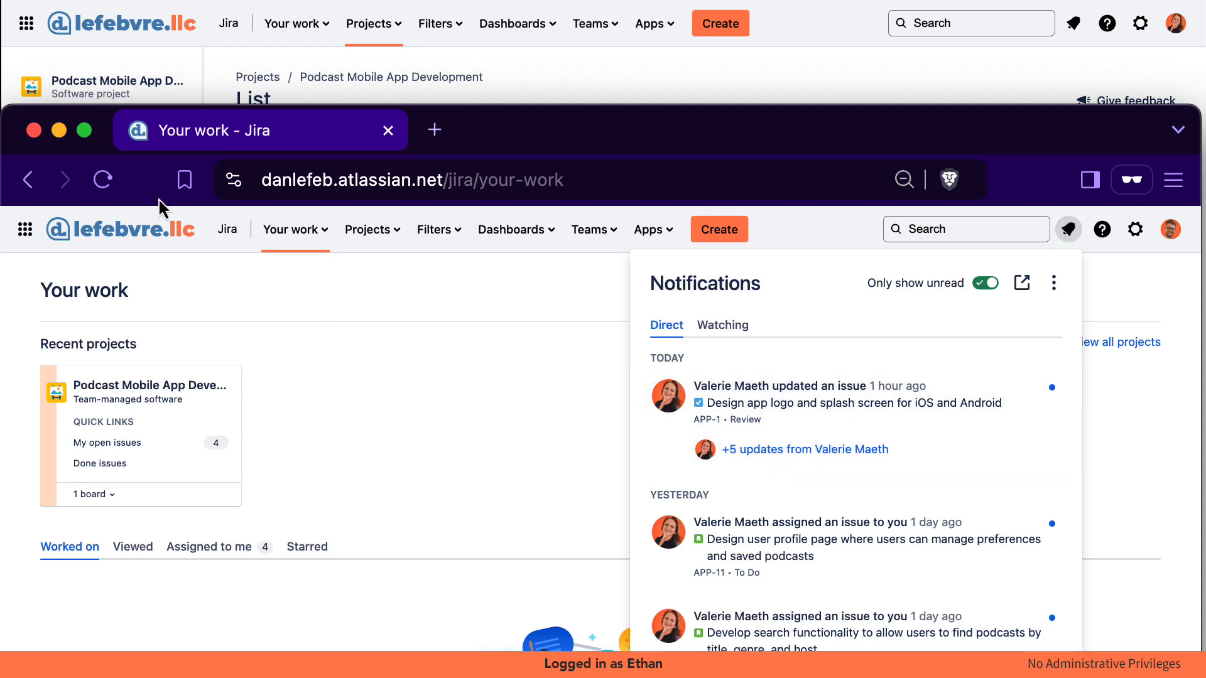
left_click(102, 181)
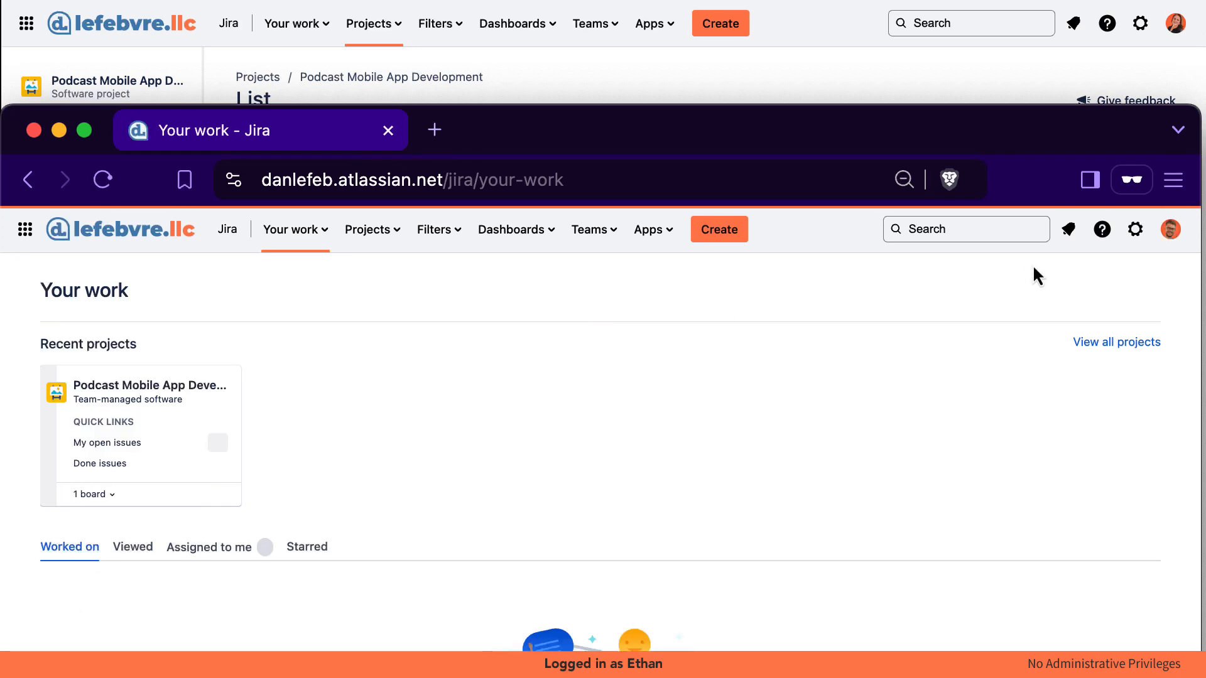
left_click(1068, 230)
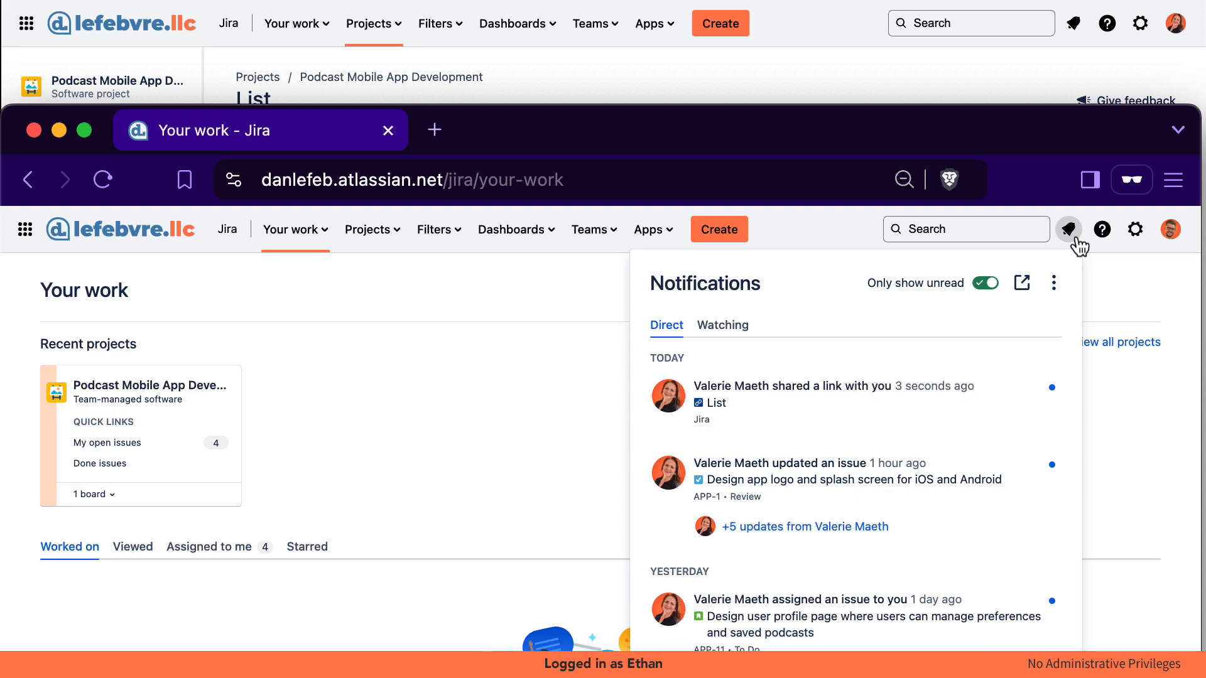
left_click(716, 404)
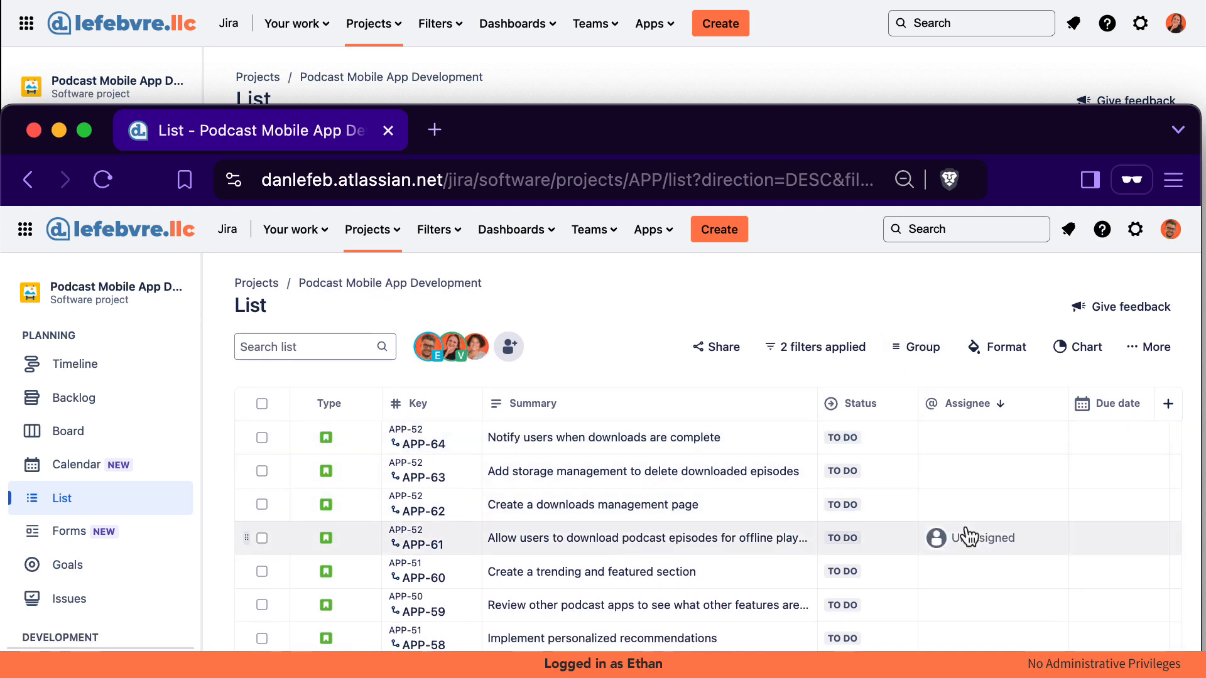
Move the teammate's window aside and show the original list's '2 filters applied' settings.
scroll(1030, 465, "right", 10)
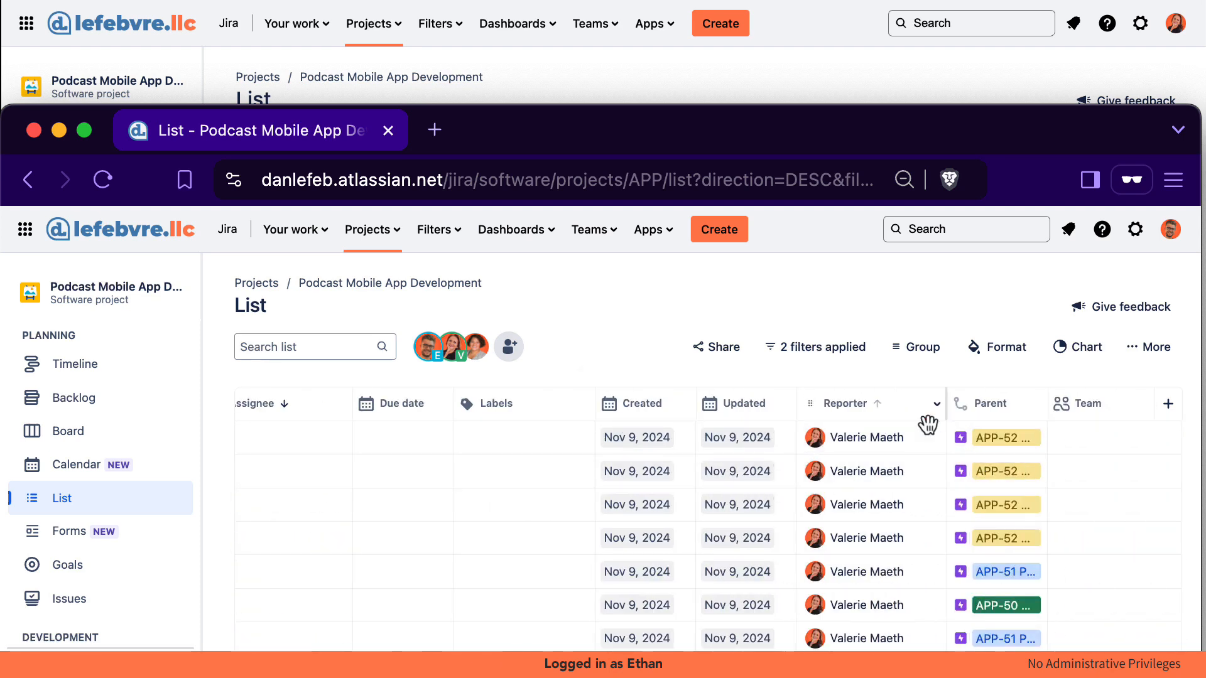
left_click_drag(936, 137, 945, 378)
scroll(950, 280, "right", 10)
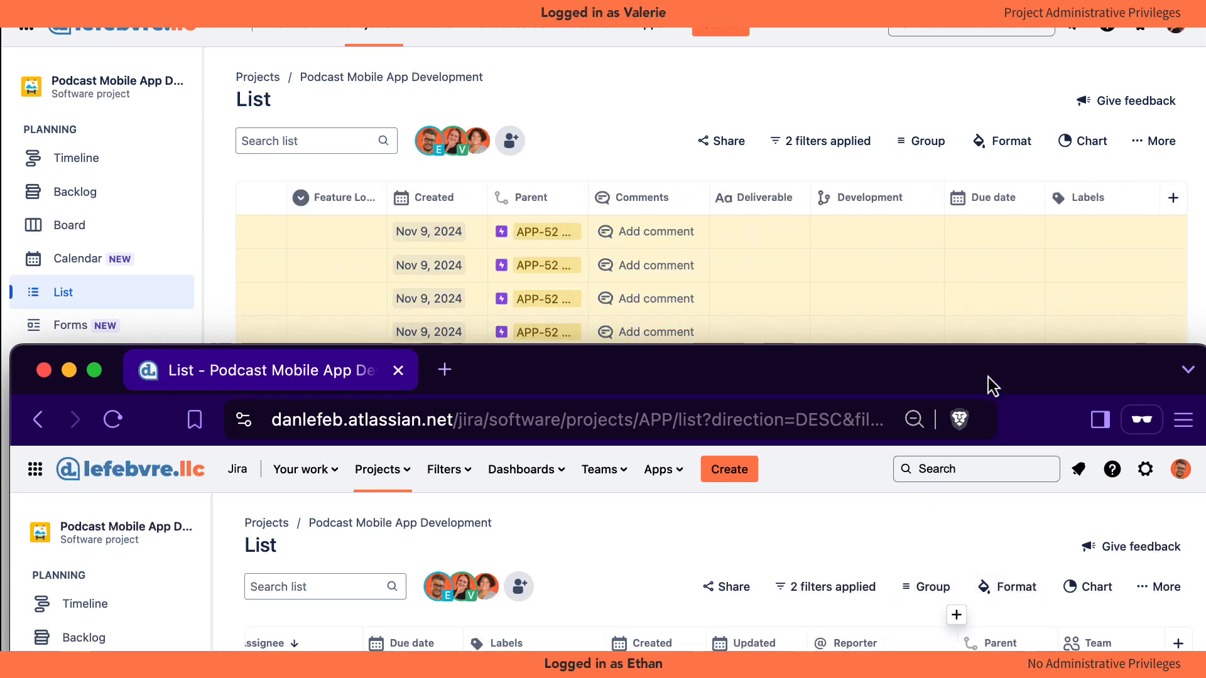
left_click_drag(991, 379, 990, 322)
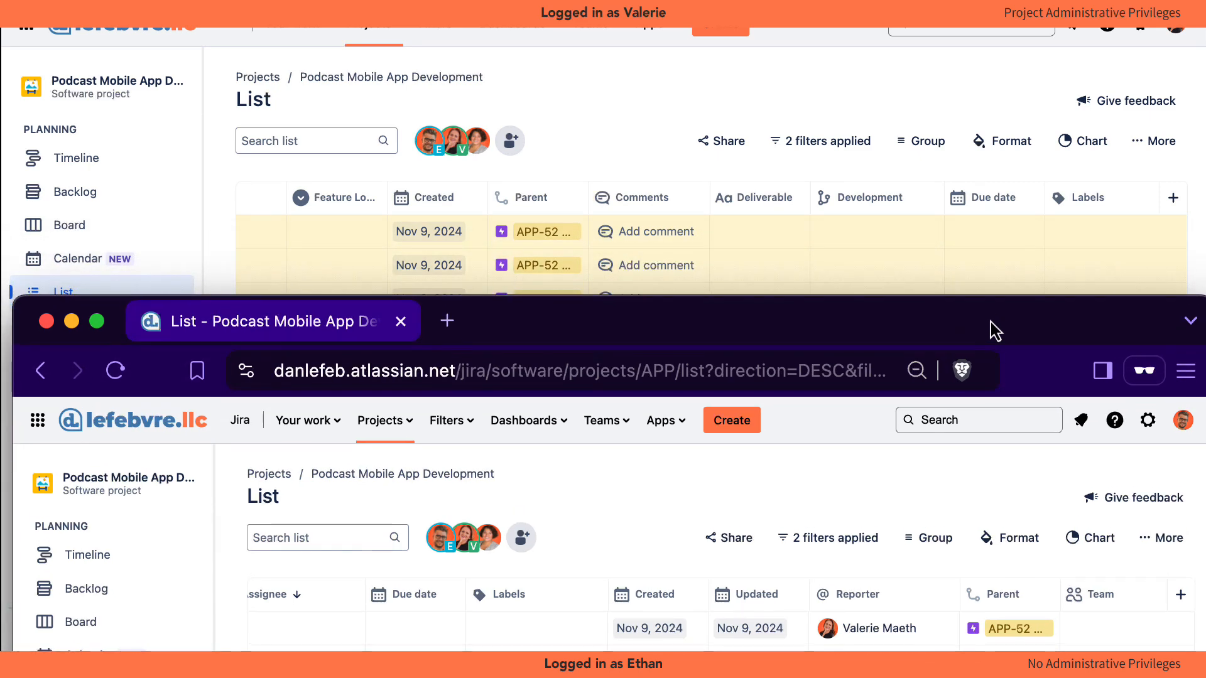
scroll(573, 632, "left", 10)
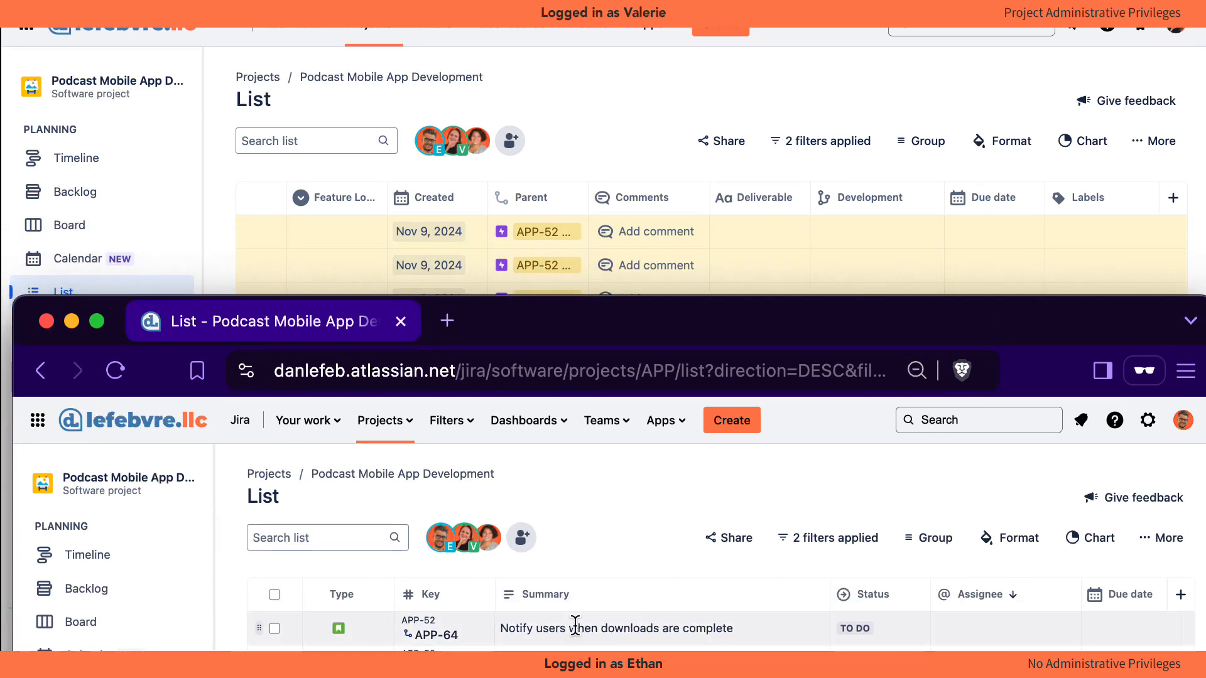
scroll(709, 254, "left", 10)
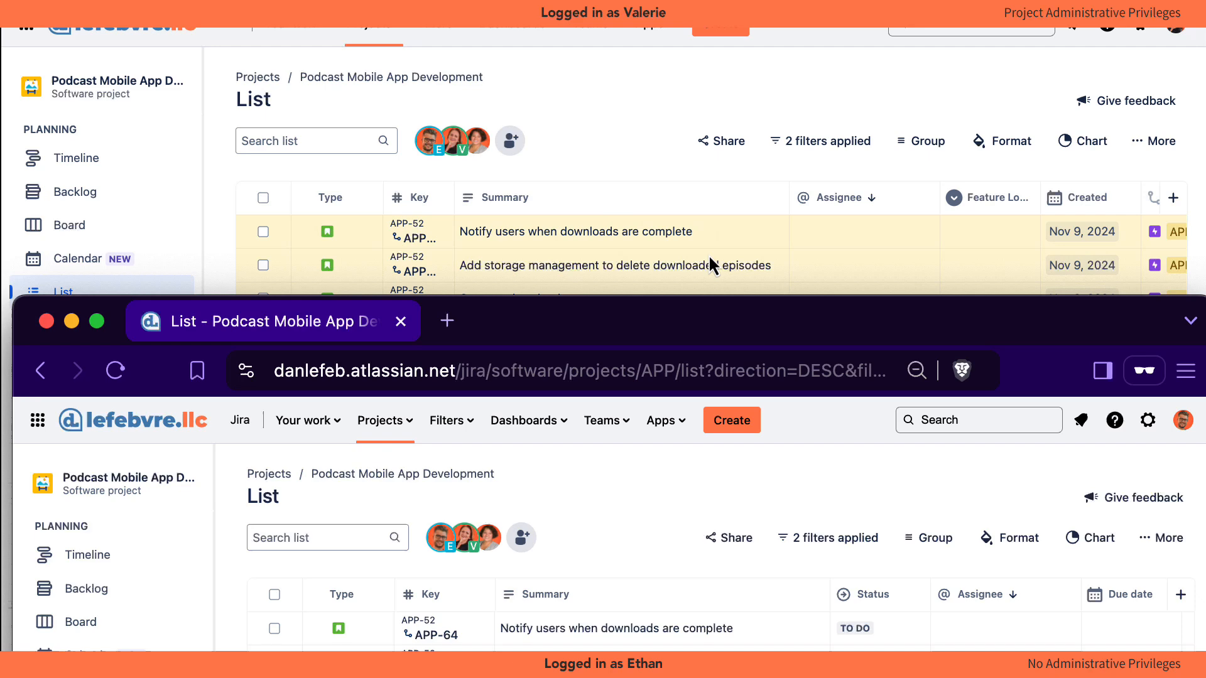
left_click(819, 134)
left_click(820, 137)
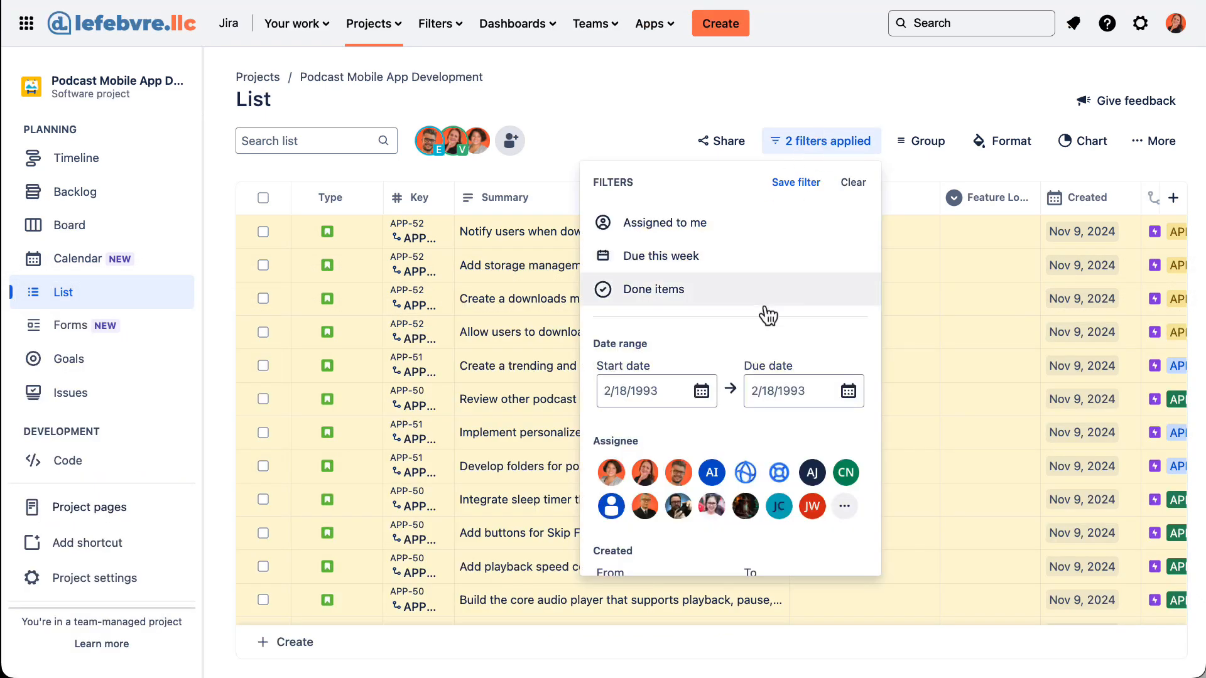
In the teammate's list, confirm the Story type and 11/3–11/9/2024 Created filters, then close them.
scroll(765, 308, "down", 5)
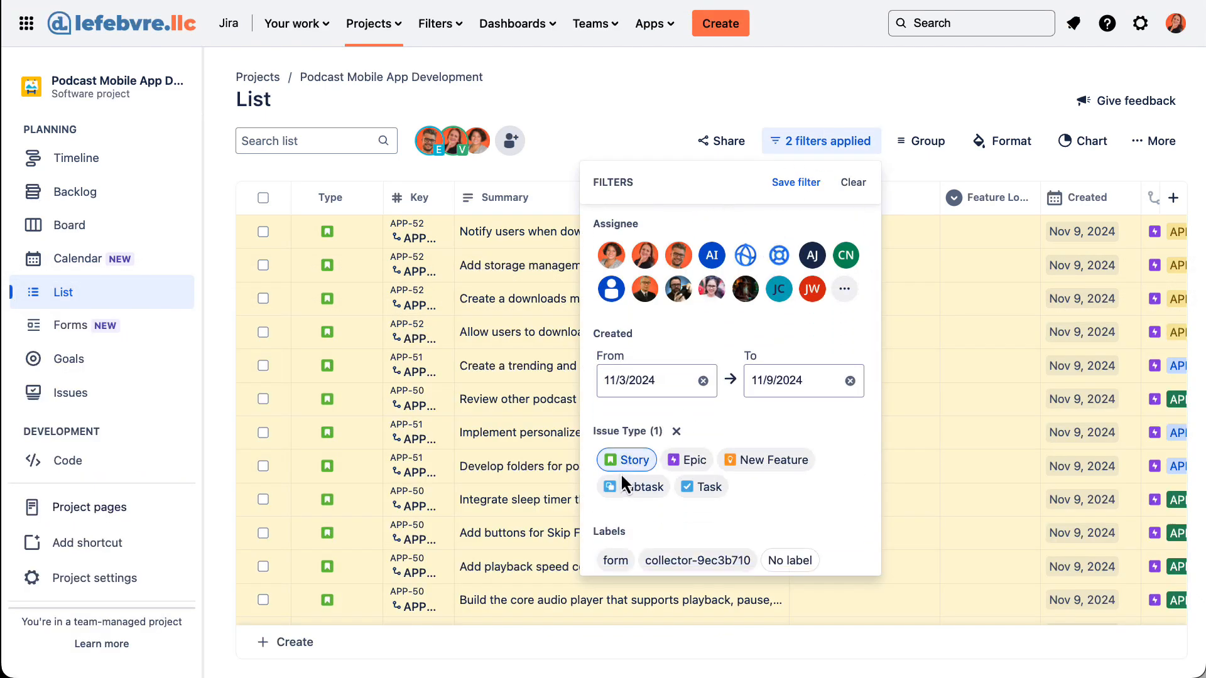
left_click(723, 675)
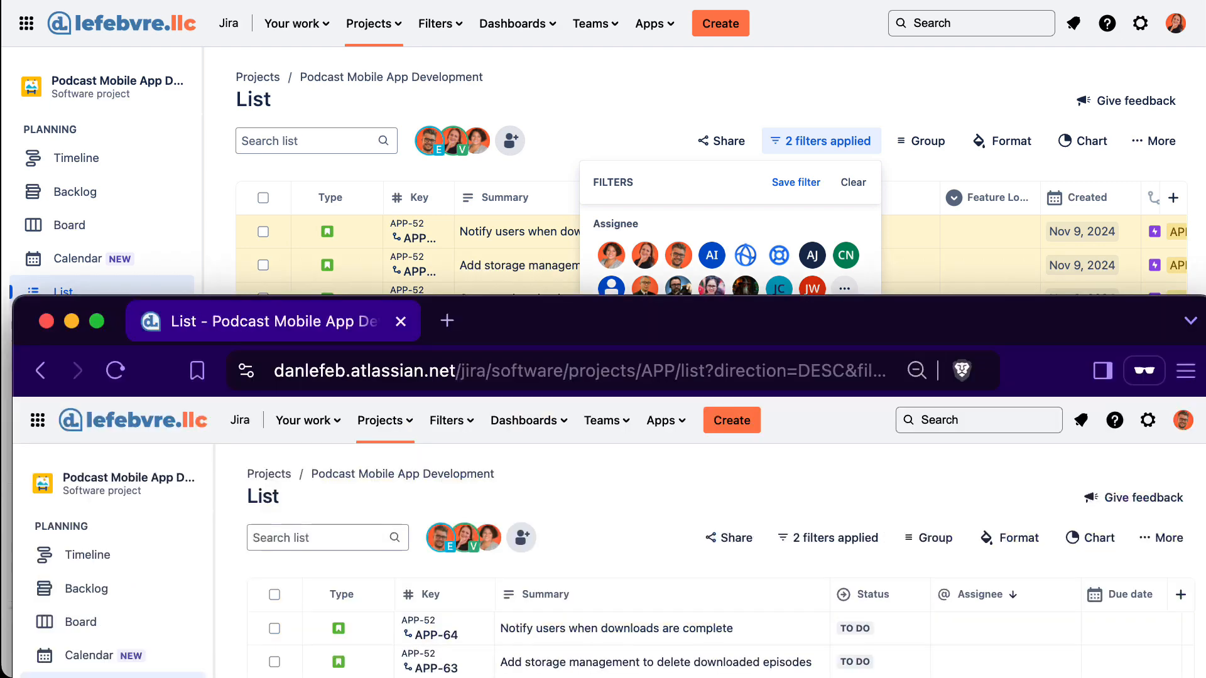
left_click(865, 538)
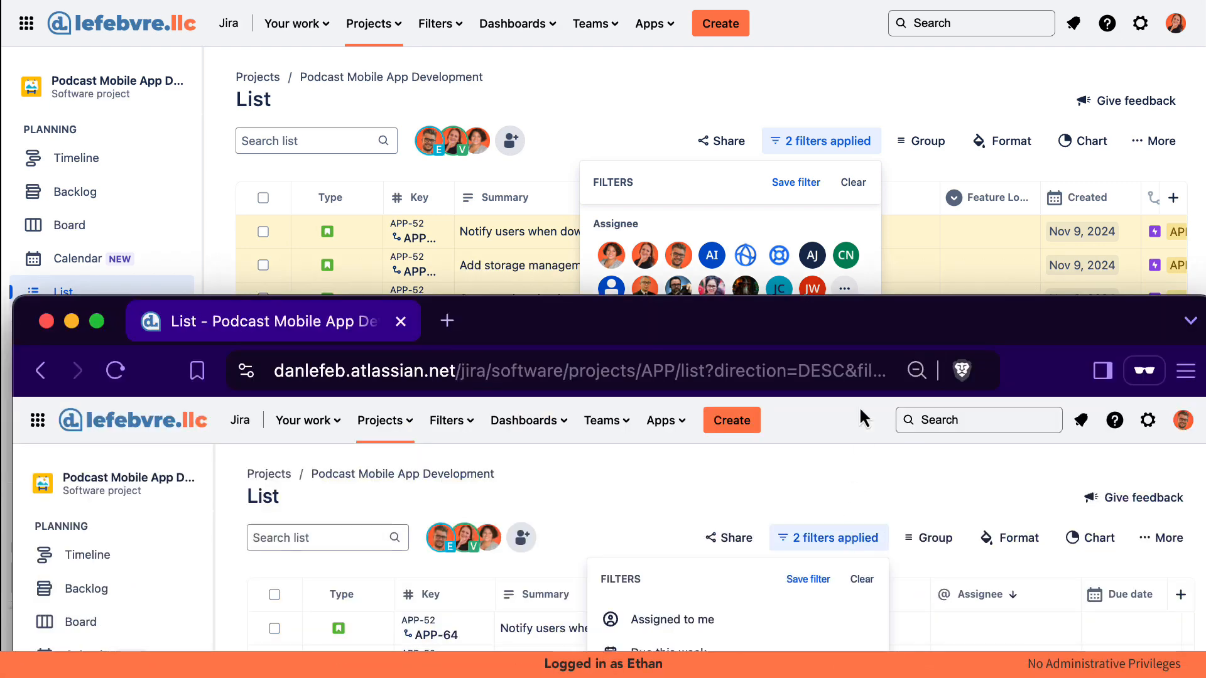
left_click_drag(865, 304, 869, 69)
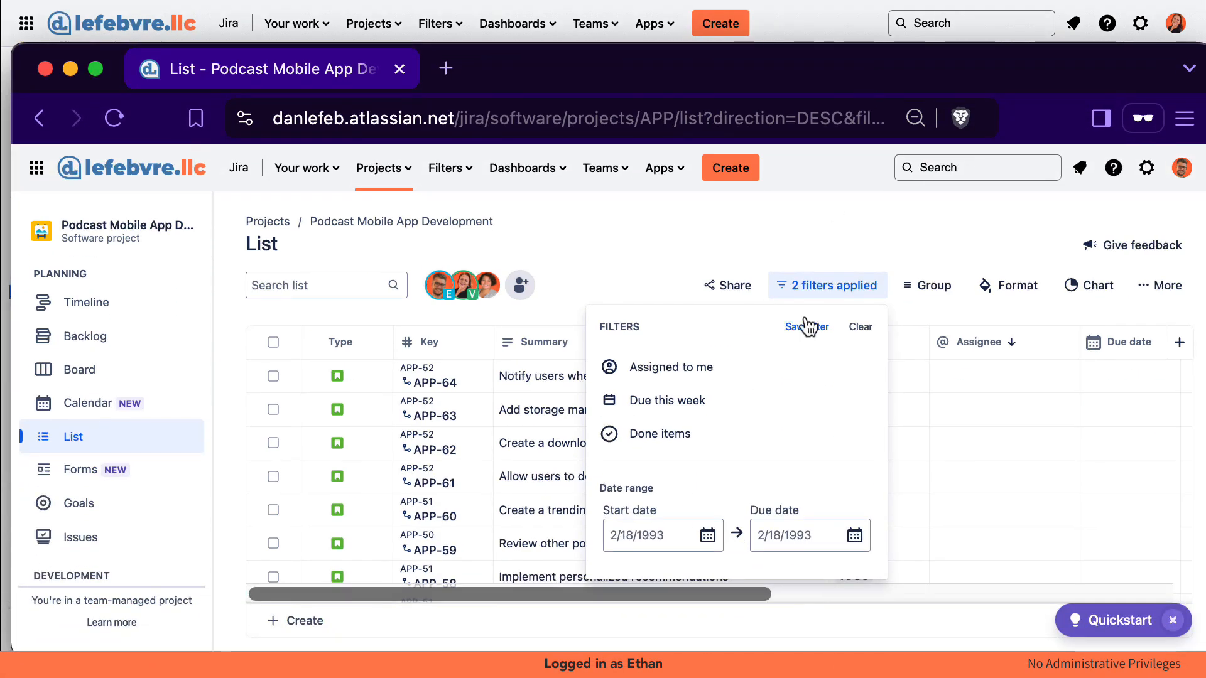
scroll(778, 438, "down", 2)
scroll(778, 438, "down", 4)
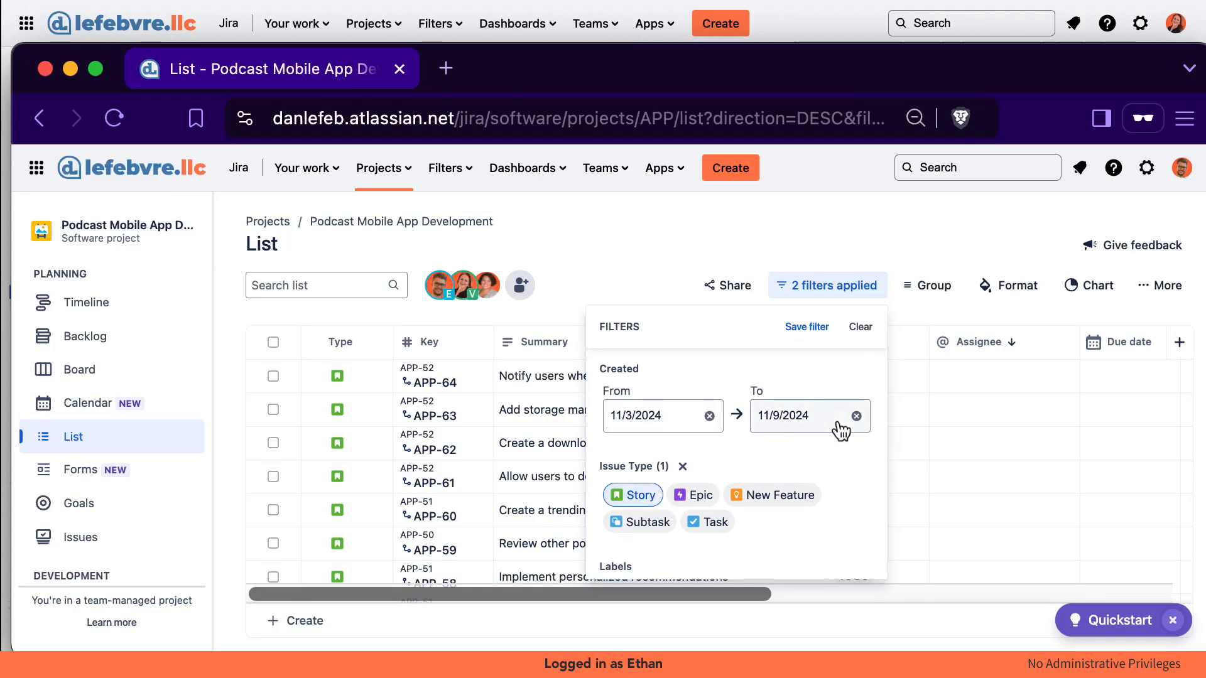
left_click(838, 291)
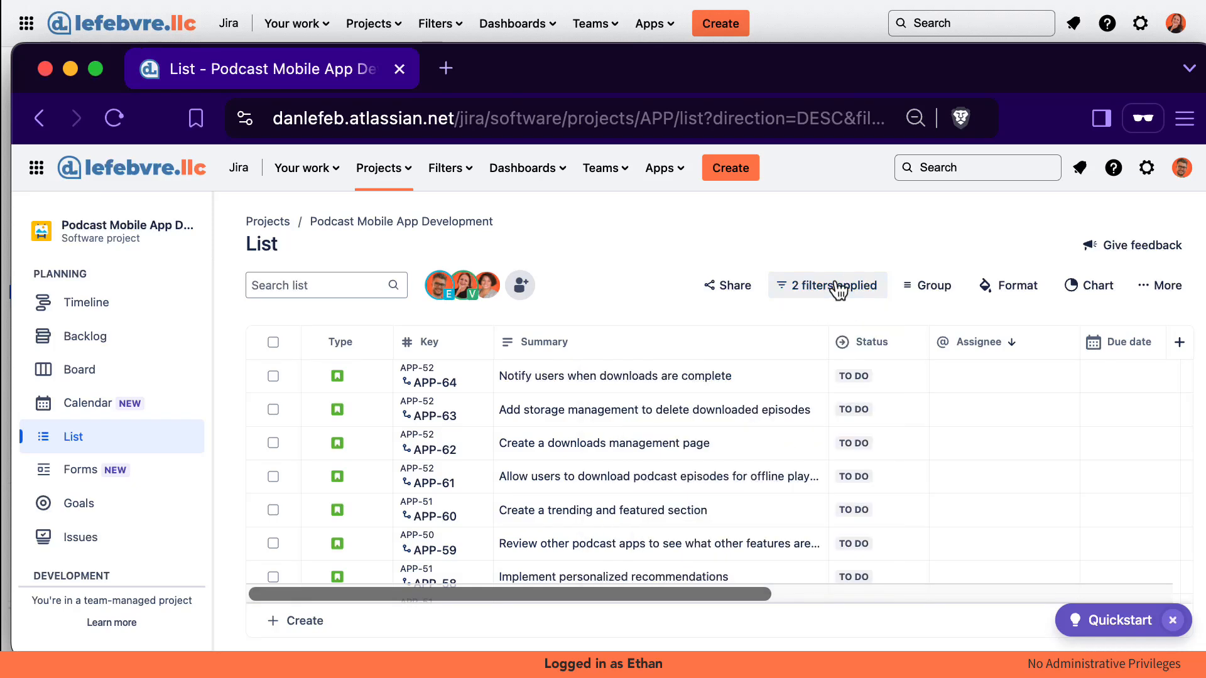